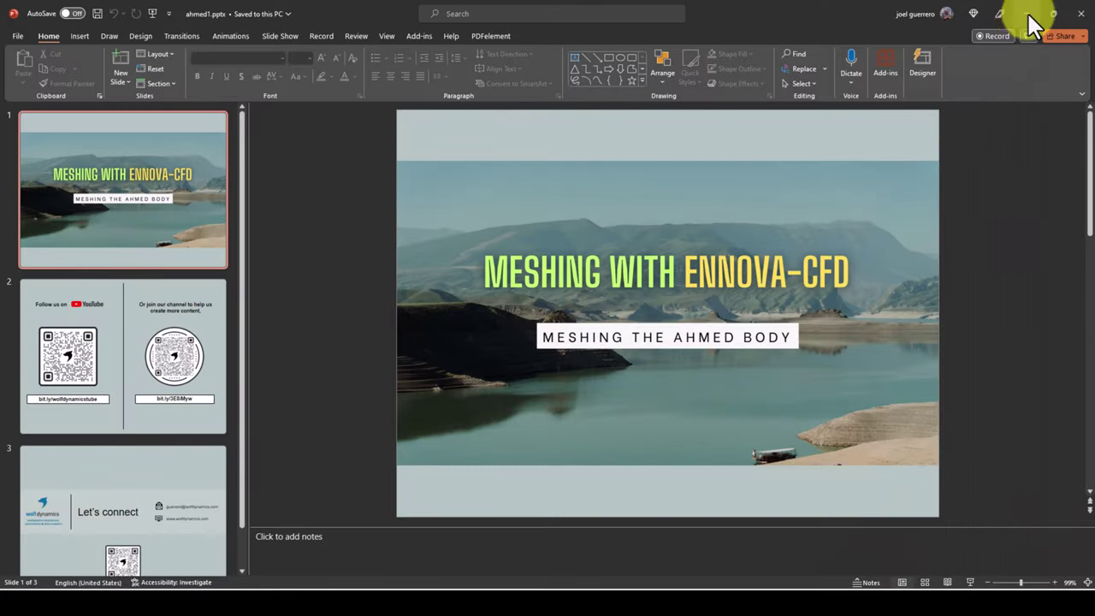
# Start Ennova and open the geometry file ahmed_wheels.step from the ahmed3 folder
pyautogui.click(1029, 14)
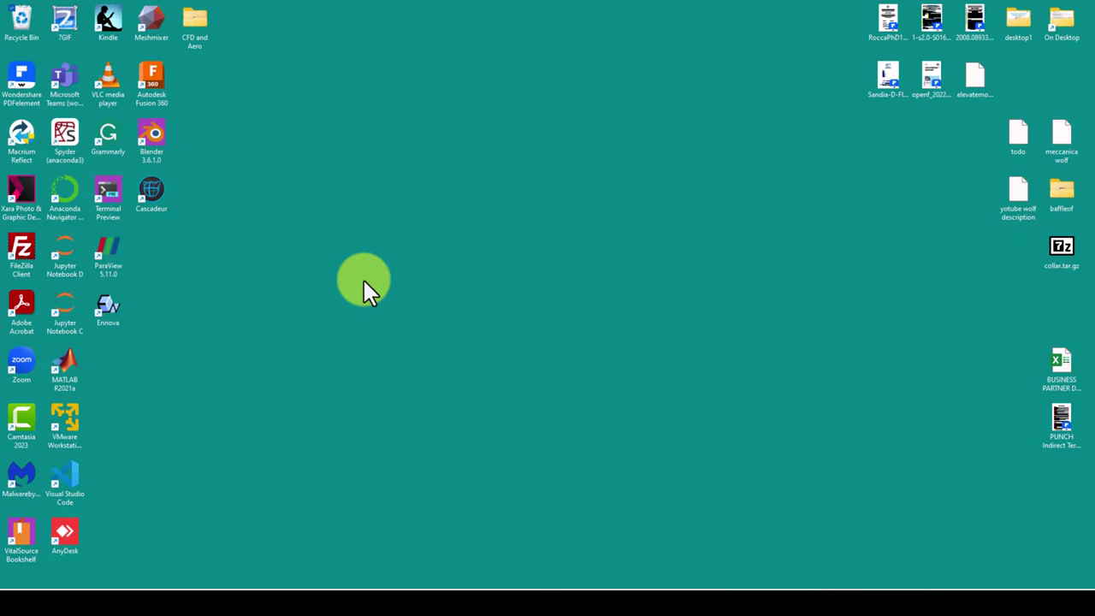
pyautogui.doubleClick(117, 313)
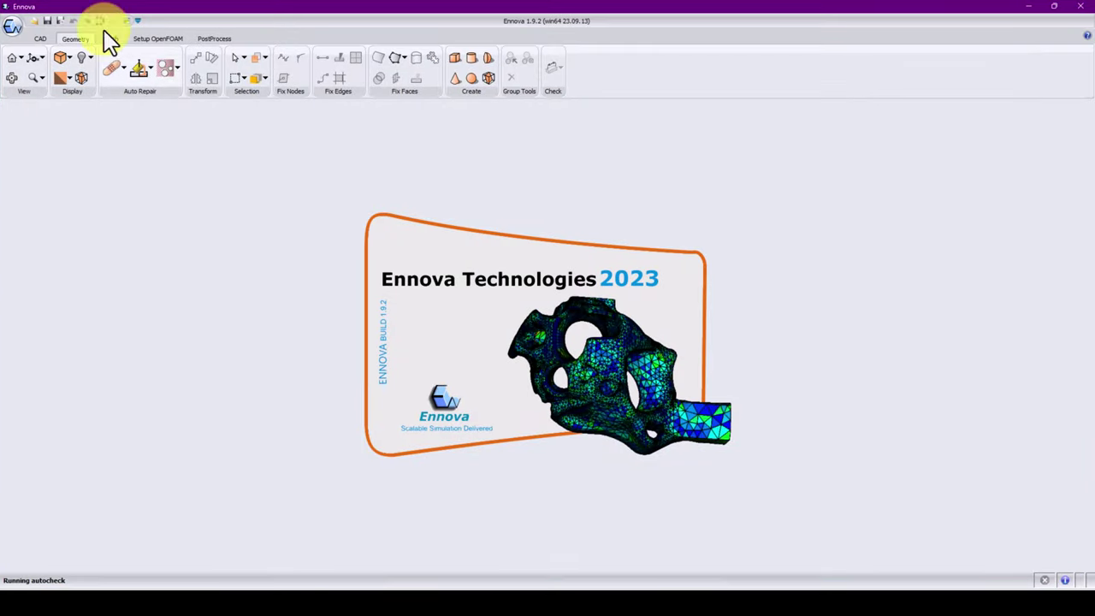
pyautogui.click(32, 22)
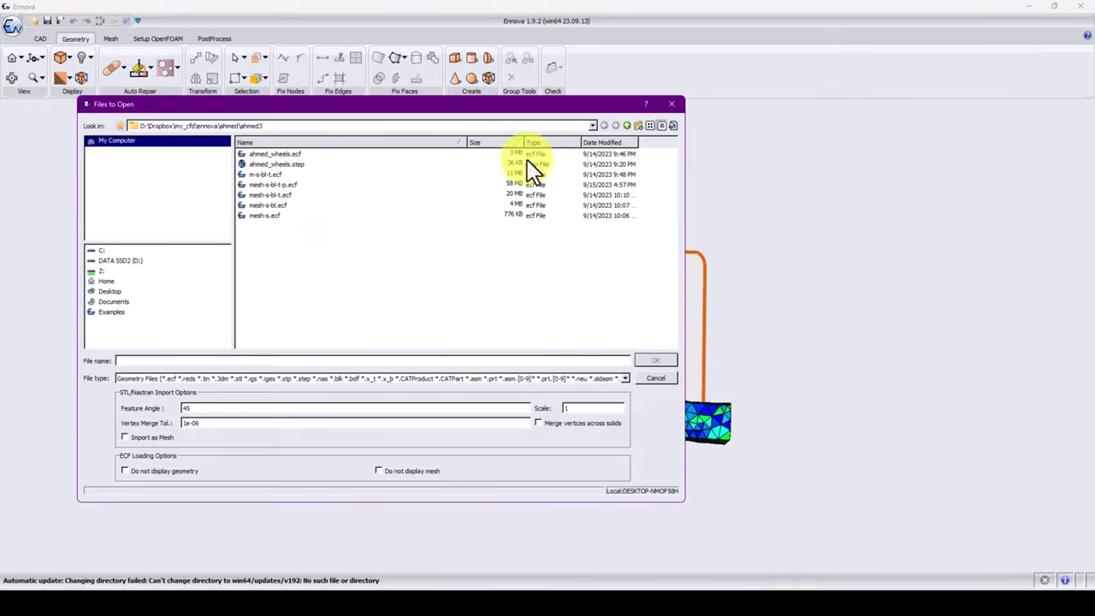
pyautogui.click(281, 164)
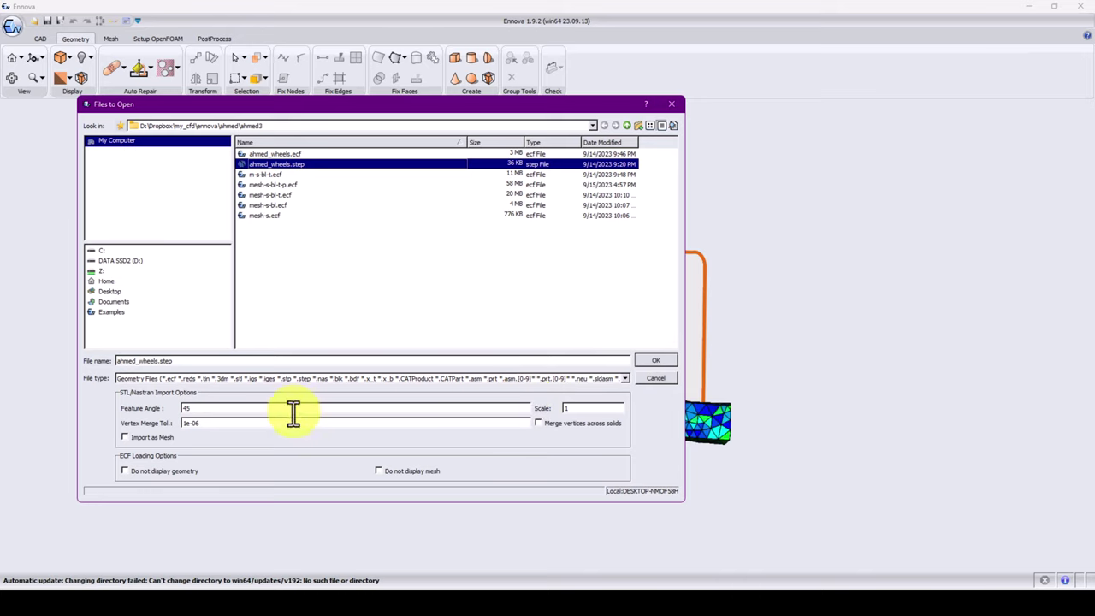
pyautogui.click(624, 378)
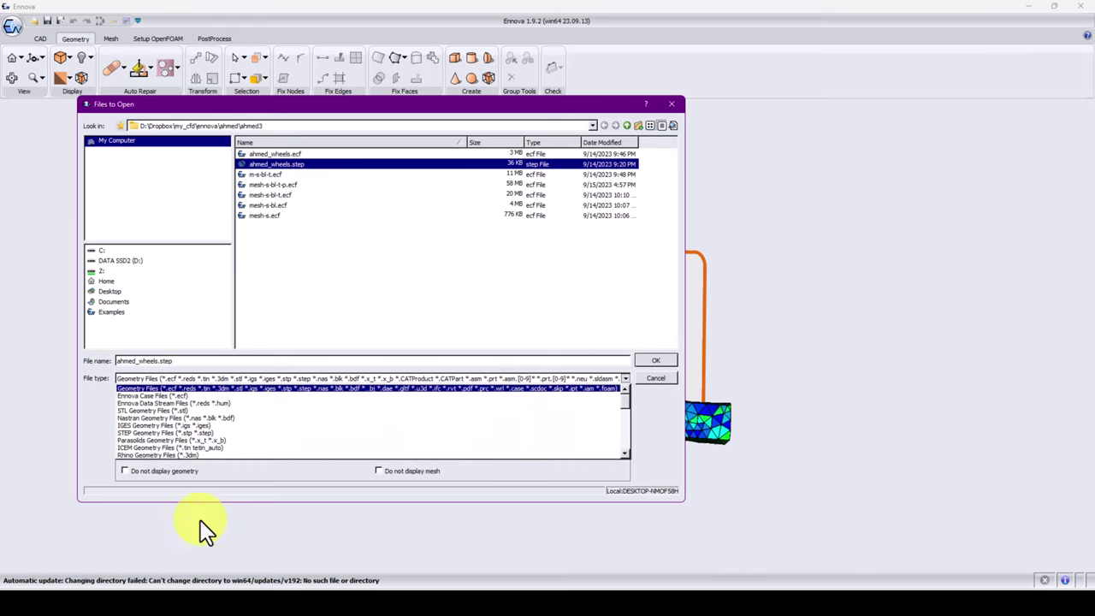
pyautogui.click(583, 389)
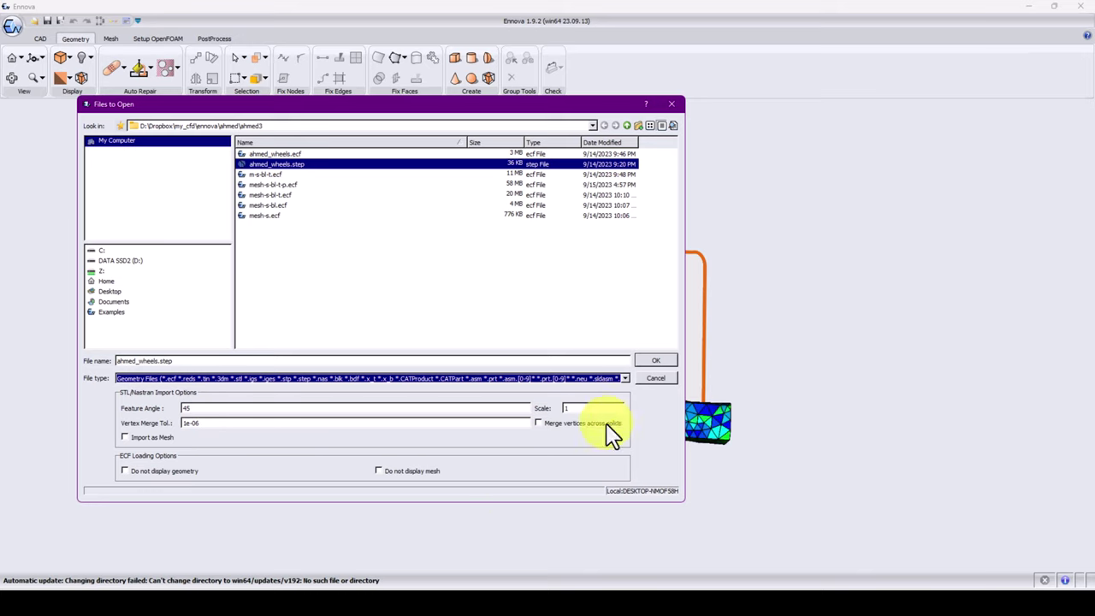
pyautogui.click(659, 364)
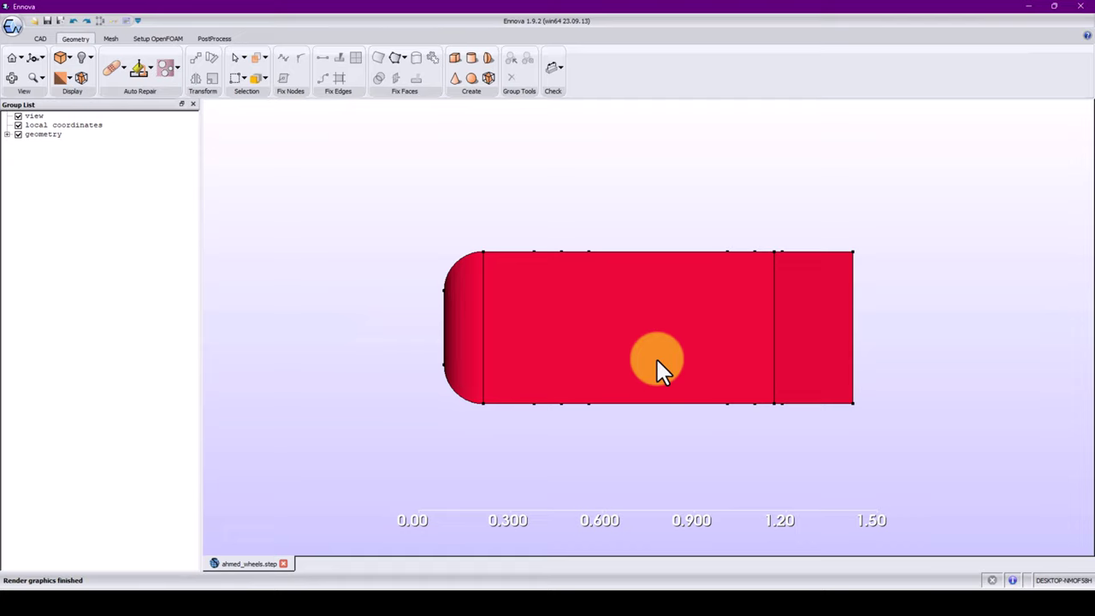
# Examine the imported Ahmed body with wheels and compare it with the source CAD model in Onshape
pyautogui.moveTo(515, 434); pyautogui.dragTo(634, 333, button='middle')
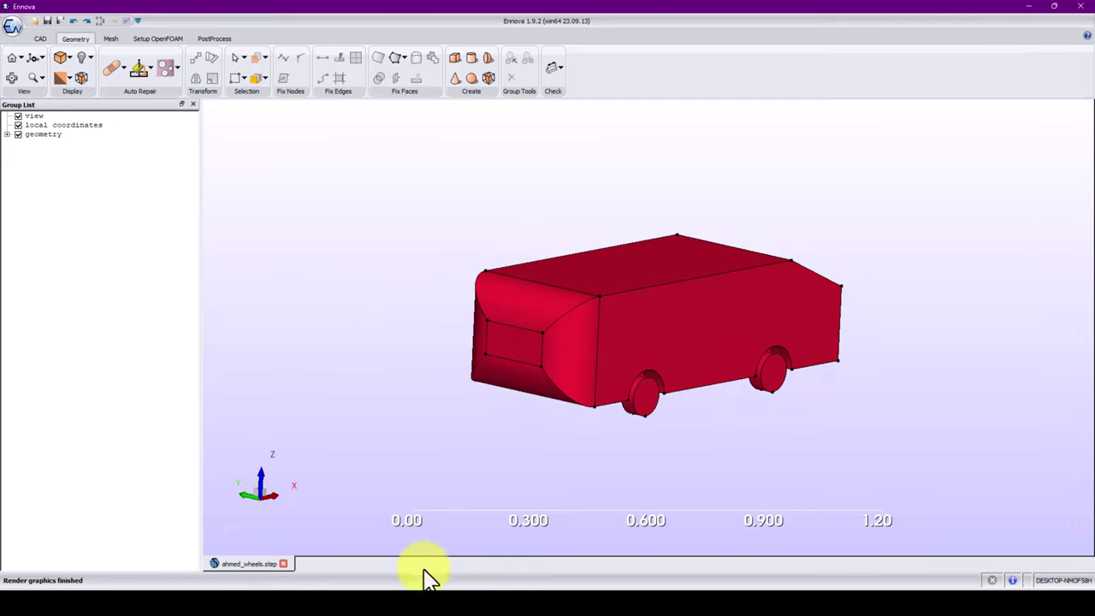
pyautogui.moveTo(573, 405); pyautogui.dragTo(482, 501, button='middle')
pyautogui.scroll(3, 523, 393)
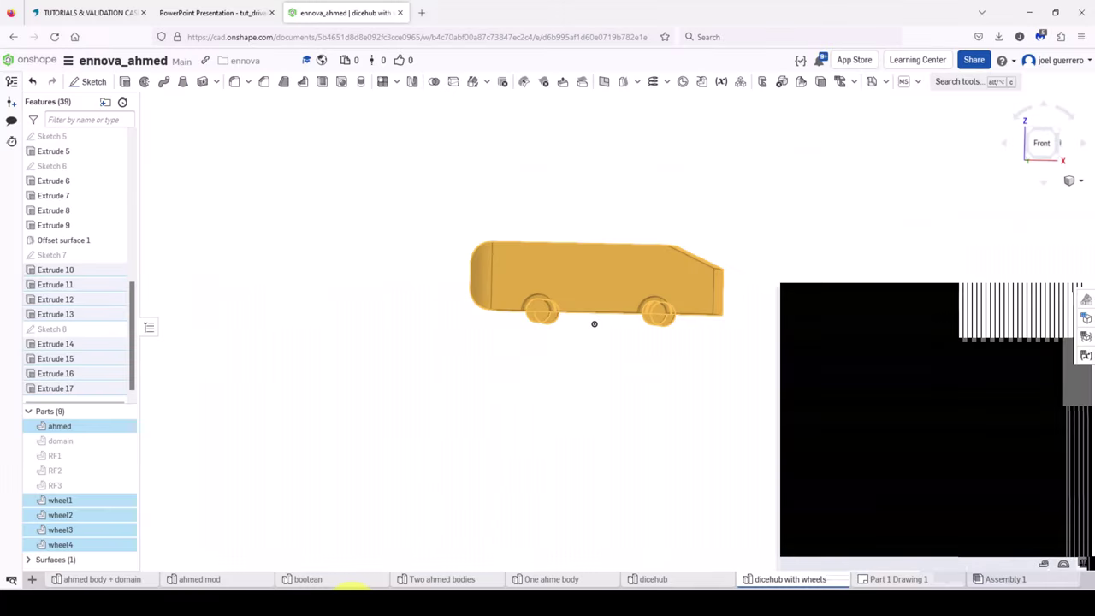
pyautogui.click(456, 400)
pyautogui.moveTo(535, 390); pyautogui.dragTo(517, 438, button='middle')
pyautogui.scroll(5, 524, 438)
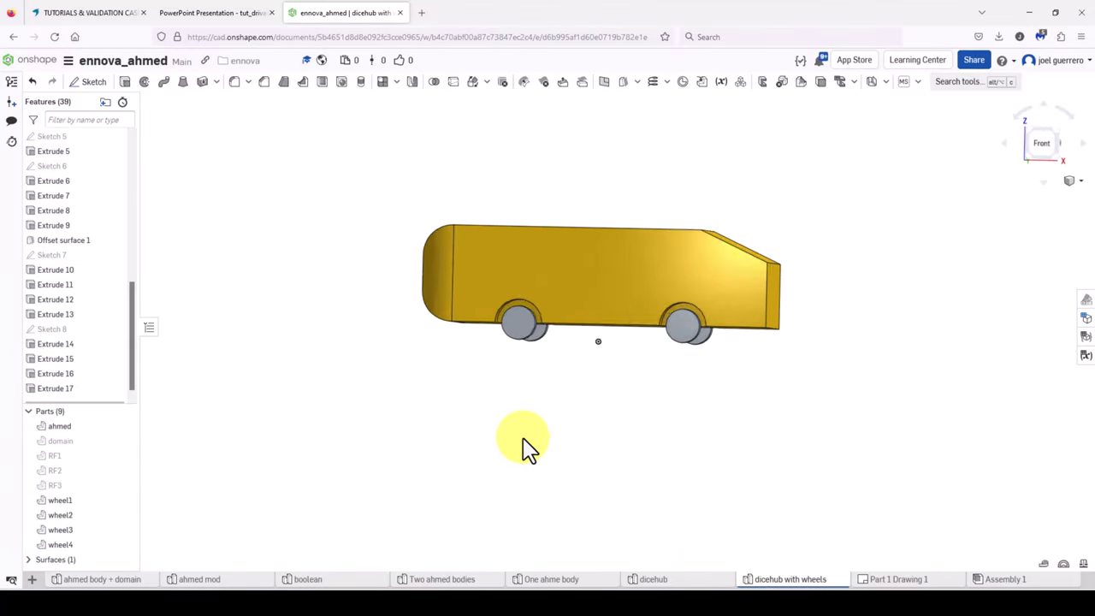
pyautogui.moveTo(533, 392); pyautogui.dragTo(472, 523, button='middle')
pyautogui.click(1030, 12)
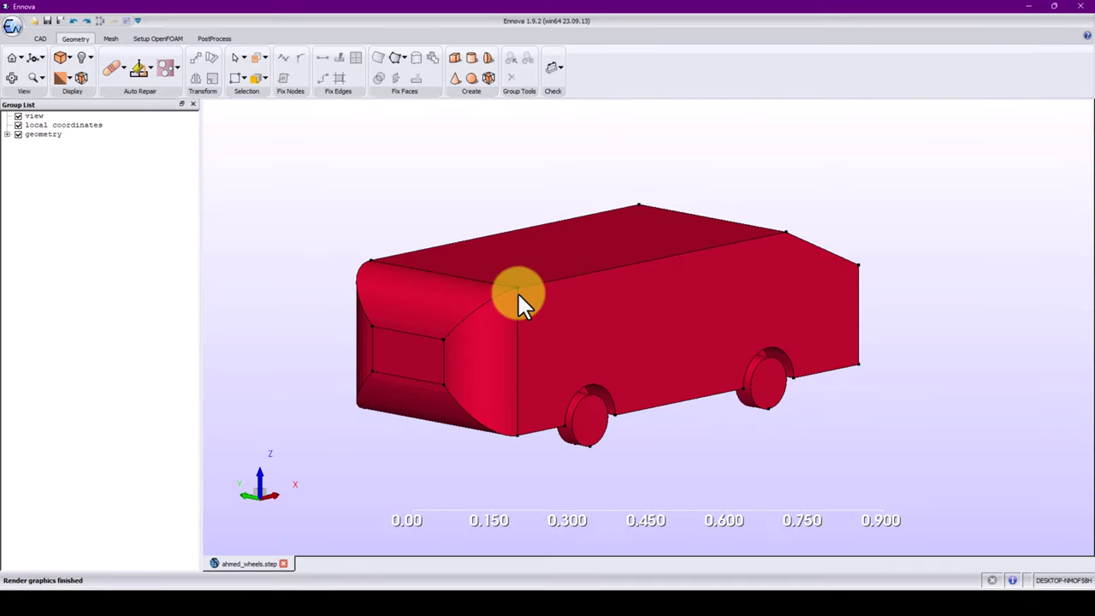
# Pick individual surfaces on the side, rounded front and underside of the Ahmed body to inspect how the geometry is split
pyautogui.click(542, 334)
pyautogui.click(420, 325)
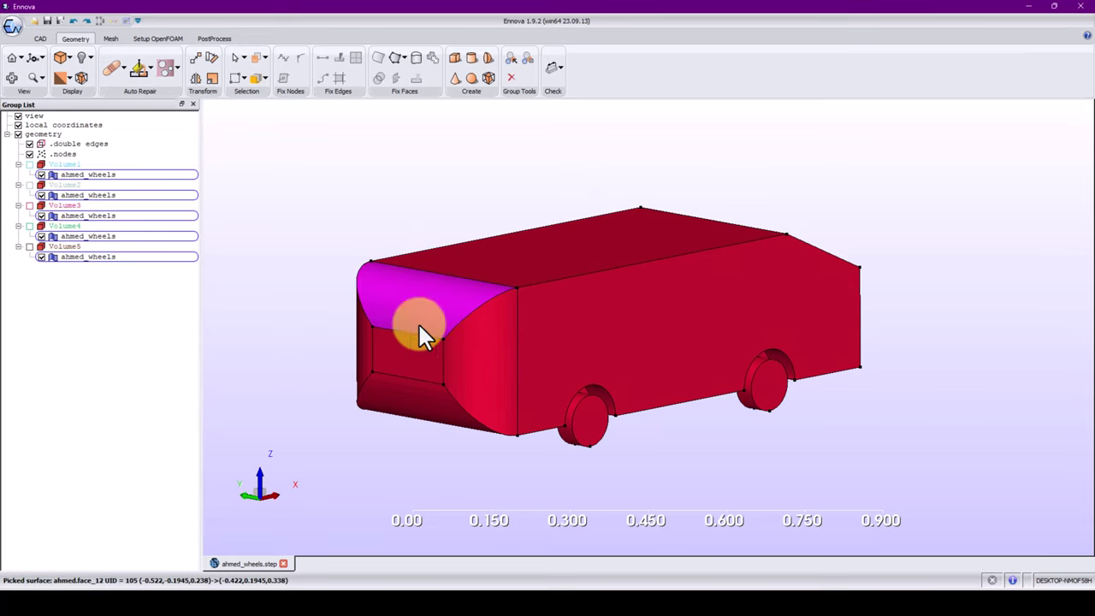
pyautogui.click(407, 359)
pyautogui.click(408, 400)
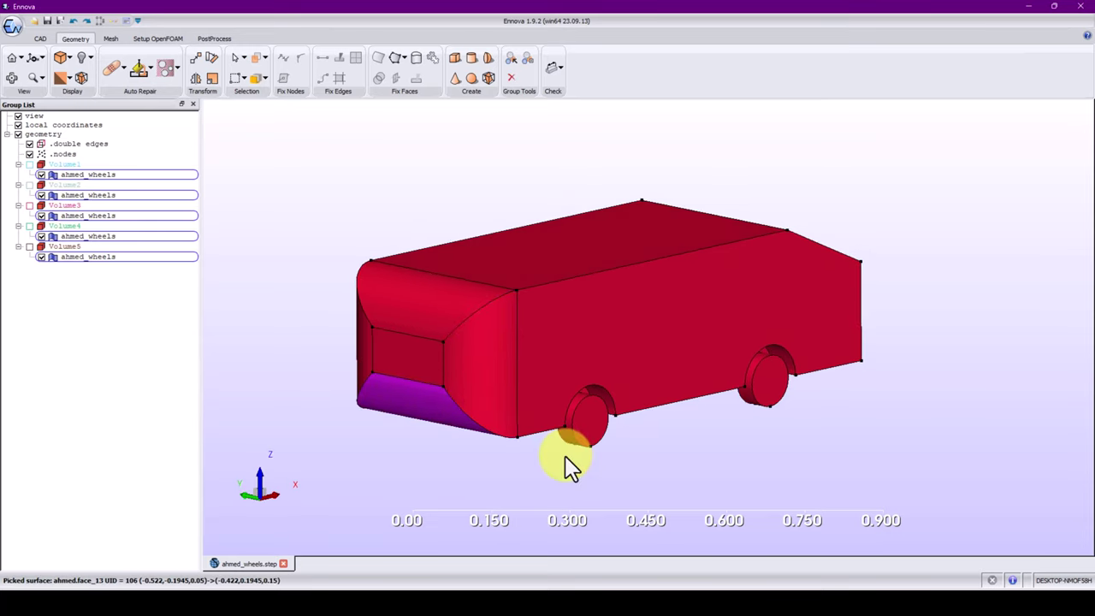
pyautogui.moveTo(565, 457); pyautogui.dragTo(584, 390, button='middle')
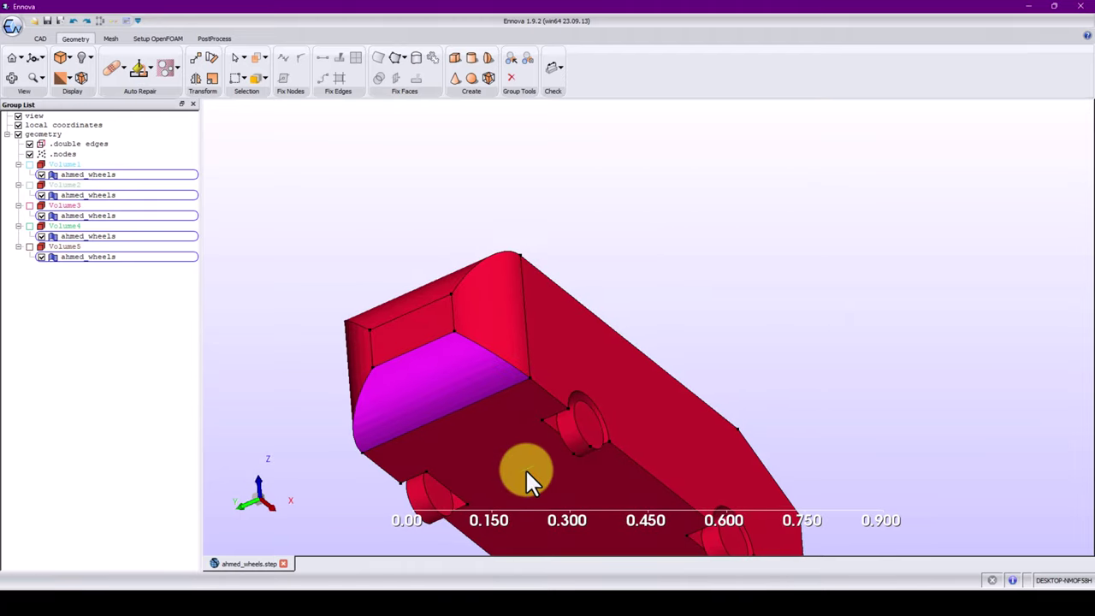
pyautogui.click(560, 463)
pyautogui.moveTo(444, 197); pyautogui.dragTo(133, 76)
# Review the CAD import settings in the Ennova options, including the available group modes, and close them without applying changes
pyautogui.click(12, 28)
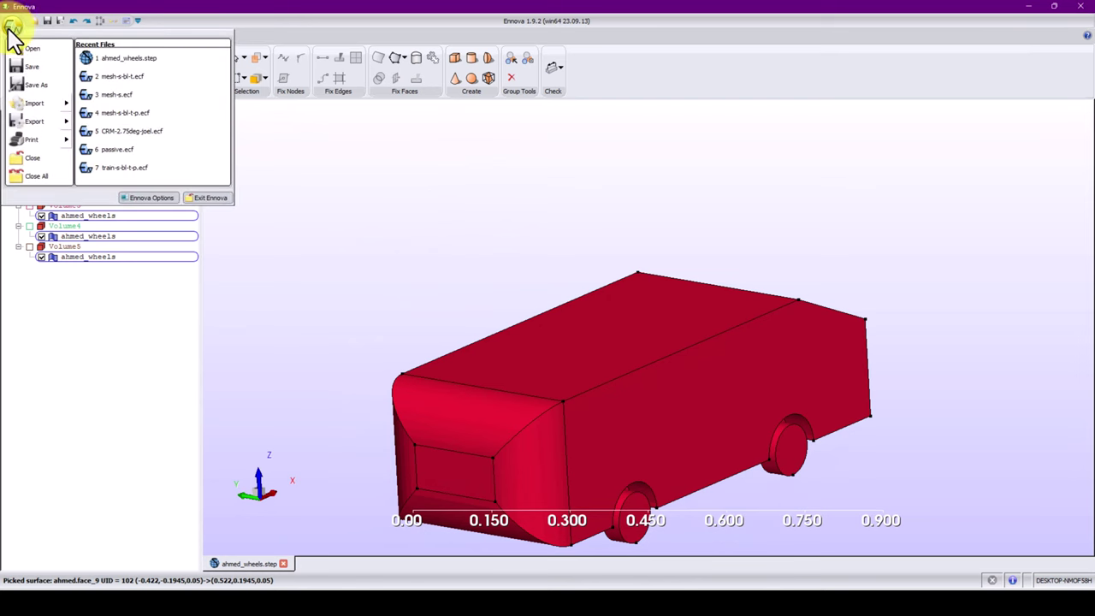
pyautogui.click(154, 198)
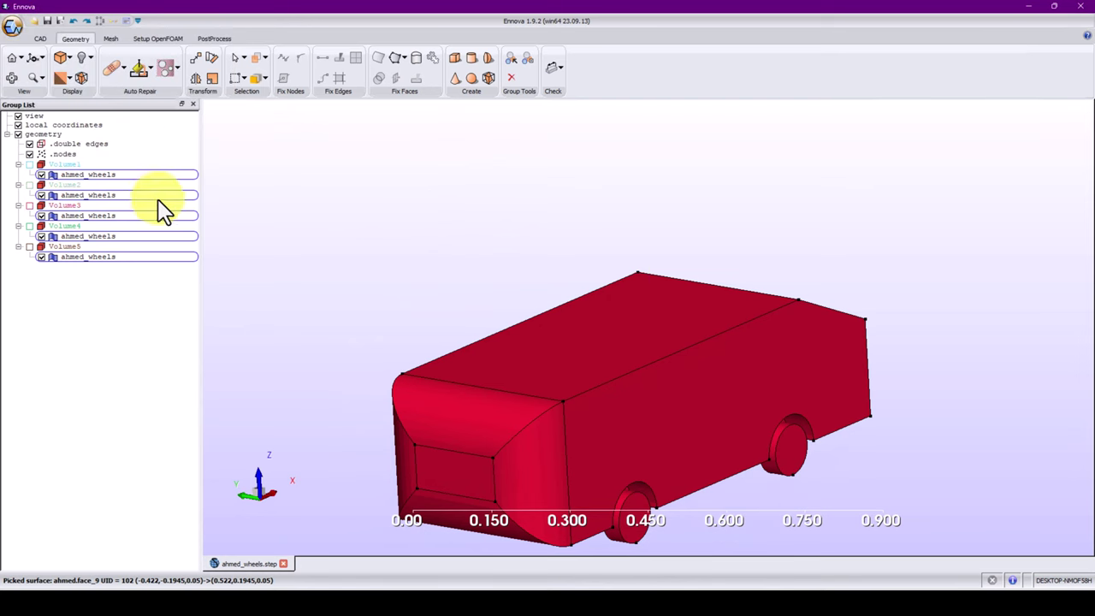
pyautogui.moveTo(385, 160); pyautogui.dragTo(145, 84)
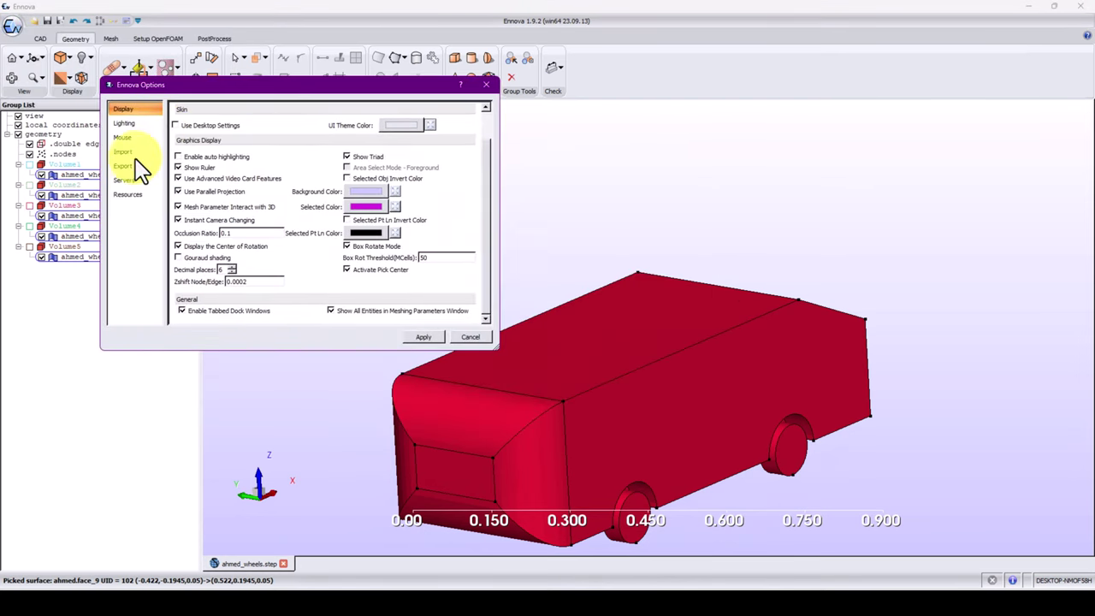
pyautogui.click(127, 152)
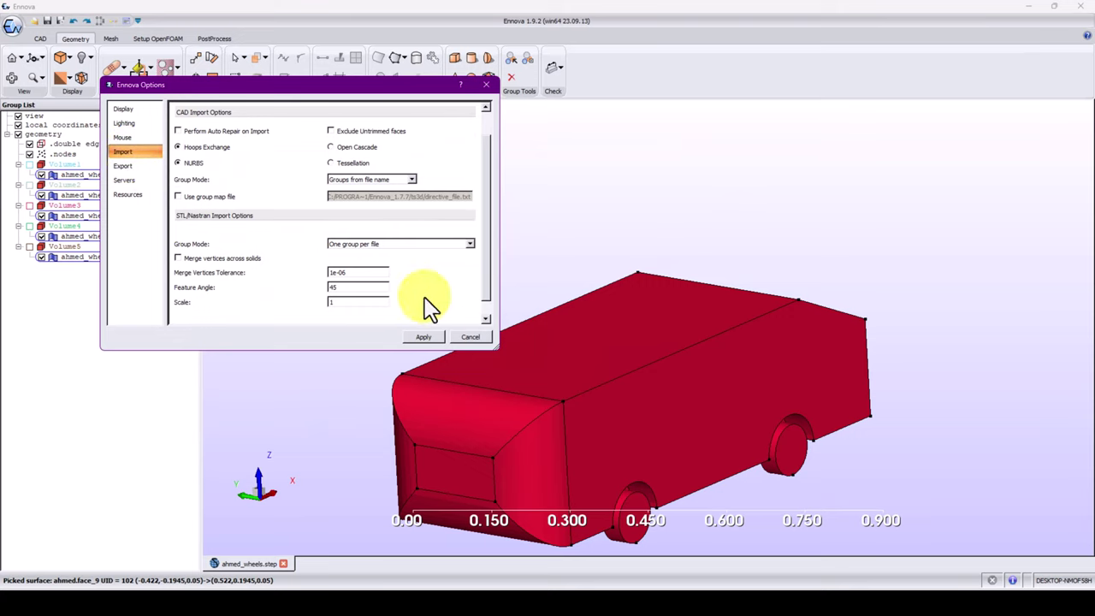
pyautogui.click(417, 188)
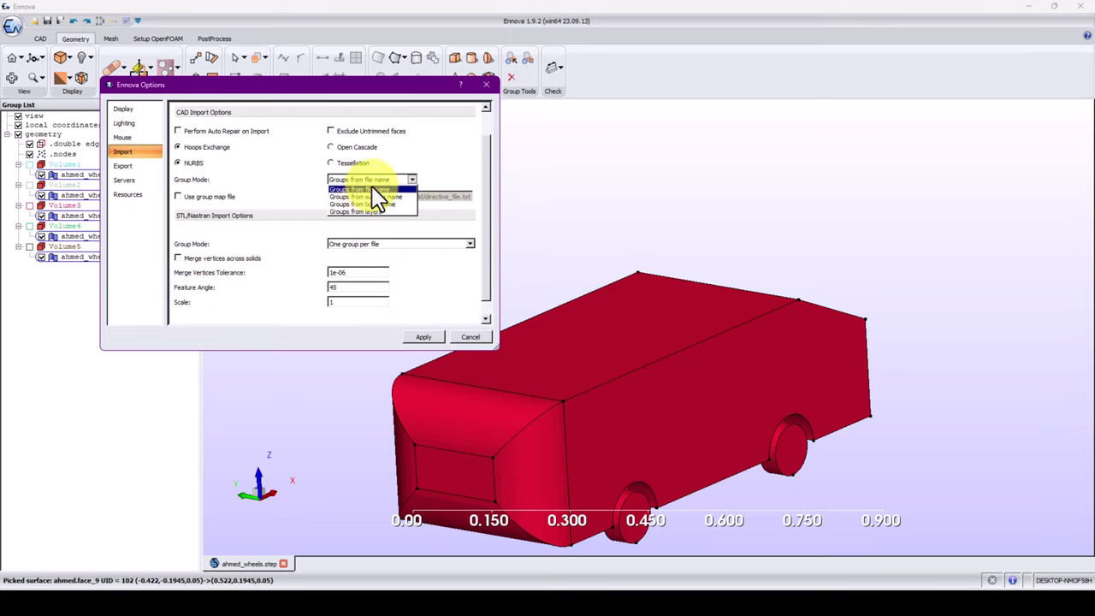
pyautogui.click(390, 92)
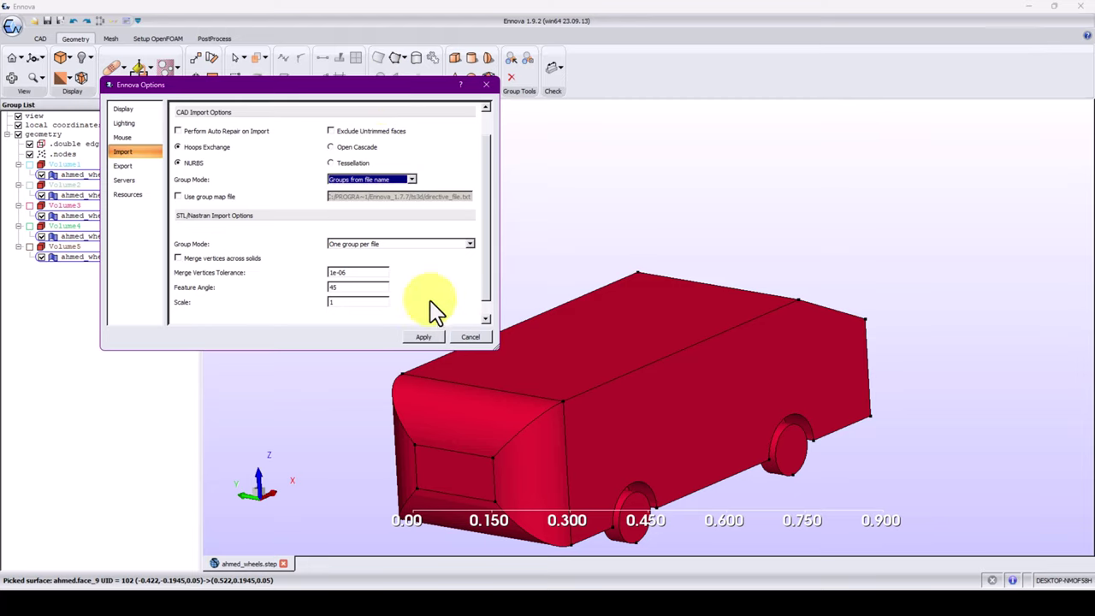
pyautogui.click(469, 337)
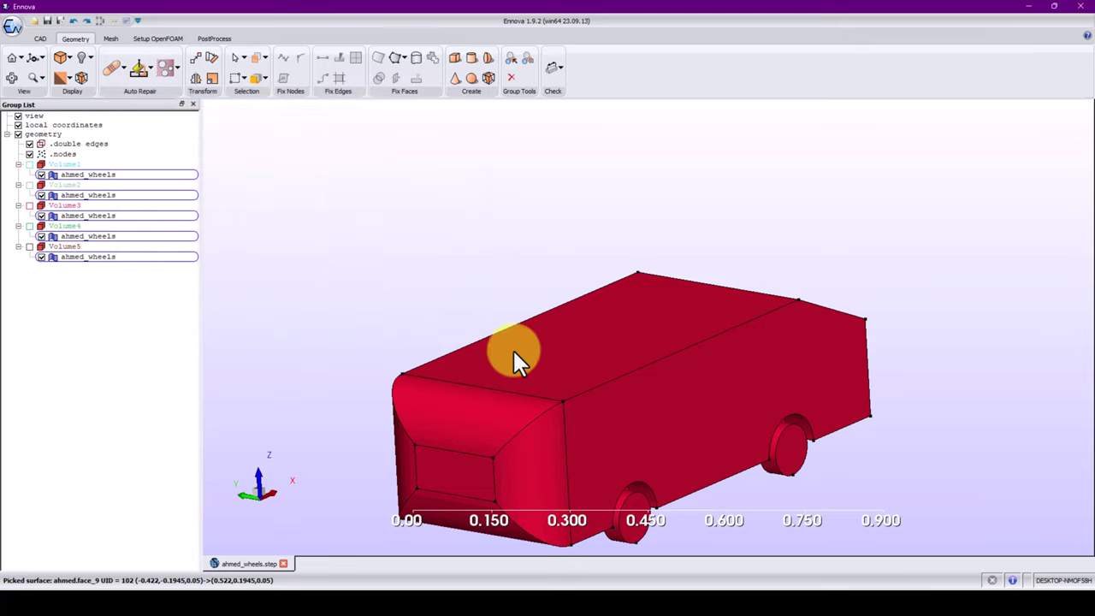
# Delete the volumes of the imported geometry with the flatten option
pyautogui.moveTo(612, 296); pyautogui.dragTo(625, 208, button='middle')
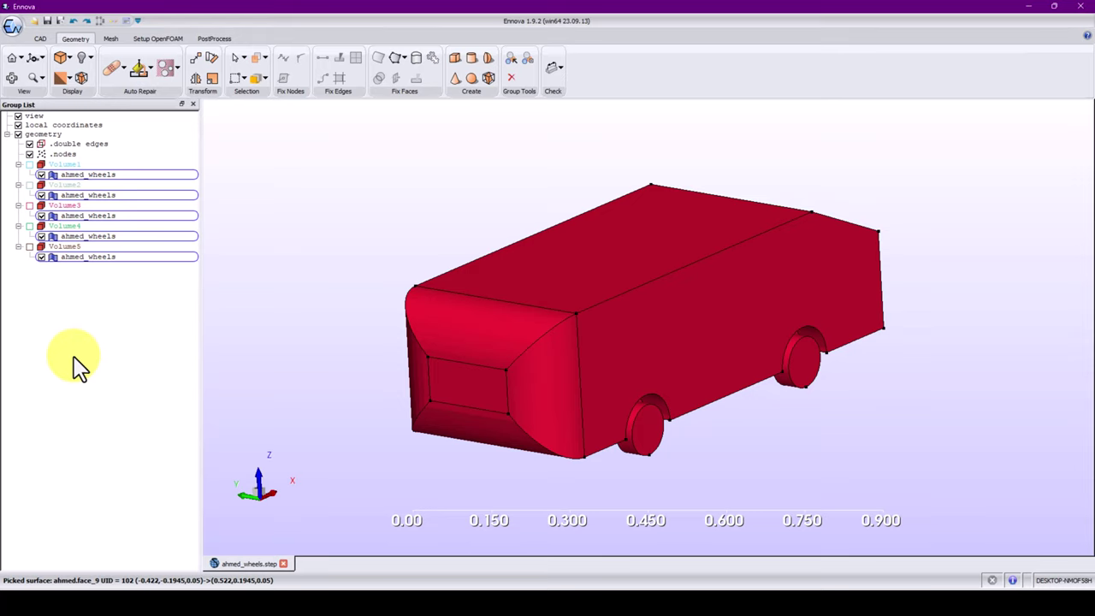
pyautogui.click(152, 69)
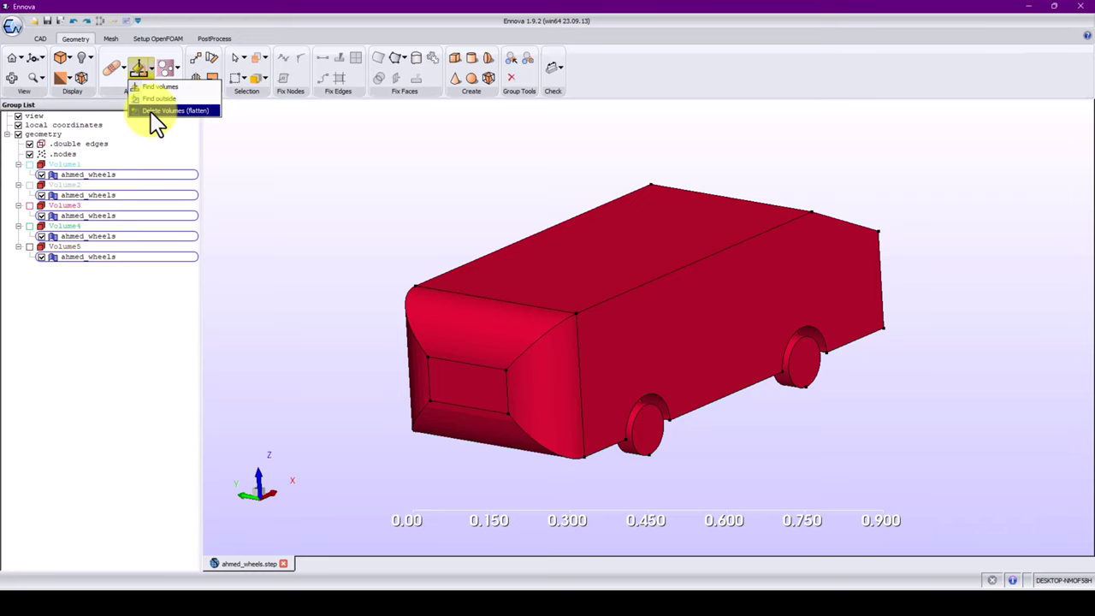
pyautogui.click(153, 111)
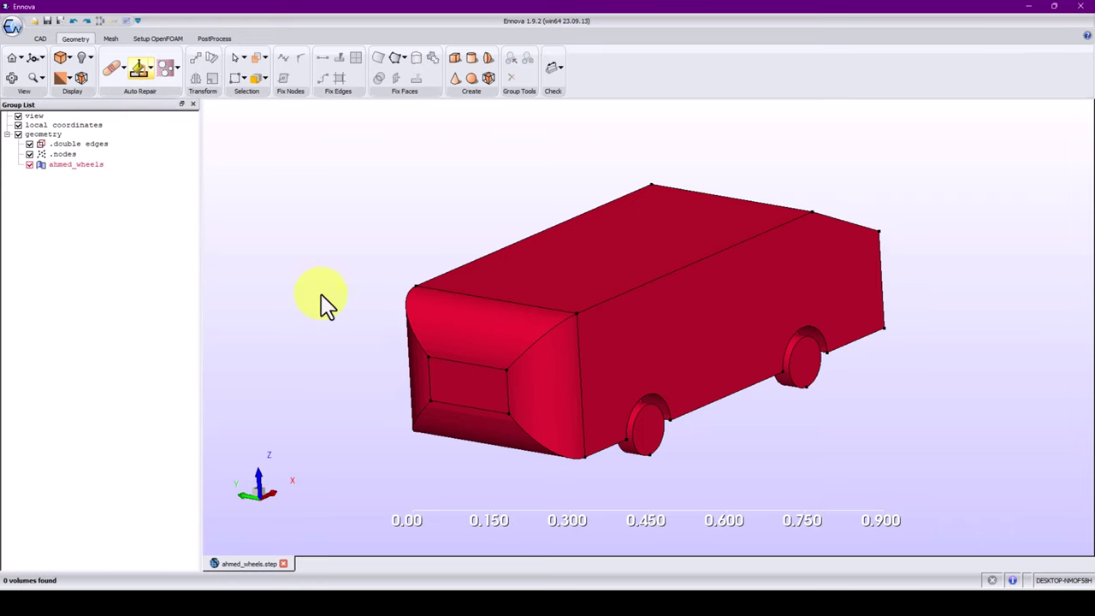
# Open the surface mesh file mesh-s.ecf alongside the ahmed_wheels.step geometry
pyautogui.moveTo(396, 255); pyautogui.dragTo(413, 267, button='middle')
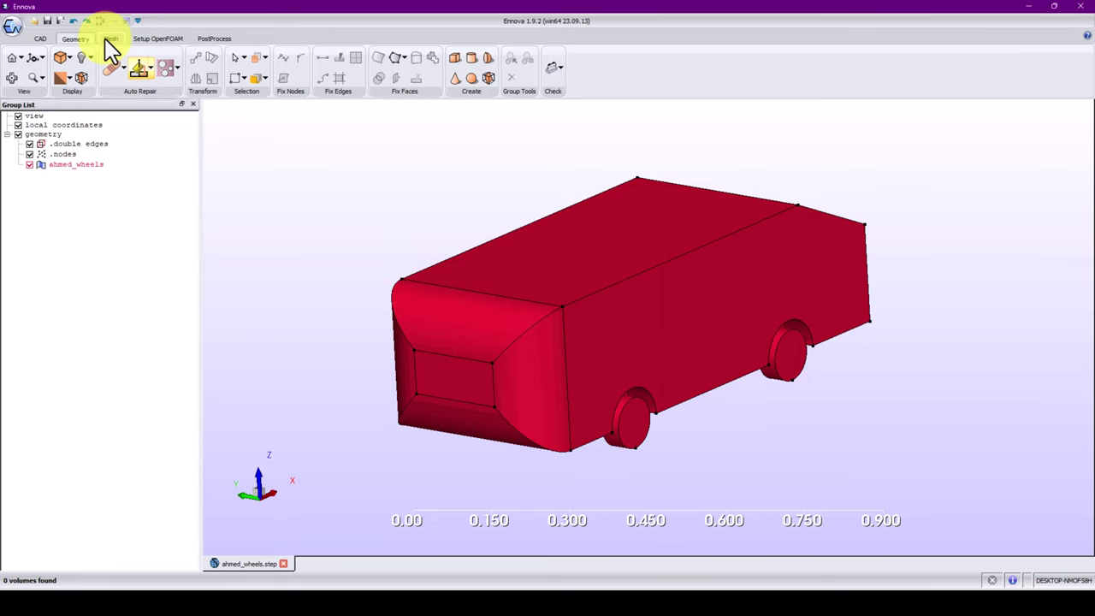
pyautogui.scroll(4, 402, 253)
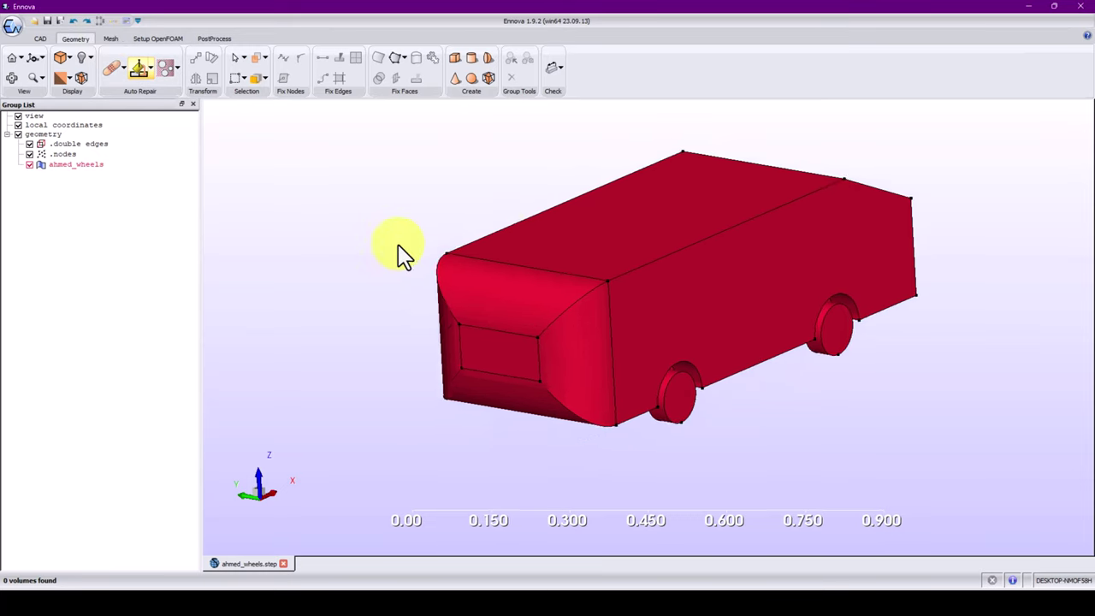
pyautogui.moveTo(409, 256)
pyautogui.mouseDown()
pyautogui.moveTo(355, 211)
pyautogui.moveTo(345, 247)
pyautogui.moveTo(357, 268)
pyautogui.moveTo(325, 233)
pyautogui.moveTo(336, 255)
pyautogui.mouseUp()
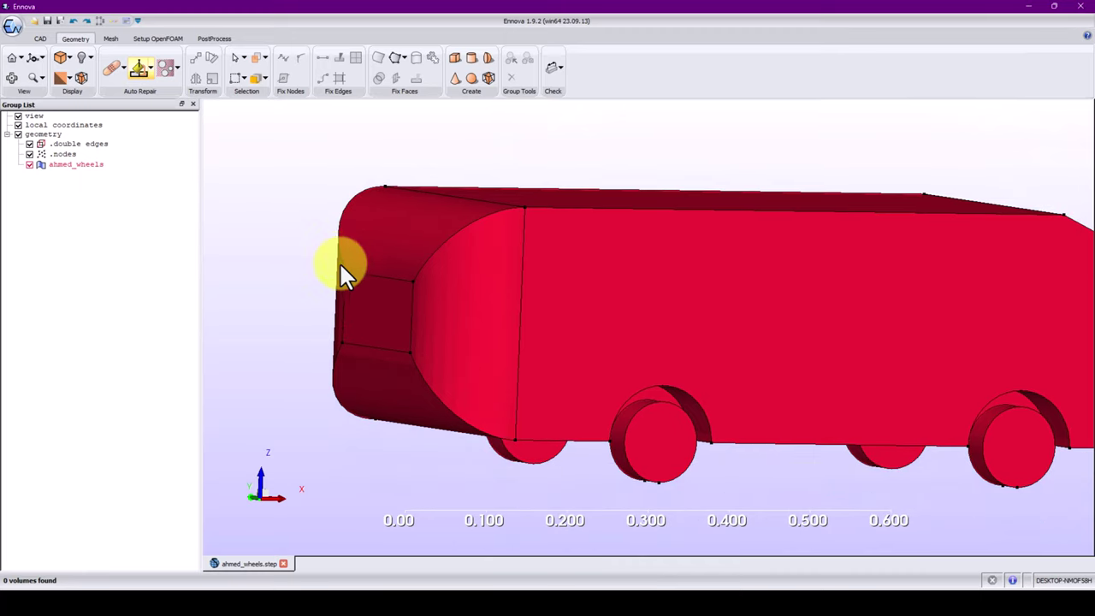
pyautogui.click(35, 22)
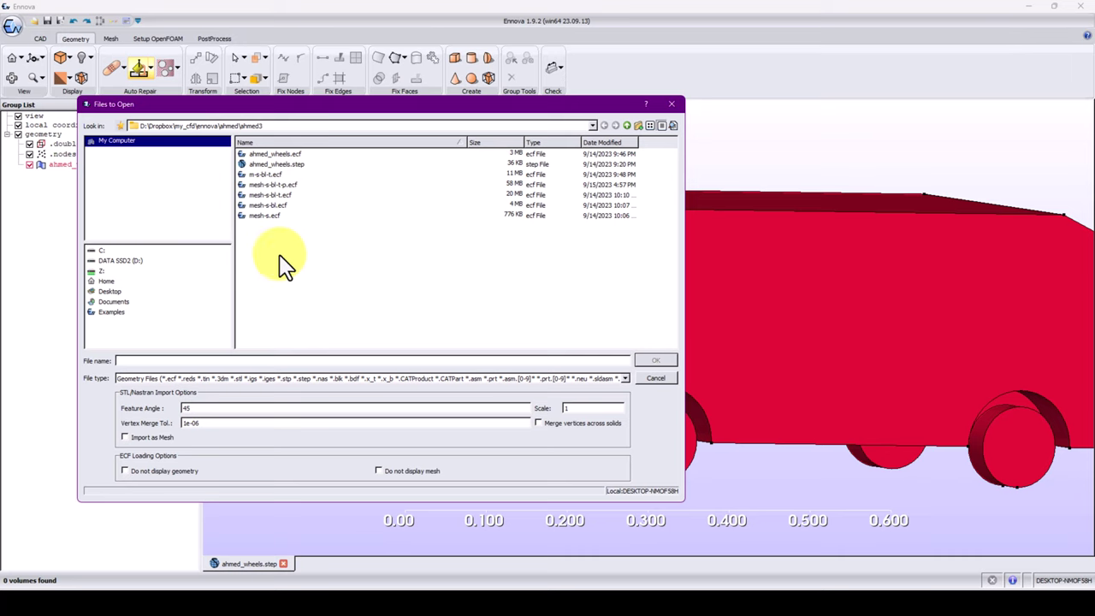
pyautogui.click(279, 216)
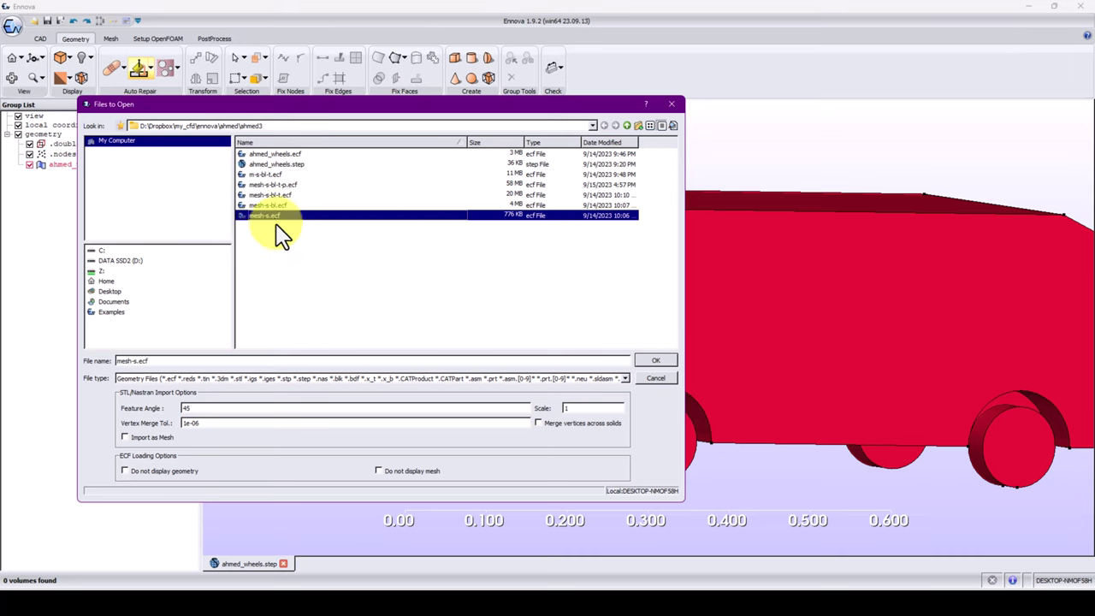
pyautogui.click(655, 360)
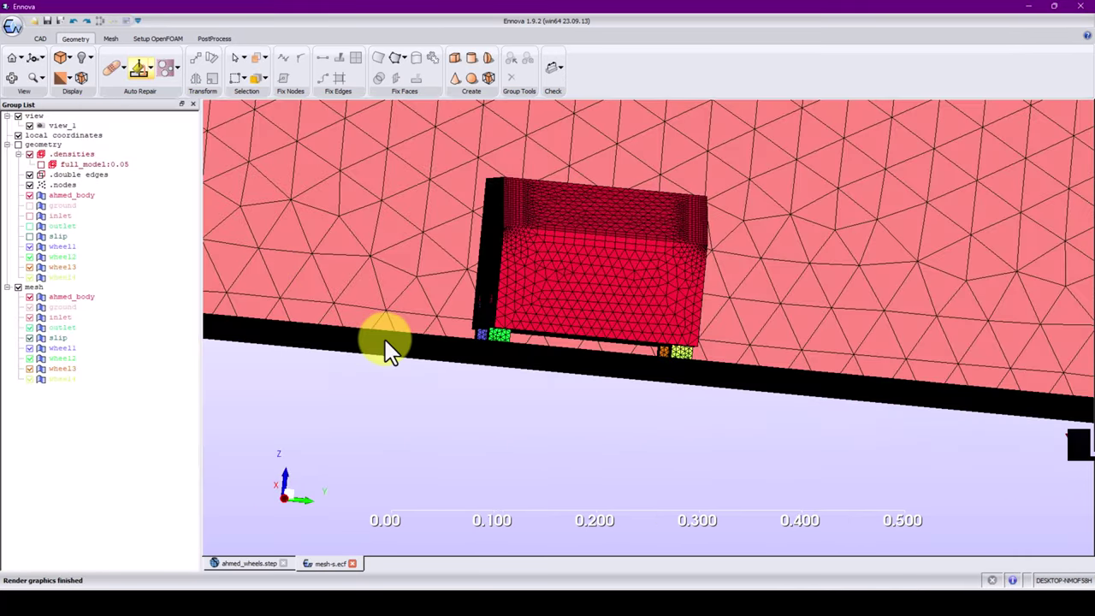
# Hide the slip group of the mesh and examine the surface mesh on the ground and around the Ahmed body
pyautogui.scroll(-10, 385, 340)
pyautogui.moveTo(413, 347); pyautogui.dragTo(665, 370, button='middle')
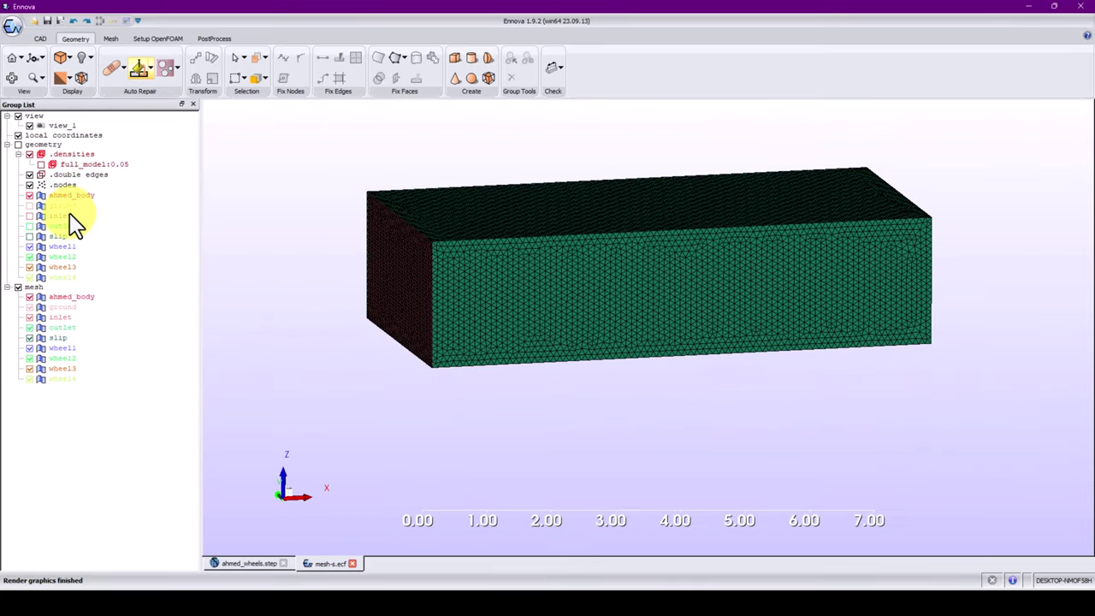
pyautogui.click(30, 338)
pyautogui.moveTo(462, 282); pyautogui.dragTo(474, 361, button='middle')
pyautogui.scroll(3, 624, 342)
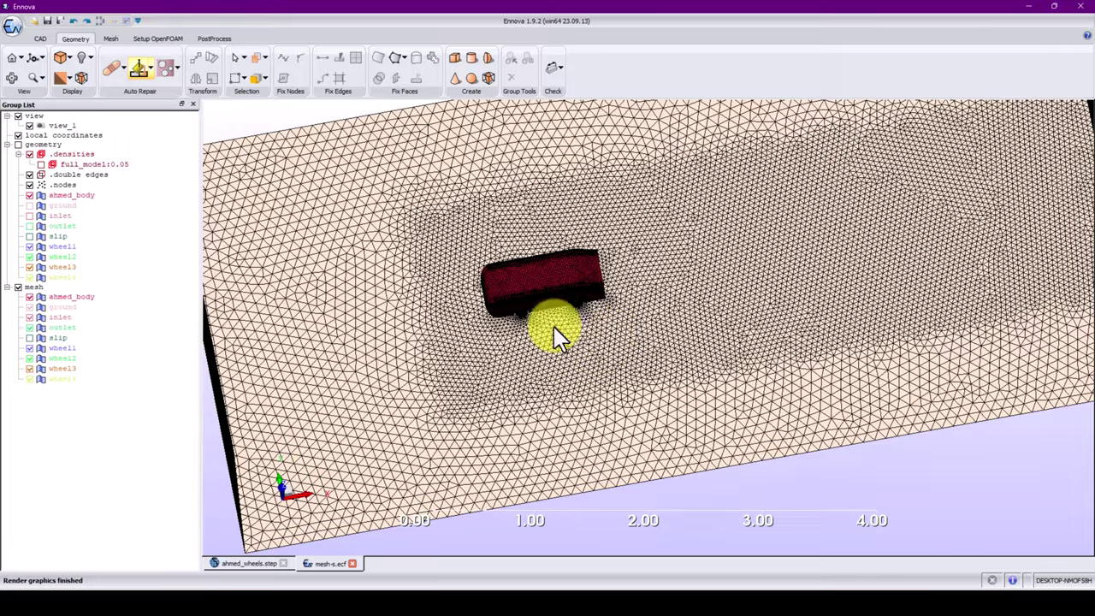
pyautogui.scroll(-3, 556, 329)
pyautogui.moveTo(557, 331); pyautogui.dragTo(424, 449, button='middle')
# Return to the ahmed_wheels.step geometry and view the whole body with its wheels
pyautogui.click(242, 562)
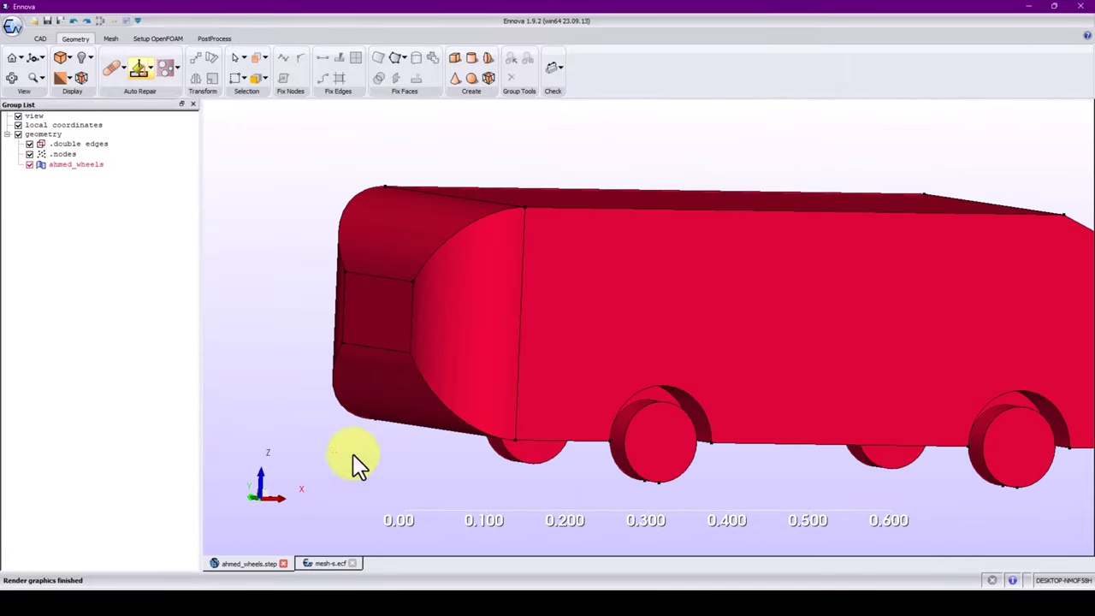
pyautogui.moveTo(534, 316); pyautogui.dragTo(450, 303, button='middle')
pyautogui.scroll(-3, 450, 303)
pyautogui.scroll(3, 503, 325)
pyautogui.scroll(-4, 503, 325)
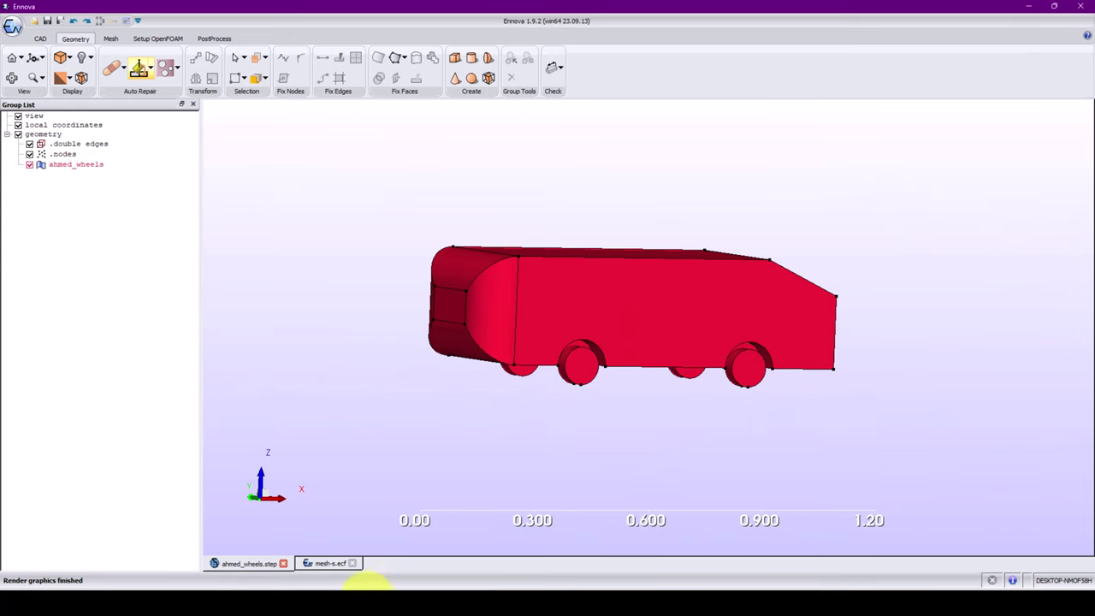
# Switch to the Onshape model, show the hidden domain part around the Ahmed body, and return to Ennova
pyautogui.click(352, 602)
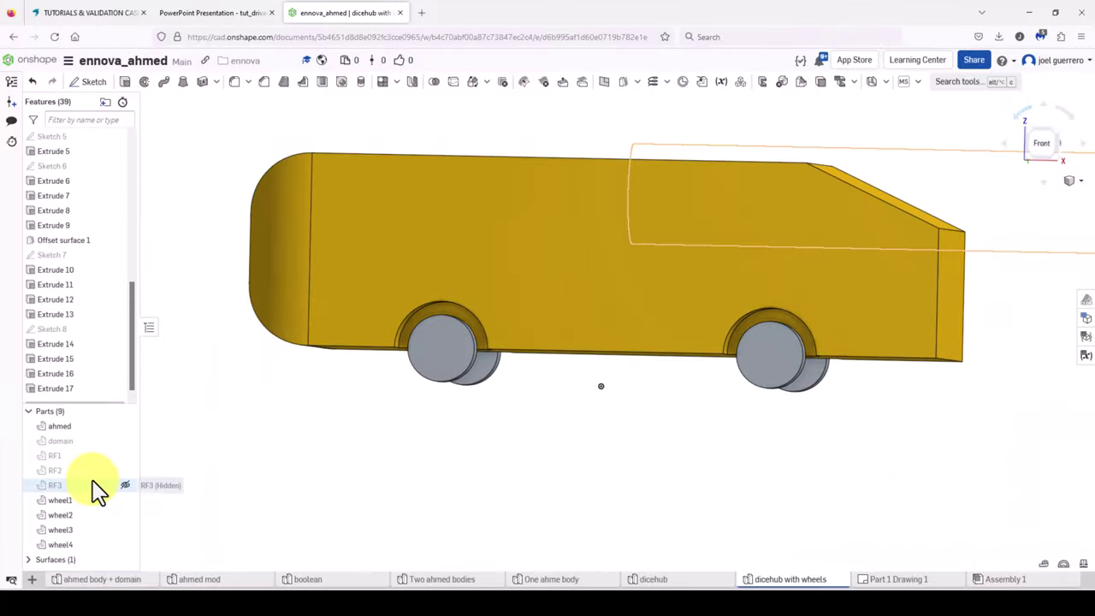
pyautogui.click(125, 441)
pyautogui.scroll(-5, 337, 454)
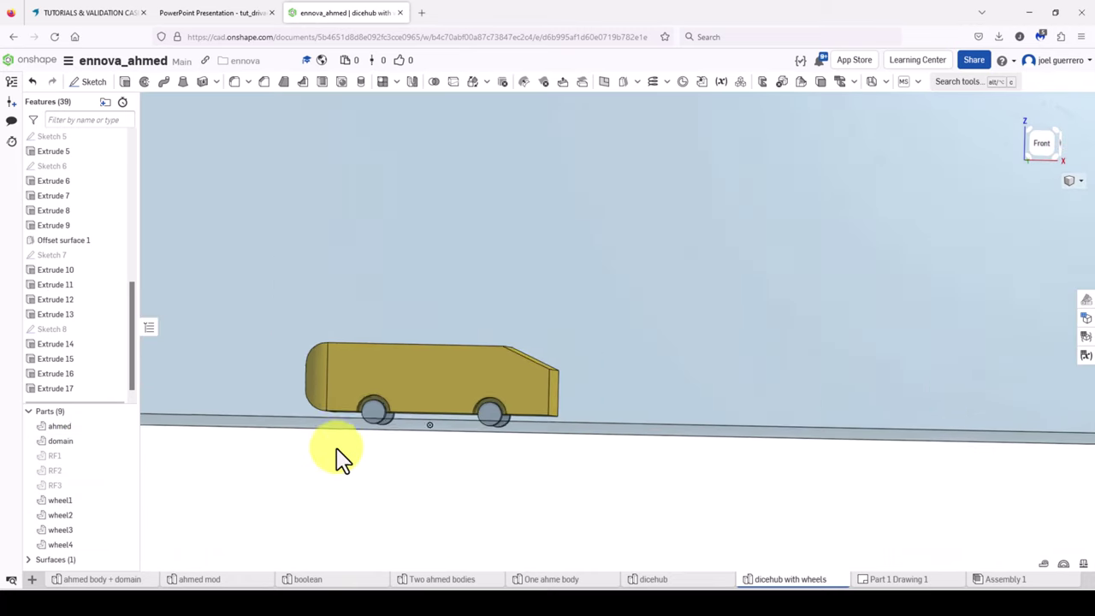
pyautogui.scroll(2, 359, 496)
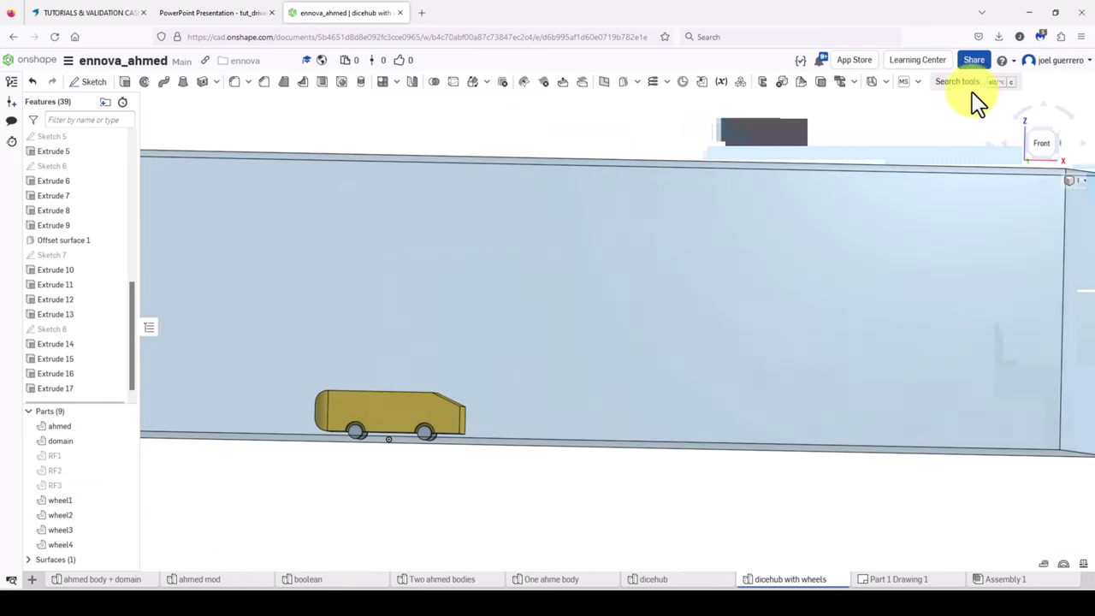
pyautogui.click(1029, 13)
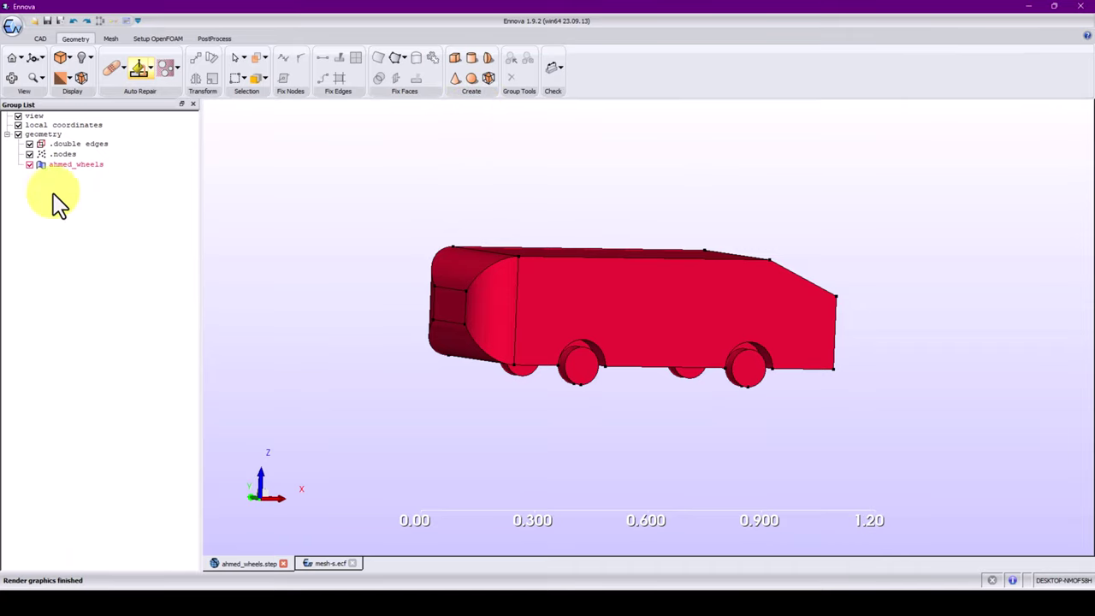
# Start a box primitive around ahmed_wheels and enlarge it to start X about -0.861 and end Z about 0.688, extending it along +X
pyautogui.click(76, 164)
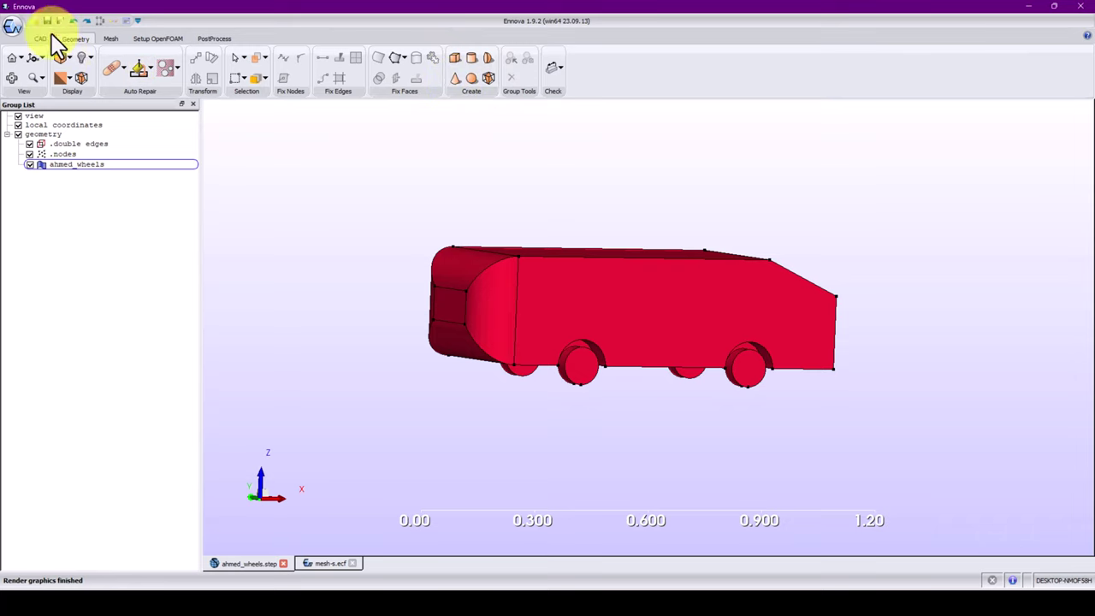
pyautogui.click(455, 60)
pyautogui.moveTo(379, 191); pyautogui.dragTo(359, 210)
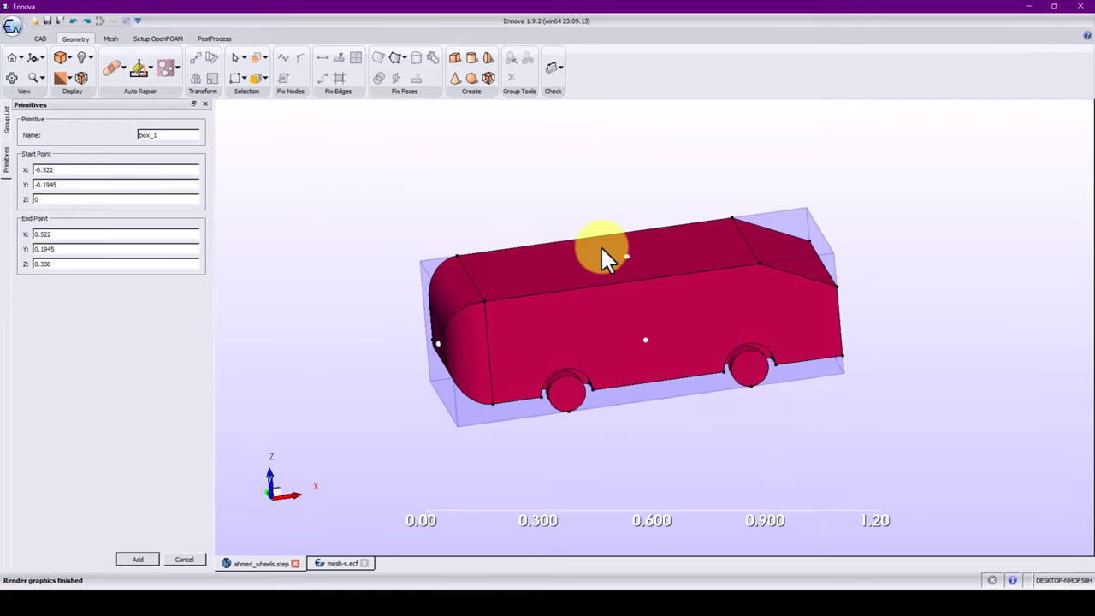
pyautogui.moveTo(626, 255); pyautogui.dragTo(638, 101)
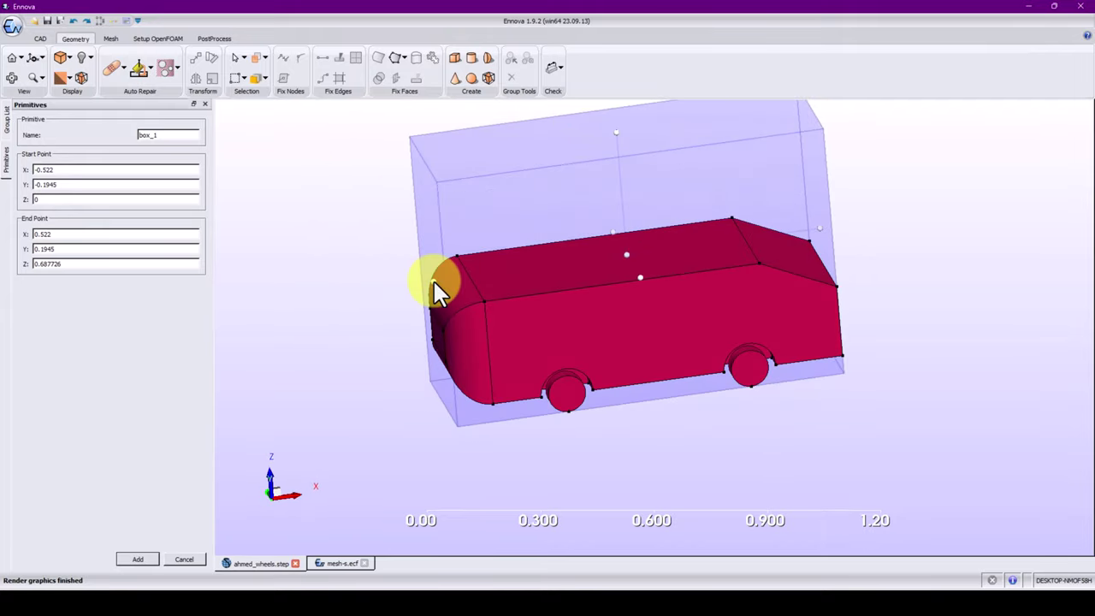
pyautogui.moveTo(434, 284); pyautogui.dragTo(308, 300)
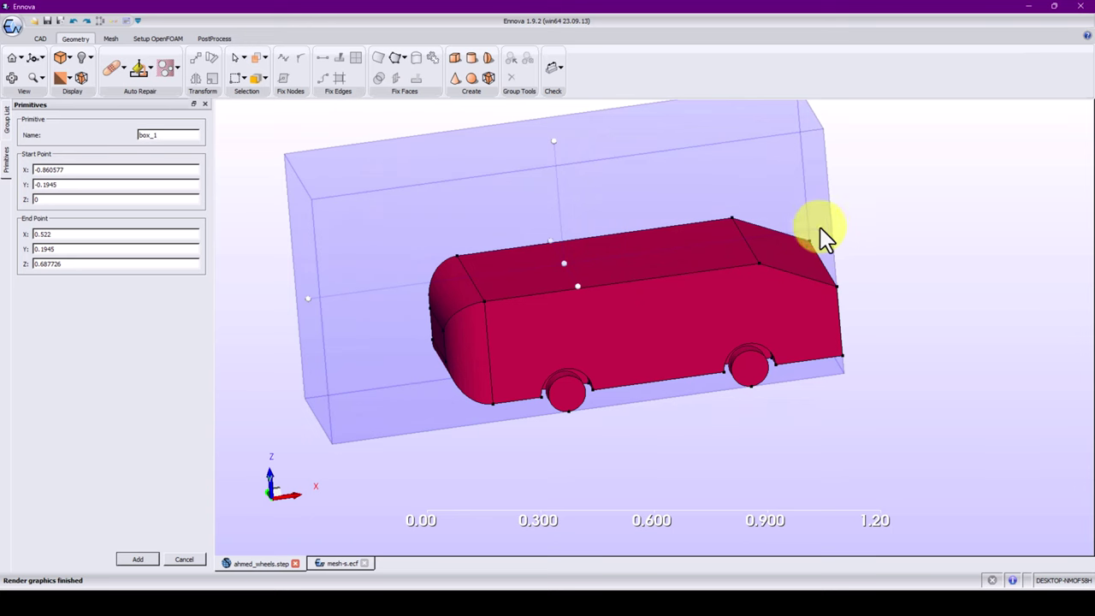
pyautogui.moveTo(823, 238); pyautogui.dragTo(975, 226)
# Switch to the Onshape model, examine the whole domain box around the Ahmed body in perspective, and return to Ennova
pyautogui.click(347, 563)
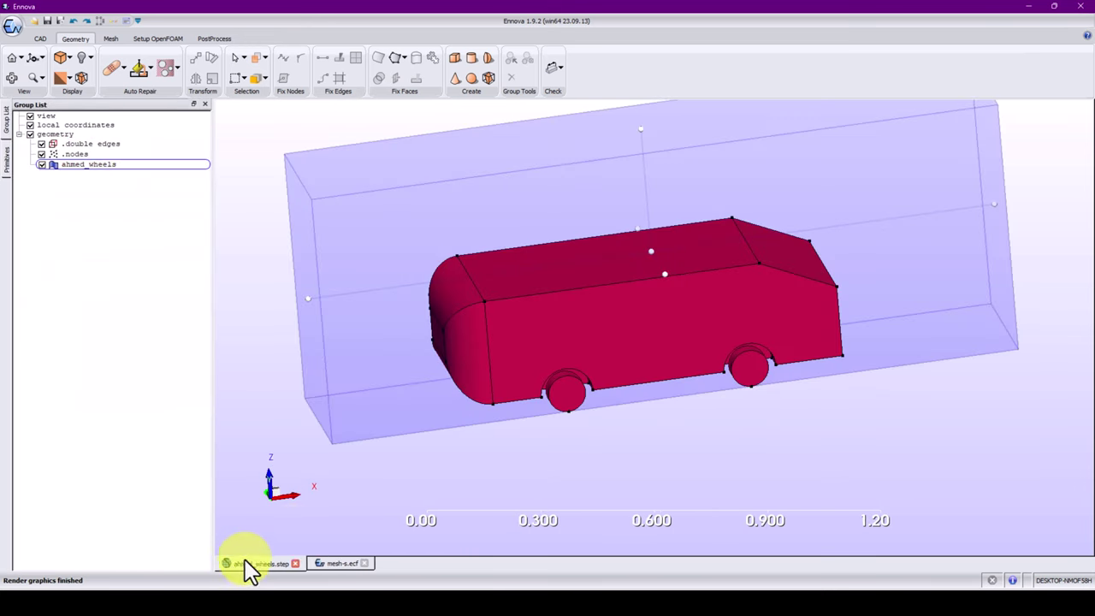
pyautogui.click(245, 566)
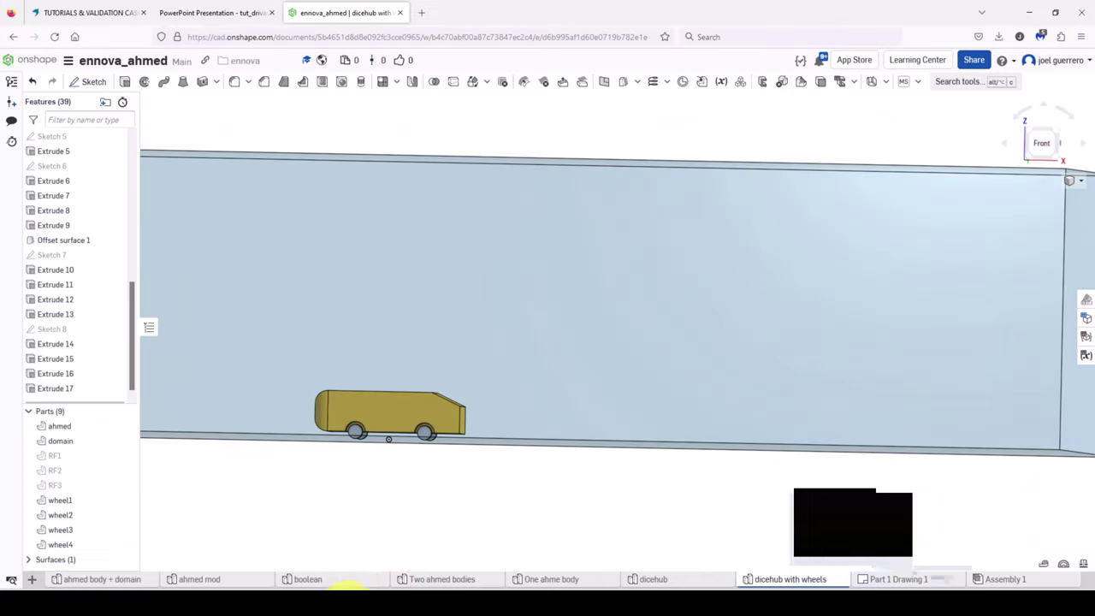
pyautogui.press('f')
pyautogui.moveTo(392, 509); pyautogui.dragTo(560, 420, button='middle')
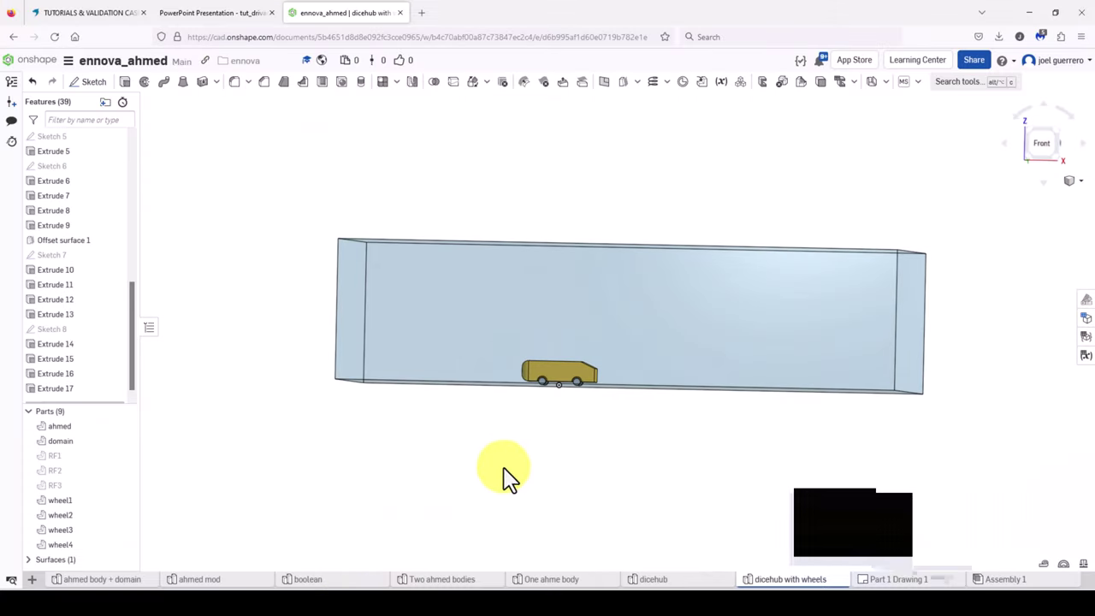
pyautogui.moveTo(507, 464); pyautogui.dragTo(577, 478)
pyautogui.moveTo(418, 444); pyautogui.dragTo(474, 455, button='middle')
pyautogui.moveTo(474, 455); pyautogui.dragTo(520, 484, button='right')
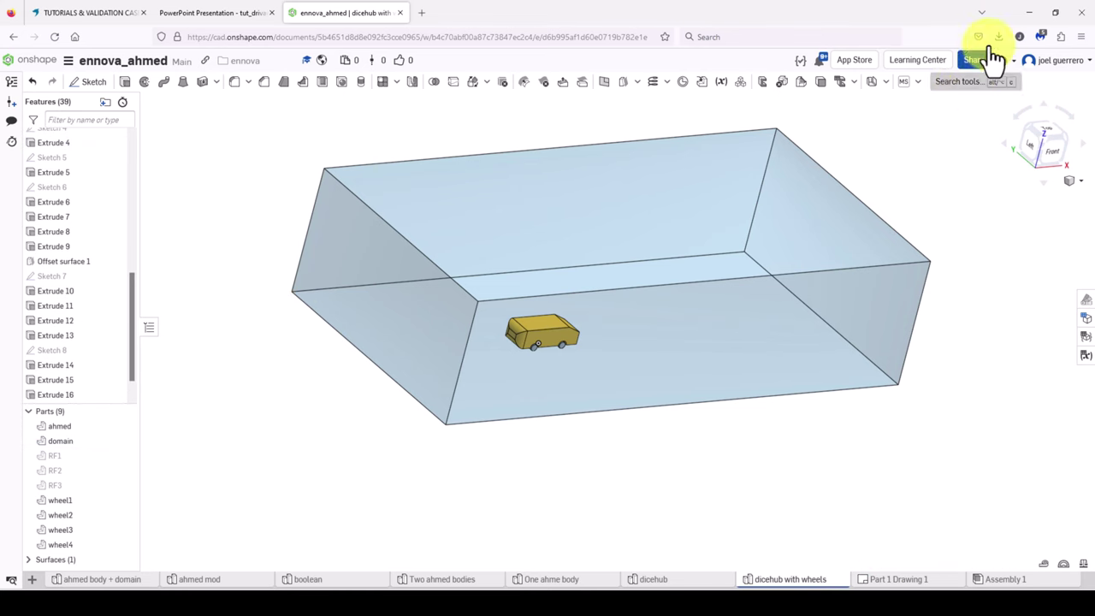
pyautogui.click(1029, 12)
# Widen the box primitive on both sides of the Ahmed body along the Y direction
pyautogui.moveTo(503, 458); pyautogui.dragTo(692, 349)
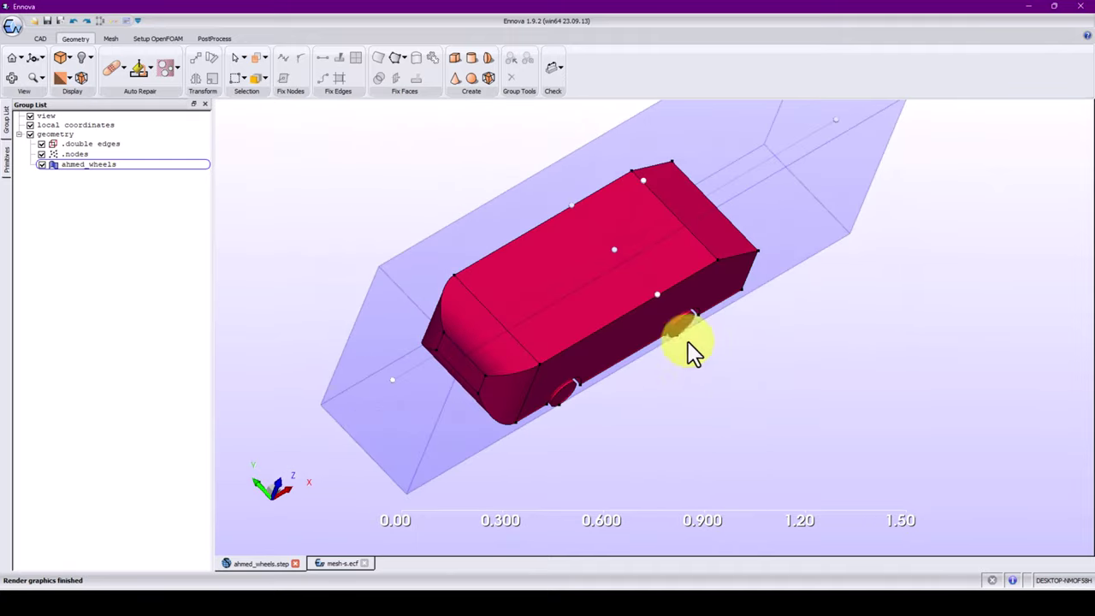
pyautogui.moveTo(659, 294); pyautogui.dragTo(627, 298)
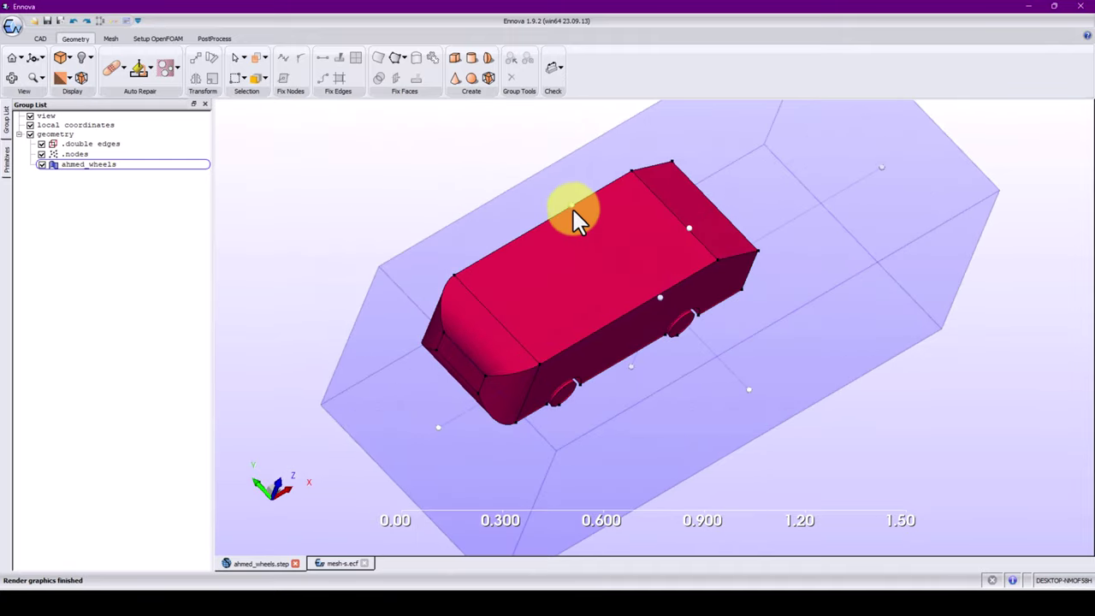
pyautogui.moveTo(575, 214); pyautogui.dragTo(419, 123)
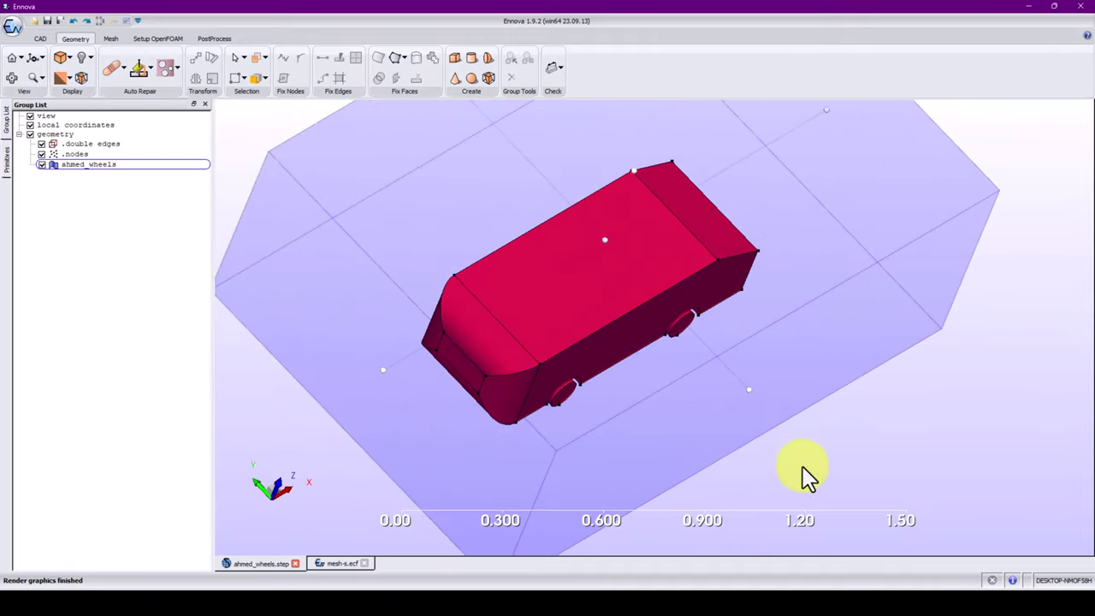
# Examine how the box's bottom face meets the wheels, and view the model looking down -Y with +Z up
pyautogui.moveTo(806, 476); pyautogui.dragTo(708, 391)
pyautogui.scroll(-4, 697, 402)
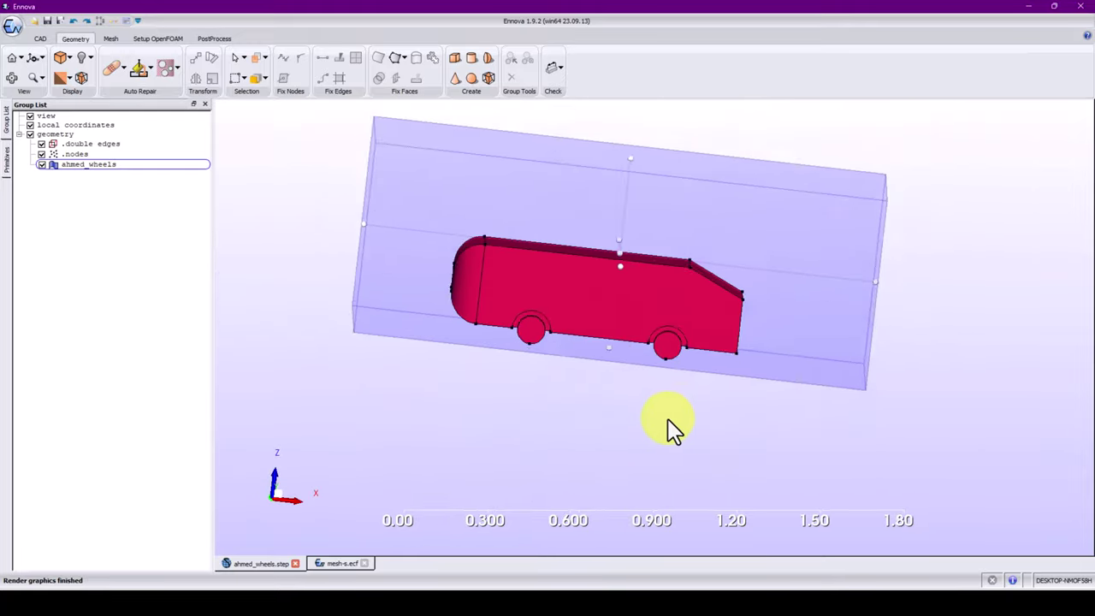
pyautogui.scroll(6, 627, 438)
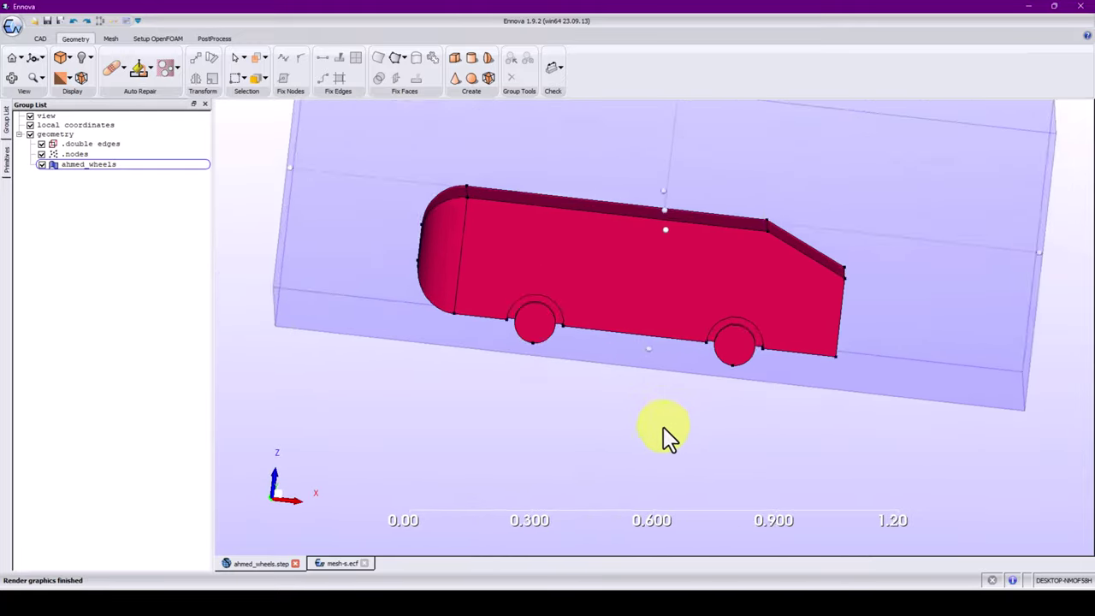
pyautogui.moveTo(627, 471); pyautogui.dragTo(628, 460)
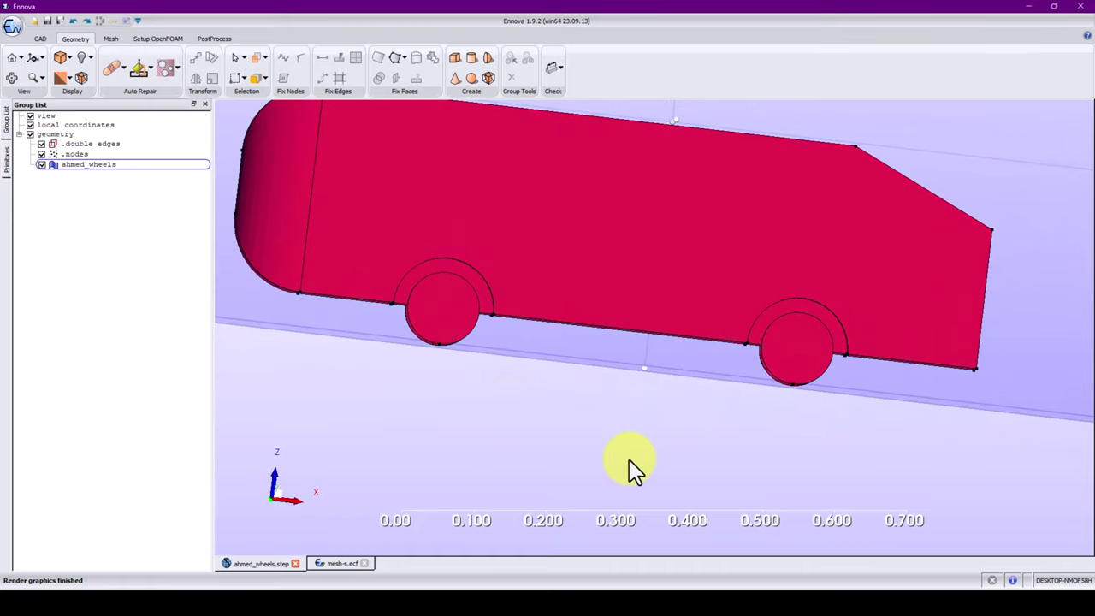
pyautogui.click(41, 58)
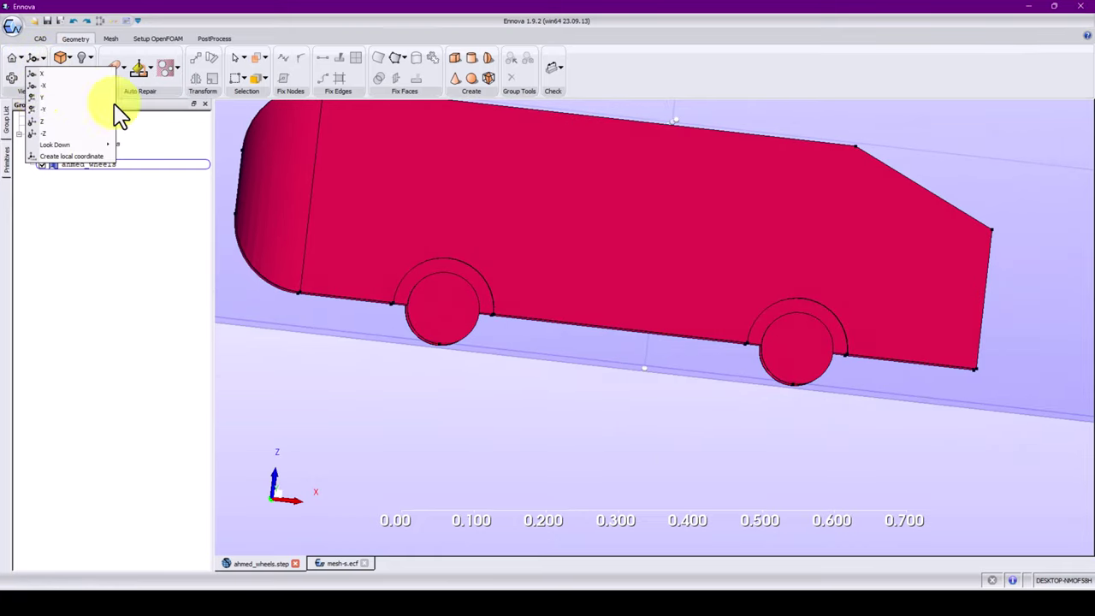
pyautogui.moveTo(48, 147)
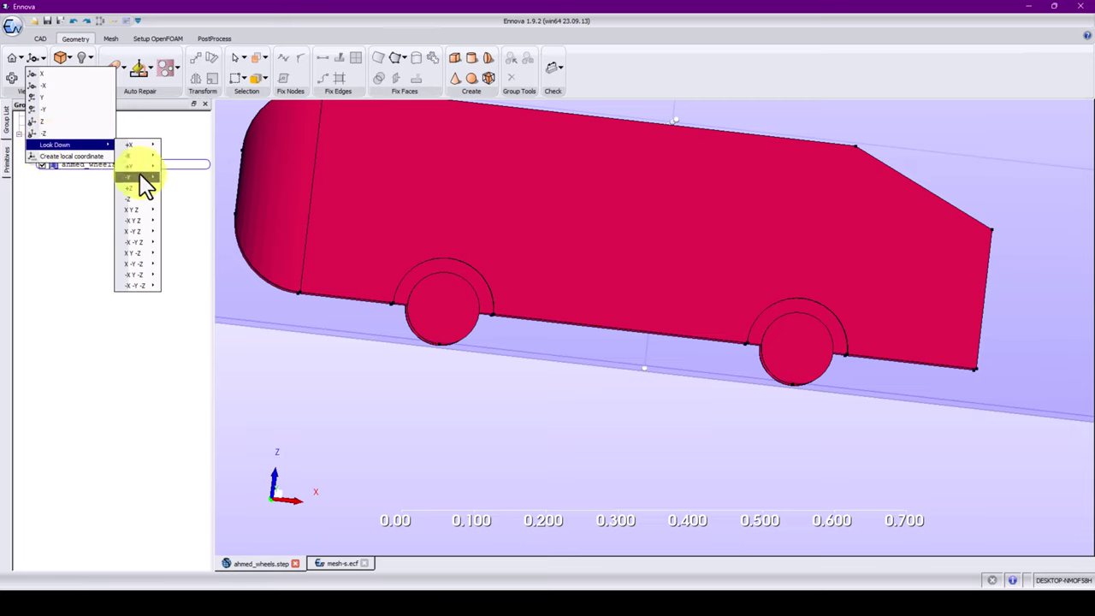
pyautogui.moveTo(140, 177)
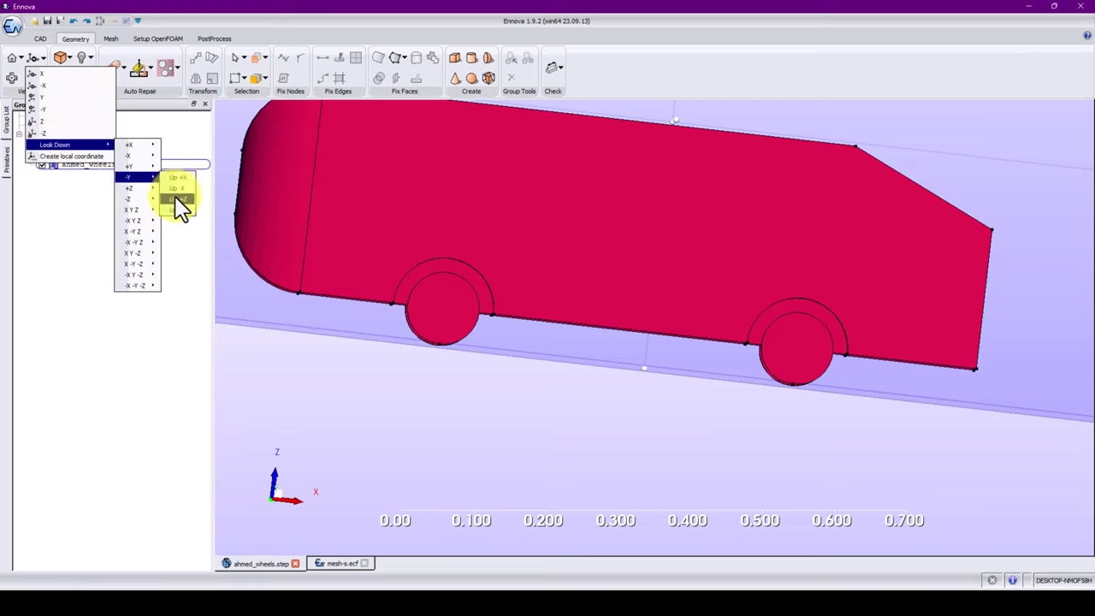
pyautogui.click(176, 199)
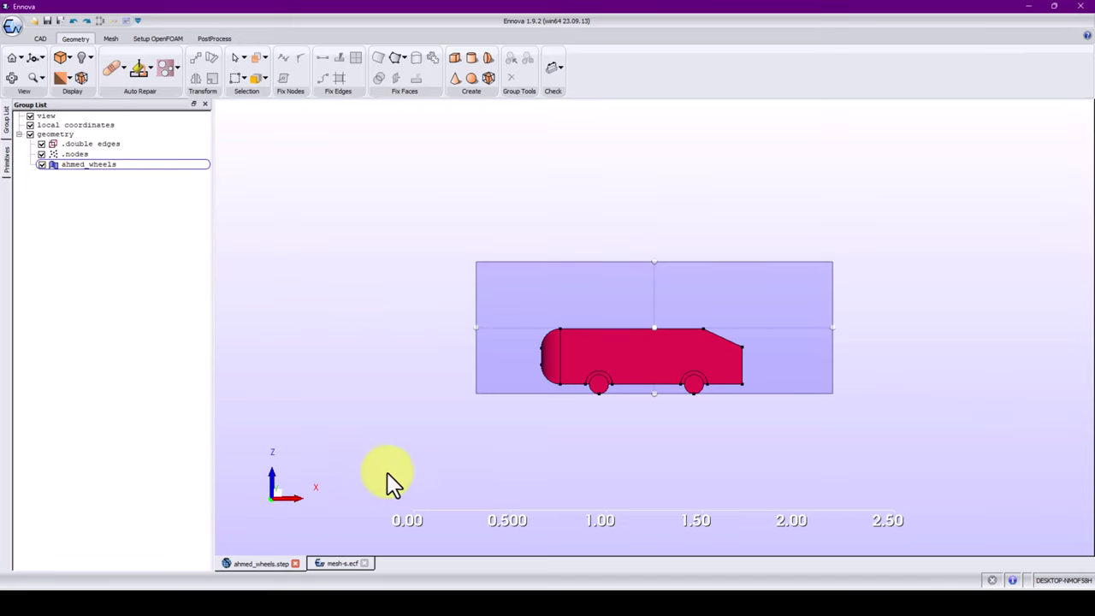
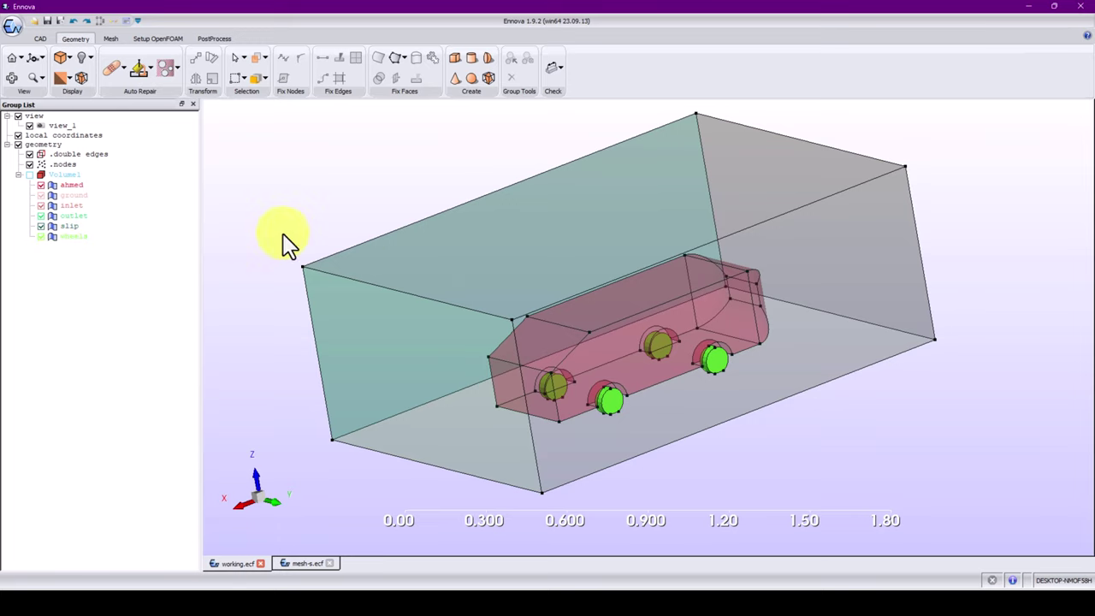
# Examine the wheels' flat contact patches and the wheel arches of the Ahmed body in the working.ecf domain
pyautogui.moveTo(288, 244); pyautogui.dragTo(599, 287)
pyautogui.scroll(5, 672, 303)
pyautogui.moveTo(697, 450); pyautogui.dragTo(702, 309, button='middle')
pyautogui.scroll(8, 703, 315)
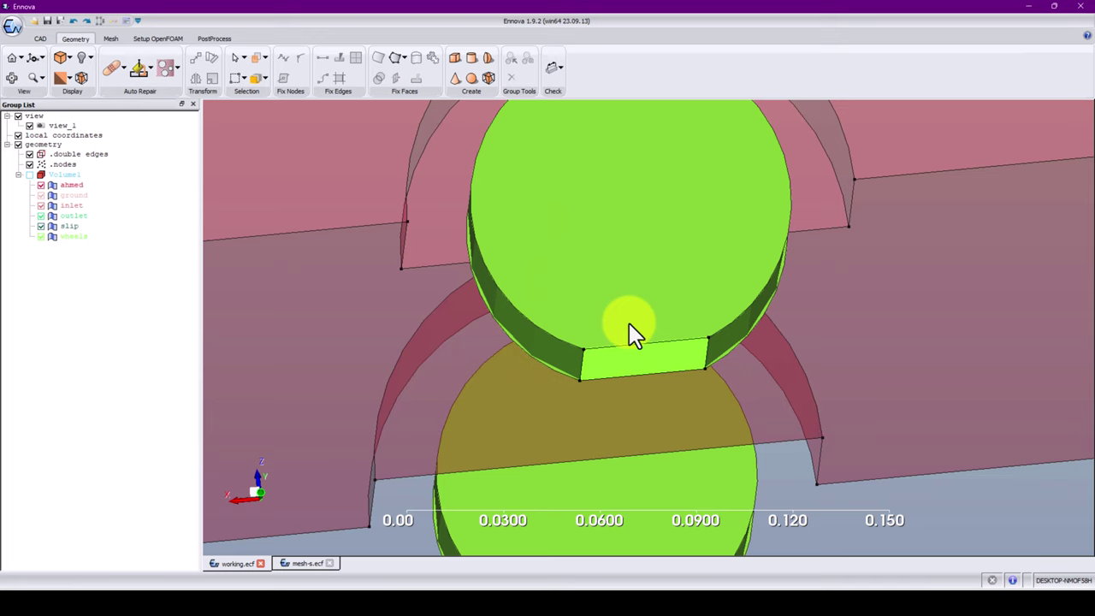
pyautogui.scroll(-6, 634, 327)
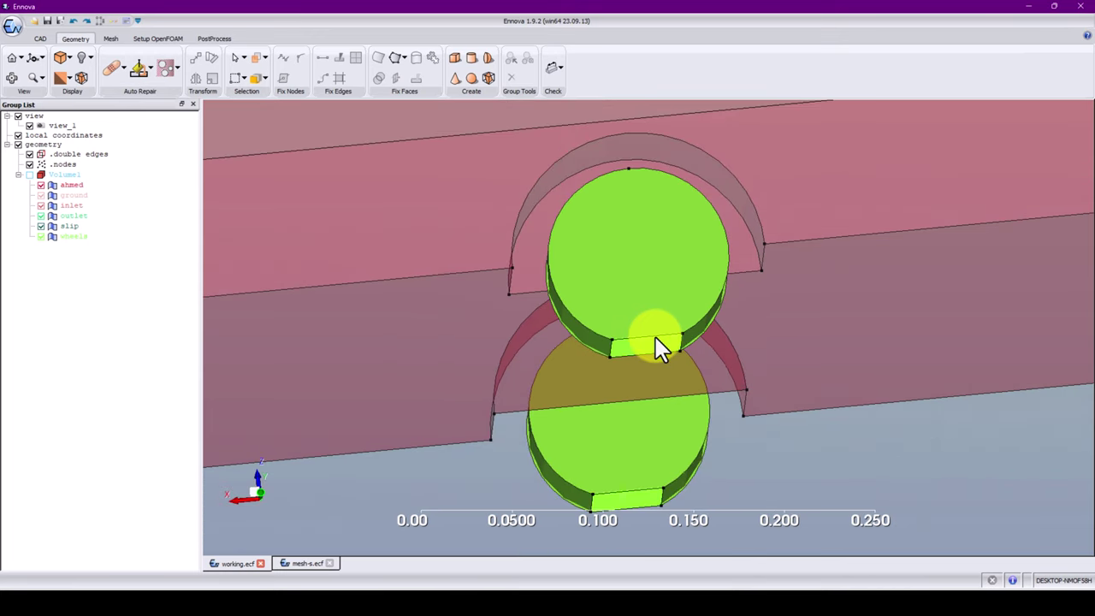
pyautogui.scroll(-8, 656, 338)
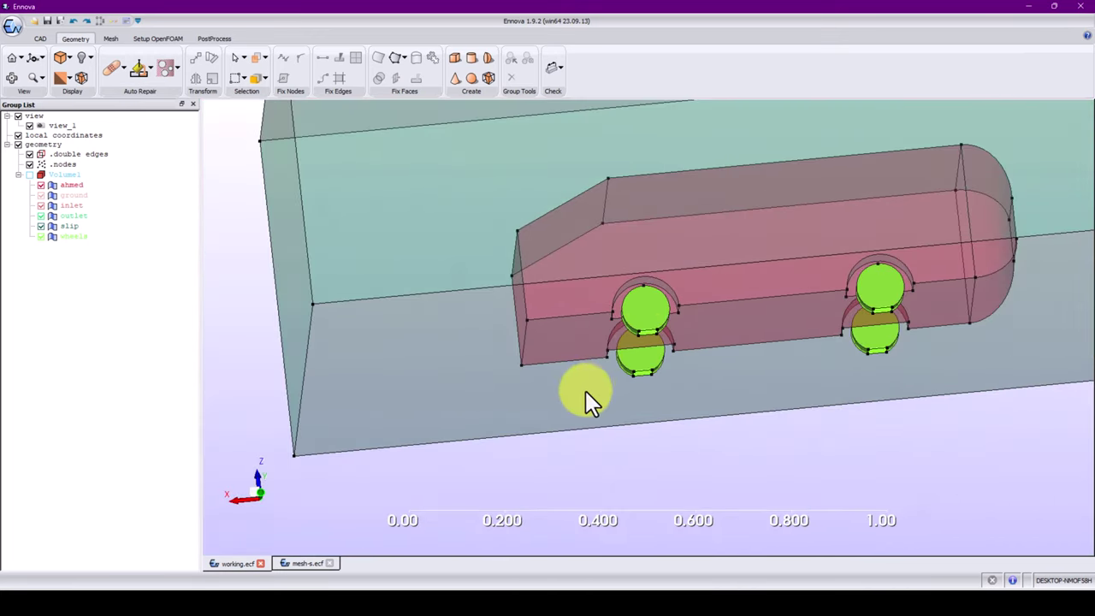
pyautogui.moveTo(587, 396); pyautogui.dragTo(641, 406, button='middle')
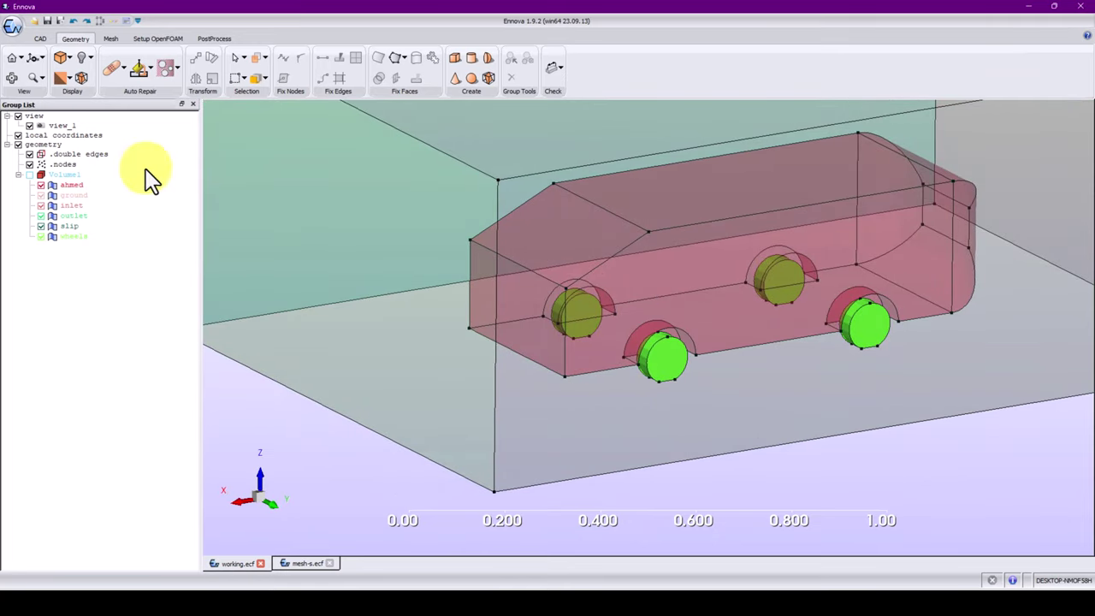
# Open the global meshing and local mesh settings, and show the local mesh parameters table for the Volume1 boundaries
pyautogui.click(110, 40)
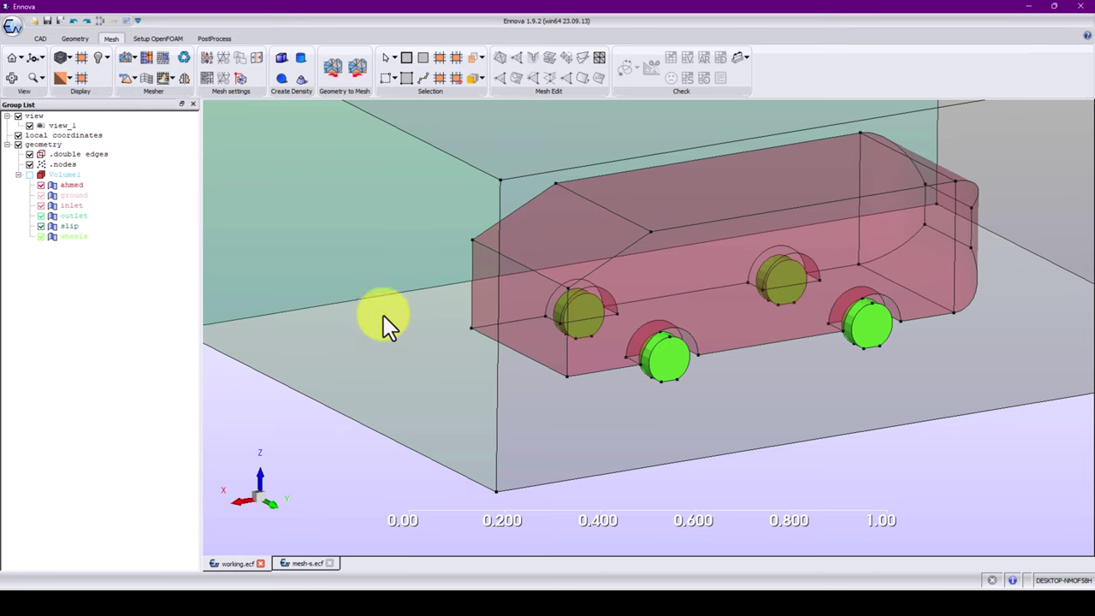
pyautogui.scroll(2, 470, 332)
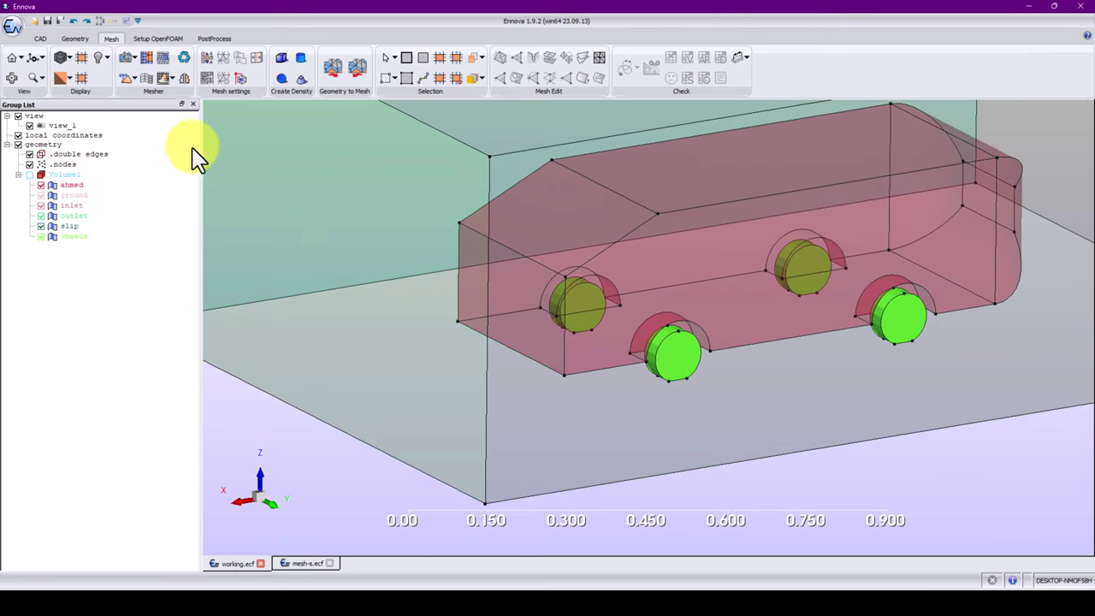
pyautogui.click(208, 60)
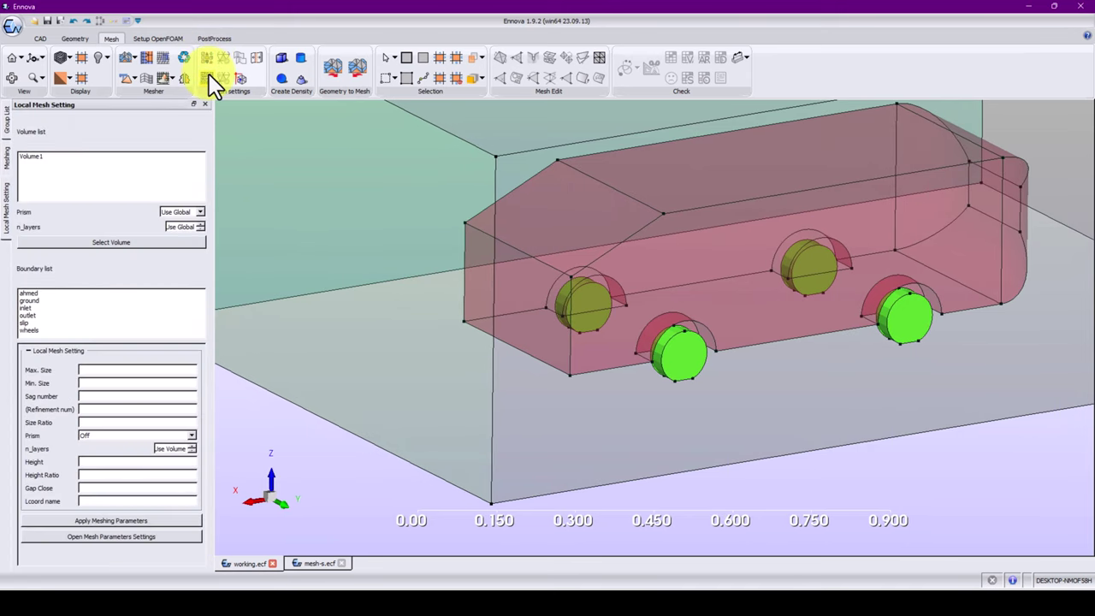
pyautogui.click(211, 61)
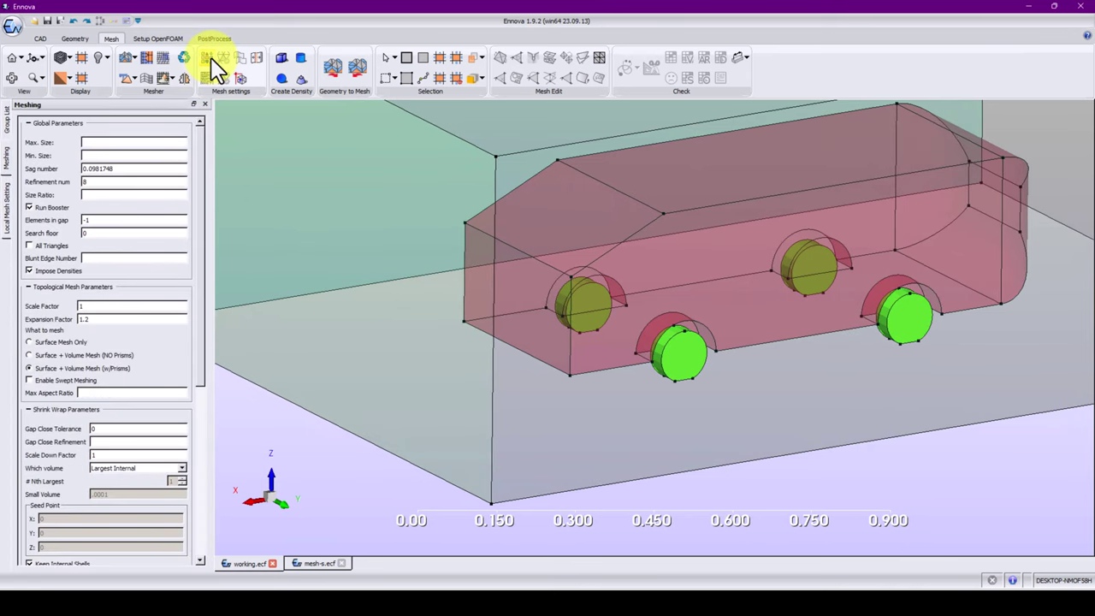
pyautogui.click(206, 77)
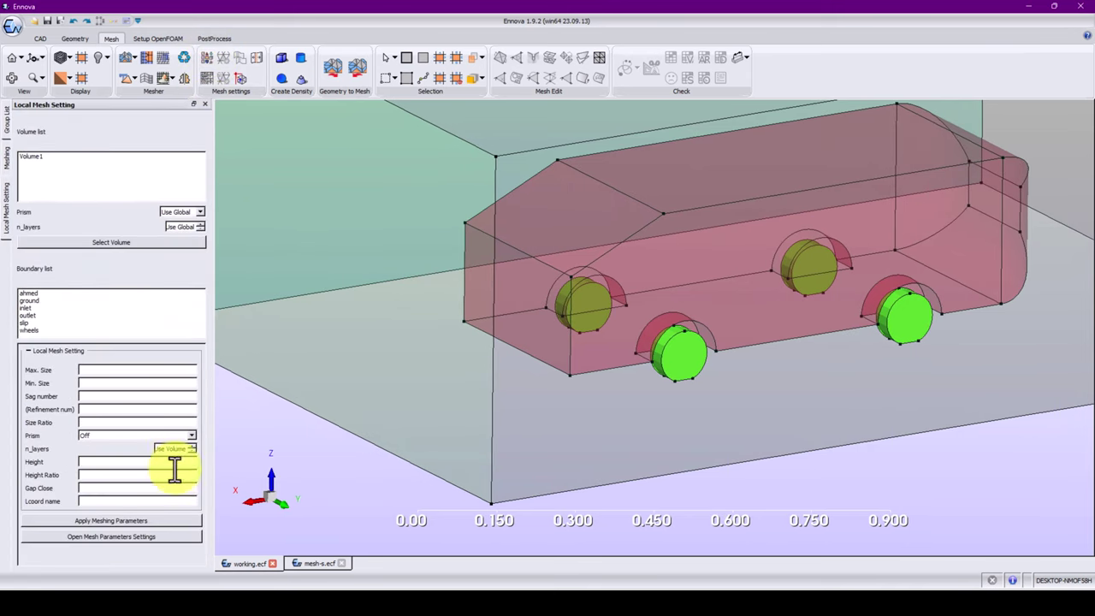
pyautogui.click(83, 539)
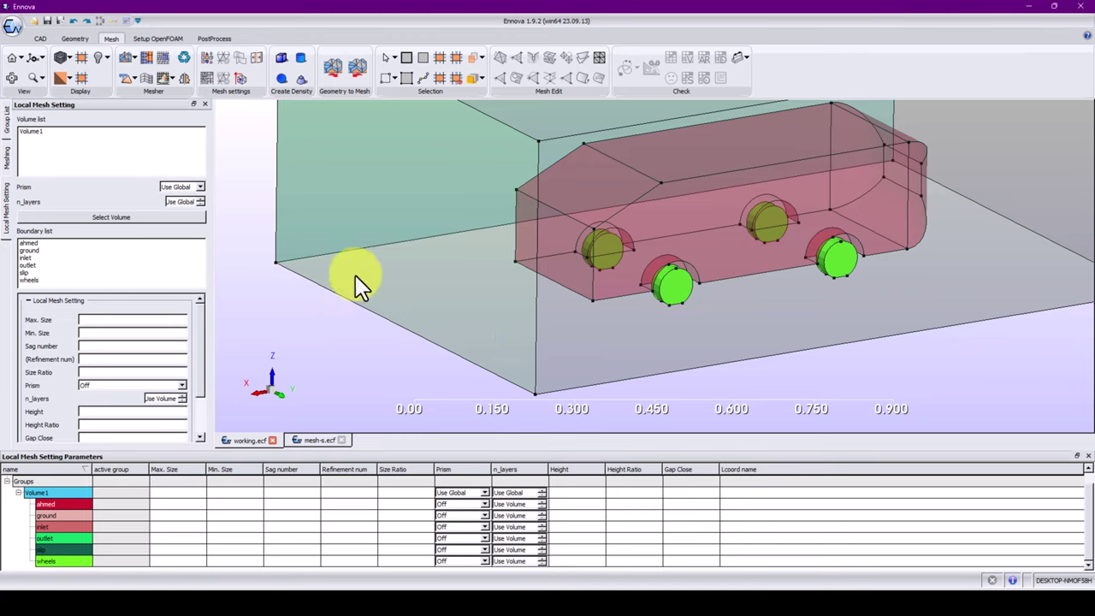
# Show the global meshing parameters and view the Ahmed body from its slanted rear with nothing selected
pyautogui.click(6, 161)
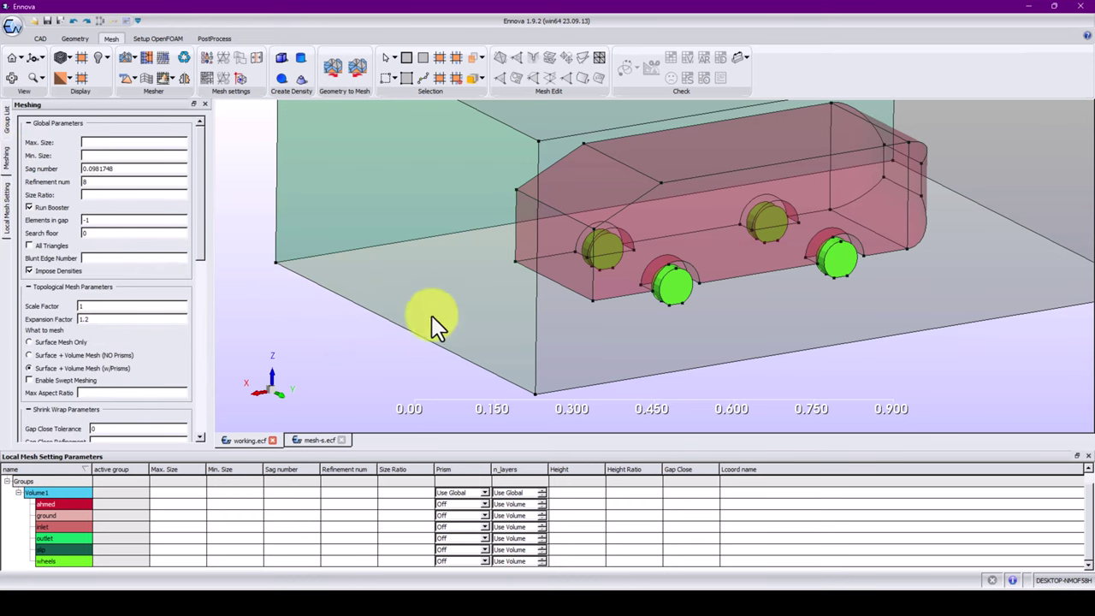
pyautogui.moveTo(432, 317); pyautogui.dragTo(383, 289, button='middle')
pyautogui.moveTo(466, 288); pyautogui.dragTo(251, 290, button='middle')
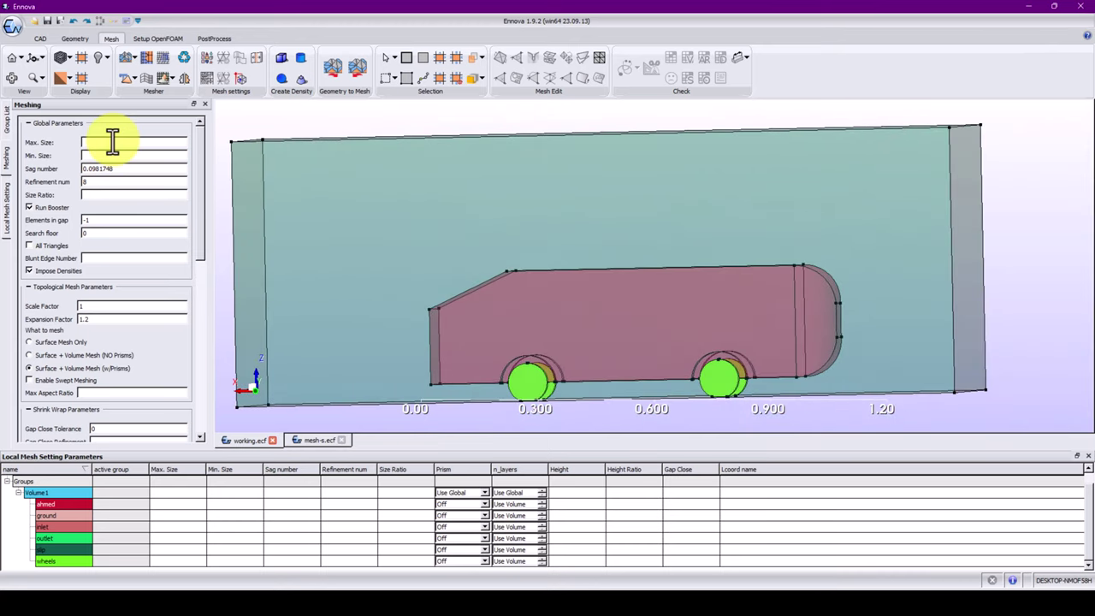
pyautogui.scroll(3, 481, 274)
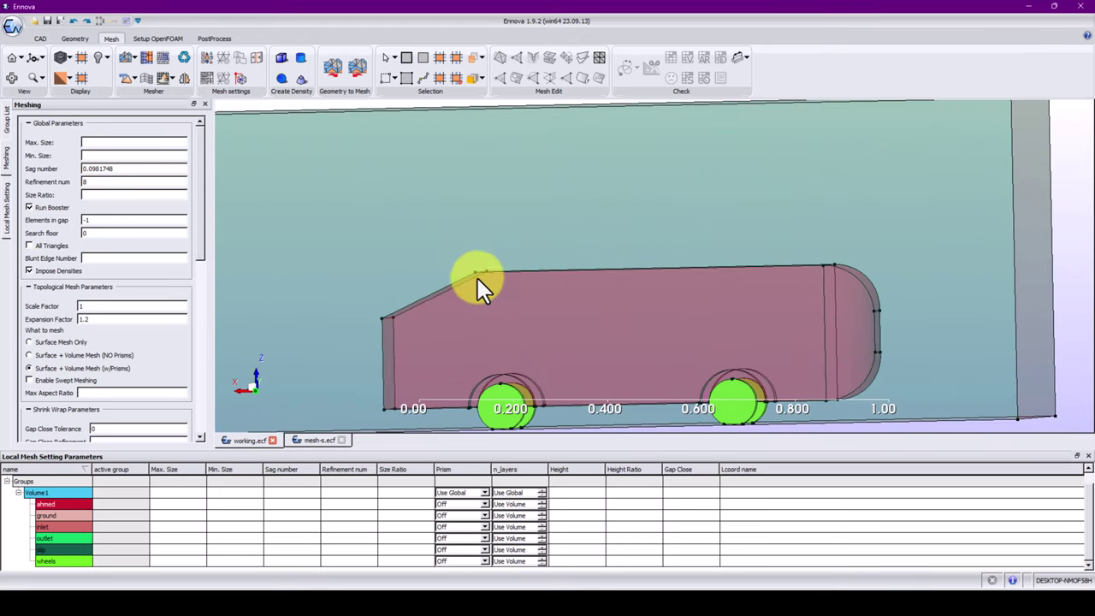
pyautogui.moveTo(451, 299)
pyautogui.mouseDown(button='middle')
pyautogui.moveTo(557, 318)
pyautogui.moveTo(727, 303)
pyautogui.moveTo(503, 315)
pyautogui.moveTo(515, 380)
pyautogui.moveTo(437, 305)
pyautogui.mouseUp(button='middle')
pyautogui.click(436, 306)
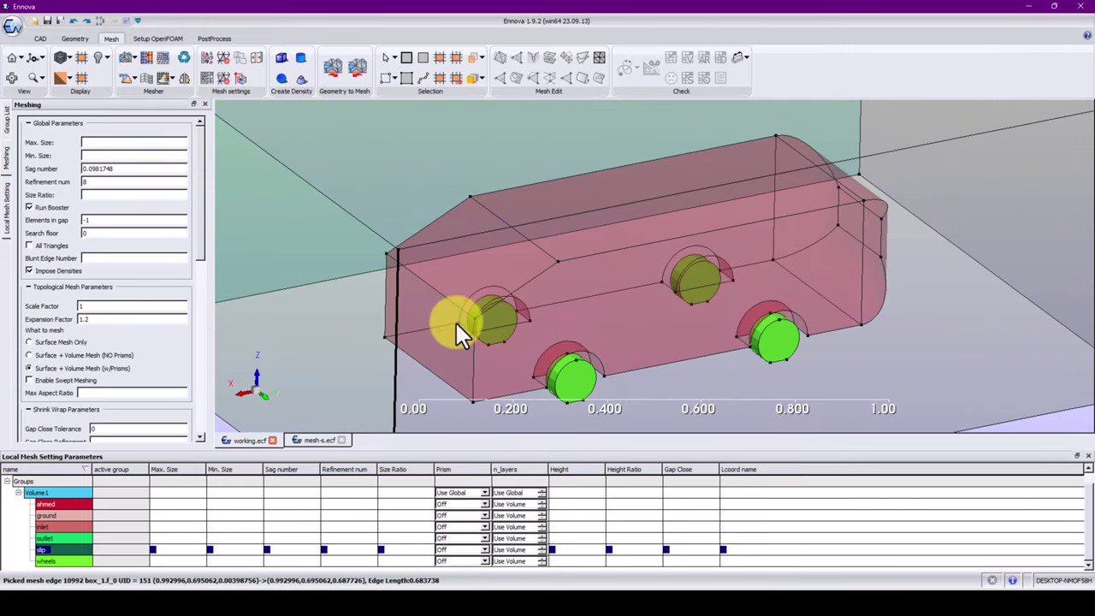
pyautogui.press('s')
pyautogui.press('Escape')
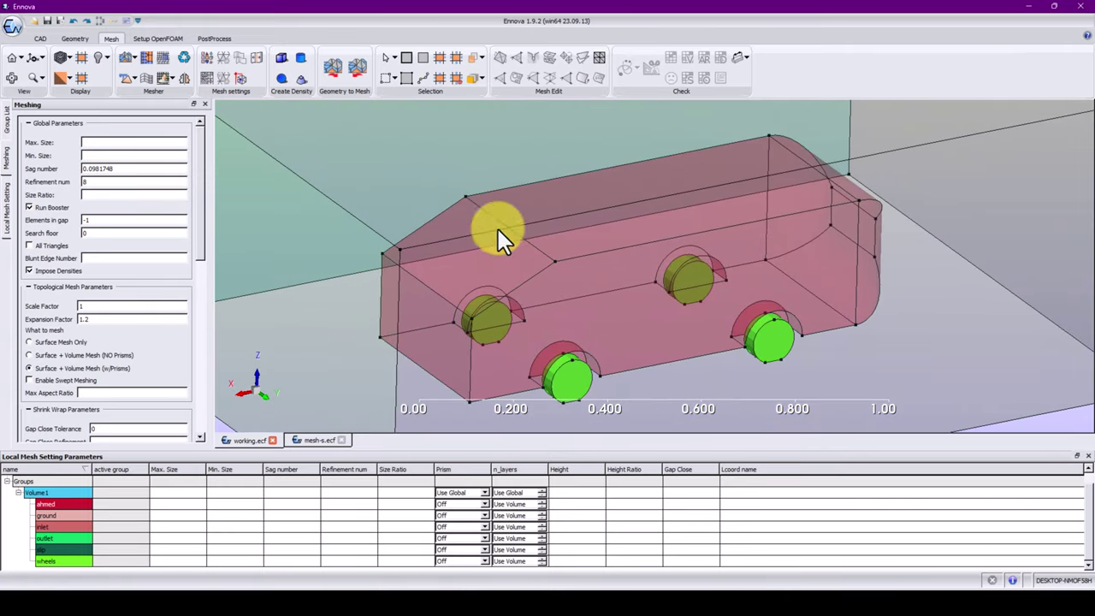
# Hide the slip side face of the box domain that lies in front of the Ahmed body
pyautogui.click(496, 211)
pyautogui.scroll(5, 529, 301)
pyautogui.rightClick(531, 301)
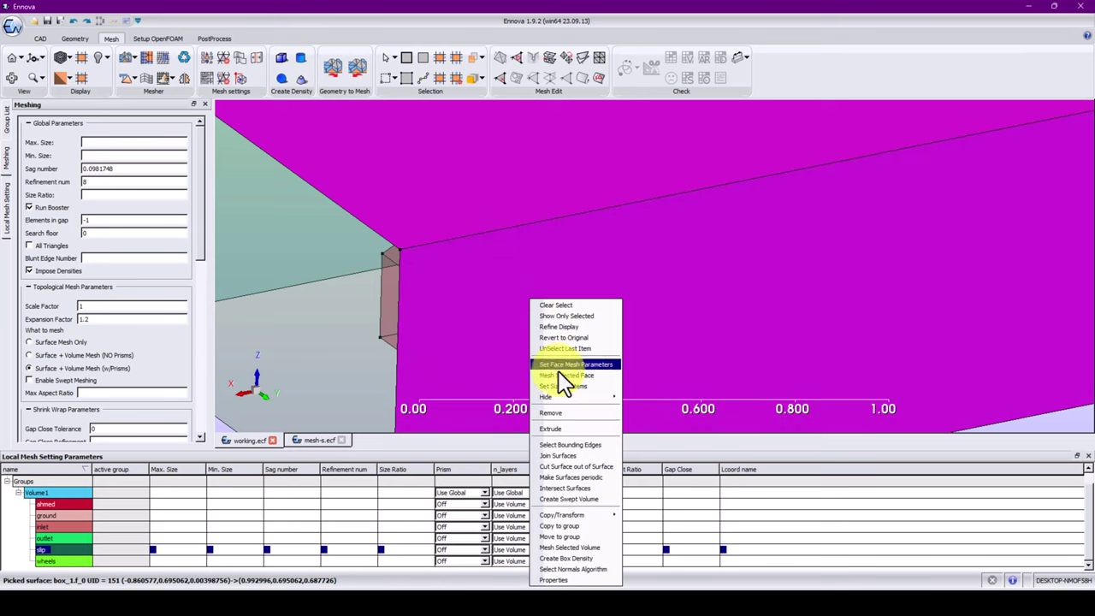
pyautogui.moveTo(599, 397)
pyautogui.click(637, 397)
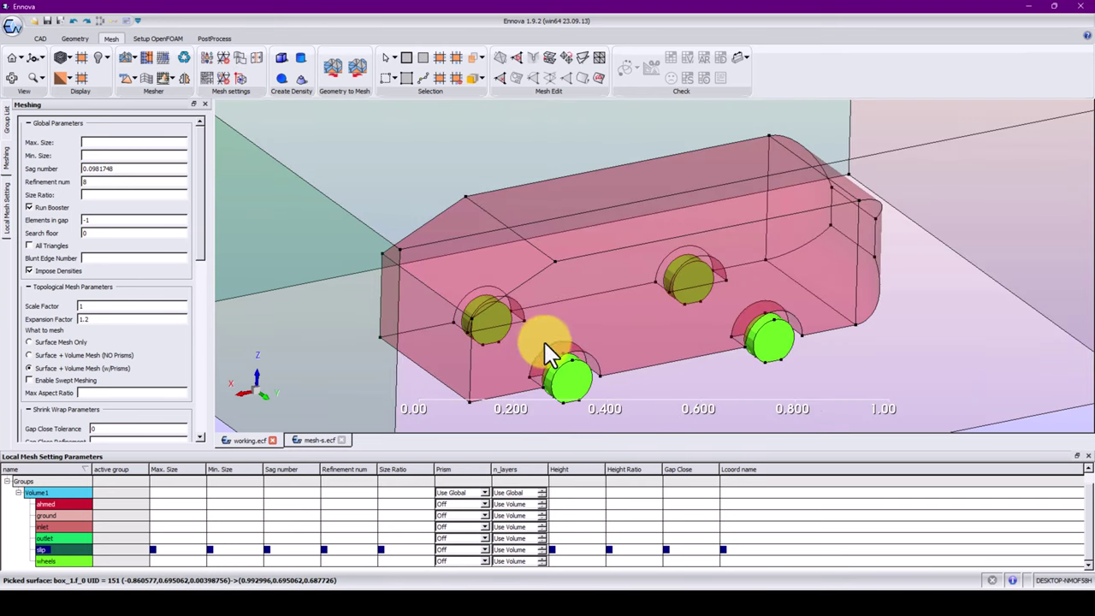
# Preview a maximum face mesh size of 0.1 on the Ahmed body's slanted rear face, and set it to 0.01
pyautogui.scroll(3, 659, 339)
pyautogui.click(537, 253)
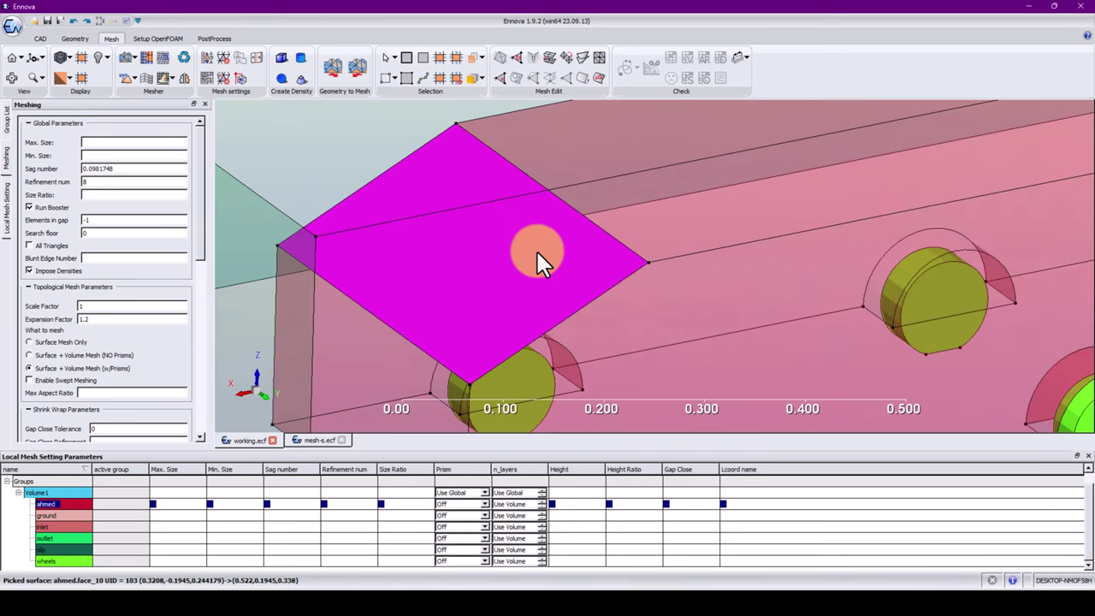
pyautogui.rightClick(537, 256)
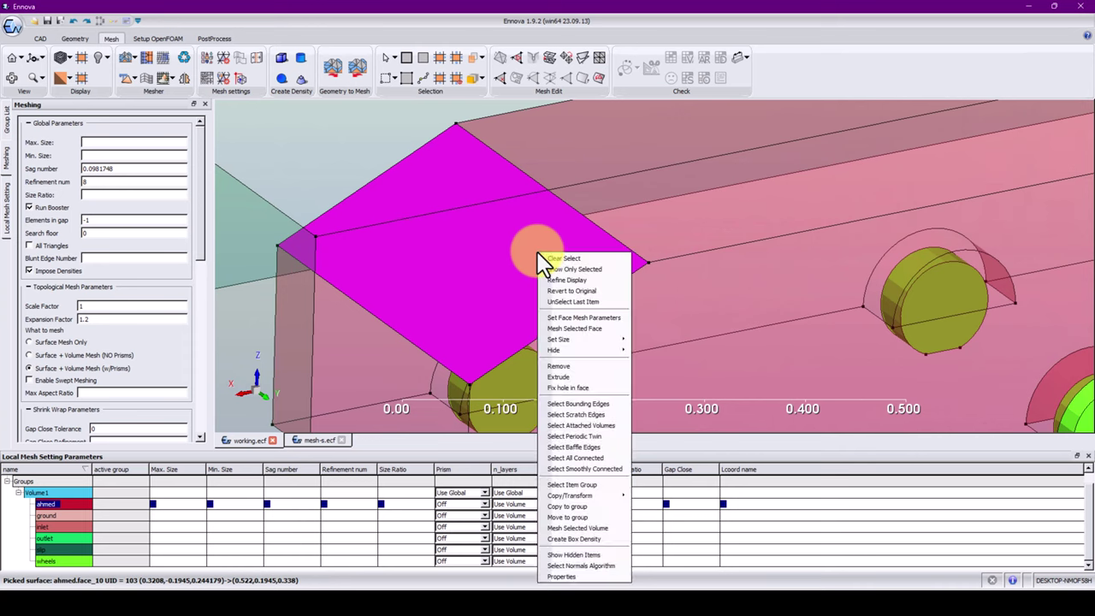
pyautogui.click(575, 318)
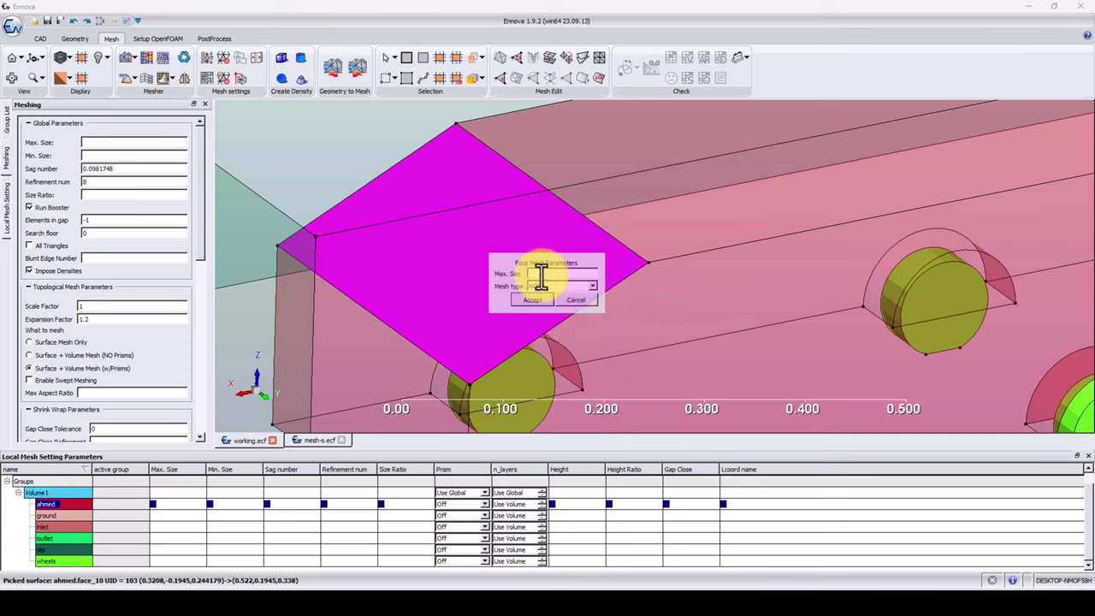
pyautogui.write('0.1')
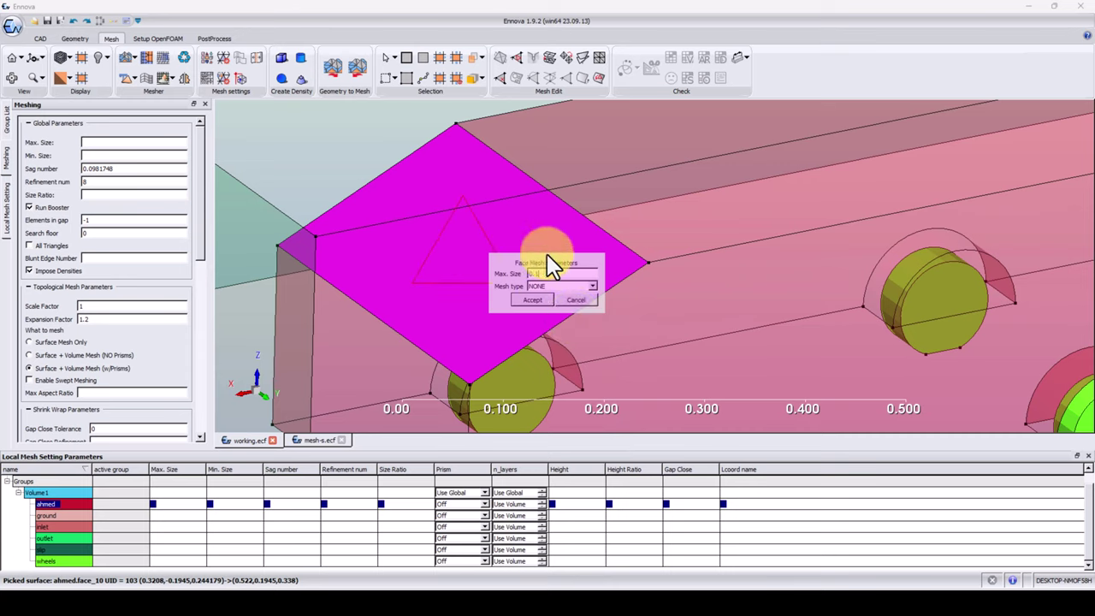
pyautogui.moveTo(548, 255); pyautogui.dragTo(587, 224)
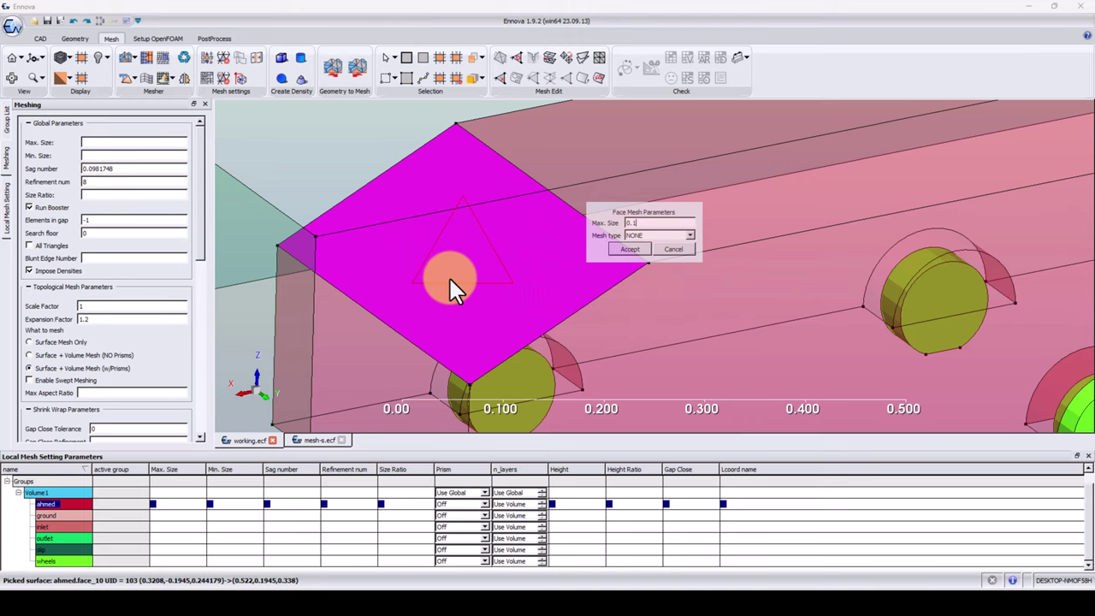
pyautogui.press('BackSpace')
pyautogui.write('01')
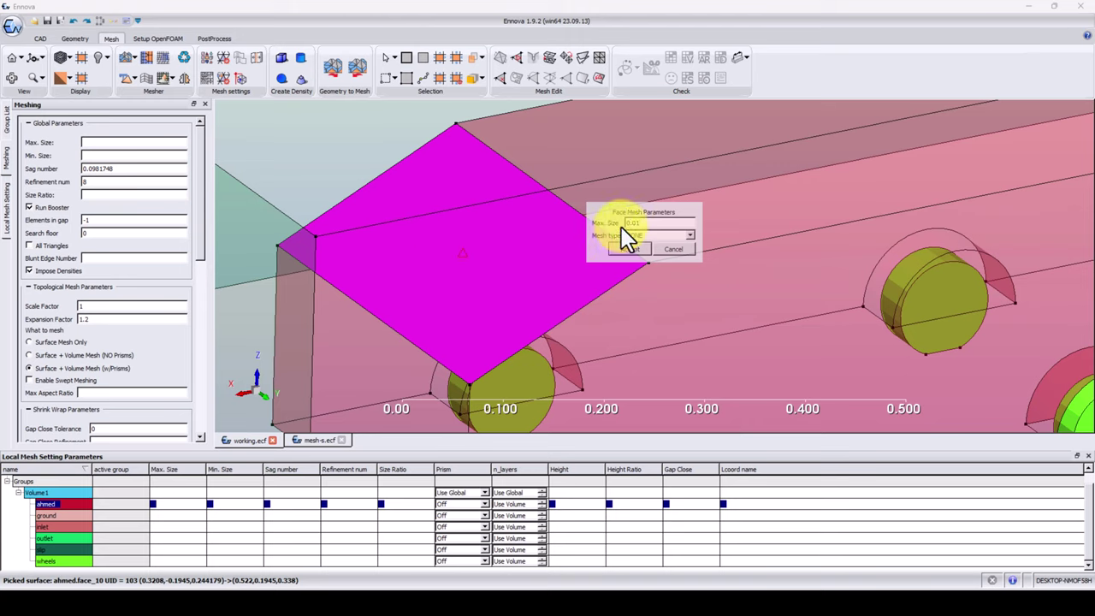
pyautogui.click(631, 249)
# Preview a maximum face mesh size of 0.1 on the outlet face of the box domain
pyautogui.scroll(-5, 672, 203)
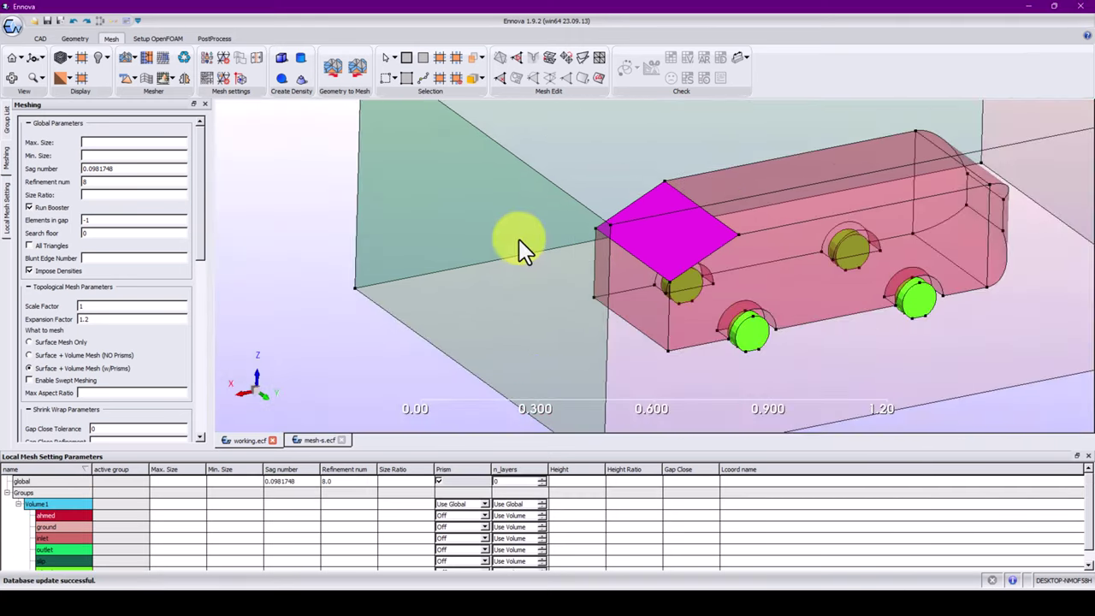
pyautogui.click(519, 239)
pyautogui.rightClick(519, 240)
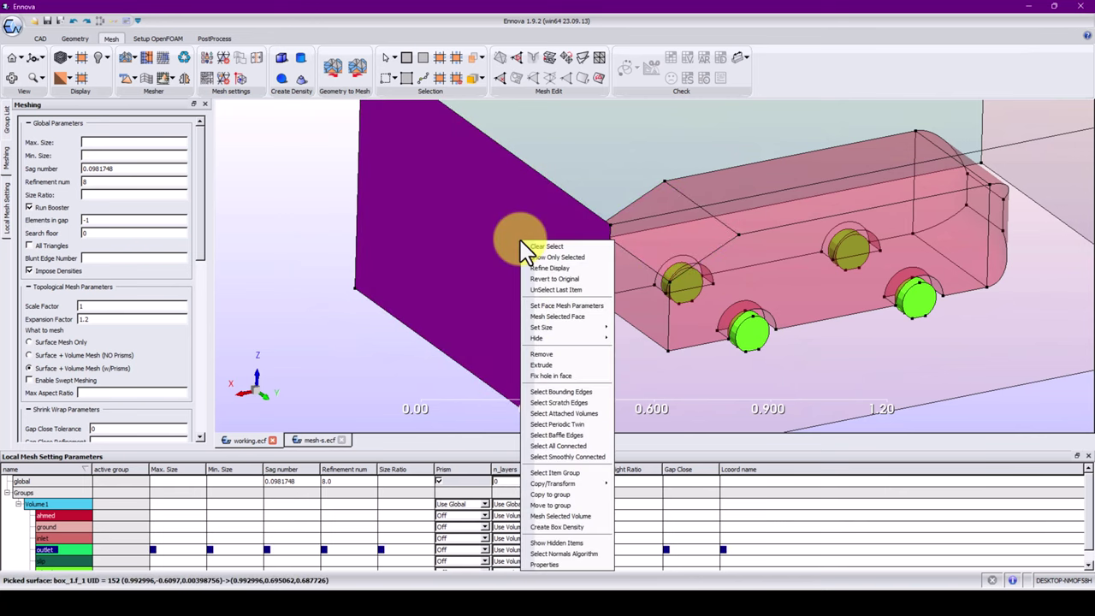
pyautogui.click(566, 306)
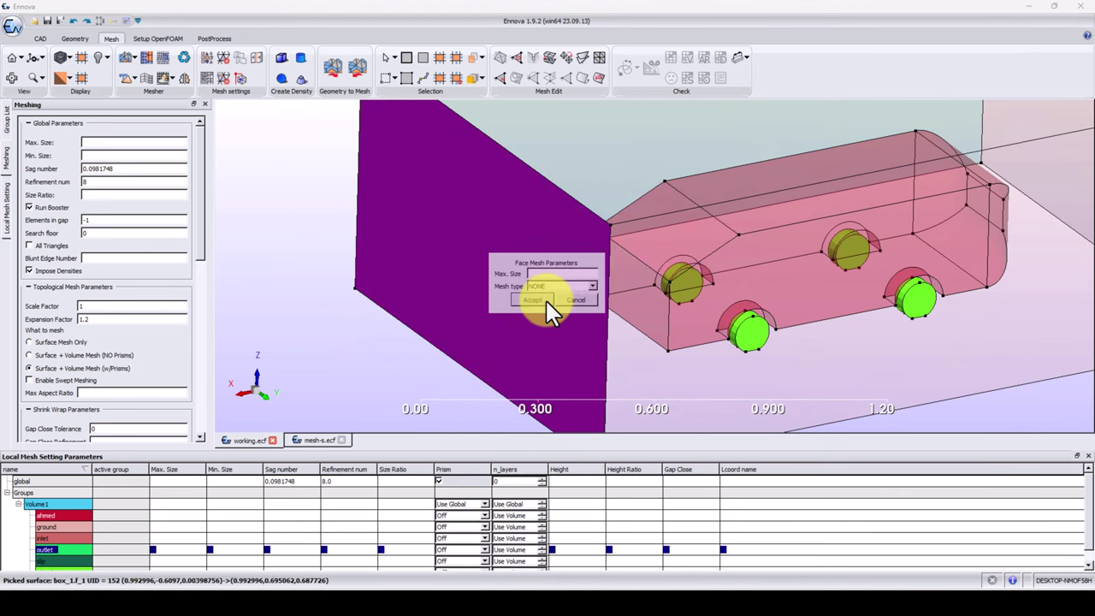
pyautogui.write('0.1')
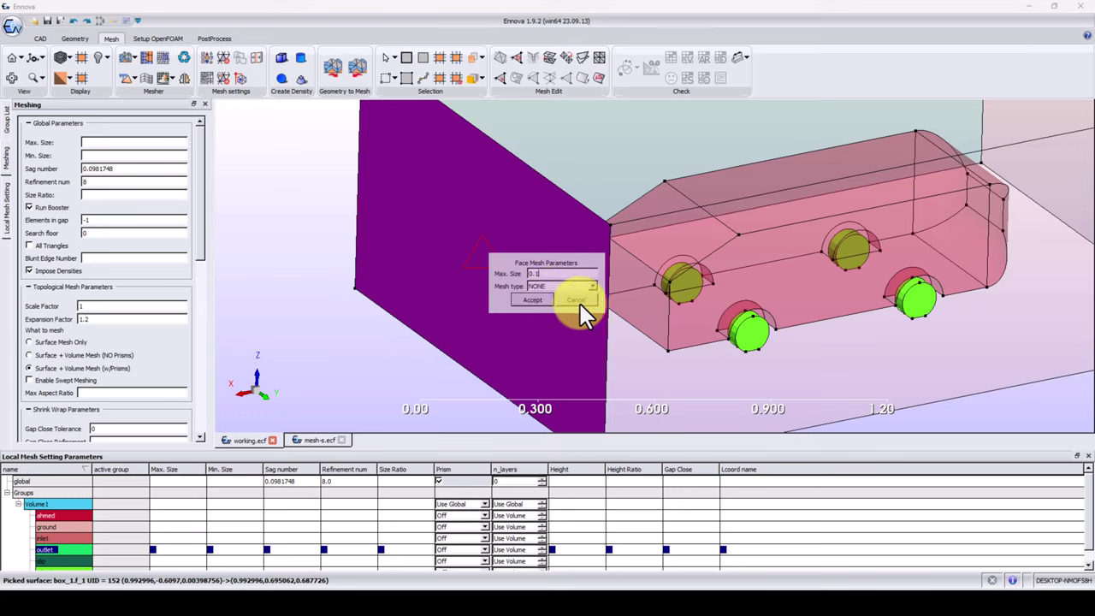
pyautogui.click(532, 299)
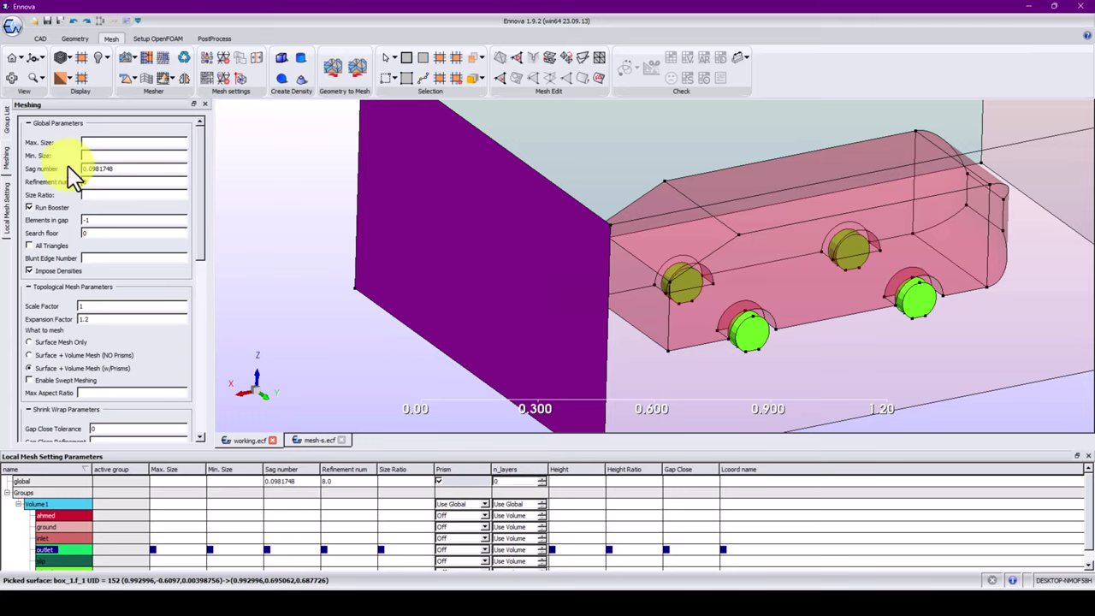
# Set the global mesh maximum size to 0.1 and the minimum size to 0.001
pyautogui.click(99, 143)
pyautogui.write('0.1')
pyautogui.press('Return')
pyautogui.click(85, 157)
pyautogui.write('0.0')
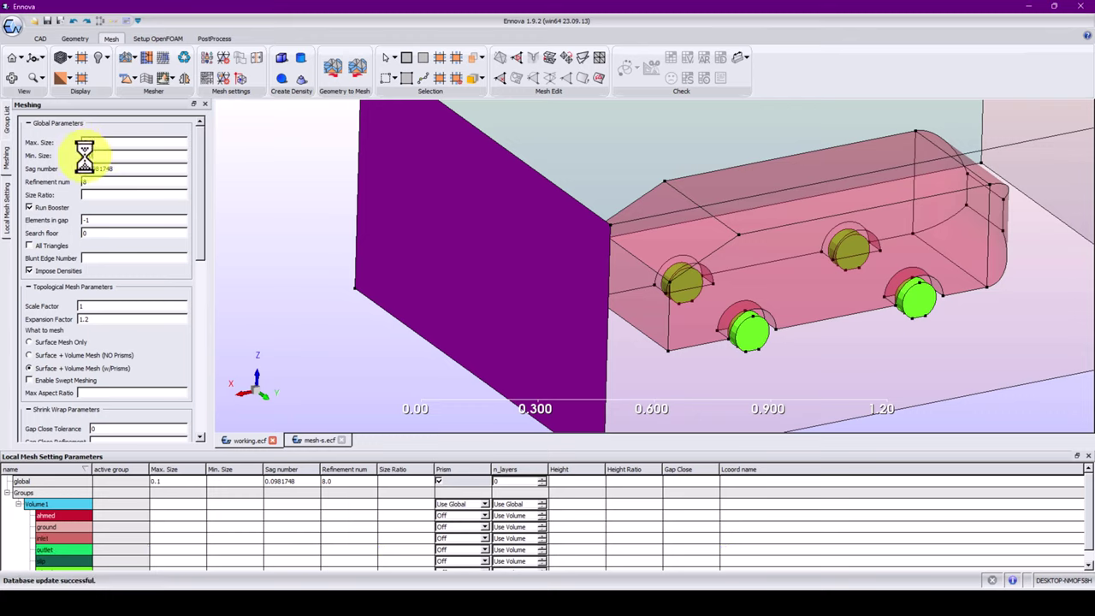
pyautogui.write('01')
pyautogui.press('Return')
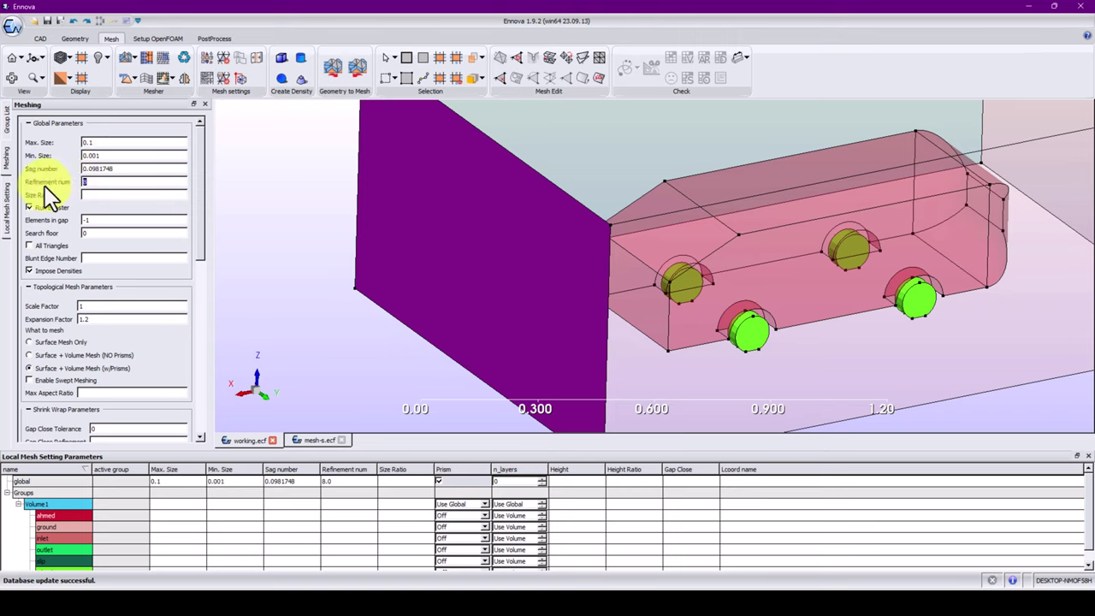
# Set the global refinement number to 18 with Surface Mesh Only as the meshing scope, and save the working.ecf file
pyautogui.write('18')
pyautogui.press('Return')
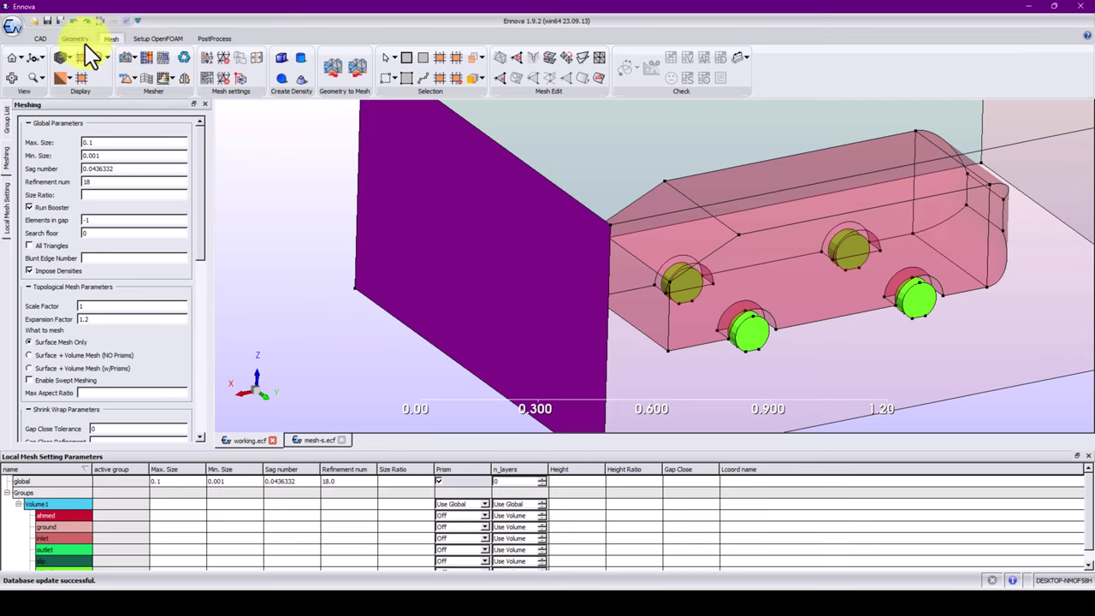
pyautogui.moveTo(203, 156); pyautogui.dragTo(134, 44)
pyautogui.click(47, 22)
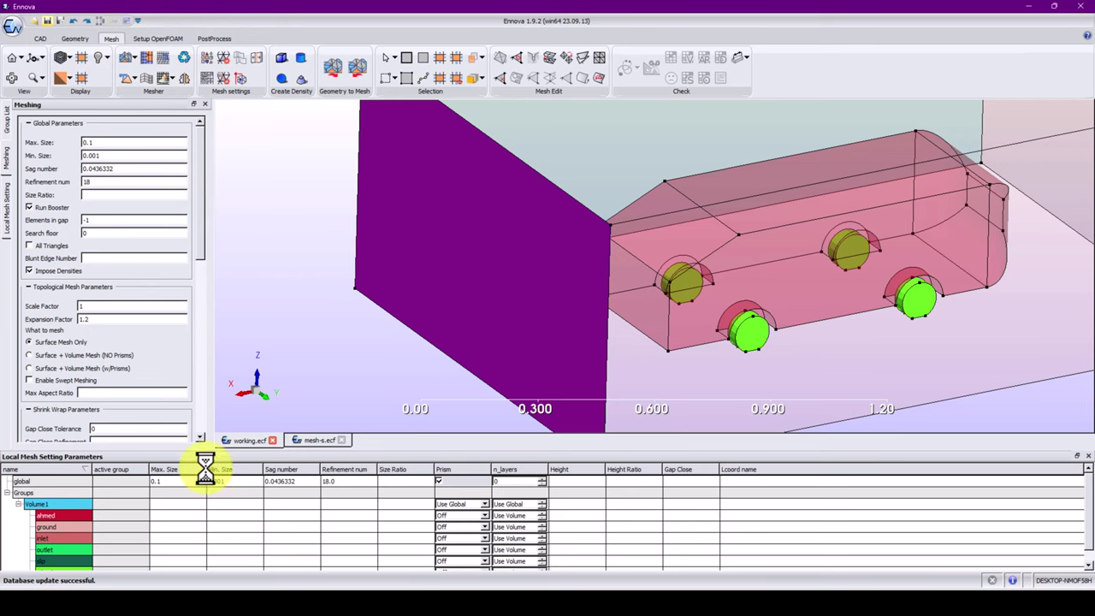
# Set the local maximum mesh size to 0.01 for the ahmed boundary and 0.02 for the ground boundary
pyautogui.scroll(-1, 180, 526)
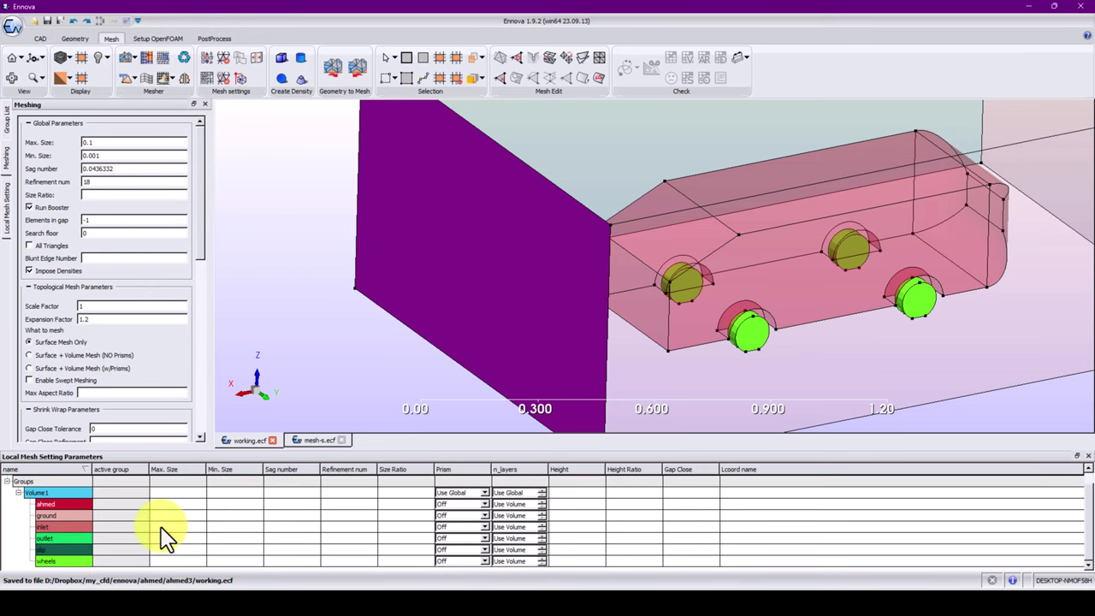
pyautogui.scroll(1, 176, 526)
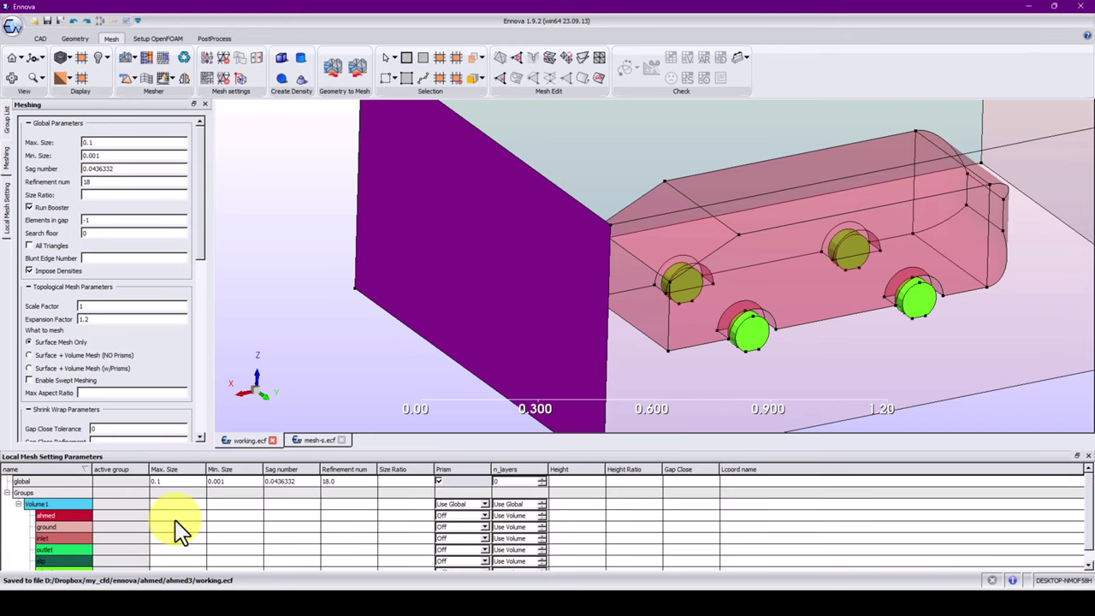
pyautogui.doubleClick(154, 516)
pyautogui.write('0.01')
pyautogui.press('Return')
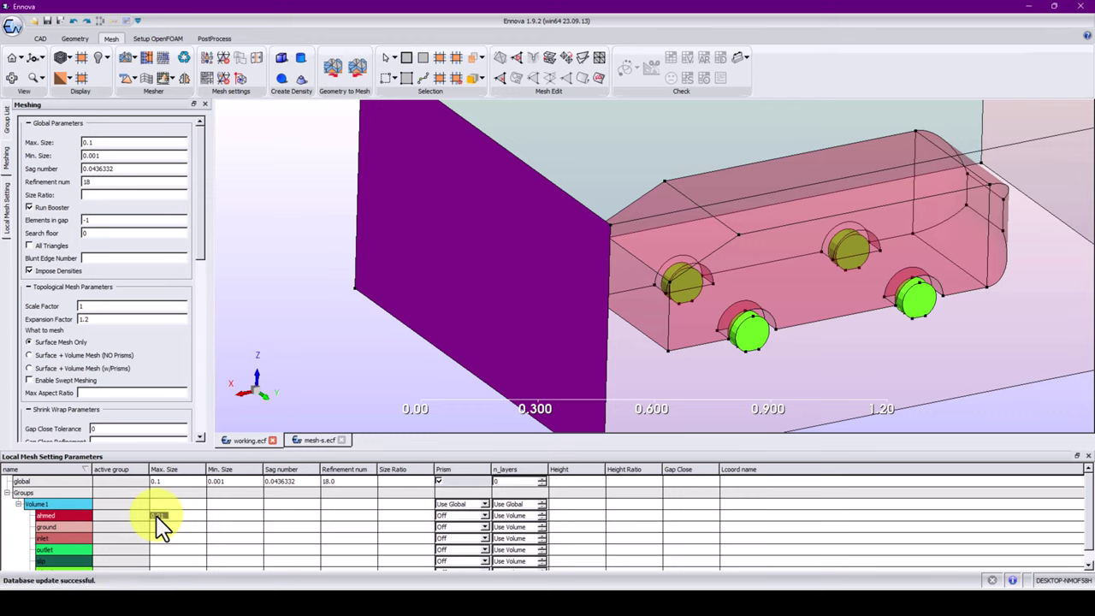
pyautogui.click(164, 528)
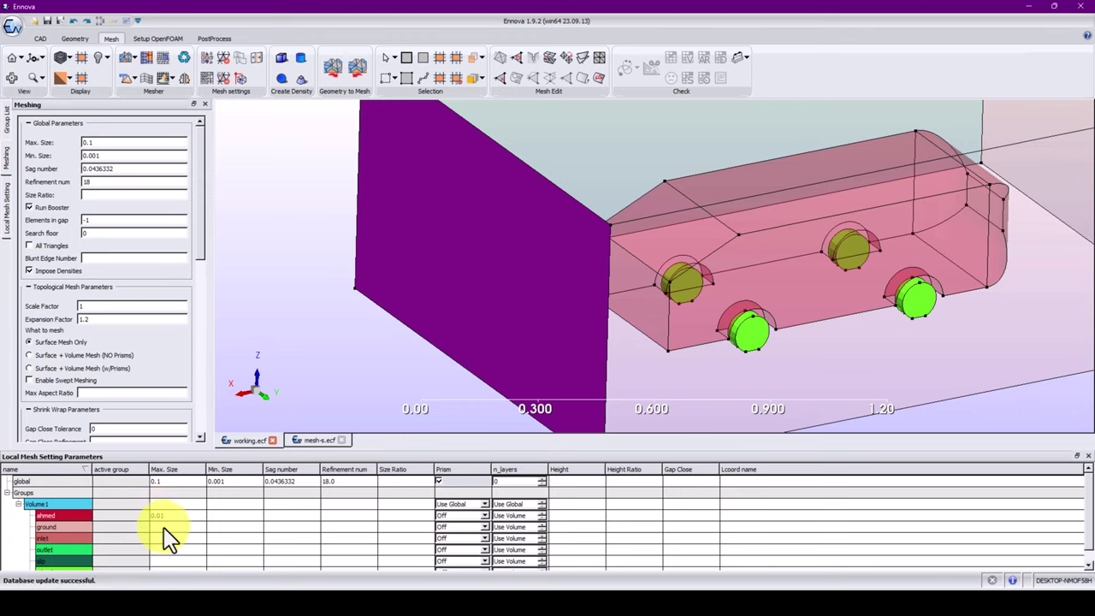
pyautogui.write('0.1')
pyautogui.write('1')
pyautogui.press('Return')
# Enter a local maximum mesh size for the wheels boundary and save the working.ecf file
pyautogui.scroll(-1, 172, 548)
pyautogui.click(160, 562)
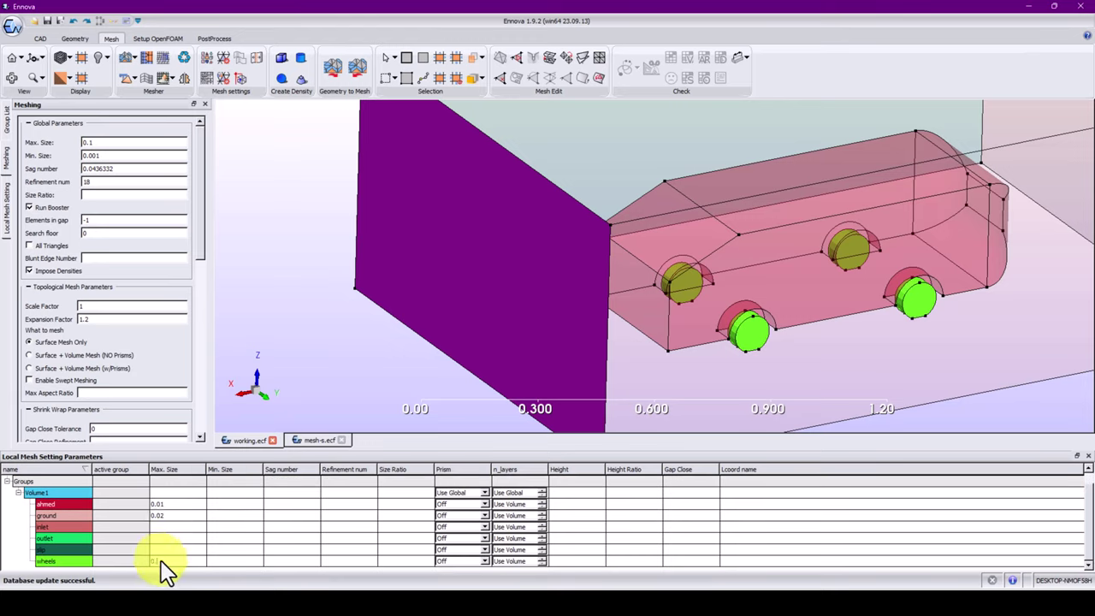
pyautogui.doubleClick(160, 561)
pyautogui.scroll(1, 221, 537)
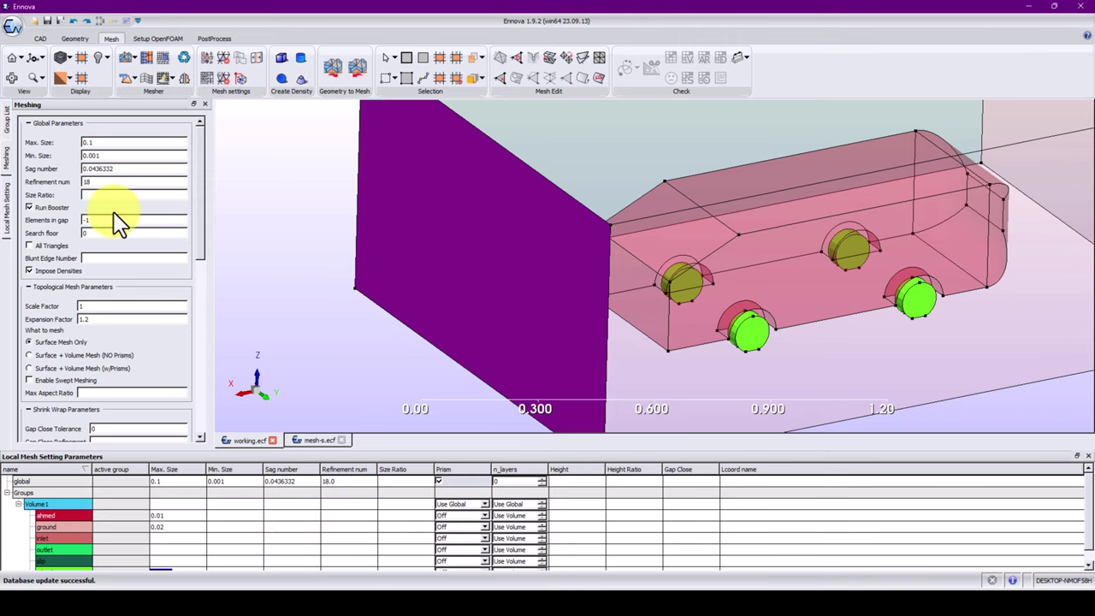
pyautogui.click(47, 21)
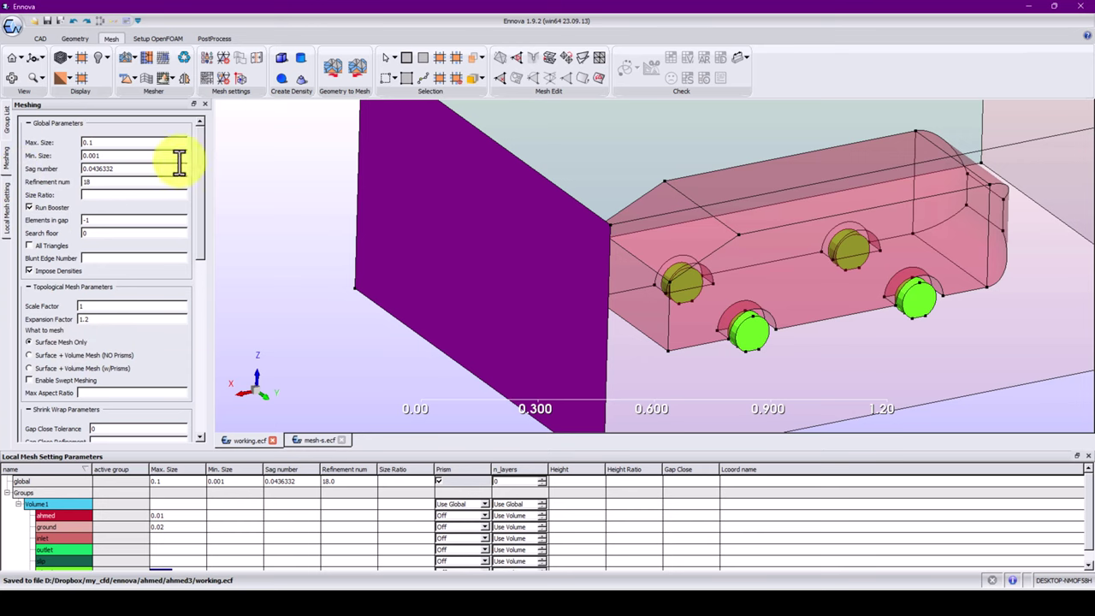
# Generate the surface mesh and examine the ground mesh refinement around the wheel contact patches from below
pyautogui.click(128, 60)
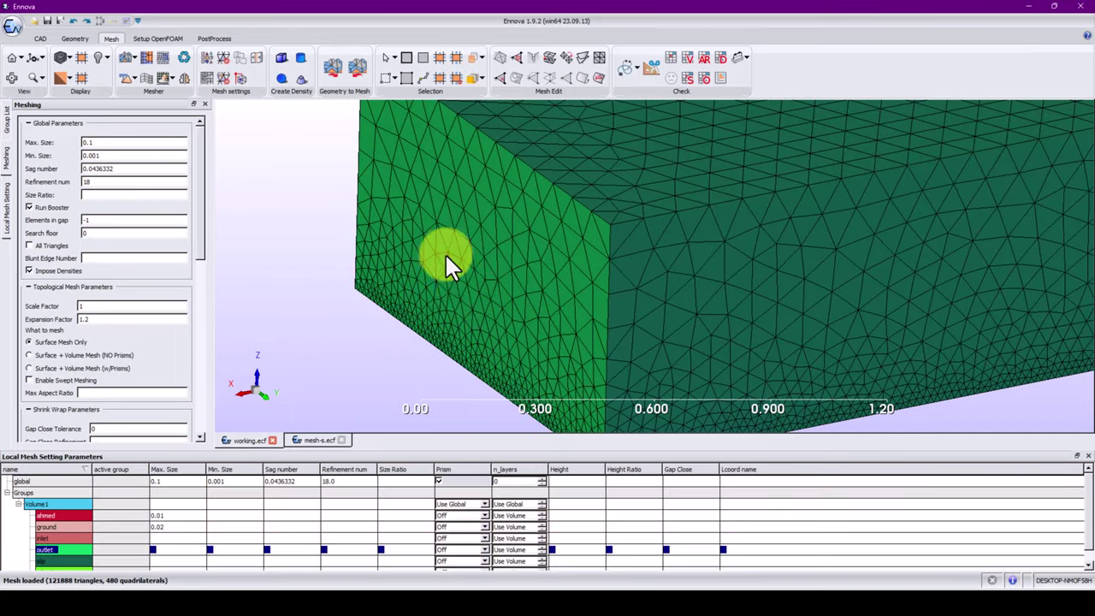
pyautogui.moveTo(445, 253); pyautogui.dragTo(277, 182, button='middle')
pyautogui.moveTo(414, 228); pyautogui.dragTo(697, 189, button='middle')
pyautogui.scroll(10, 697, 188)
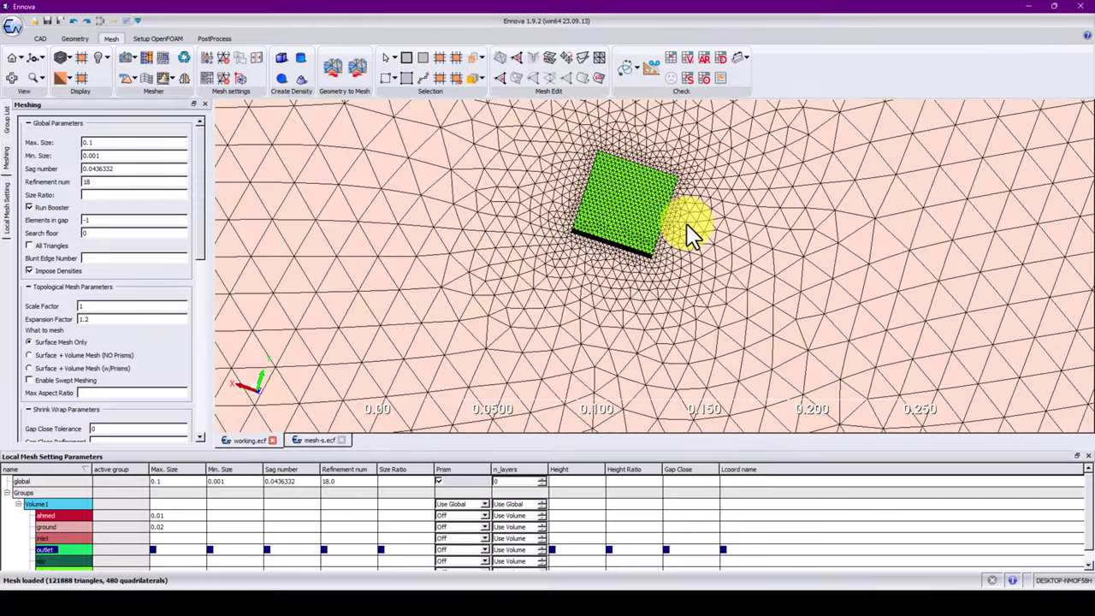
pyautogui.moveTo(710, 235); pyautogui.dragTo(699, 329, button='middle')
pyautogui.scroll(-6, 699, 318)
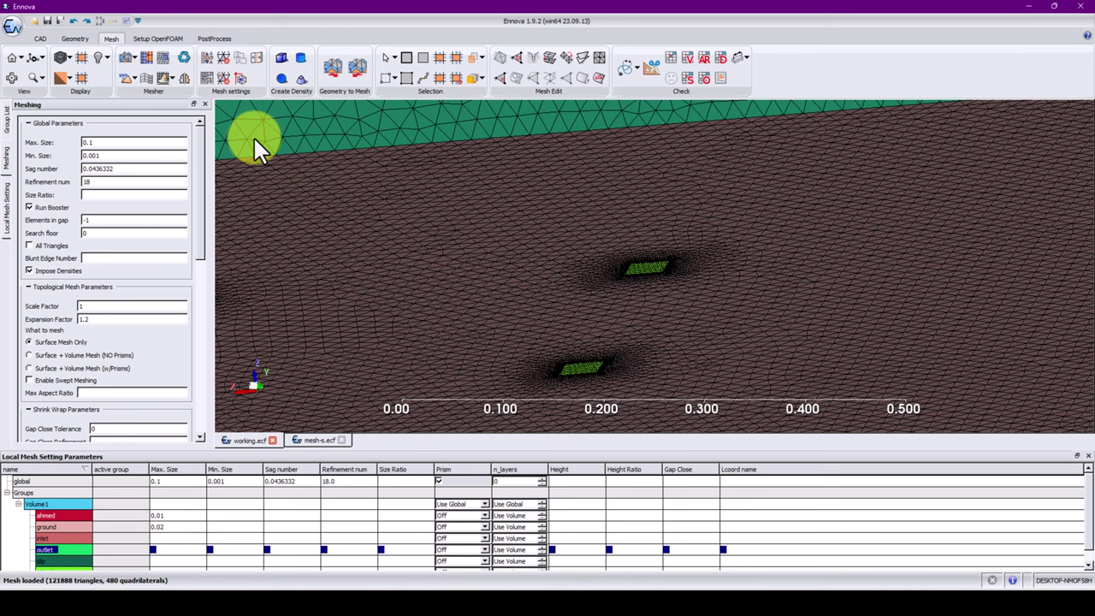
# Make the meshed domain translucent and examine the surface mesh on the Ahmed body, wheels and ground
pyautogui.click(106, 60)
pyautogui.click(125, 158)
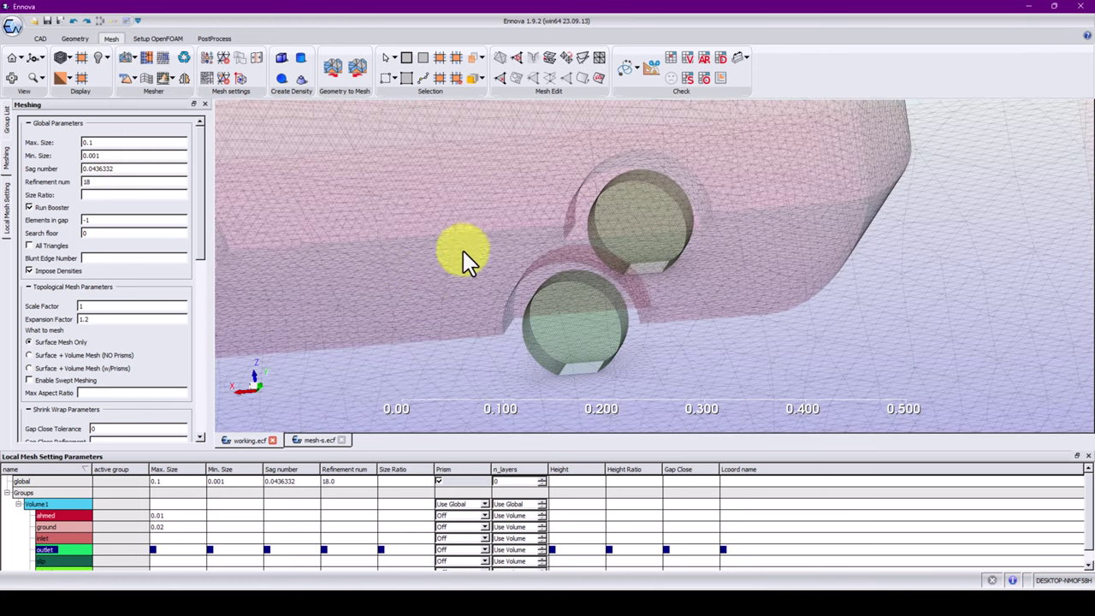
pyautogui.scroll(-6, 473, 248)
pyautogui.scroll(8, 556, 250)
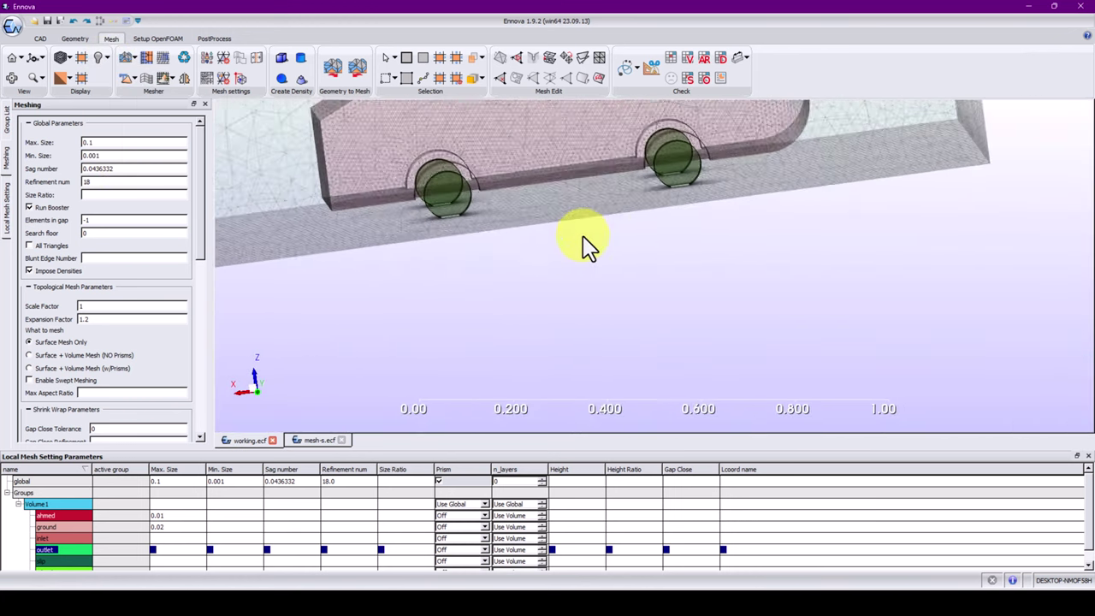
pyautogui.scroll(-4, 623, 245)
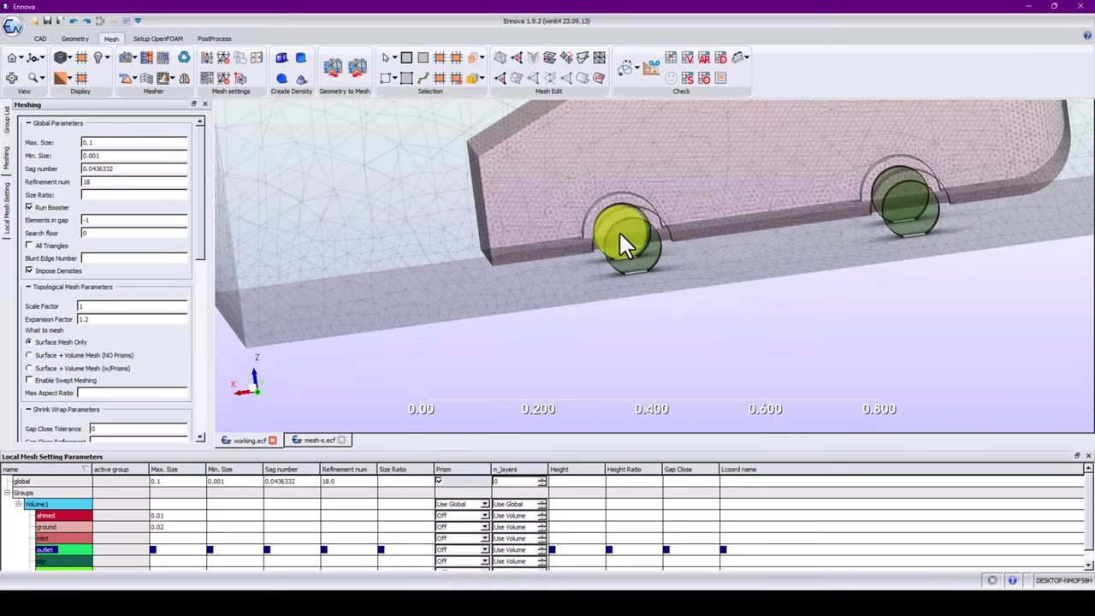
# Return the meshed domain to opaque display and hide the mesh of the slip boundary
pyautogui.click(108, 58)
pyautogui.click(128, 157)
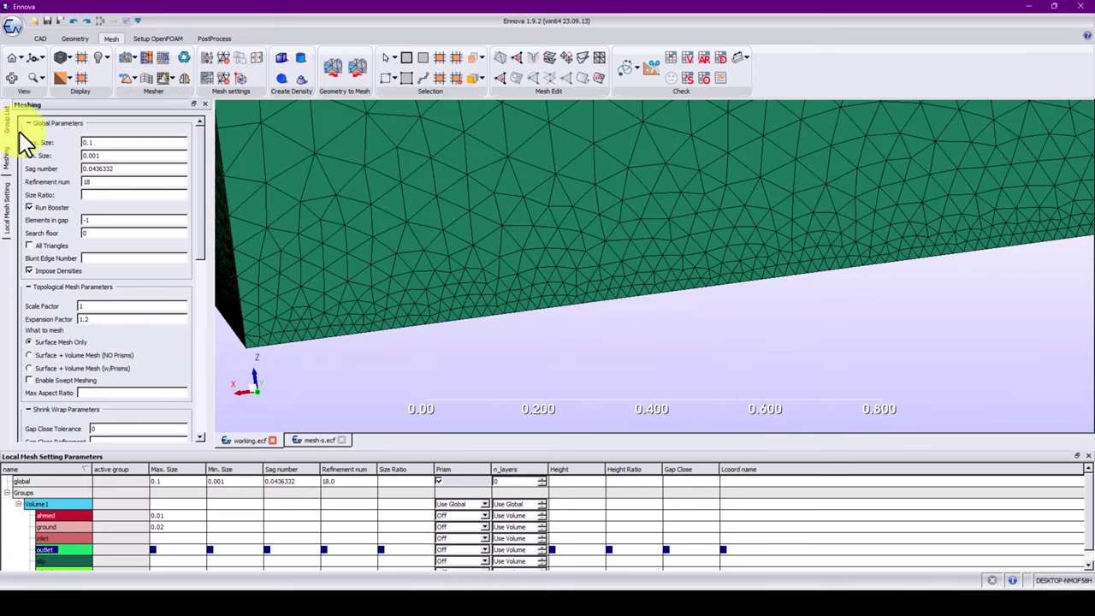
pyautogui.click(7, 121)
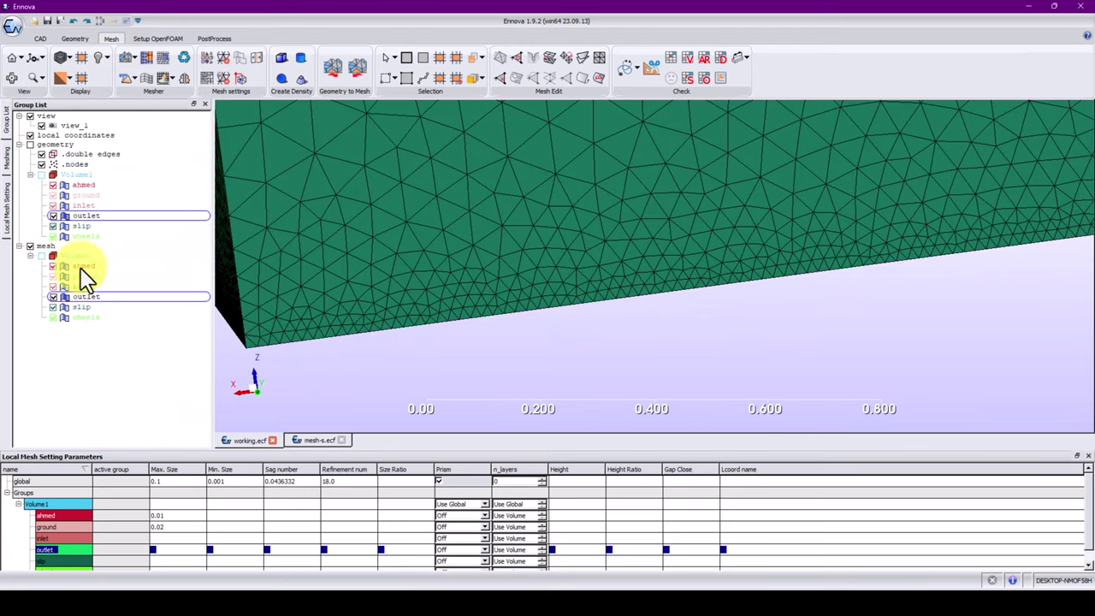
pyautogui.click(53, 307)
# Examine the surface mesh on the wheels, the wheel arches and the Ahmed body, and check the local size settings
pyautogui.scroll(4, 590, 290)
pyautogui.scroll(4, 590, 282)
pyautogui.moveTo(591, 283); pyautogui.dragTo(726, 180, button='middle')
pyautogui.scroll(1, 726, 180)
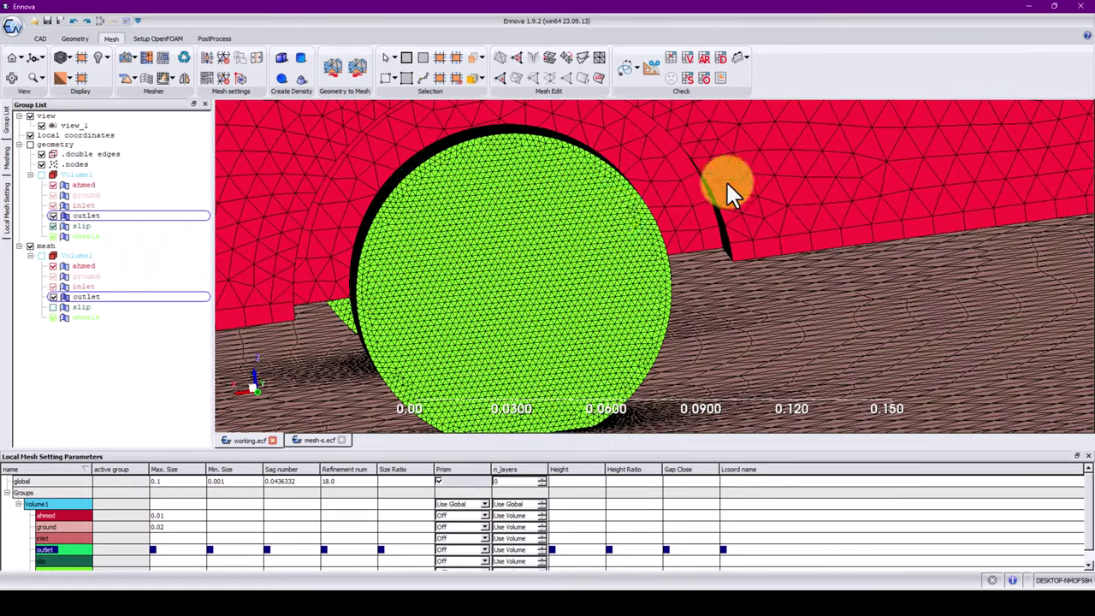
pyautogui.moveTo(633, 206); pyautogui.dragTo(531, 190, button='middle')
pyautogui.moveTo(532, 197); pyautogui.dragTo(545, 171)
pyautogui.scroll(-5, 685, 200)
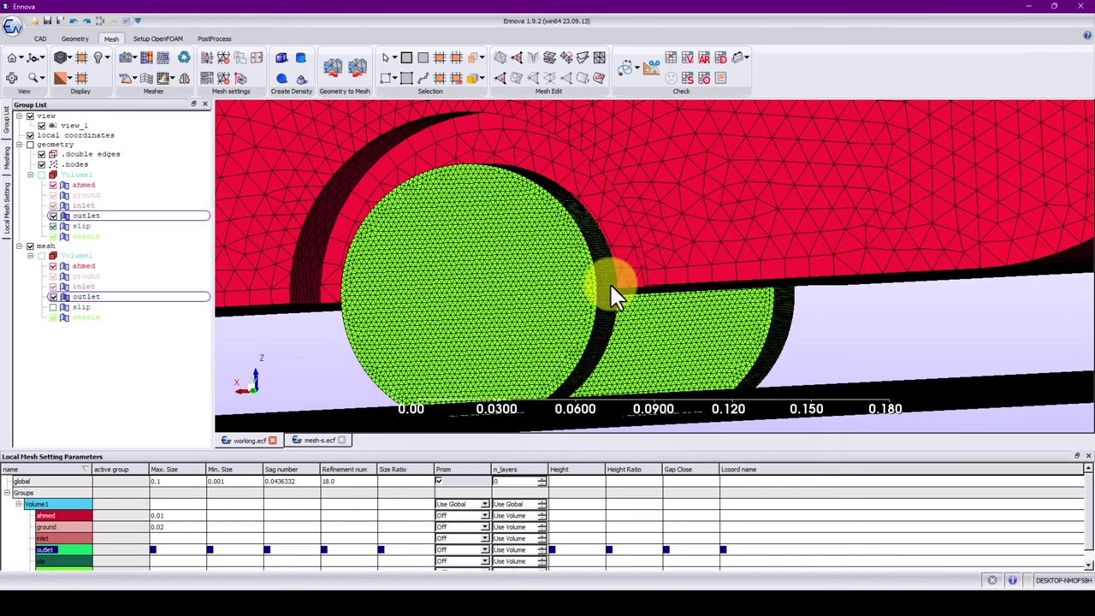
pyautogui.moveTo(611, 288); pyautogui.dragTo(658, 250)
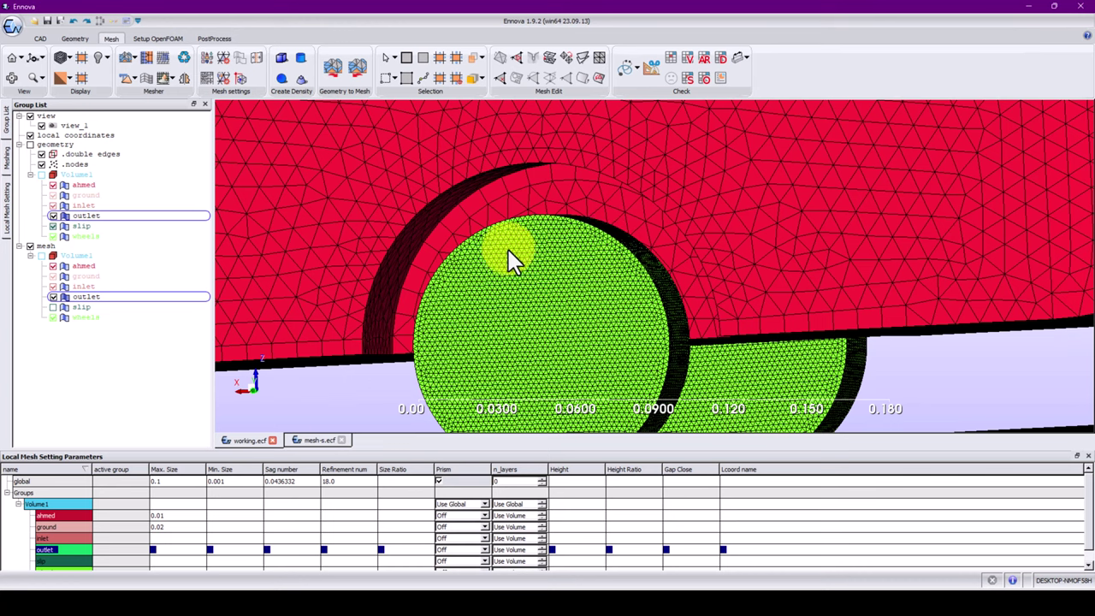
pyautogui.moveTo(503, 229); pyautogui.dragTo(669, 229)
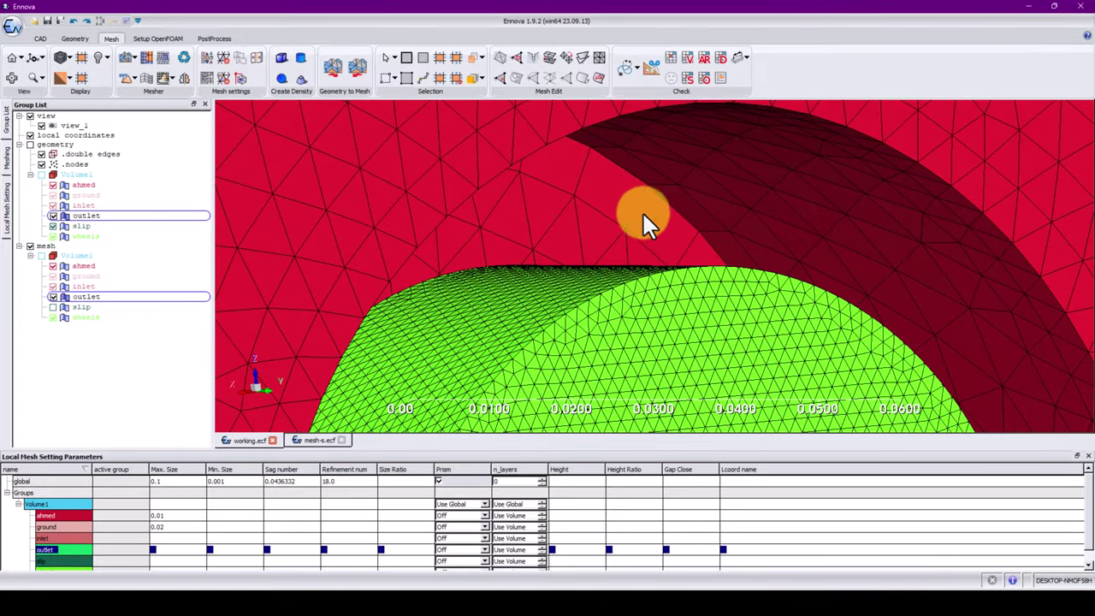
pyautogui.scroll(-10, 681, 227)
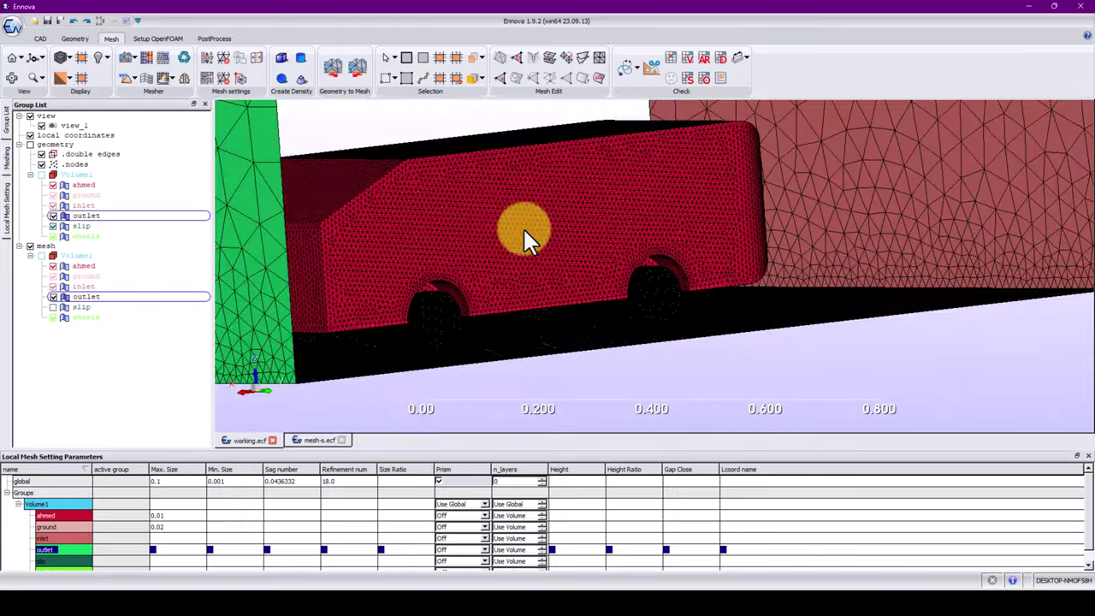
pyautogui.moveTo(524, 230); pyautogui.dragTo(399, 236)
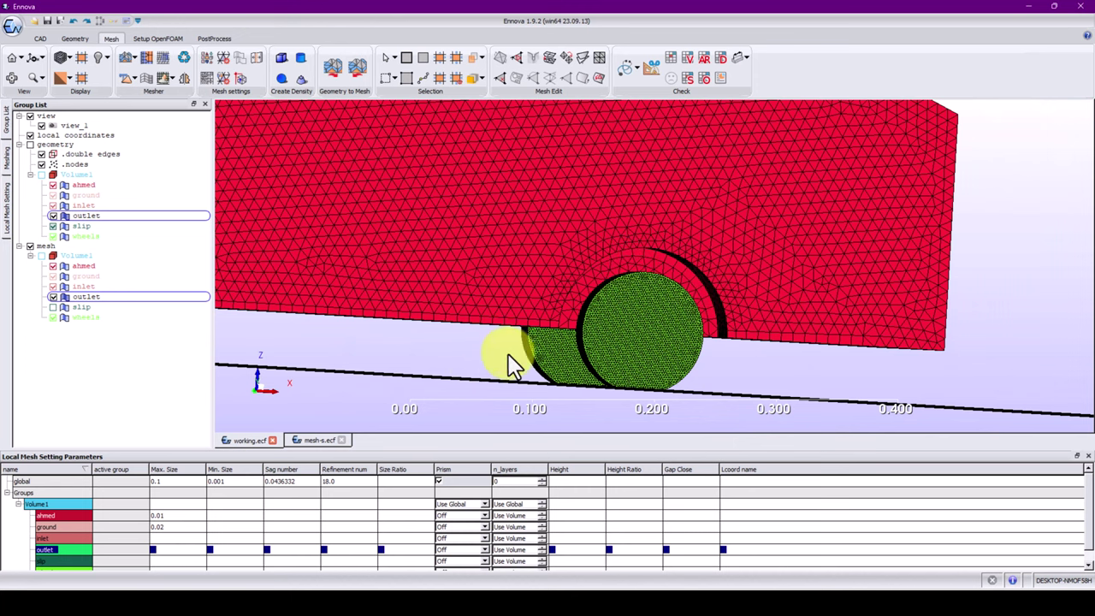
pyautogui.scroll(-1, 80, 513)
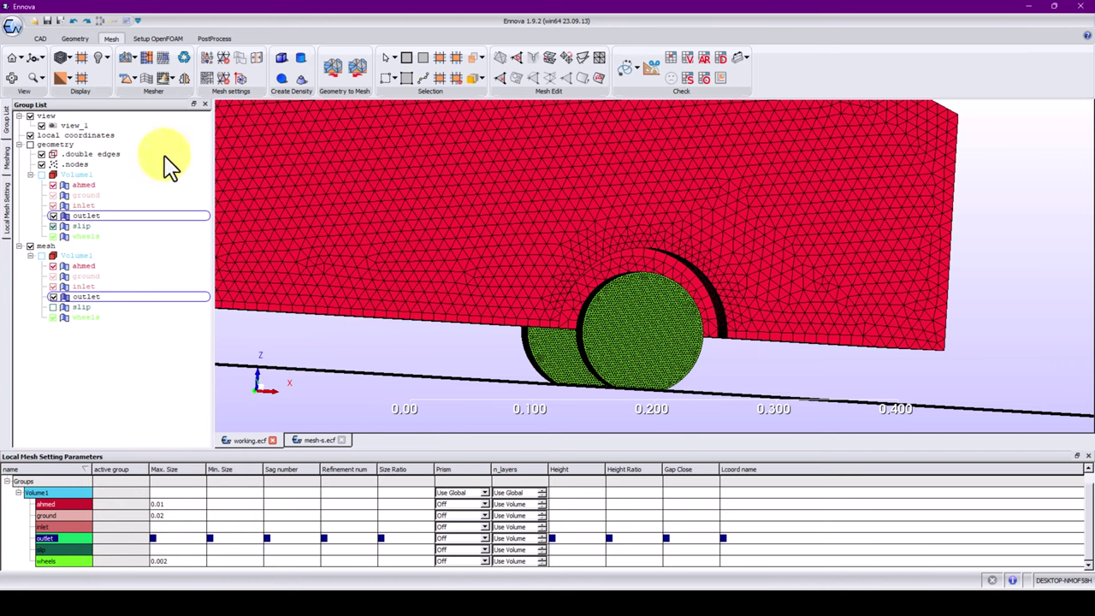
# Hide the mesh and show the geometry instead, with its slip boundary hidden
pyautogui.click(74, 39)
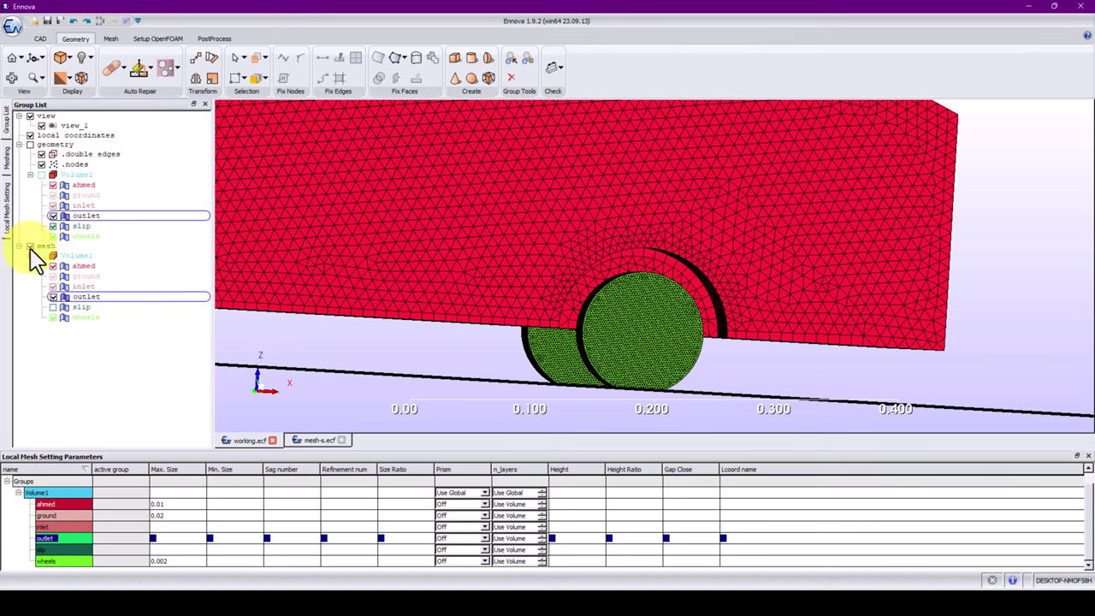
pyautogui.click(751, 301)
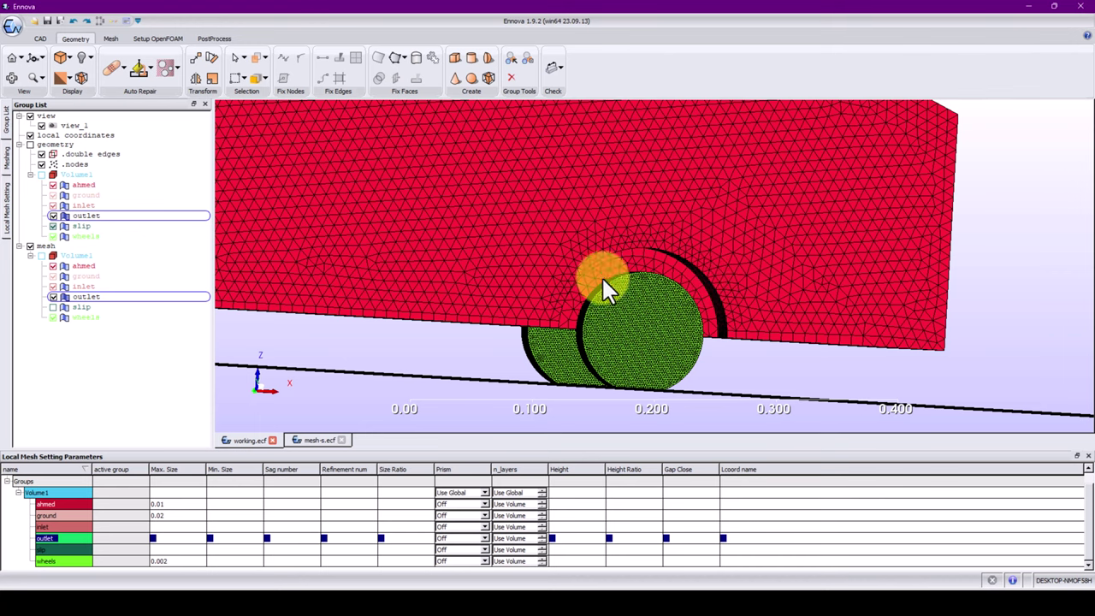
pyautogui.click(30, 246)
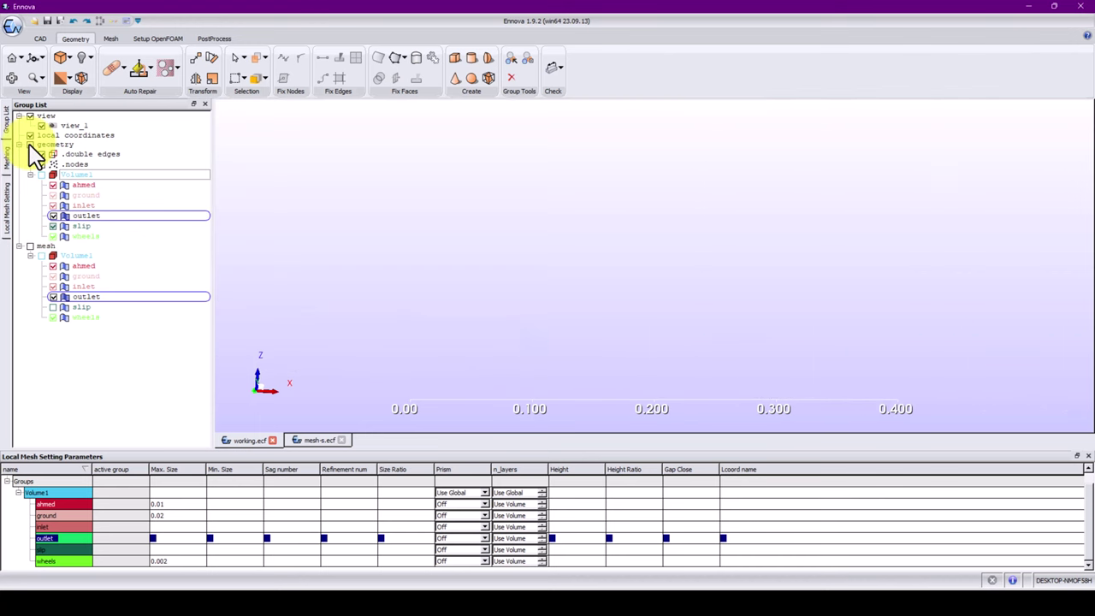
pyautogui.click(30, 144)
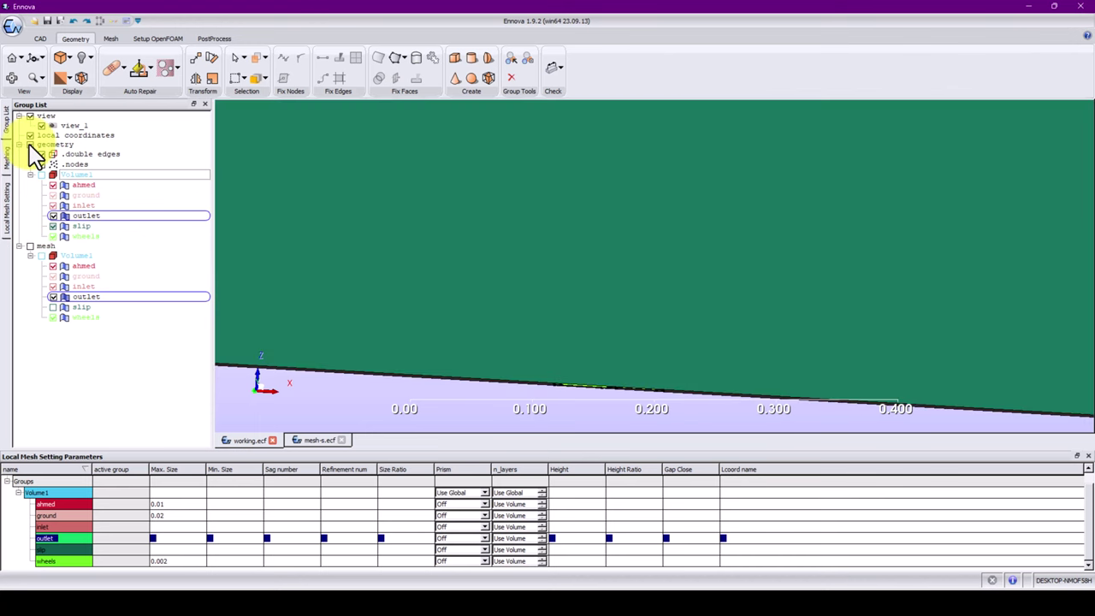
pyautogui.click(53, 227)
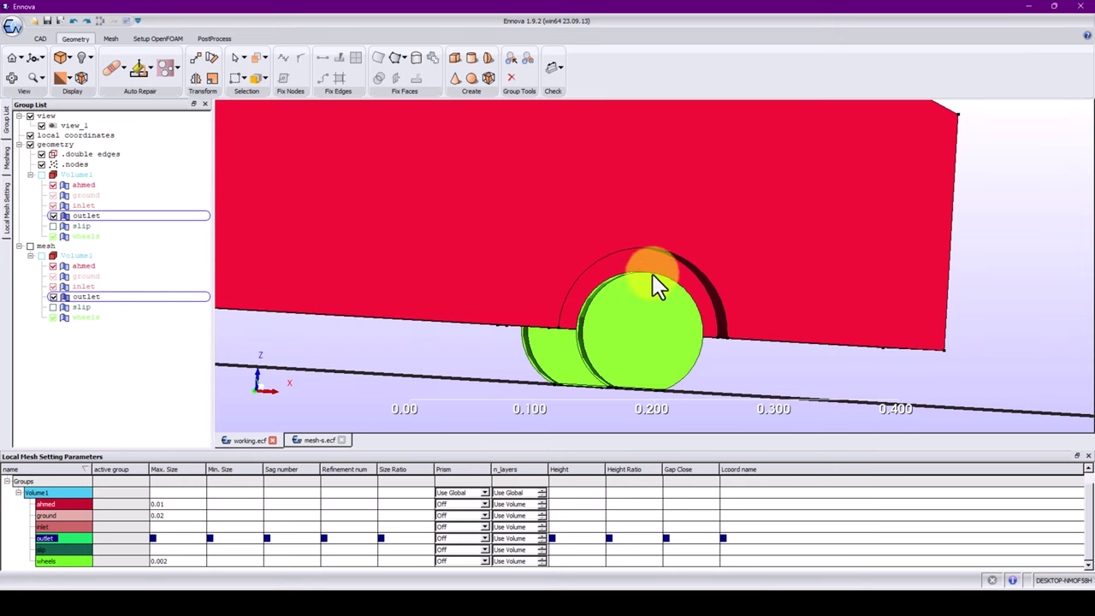
# Move the side face of the rear wheel arch from the ahmed group to a new group named wall1
pyautogui.click(650, 262)
pyautogui.rightClick(651, 262)
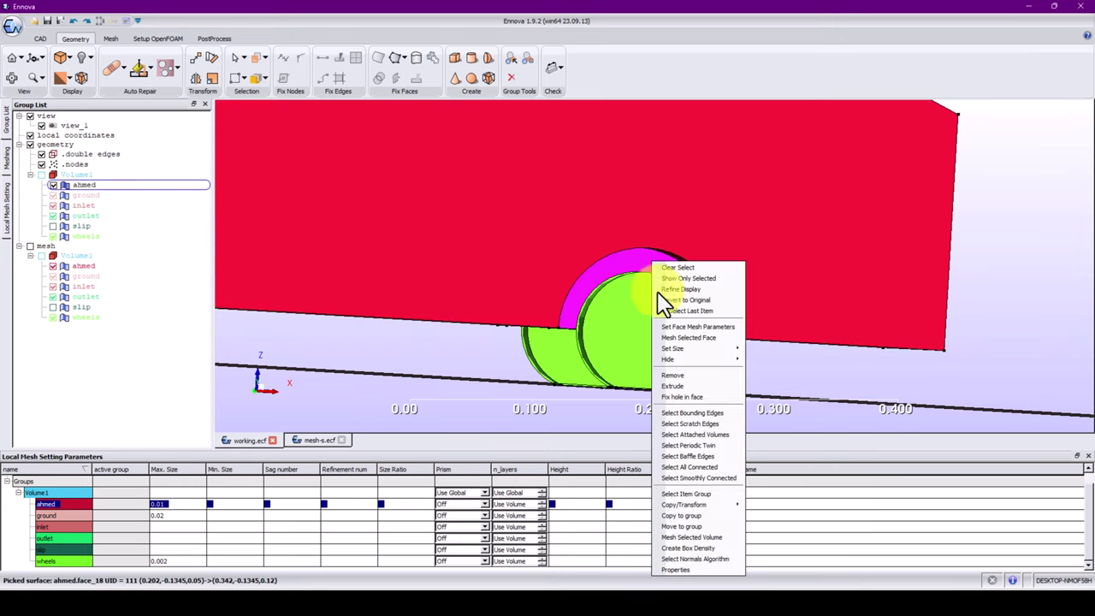
pyautogui.click(688, 525)
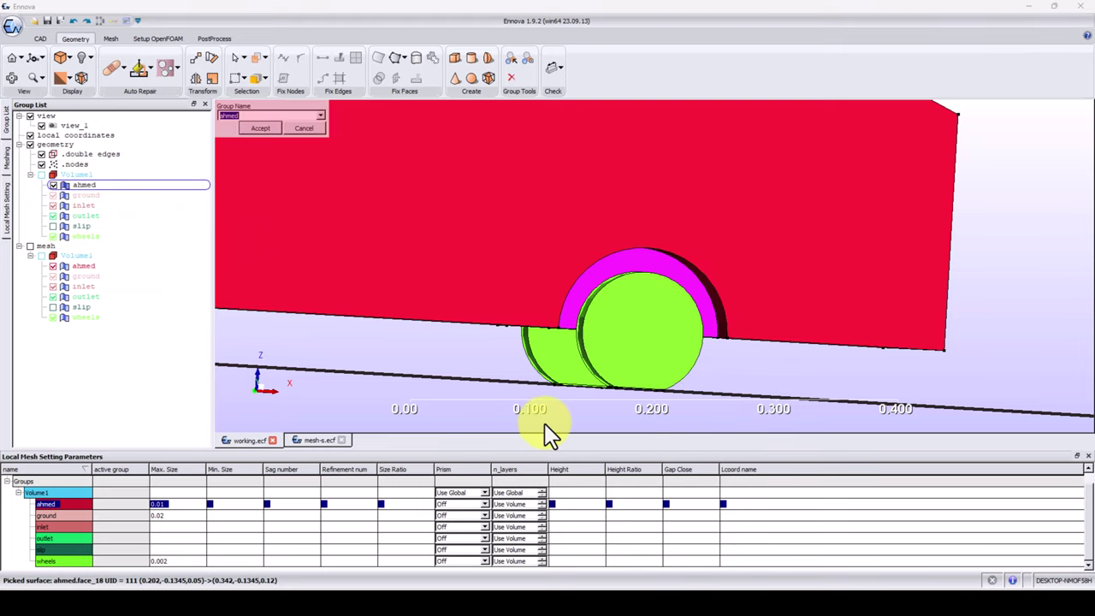
pyautogui.write('wall1')
pyautogui.press('Return')
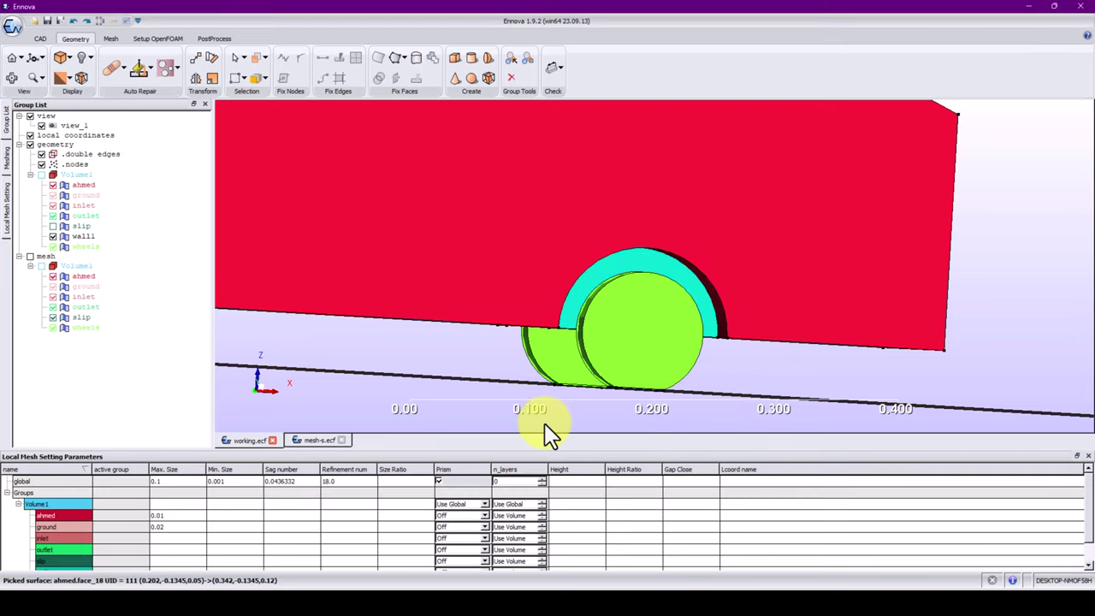
# Set the local maximum mesh size of the wall1 group to 0.005
pyautogui.scroll(-1, 64, 524)
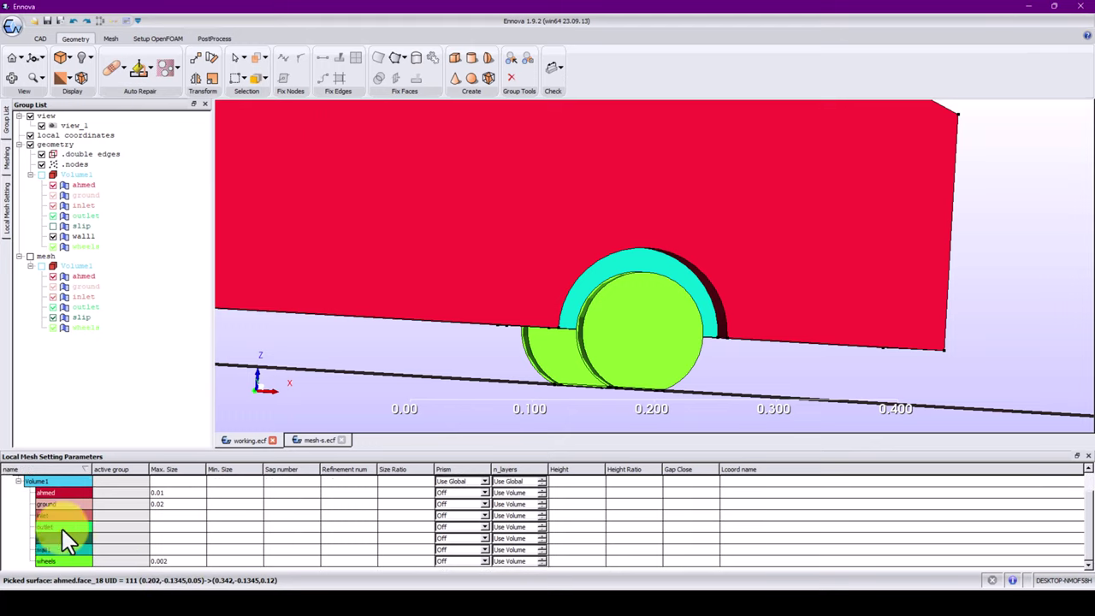
pyautogui.doubleClick(163, 549)
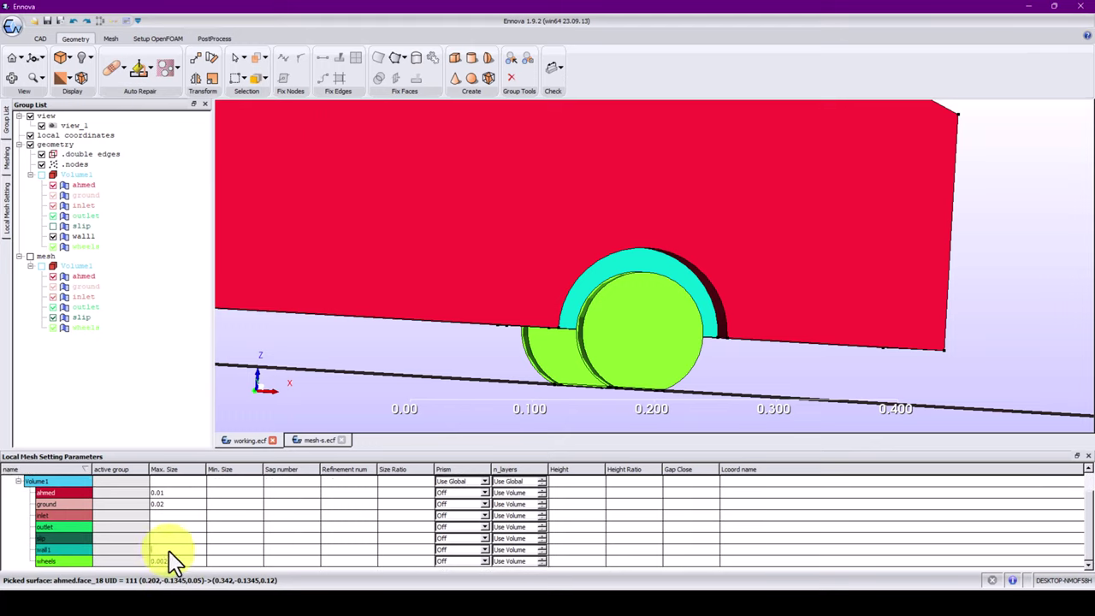
pyautogui.write('0.005')
pyautogui.press('Return')
# Give the side face of the front wheel arch its own maximum mesh size of 0.005 and open the mesh type choices
pyautogui.moveTo(525, 232); pyautogui.dragTo(683, 252, button='middle')
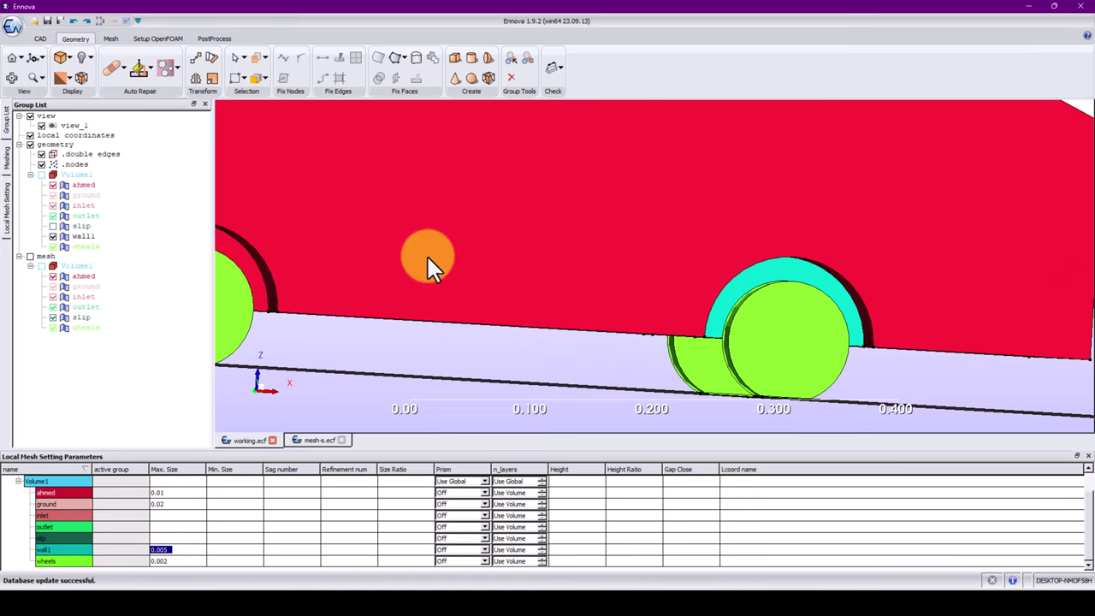
pyautogui.moveTo(426, 254); pyautogui.dragTo(557, 289, button='middle')
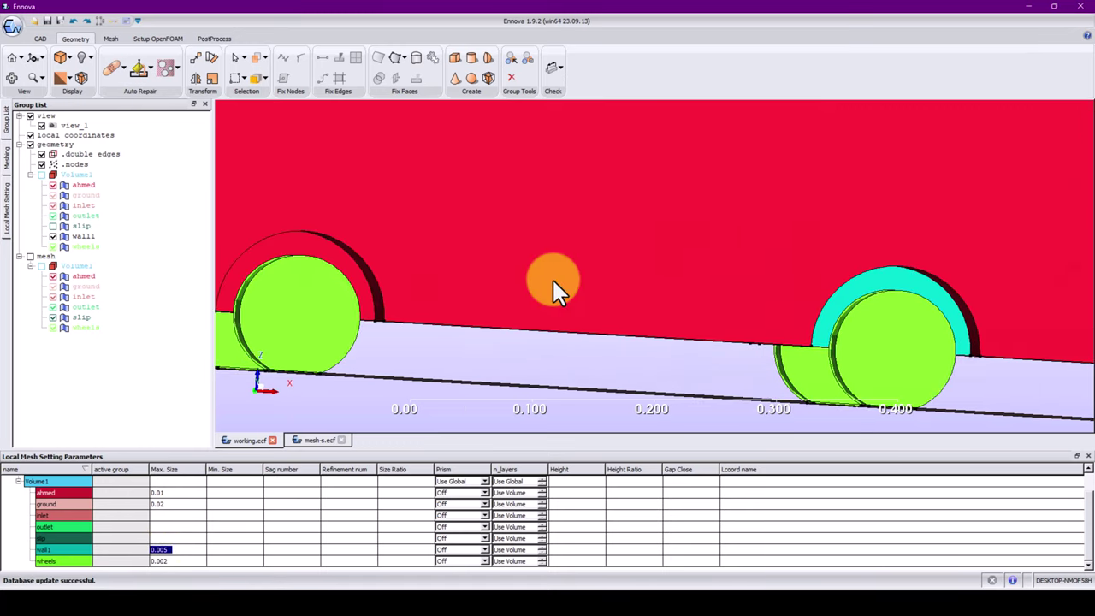
pyautogui.click(311, 248)
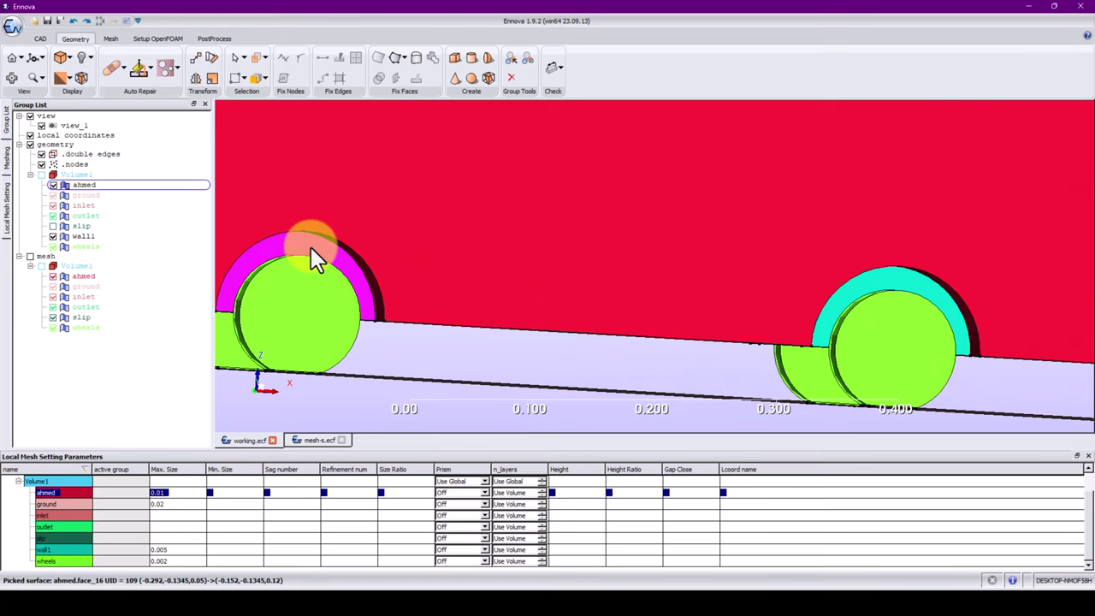
pyautogui.rightClick(311, 248)
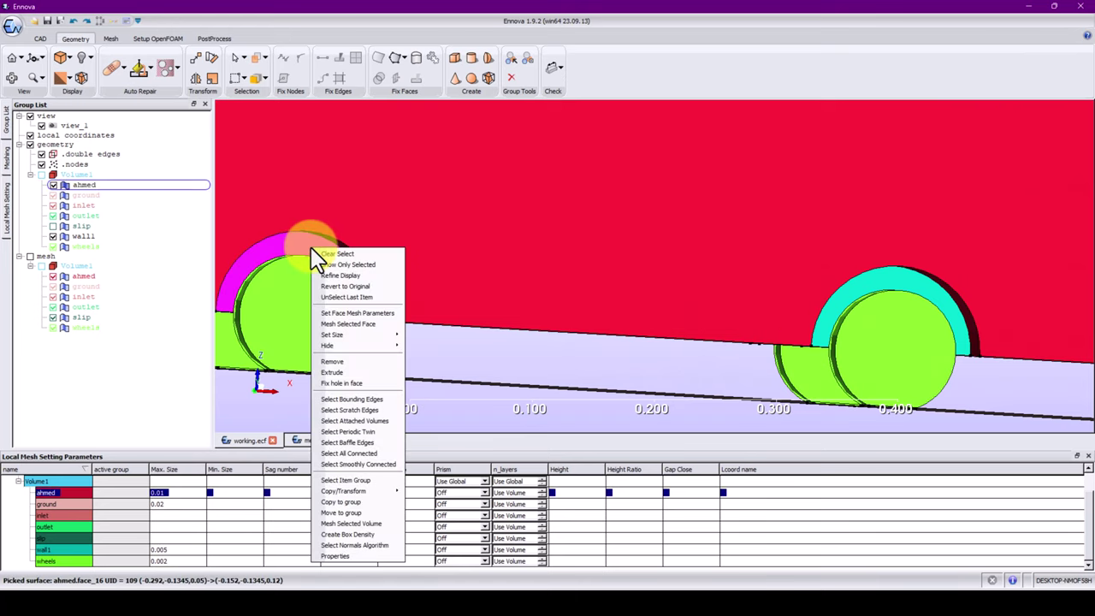
pyautogui.click(352, 323)
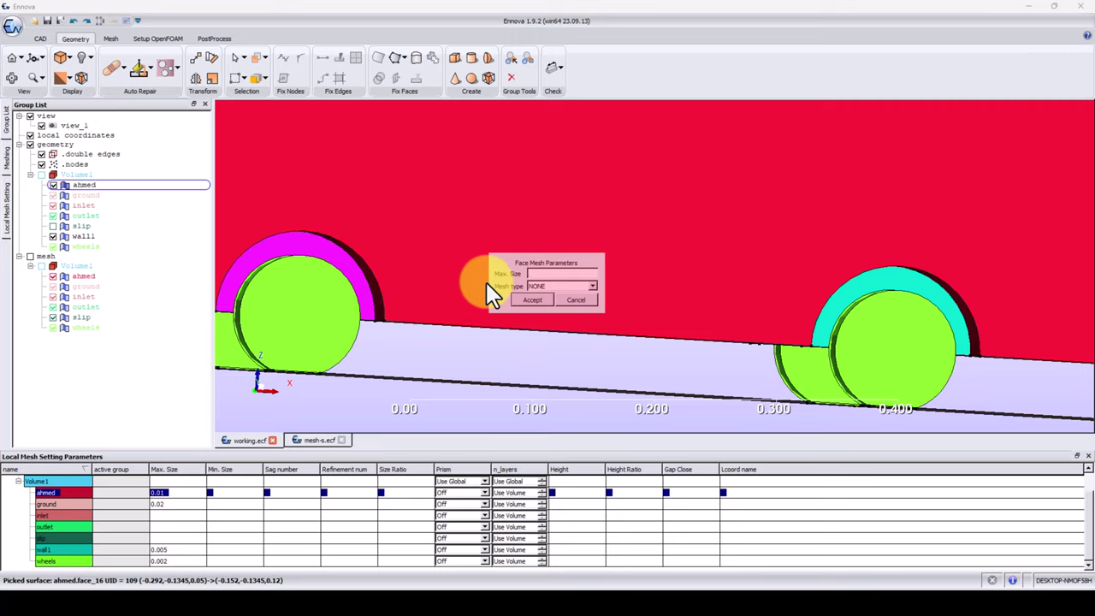
pyautogui.click(540, 274)
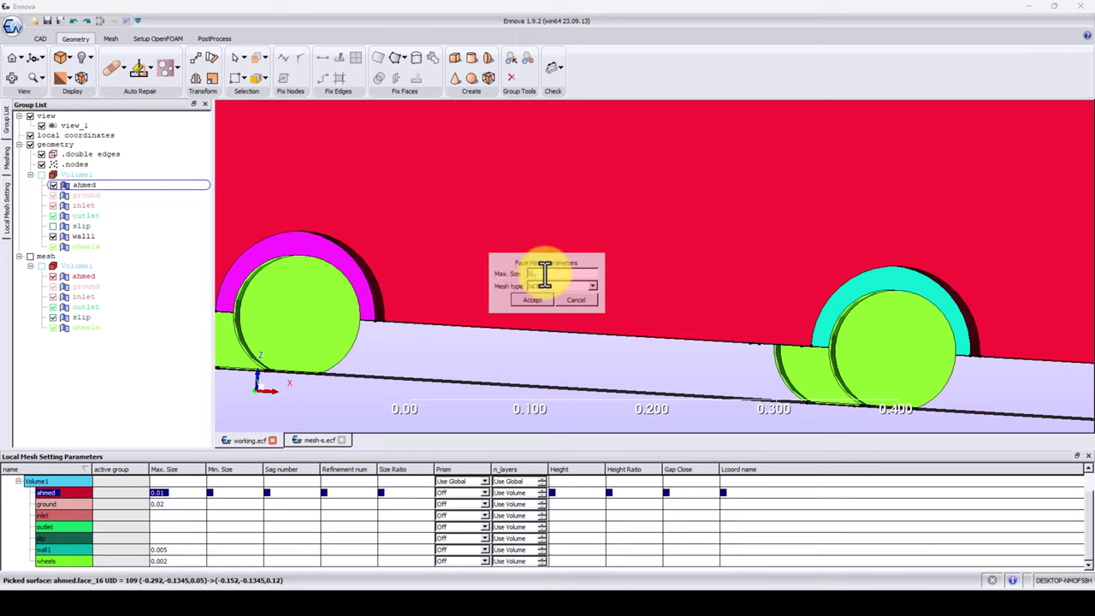
pyautogui.write('0.005')
pyautogui.click(592, 286)
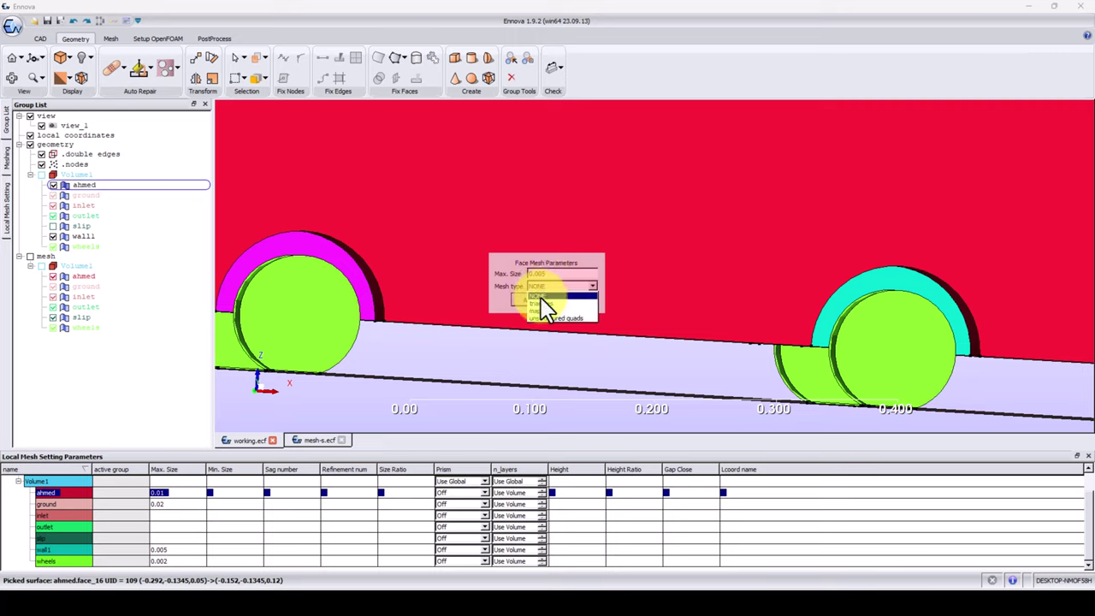
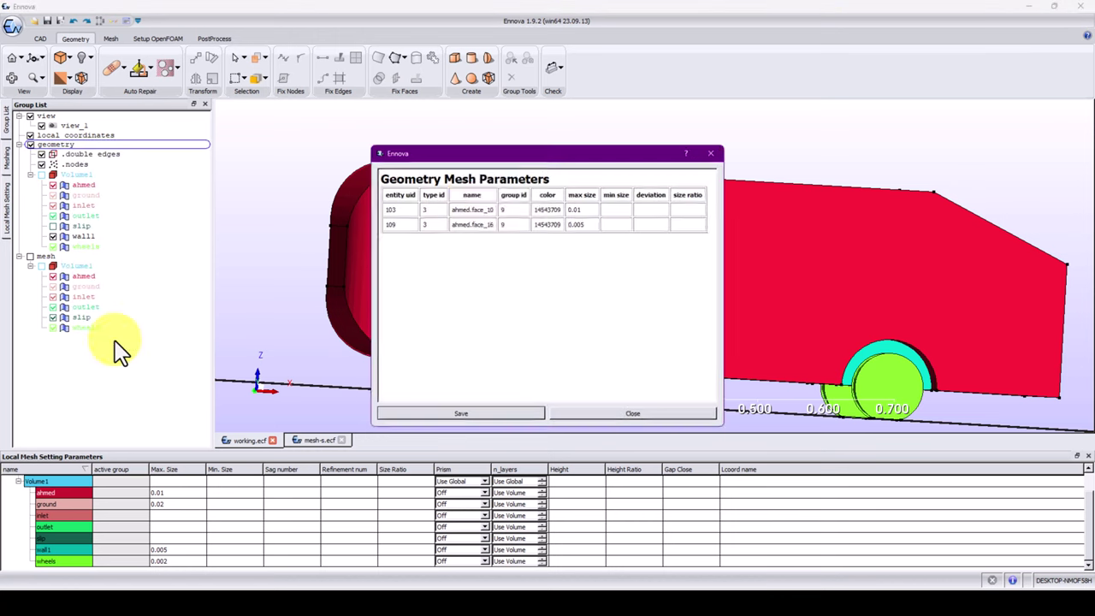
# Move the Geometry Mesh Parameters list clear of the model and open the Find entities tool for the geometry beside it
pyautogui.moveTo(497, 147); pyautogui.dragTo(147, 101)
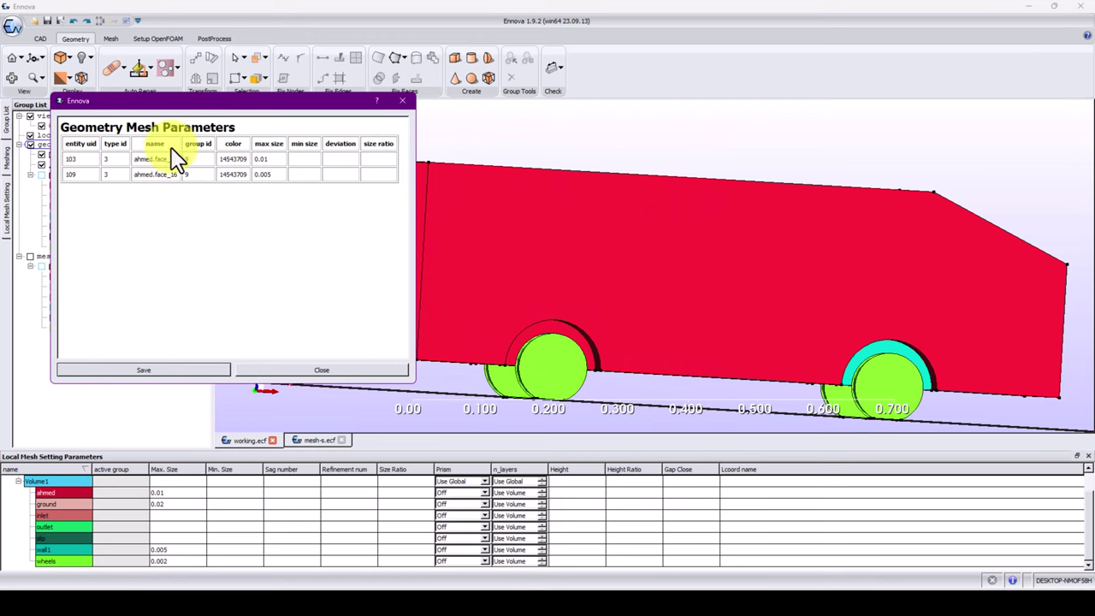
pyautogui.moveTo(290, 100); pyautogui.dragTo(909, 63)
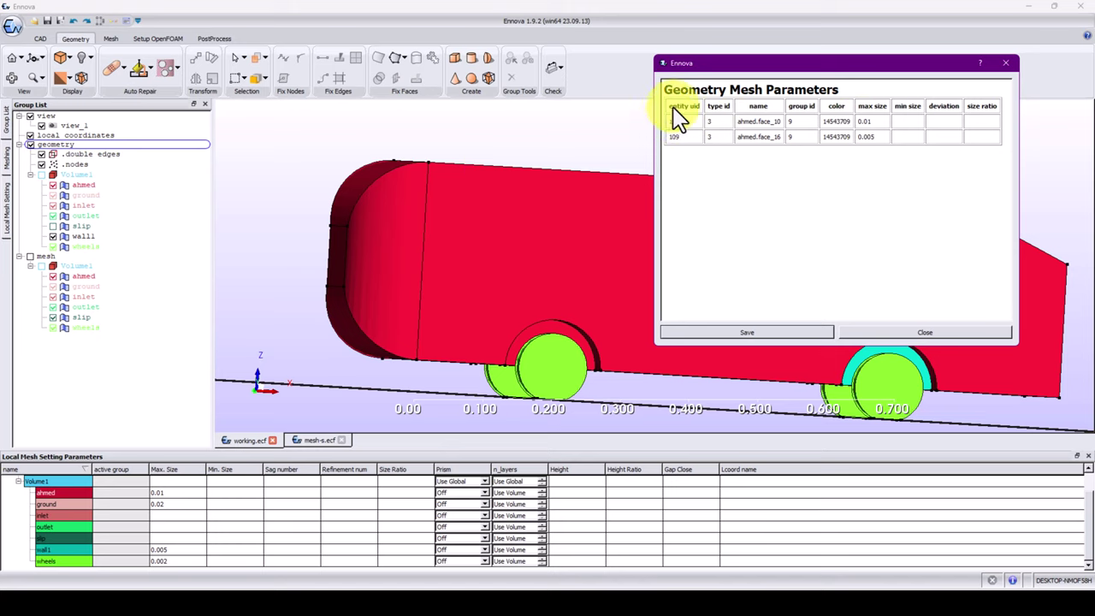
pyautogui.rightClick(61, 145)
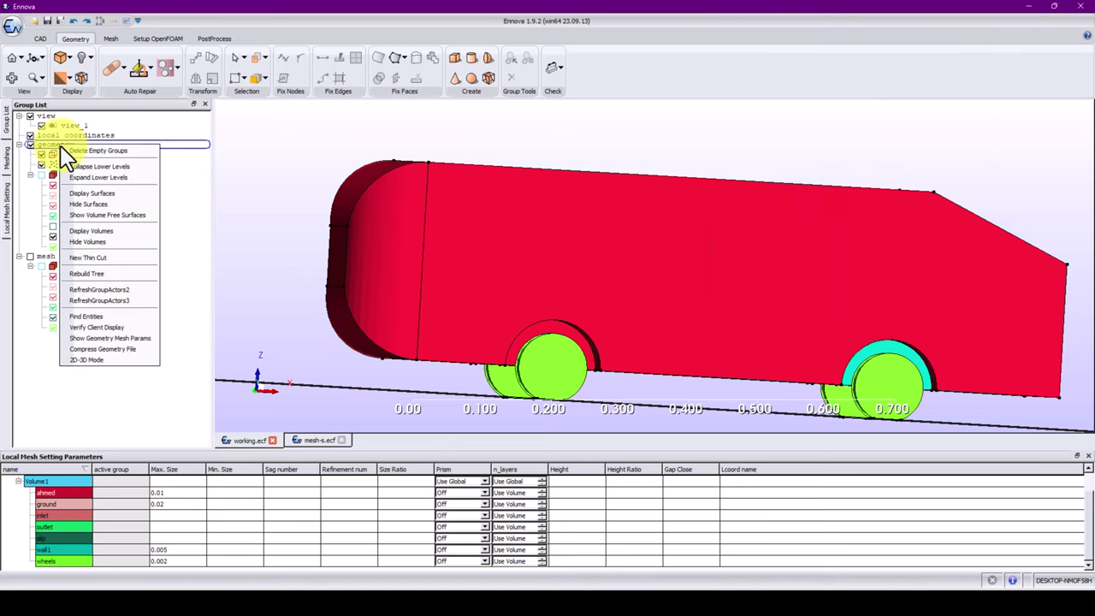
pyautogui.click(93, 317)
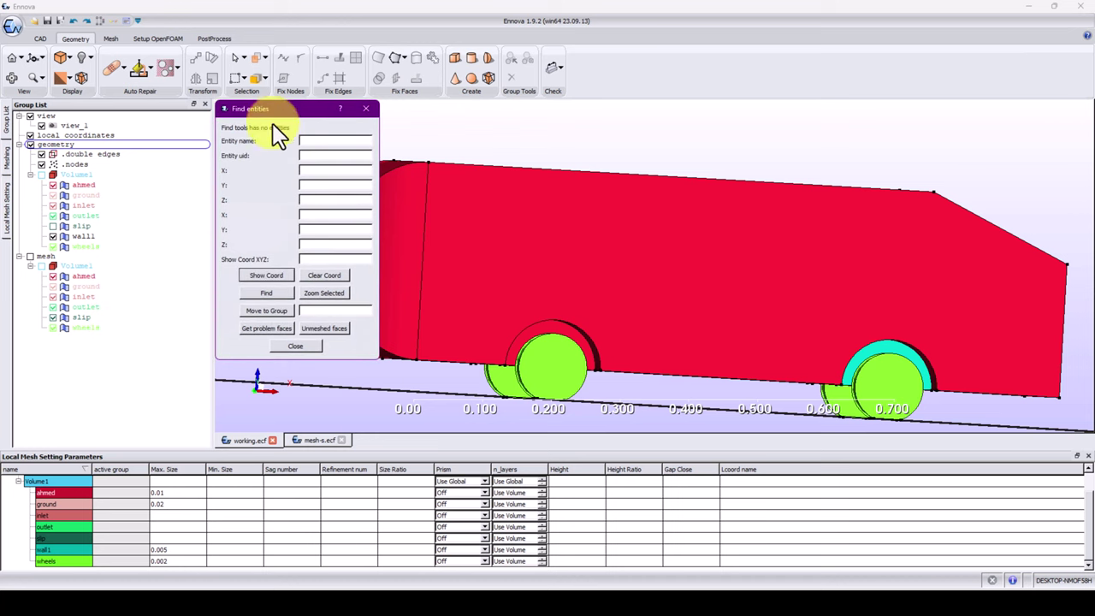
pyautogui.moveTo(278, 124); pyautogui.dragTo(160, 159)
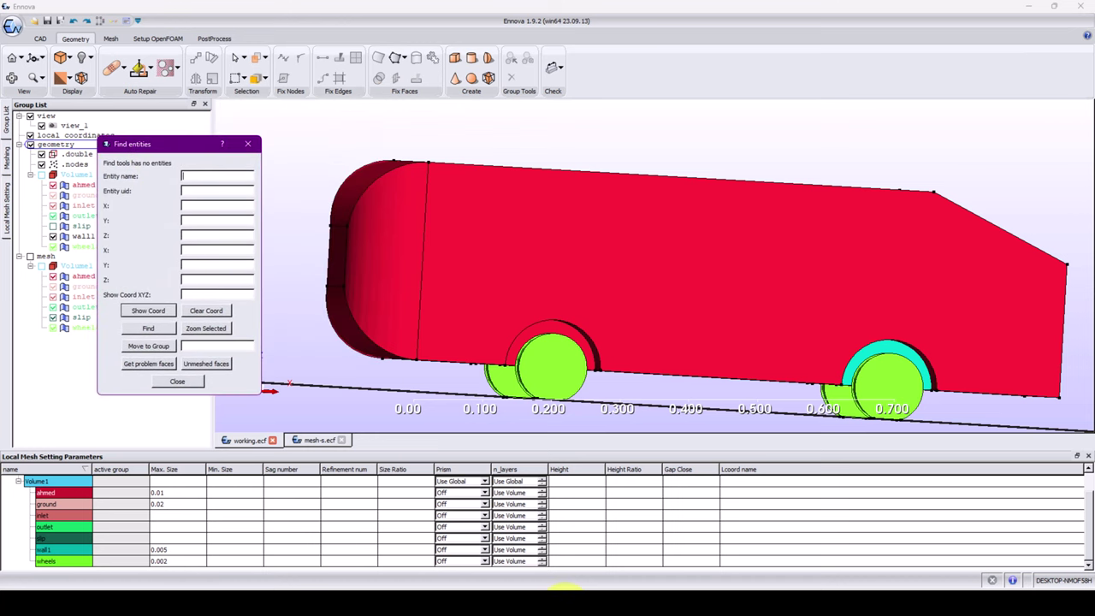
pyautogui.moveTo(565, 588)
pyautogui.click(655, 567)
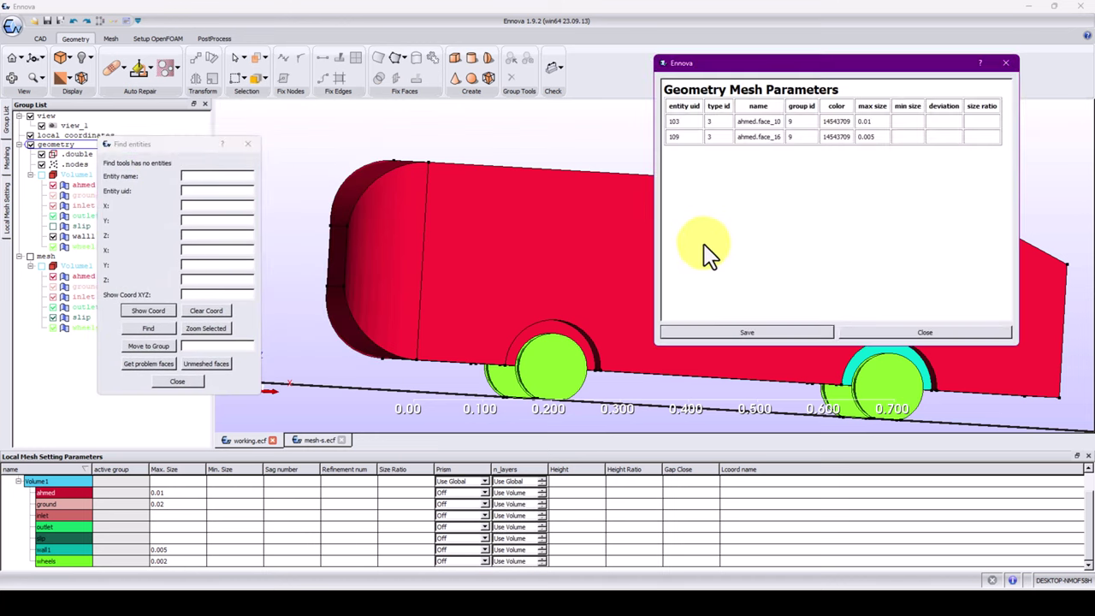
# Find the face with entity uid 103 from the Geometry Mesh Parameters list and zoom to it
pyautogui.doubleClick(675, 121)
pyautogui.hotkey('ctrl', 'c')
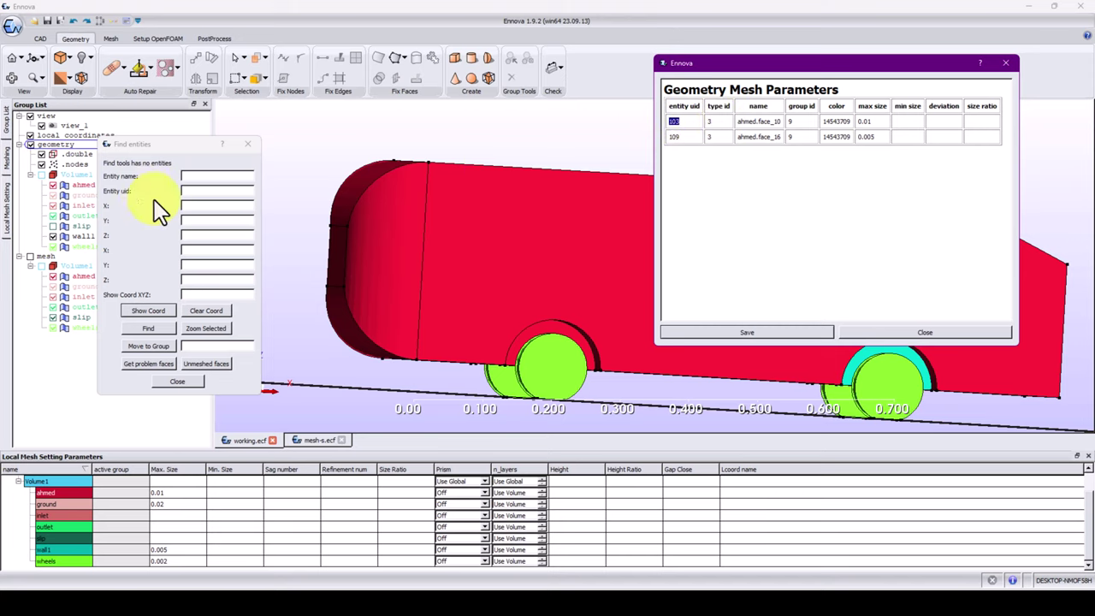
pyautogui.click(183, 194)
pyautogui.hotkey('ctrl', 'v')
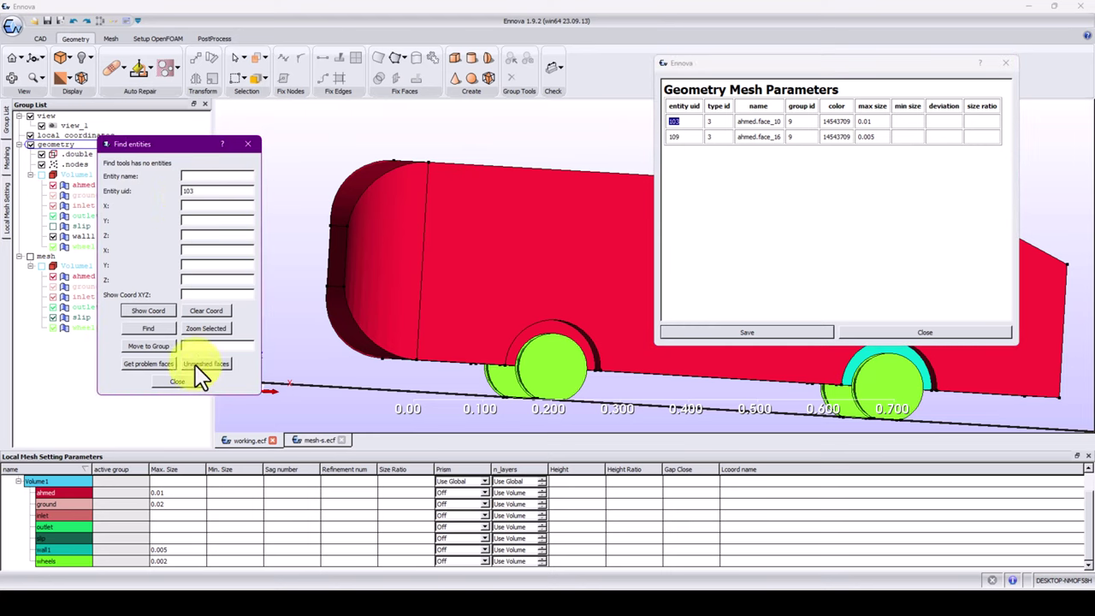
pyautogui.click(159, 329)
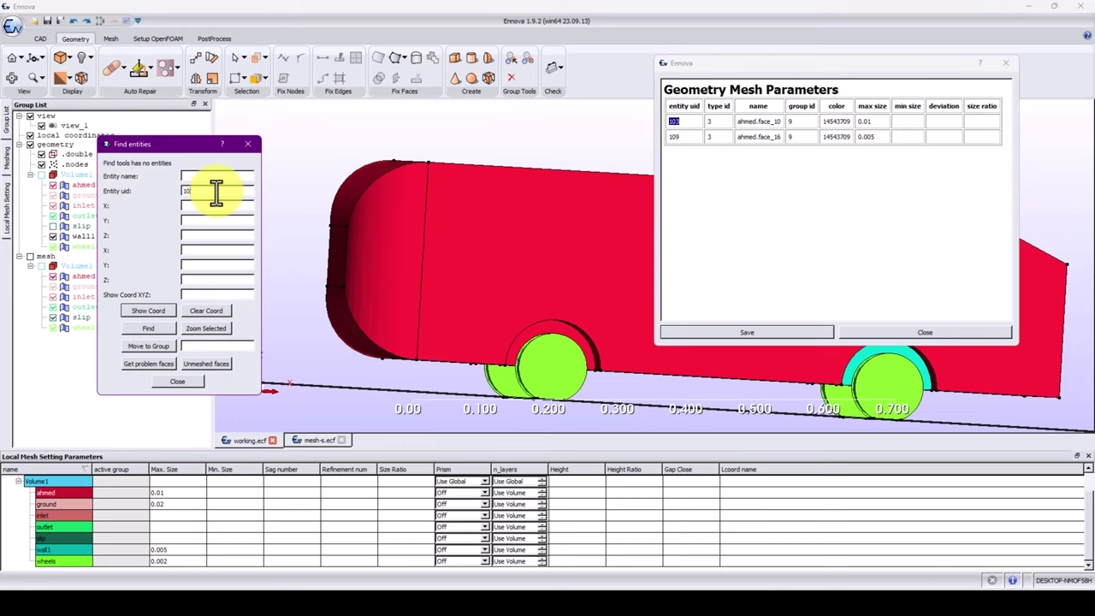
pyautogui.click(209, 330)
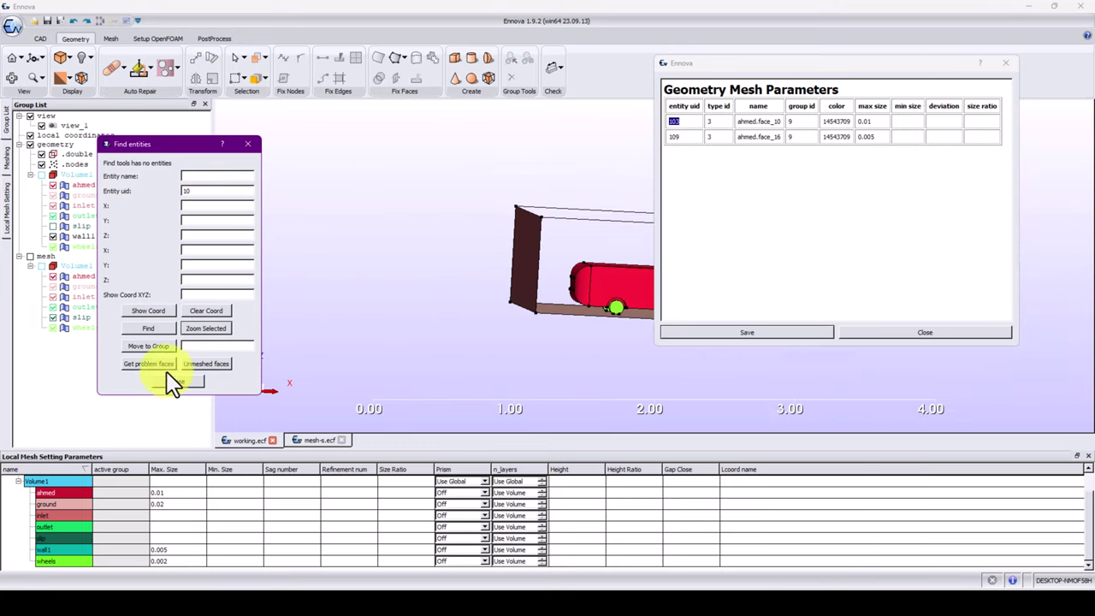
# Find the face with entity uid 109, moving the Geometry Mesh Parameters list clear of the car
pyautogui.click(162, 349)
pyautogui.click(206, 332)
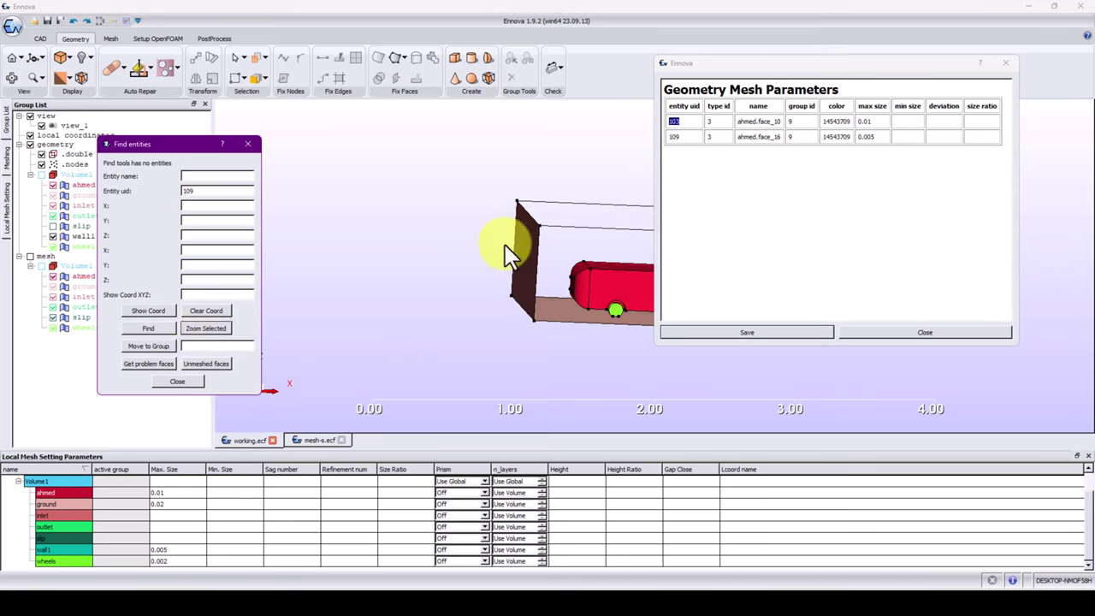
pyautogui.click(765, 85)
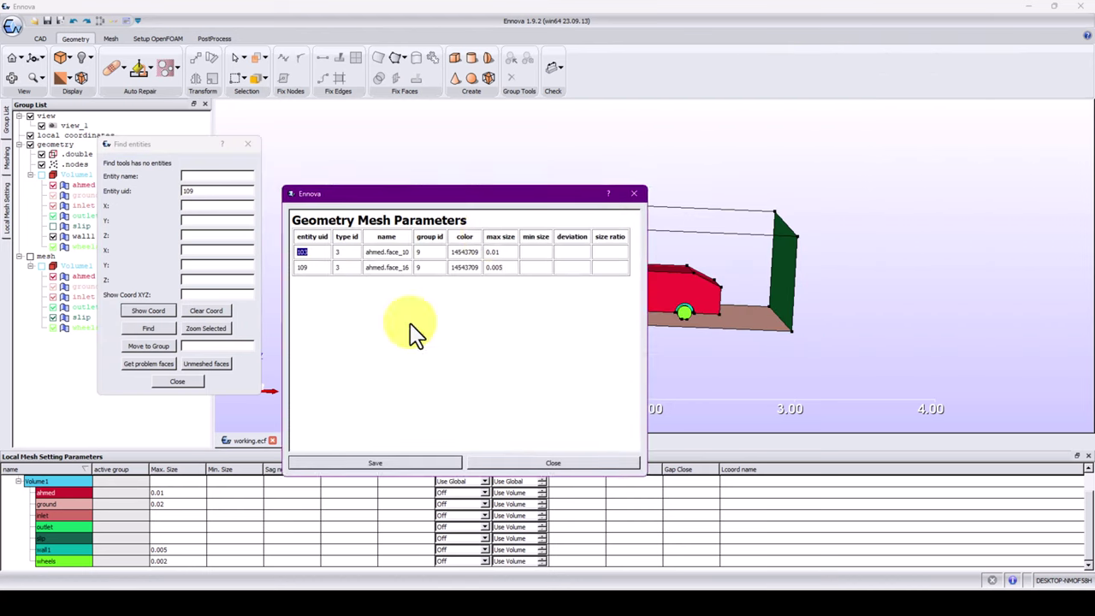
pyautogui.moveTo(464, 195); pyautogui.dragTo(533, 354)
pyautogui.click(150, 331)
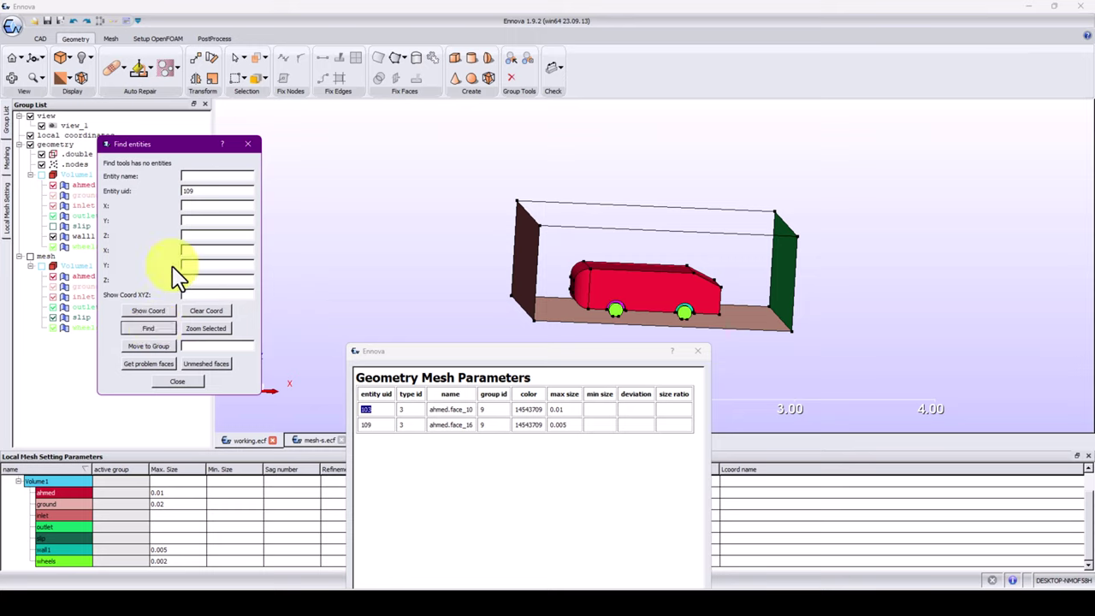
# Find the face with entity uid 103 again, inspect its location on the body, and close the find tool
pyautogui.click(212, 192)
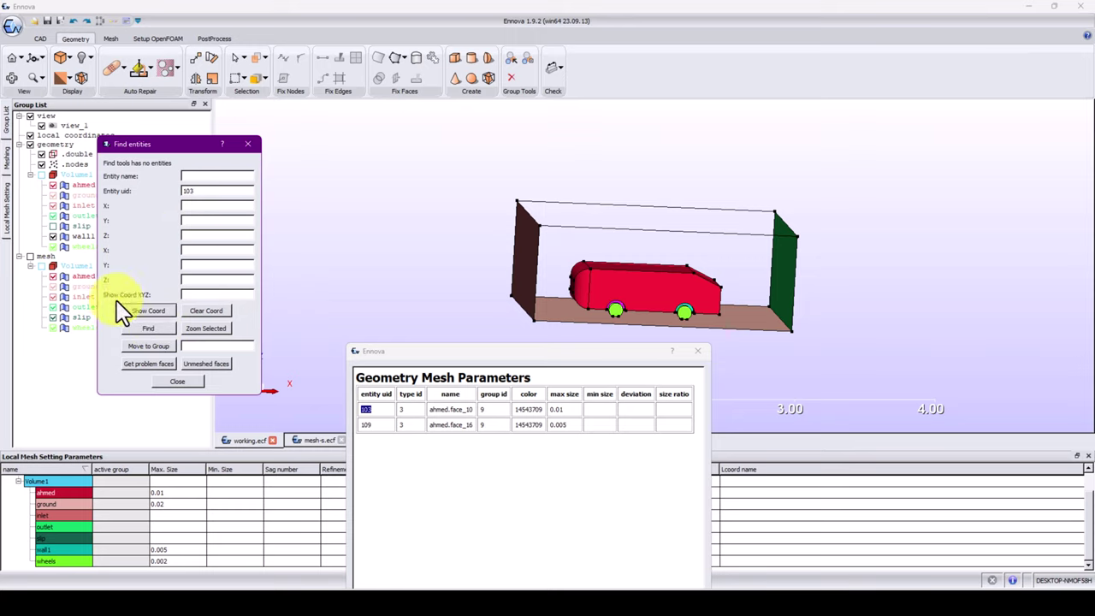
pyautogui.click(154, 331)
pyautogui.moveTo(622, 250); pyautogui.dragTo(421, 299)
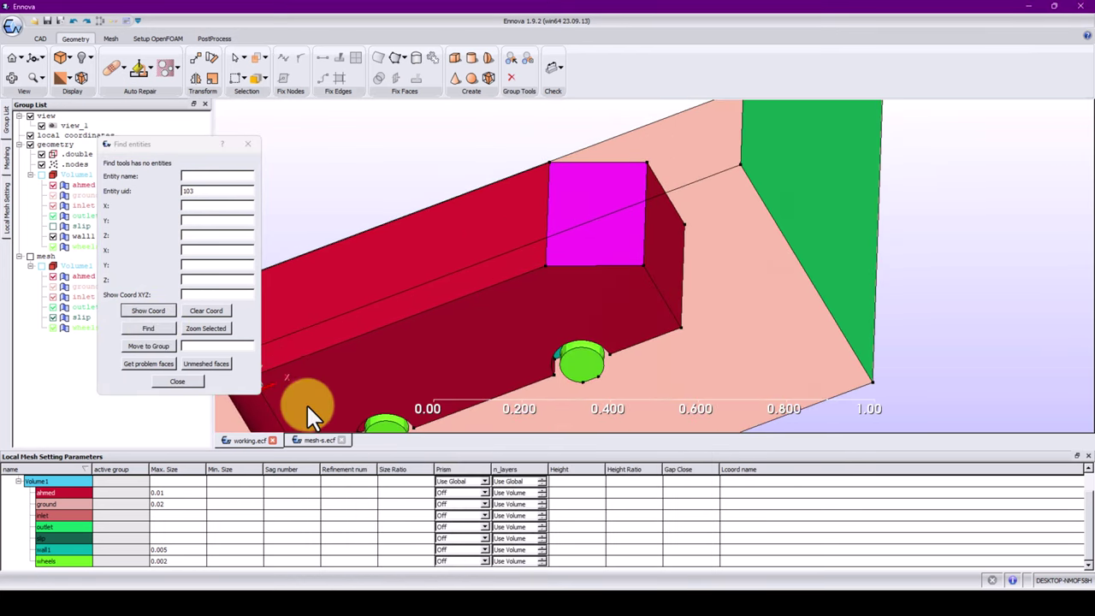
pyautogui.moveTo(529, 285); pyautogui.dragTo(608, 191)
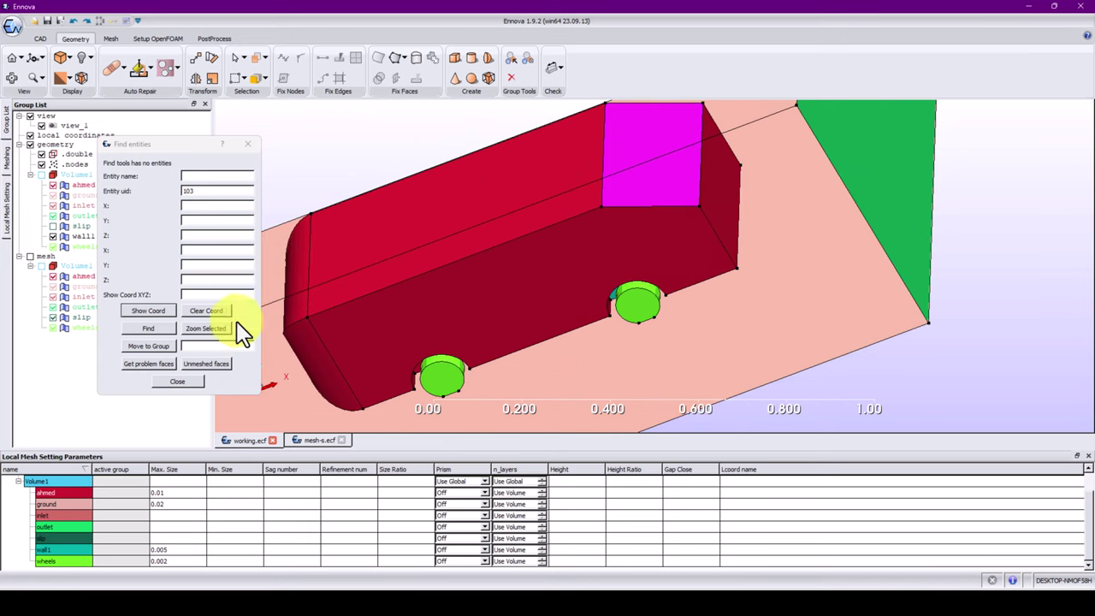
pyautogui.click(177, 380)
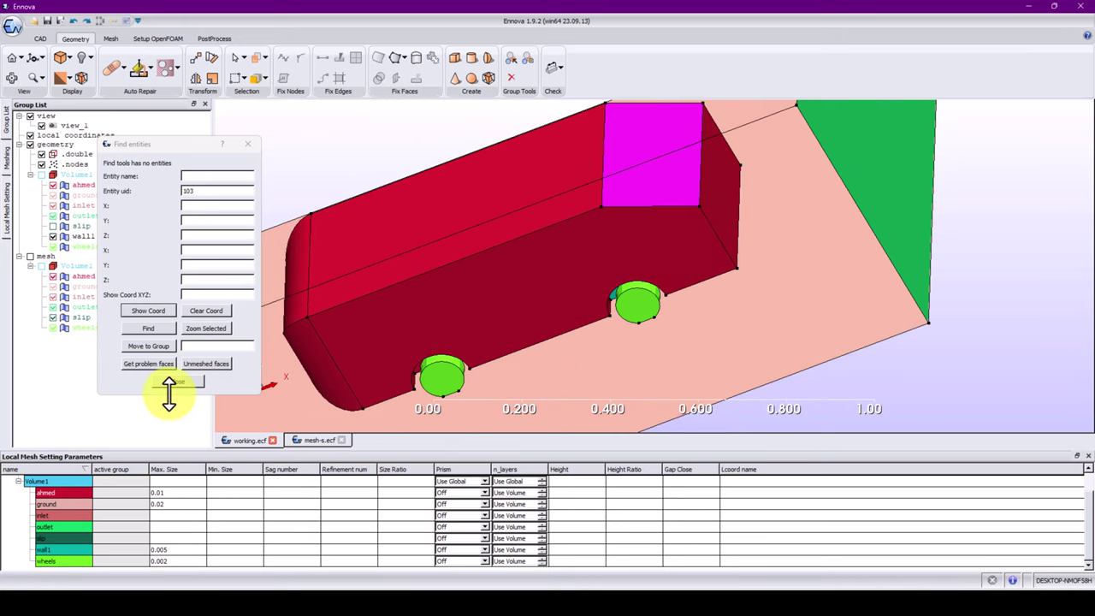
# Update the face mesh parameters of the sloping face at the rear of the Ahmed body's roof
pyautogui.click(637, 142)
pyautogui.rightClick(637, 142)
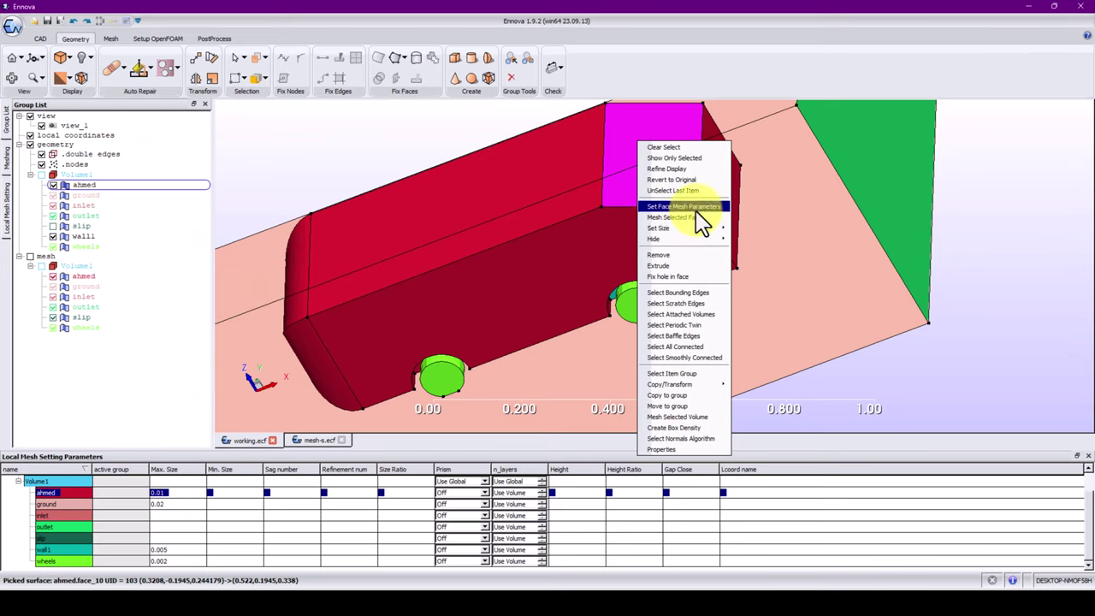
pyautogui.click(683, 207)
pyautogui.click(556, 273)
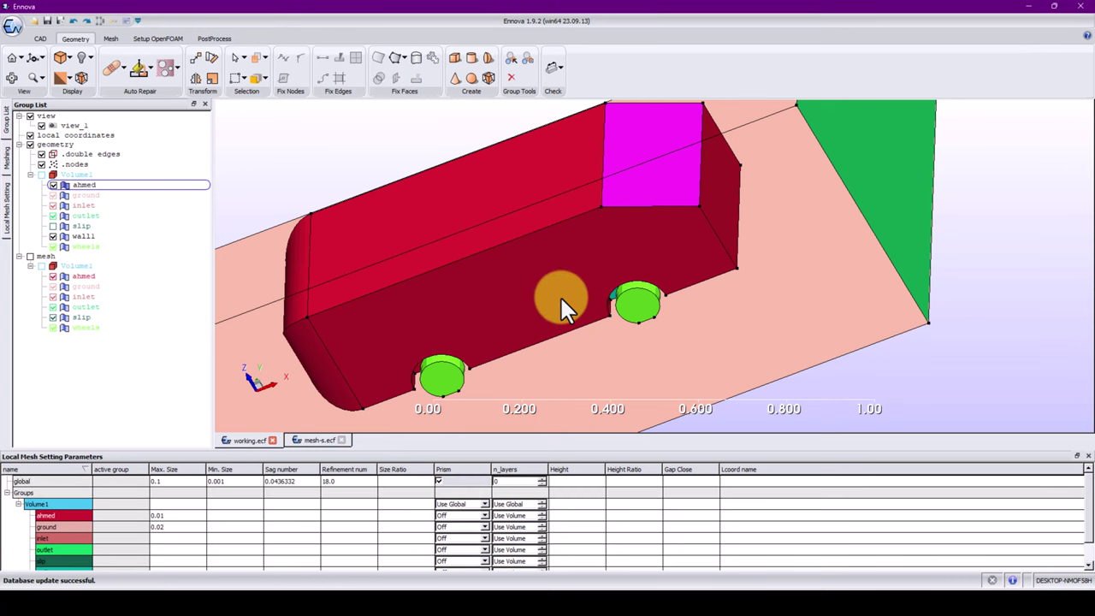
# Regenerate the surface mesh, clearing the existing one, and hide the mesh of the slip group
pyautogui.moveTo(563, 301); pyautogui.dragTo(523, 210)
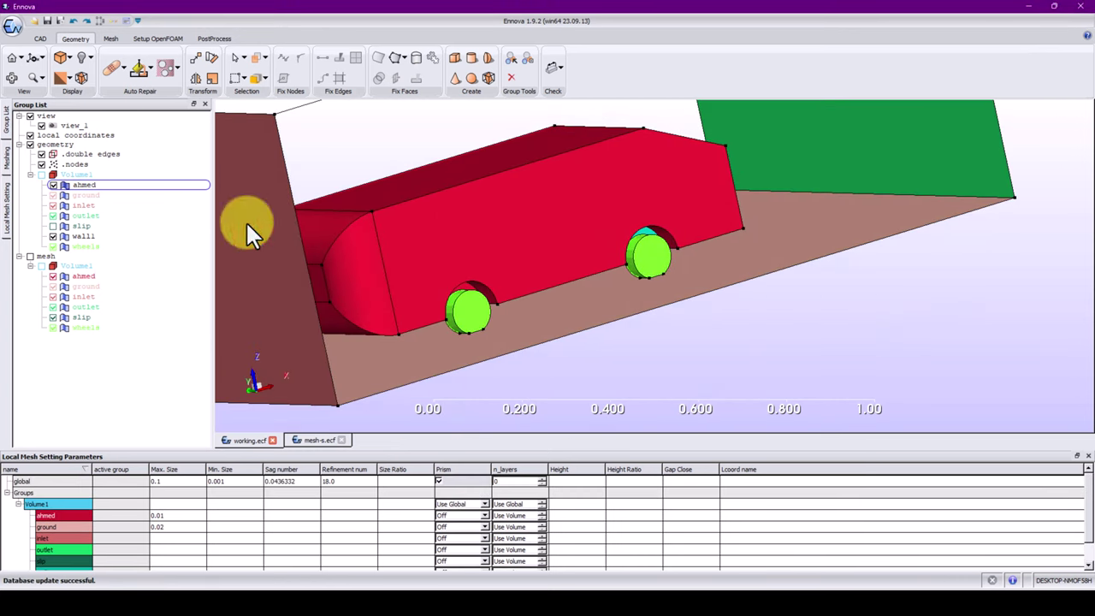
pyautogui.click(112, 40)
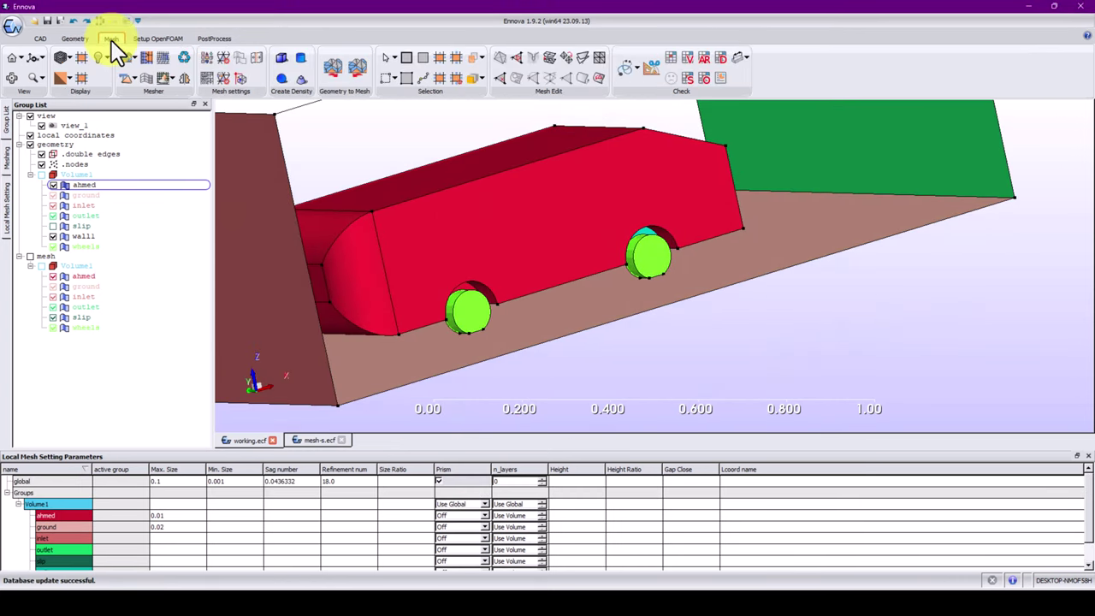
pyautogui.click(128, 60)
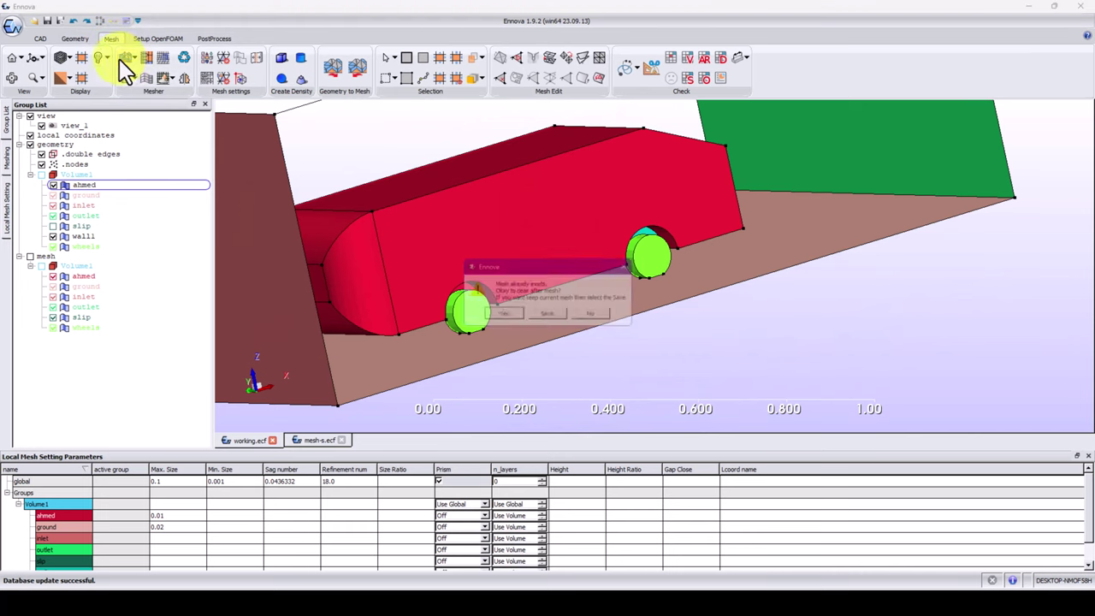
pyautogui.click(512, 316)
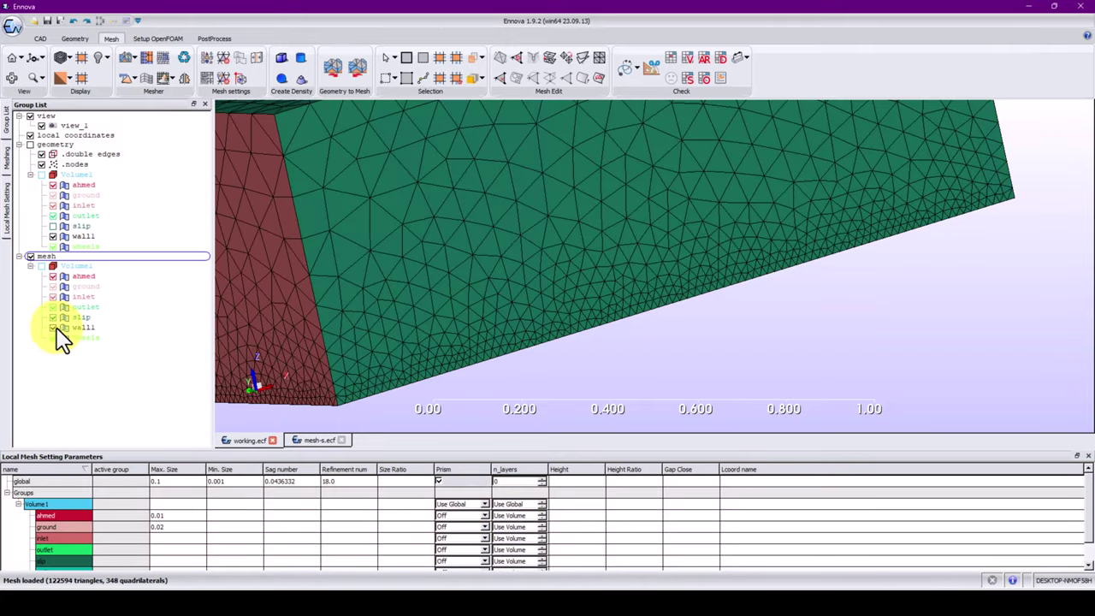
pyautogui.click(53, 318)
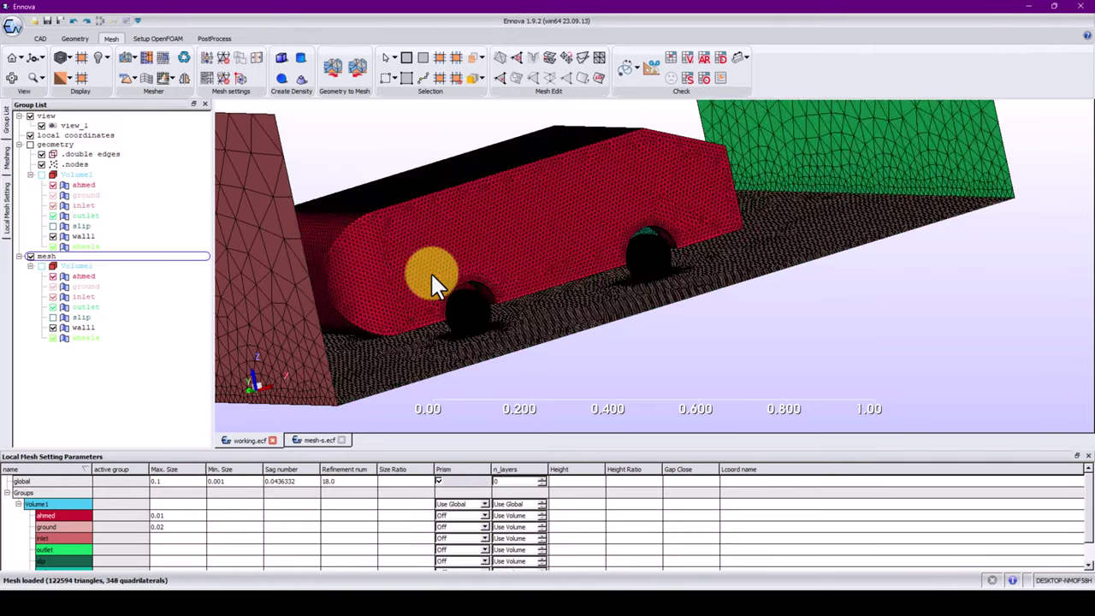
# Examine the new surface mesh on the rear slope, around both wheel arches, and along the body's sides and roof edges
pyautogui.moveTo(430, 271); pyautogui.dragTo(594, 229)
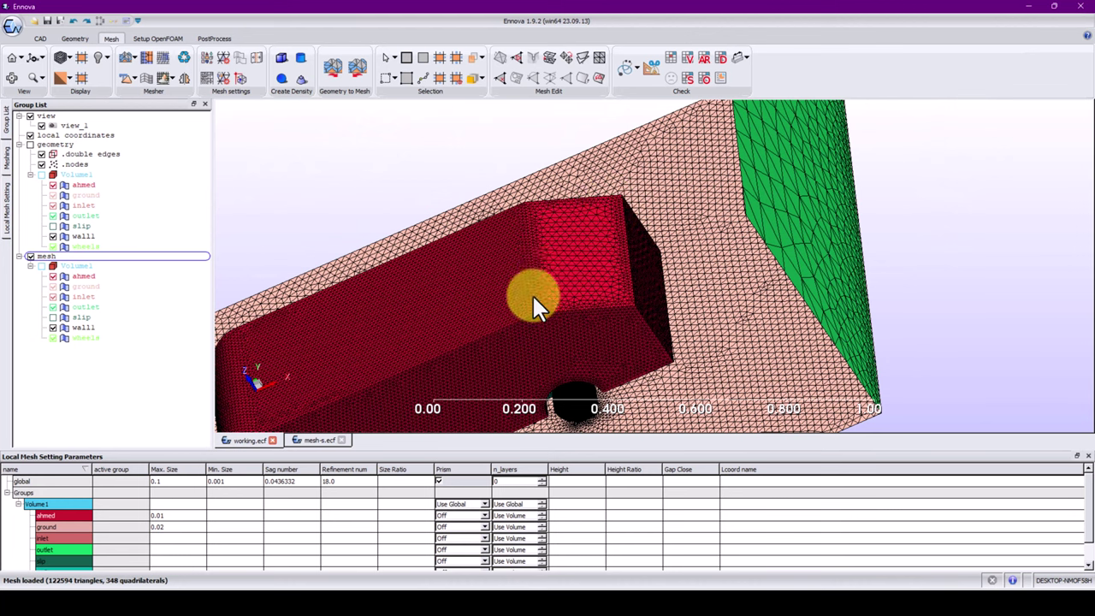
pyautogui.moveTo(532, 300); pyautogui.dragTo(611, 256)
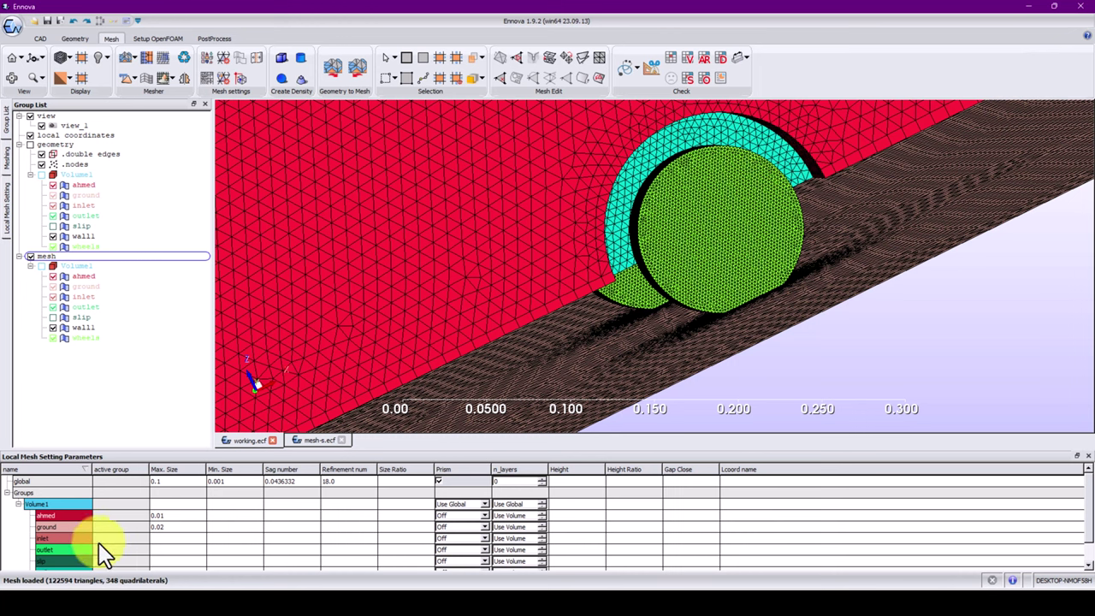
pyautogui.moveTo(520, 278); pyautogui.dragTo(541, 190)
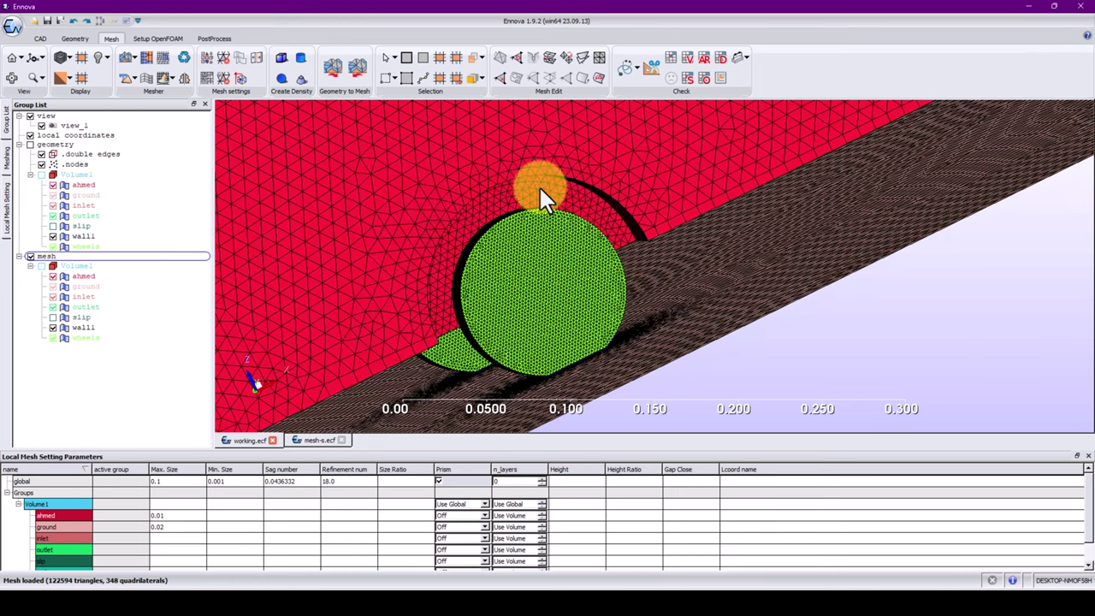
pyautogui.scroll(-10, 544, 293)
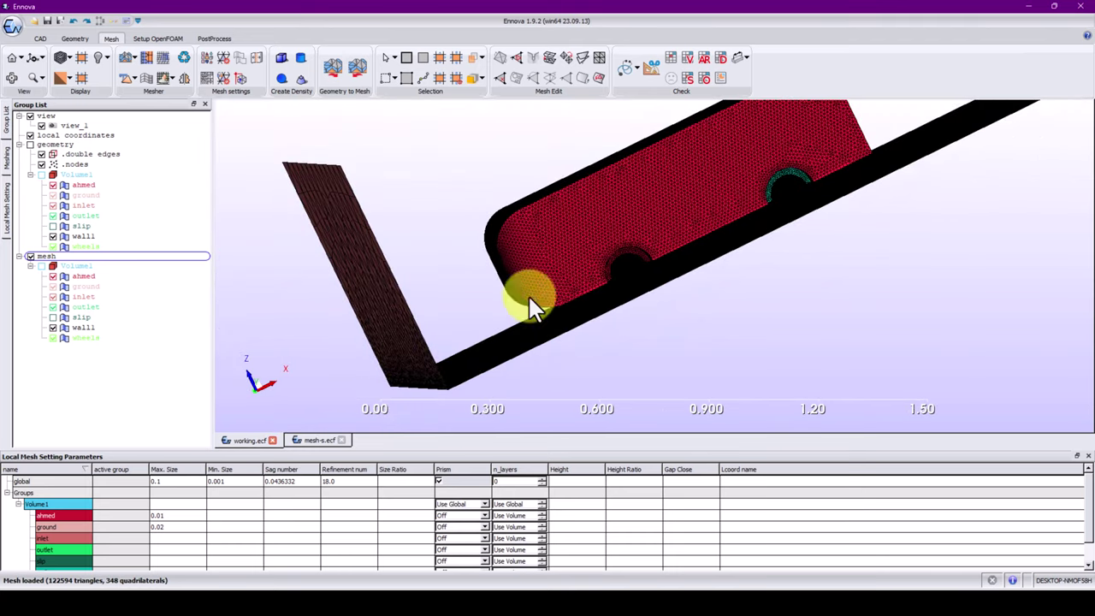
pyautogui.click(74, 40)
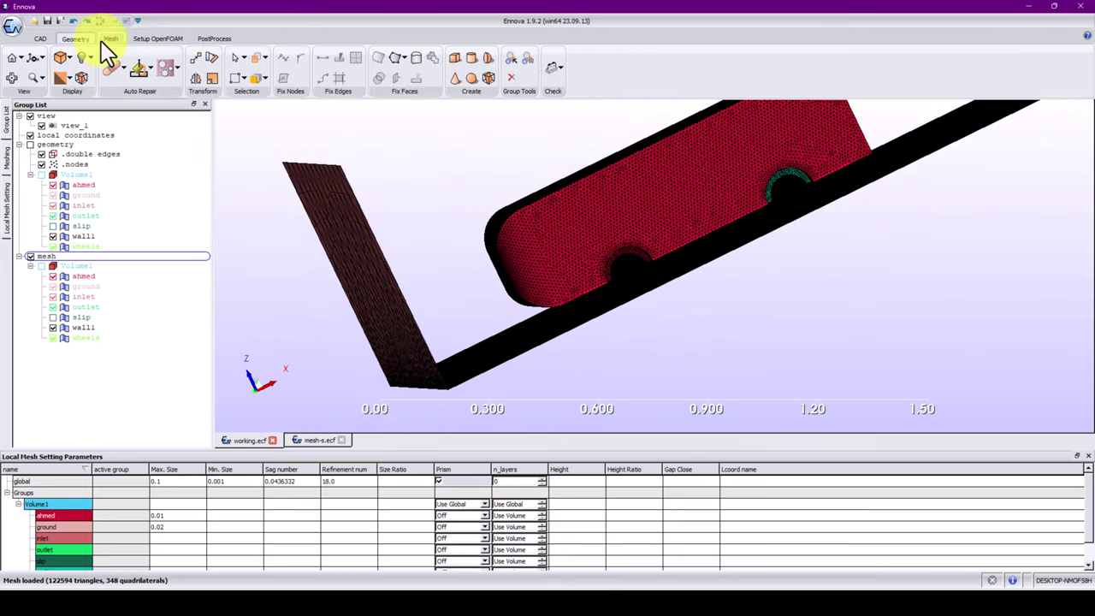
pyautogui.click(110, 39)
pyautogui.scroll(6, 665, 227)
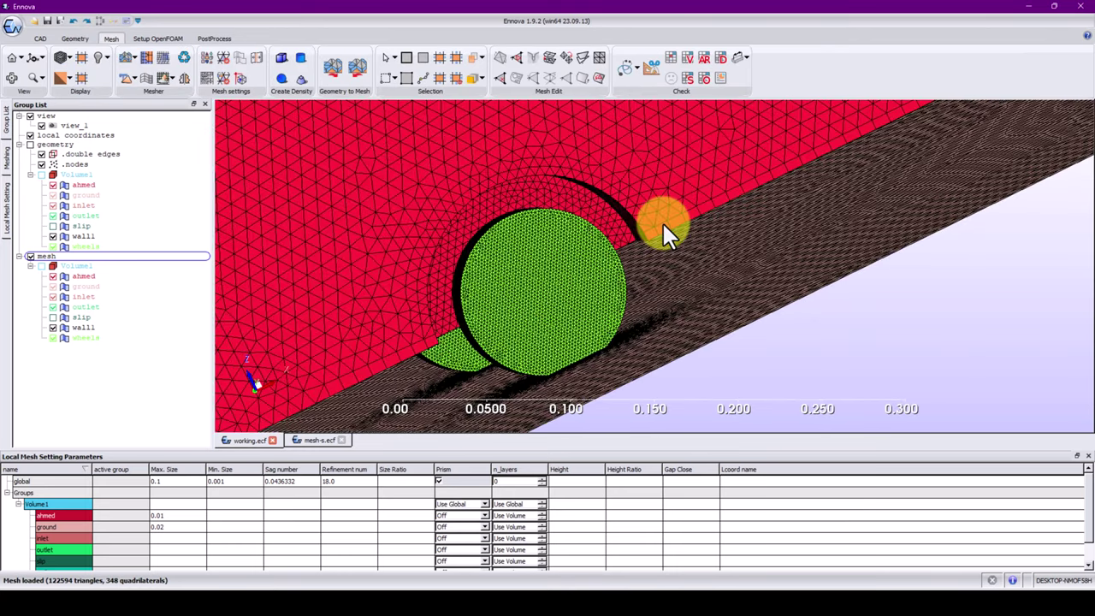
pyautogui.scroll(-2, 665, 222)
pyautogui.moveTo(681, 264); pyautogui.dragTo(736, 322, button='middle')
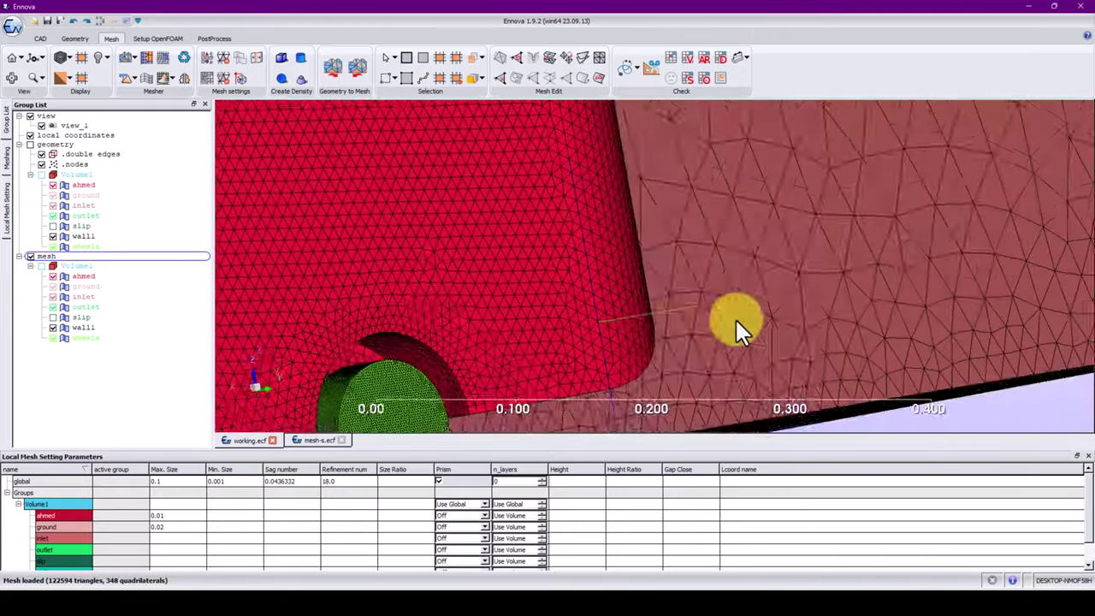
pyautogui.moveTo(735, 322); pyautogui.dragTo(400, 305)
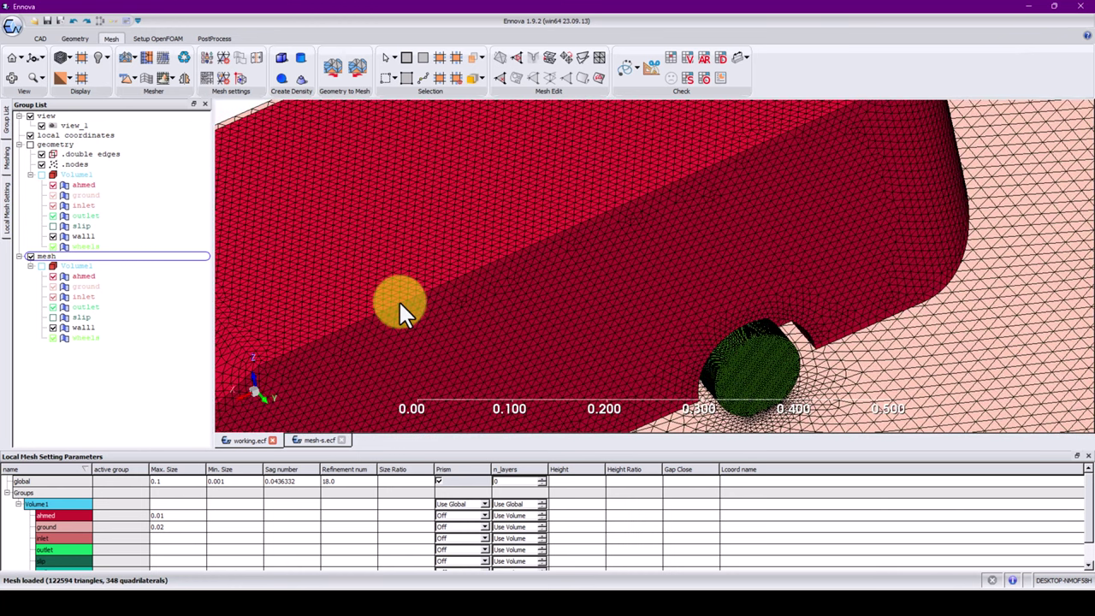
pyautogui.moveTo(399, 300); pyautogui.dragTo(478, 256)
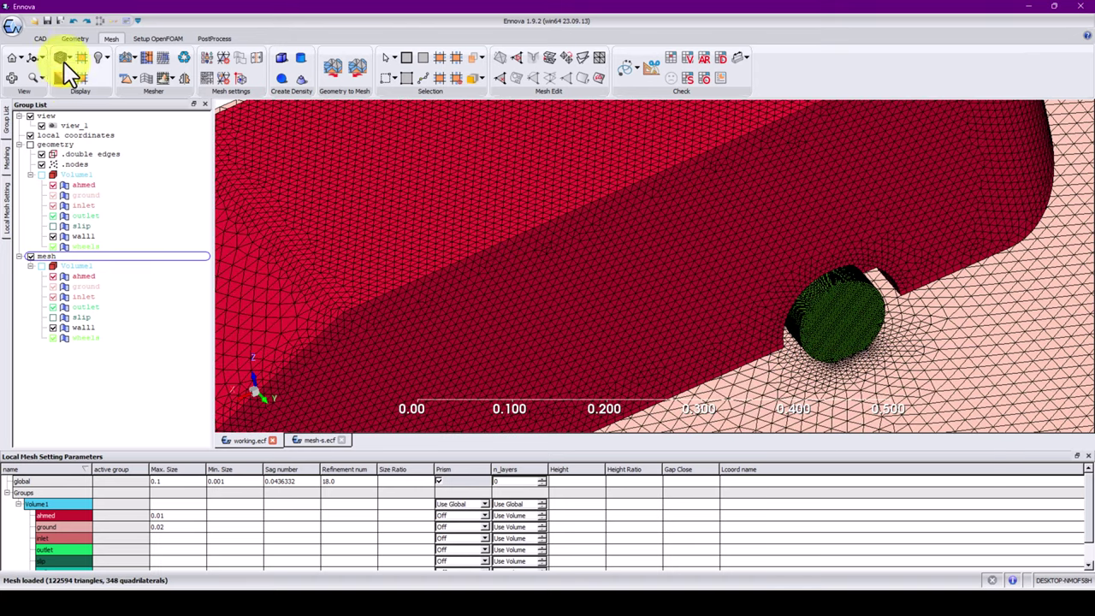
# Hide the mesh and display the geometry of the Ahmed body instead
pyautogui.click(75, 39)
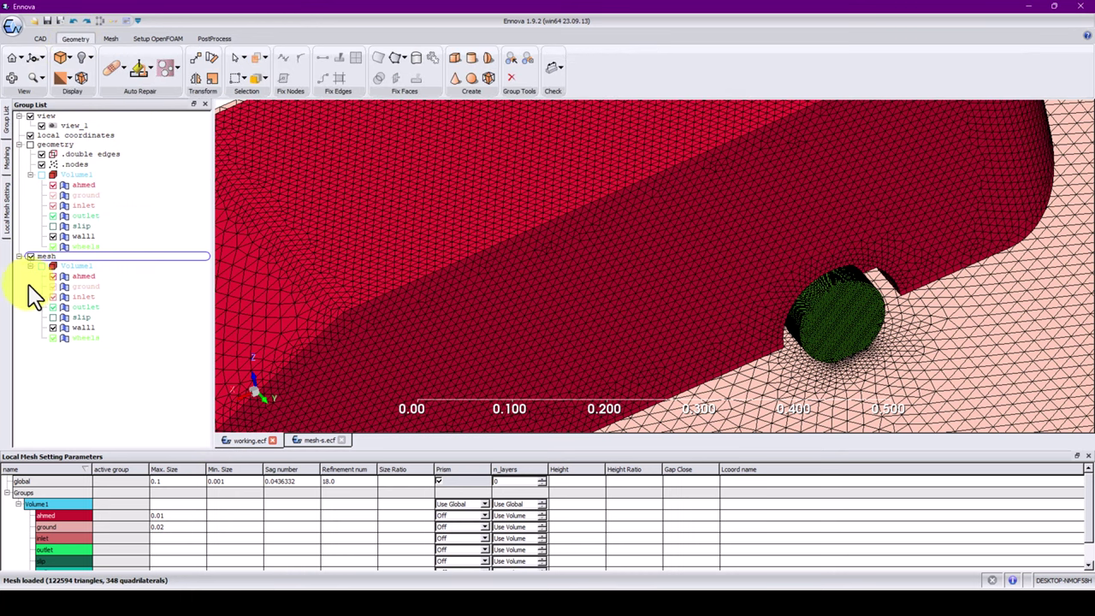
pyautogui.click(30, 256)
pyautogui.click(42, 176)
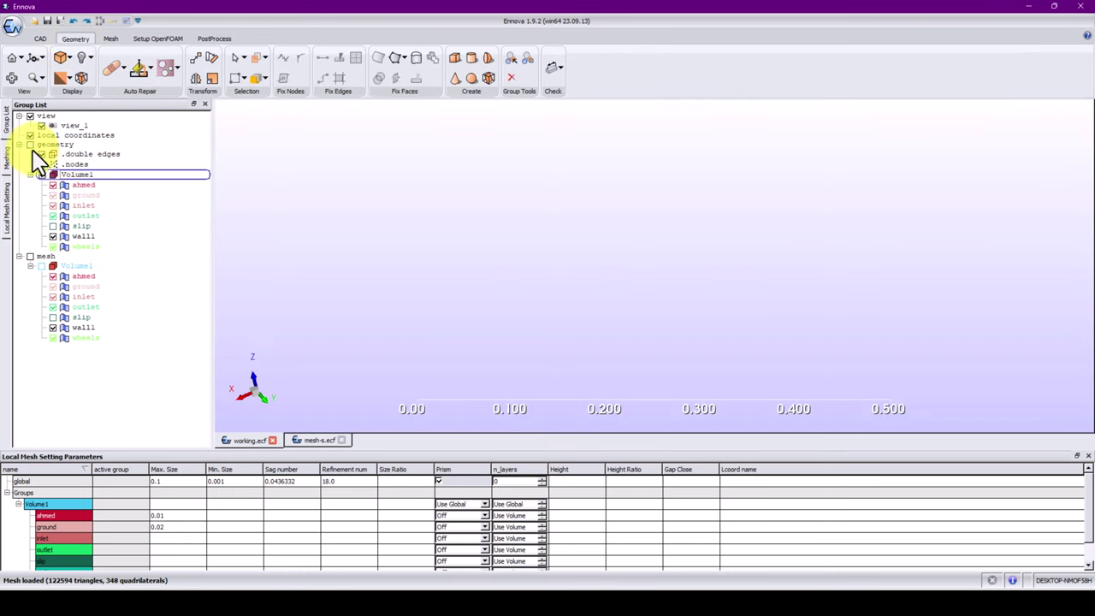
pyautogui.click(30, 146)
pyautogui.click(43, 177)
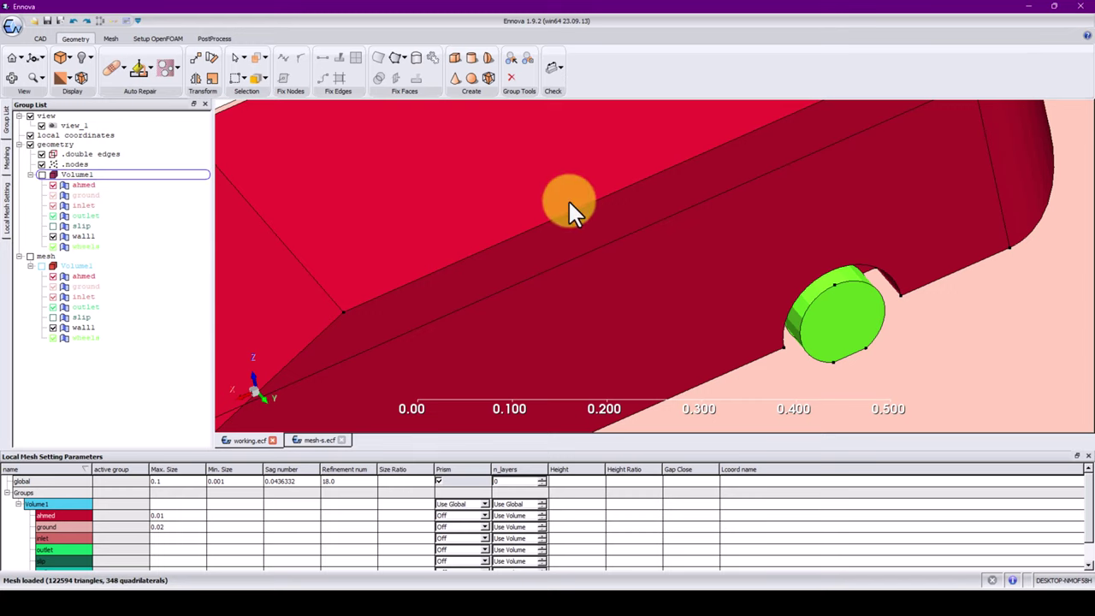
pyautogui.moveTo(568, 199); pyautogui.dragTo(625, 177)
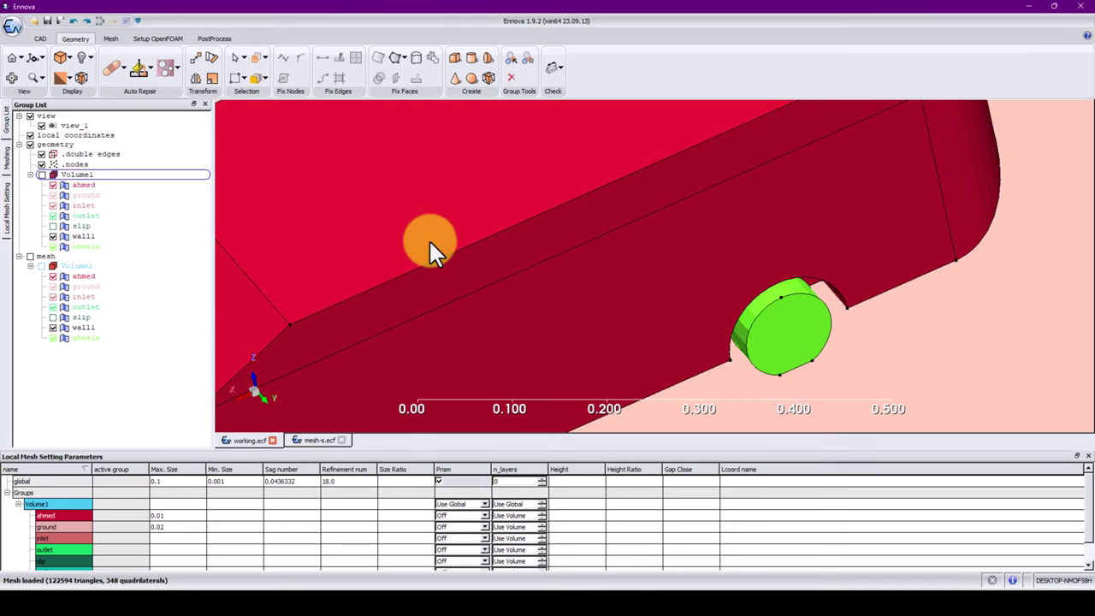
# Set a maximum mesh size of 0.005 on the roof's long edge and the adjoining rear slope edge on the body's +Y side
pyautogui.click(384, 280)
pyautogui.moveTo(384, 280); pyautogui.dragTo(288, 342, button='middle')
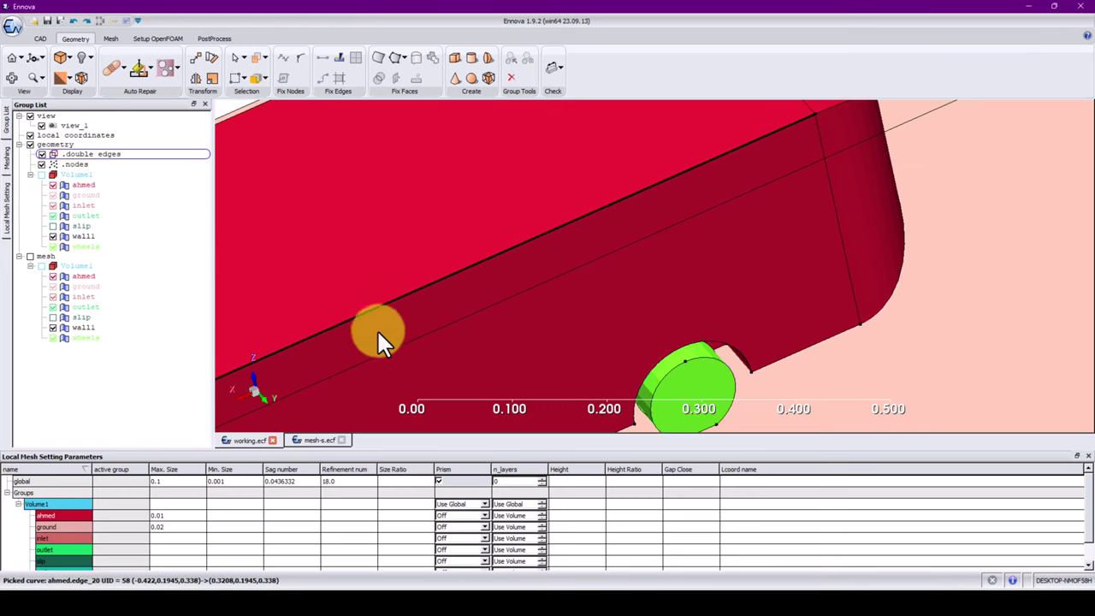
pyautogui.moveTo(379, 333); pyautogui.dragTo(511, 310)
pyautogui.click(525, 277)
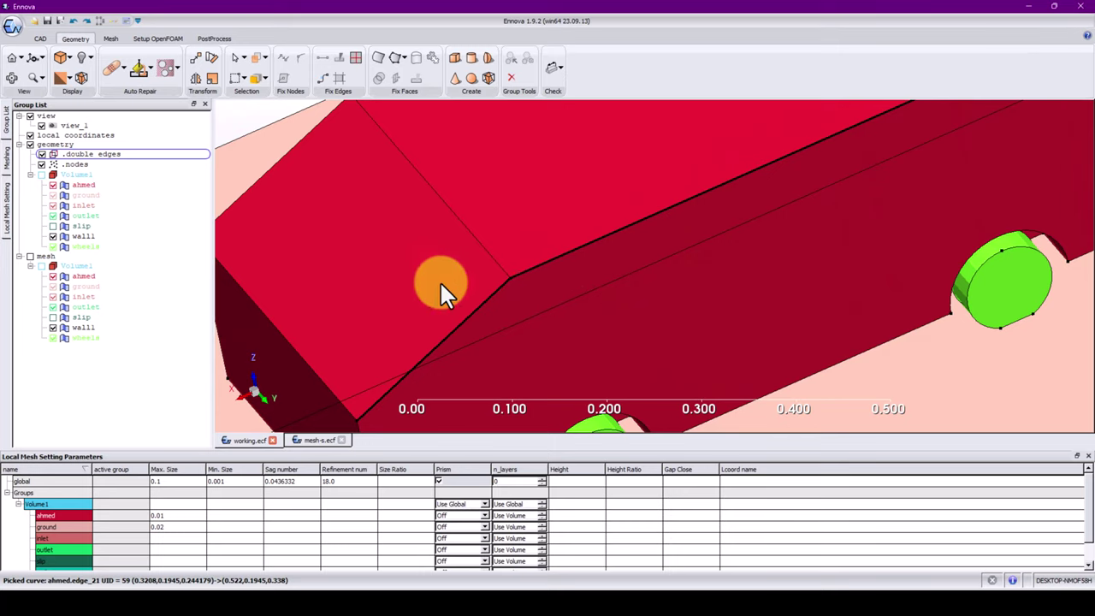
pyautogui.rightClick(624, 228)
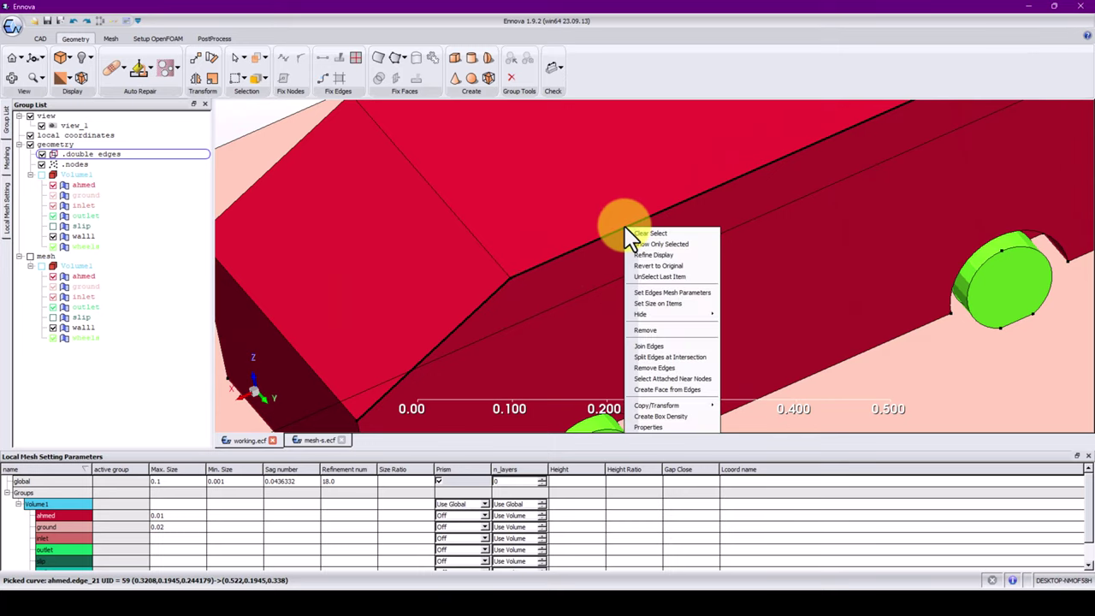
pyautogui.click(664, 293)
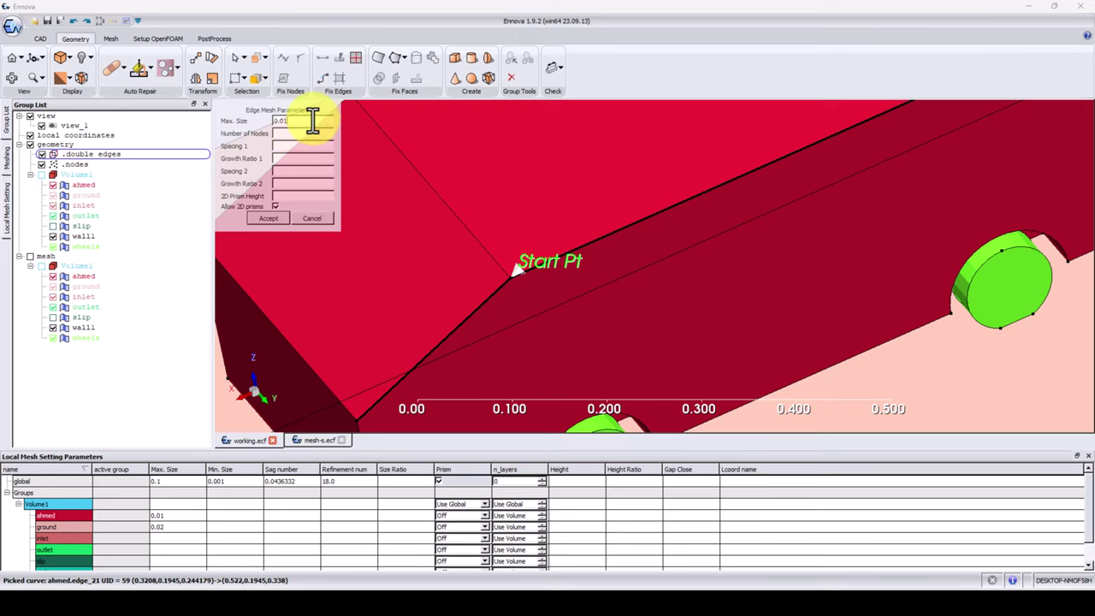
pyautogui.press('Return')
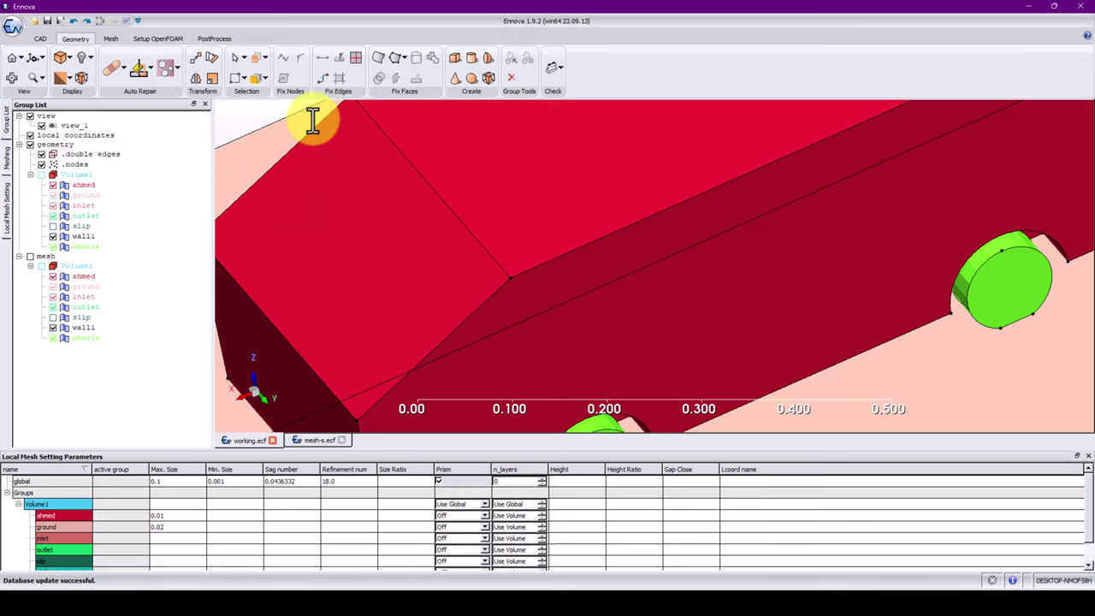
# Set maximum size 0.01 and 2D prism height 0.002 on the roof's long edge and adjoining rear slope edge on the -Y side
pyautogui.moveTo(513, 280); pyautogui.dragTo(634, 447, button='middle')
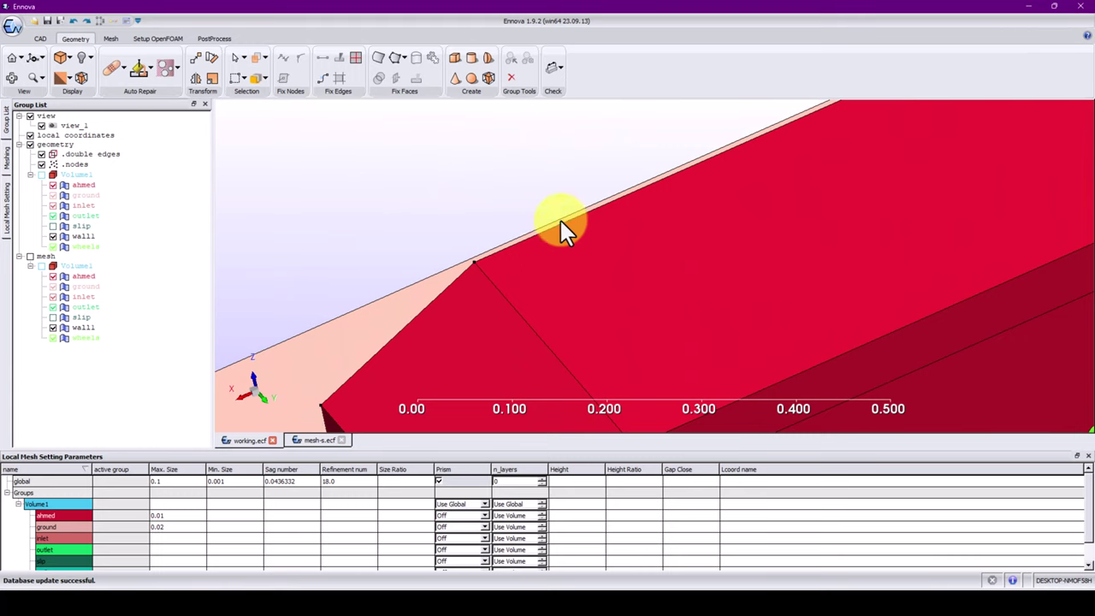
pyautogui.click(564, 221)
pyautogui.click(462, 278)
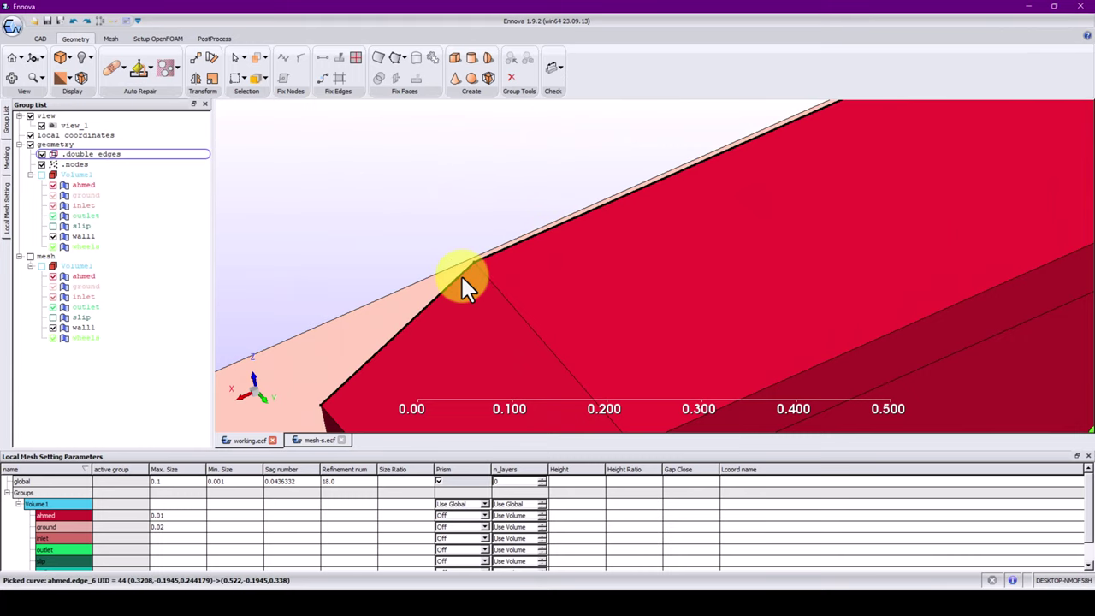
pyautogui.rightClick(462, 279)
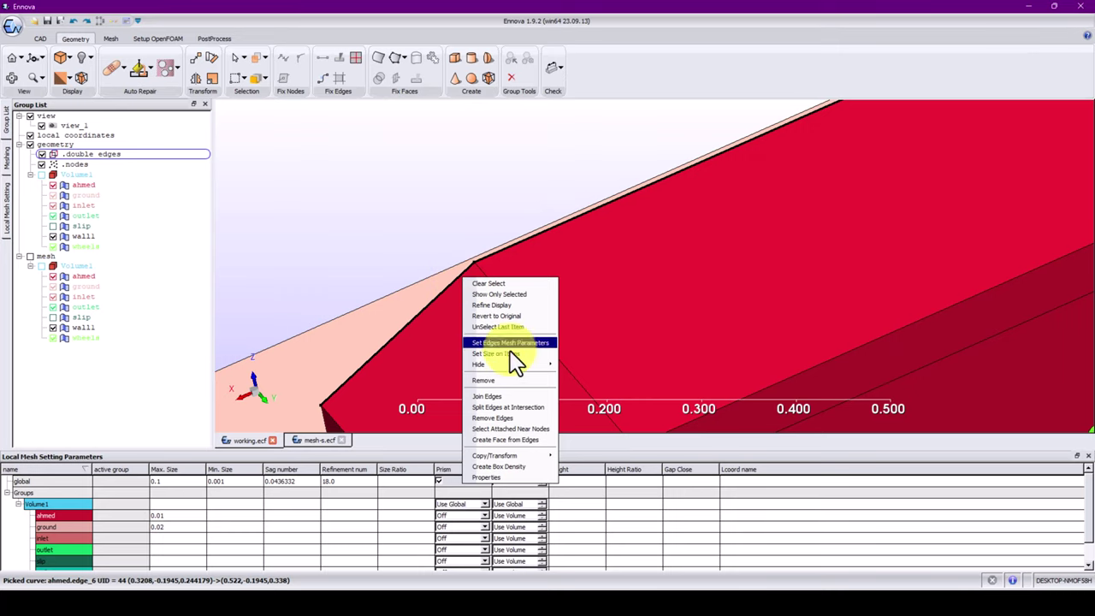
pyautogui.click(531, 342)
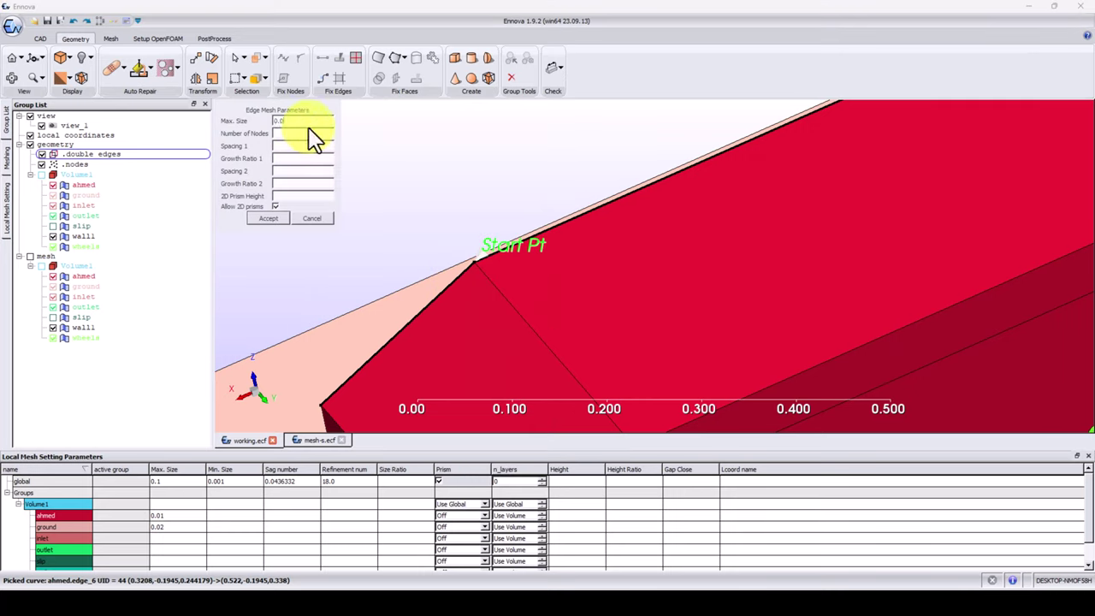
pyautogui.click(306, 197)
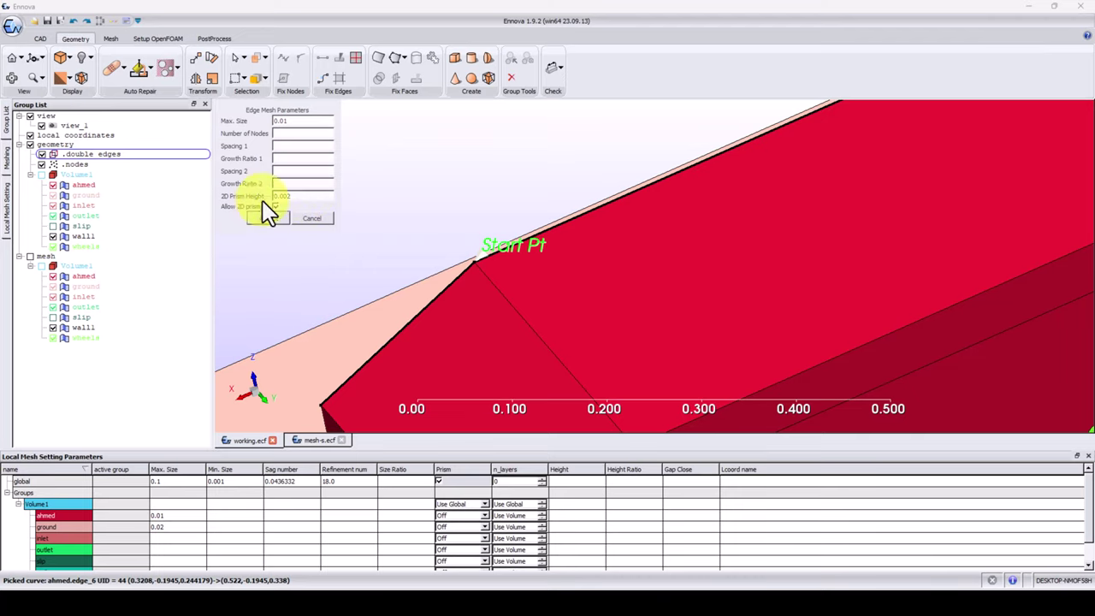
pyautogui.click(276, 219)
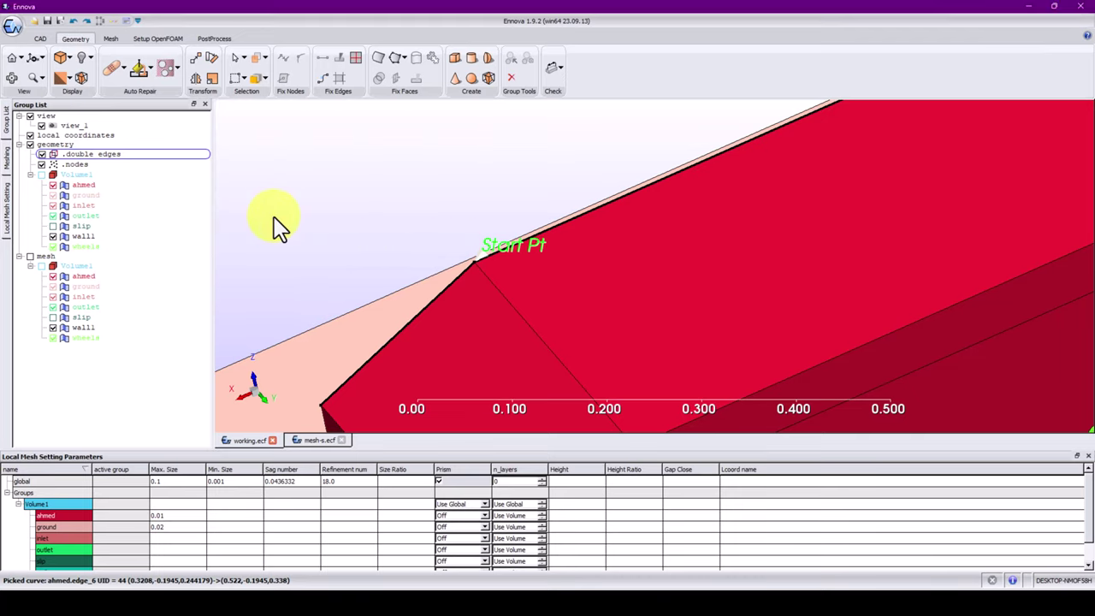
# Review the list of mesh parameters assigned to individual edges and faces of the geometry, and close it
pyautogui.moveTo(720, 261); pyautogui.dragTo(660, 203, button='middle')
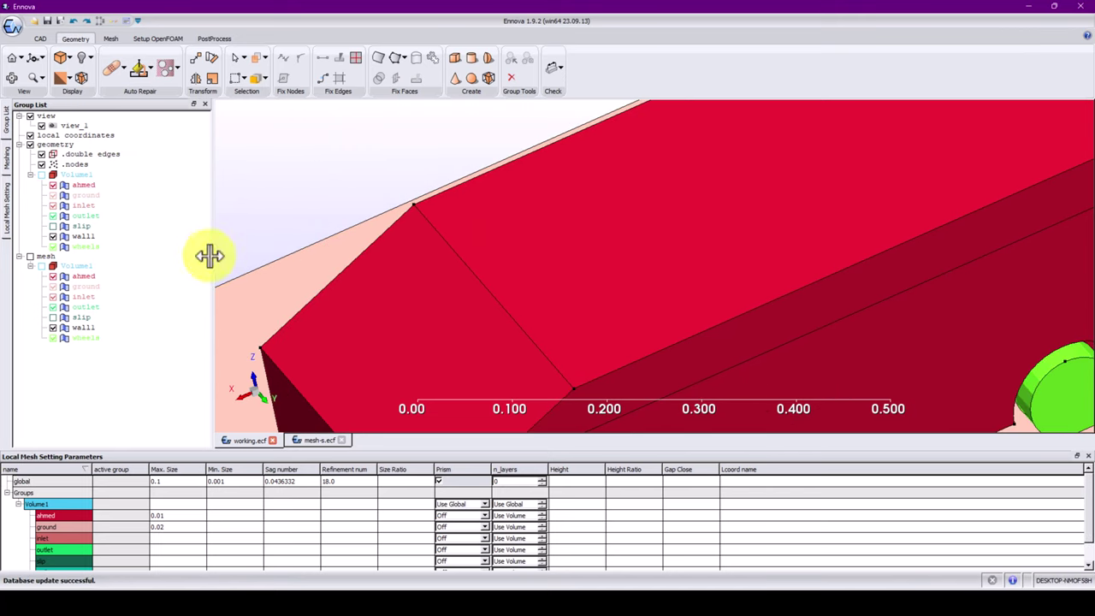
pyautogui.rightClick(48, 144)
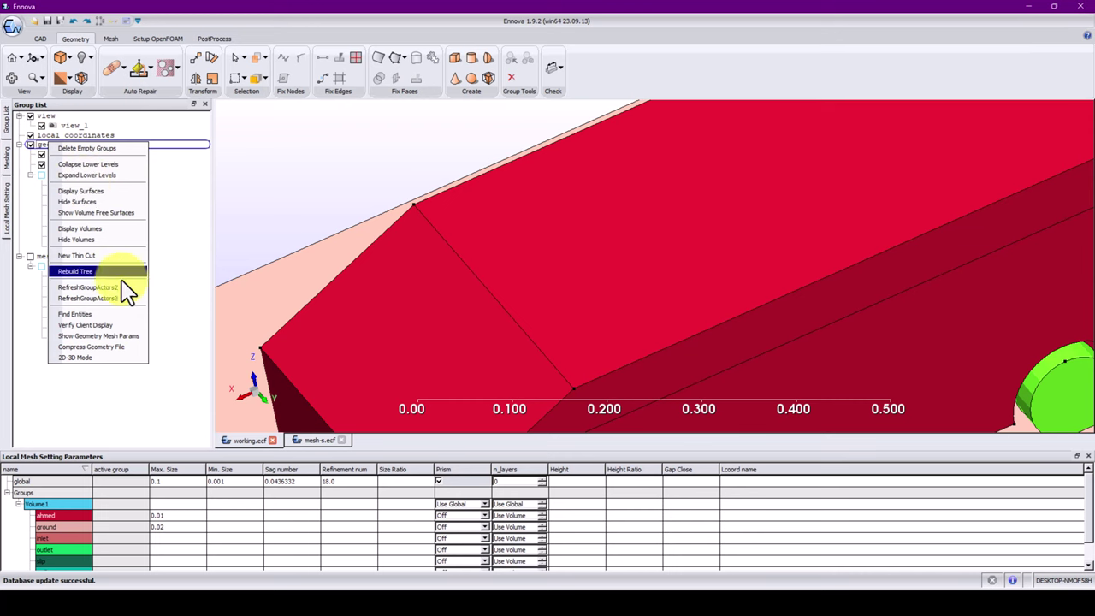
pyautogui.click(86, 336)
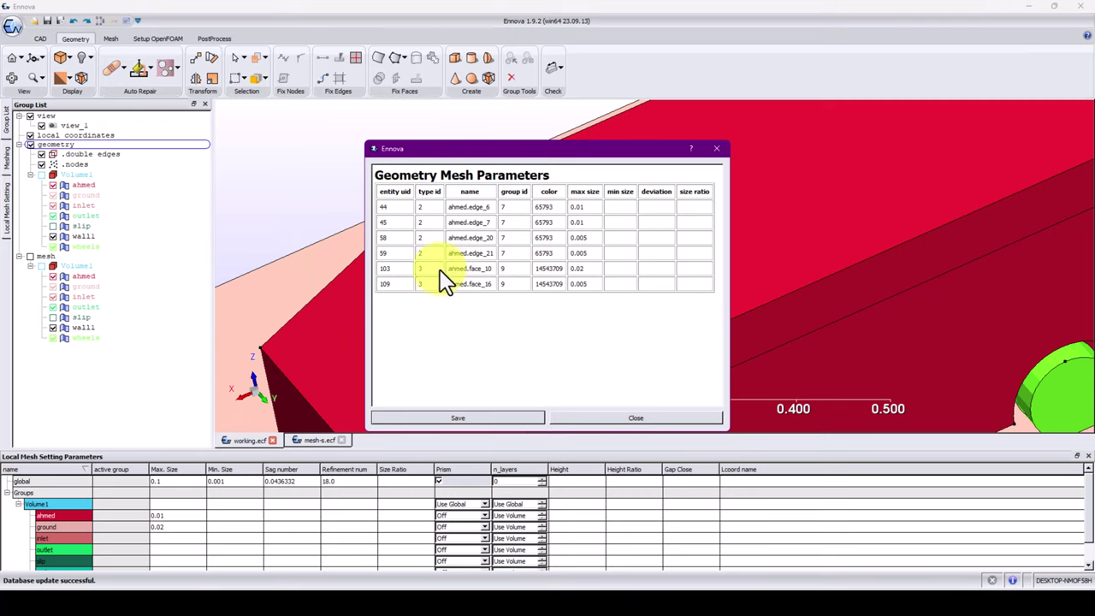
pyautogui.click(715, 149)
pyautogui.moveTo(496, 233); pyautogui.dragTo(429, 180, button='middle')
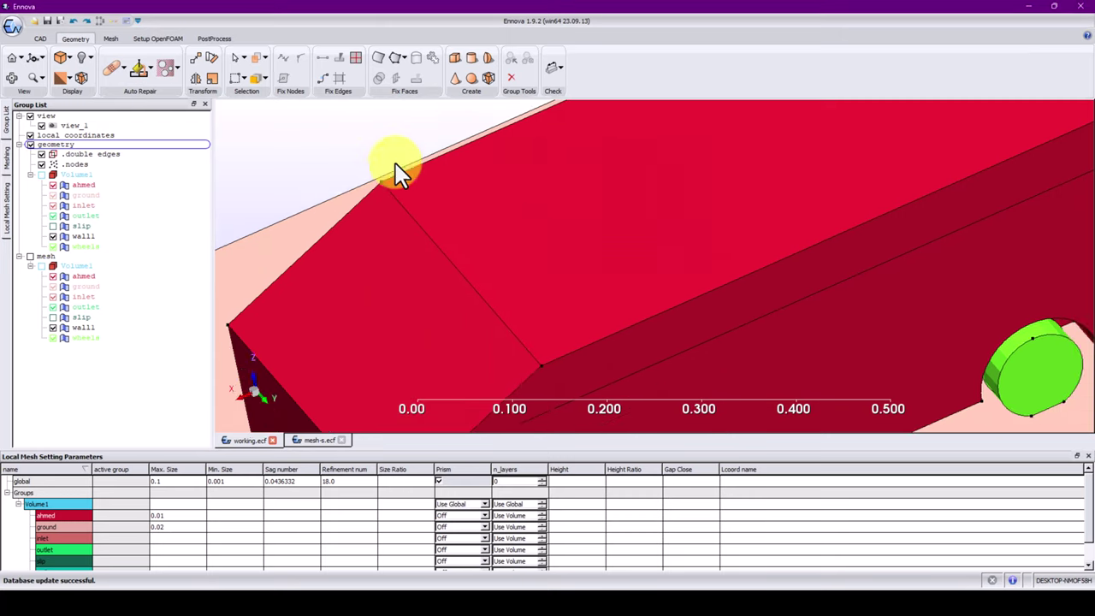
# Regenerate the surface mesh with the new edge sizes, clearing the existing one, and hide the mesh of the slip group
pyautogui.click(114, 41)
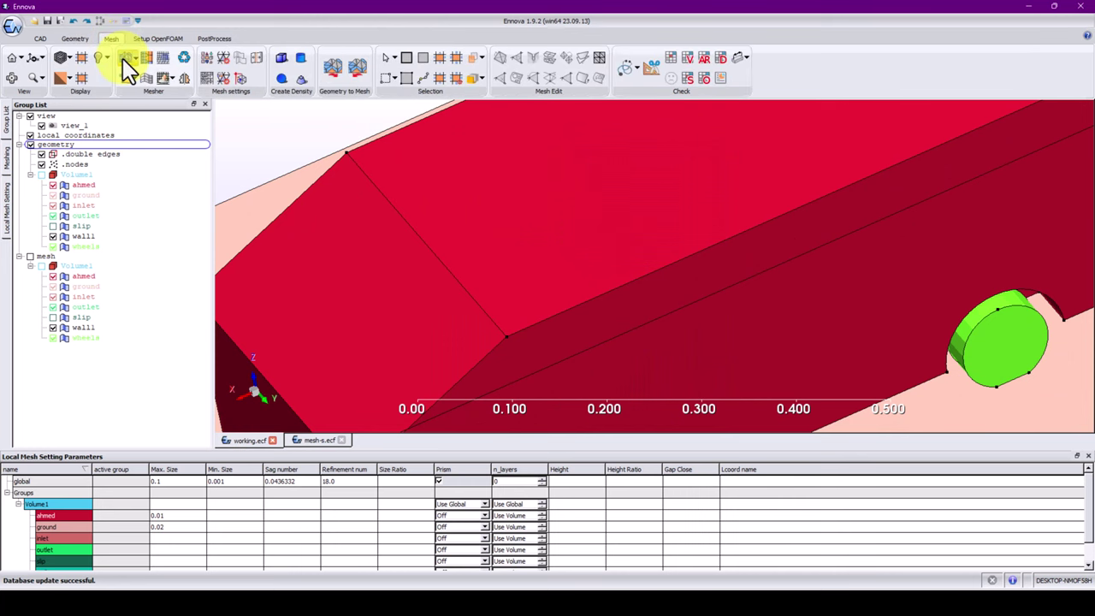
pyautogui.click(126, 60)
pyautogui.click(509, 324)
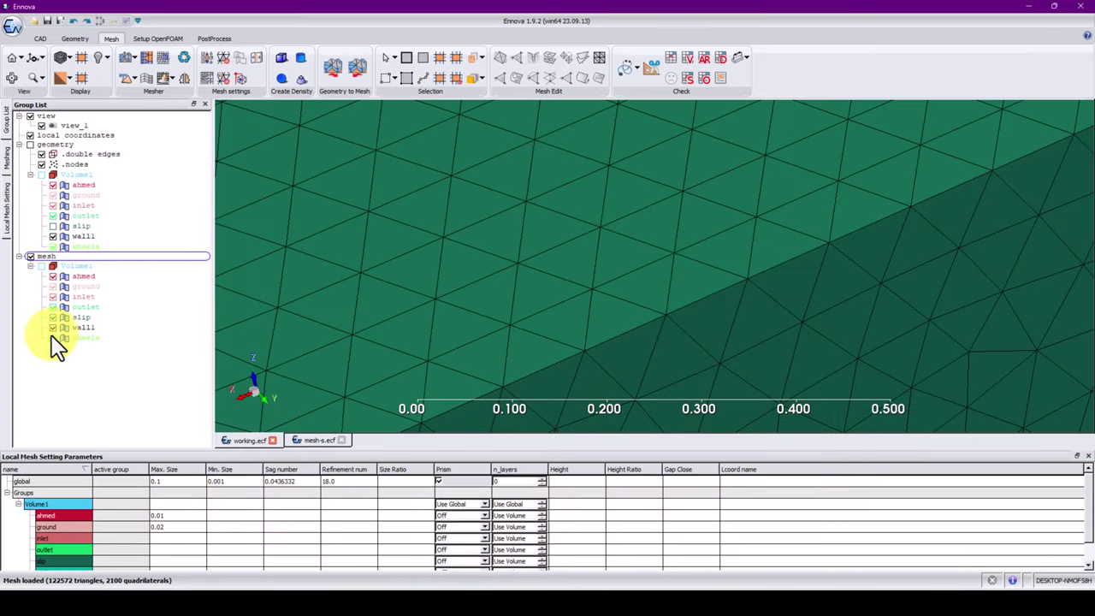
pyautogui.click(53, 318)
# Examine the layered surface mesh along the roof's long side edges and where they meet the rear slope
pyautogui.moveTo(589, 297); pyautogui.dragTo(530, 295)
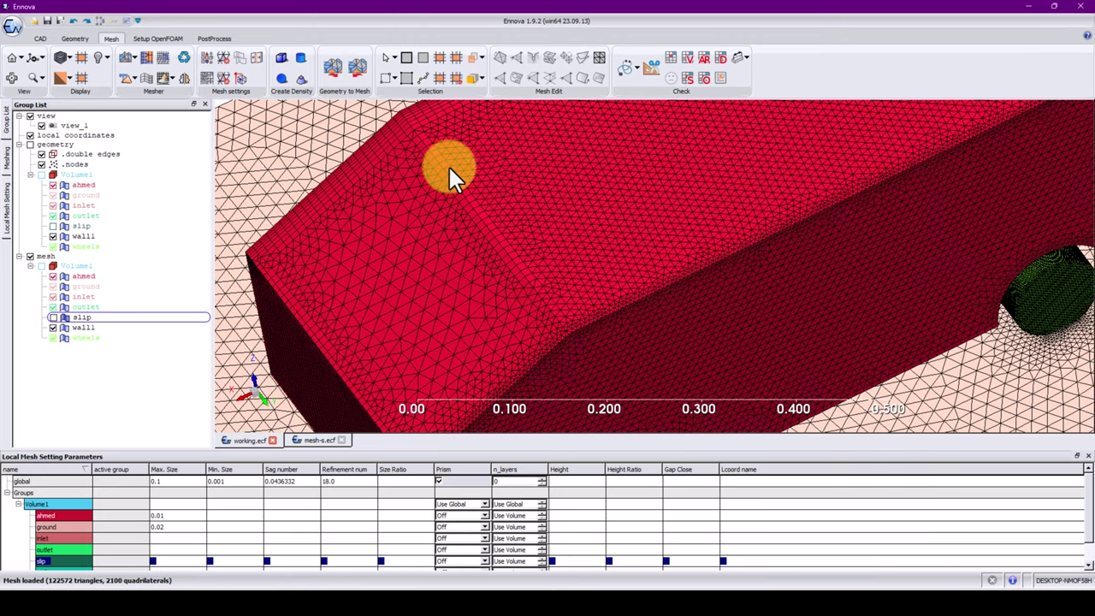
pyautogui.moveTo(426, 154); pyautogui.dragTo(412, 259)
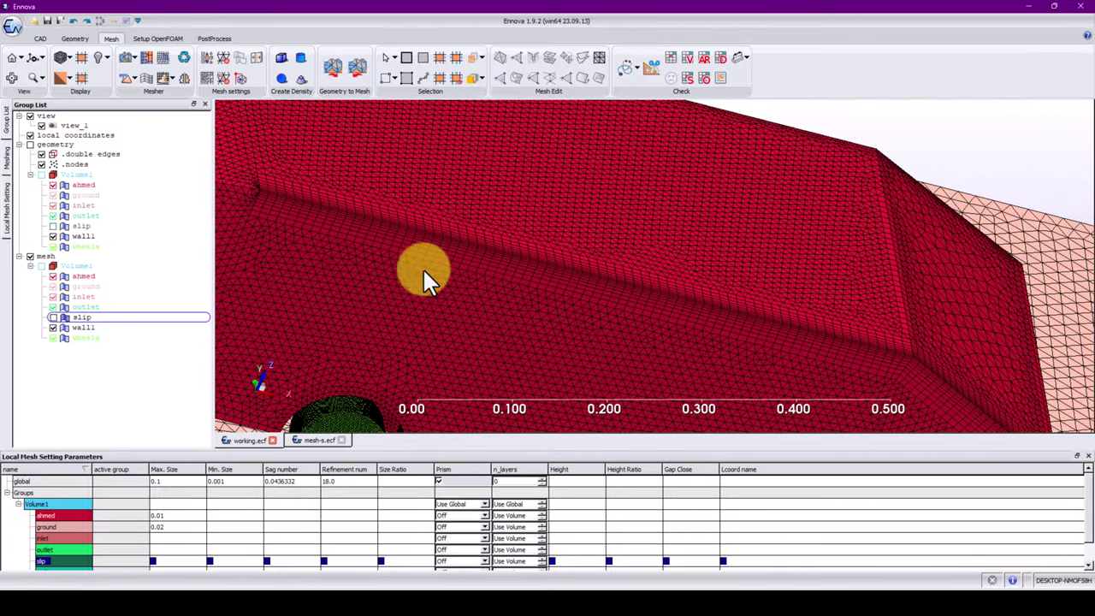
pyautogui.scroll(5, 424, 267)
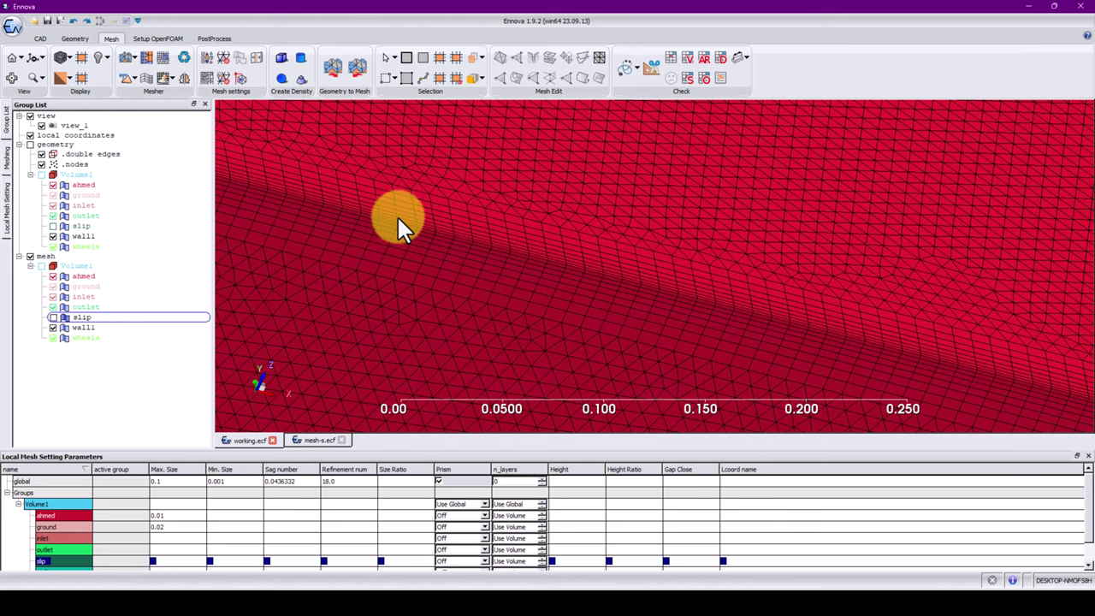
pyautogui.moveTo(399, 218); pyautogui.dragTo(451, 294)
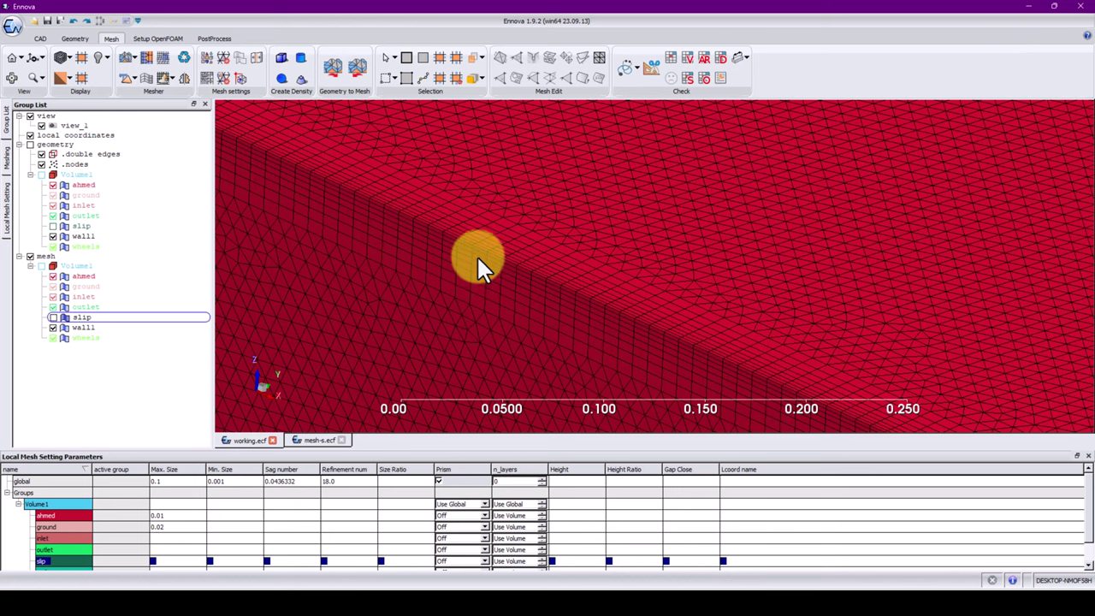
pyautogui.moveTo(475, 313); pyautogui.dragTo(361, 229)
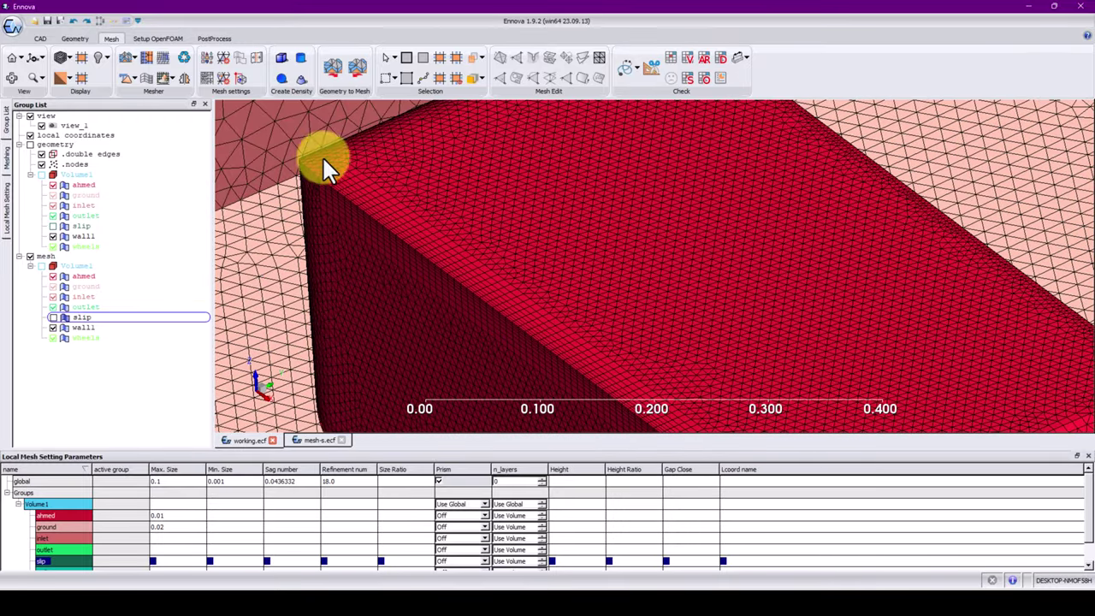
pyautogui.moveTo(599, 344); pyautogui.dragTo(410, 233)
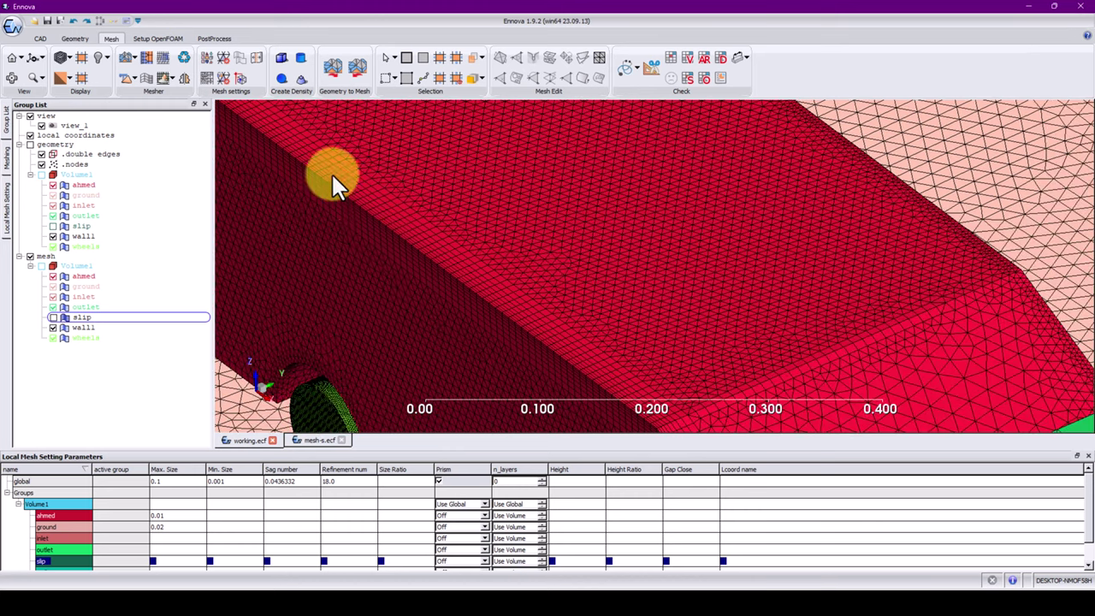
pyautogui.moveTo(401, 284); pyautogui.dragTo(568, 341)
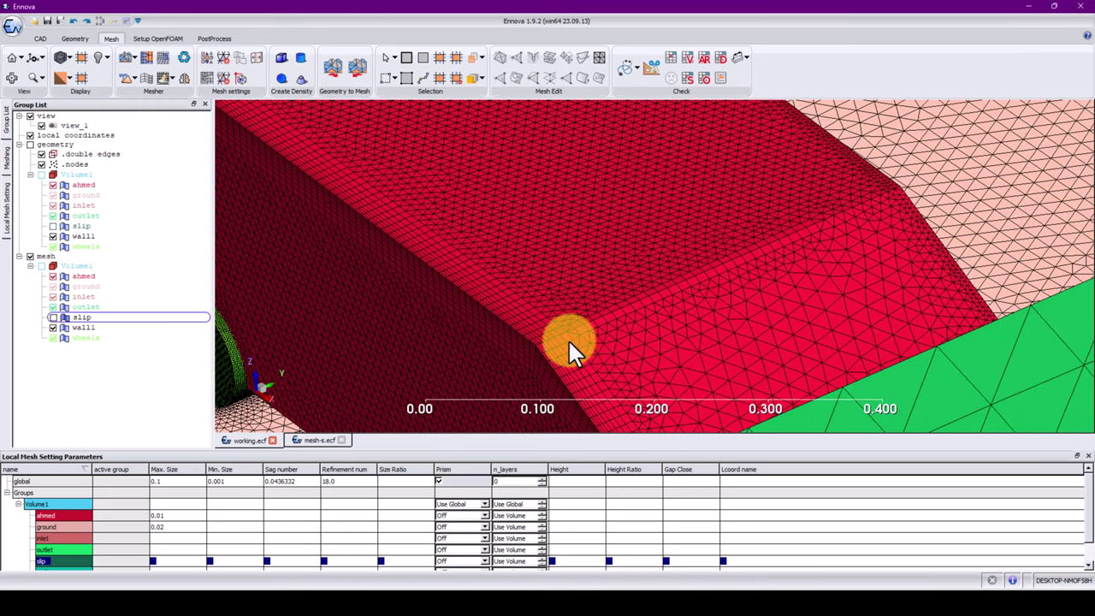
pyautogui.moveTo(676, 305); pyautogui.dragTo(753, 225)
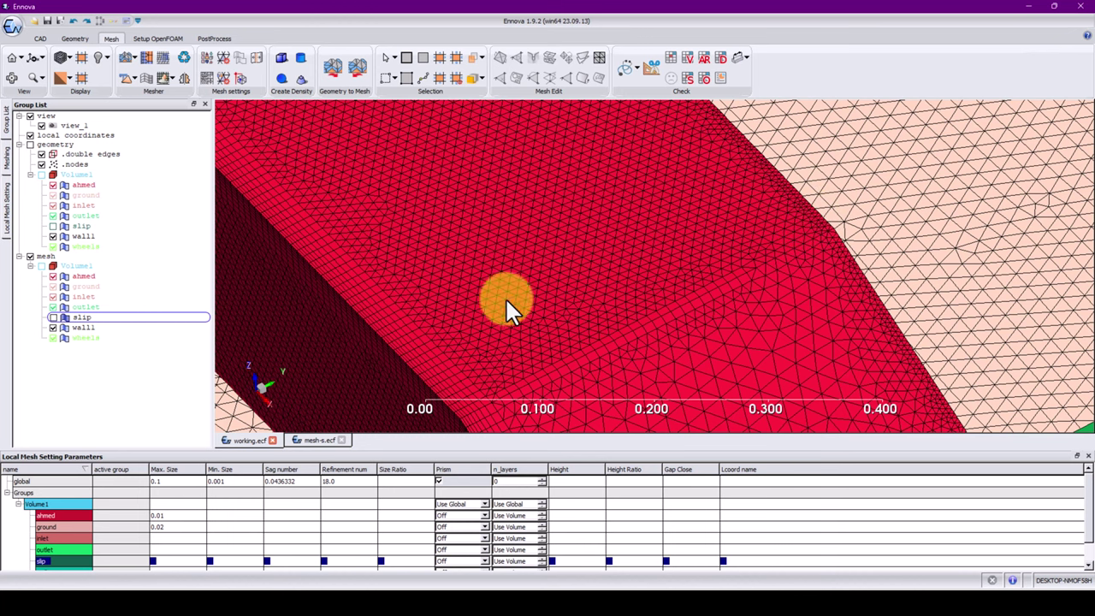
pyautogui.scroll(3, 398, 348)
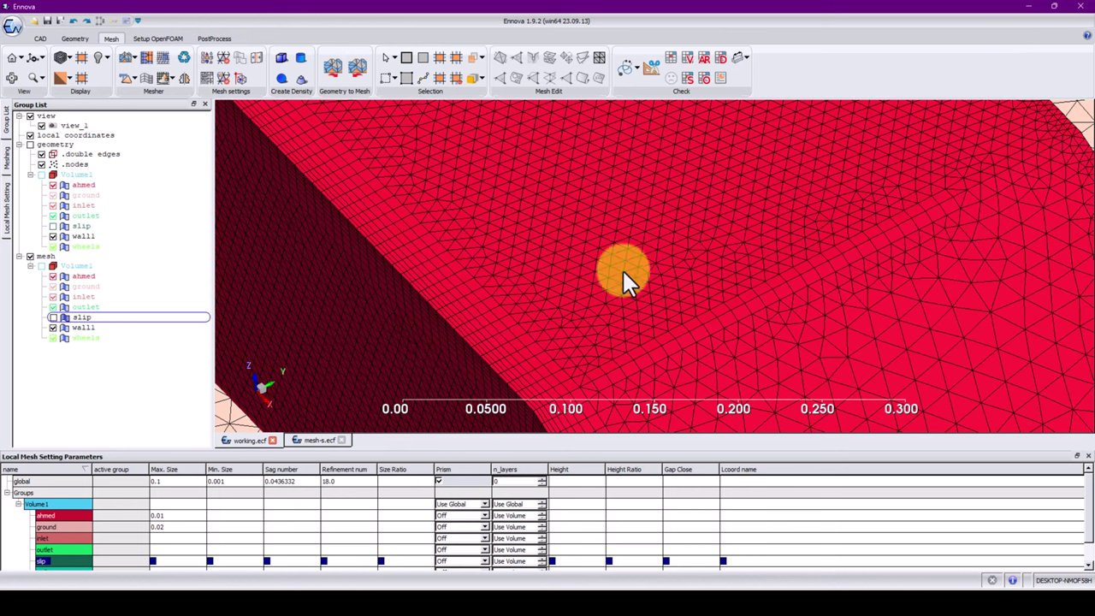
pyautogui.moveTo(624, 281); pyautogui.dragTo(670, 289)
pyautogui.moveTo(604, 250); pyautogui.dragTo(721, 284)
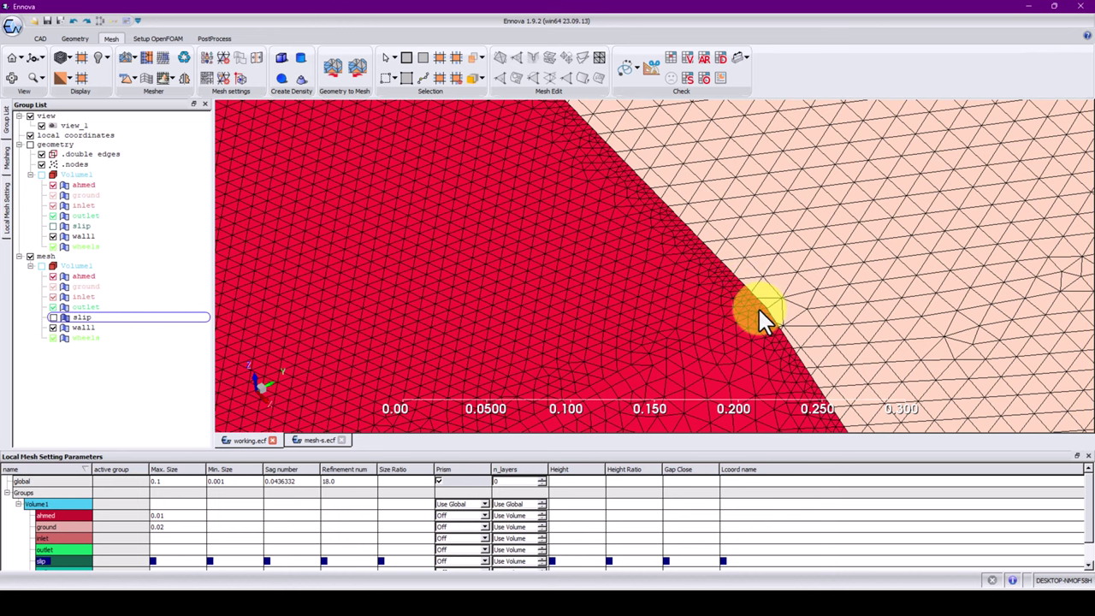
# Compare the edge layers from the body's front end to its rear slope, viewing the mesh from both sides
pyautogui.moveTo(552, 137); pyautogui.dragTo(446, 387)
pyautogui.moveTo(263, 208); pyautogui.dragTo(442, 178)
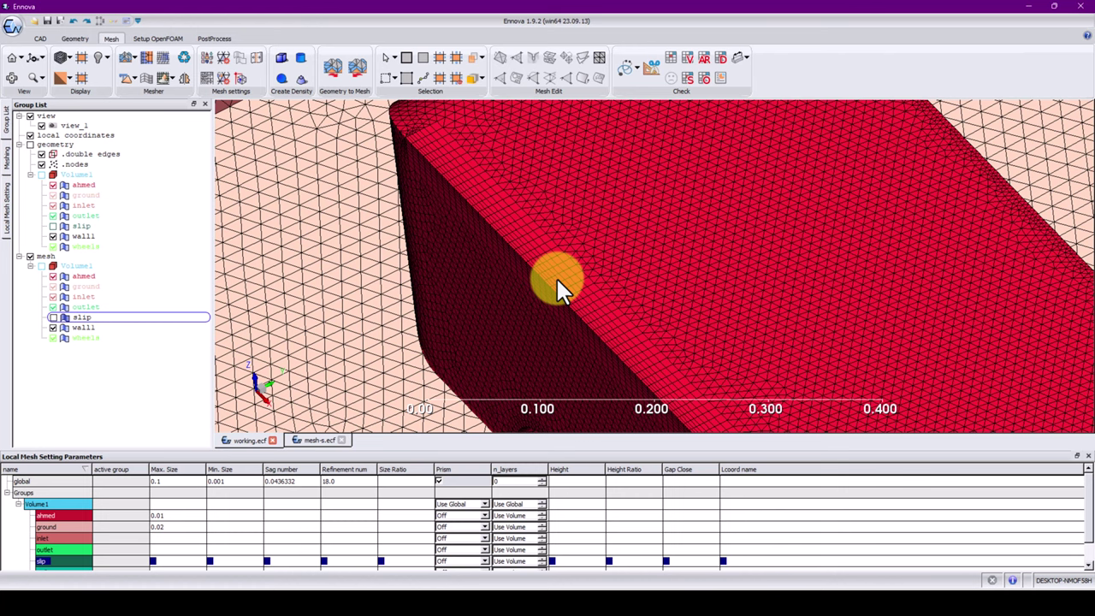
pyautogui.moveTo(557, 279); pyautogui.dragTo(396, 230, button='middle')
pyautogui.scroll(-3, 396, 231)
pyautogui.moveTo(663, 339); pyautogui.dragTo(465, 251, button='middle')
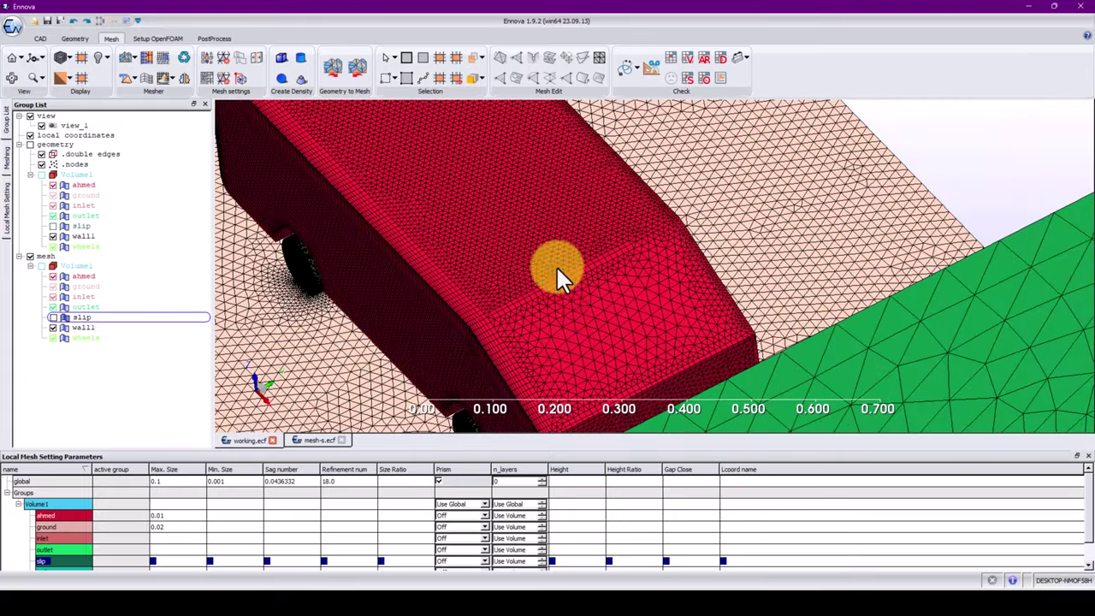
pyautogui.moveTo(557, 272); pyautogui.dragTo(773, 311, button='middle')
pyautogui.moveTo(656, 348); pyautogui.dragTo(637, 377, button='middle')
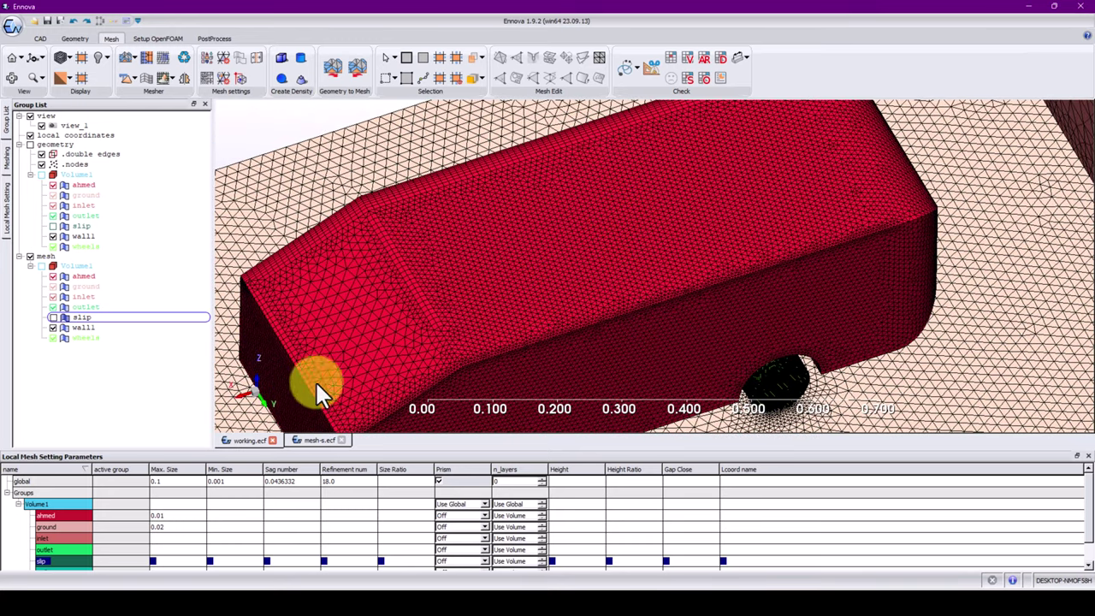
pyautogui.moveTo(317, 392); pyautogui.dragTo(505, 278, button='middle')
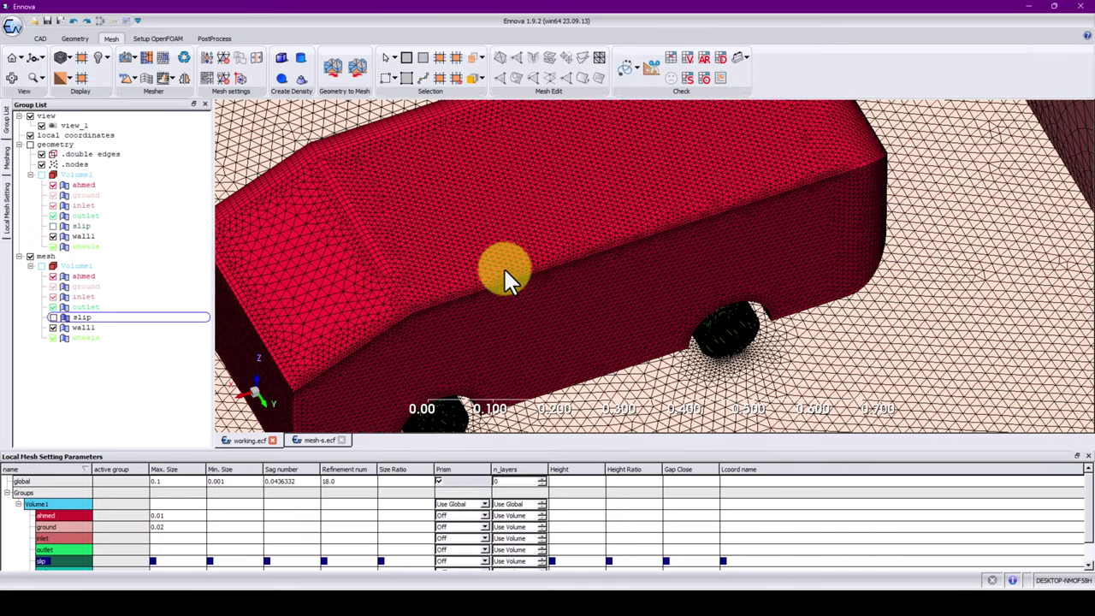
# Save the current geometry and surface mesh to the working.ecf file
pyautogui.click(48, 20)
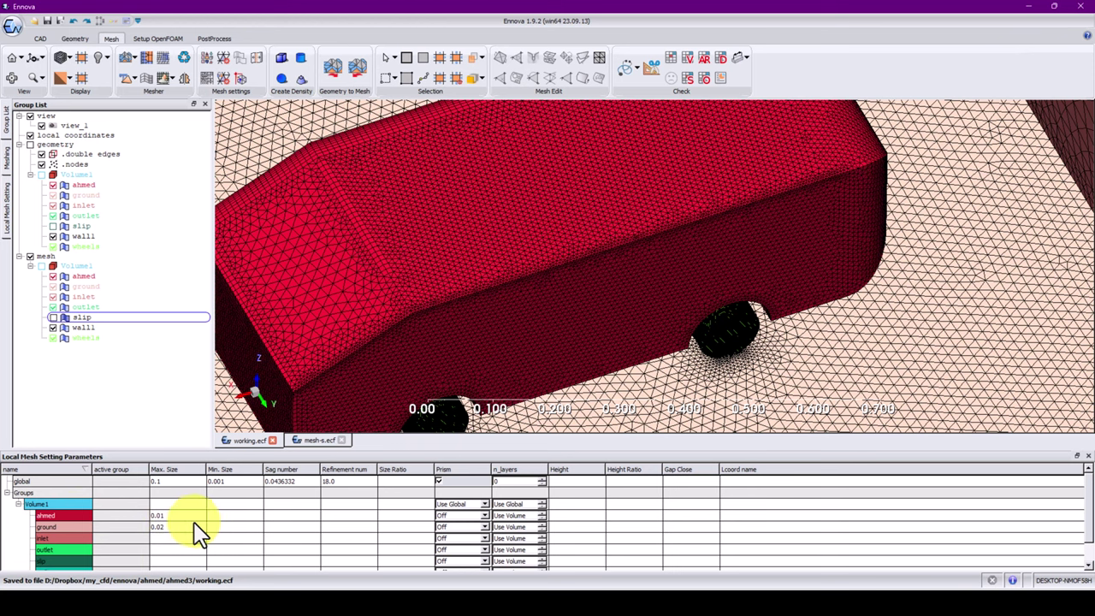
pyautogui.scroll(2, 443, 267)
pyautogui.scroll(-4, 455, 264)
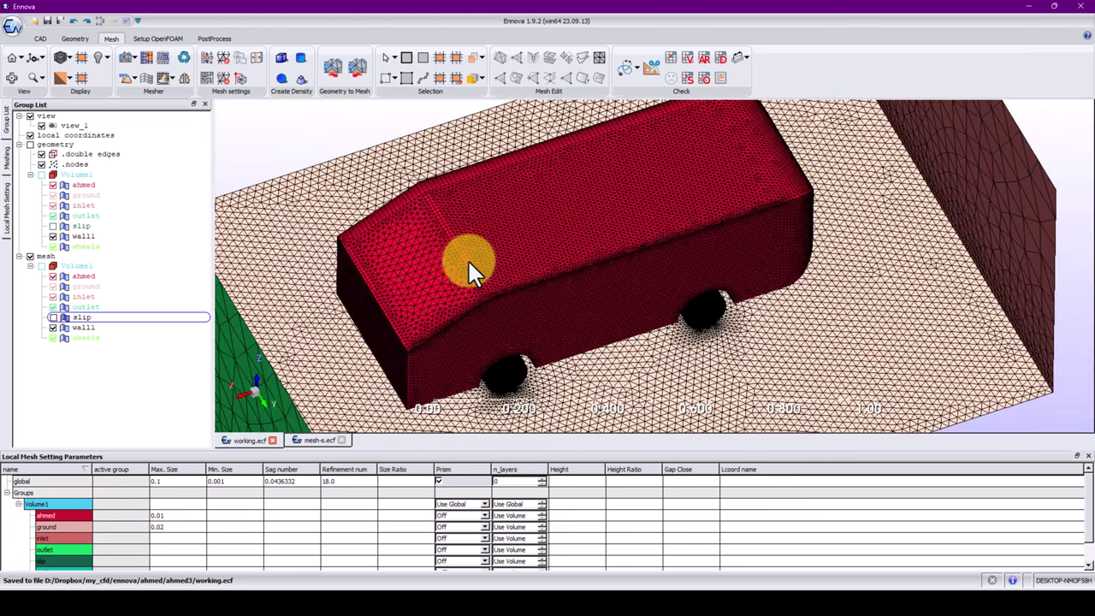
# Set the ahmed group's prism option to Use Volume with 5 layers
pyautogui.moveTo(467, 259); pyautogui.dragTo(477, 271)
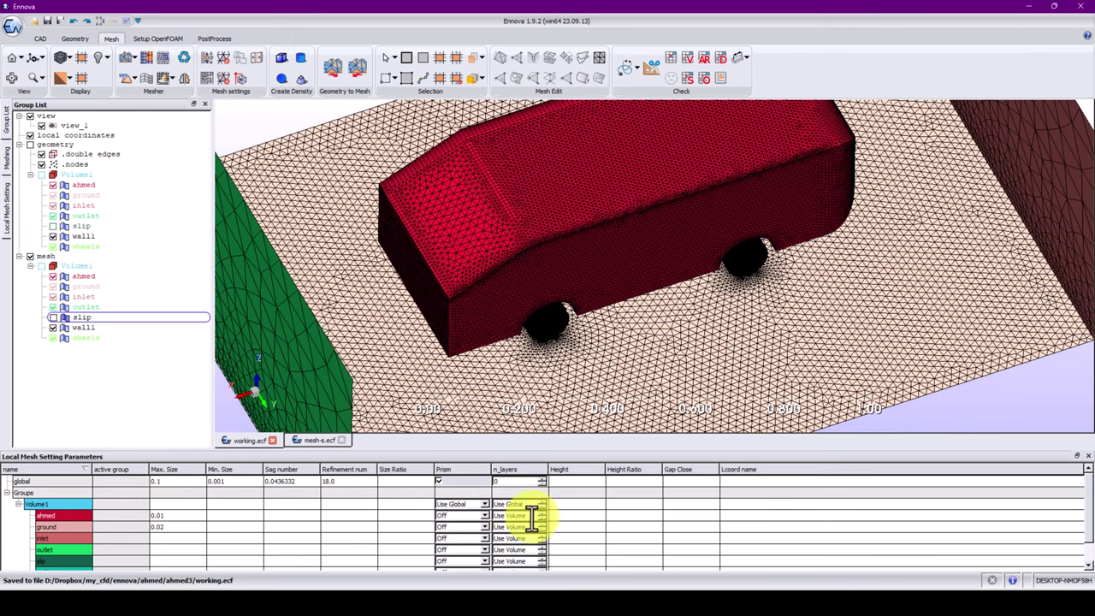
pyautogui.click(483, 515)
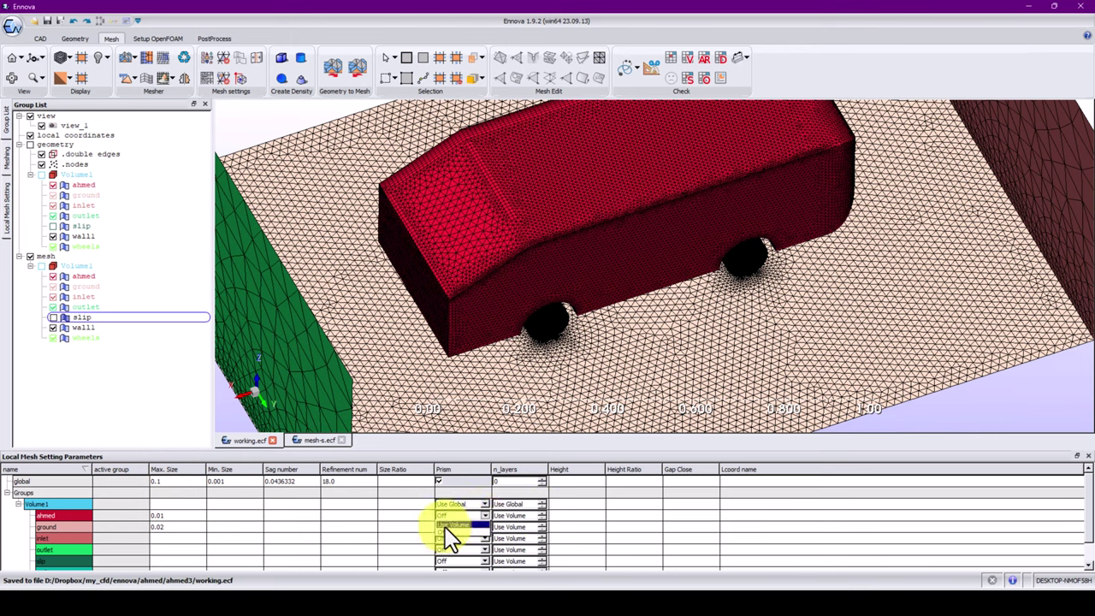
pyautogui.click(447, 538)
pyautogui.click(7, 224)
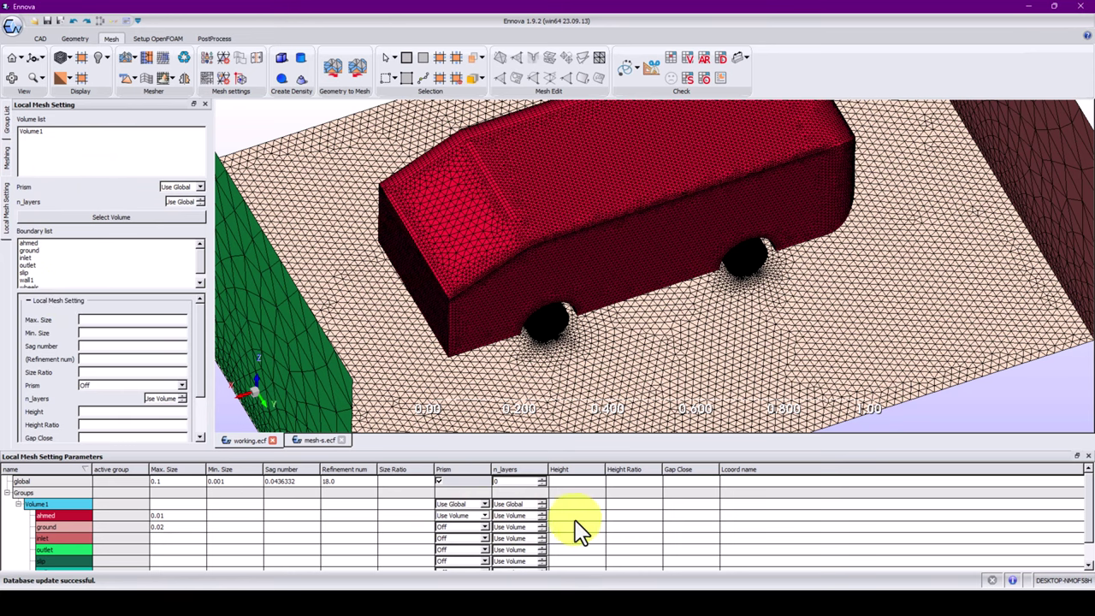
pyautogui.click(542, 515)
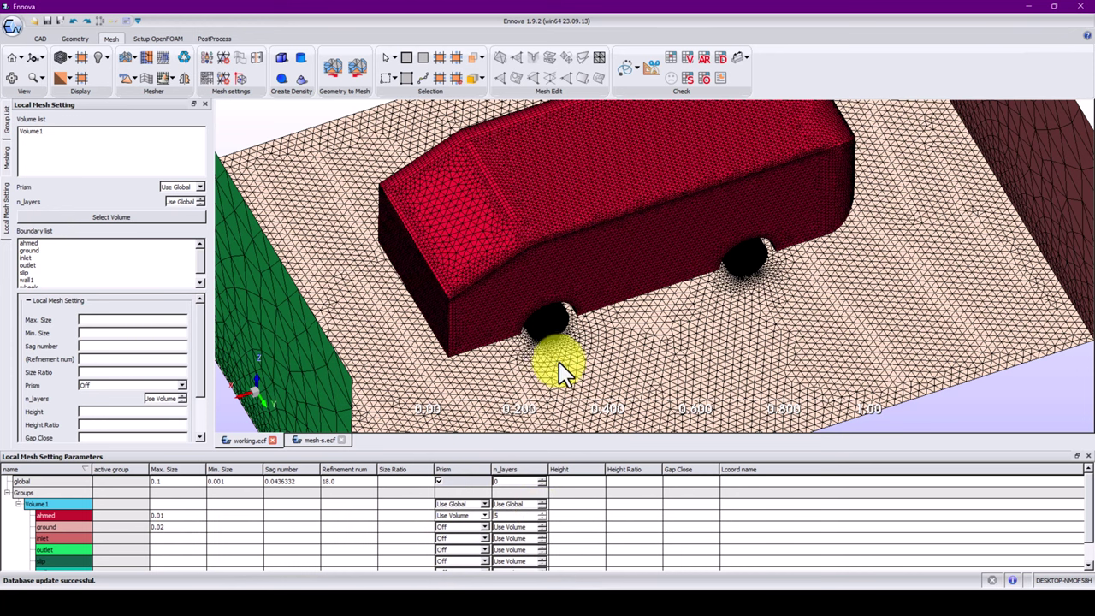
# Set the ahmed group's prism height to 0.001 and its number of layers to 6
pyautogui.moveTo(557, 362); pyautogui.dragTo(591, 479)
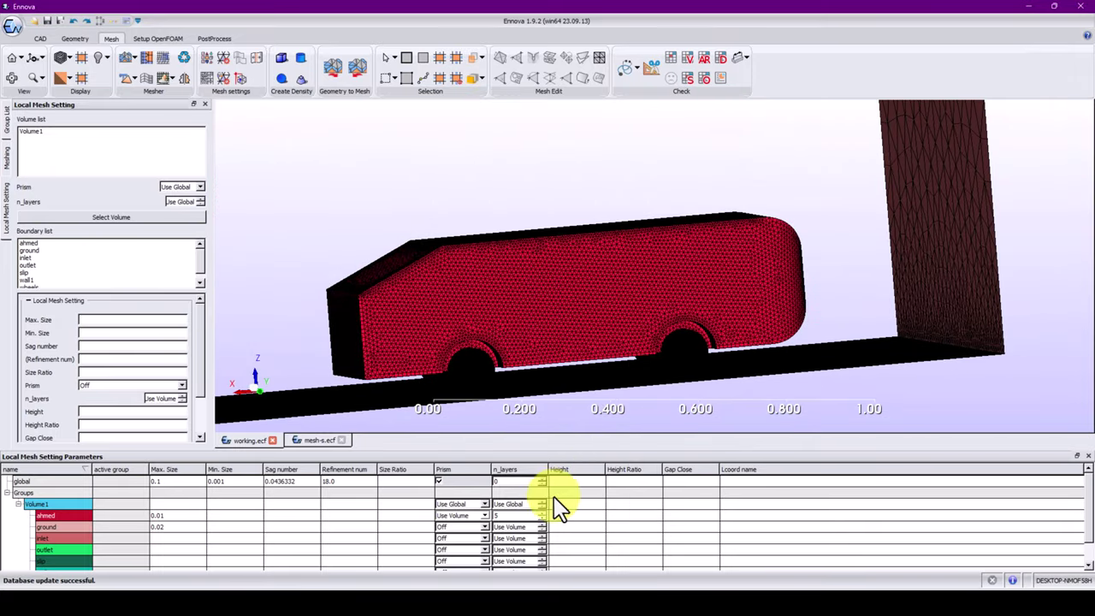
pyautogui.scroll(8, 547, 283)
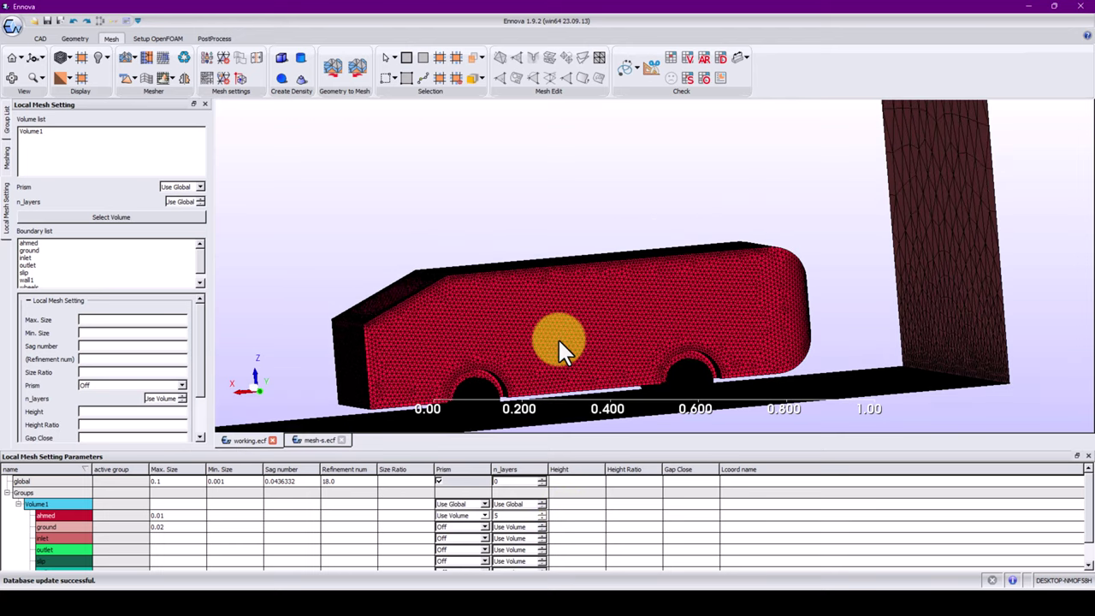
pyautogui.scroll(2, 563, 236)
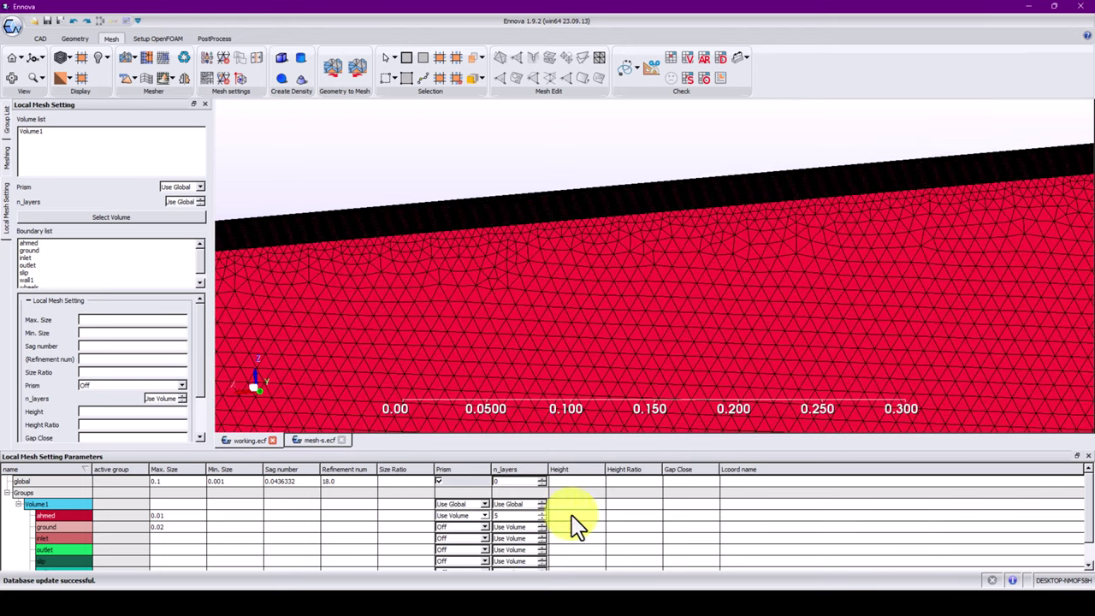
pyautogui.moveTo(488, 267); pyautogui.dragTo(570, 278)
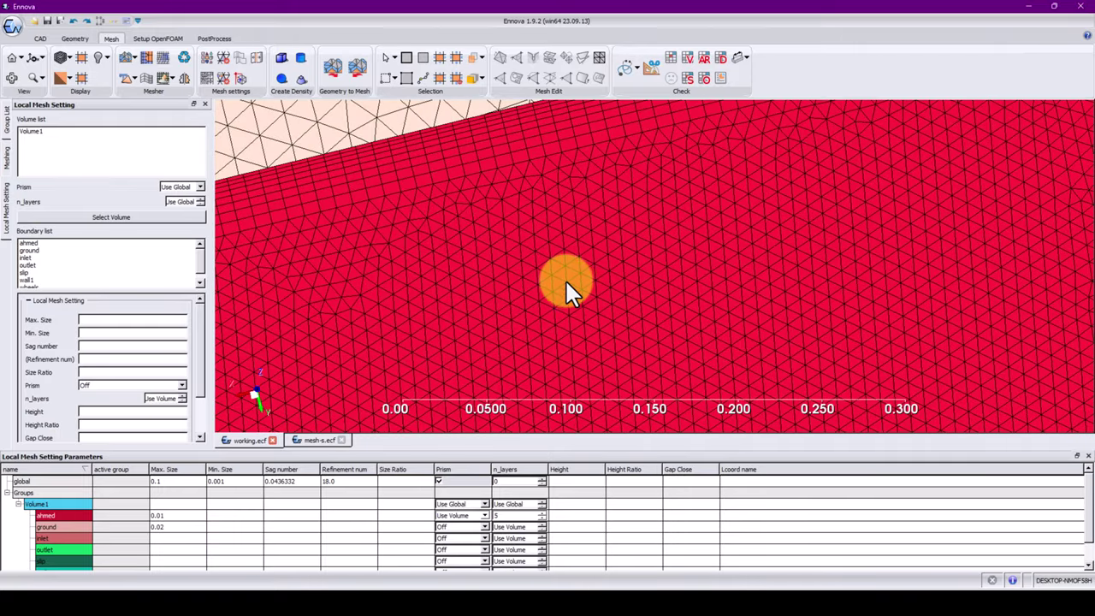
pyautogui.moveTo(538, 275); pyautogui.dragTo(529, 164)
pyautogui.scroll(-1, 529, 164)
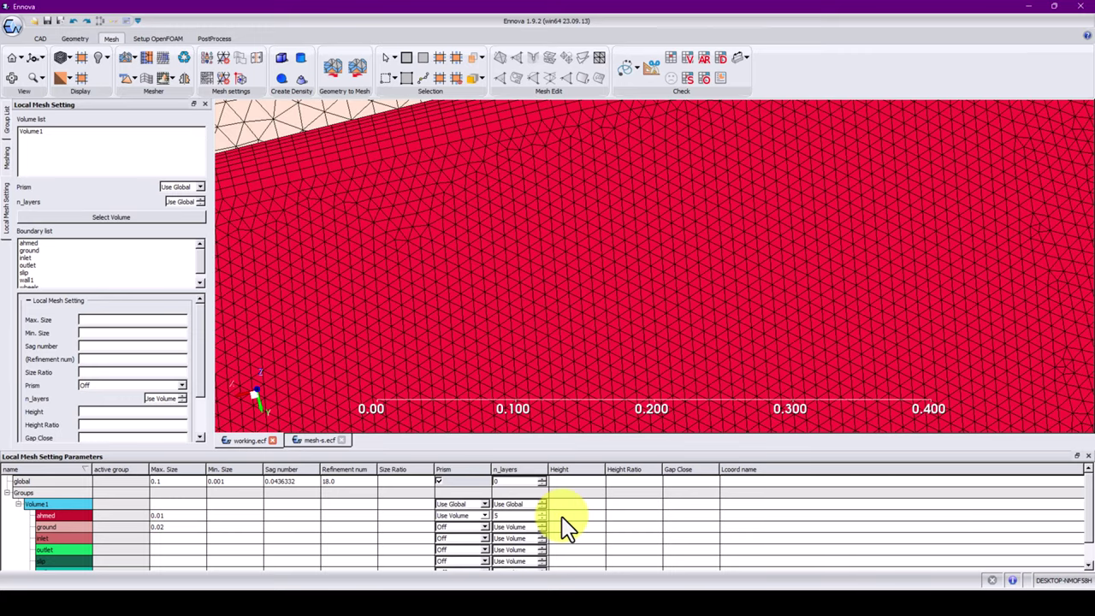
pyautogui.click(562, 517)
pyautogui.doubleClick(563, 516)
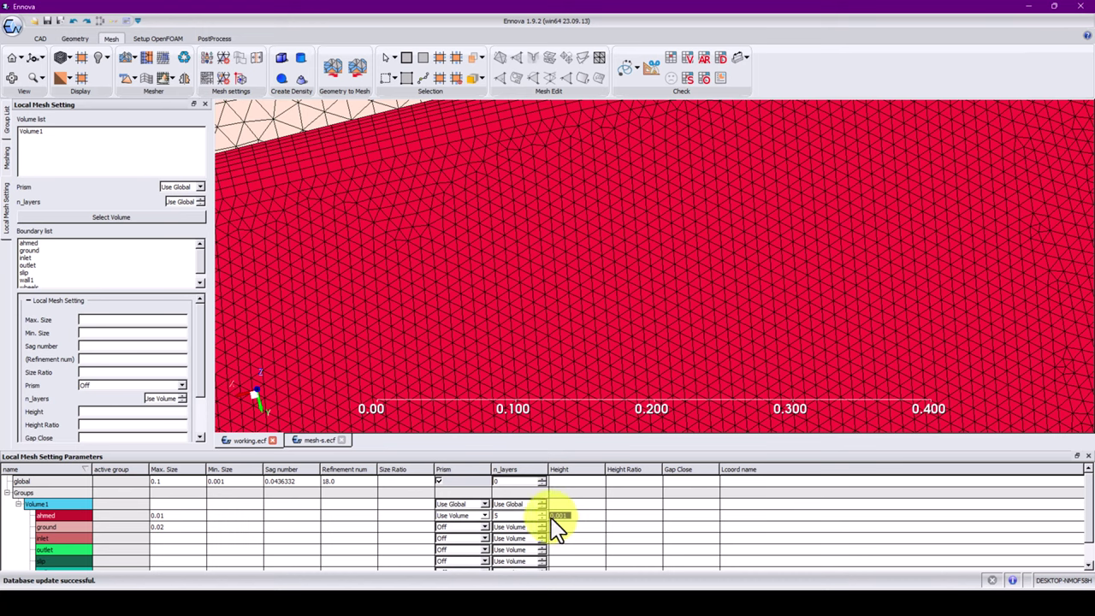
pyautogui.click(543, 513)
pyautogui.click(543, 513)
# Set the ground group's prism option to Use Volume with 3 layers
pyautogui.scroll(-1, 638, 539)
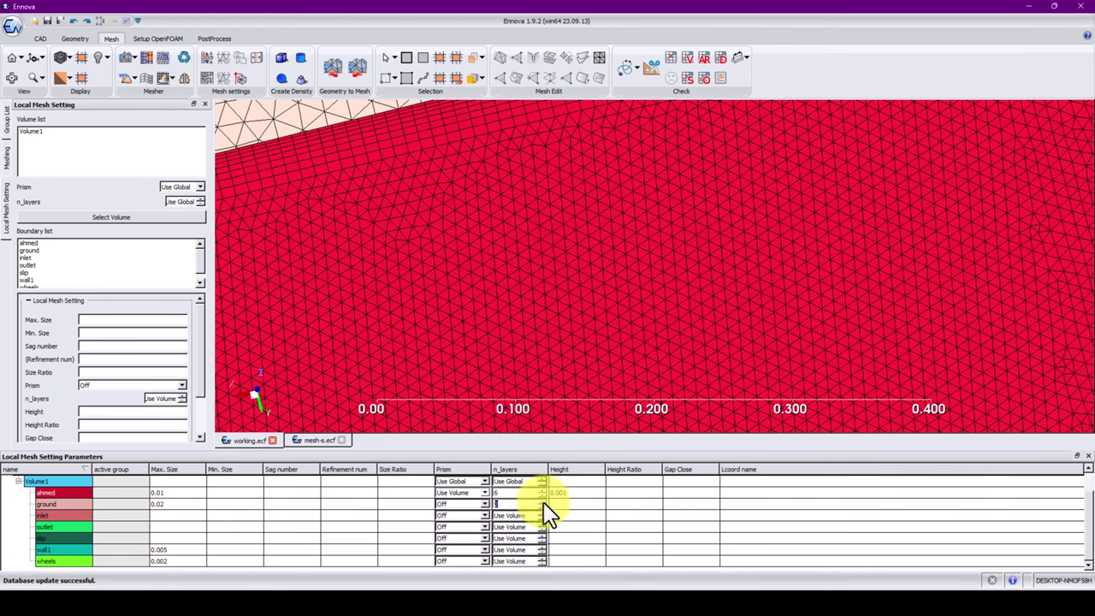
pyautogui.click(484, 504)
pyautogui.click(479, 512)
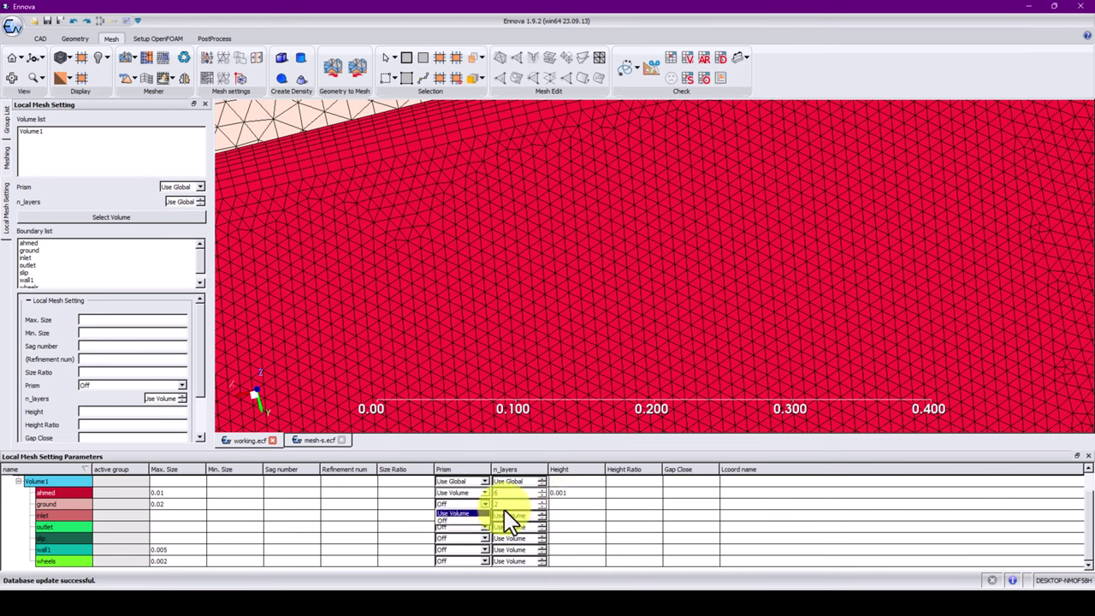
pyautogui.write('3')
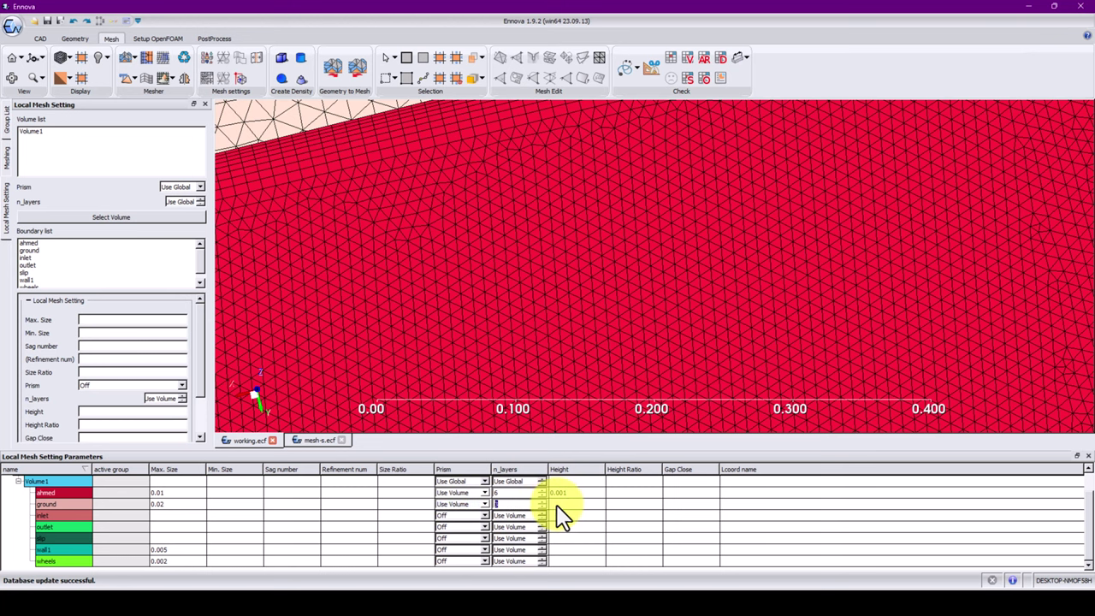
pyautogui.click(635, 389)
# Generate the prism layer mesh from the surface mesh and hide the mesh of the slip group
pyautogui.scroll(-3, 599, 303)
pyautogui.scroll(-5, 599, 302)
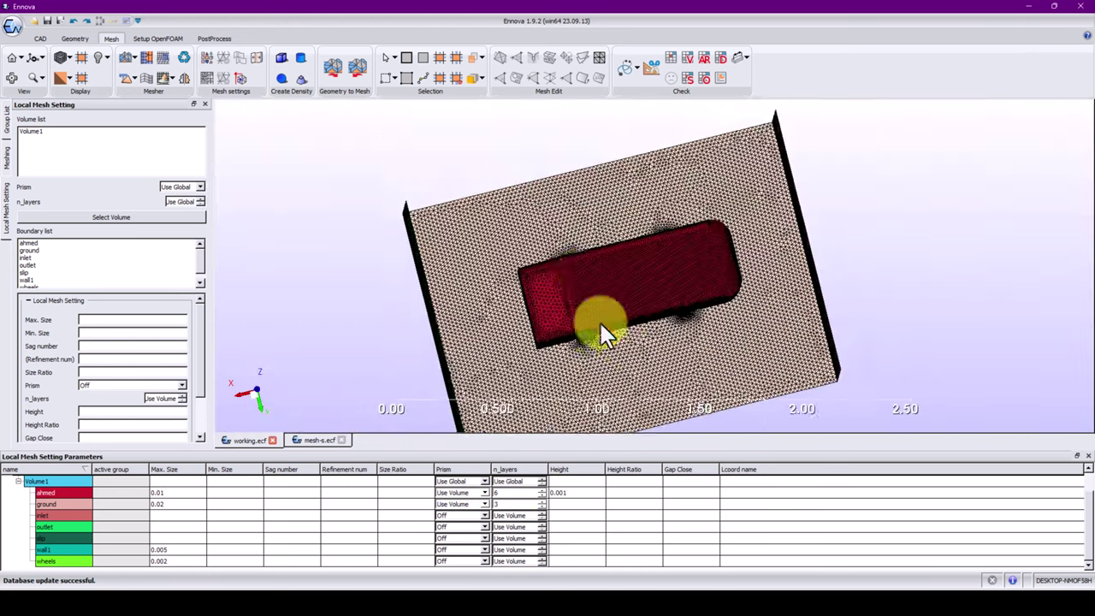
pyautogui.moveTo(599, 320); pyautogui.dragTo(557, 302, button='middle')
pyautogui.scroll(10, 557, 308)
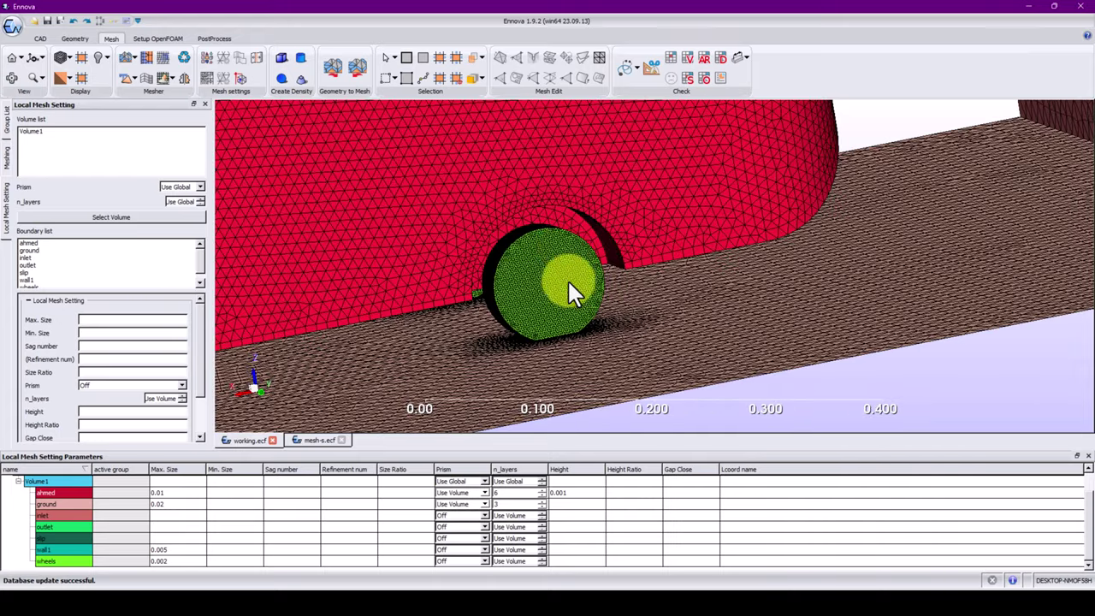
pyautogui.moveTo(568, 281); pyautogui.dragTo(504, 352)
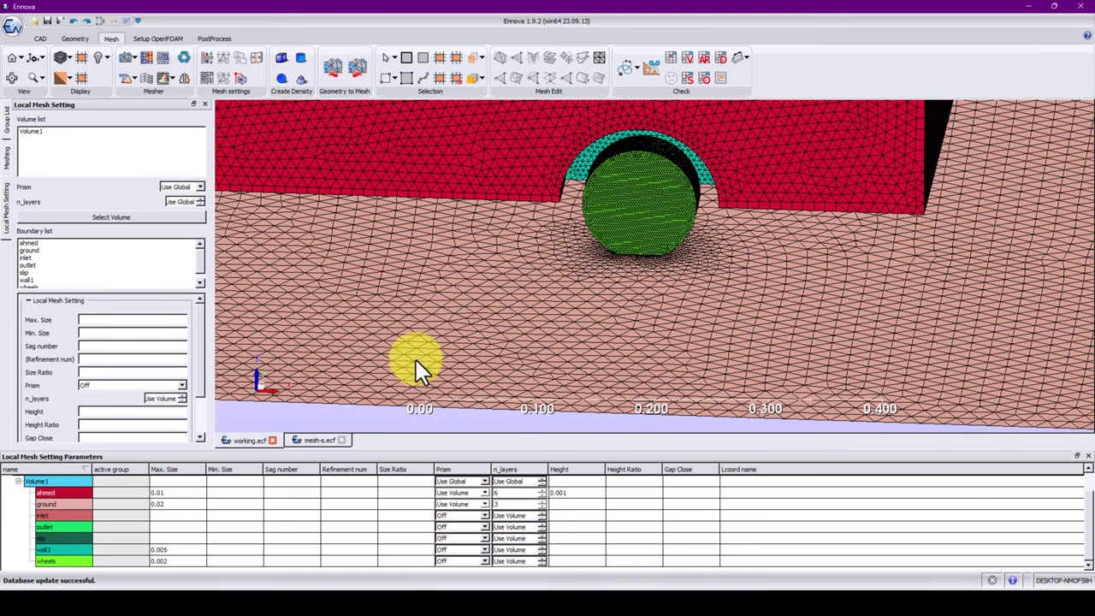
pyautogui.click(146, 82)
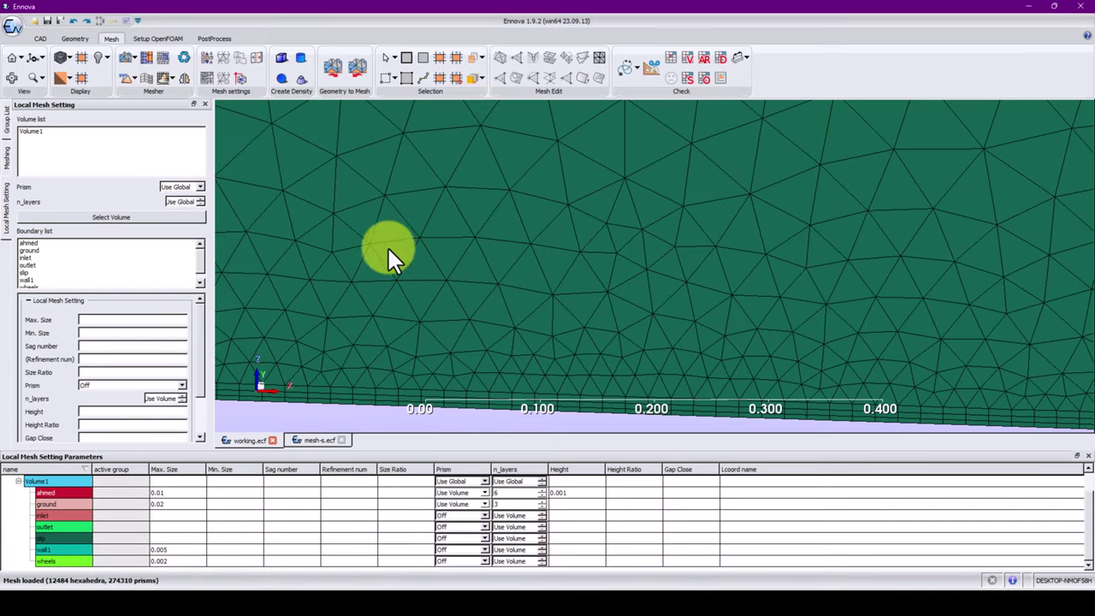
pyautogui.click(8, 121)
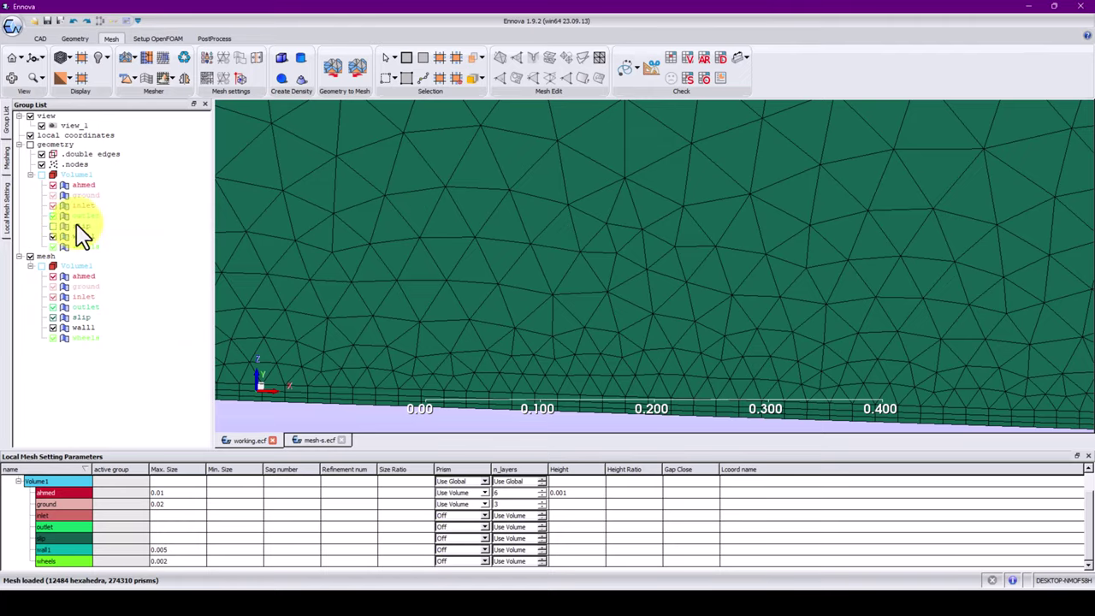
pyautogui.click(54, 319)
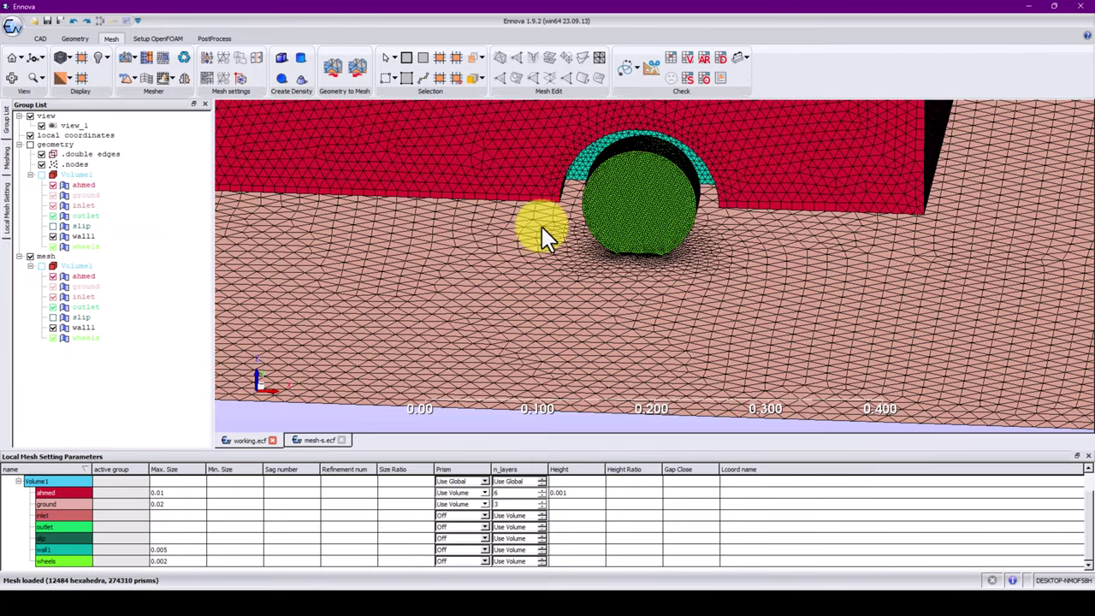
# Examine the layered mesh where the wheel meets the ground and along the side of the body
pyautogui.scroll(-2, 605, 226)
pyautogui.scroll(5, 653, 263)
pyautogui.scroll(5, 666, 256)
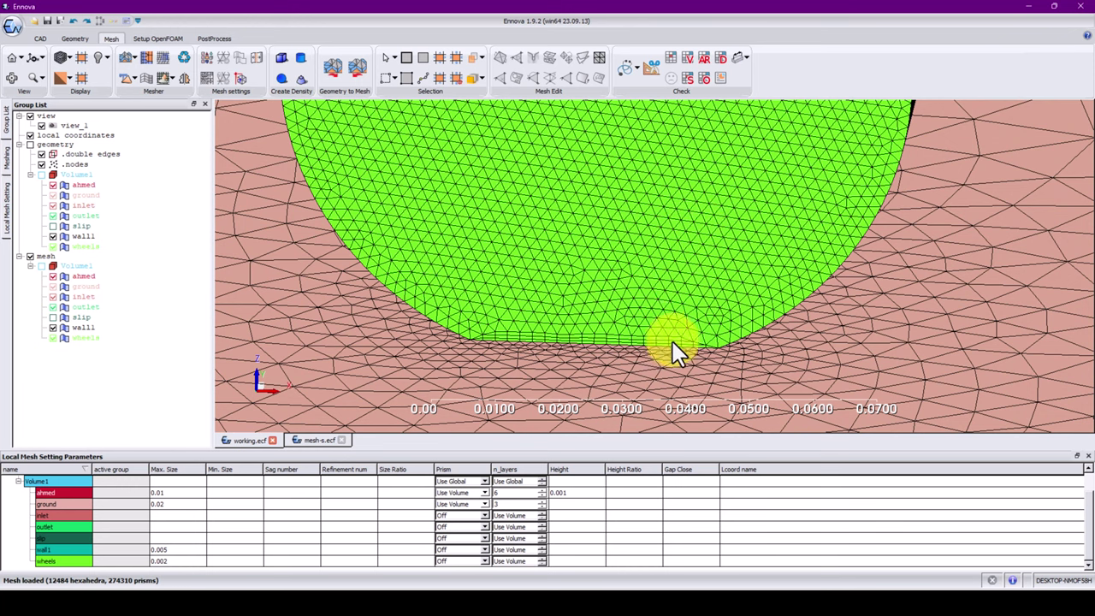
pyautogui.scroll(2, 548, 353)
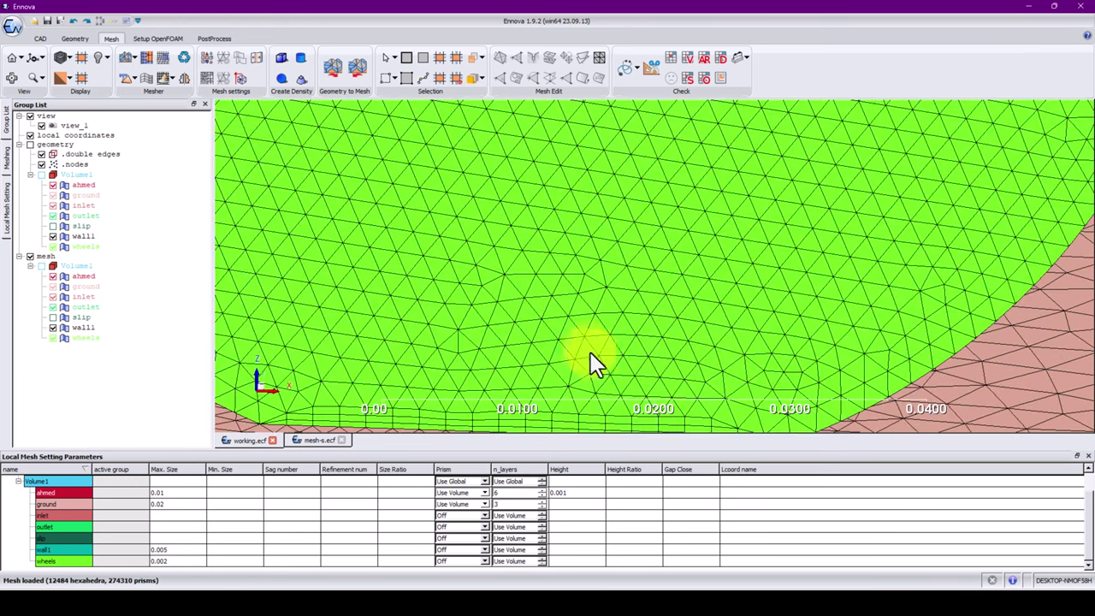
pyautogui.scroll(-5, 642, 176)
pyautogui.scroll(-8, 590, 184)
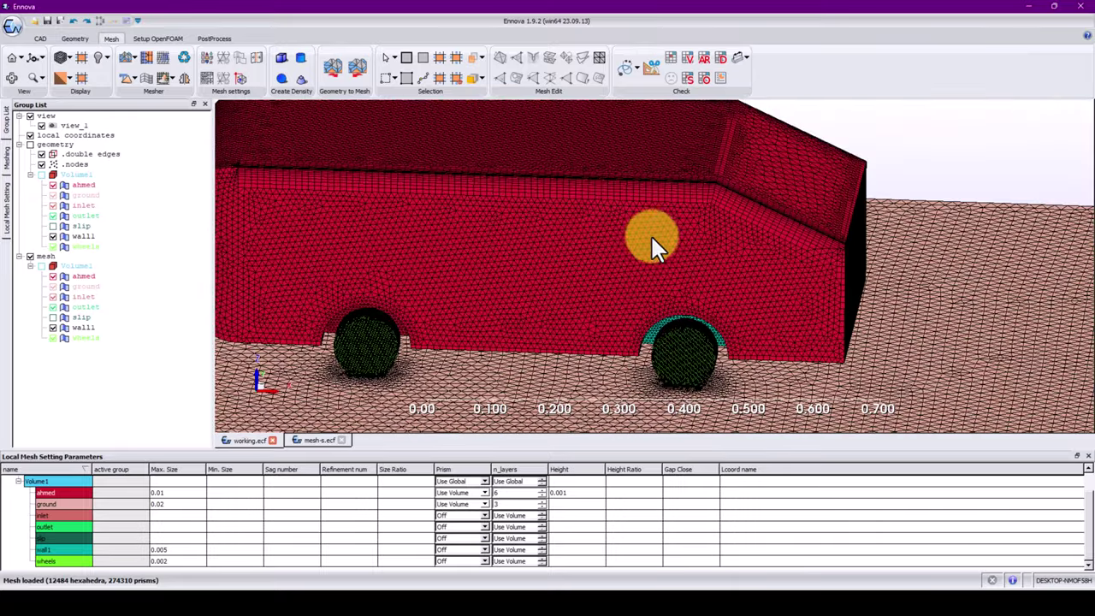
pyautogui.moveTo(651, 240); pyautogui.dragTo(549, 275, button='middle')
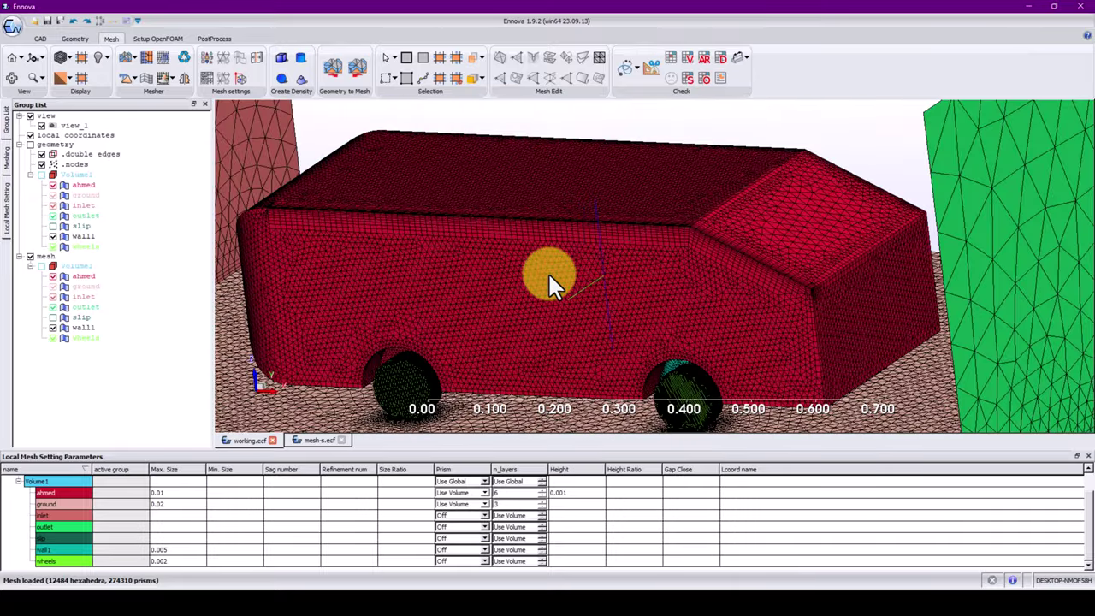
# Extract the mesh on an X-normal cut plane at X 0.268239 and turn off all of the plane's drawing aids
pyautogui.click(651, 72)
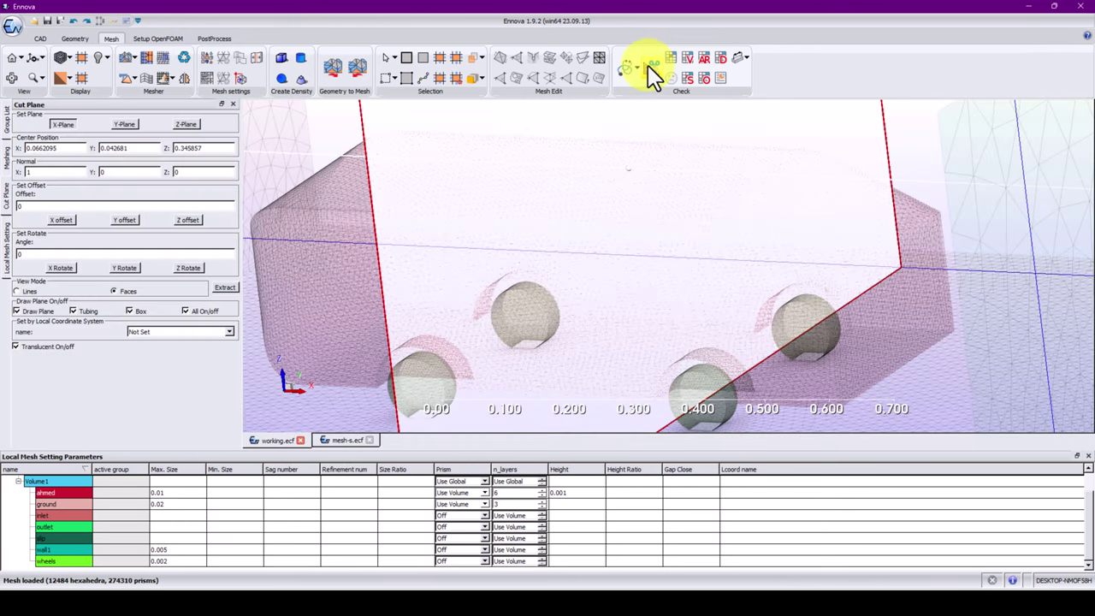
pyautogui.scroll(-5, 801, 350)
pyautogui.moveTo(834, 384); pyautogui.dragTo(882, 366, button='middle')
pyautogui.moveTo(659, 299); pyautogui.dragTo(711, 295)
pyautogui.moveTo(610, 326); pyautogui.dragTo(376, 318)
pyautogui.click(224, 287)
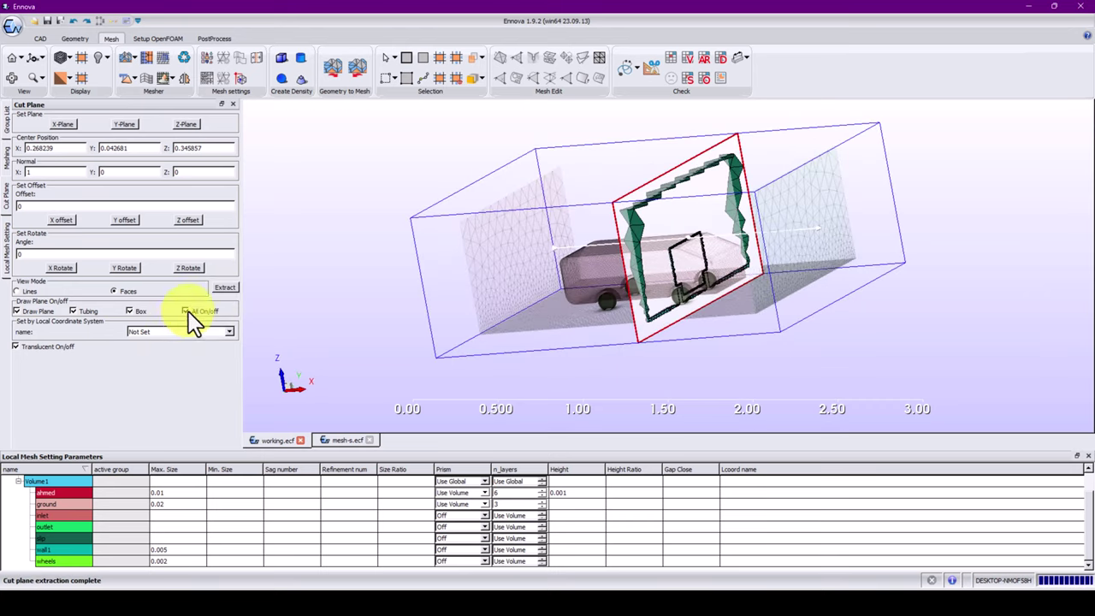
pyautogui.click(186, 311)
pyautogui.click(44, 349)
pyautogui.click(44, 349)
# Examine the extracted prism layers around the body's cross-section, including the upper corners and along the roof
pyautogui.moveTo(591, 320); pyautogui.dragTo(452, 258)
pyautogui.scroll(3, 742, 315)
pyautogui.scroll(8, 742, 318)
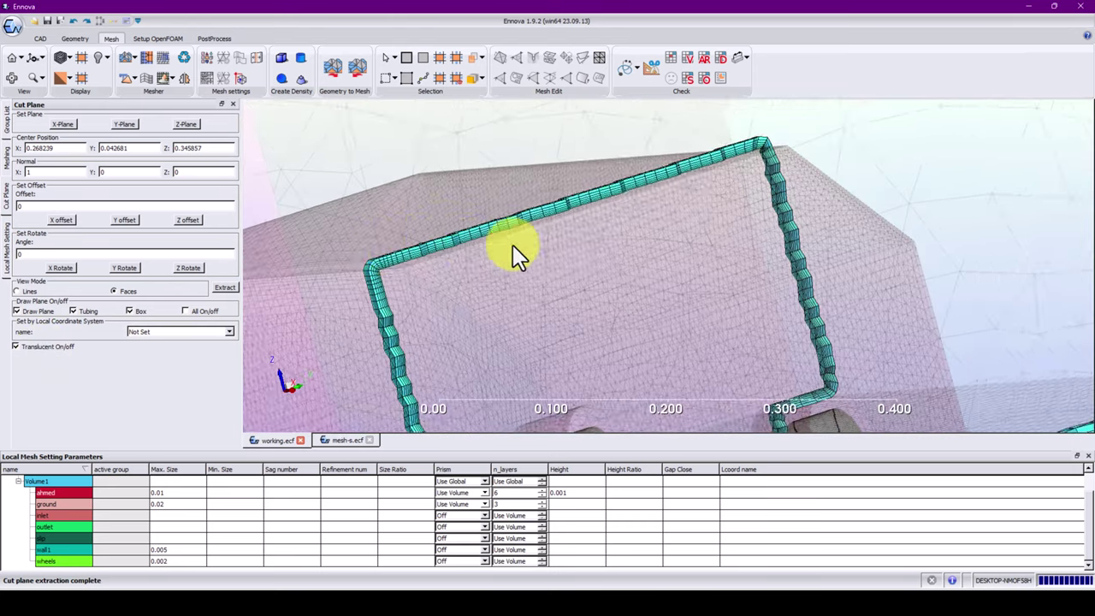
pyautogui.moveTo(553, 246); pyautogui.dragTo(515, 245)
pyautogui.moveTo(696, 279); pyautogui.dragTo(602, 242, button='middle')
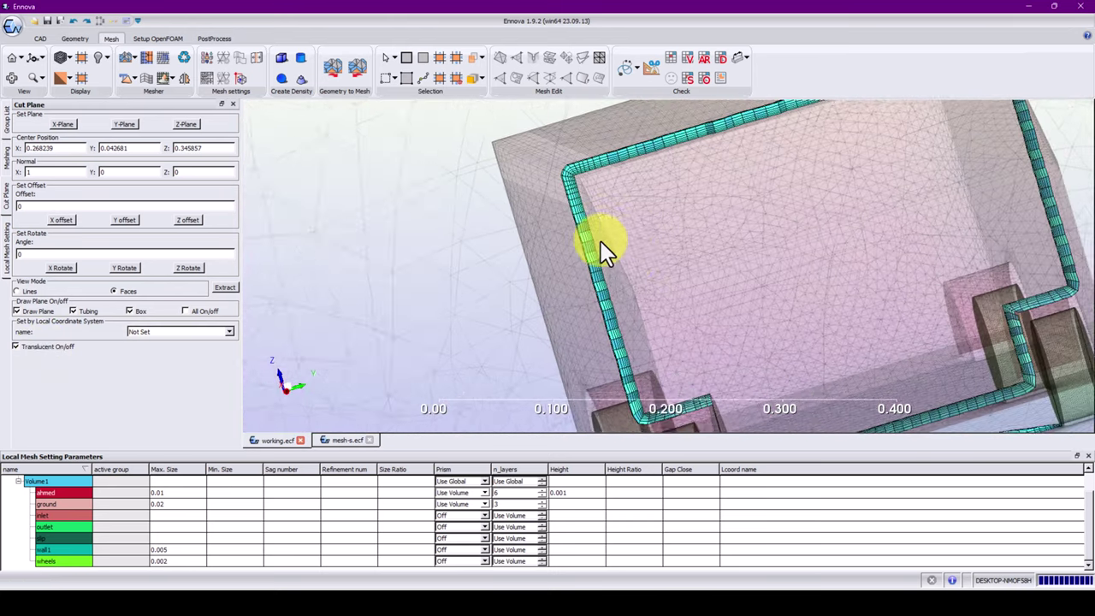
pyautogui.scroll(3, 518, 163)
pyautogui.moveTo(518, 164); pyautogui.dragTo(541, 288, button='middle')
pyautogui.scroll(1, 541, 289)
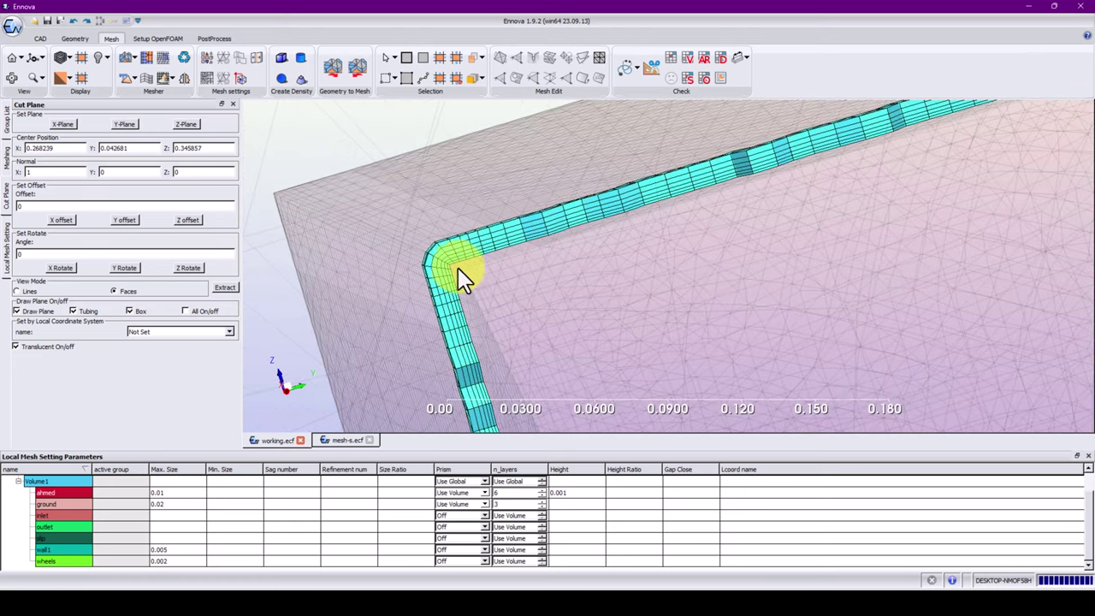
pyautogui.moveTo(420, 233)
pyautogui.mouseDown()
pyautogui.moveTo(442, 203)
pyautogui.moveTo(350, 325)
pyautogui.moveTo(268, 334)
pyautogui.moveTo(422, 218)
pyautogui.mouseUp()
pyautogui.moveTo(452, 234); pyautogui.dragTo(816, 169, button='middle')
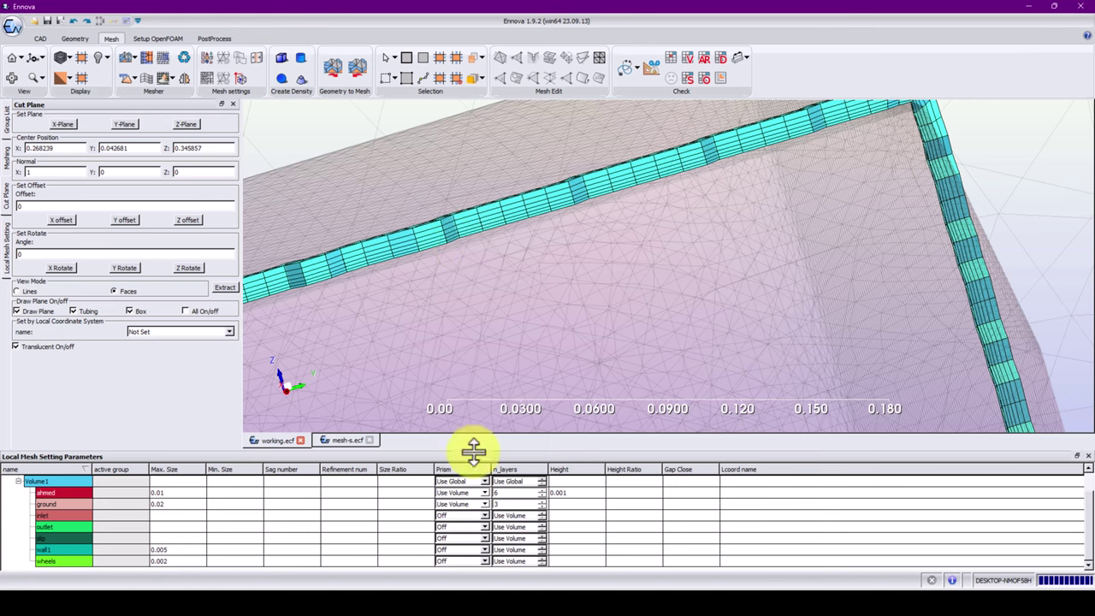
pyautogui.click(506, 500)
pyautogui.scroll(4, 457, 301)
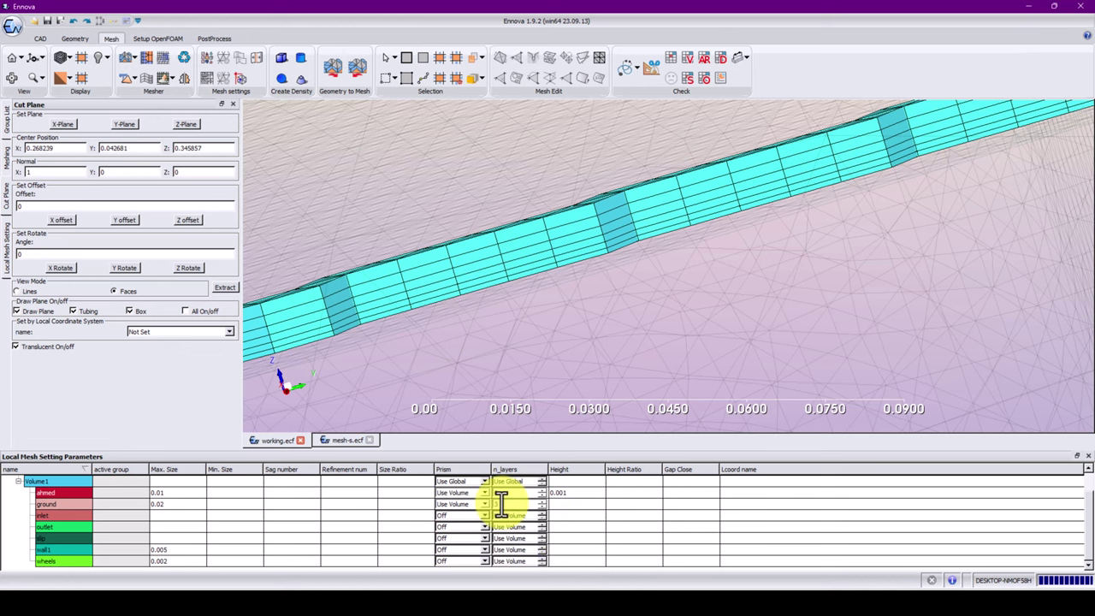
pyautogui.scroll(-6, 475, 321)
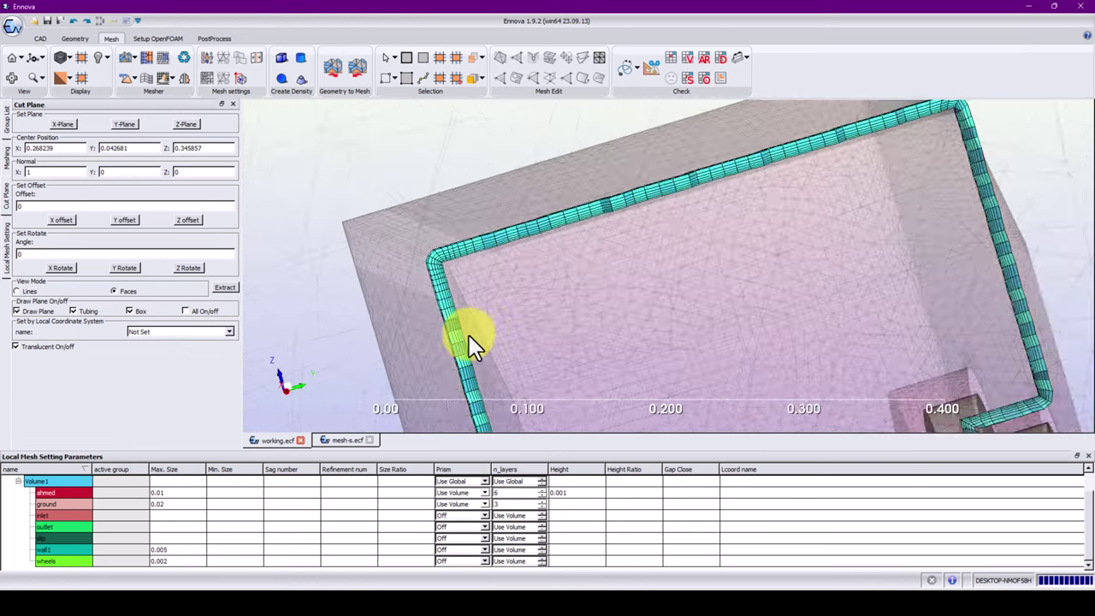
# Examine the prism layers around the wheel arch and underbody, and along the ground from the wheel contact to the domain side
pyautogui.moveTo(468, 338); pyautogui.dragTo(494, 173, button='middle')
pyautogui.moveTo(601, 310); pyautogui.dragTo(550, 112, button='middle')
pyautogui.scroll(2, 552, 224)
pyautogui.moveTo(599, 186)
pyautogui.mouseDown(button='middle')
pyautogui.moveTo(566, 246)
pyautogui.moveTo(855, 193)
pyautogui.mouseUp(button='middle')
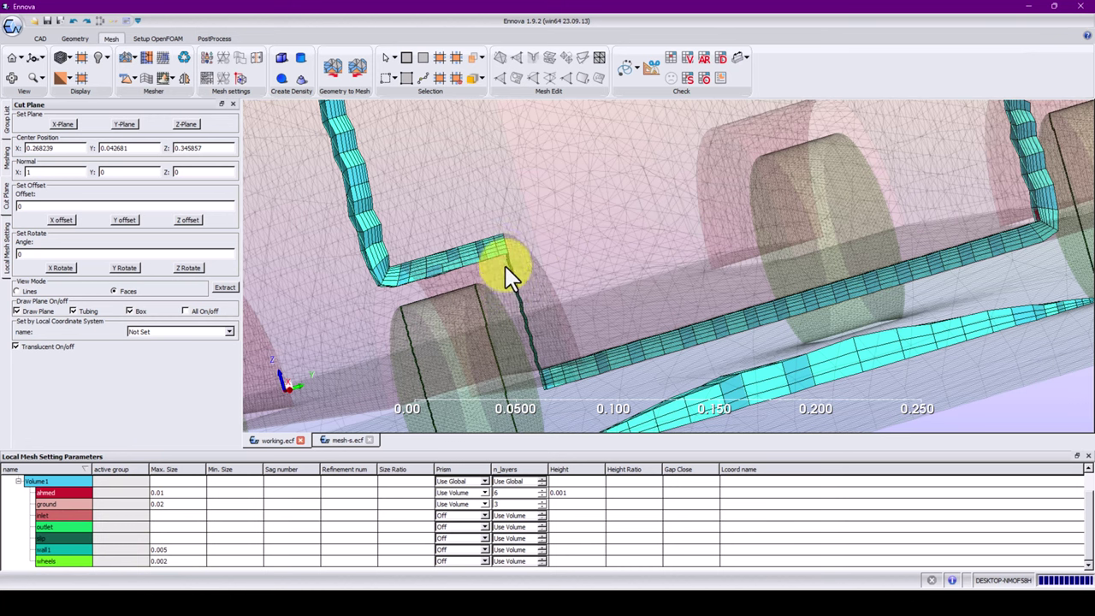
pyautogui.moveTo(550, 361); pyautogui.dragTo(535, 372)
pyautogui.moveTo(513, 296); pyautogui.dragTo(744, 259)
pyautogui.scroll(-5, 508, 300)
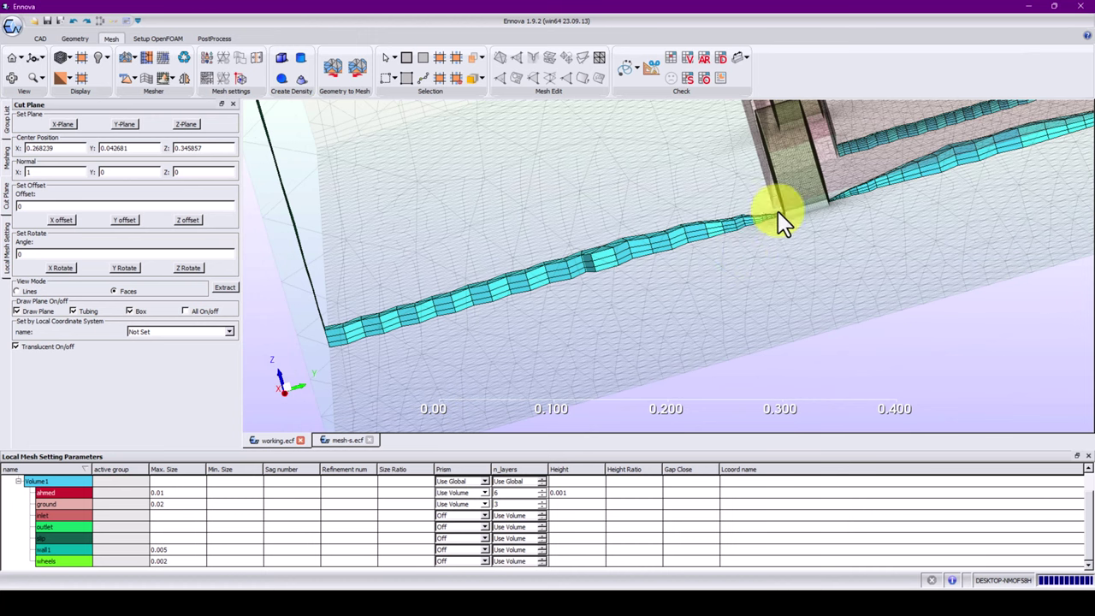
pyautogui.scroll(2, 796, 220)
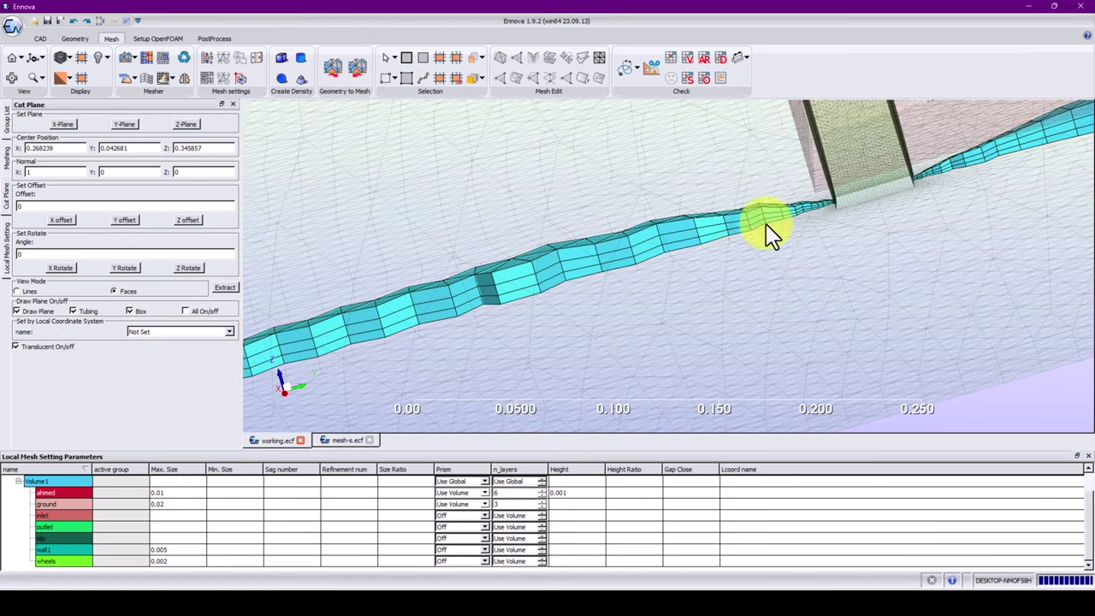
pyautogui.scroll(-6, 553, 278)
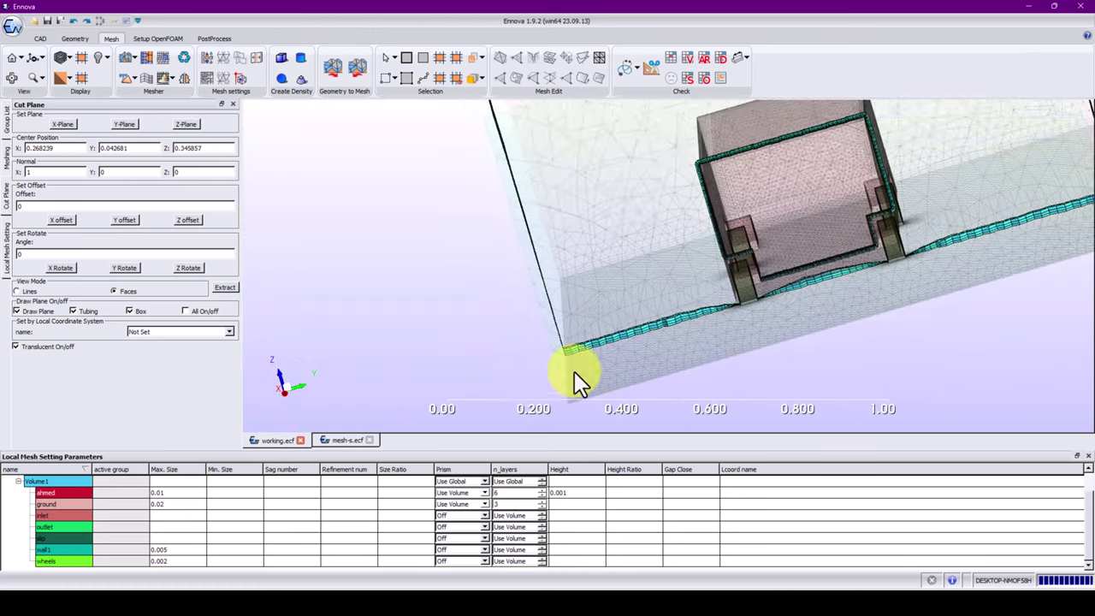
# Move the cut plane to X -0.238192 through the front wheels, extract the mesh there, and turn off all of its drawing aids
pyautogui.moveTo(574, 371); pyautogui.dragTo(293, 311)
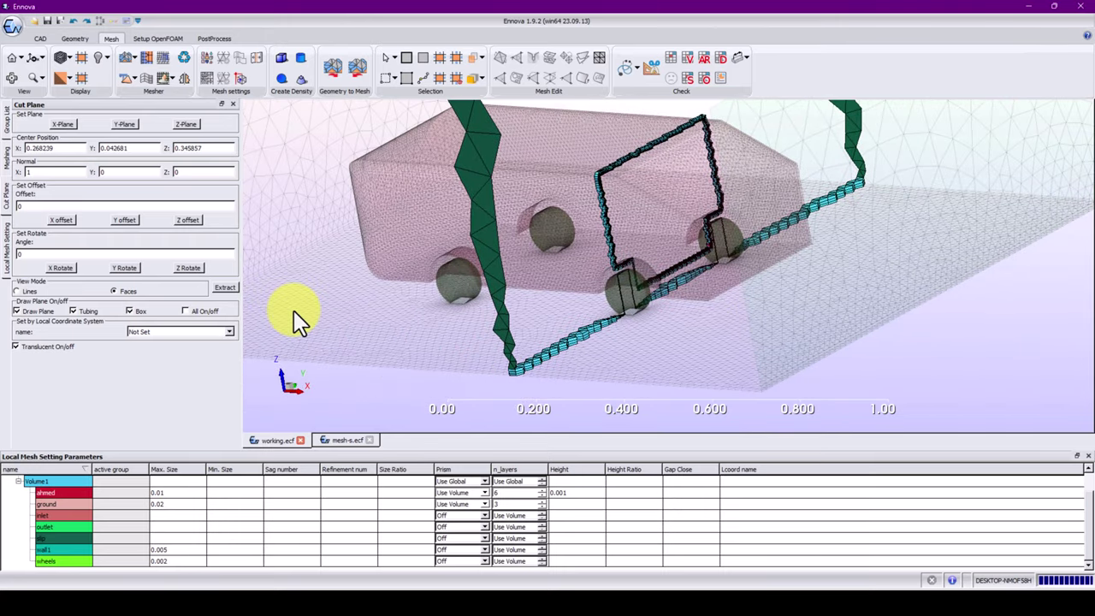
pyautogui.click(186, 312)
pyautogui.moveTo(557, 259); pyautogui.dragTo(572, 332)
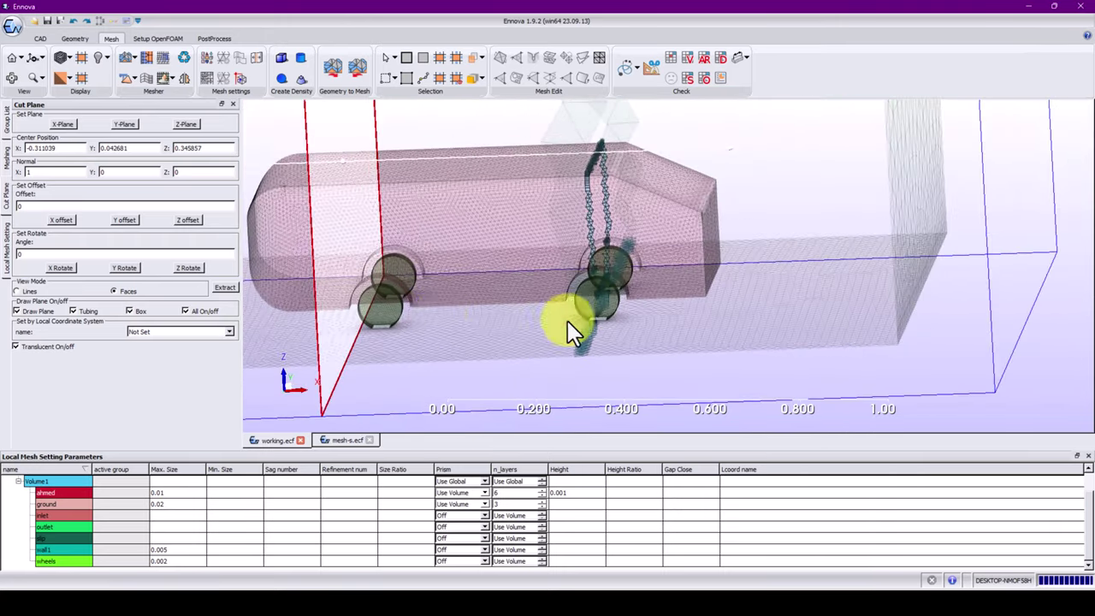
pyautogui.moveTo(334, 328); pyautogui.dragTo(371, 333)
pyautogui.moveTo(488, 357)
pyautogui.mouseDown()
pyautogui.moveTo(503, 356)
pyautogui.moveTo(489, 358)
pyautogui.mouseUp()
pyautogui.moveTo(361, 340); pyautogui.dragTo(367, 345)
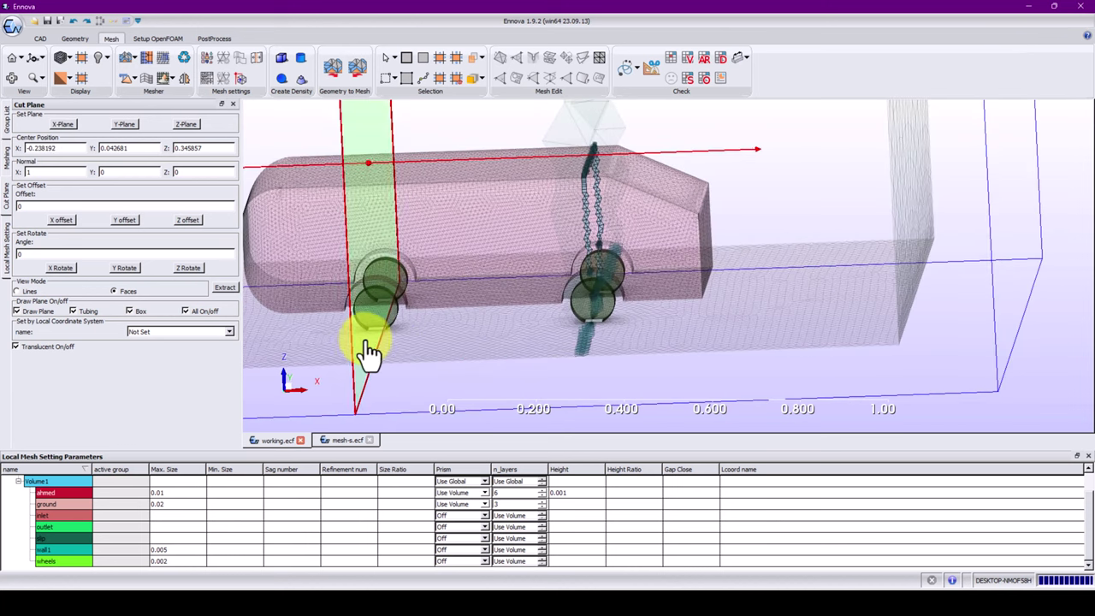
pyautogui.click(226, 288)
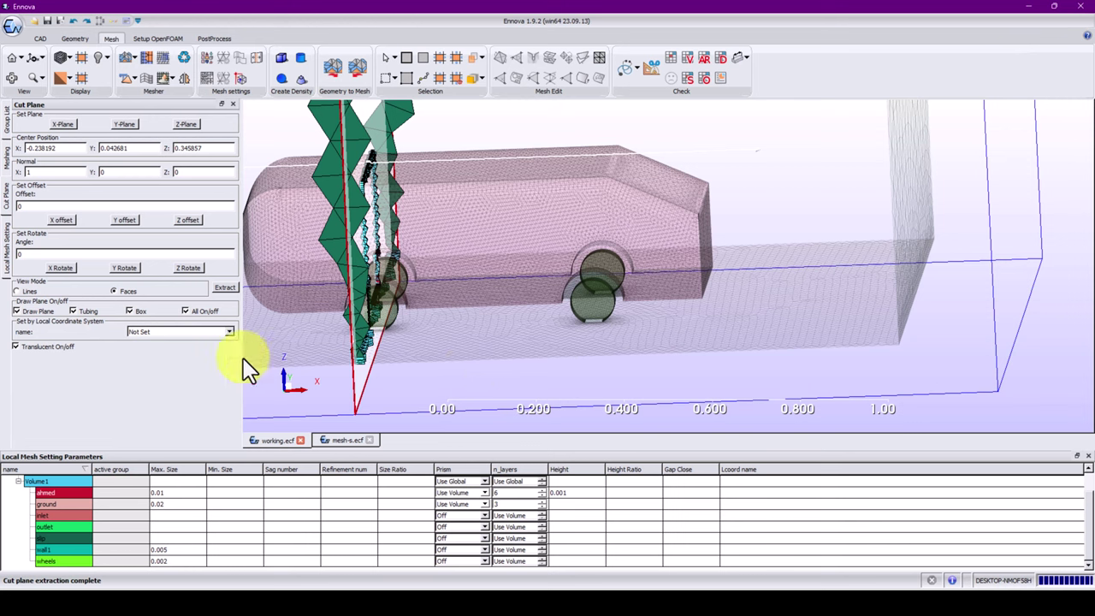
pyautogui.click(196, 312)
# Examine the extracted prism layers around the front wheels and wheel arches, along the underbody, and on the ground near the wheel contacts
pyautogui.moveTo(426, 326); pyautogui.dragTo(376, 321)
pyautogui.scroll(3, 409, 314)
pyautogui.scroll(4, 613, 250)
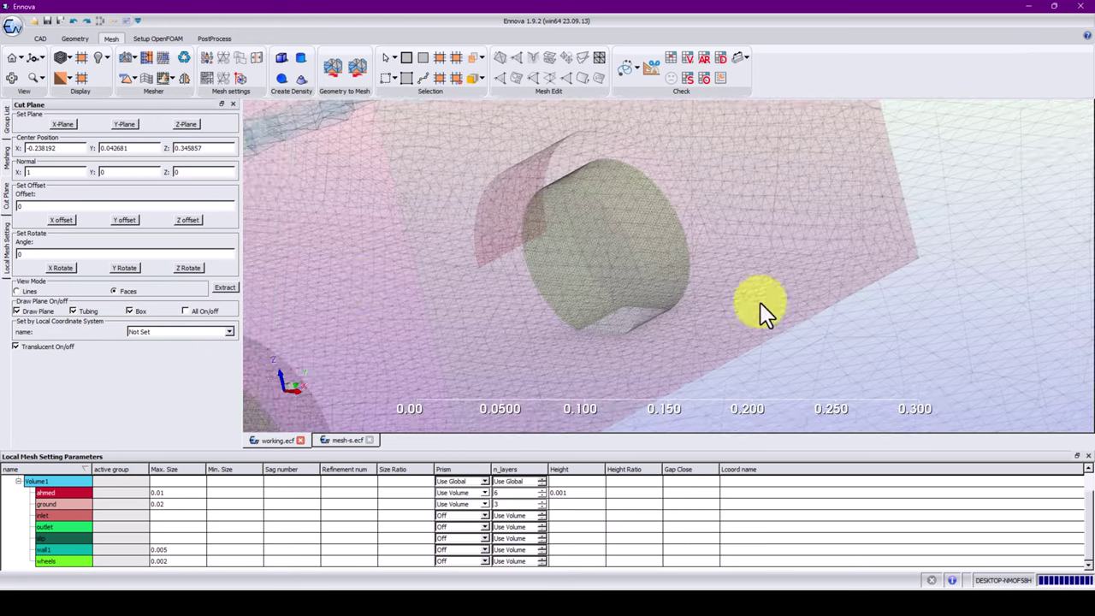
pyautogui.moveTo(760, 303); pyautogui.dragTo(167, 372)
pyautogui.click(52, 347)
pyautogui.click(52, 348)
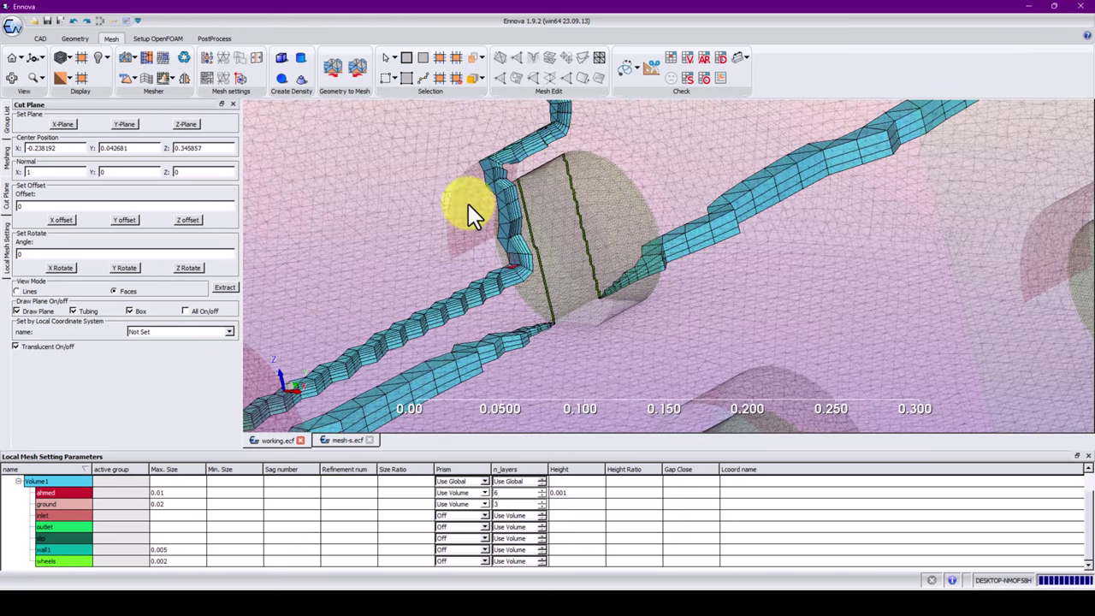
pyautogui.moveTo(498, 214); pyautogui.dragTo(720, 214)
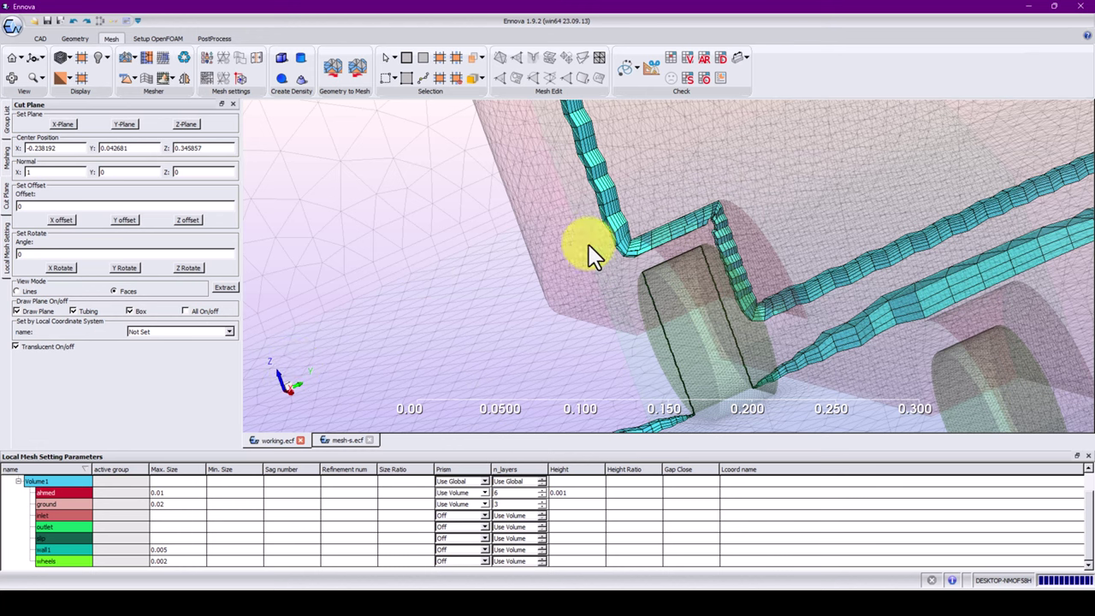
pyautogui.scroll(-8, 757, 248)
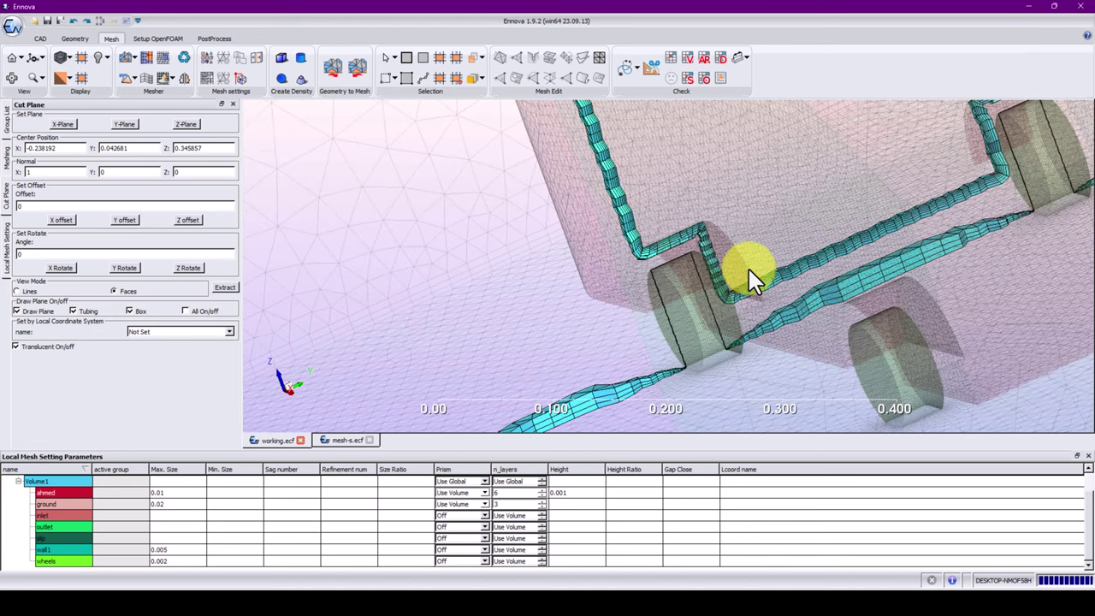
pyautogui.scroll(6, 723, 239)
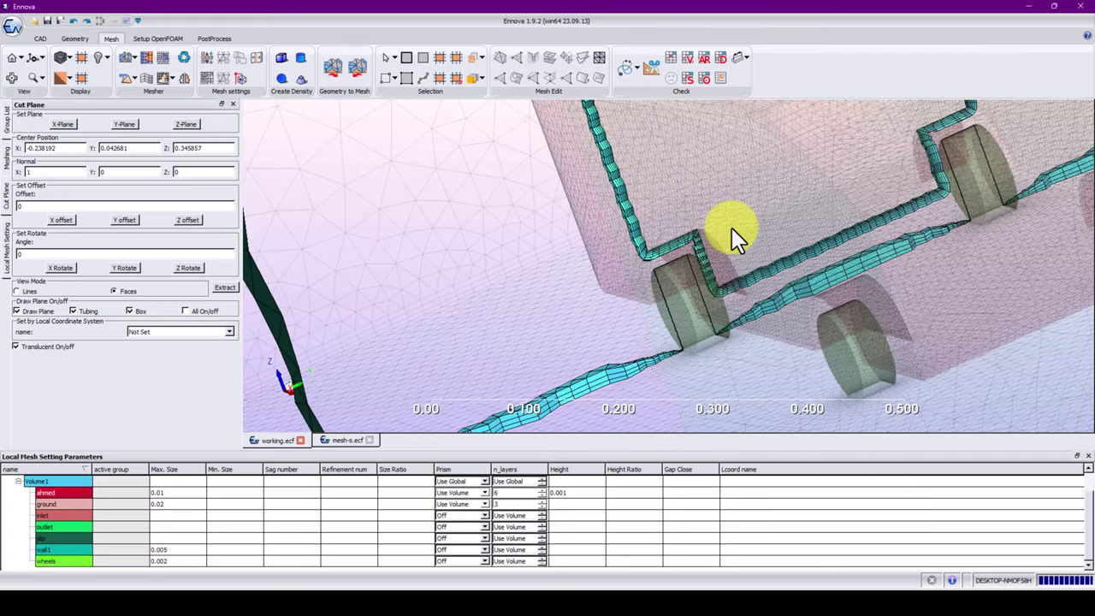
pyautogui.scroll(-5, 551, 241)
pyautogui.scroll(4, 560, 317)
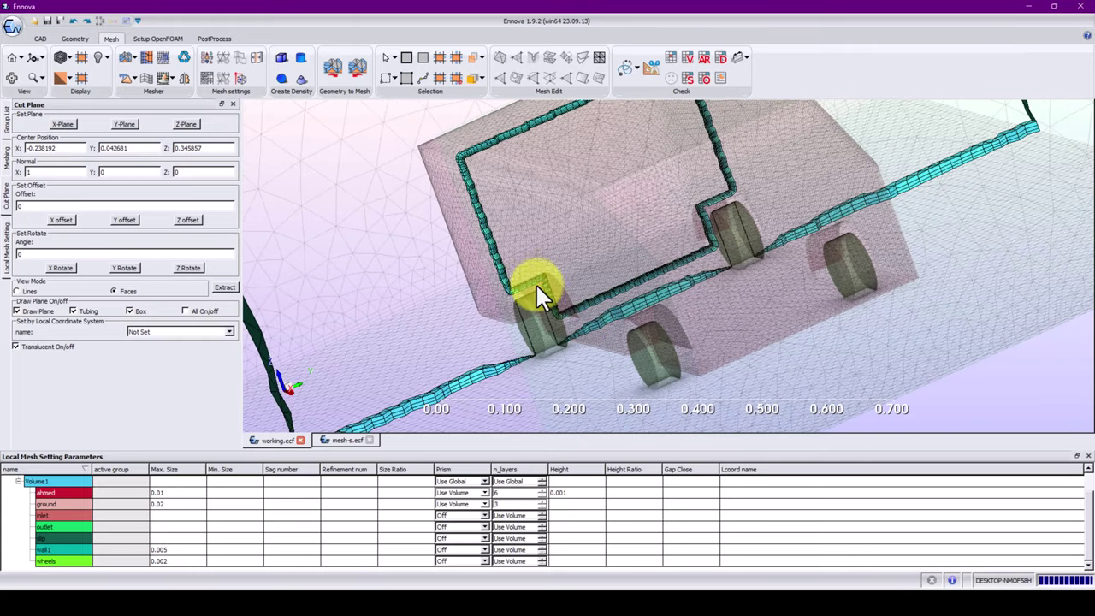
# Save the case as working-bl.ecf in the ahmed3 folder
pyautogui.click(12, 27)
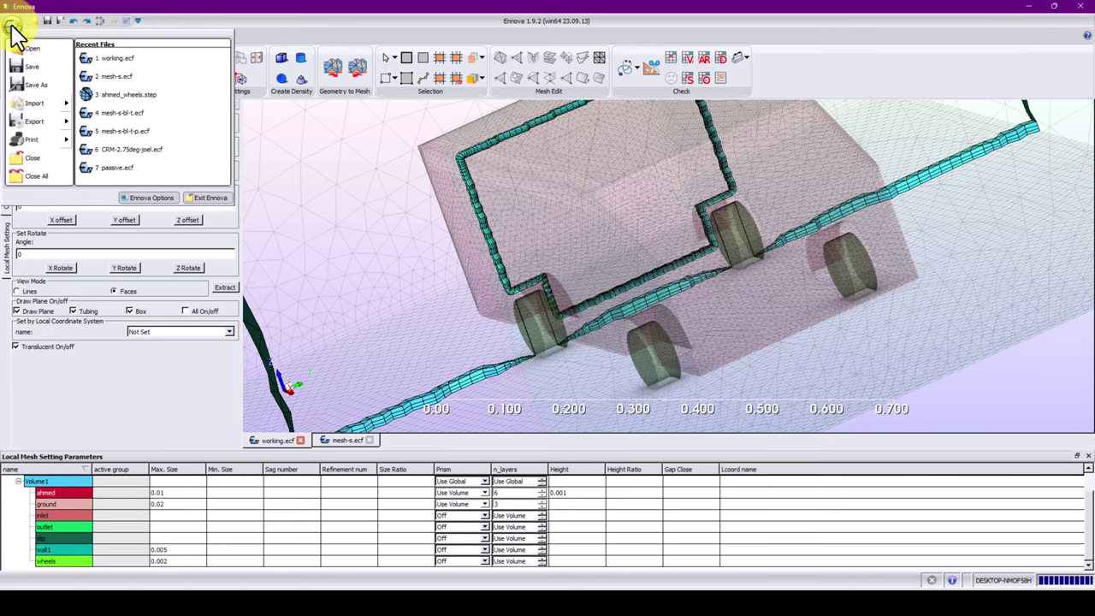
pyautogui.click(34, 85)
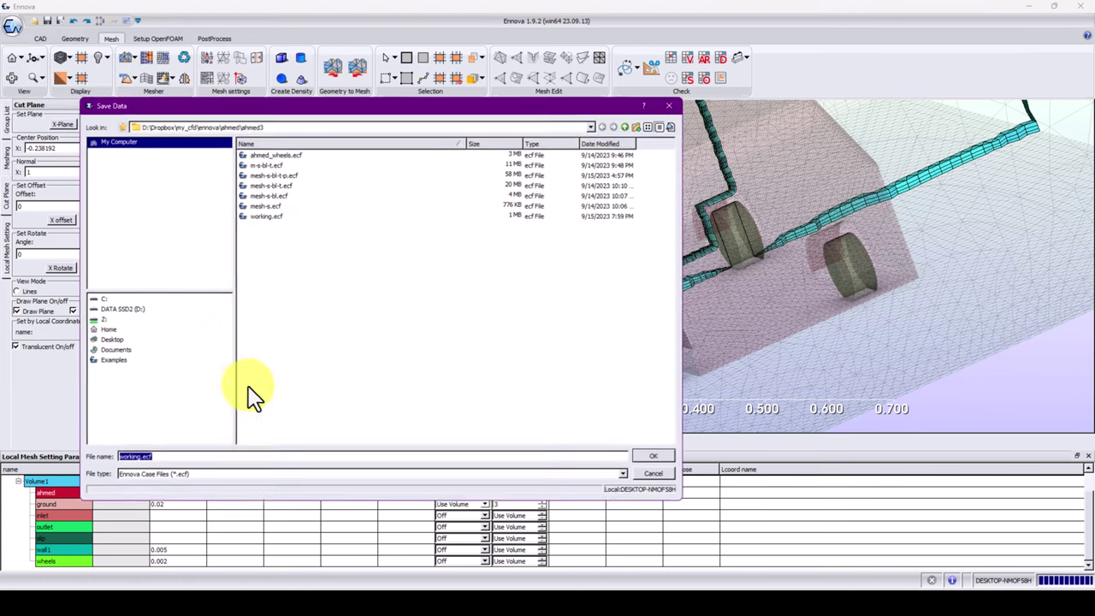
pyautogui.click(140, 458)
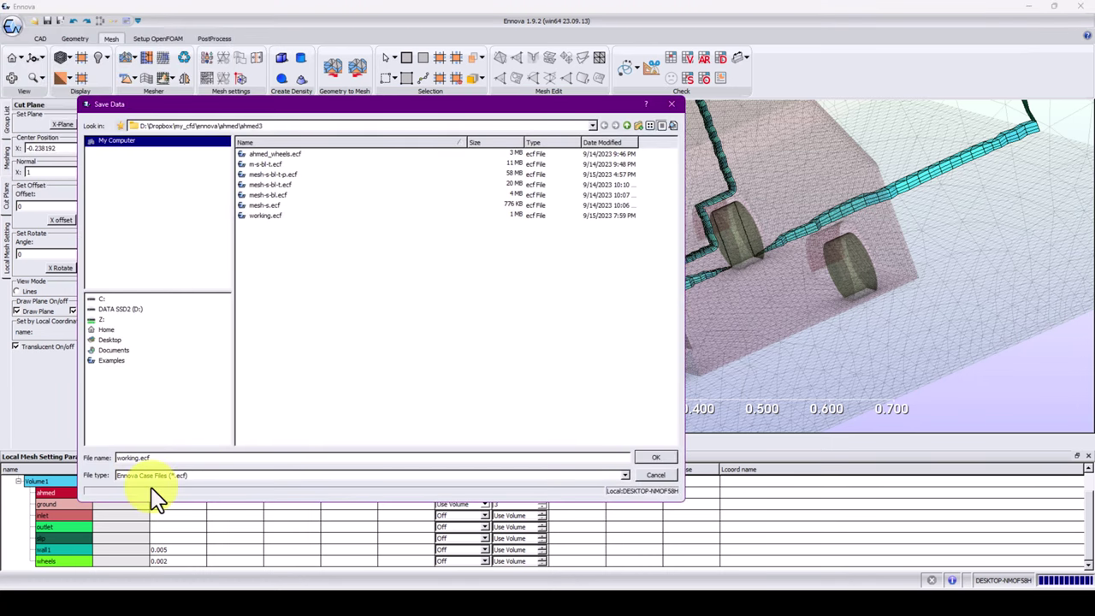
pyautogui.write('-0.2')
pyautogui.press('Return')
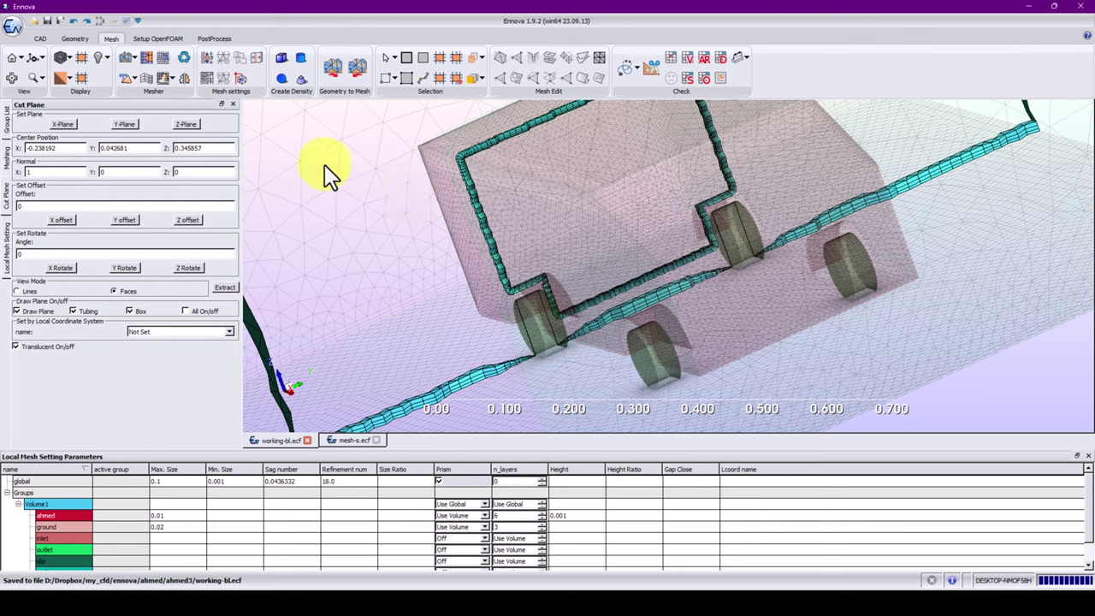
# Generate the tetrahedral volume mesh from the surface mesh with prism layers
pyautogui.click(135, 77)
pyautogui.click(134, 92)
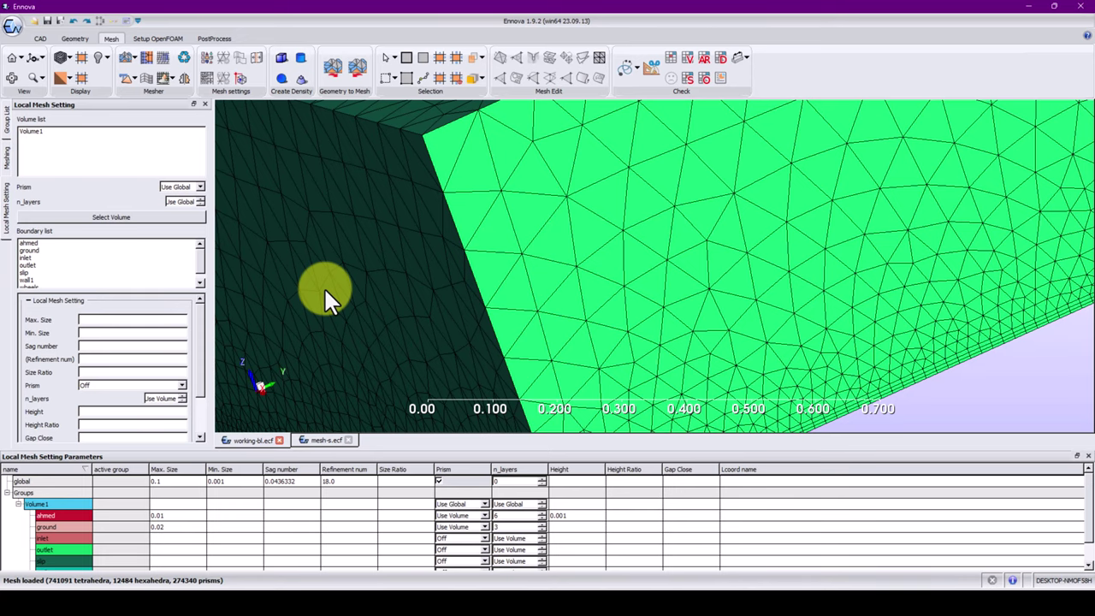
# Extract the volume mesh on an X-normal cut plane at X 0.0662095 and turn off all of the plane's drawing aids
pyautogui.moveTo(325, 291); pyautogui.dragTo(770, 152)
pyautogui.click(655, 68)
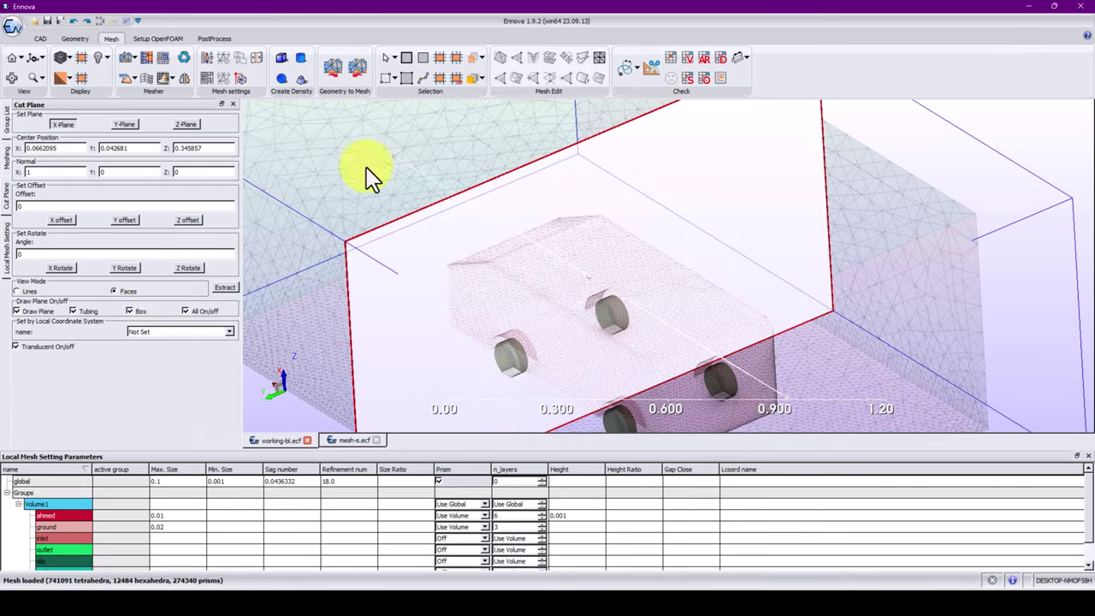
pyautogui.click(225, 289)
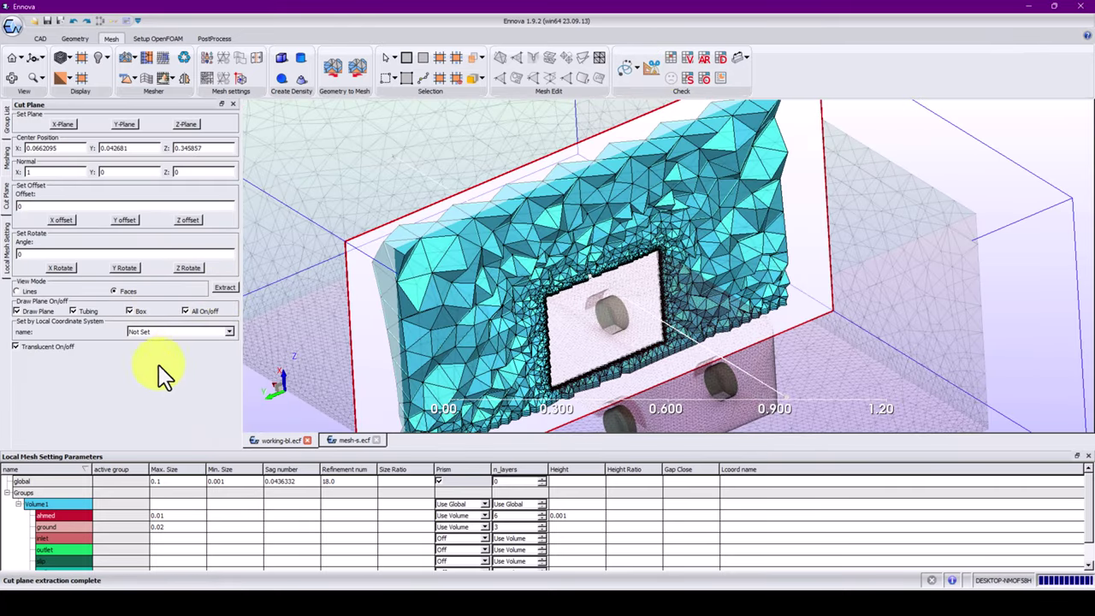
pyautogui.click(195, 311)
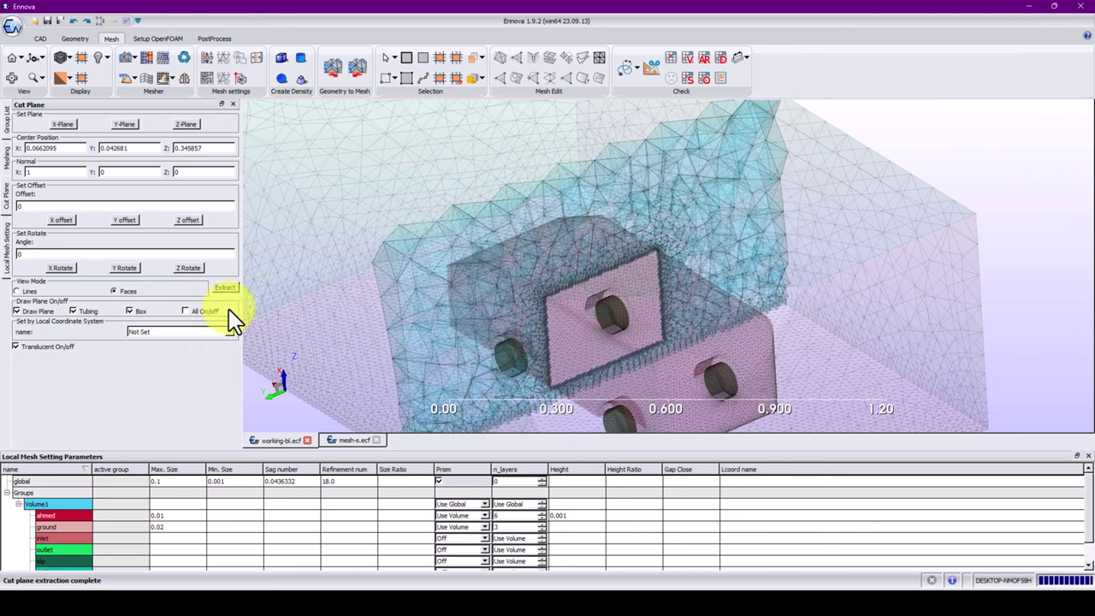
# Turn off translucency and examine the prism layers and surrounding tetrahedra at the upper corner of the body's cross-section
pyautogui.moveTo(465, 311); pyautogui.dragTo(56, 368)
pyautogui.click(47, 346)
pyautogui.moveTo(385, 342); pyautogui.dragTo(542, 257)
pyautogui.moveTo(543, 257); pyautogui.dragTo(743, 201, button='right')
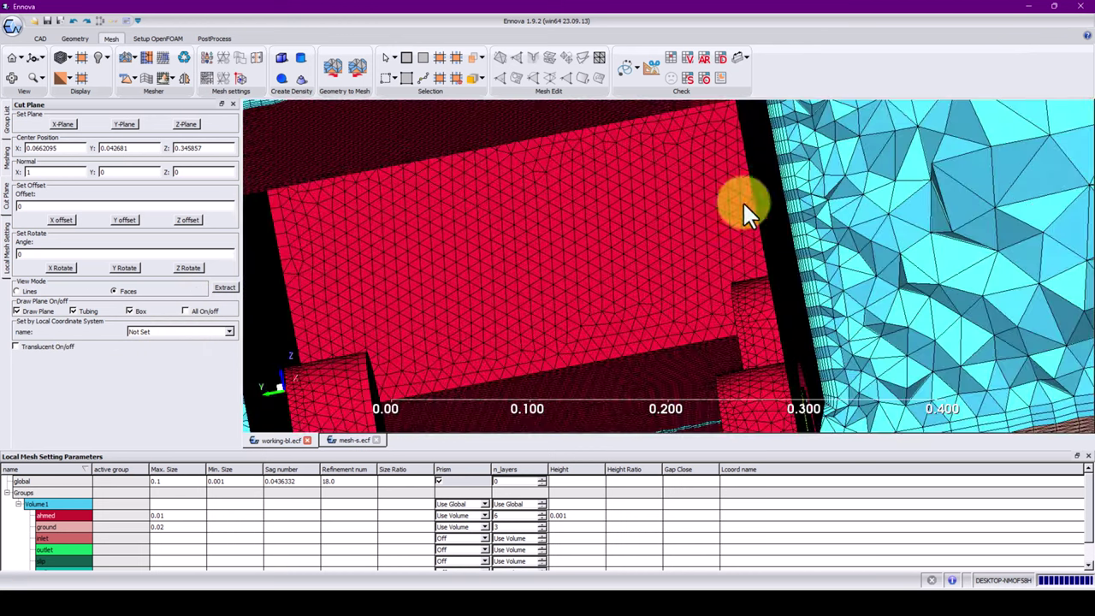
pyautogui.moveTo(743, 202); pyautogui.dragTo(757, 283, button='middle')
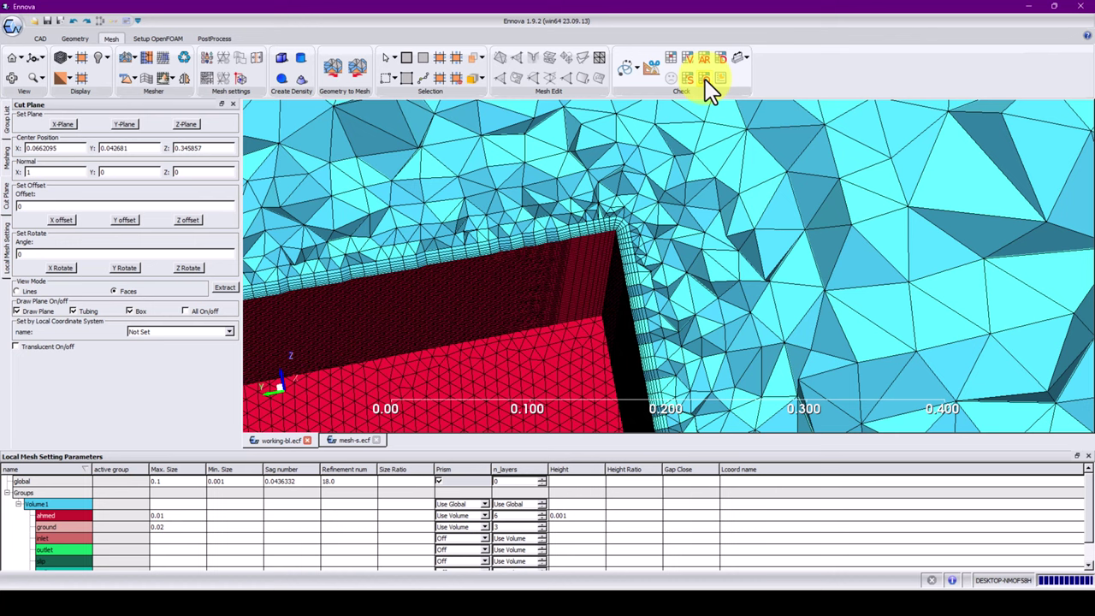
# Compute the mesh orthogonality and review its quality distribution by element type
pyautogui.click(705, 82)
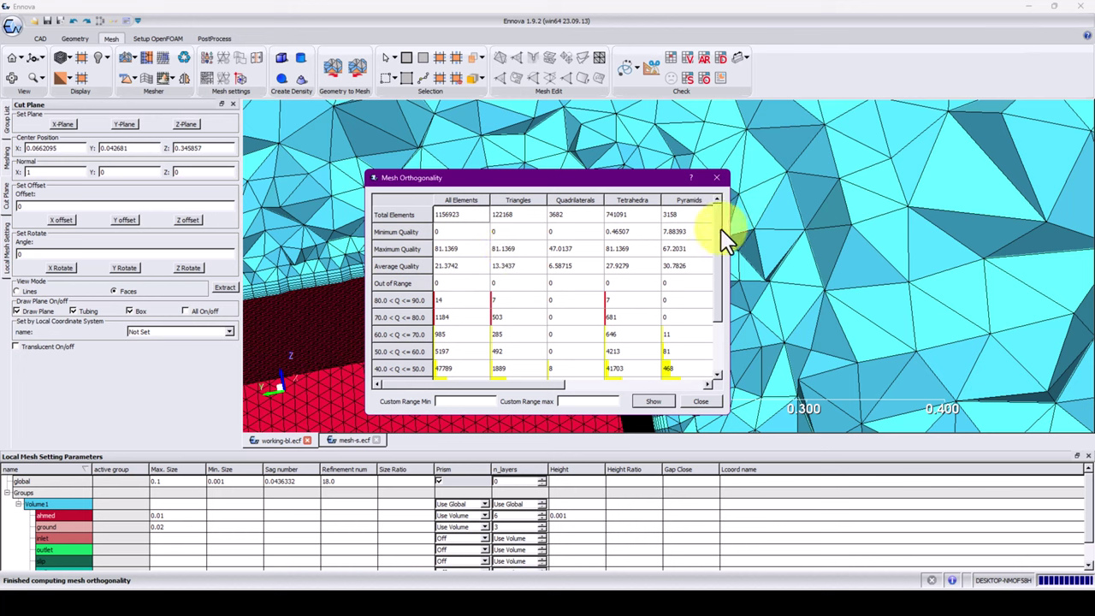
pyautogui.scroll(-1, 723, 224)
pyautogui.scroll(1, 715, 205)
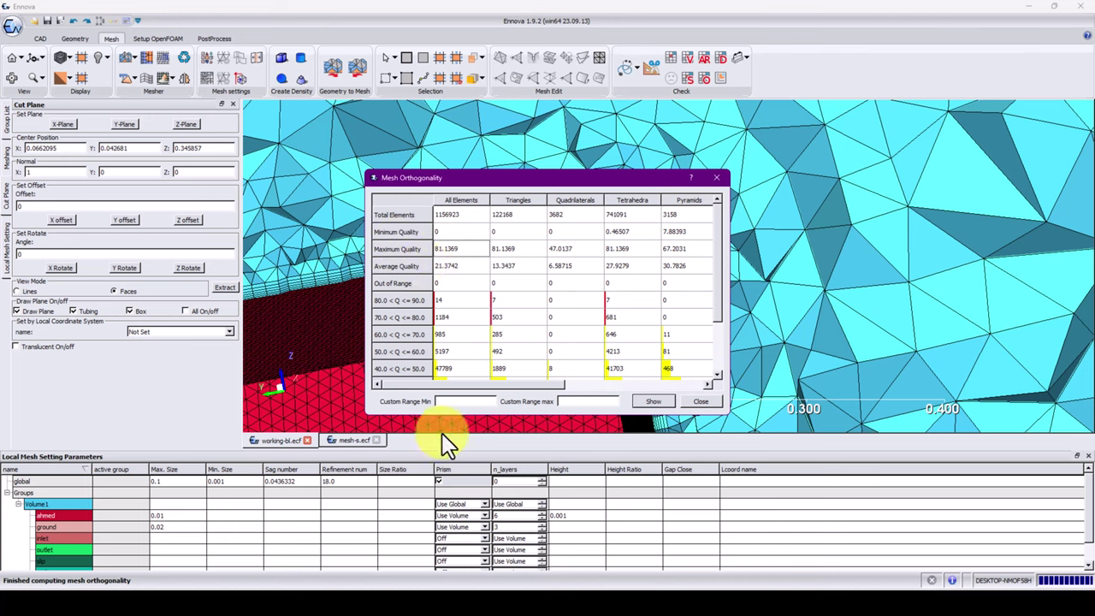
# Extract the elements in the 80.0 < Q <= 90.0 orthogonality range and expand the diagnostics group in the group list
pyautogui.click(414, 300)
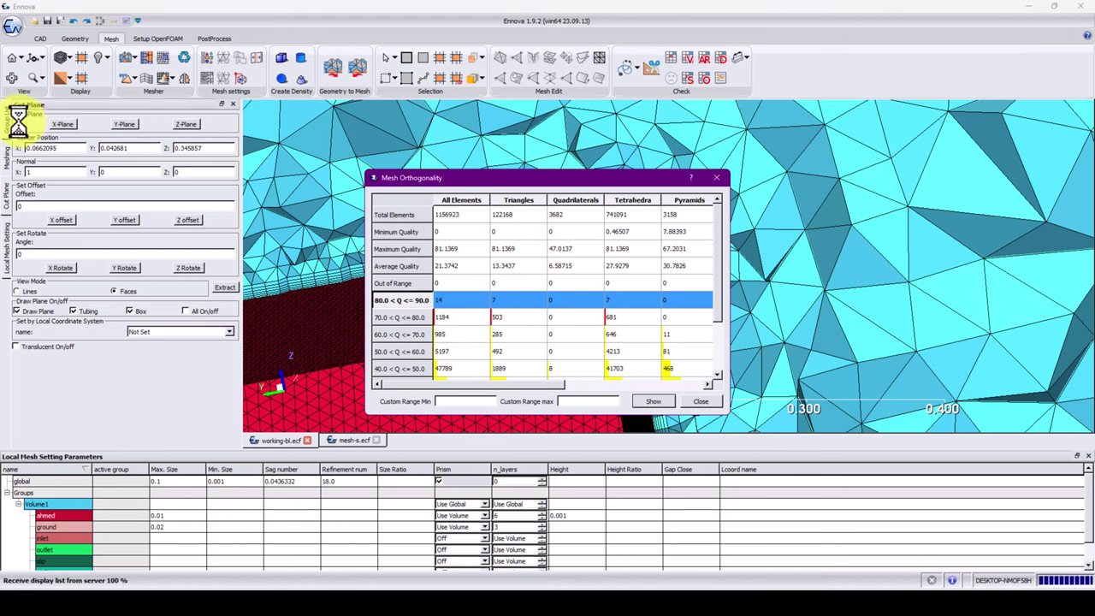
pyautogui.click(700, 402)
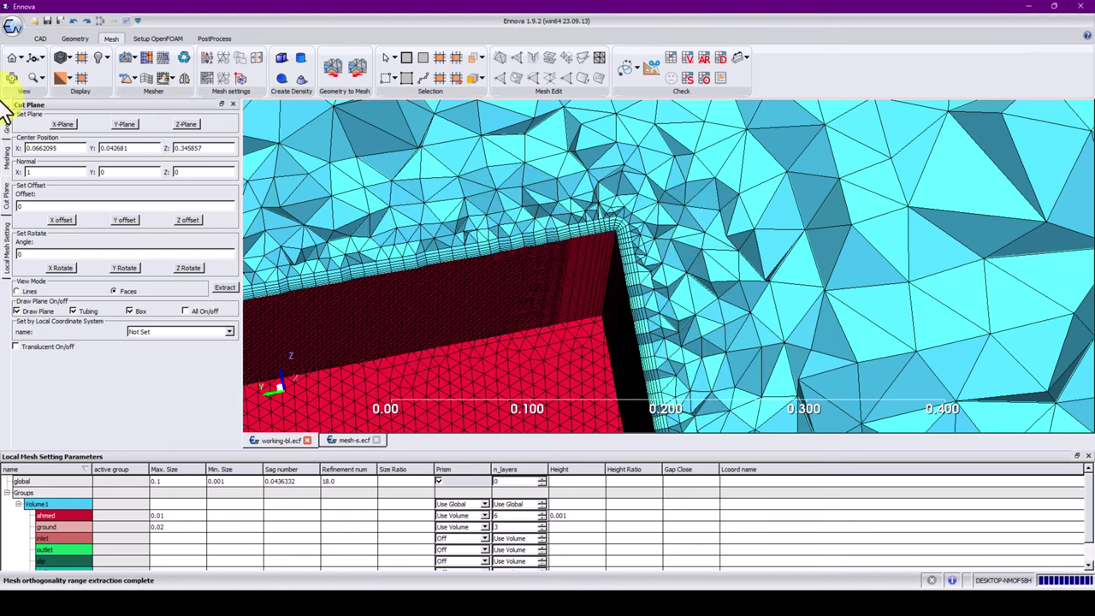
pyautogui.click(7, 129)
pyautogui.click(19, 356)
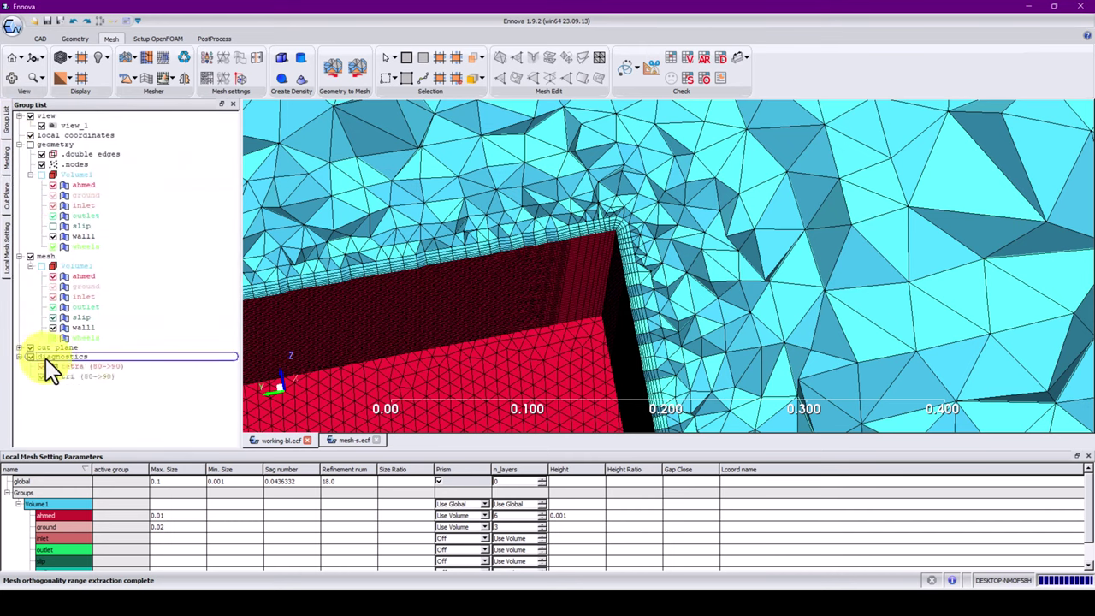
# Demonstrate closing the Group List, checking which panels can be displayed, and restoring the Group List
pyautogui.rightClick(109, 39)
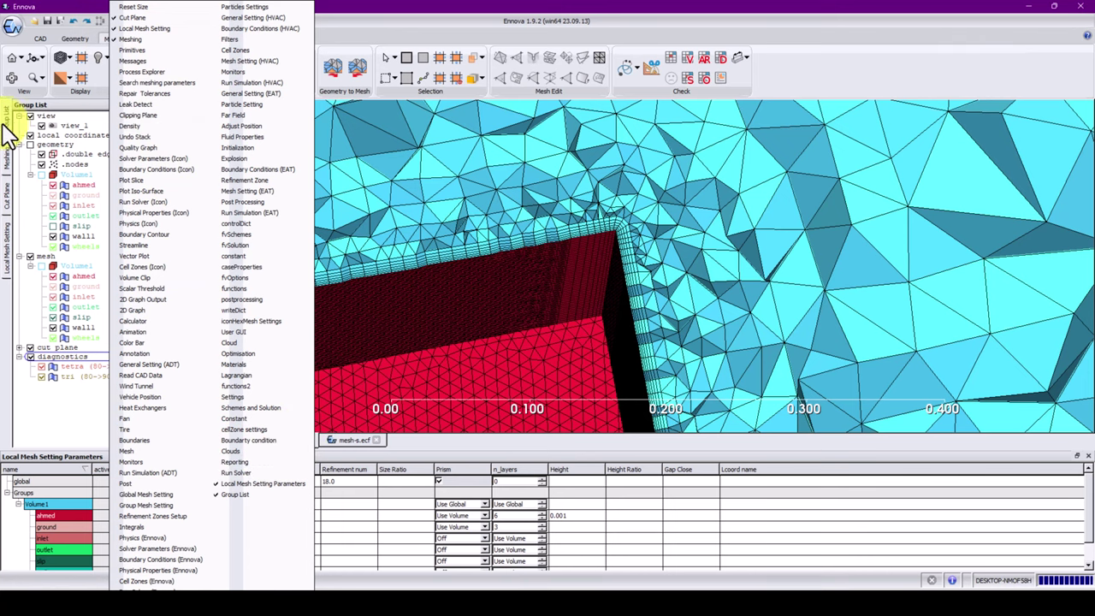
pyautogui.click(30, 101)
pyautogui.click(232, 102)
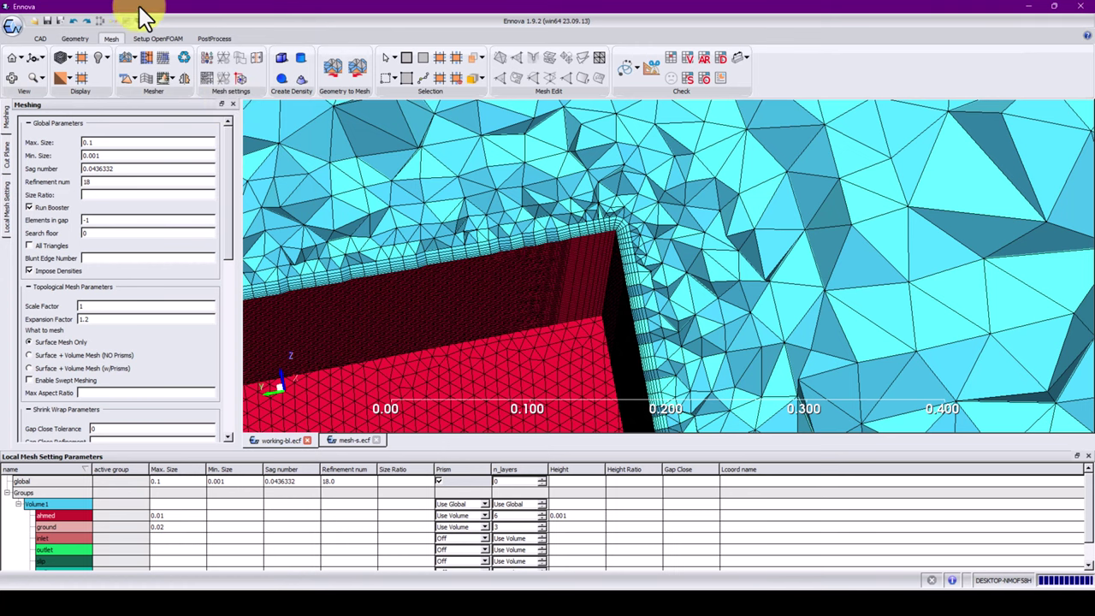
pyautogui.click(102, 22)
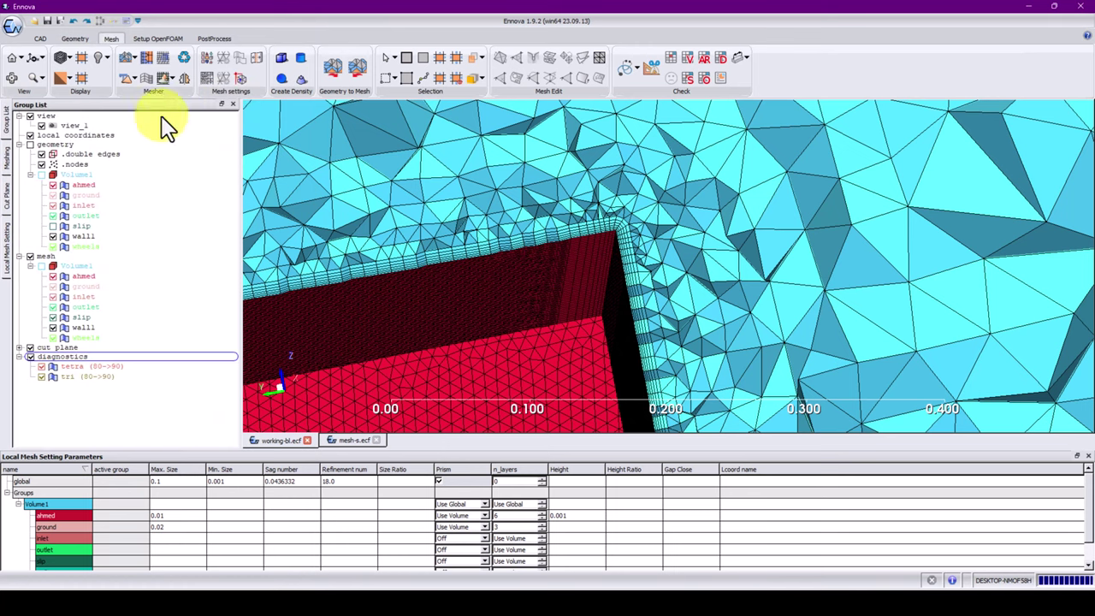
pyautogui.click(232, 103)
pyautogui.rightClick(110, 44)
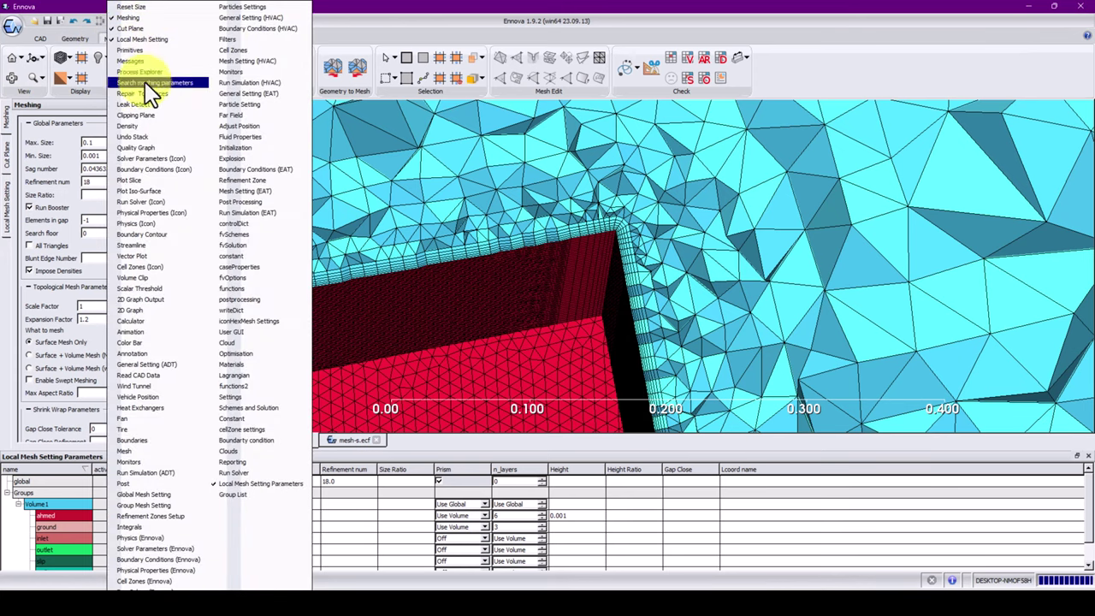
pyautogui.click(4, 344)
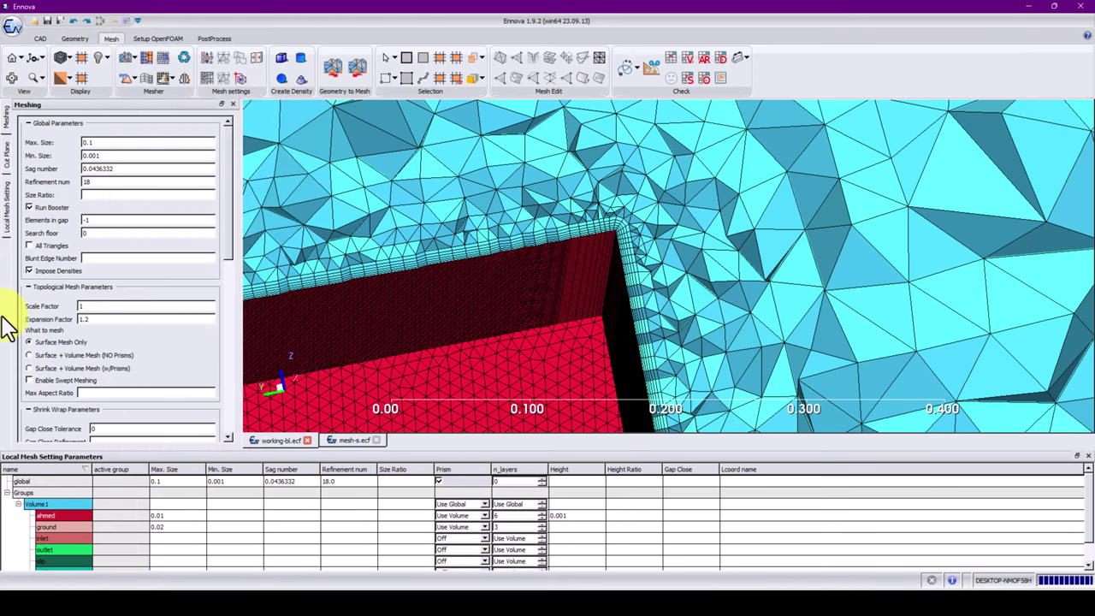
pyautogui.click(99, 23)
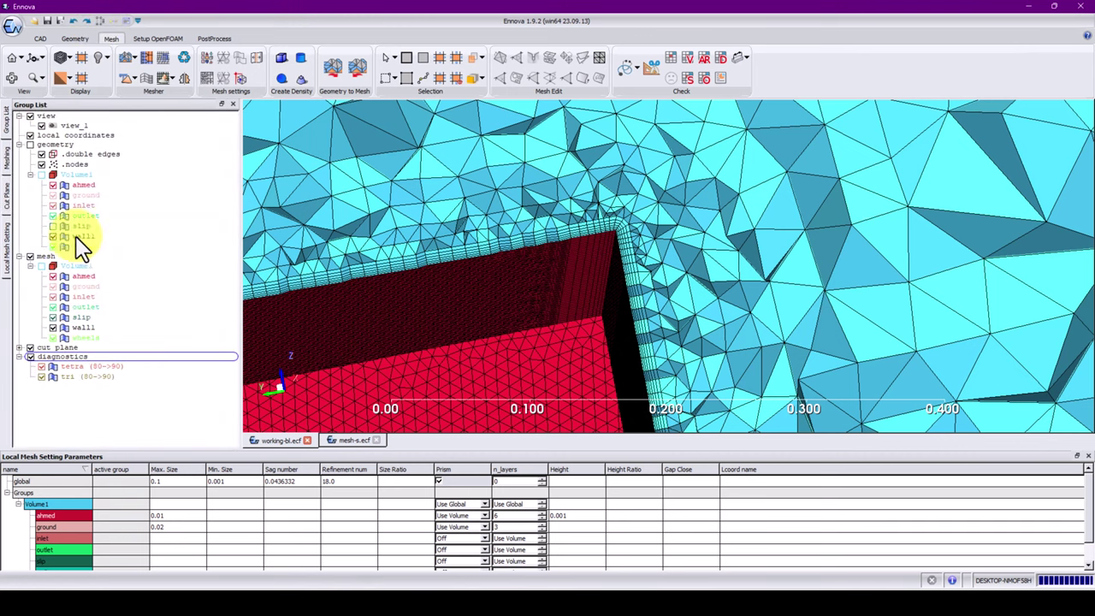
# Hide the cut plane and the slip boundary mesh to expose the meshed body inside the domain
pyautogui.scroll(-5, 432, 279)
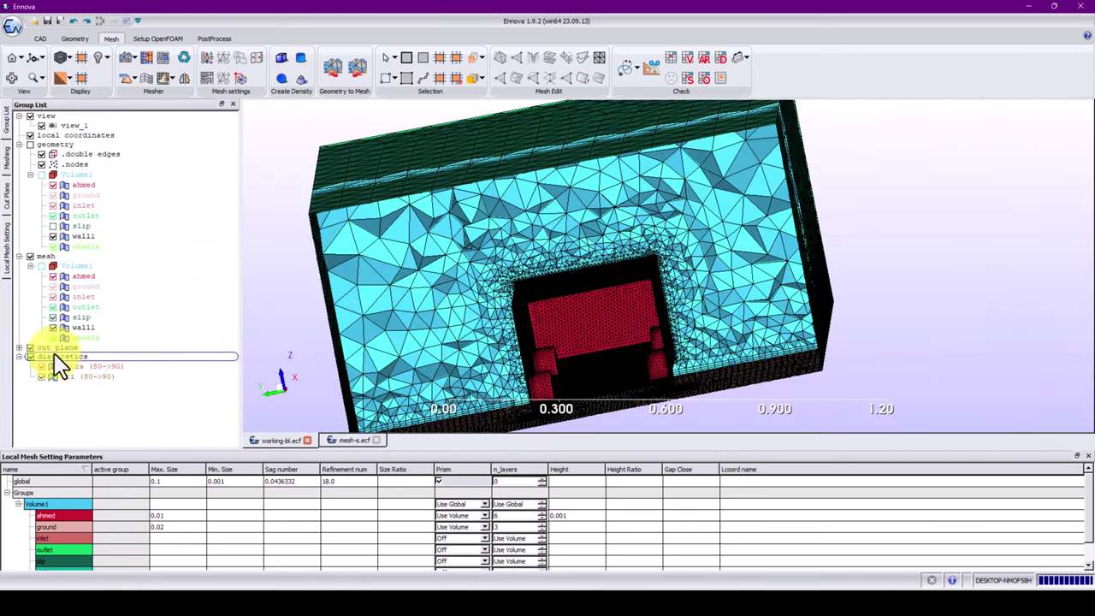
pyautogui.click(31, 348)
pyautogui.moveTo(537, 219); pyautogui.dragTo(625, 243, button='middle')
pyautogui.click(53, 318)
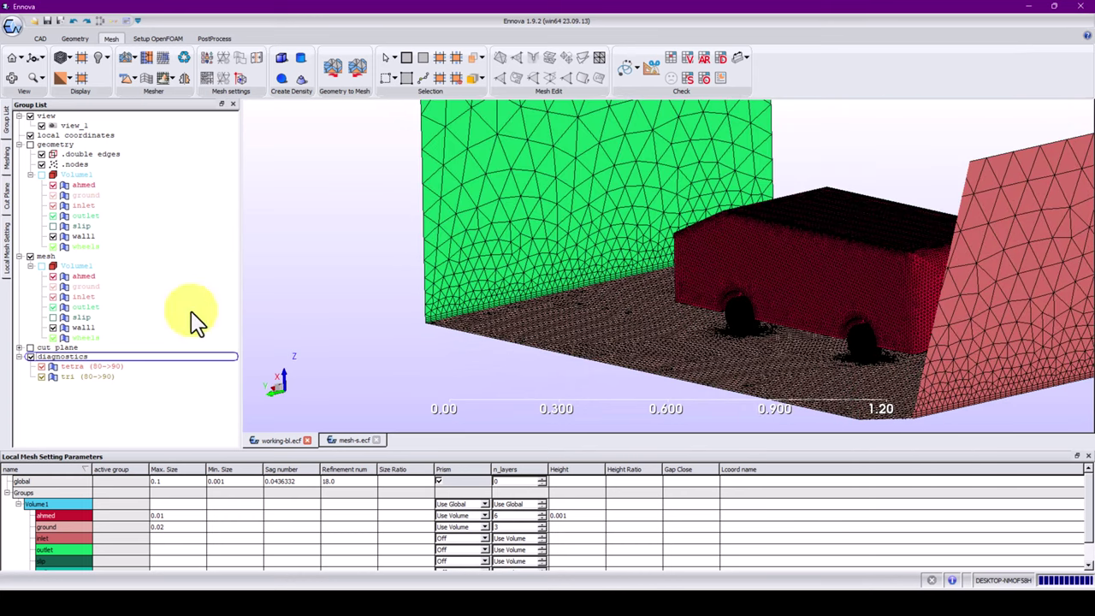
# Inspect the front wheel's surface mesh up close and hide the entire mesh, leaving only the extracted diagnostic elements displayed
pyautogui.moveTo(599, 288); pyautogui.dragTo(391, 245, button='middle')
pyautogui.scroll(5, 462, 248)
pyautogui.scroll(5, 535, 250)
pyautogui.moveTo(533, 280); pyautogui.dragTo(698, 179, button='middle')
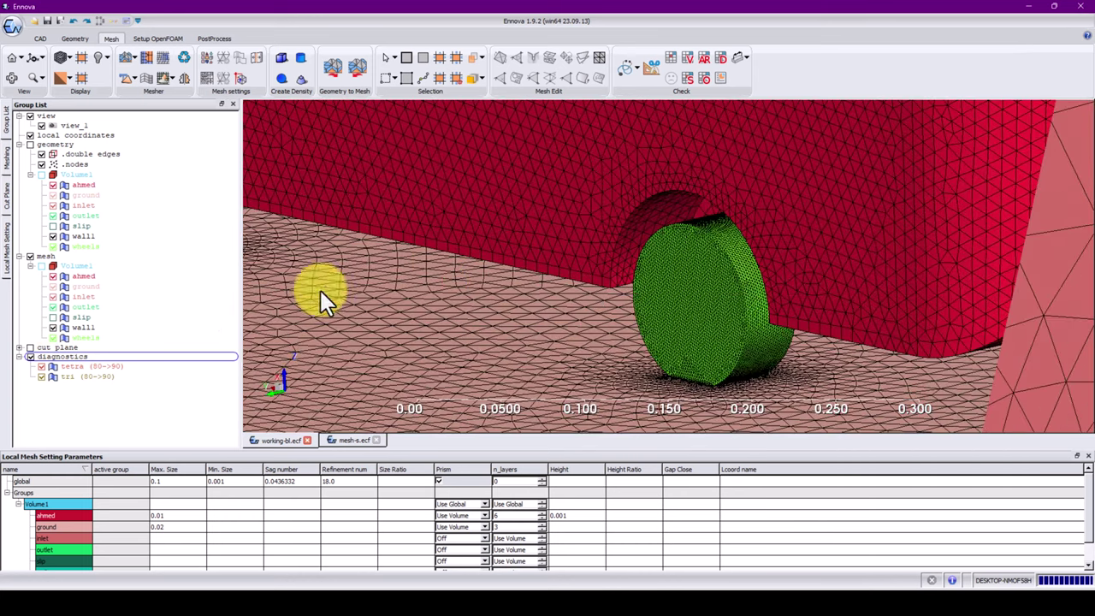
pyautogui.click(30, 255)
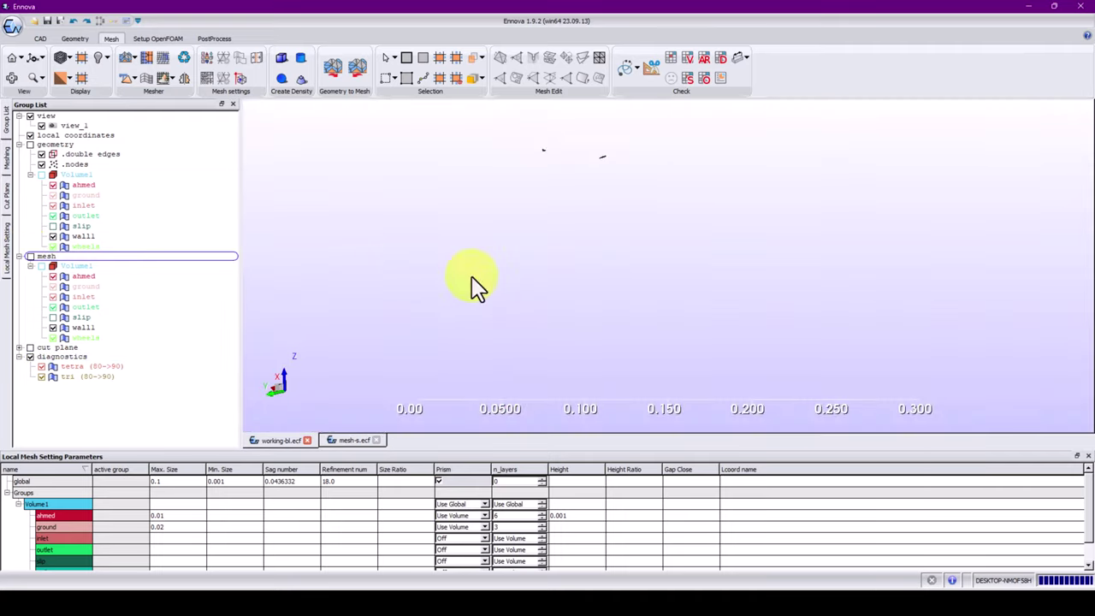
# Examine the extracted tetra and tri elements in the 80 to 90 range up close
pyautogui.scroll(-8, 579, 213)
pyautogui.scroll(4, 651, 242)
pyautogui.scroll(8, 664, 252)
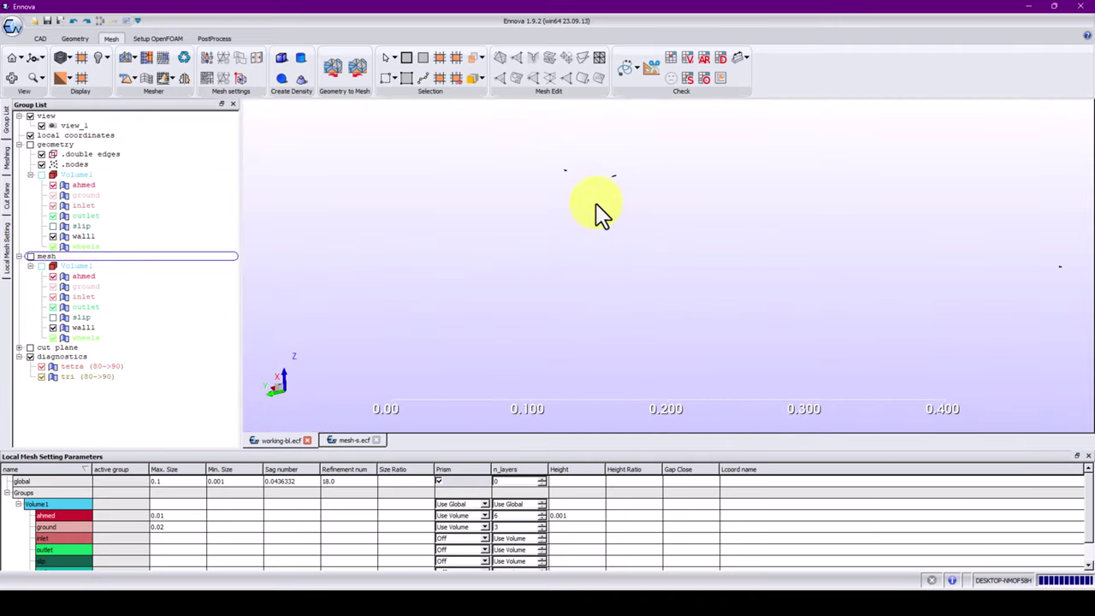
pyautogui.scroll(2, 642, 247)
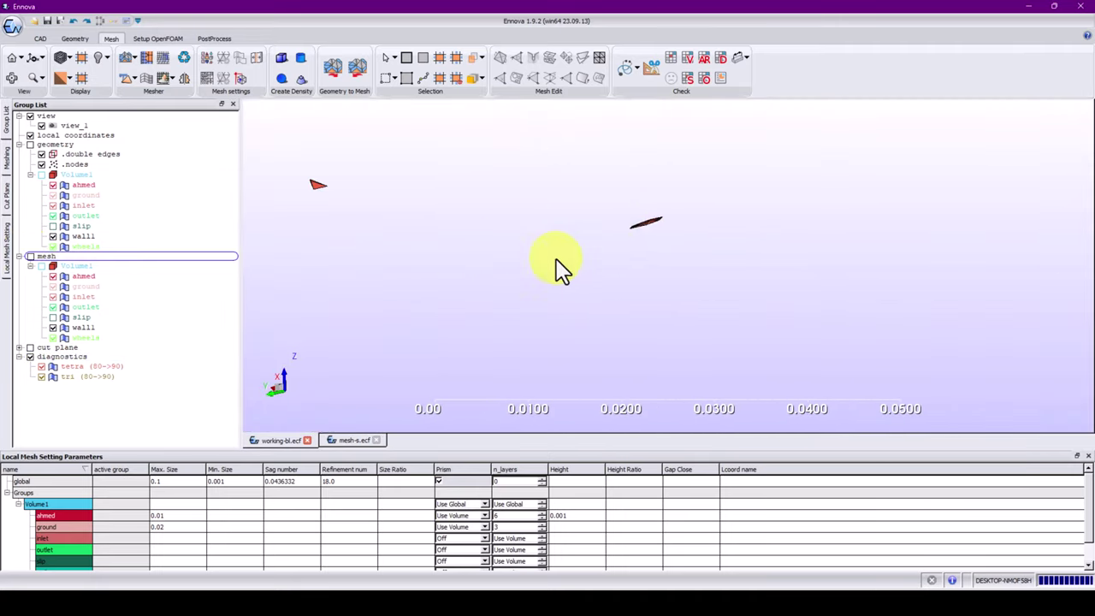
pyautogui.scroll(2, 555, 260)
pyautogui.moveTo(551, 169); pyautogui.dragTo(756, 231, button='middle')
pyautogui.moveTo(756, 279); pyautogui.dragTo(936, 322, button='middle')
pyautogui.scroll(2, 502, 246)
pyautogui.scroll(-3, 582, 255)
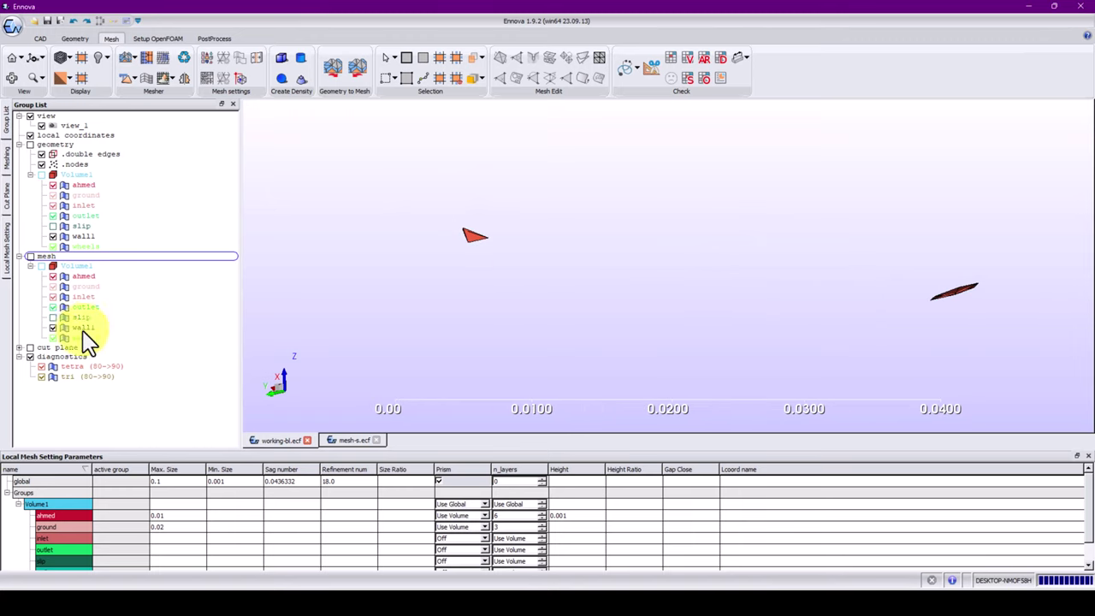
# Display the mesh again with only the ahmed group visible, hiding ground, inlet, outlet, slip, wall1 and wheels
pyautogui.click(30, 257)
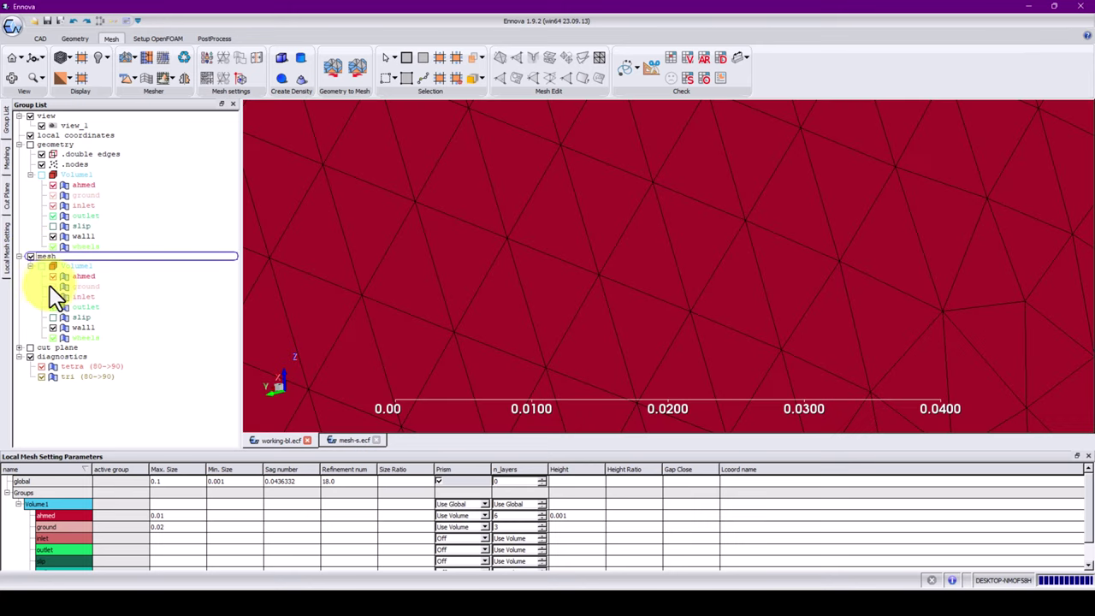
pyautogui.click(53, 287)
pyautogui.click(53, 298)
pyautogui.click(53, 318)
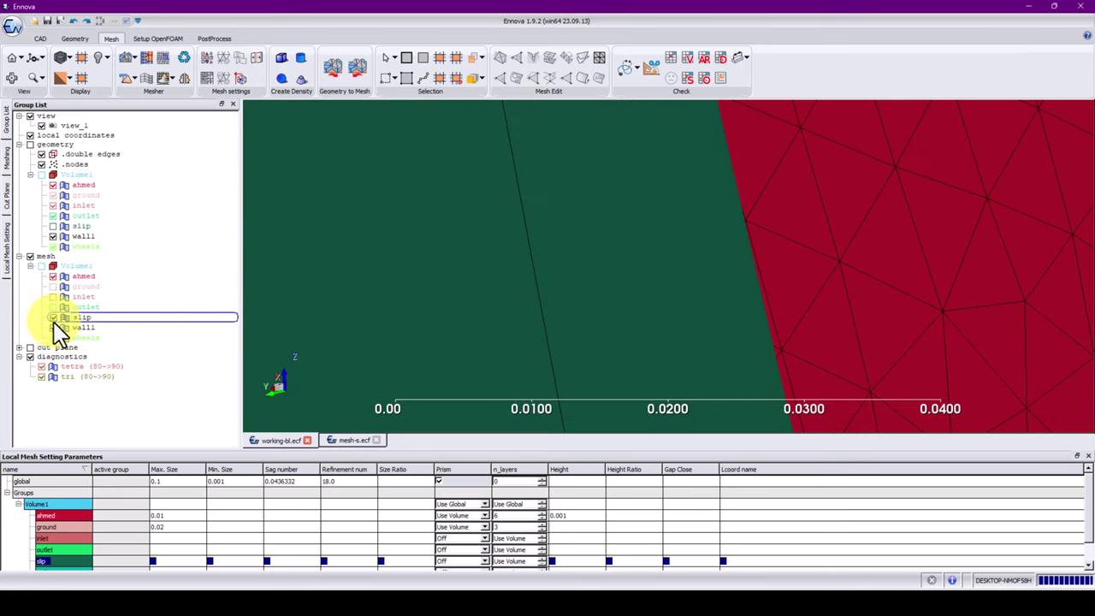
pyautogui.click(53, 329)
pyautogui.click(55, 339)
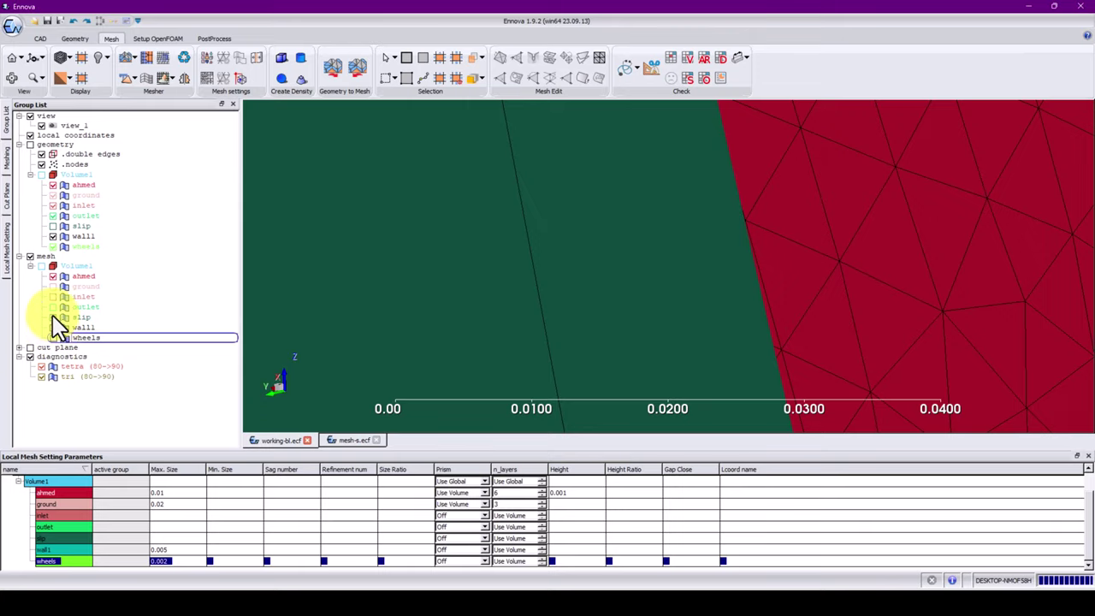
pyautogui.click(53, 318)
pyautogui.scroll(-5, 514, 272)
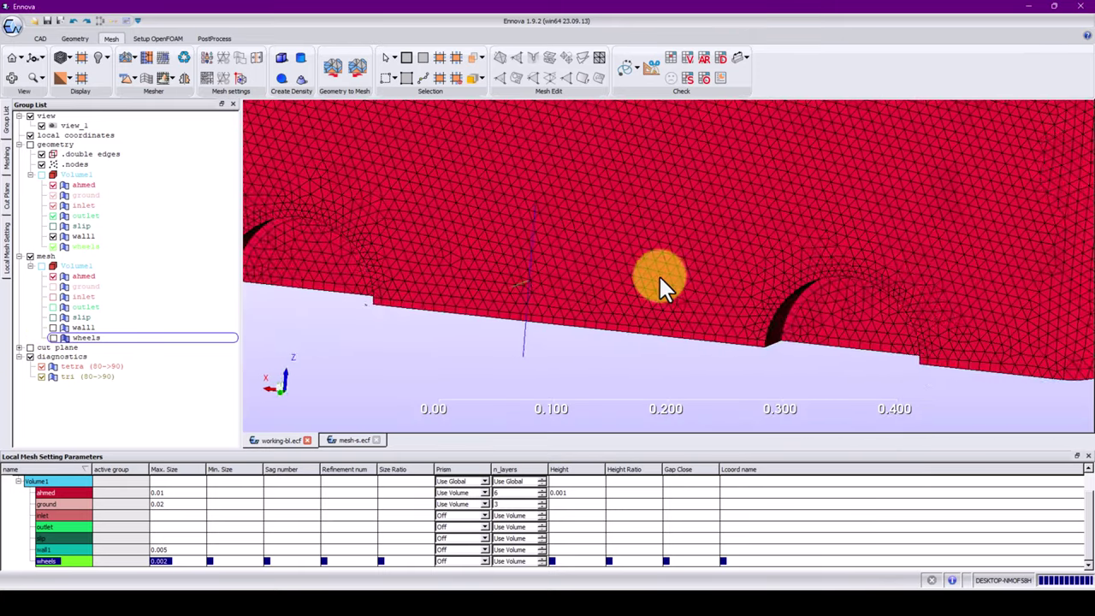
# Show the wall1 mesh alongside the ahmed body and inspect its layers around the wheel arch
pyautogui.moveTo(661, 280); pyautogui.dragTo(240, 315)
pyautogui.scroll(-3, 741, 291)
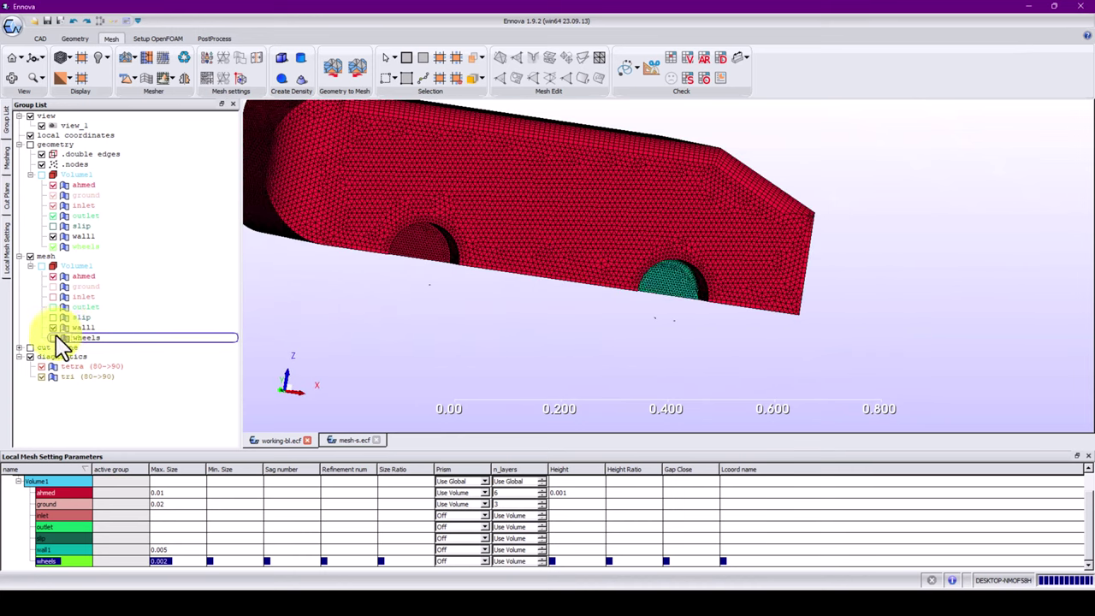
pyautogui.scroll(5, 671, 268)
pyautogui.moveTo(575, 261); pyautogui.dragTo(1004, 250, button='middle')
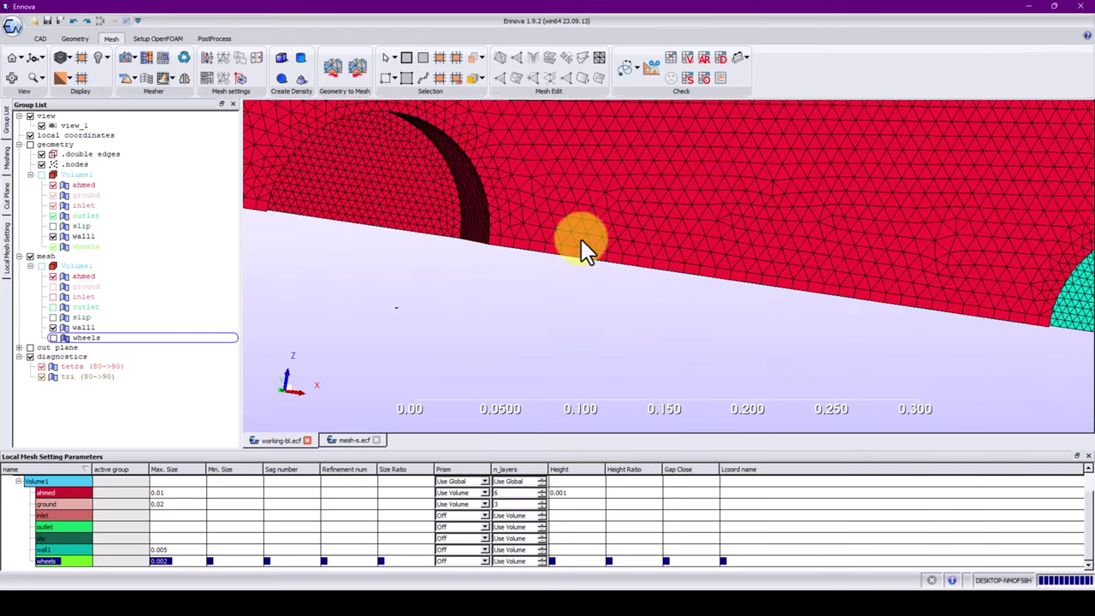
pyautogui.moveTo(582, 248); pyautogui.dragTo(745, 257)
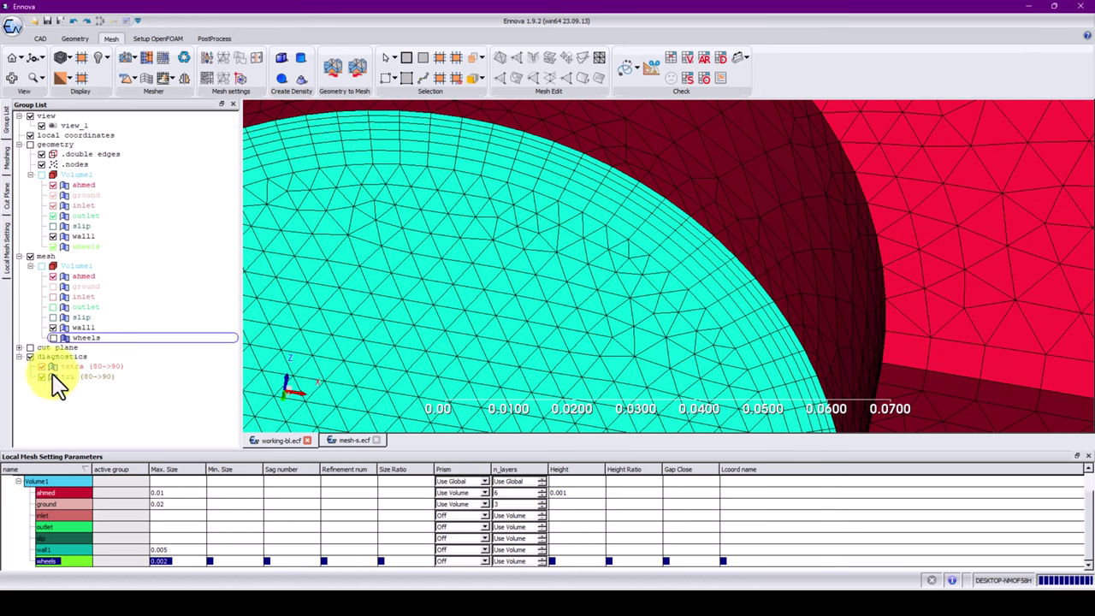
pyautogui.moveTo(455, 298); pyautogui.dragTo(464, 296, button='middle')
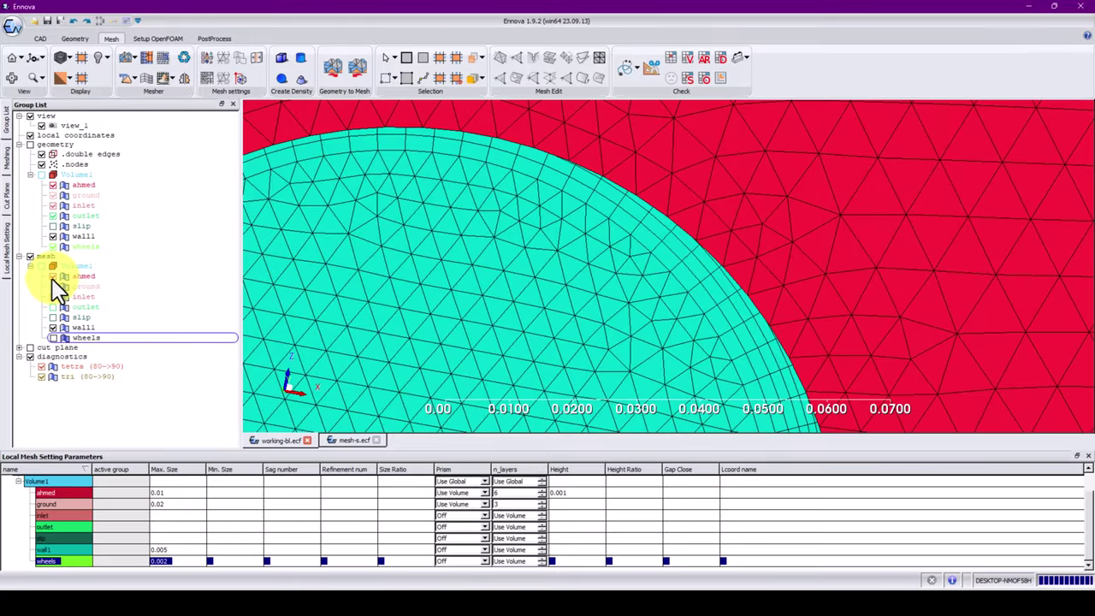
# Hide the ahmed mesh briefly to locate the extracted elements near the wall1 surface, and show it again
pyautogui.click(54, 277)
pyautogui.scroll(-10, 563, 256)
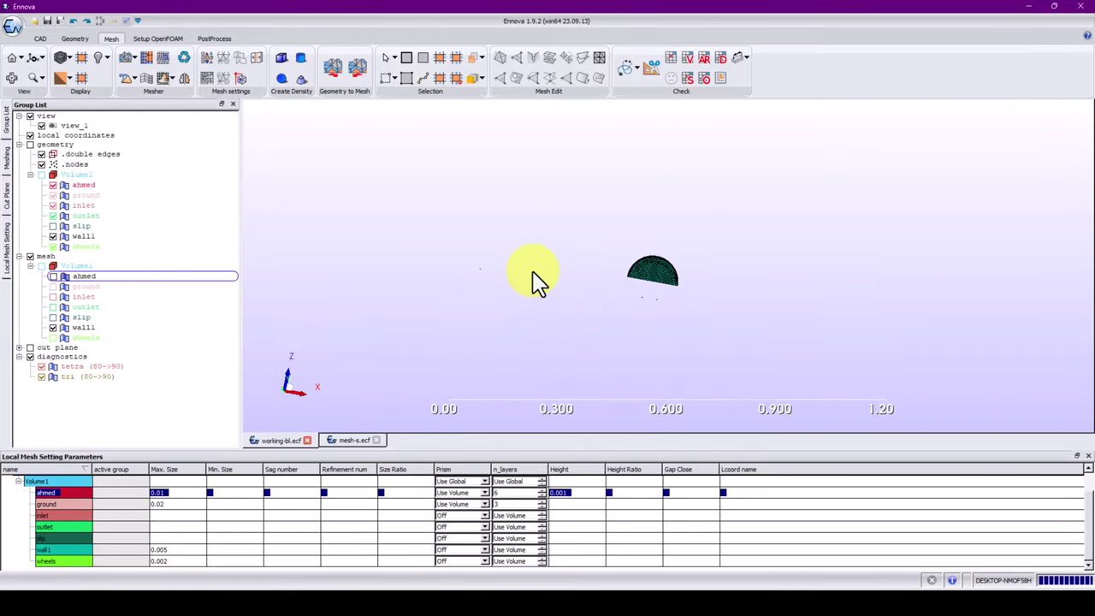
pyautogui.scroll(10, 606, 290)
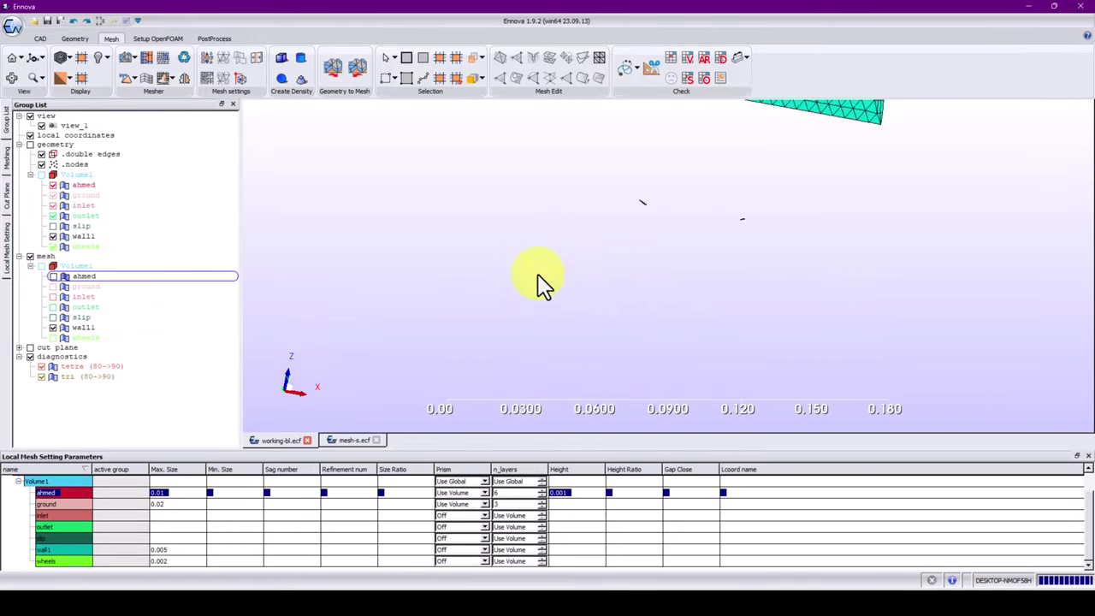
pyautogui.click(53, 276)
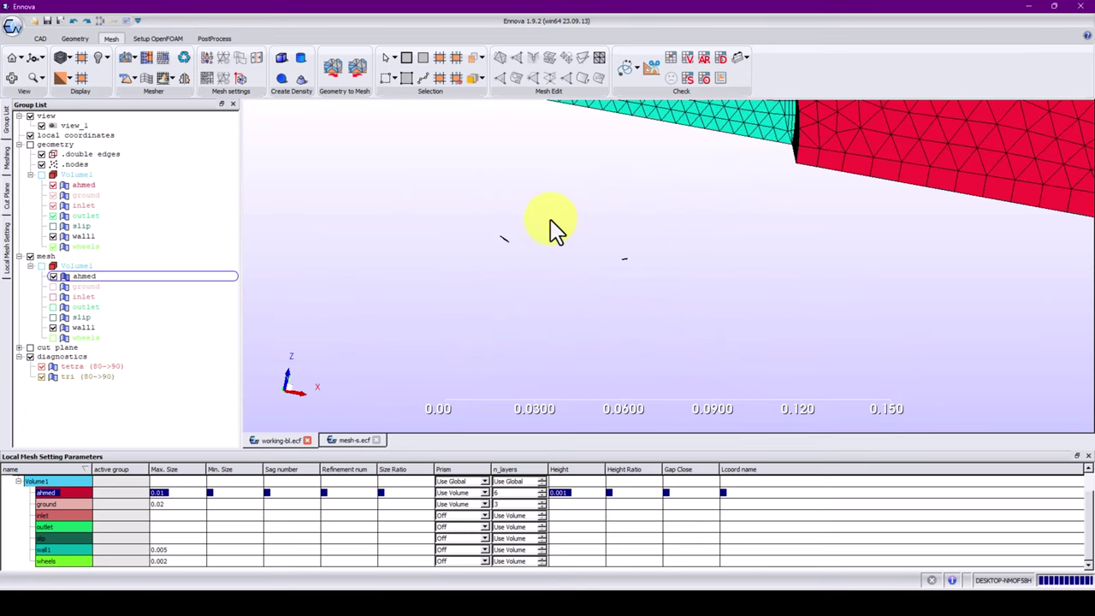
pyautogui.scroll(1, 565, 234)
pyautogui.moveTo(573, 237); pyautogui.dragTo(608, 275, button='middle')
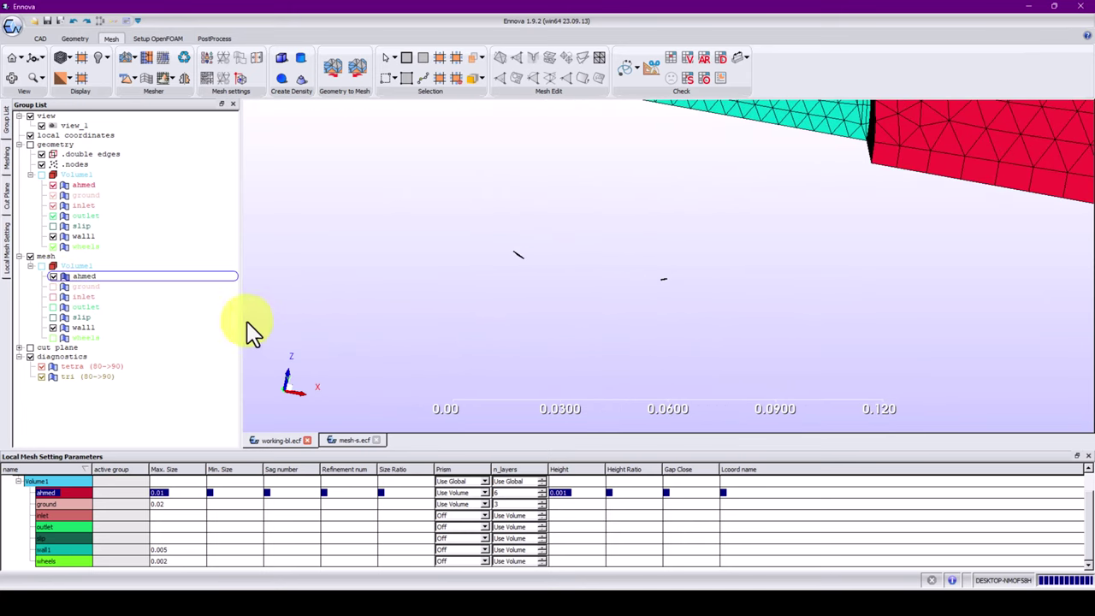
# Display the wheels mesh and inspect the extracted elements where the wheel's base meets the ground
pyautogui.click(54, 339)
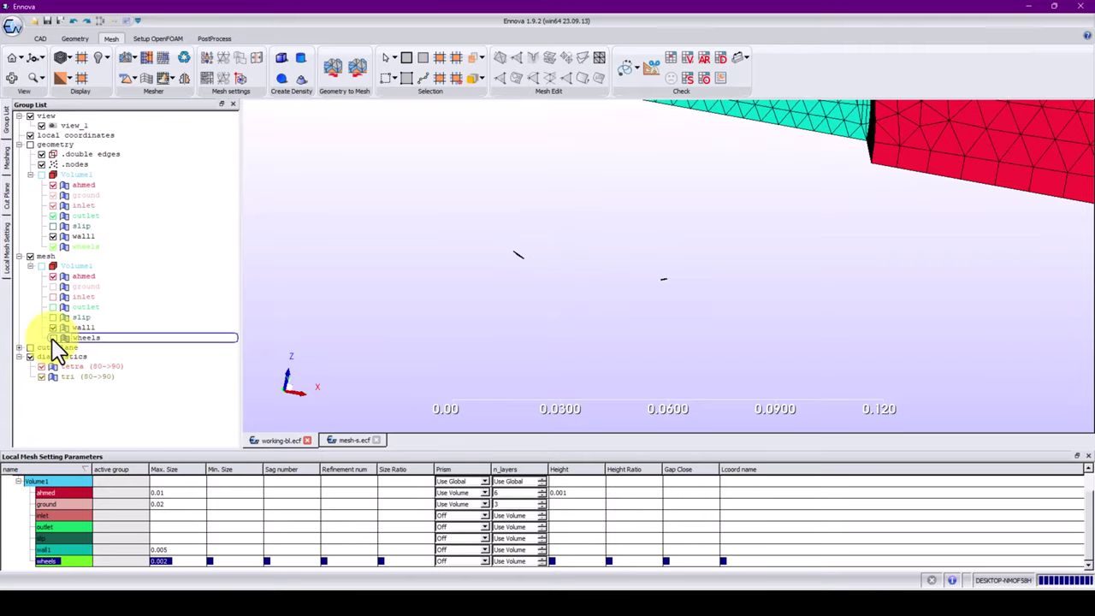
pyautogui.click(53, 338)
pyautogui.moveTo(544, 284)
pyautogui.mouseDown()
pyautogui.moveTo(623, 274)
pyautogui.moveTo(526, 289)
pyautogui.mouseUp()
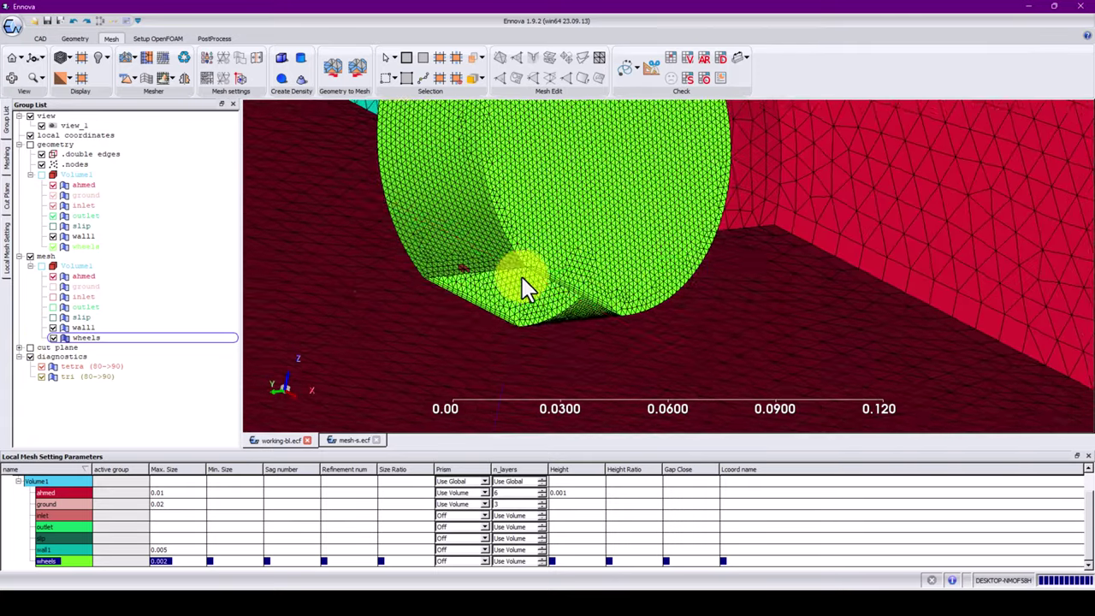
pyautogui.scroll(3, 522, 278)
pyautogui.moveTo(362, 286); pyautogui.dragTo(642, 240, button='middle')
pyautogui.scroll(3, 643, 240)
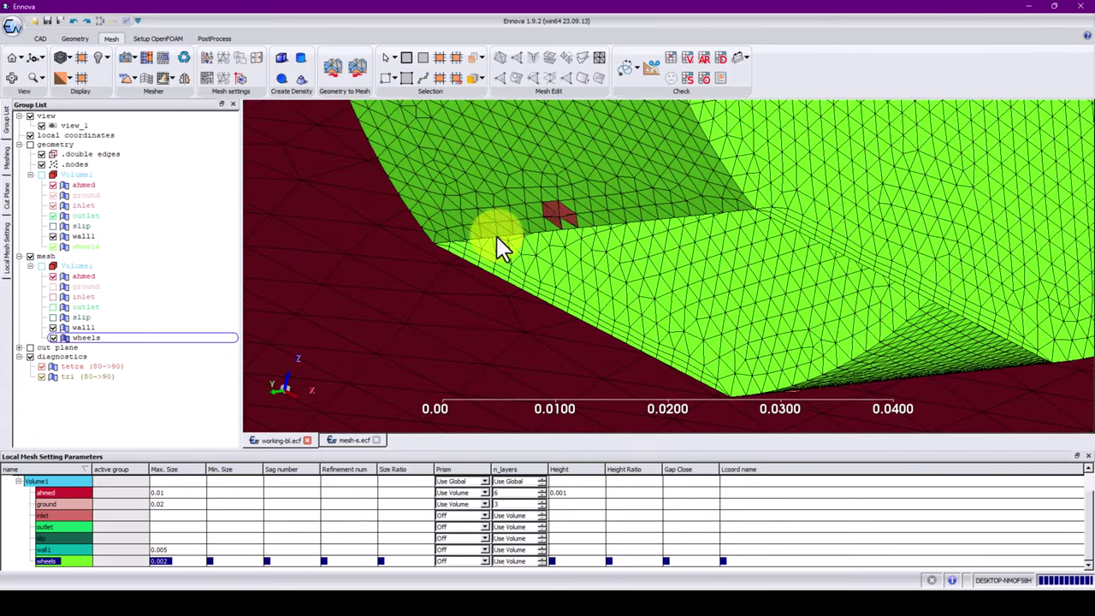
pyautogui.moveTo(572, 214)
pyautogui.mouseDown()
pyautogui.moveTo(530, 213)
pyautogui.moveTo(813, 229)
pyautogui.moveTo(547, 225)
pyautogui.moveTo(501, 203)
pyautogui.moveTo(630, 333)
pyautogui.moveTo(577, 204)
pyautogui.mouseUp()
pyautogui.scroll(3, 573, 192)
pyautogui.scroll(-12, 528, 144)
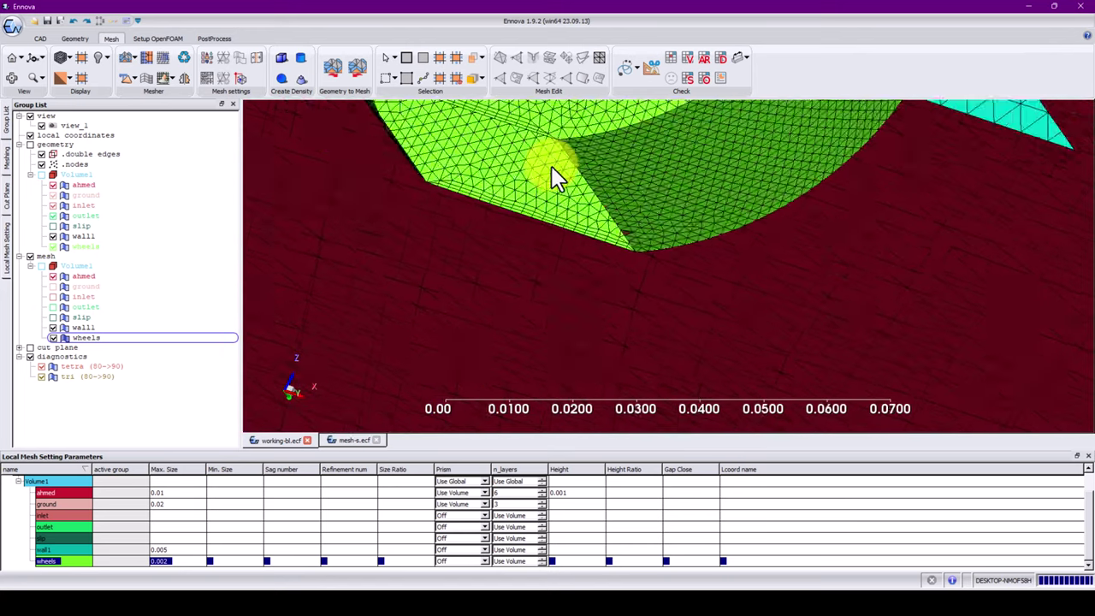
# Inspect the wheel surface mesh from below and remove the diagnostics plot
pyautogui.moveTo(746, 261); pyautogui.dragTo(577, 282)
pyautogui.scroll(5, 575, 276)
pyautogui.moveTo(608, 233); pyautogui.dragTo(734, 176, button='middle')
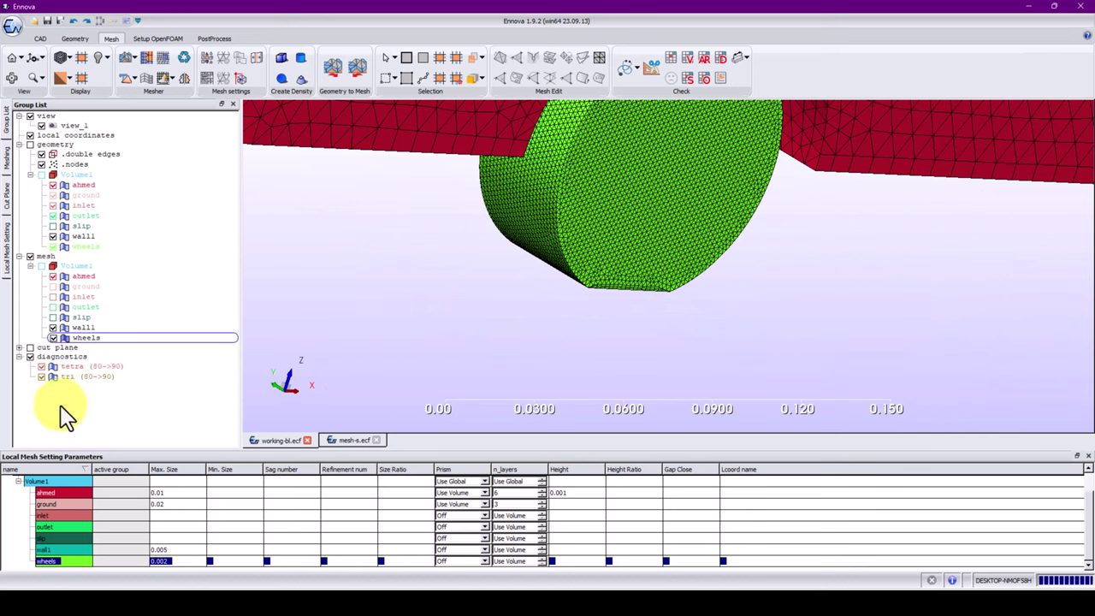
pyautogui.click(82, 358)
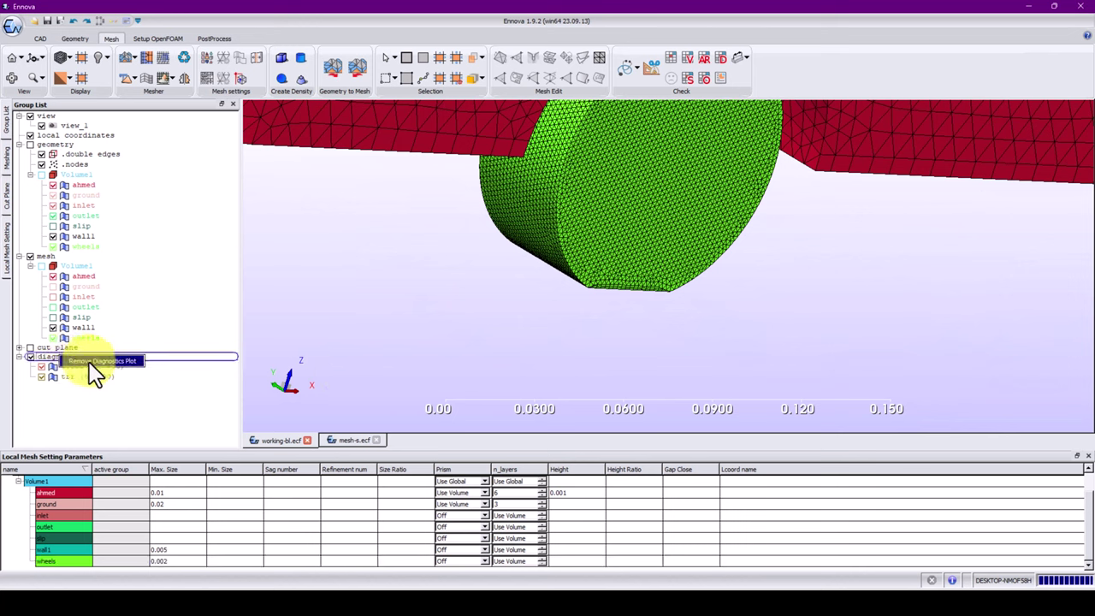
pyautogui.click(91, 362)
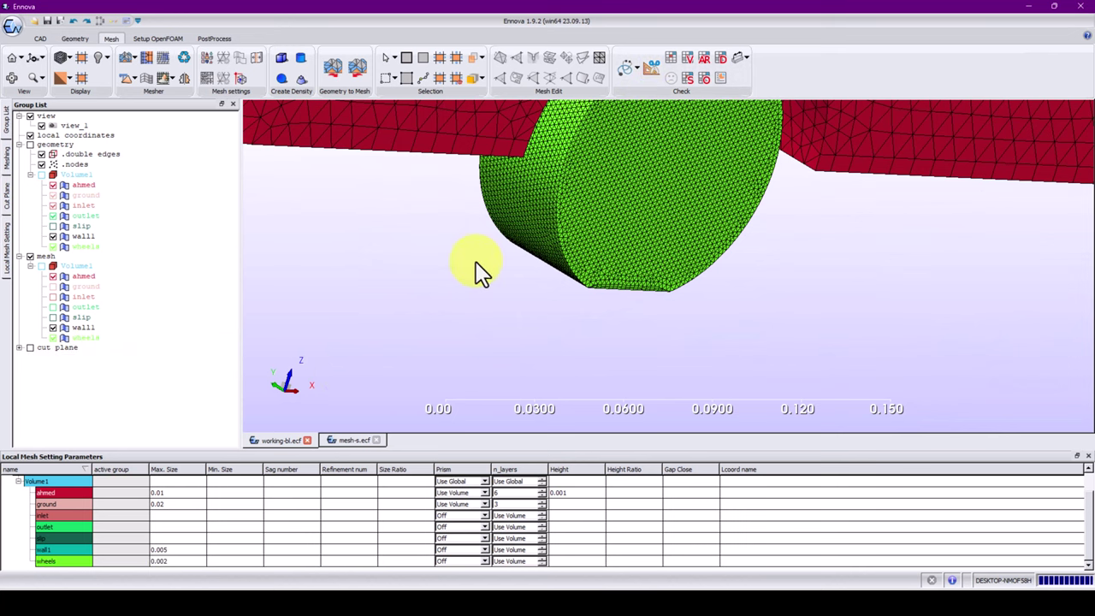
pyautogui.moveTo(473, 187); pyautogui.dragTo(567, 234, button='middle')
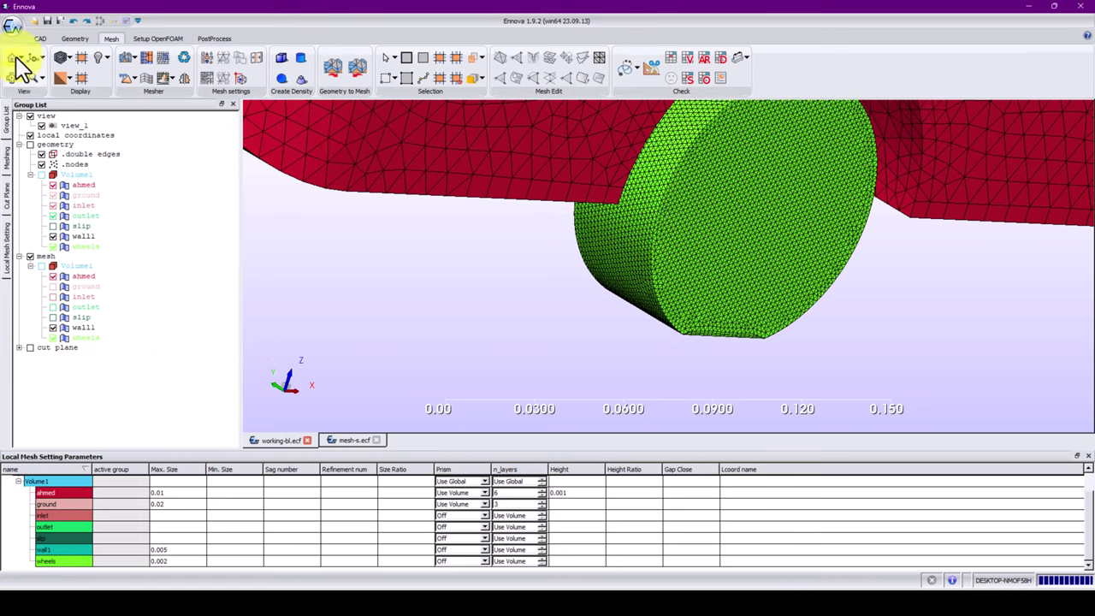
# Save the case under the new name working-bl-t.ecf in the ahmed3 folder
pyautogui.click(12, 27)
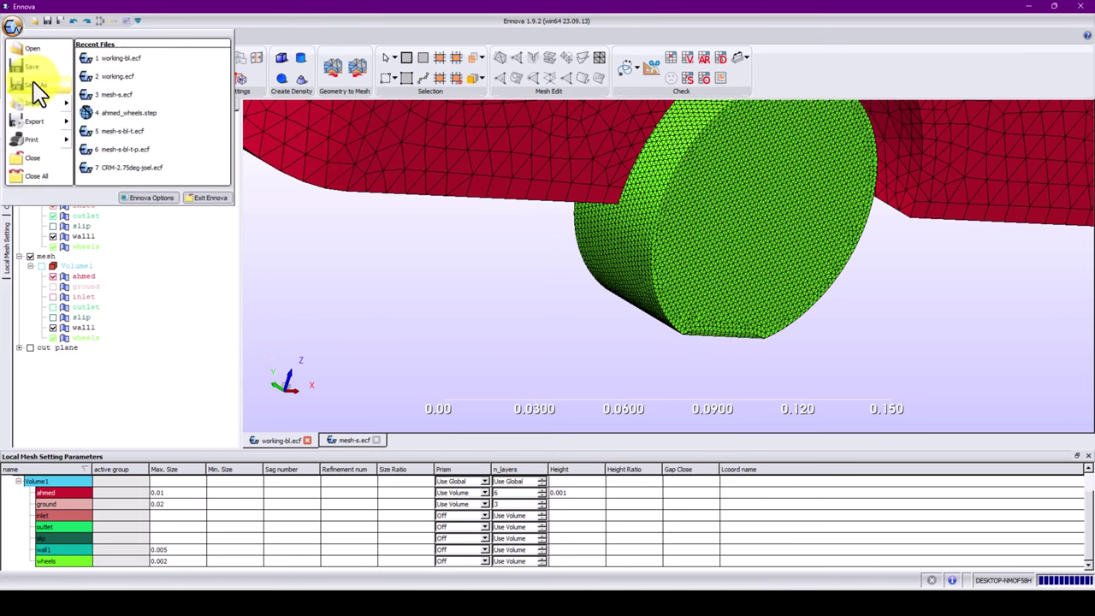
pyautogui.click(35, 85)
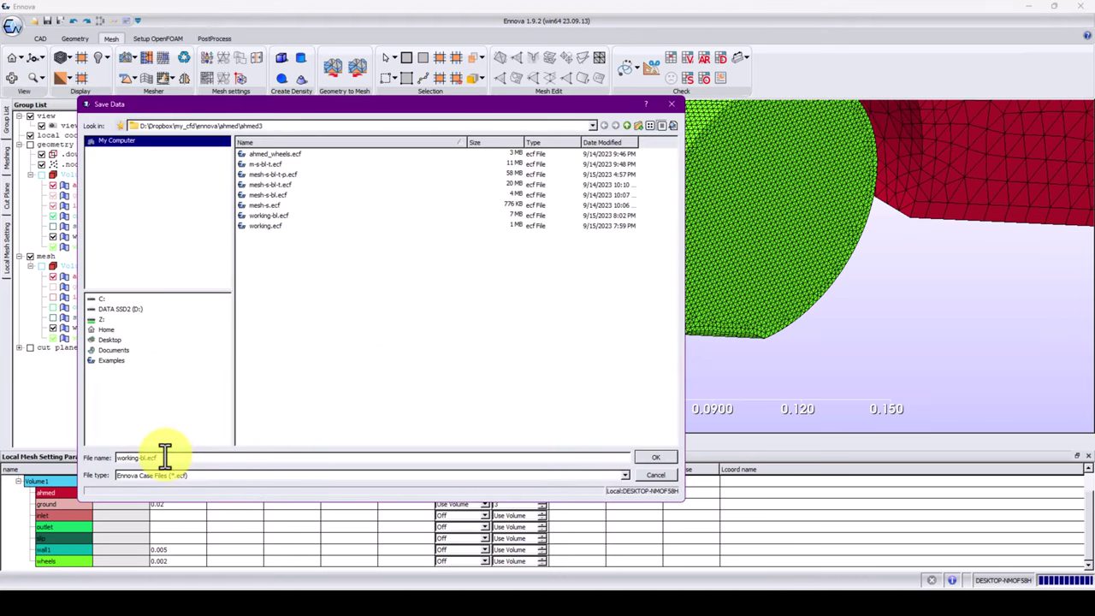
pyautogui.press('BackSpace')
pyautogui.press('BackSpace')
pyautogui.write('-t')
pyautogui.press('Return')
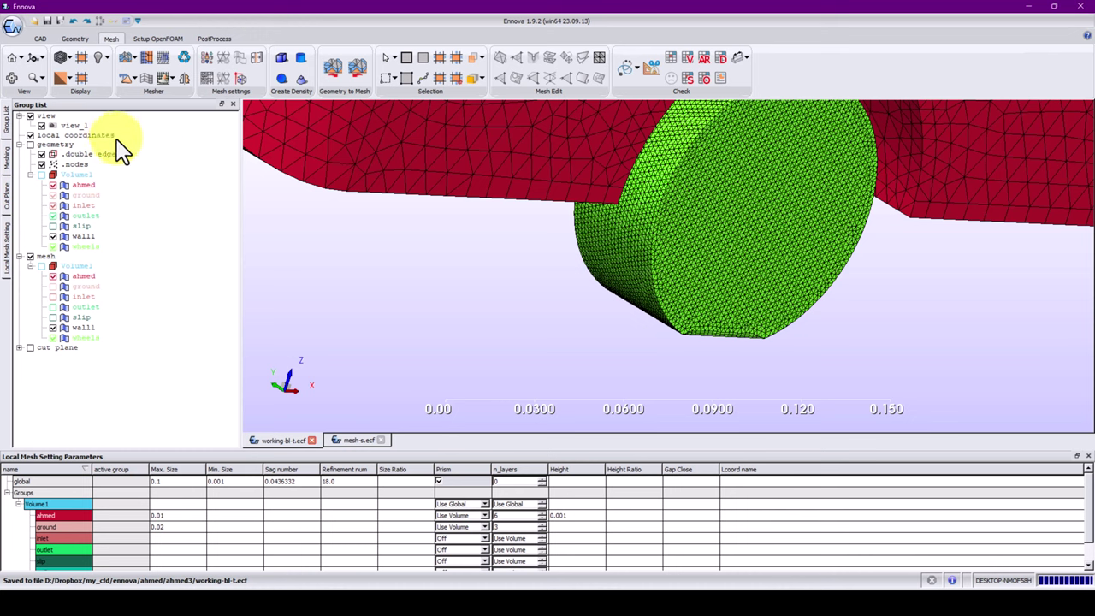
# Generate the tetrahedral volume mesh with prism layers for the case
pyautogui.click(141, 84)
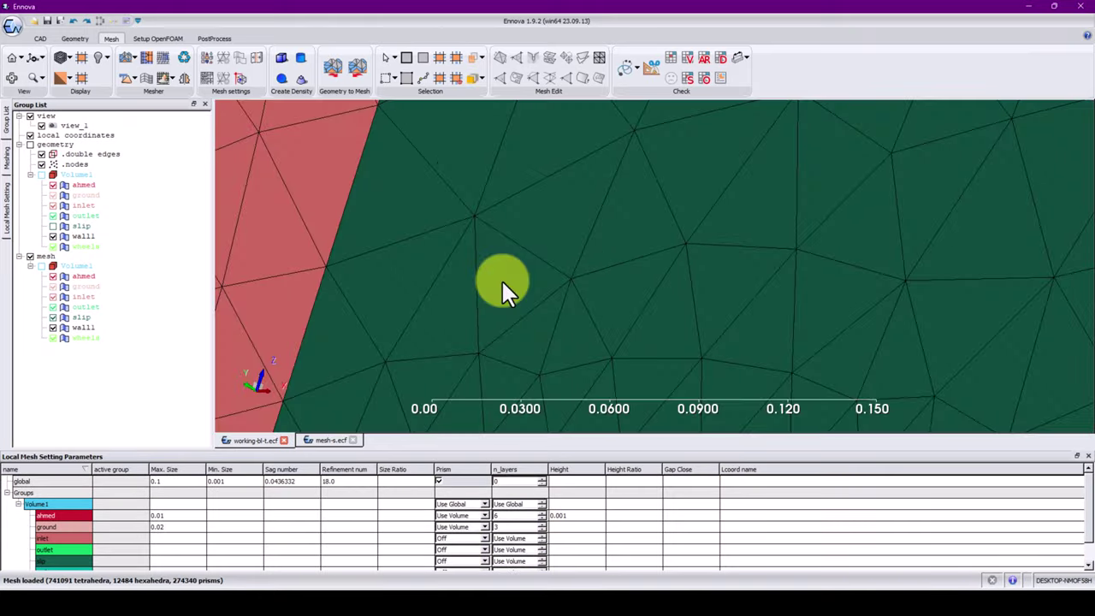
pyautogui.scroll(-5, 500, 276)
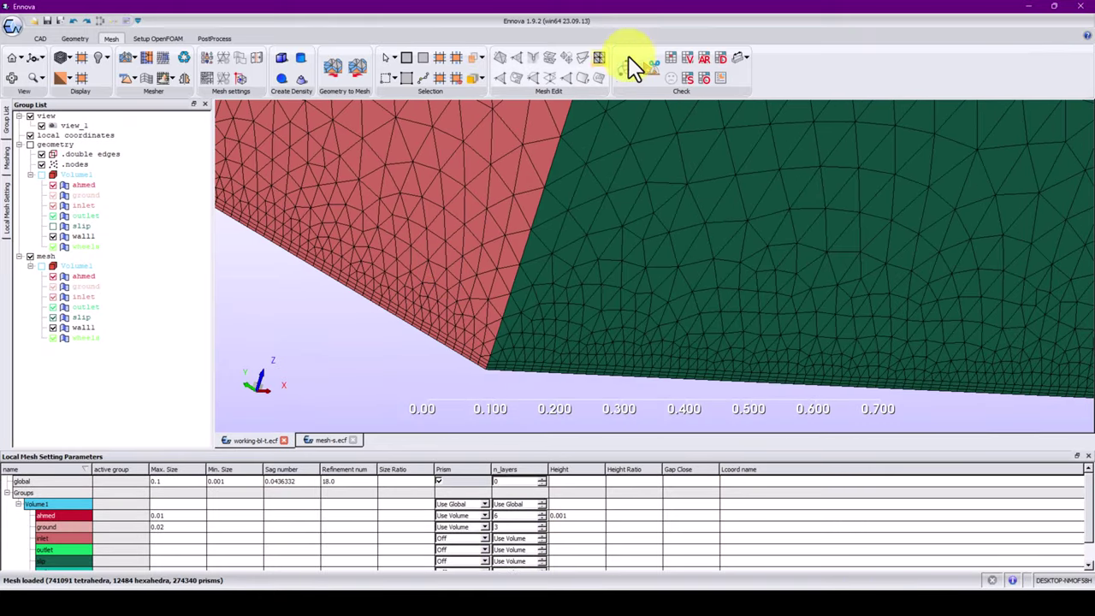
# Extract an X-plane cut through the volume mesh as faces, with the plane drawing and translucency turned off
pyautogui.click(650, 68)
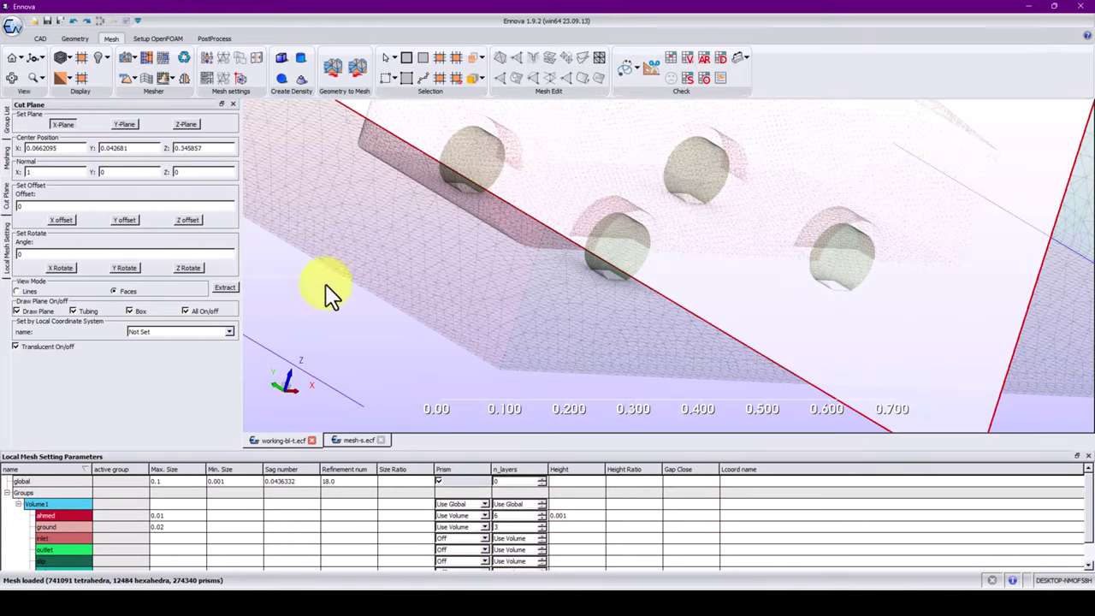
pyautogui.click(233, 287)
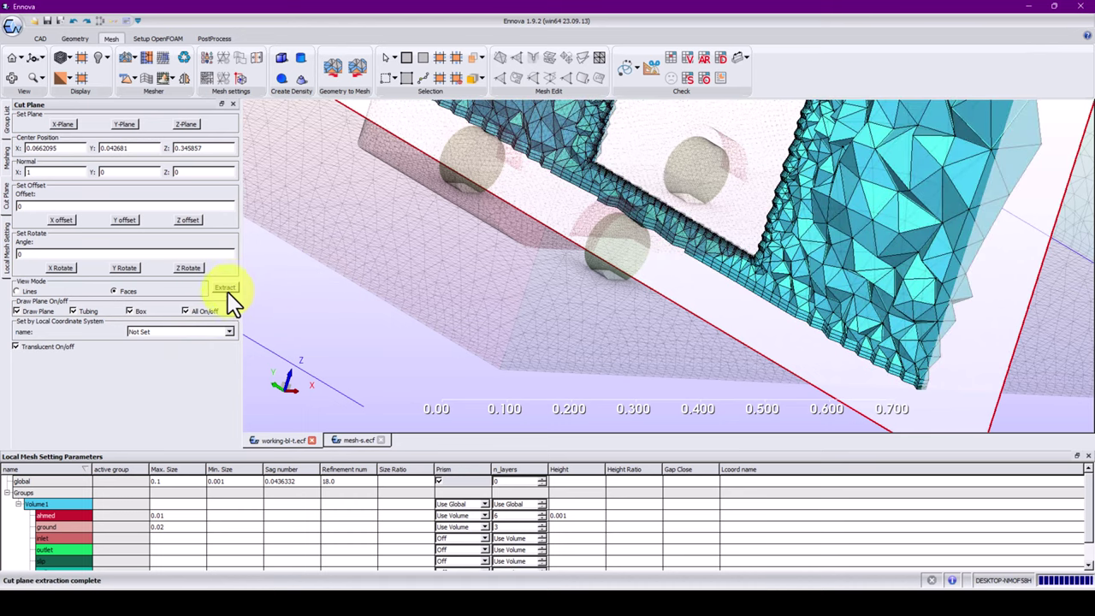
pyautogui.click(185, 311)
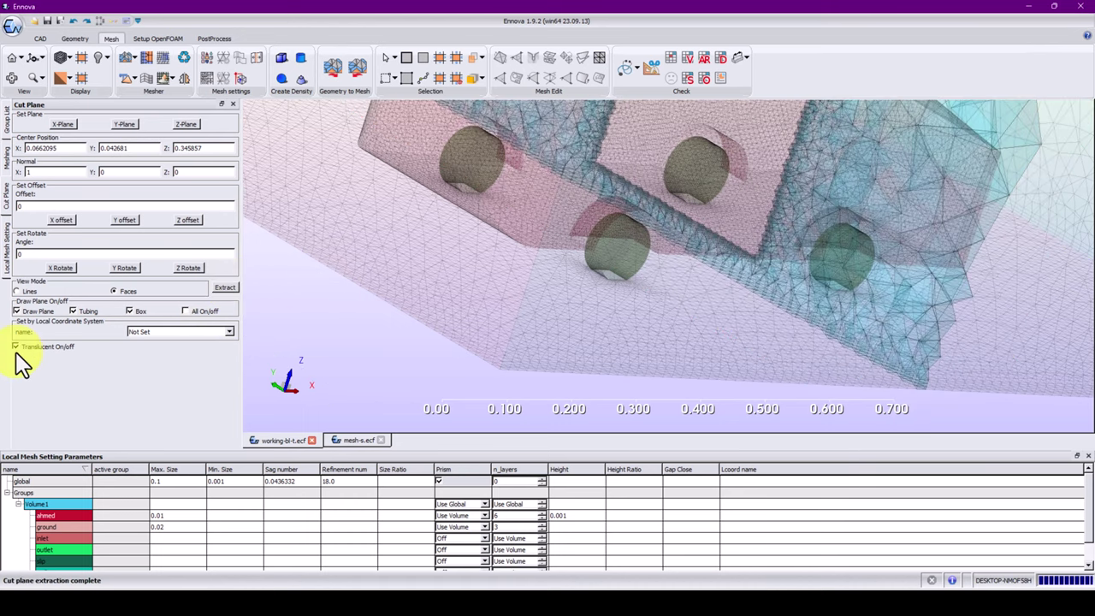
pyautogui.click(15, 347)
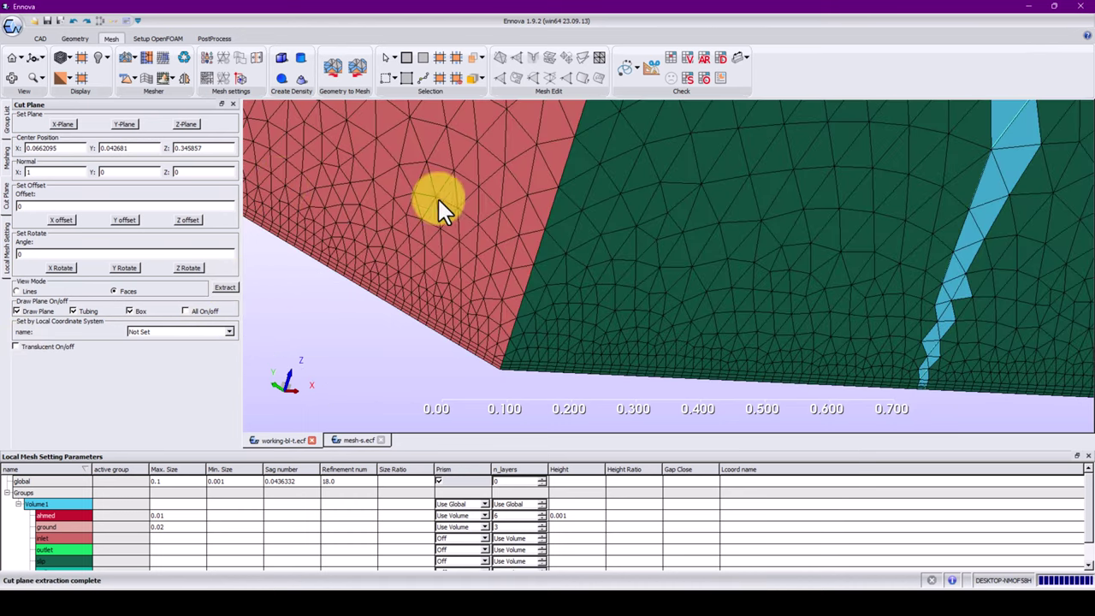
# Generate a polyhedral mesh for the case, clearing the existing volume mesh without saving it
pyautogui.click(137, 78)
pyautogui.click(144, 112)
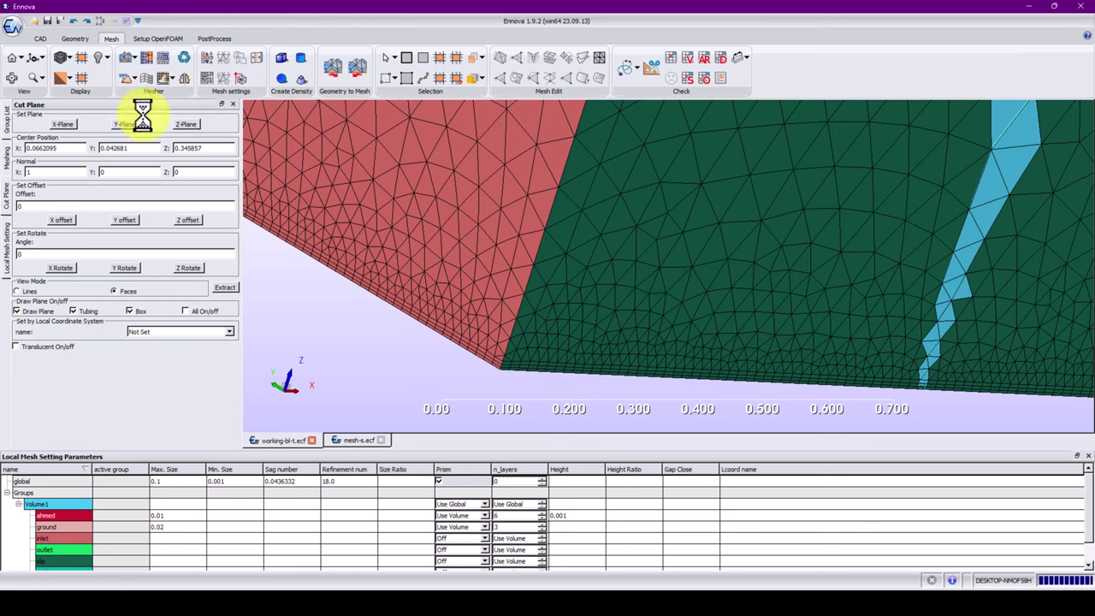
pyautogui.moveTo(316, 254); pyautogui.dragTo(496, 226)
pyautogui.click(128, 83)
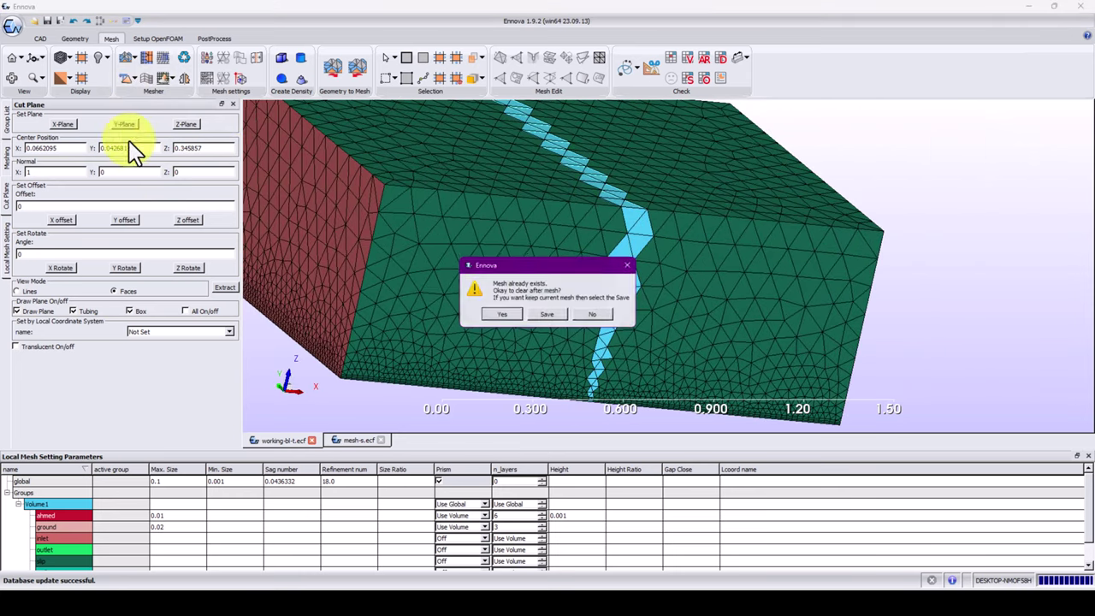
pyautogui.click(500, 315)
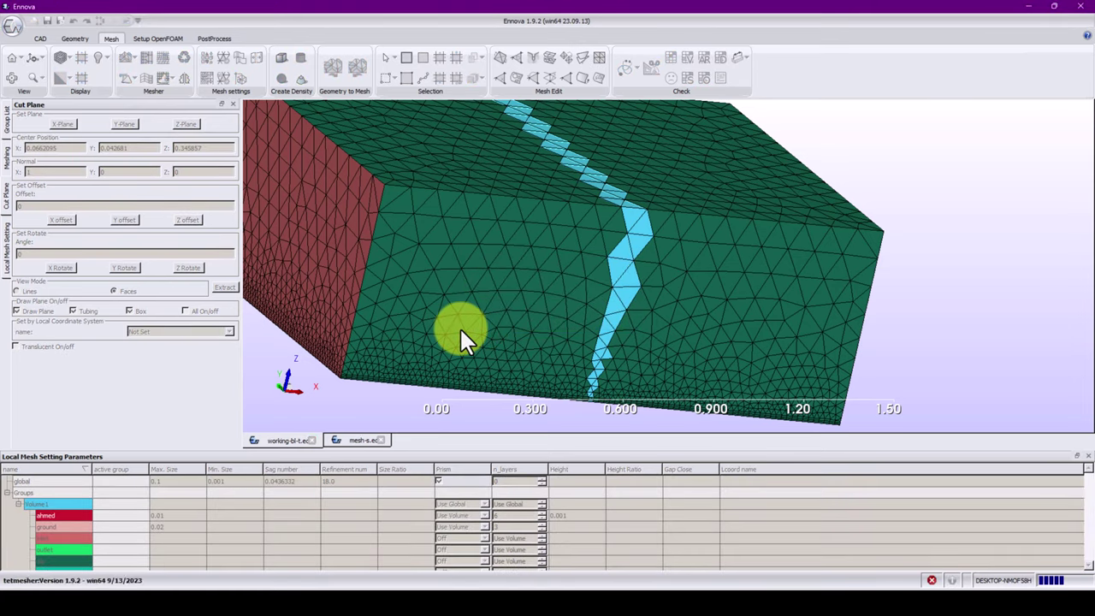
# Open the Messages window and highlight the latest meshing log line to follow the mesher's progress
pyautogui.rightClick(111, 43)
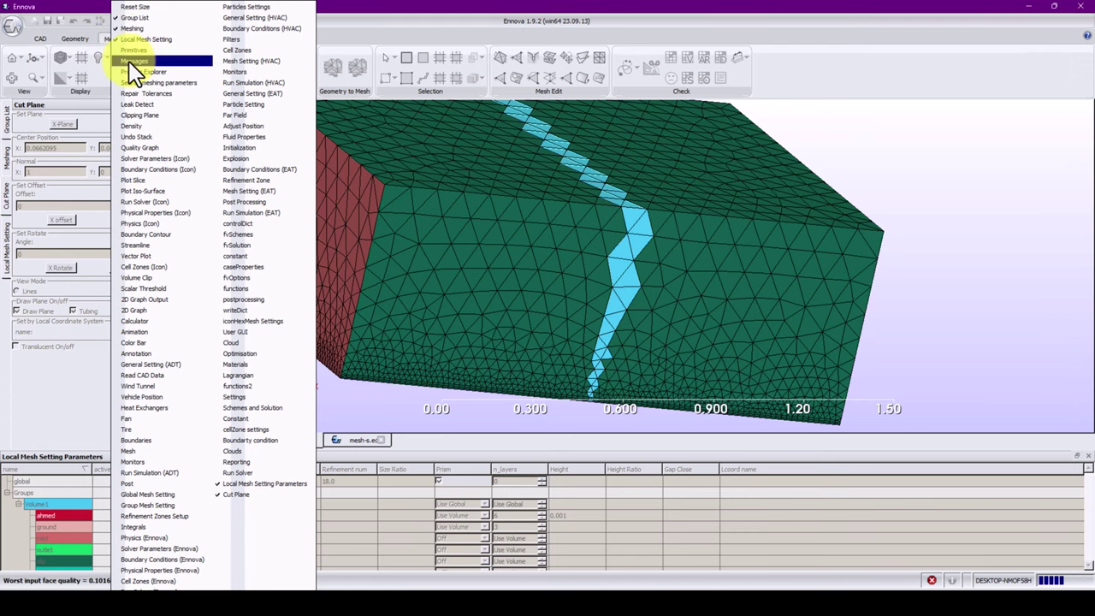
pyautogui.click(133, 62)
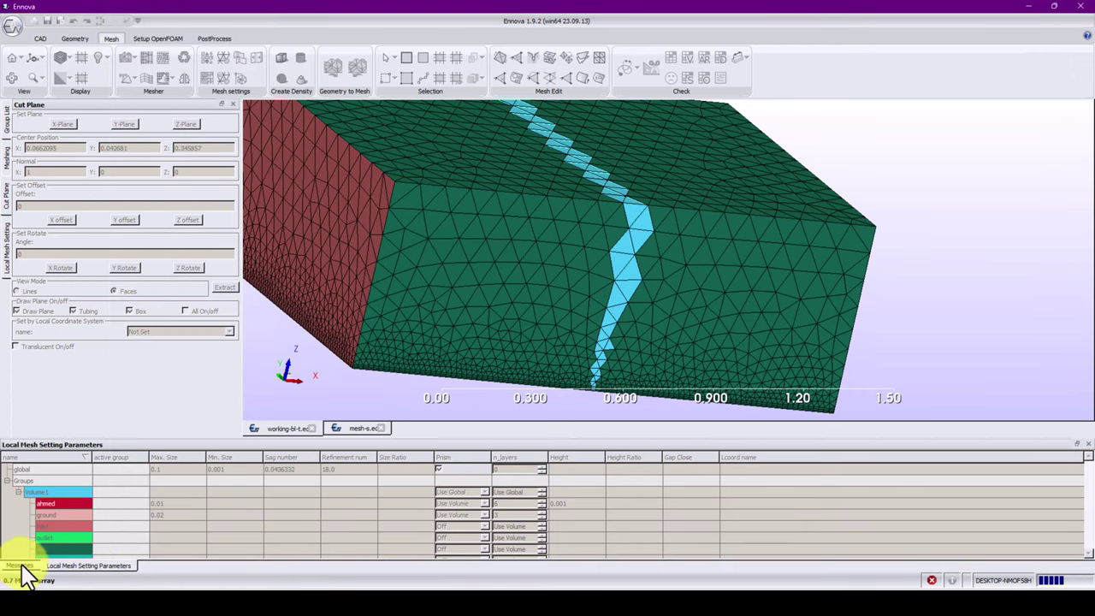
pyautogui.click(20, 567)
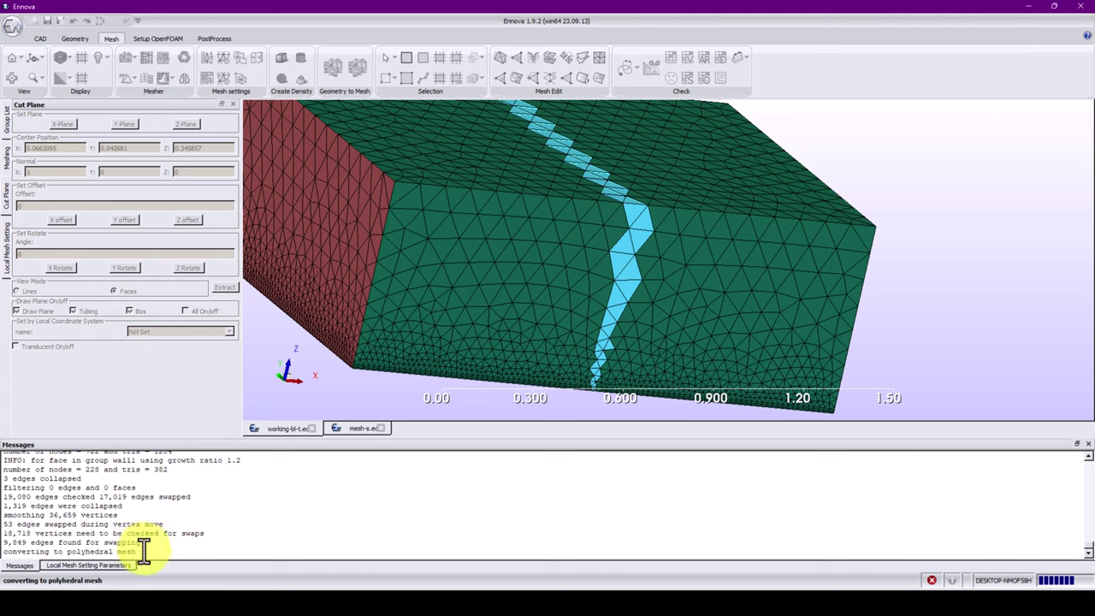
pyautogui.doubleClick(73, 551)
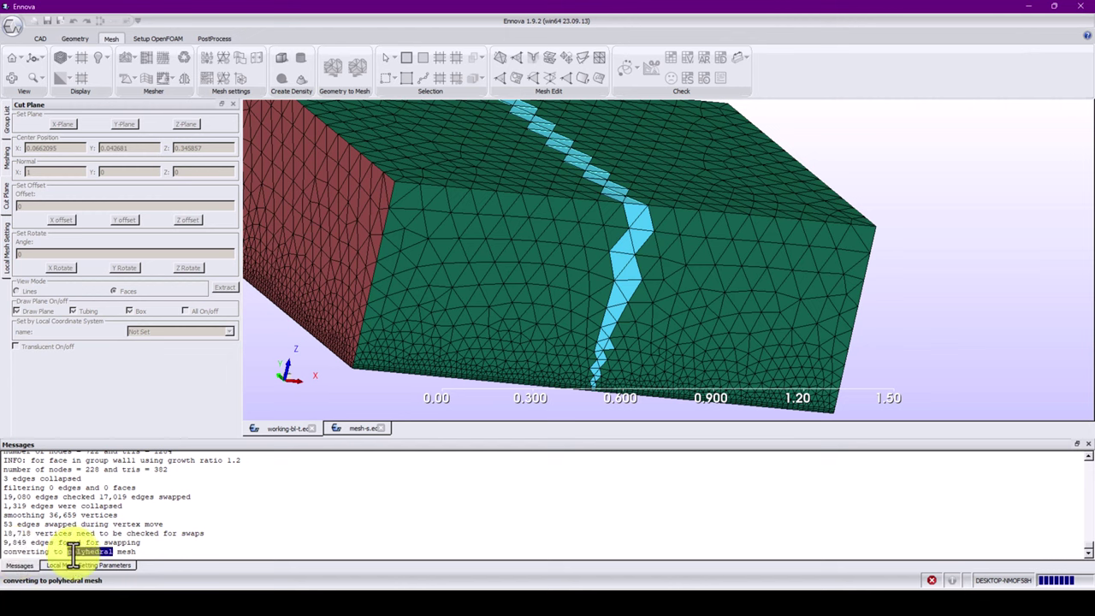
pyautogui.tripleClick(72, 552)
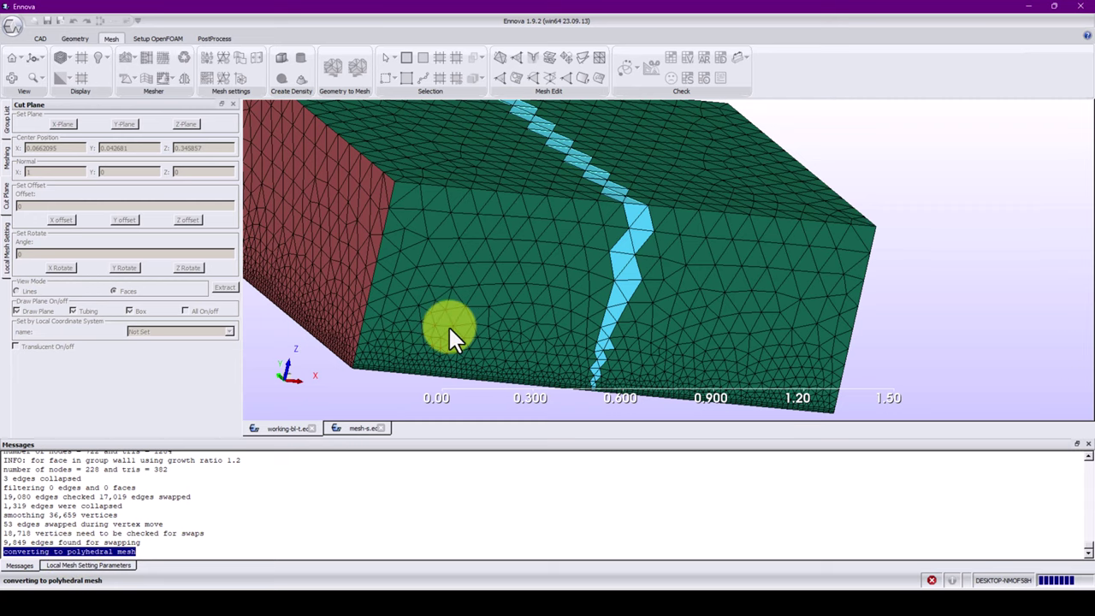
# Switch to the mesh-s.ecf case and examine the Ahmed body's placement inside the flow domain from several angles
pyautogui.moveTo(678, 275); pyautogui.dragTo(254, 389)
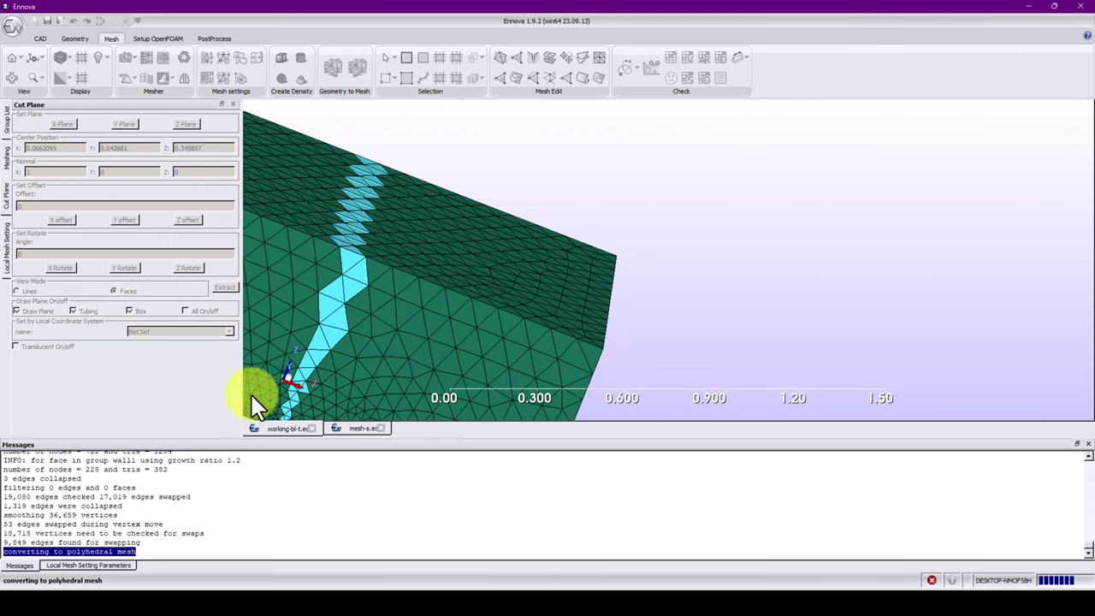
pyautogui.click(346, 428)
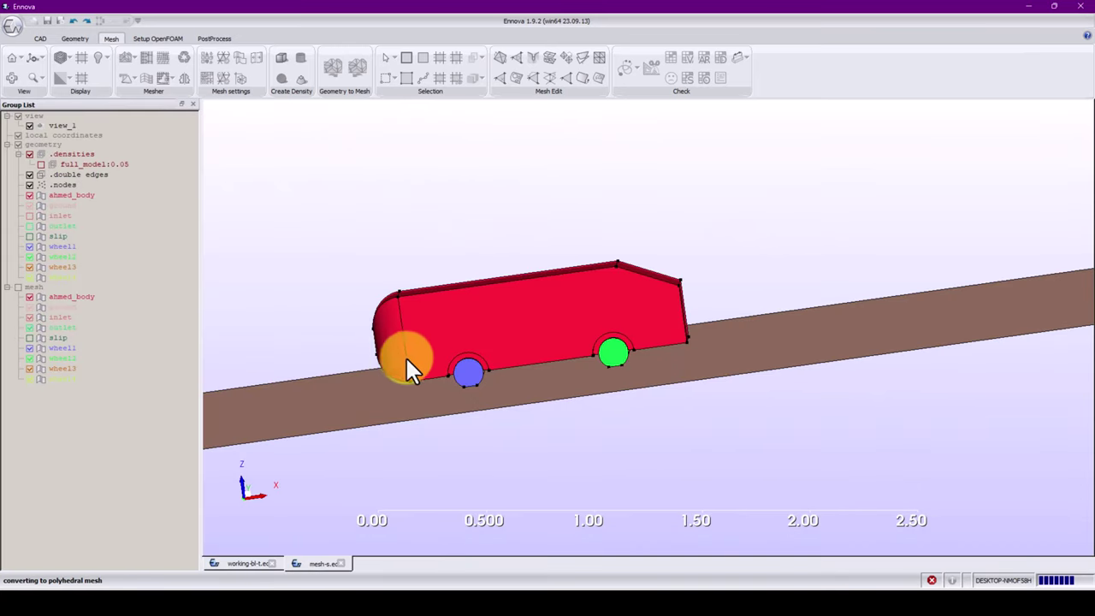
pyautogui.moveTo(537, 339)
pyautogui.mouseDown()
pyautogui.moveTo(511, 363)
pyautogui.moveTo(590, 370)
pyautogui.moveTo(554, 346)
pyautogui.mouseUp()
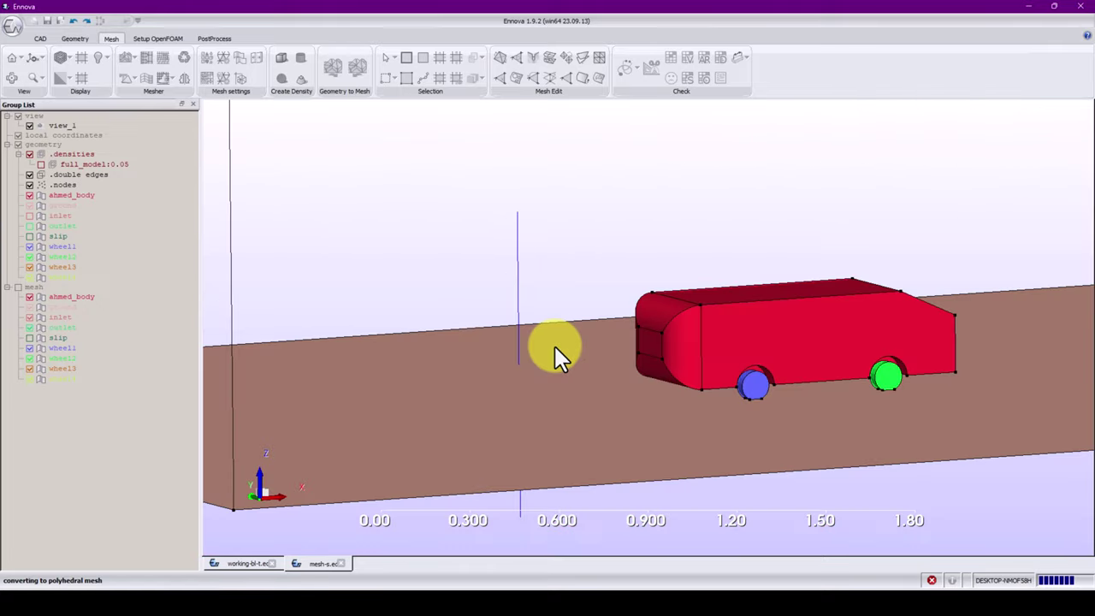
pyautogui.scroll(-8, 554, 346)
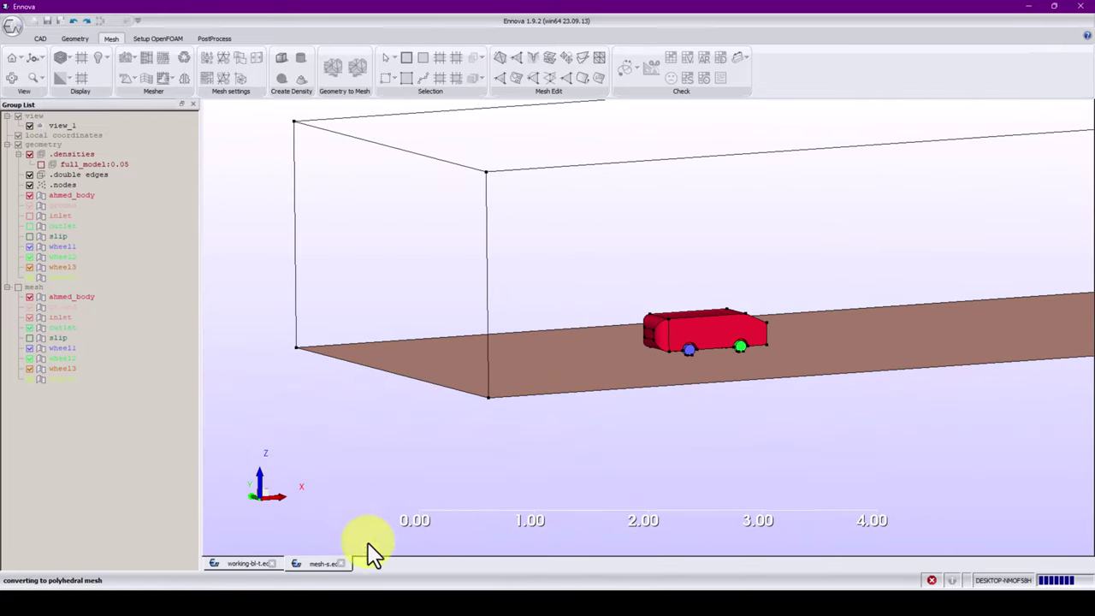
pyautogui.scroll(-3, 509, 373)
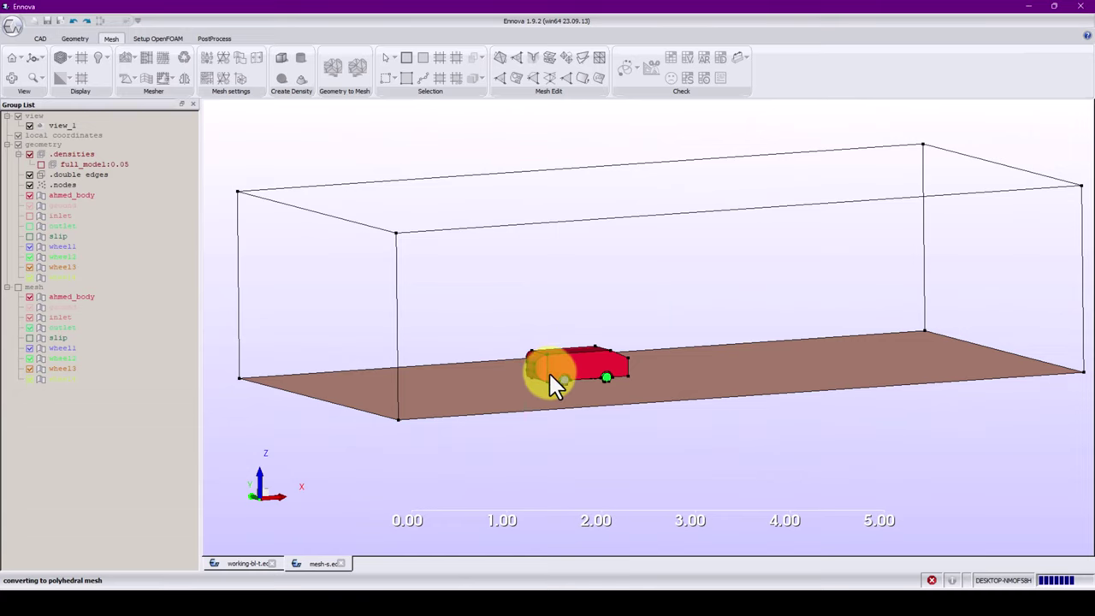
pyautogui.scroll(3, 549, 374)
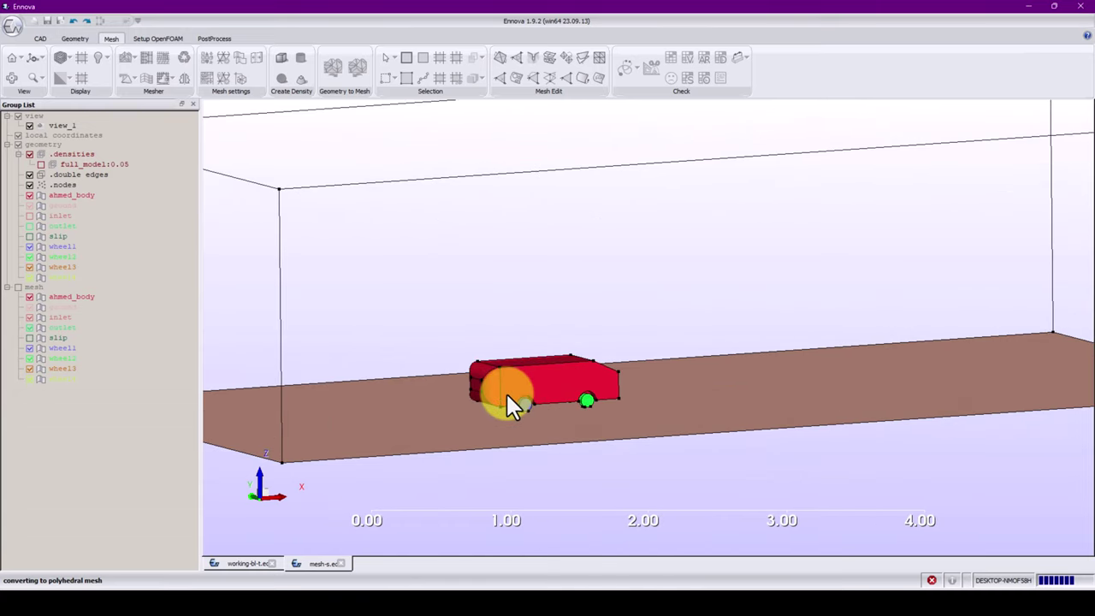
pyautogui.moveTo(473, 379); pyautogui.dragTo(534, 331, button='middle')
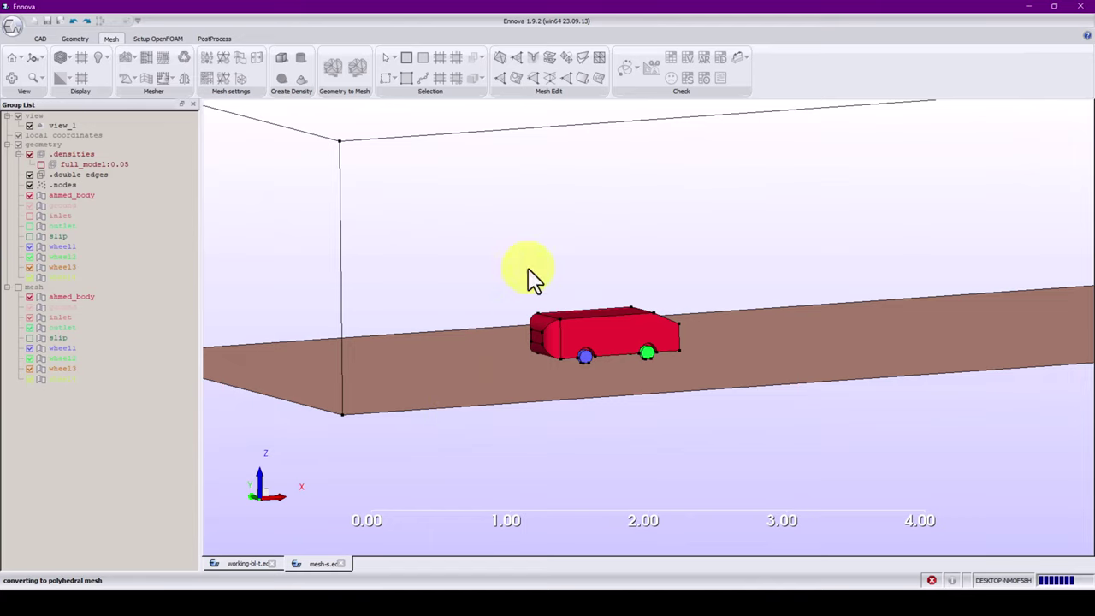
pyautogui.moveTo(420, 404); pyautogui.dragTo(433, 342)
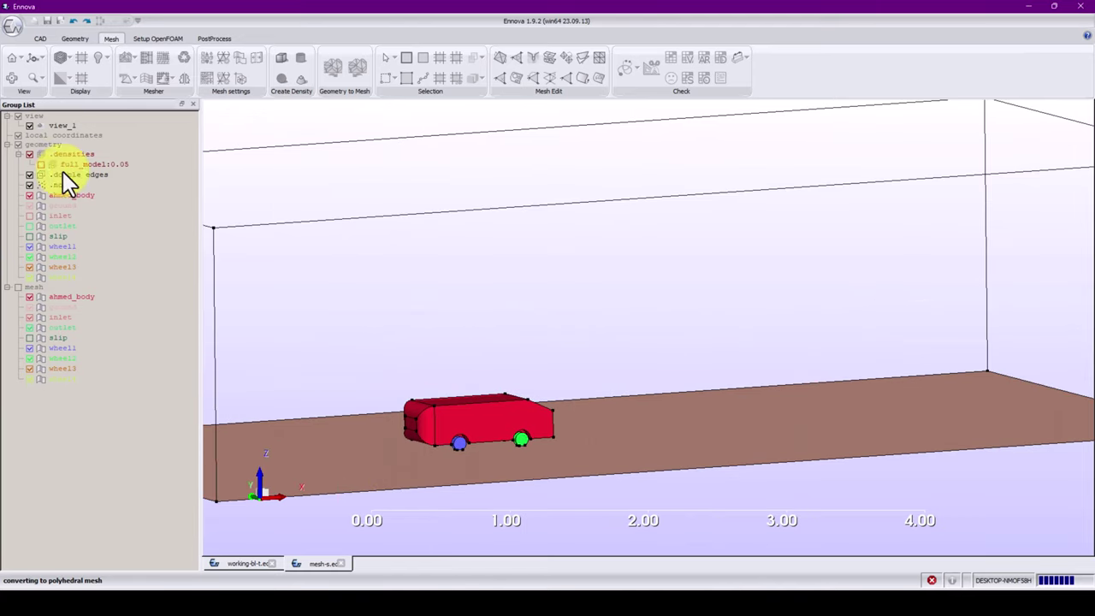
pyautogui.click(471, 425)
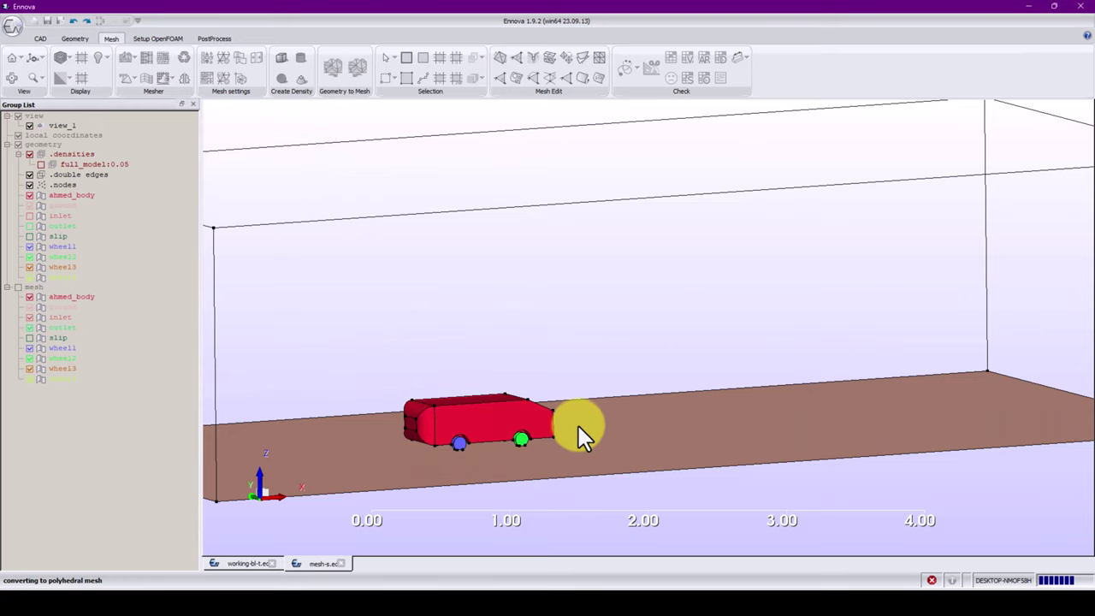
pyautogui.moveTo(579, 426); pyautogui.dragTo(330, 364)
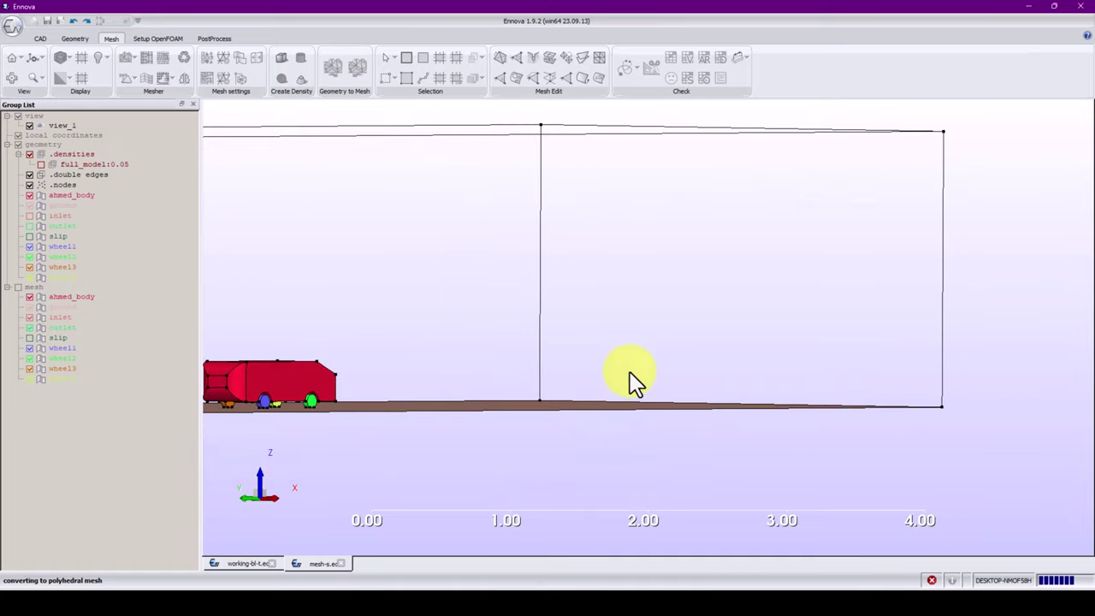
pyautogui.moveTo(521, 375); pyautogui.dragTo(817, 373, button='middle')
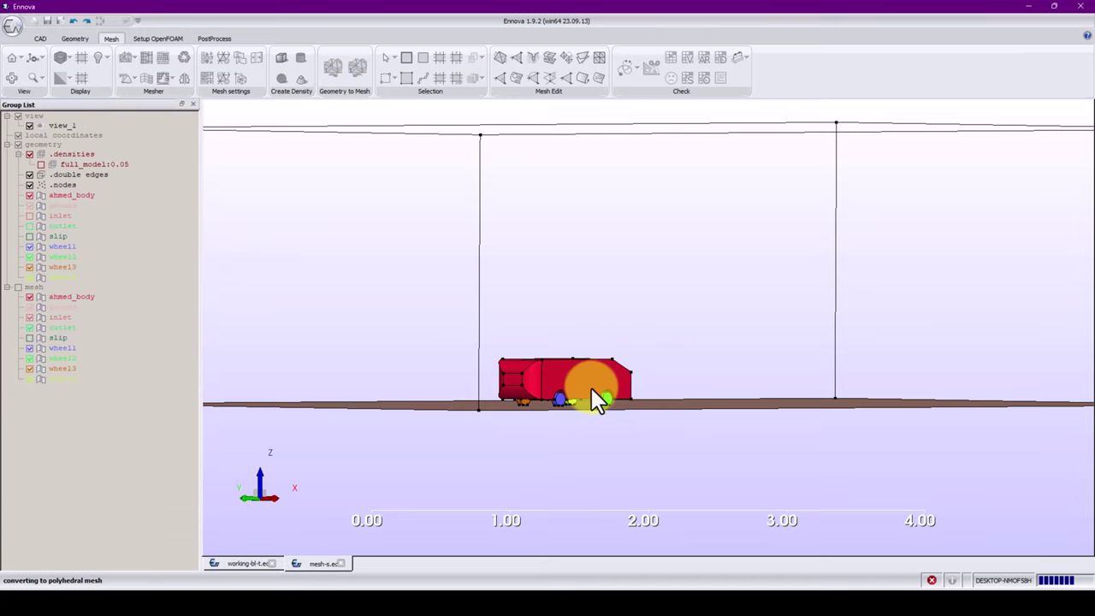
pyautogui.moveTo(591, 388); pyautogui.dragTo(592, 398, button='middle')
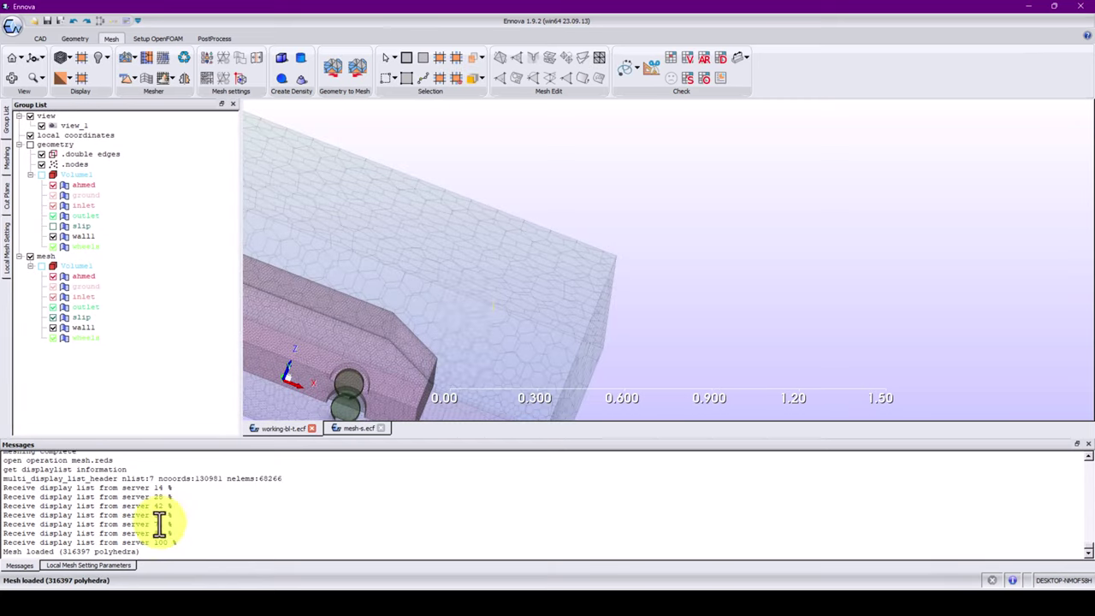
# Turn off the translucent display of the polyhedral mesh in the working-bl-t.ecf case, with the whole domain in view
pyautogui.scroll(-3, 468, 310)
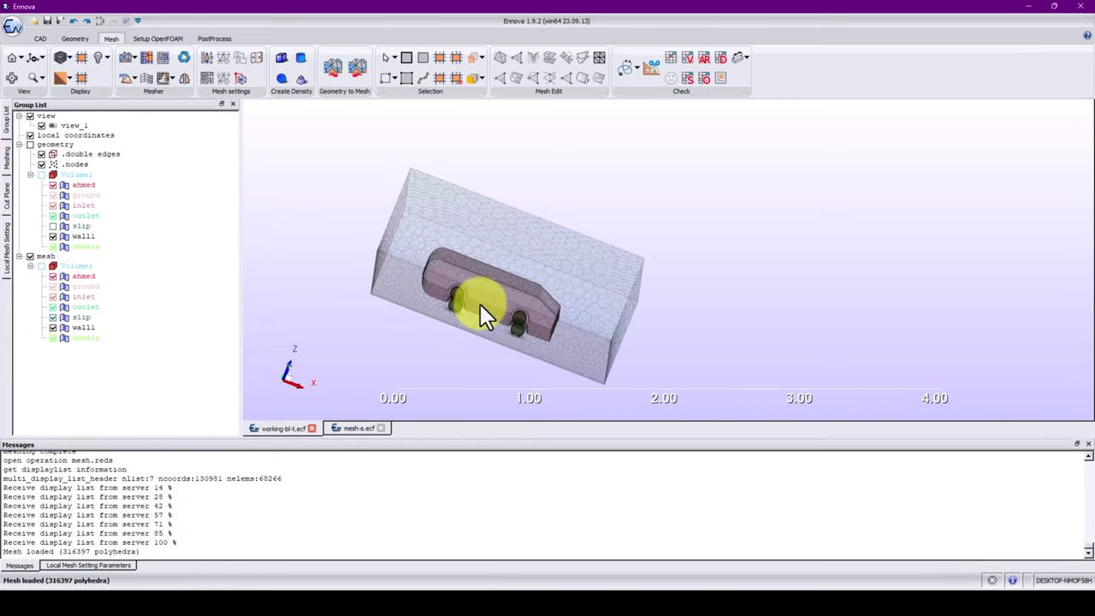
pyautogui.click(107, 58)
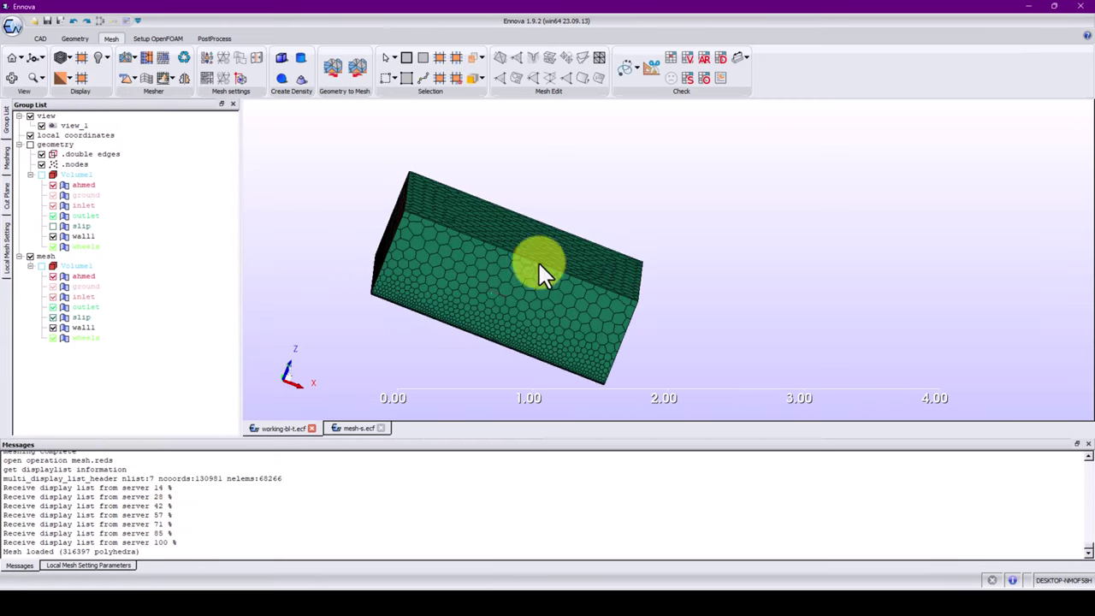
# Hide the slip patch of the mesh and examine the polygonal surface mesh around the Ahmed body's wheel arch
pyautogui.moveTo(538, 265); pyautogui.dragTo(500, 282)
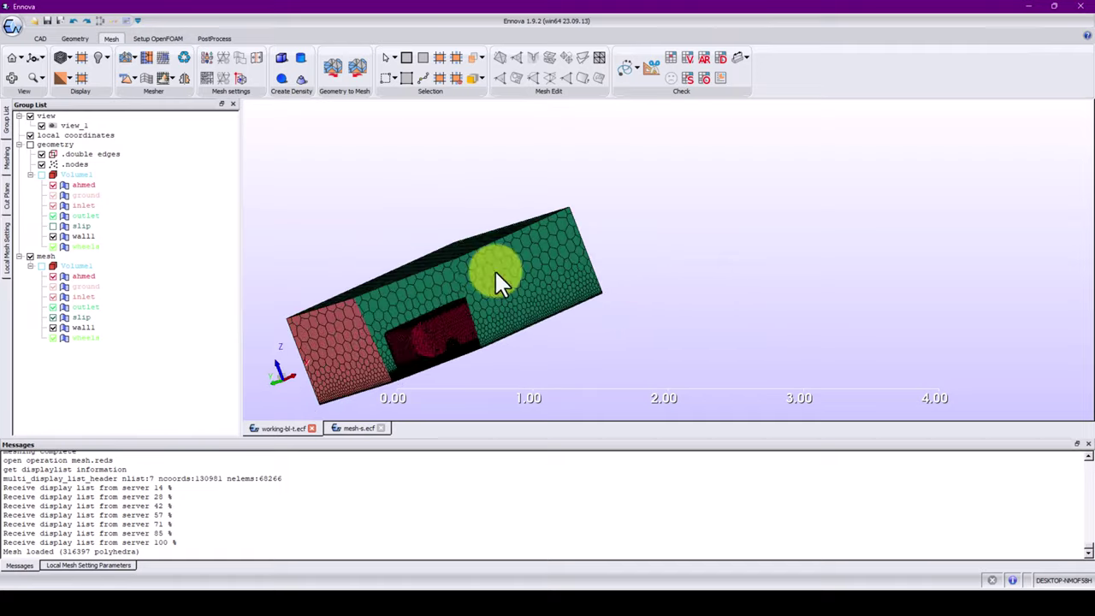
pyautogui.click(13, 59)
pyautogui.scroll(5, 598, 301)
pyautogui.moveTo(626, 293); pyautogui.dragTo(47, 330)
pyautogui.click(52, 317)
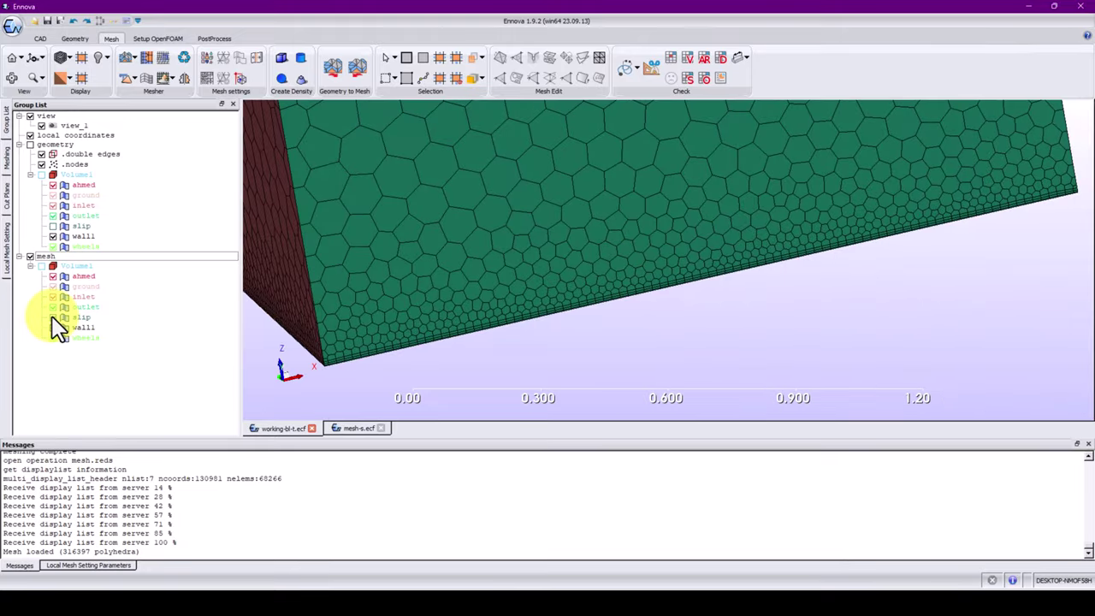
pyautogui.scroll(3, 505, 224)
pyautogui.moveTo(506, 230)
pyautogui.mouseDown()
pyautogui.moveTo(573, 265)
pyautogui.moveTo(575, 214)
pyautogui.moveTo(598, 255)
pyautogui.moveTo(488, 188)
pyautogui.moveTo(613, 276)
pyautogui.moveTo(597, 232)
pyautogui.moveTo(562, 248)
pyautogui.moveTo(688, 224)
pyautogui.moveTo(995, 232)
pyautogui.moveTo(1007, 306)
pyautogui.moveTo(745, 201)
pyautogui.moveTo(757, 231)
pyautogui.moveTo(750, 291)
pyautogui.moveTo(673, 284)
pyautogui.moveTo(789, 278)
pyautogui.moveTo(796, 226)
pyautogui.moveTo(628, 110)
pyautogui.moveTo(795, 196)
pyautogui.moveTo(677, 268)
pyautogui.moveTo(650, 264)
pyautogui.moveTo(616, 296)
pyautogui.moveTo(736, 142)
pyautogui.moveTo(651, 214)
pyautogui.moveTo(790, 205)
pyautogui.moveTo(558, 205)
pyautogui.moveTo(737, 223)
pyautogui.moveTo(592, 246)
pyautogui.moveTo(407, 250)
pyautogui.moveTo(667, 251)
pyautogui.moveTo(484, 229)
pyautogui.mouseUp()
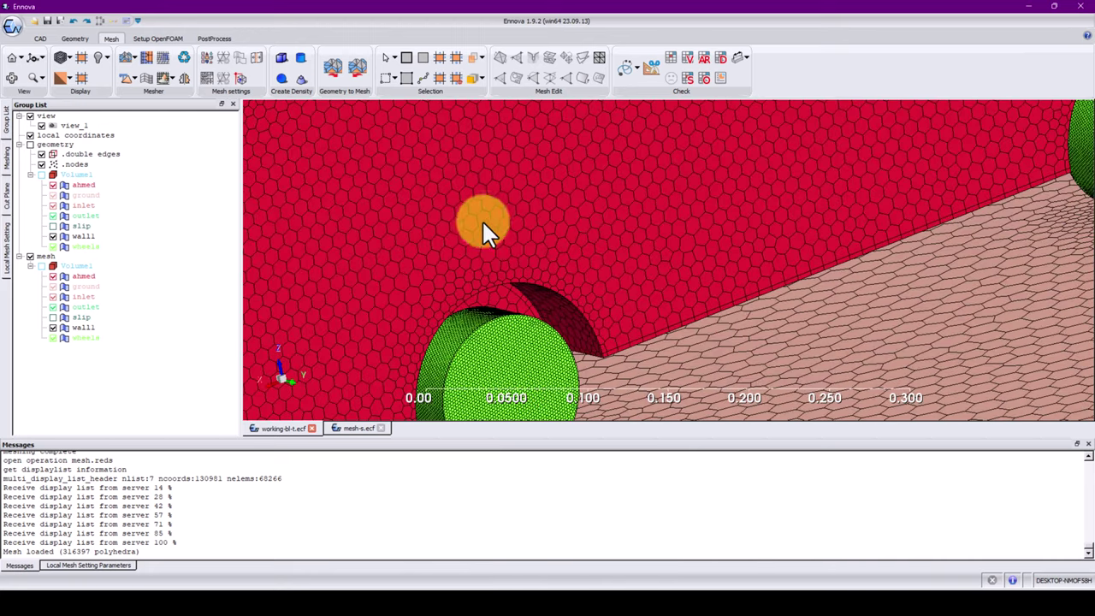
# Compute the mesh orthogonality and extract the elements in the 70 to 80 range for display
pyautogui.click(705, 81)
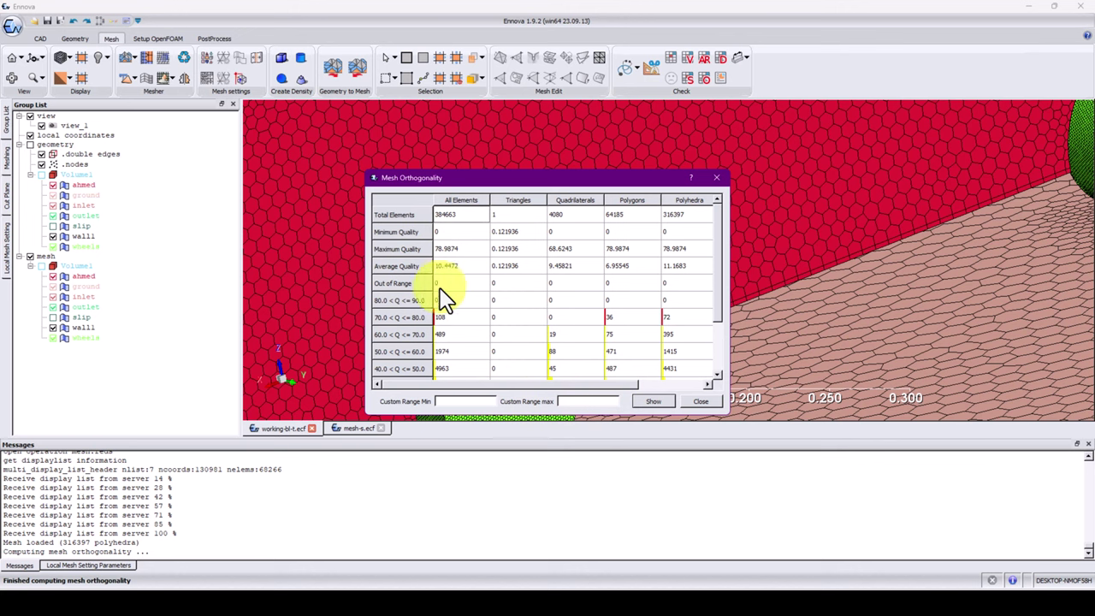
pyautogui.click(402, 318)
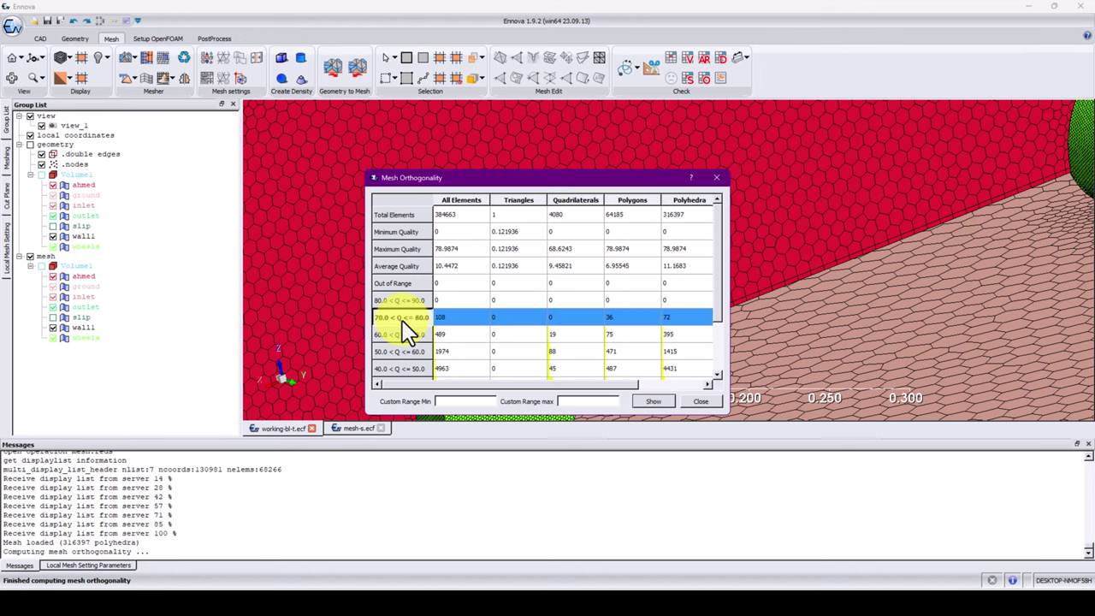
pyautogui.click(646, 400)
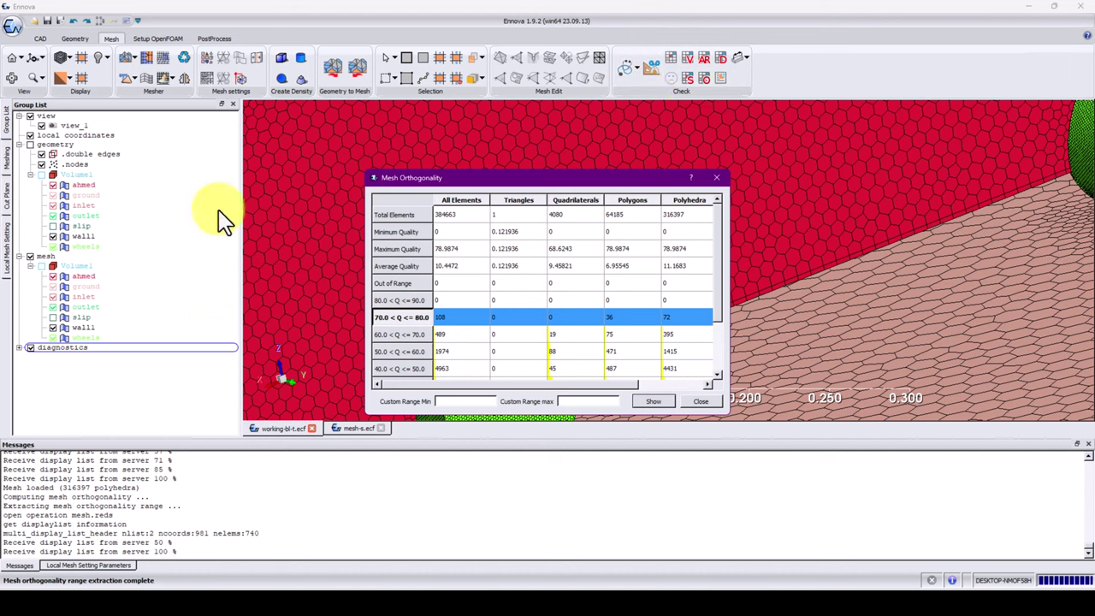
# Expand the diagnostics group, review the remaining orthogonality ranges and close the orthogonality results
pyautogui.click(19, 348)
pyautogui.scroll(-2, 599, 214)
pyautogui.click(719, 183)
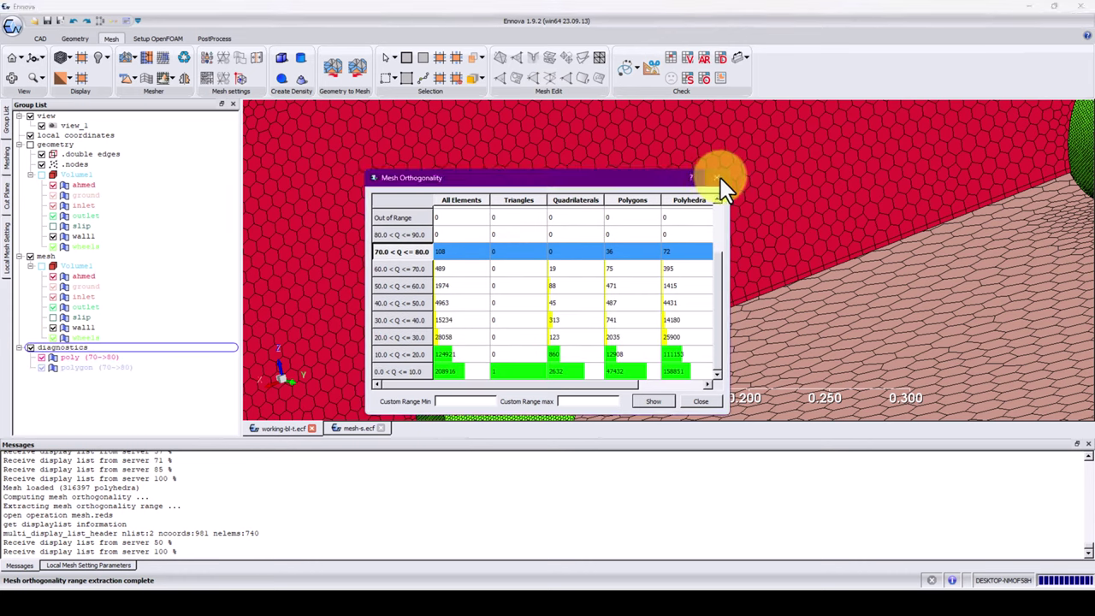
pyautogui.scroll(2, 537, 245)
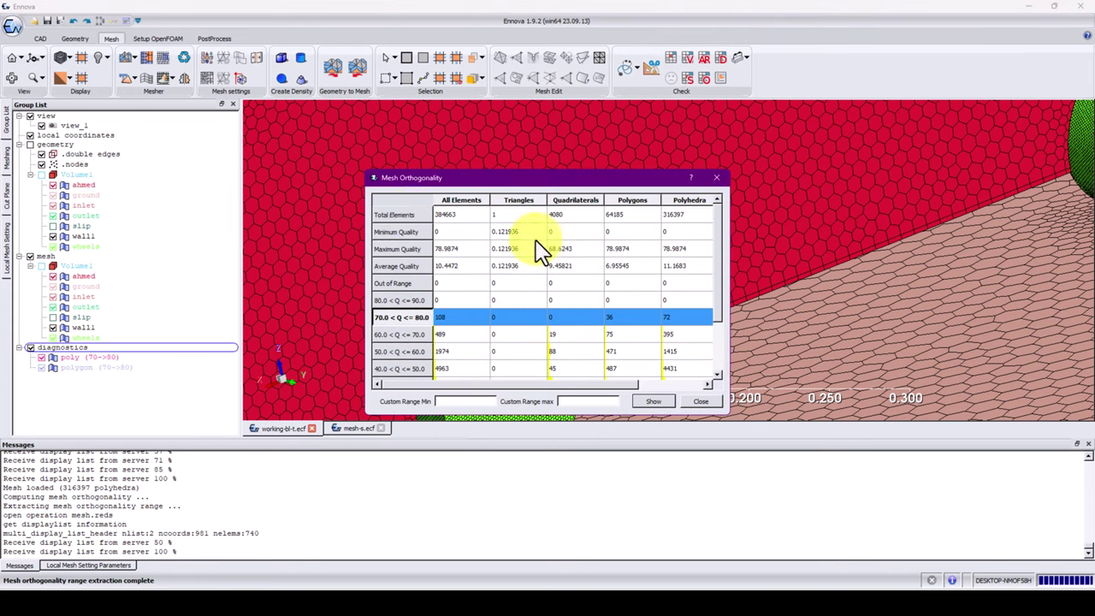
pyautogui.click(717, 178)
# Hide the ahmed patch of the mesh and turn off the whole mesh to view only the extracted diagnostic elements
pyautogui.moveTo(709, 188); pyautogui.dragTo(584, 245)
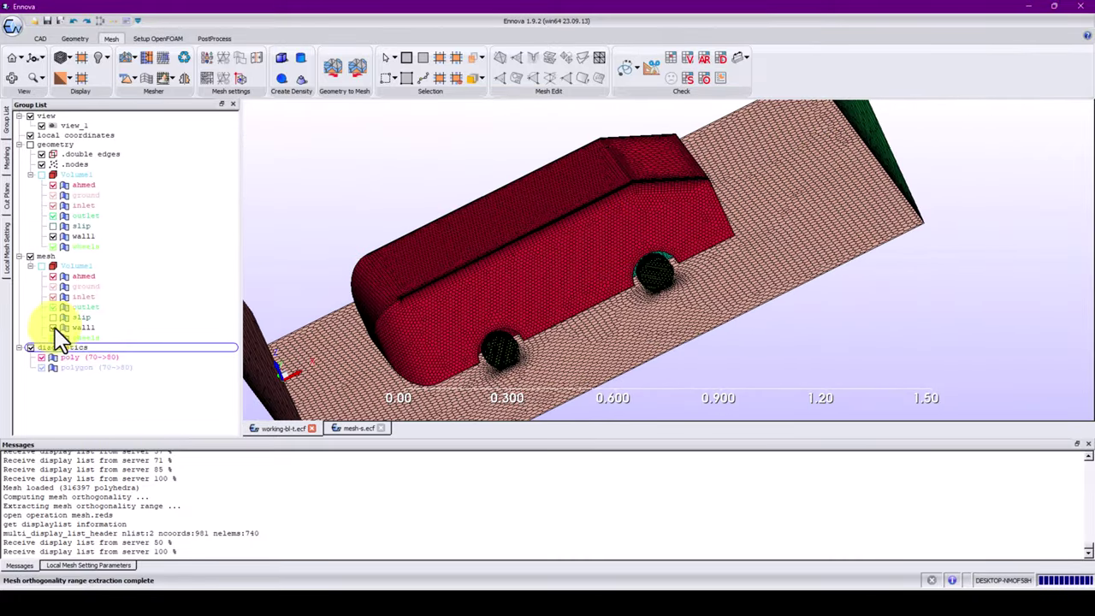
pyautogui.click(53, 276)
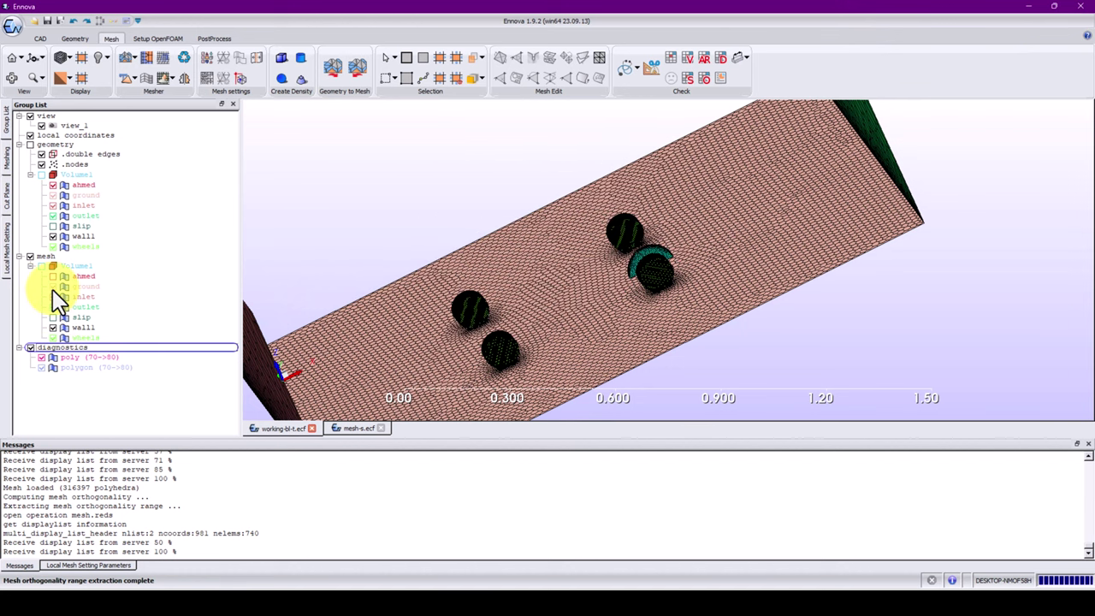
pyautogui.scroll(4, 383, 280)
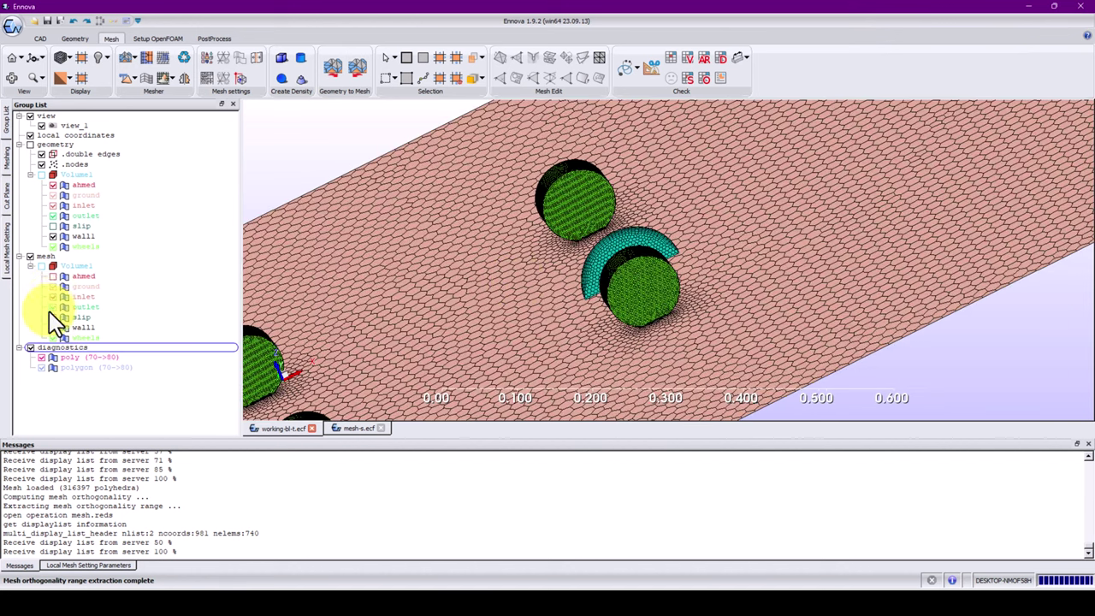
pyautogui.click(30, 256)
pyautogui.moveTo(676, 141); pyautogui.dragTo(599, 247)
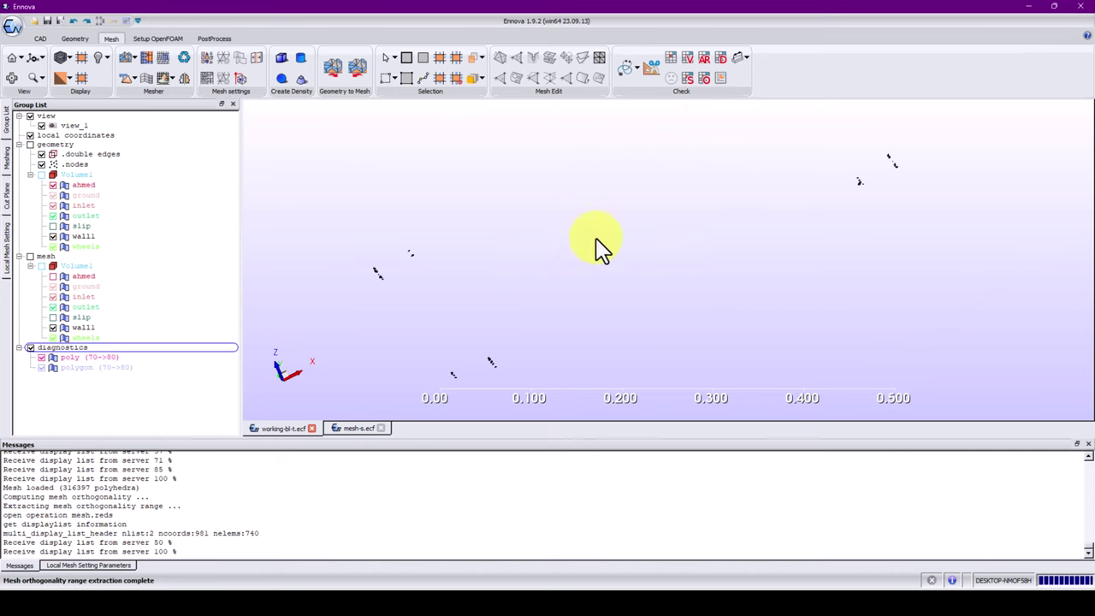
# Turn the mesh display back on and hide its wall1, outlet, inlet and ground patches
pyautogui.click(30, 255)
pyautogui.click(53, 326)
pyautogui.click(53, 306)
pyautogui.click(53, 296)
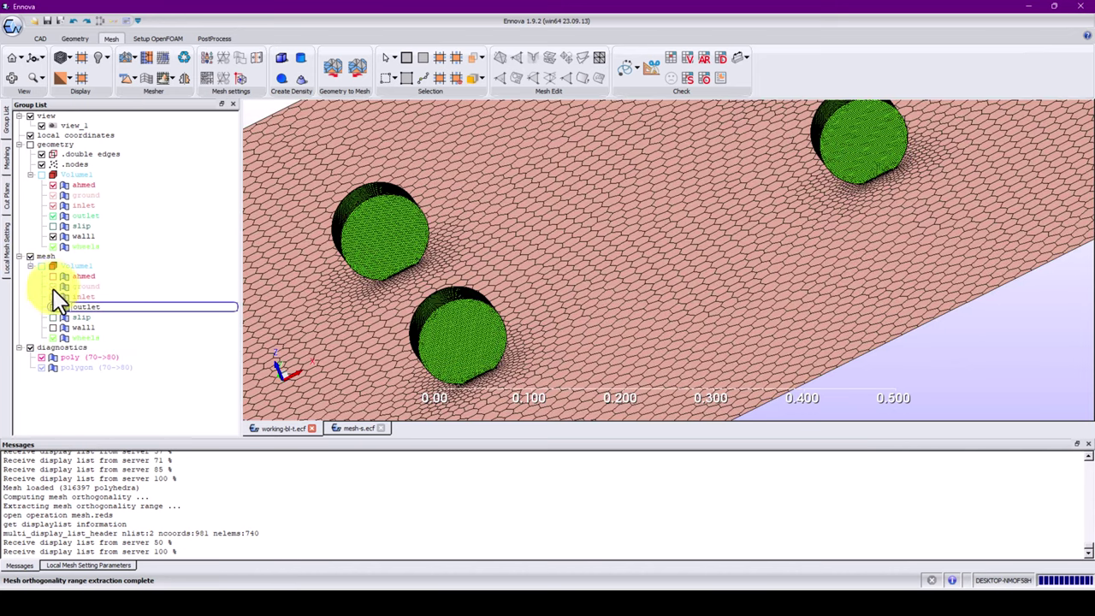
pyautogui.click(53, 286)
# Examine the extracted 70 to 80 orthogonality cells along the underside of a wheel at close range
pyautogui.moveTo(920, 182); pyautogui.dragTo(654, 393, button='middle')
pyautogui.scroll(2, 710, 192)
pyautogui.scroll(5, 689, 214)
pyautogui.moveTo(693, 282); pyautogui.dragTo(761, 112, button='middle')
pyautogui.moveTo(659, 257); pyautogui.dragTo(741, 224, button='middle')
pyautogui.scroll(6, 626, 269)
pyautogui.scroll(3, 608, 248)
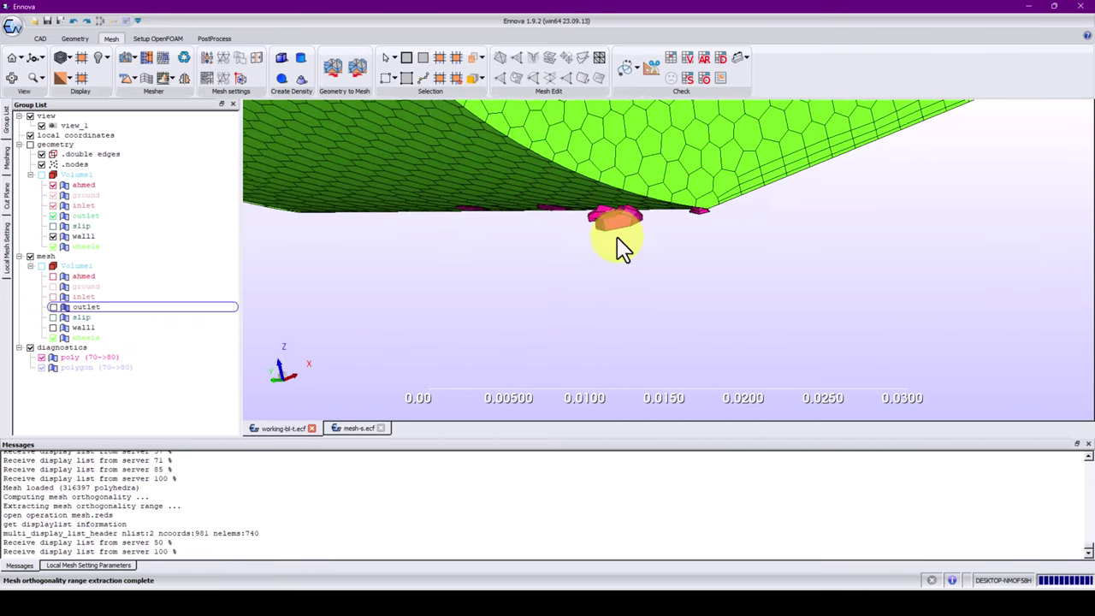
pyautogui.scroll(4, 624, 245)
pyautogui.scroll(-8, 573, 207)
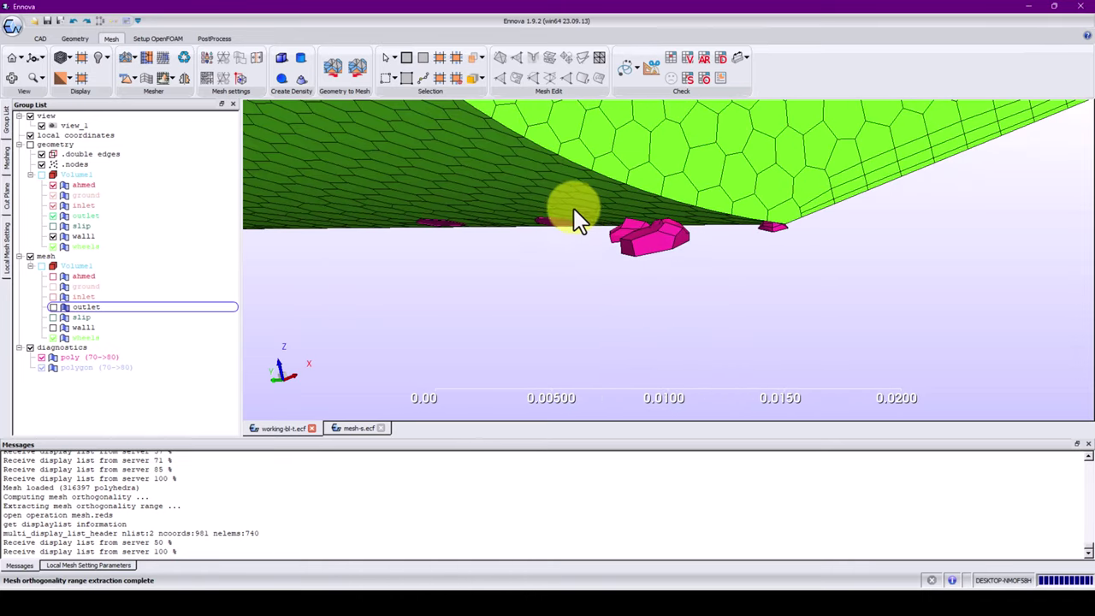
pyautogui.moveTo(528, 191); pyautogui.dragTo(607, 286)
pyautogui.scroll(-6, 739, 313)
pyautogui.moveTo(741, 312); pyautogui.dragTo(429, 246, button='middle')
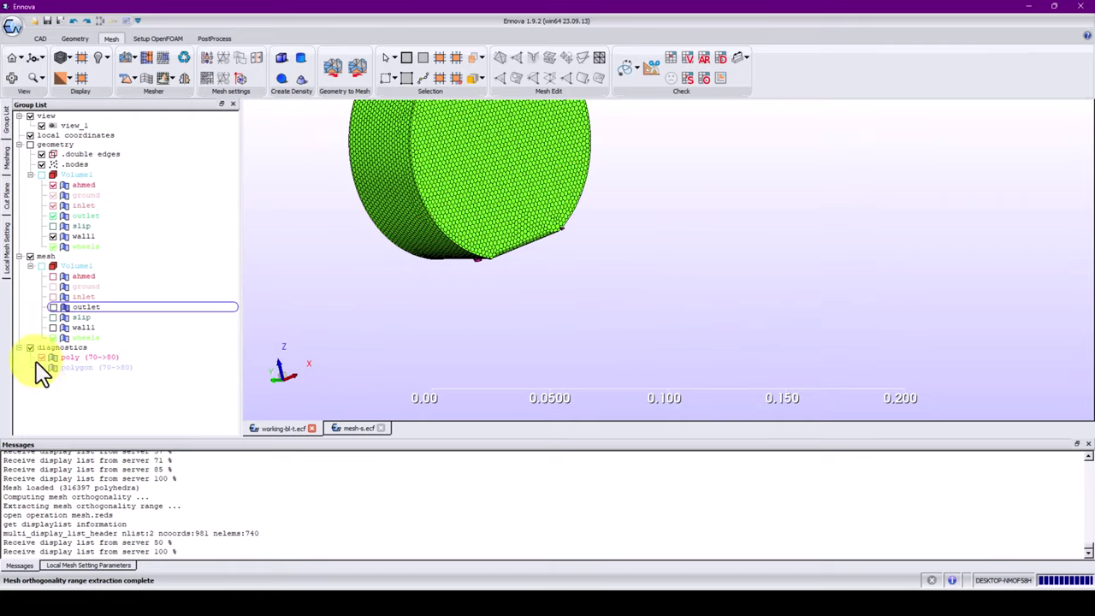
# Show the ground patch of the mesh again and inspect the highlighted cells where the wheel meets the ground
pyautogui.click(53, 286)
pyautogui.moveTo(483, 294); pyautogui.dragTo(575, 296)
pyautogui.scroll(10, 575, 293)
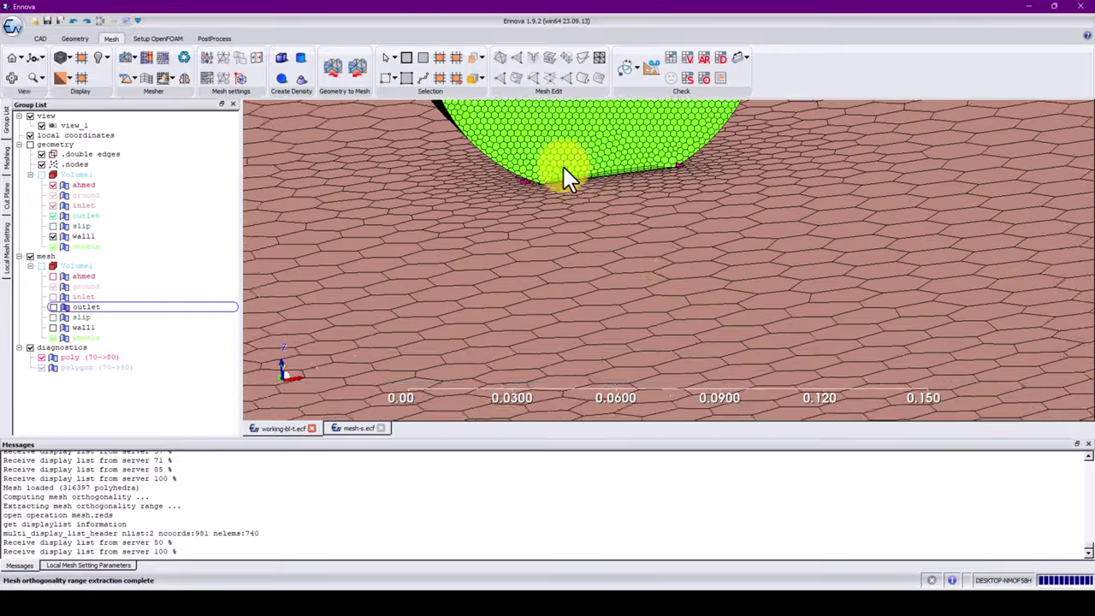
pyautogui.moveTo(683, 355); pyautogui.dragTo(654, 252, button='middle')
pyautogui.scroll(5, 581, 229)
pyautogui.moveTo(659, 263); pyautogui.dragTo(648, 257)
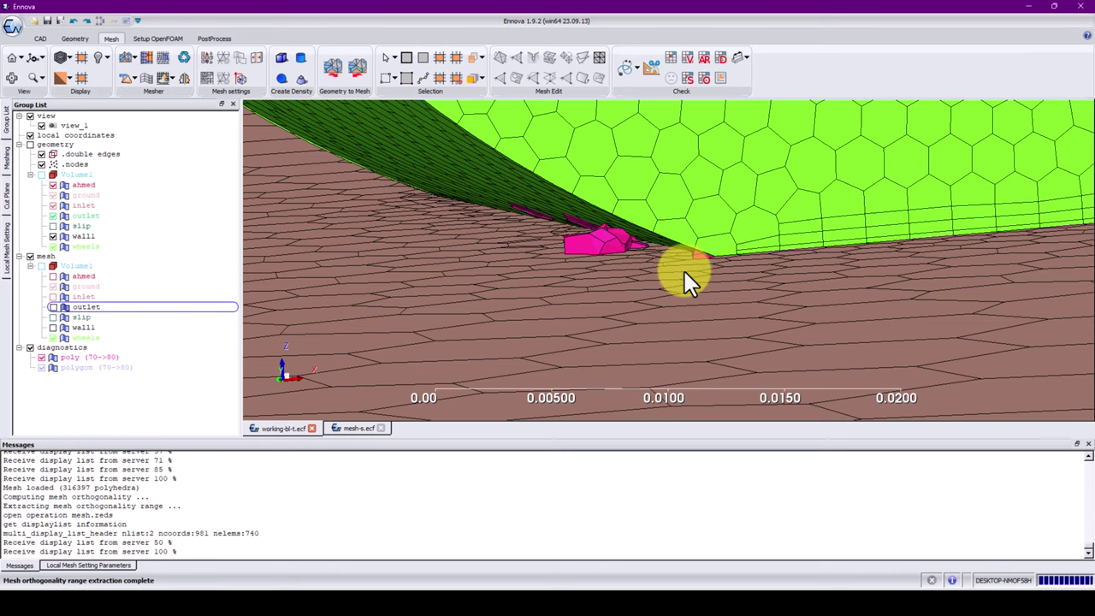
pyautogui.moveTo(684, 271); pyautogui.dragTo(649, 268)
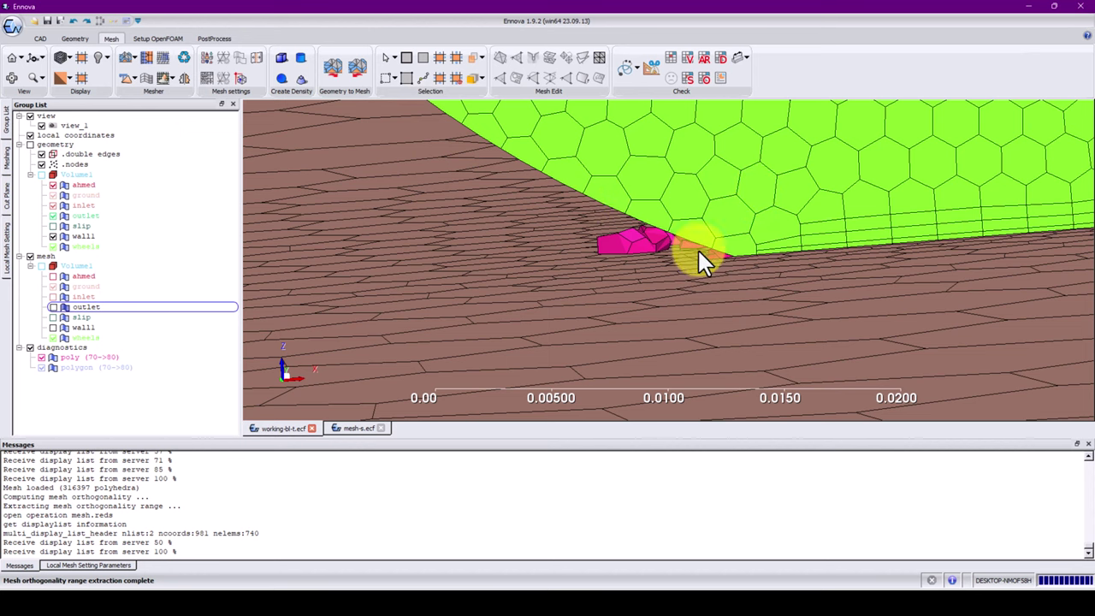
# Examine from above how the ground mesh cell size changes around the wheel
pyautogui.moveTo(725, 236); pyautogui.dragTo(763, 266, button='middle')
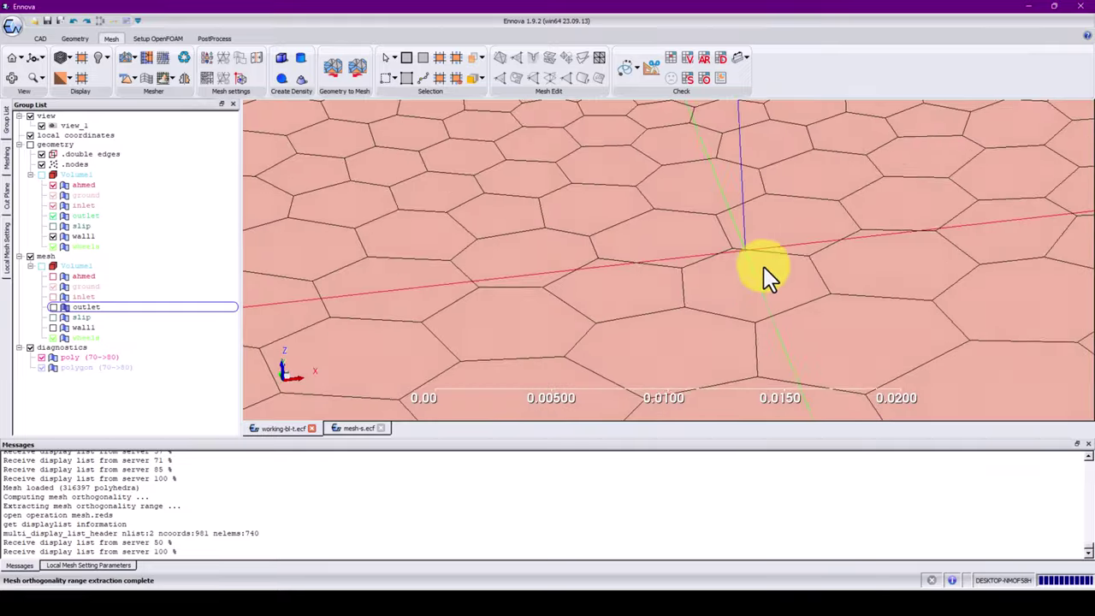
pyautogui.scroll(-3, 754, 233)
pyautogui.scroll(-5, 757, 223)
pyautogui.moveTo(757, 221); pyautogui.dragTo(765, 289, button='middle')
pyautogui.moveTo(767, 299); pyautogui.dragTo(753, 310)
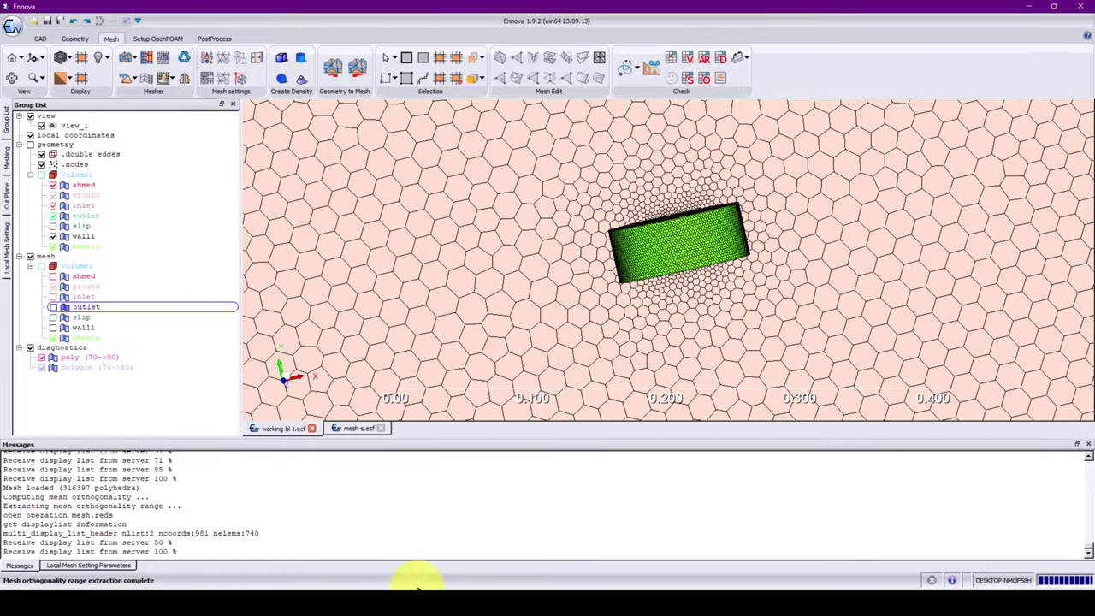
# Circle the ground mesh around the wheel using a screen annotation pen, clear the markings and close the annotation tool
pyautogui.click(376, 603)
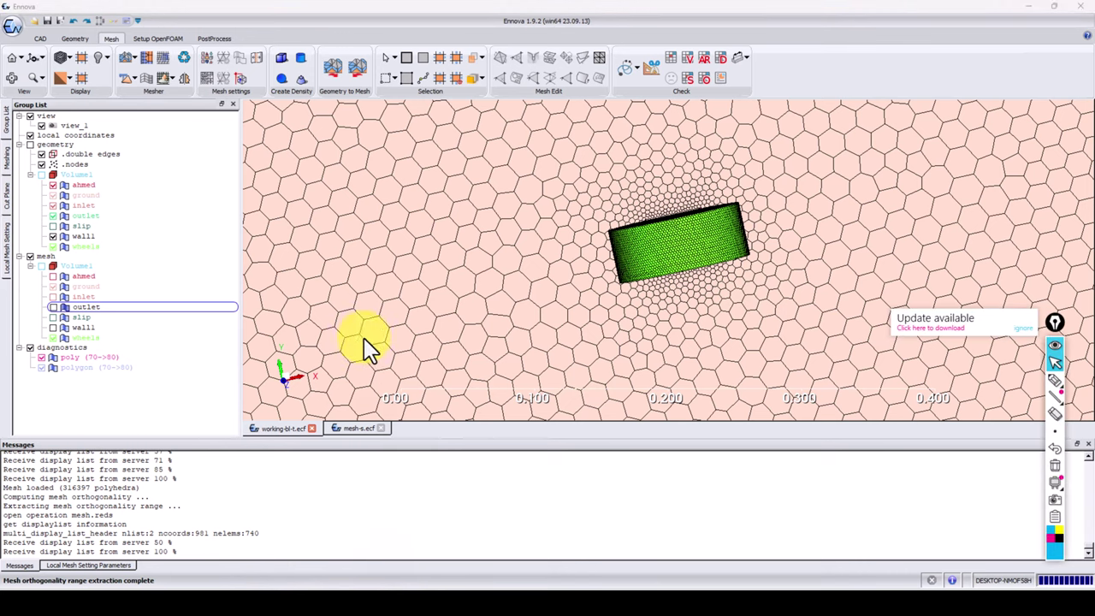
pyautogui.click(1056, 383)
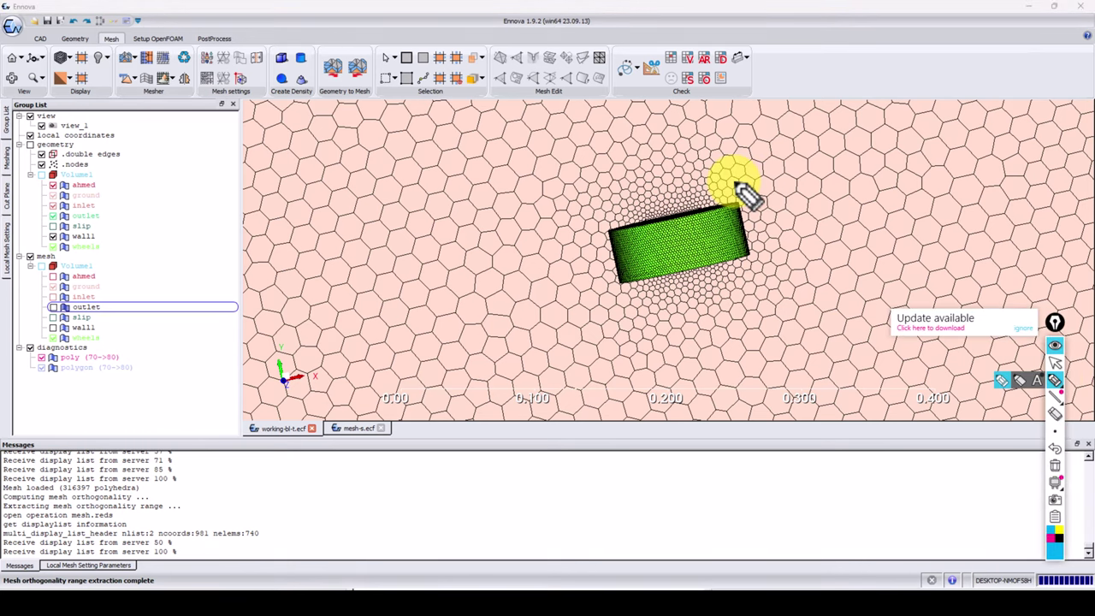
pyautogui.moveTo(738, 182)
pyautogui.mouseDown()
pyautogui.moveTo(652, 181)
pyautogui.moveTo(552, 232)
pyautogui.moveTo(633, 317)
pyautogui.moveTo(820, 287)
pyautogui.moveTo(753, 199)
pyautogui.moveTo(590, 195)
pyautogui.mouseUp()
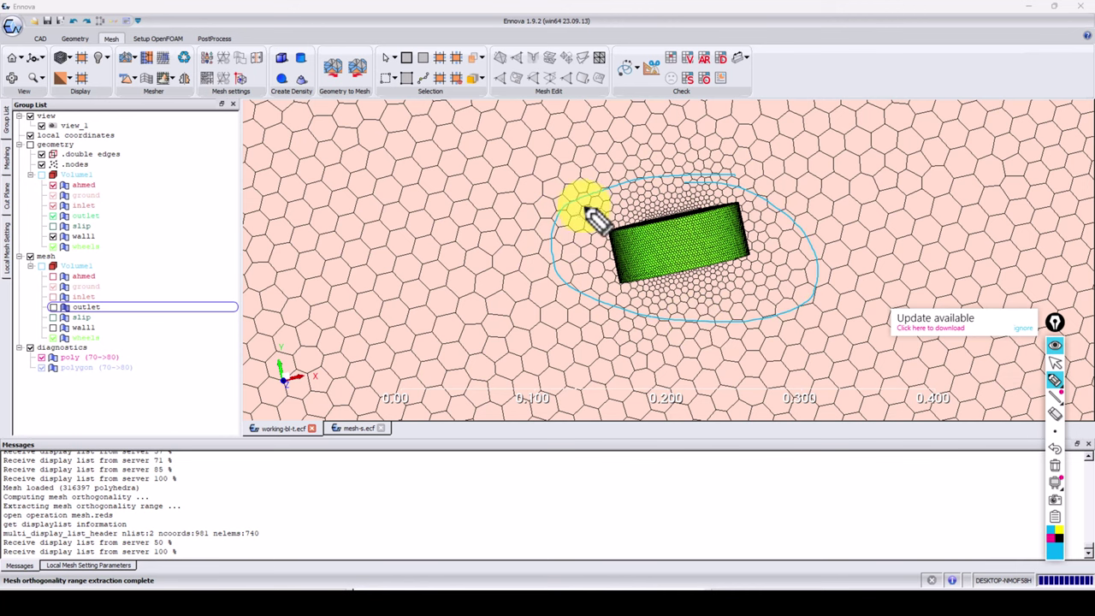
pyautogui.moveTo(605, 234)
pyautogui.mouseDown()
pyautogui.moveTo(687, 188)
pyautogui.moveTo(775, 218)
pyautogui.moveTo(758, 282)
pyautogui.moveTo(623, 305)
pyautogui.moveTo(580, 283)
pyautogui.mouseUp()
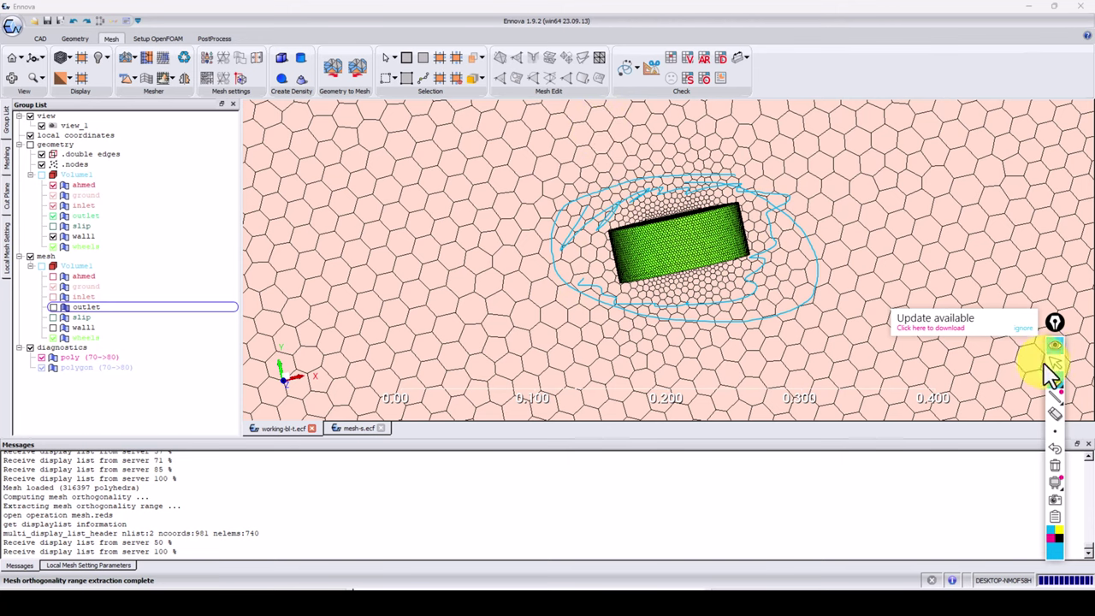
pyautogui.click(1055, 469)
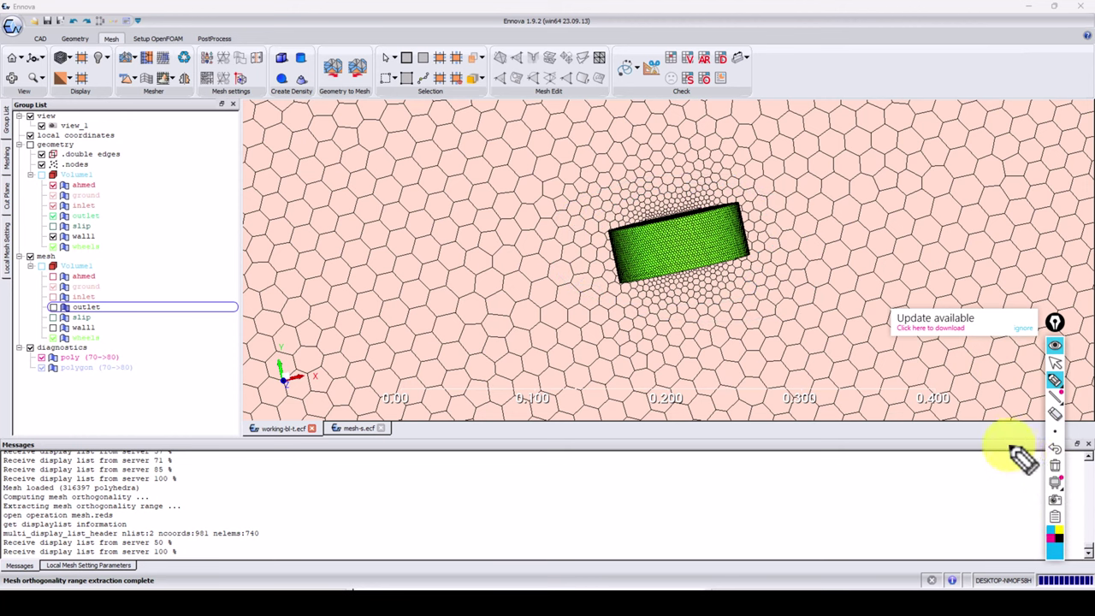
pyautogui.moveTo(1060, 530)
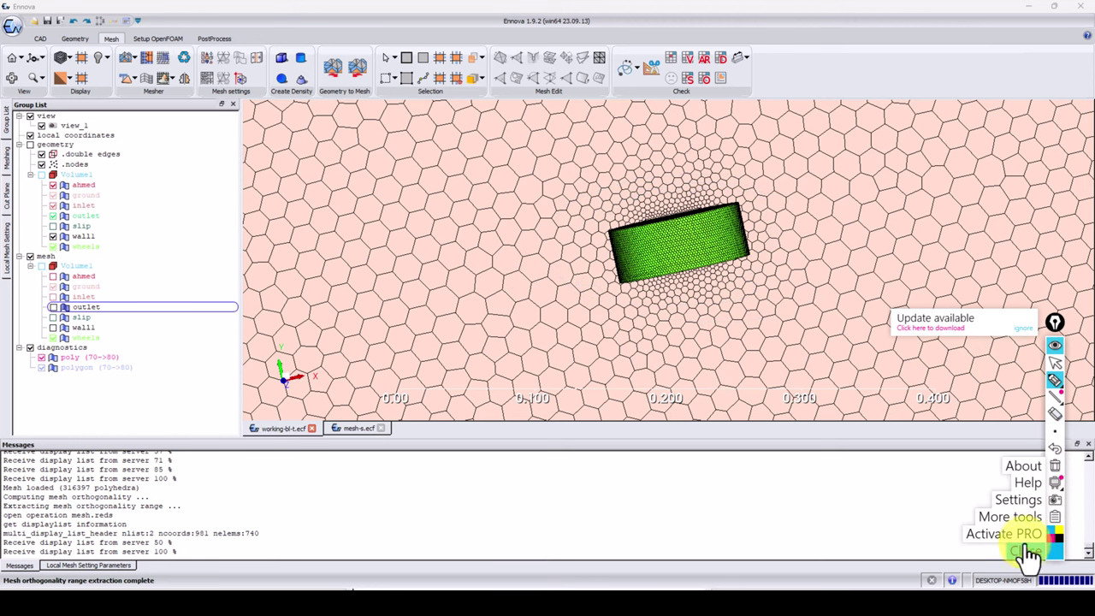
pyautogui.click(1052, 549)
# Inspect the highlighted cells at the wheel's contact edge, and all four wheels on the ground patch
pyautogui.moveTo(625, 350); pyautogui.dragTo(601, 284)
pyautogui.scroll(5, 692, 335)
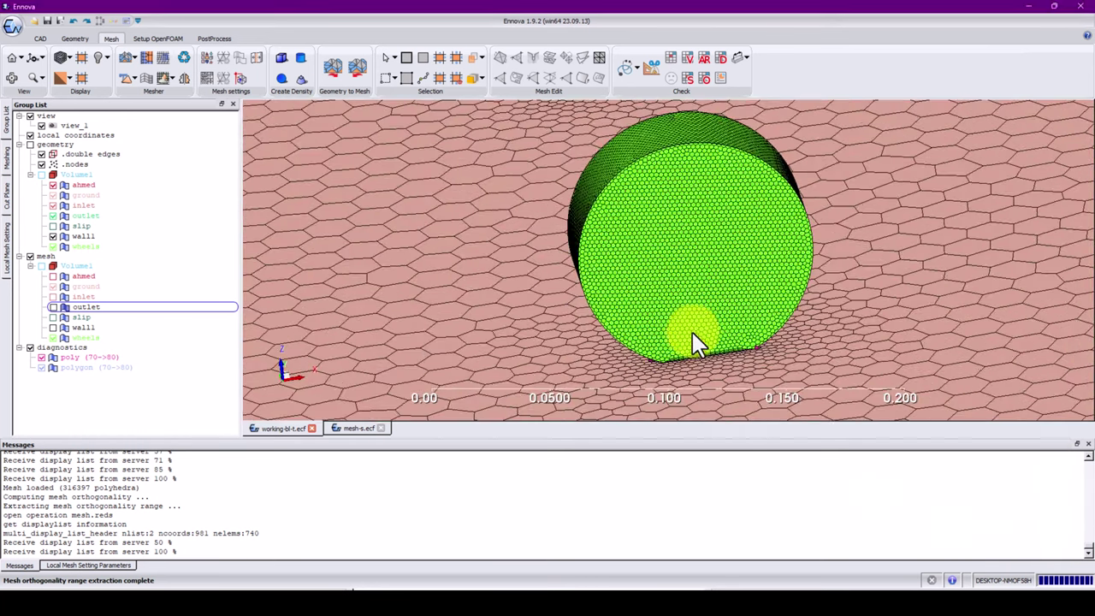
pyautogui.moveTo(692, 344); pyautogui.dragTo(677, 308, button='middle')
pyautogui.scroll(4, 694, 326)
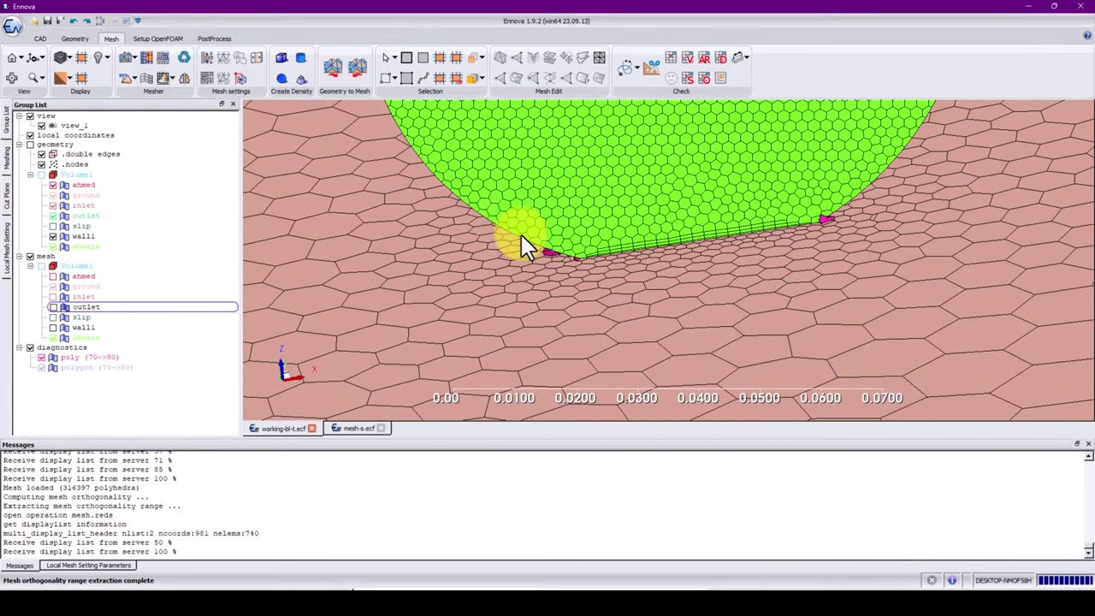
pyautogui.scroll(-10, 522, 244)
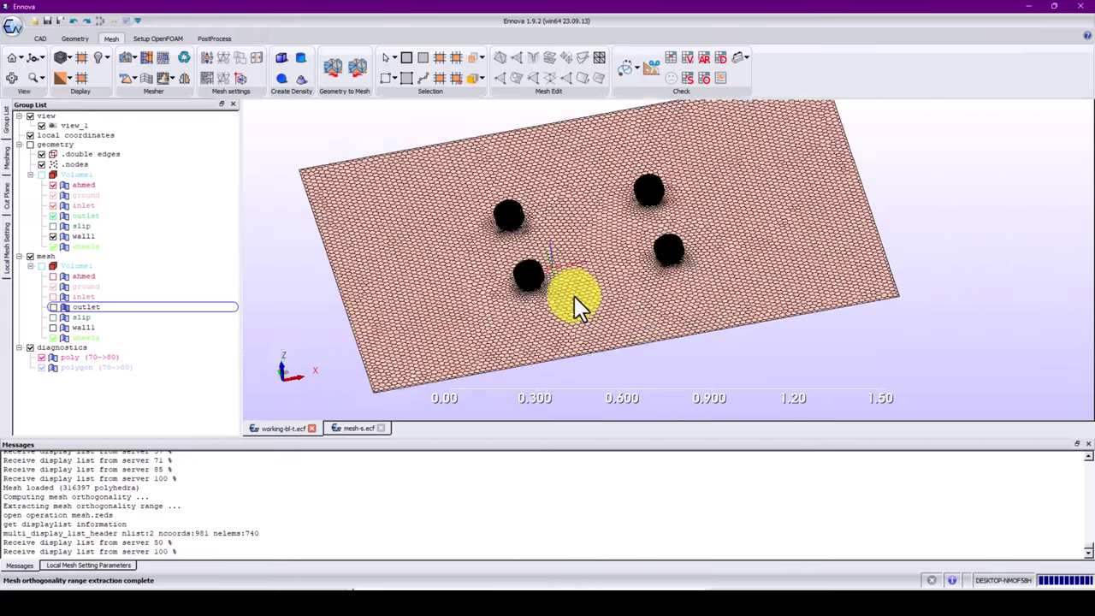
pyautogui.moveTo(574, 297); pyautogui.dragTo(563, 267)
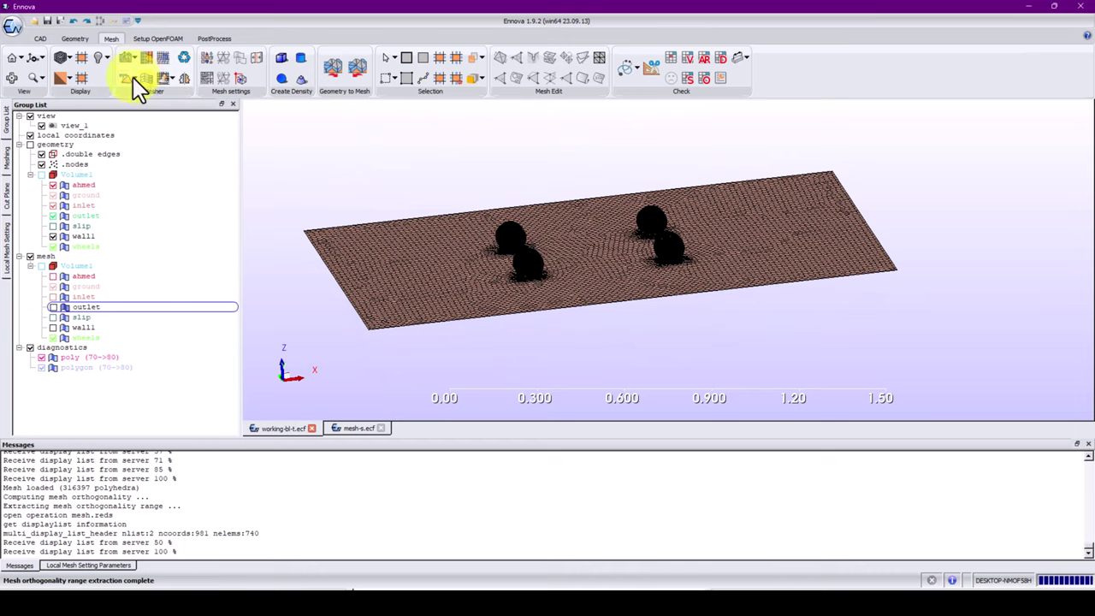
# Save the working-bl-t.ecf case with its polyhedral mesh
pyautogui.click(156, 40)
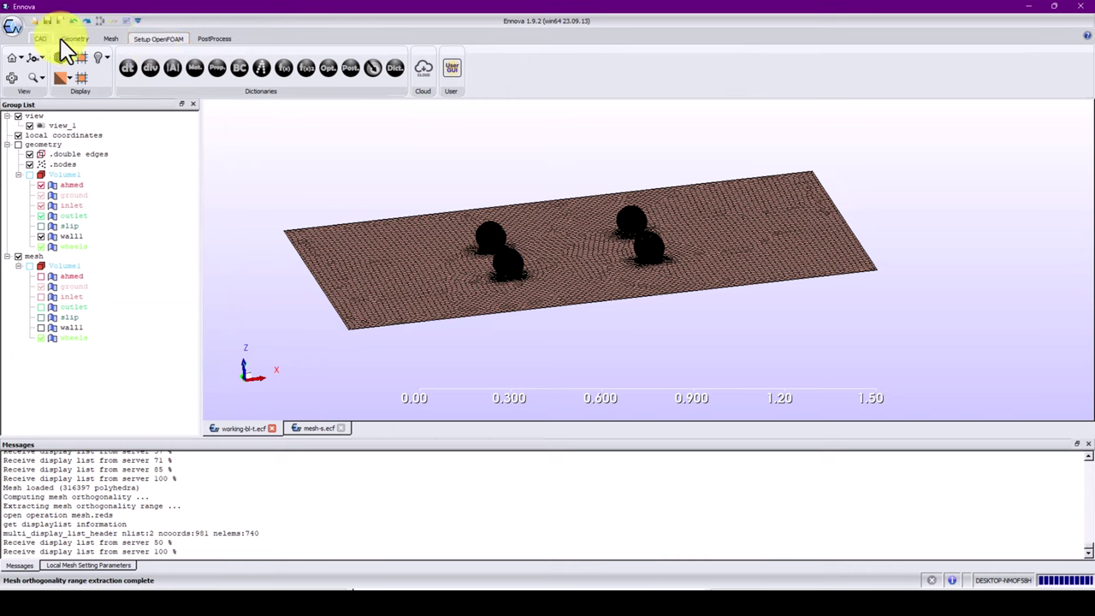
pyautogui.click(111, 40)
pyautogui.click(47, 22)
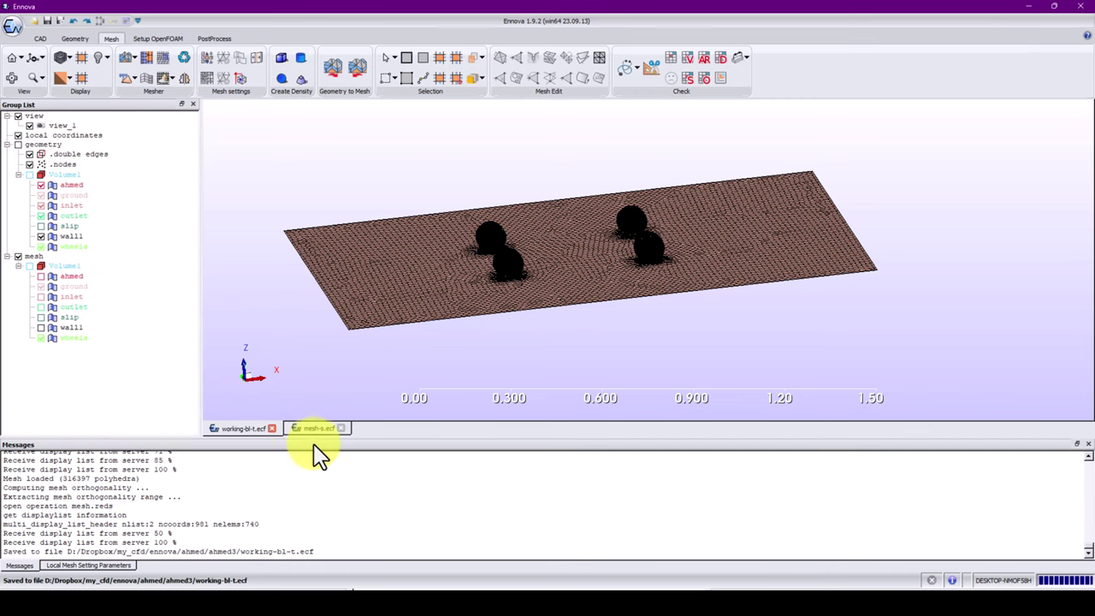
# Switch to the mesh-s.ecf case and bring up the Geometry Mesh Parameters window
pyautogui.click(314, 428)
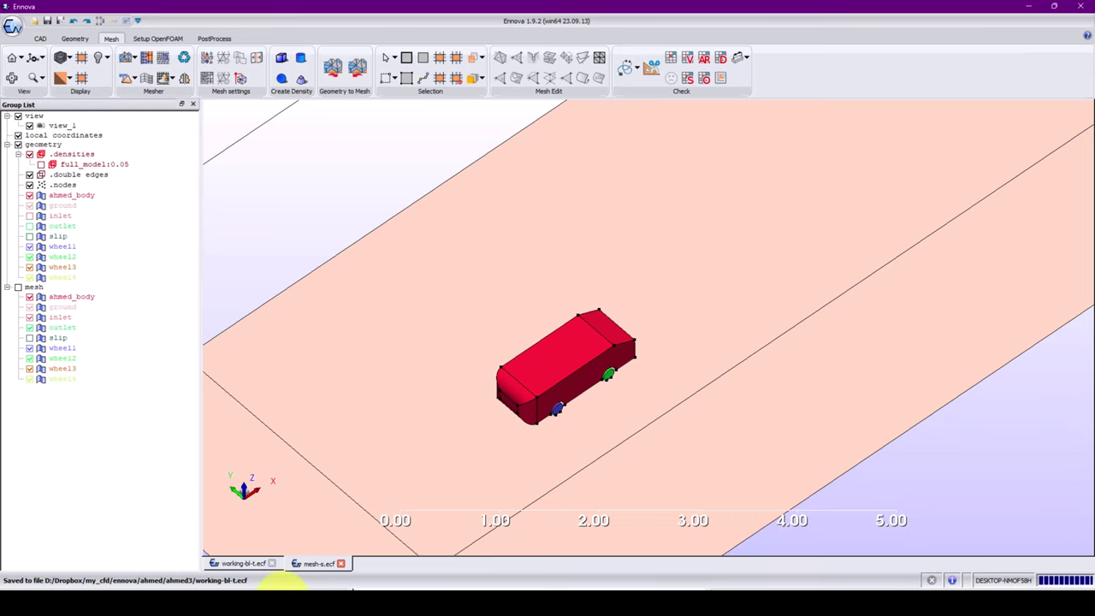
pyautogui.click(351, 589)
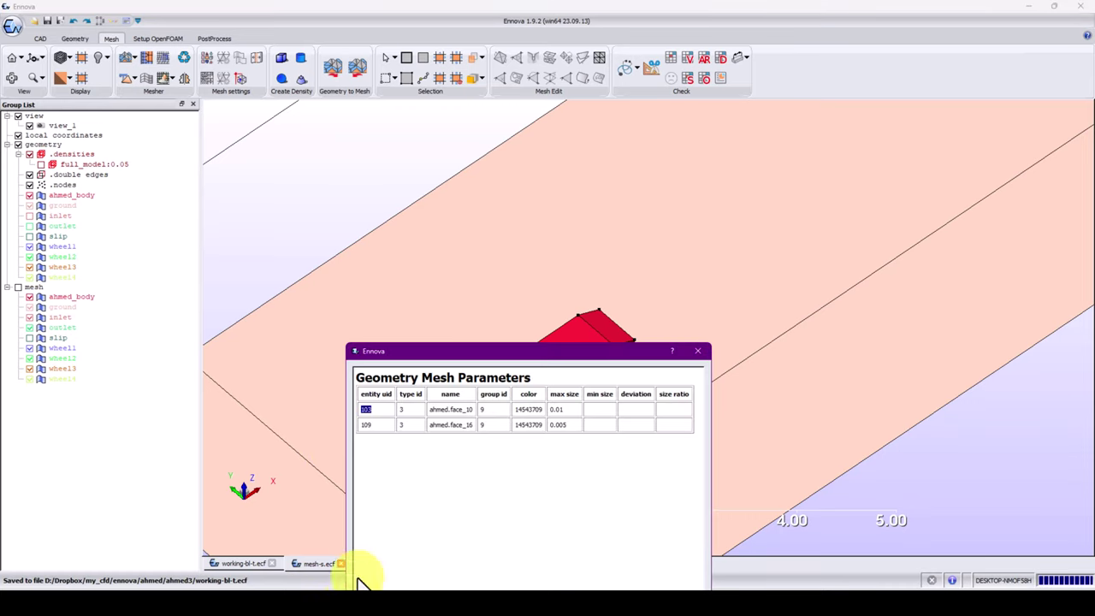
# Close the Geometry Mesh Parameters window and view the Onshape model of the Ahmed body with wheels inside its domain
pyautogui.click(702, 349)
pyautogui.click(351, 597)
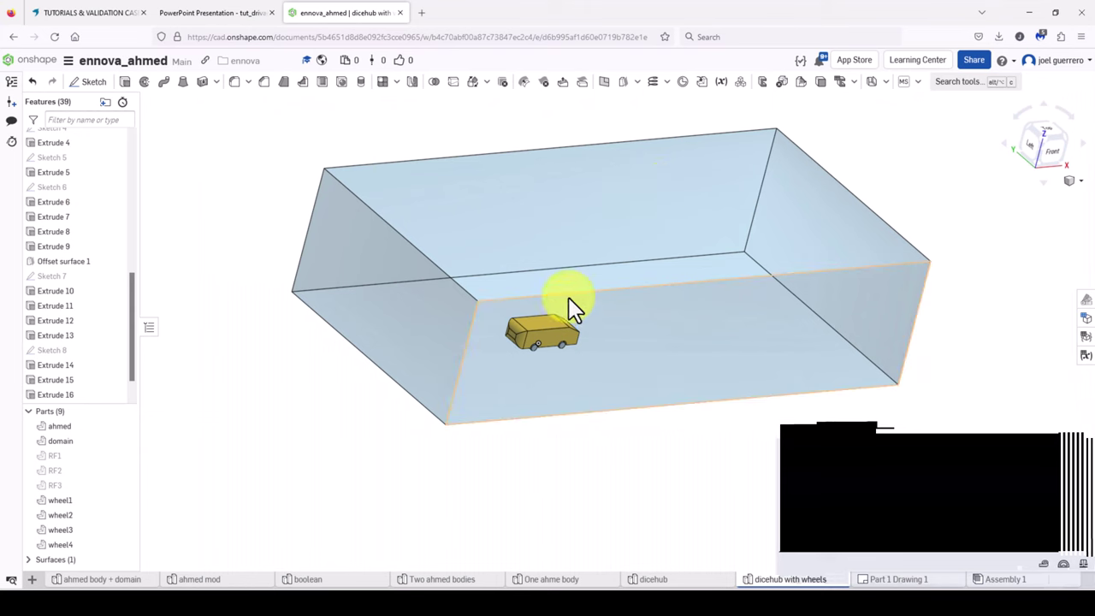
pyautogui.click(1028, 12)
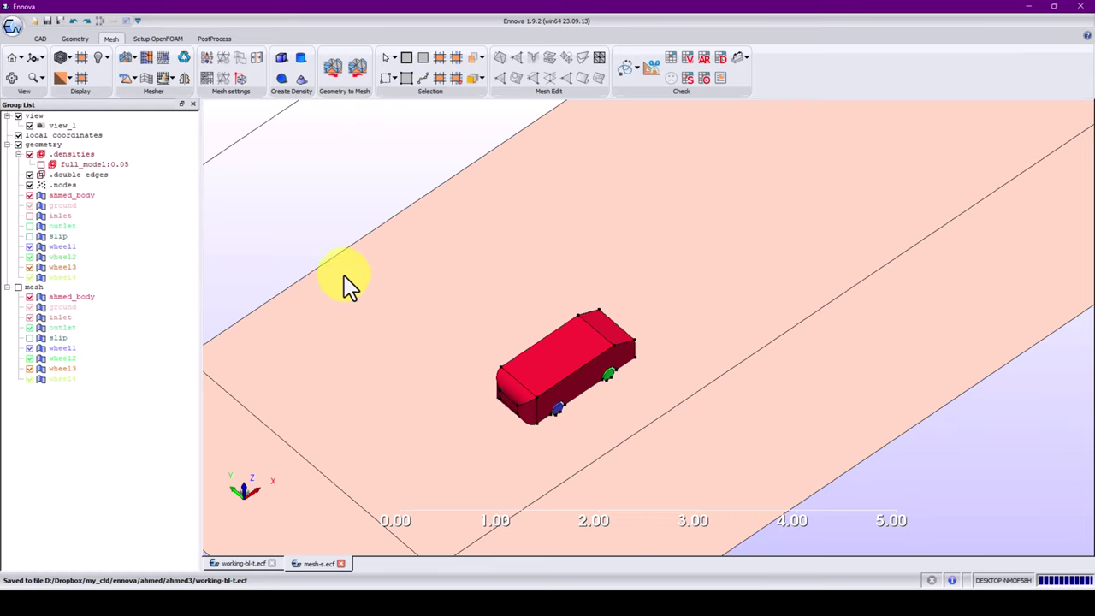
# Bring up the Local Mesh Setting Parameters table and review the size and prism settings of the body, ground and wheel groups
pyautogui.moveTo(509, 361); pyautogui.dragTo(492, 240, button='middle')
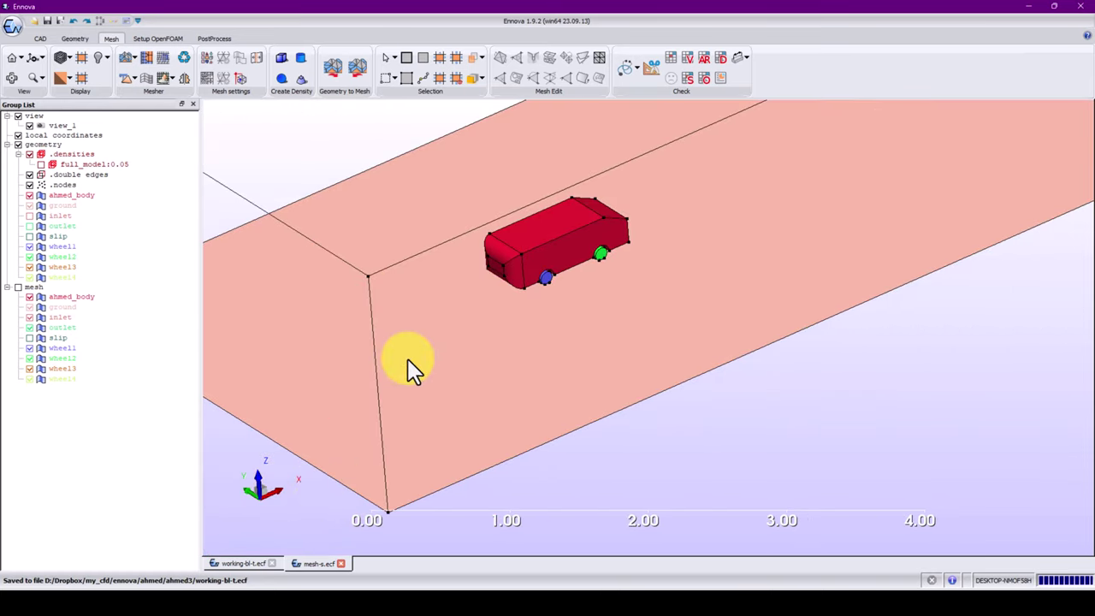
pyautogui.click(210, 73)
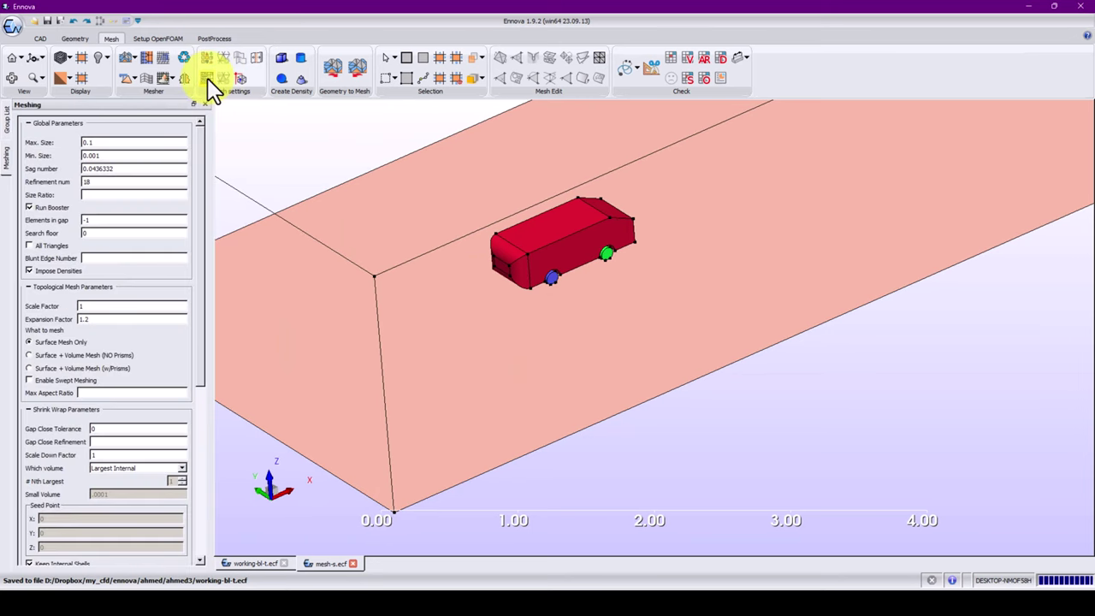
pyautogui.click(207, 78)
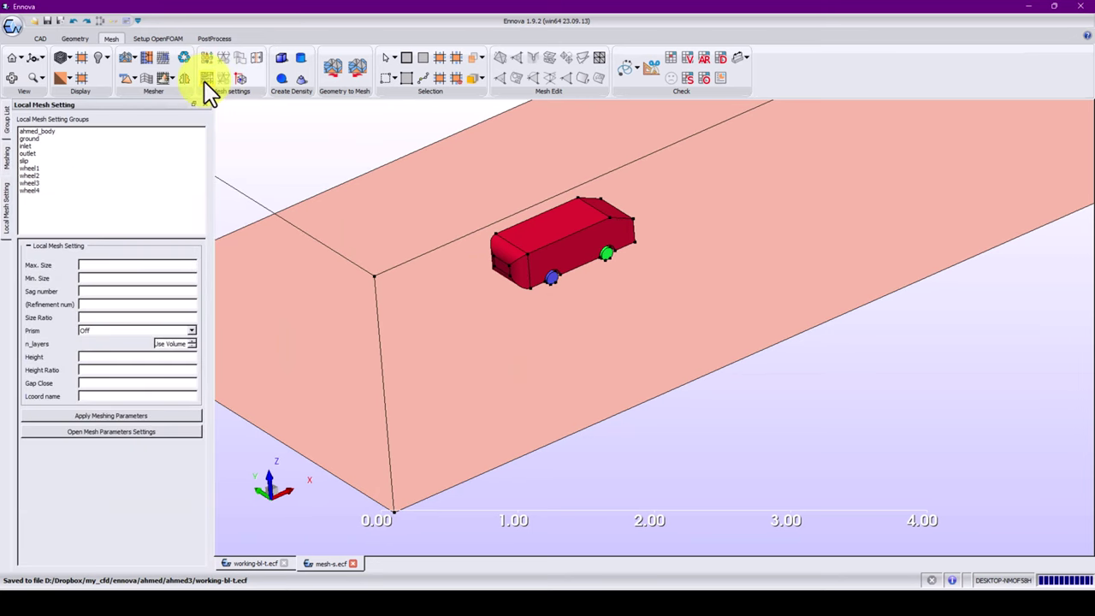
pyautogui.click(94, 432)
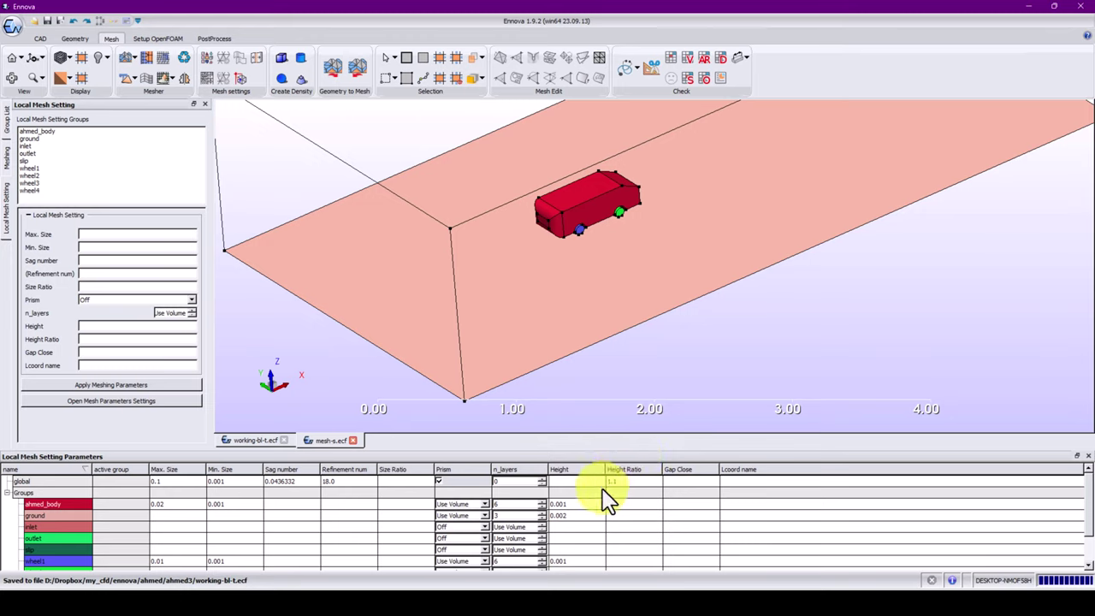
pyautogui.scroll(-1, 619, 531)
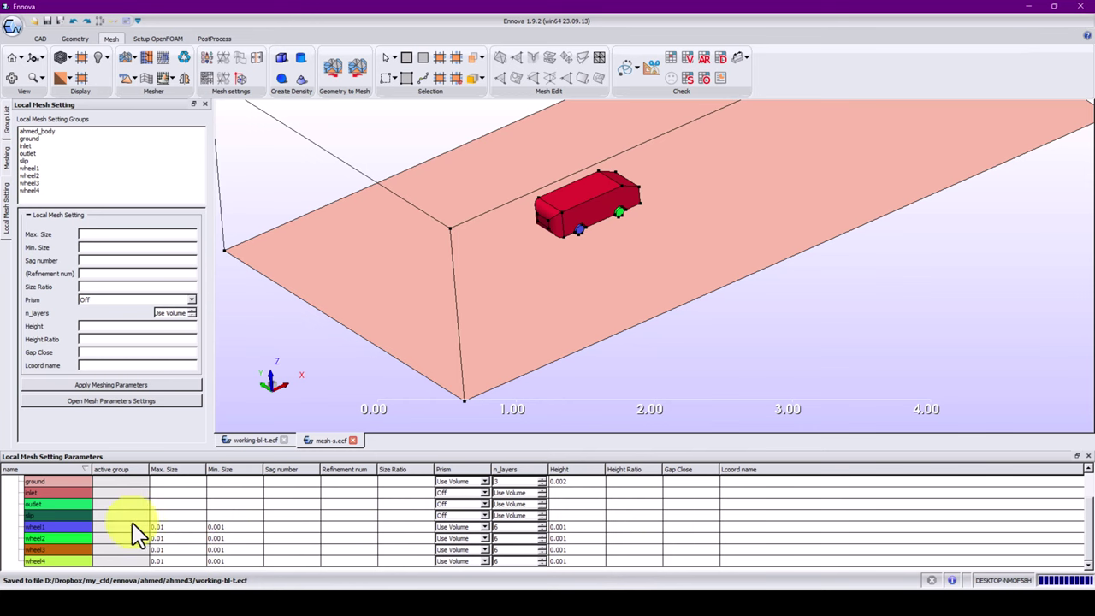
pyautogui.scroll(3, 578, 240)
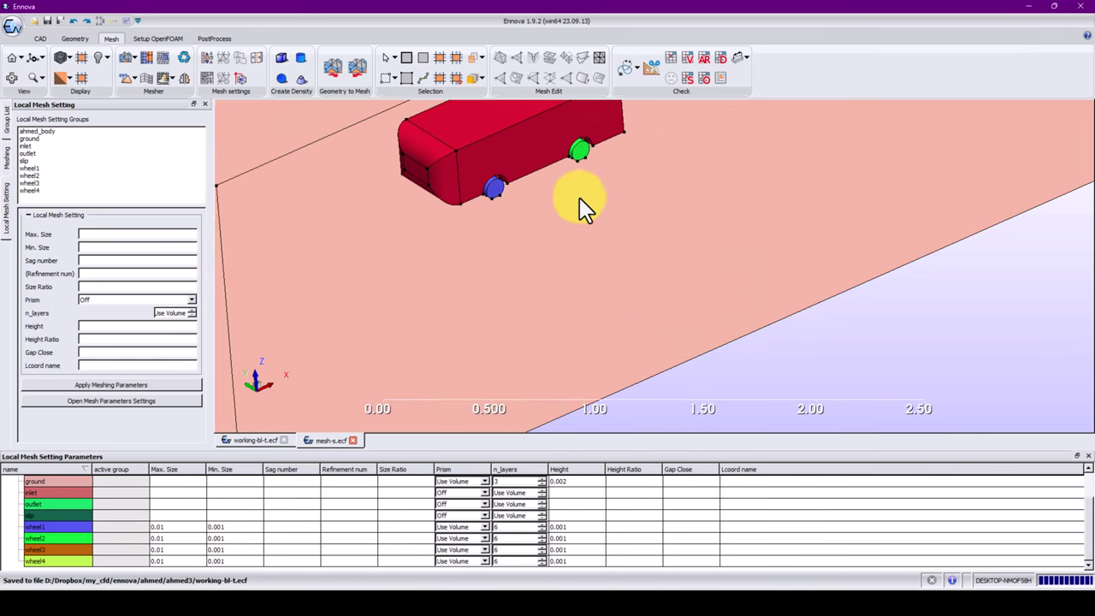
# Show the mesh with the geometry hidden, and inspect the surface mesh on the body, wheels and ground
pyautogui.click(6, 128)
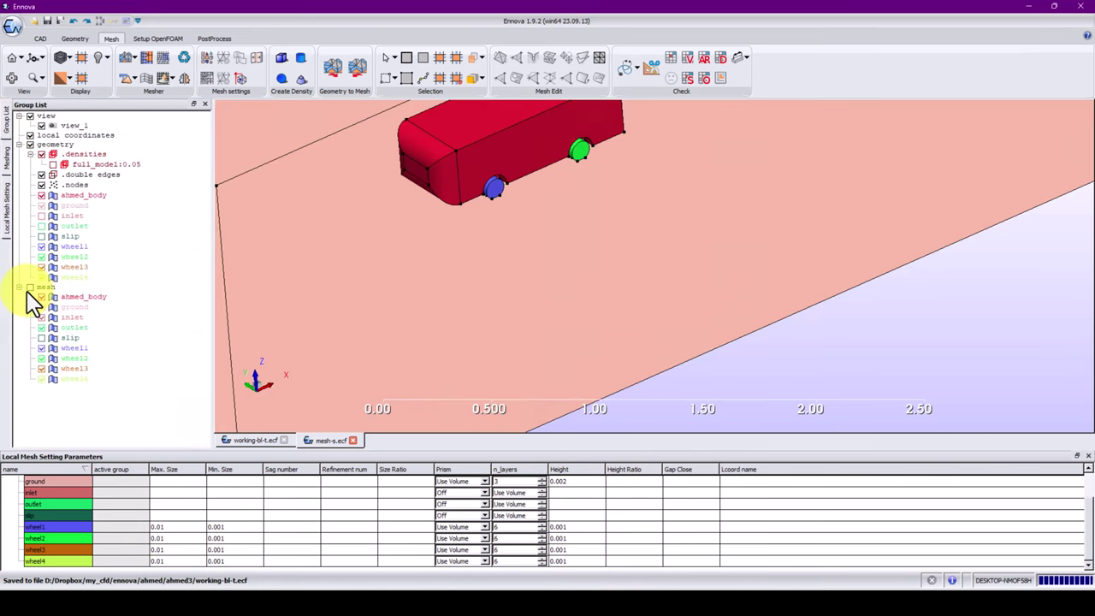
pyautogui.click(31, 288)
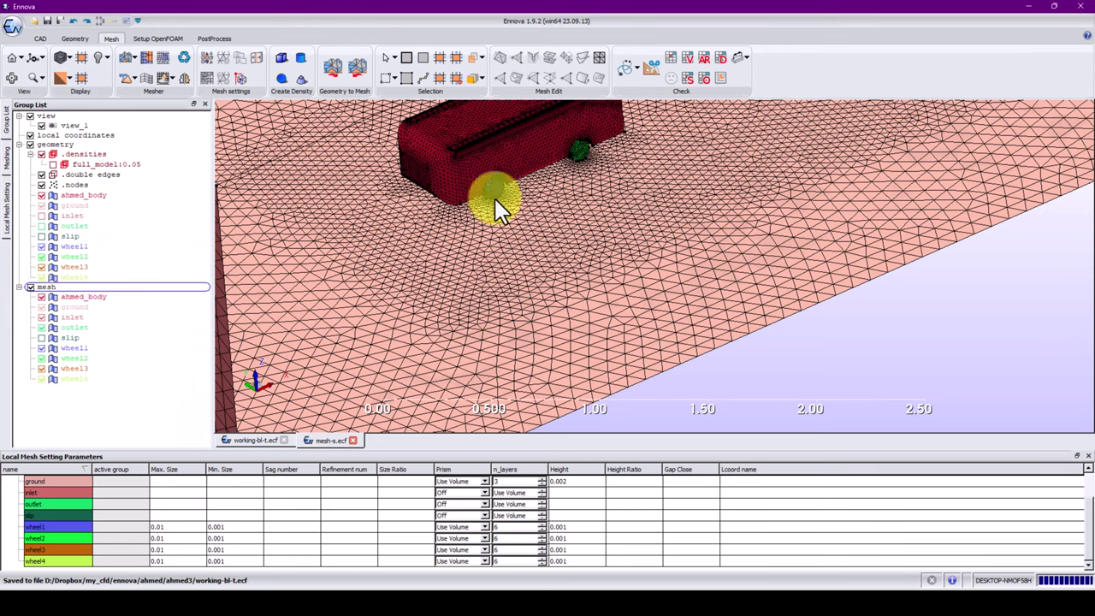
pyautogui.click(30, 144)
pyautogui.scroll(4, 551, 307)
pyautogui.moveTo(527, 245); pyautogui.dragTo(631, 330, button='middle')
pyautogui.scroll(3, 578, 242)
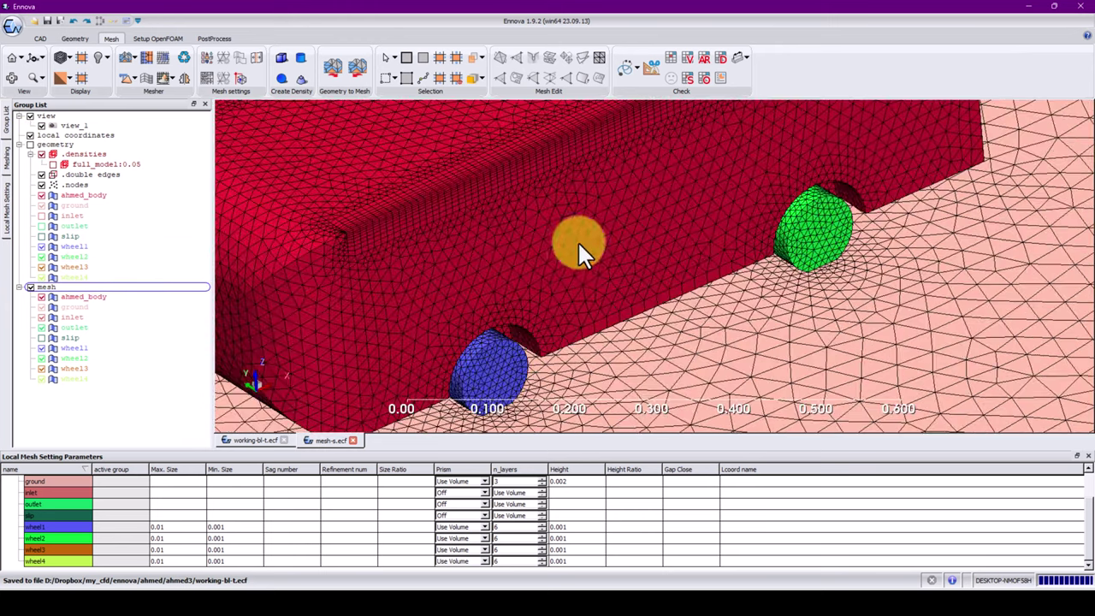
pyautogui.moveTo(578, 240); pyautogui.dragTo(632, 239)
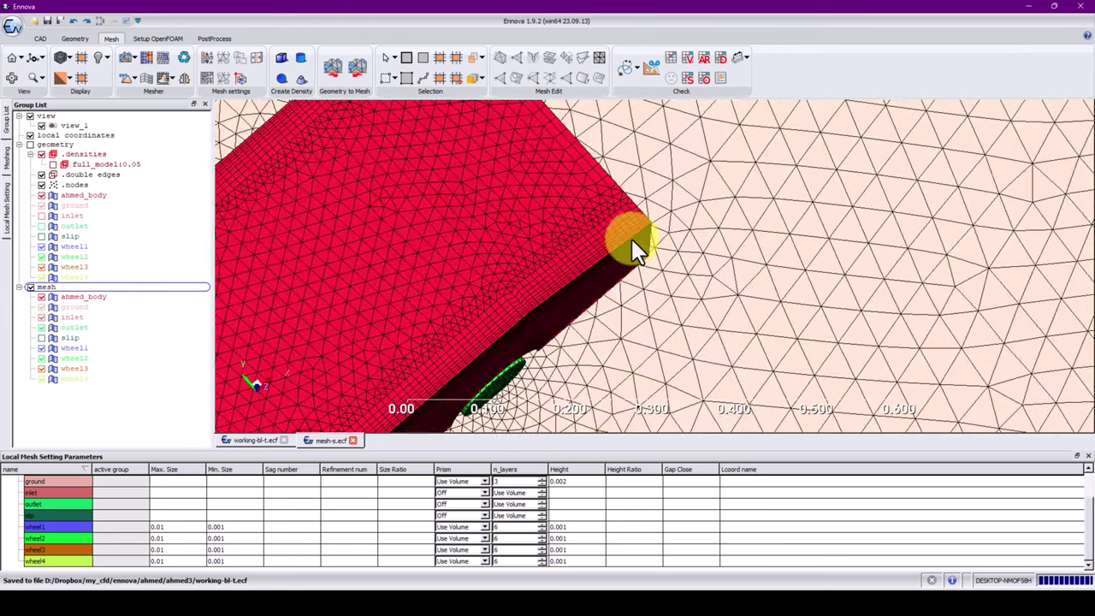
pyautogui.moveTo(419, 216); pyautogui.dragTo(563, 325)
pyautogui.click(261, 221)
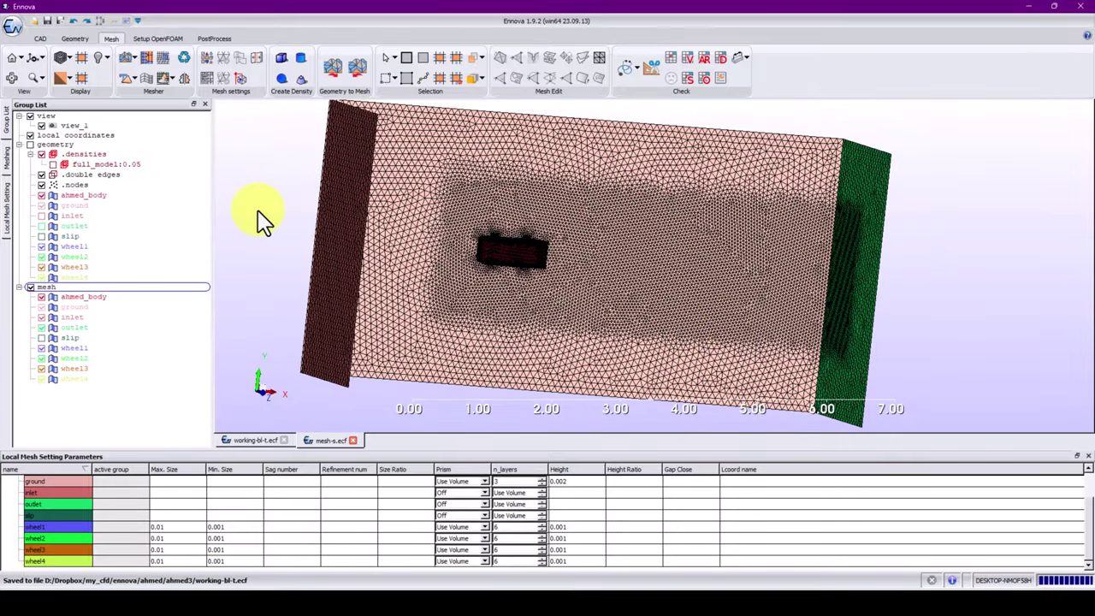
# Try a box density region, shrinking it to an I length of about 6.49 and a J length of about 2.22
pyautogui.click(74, 39)
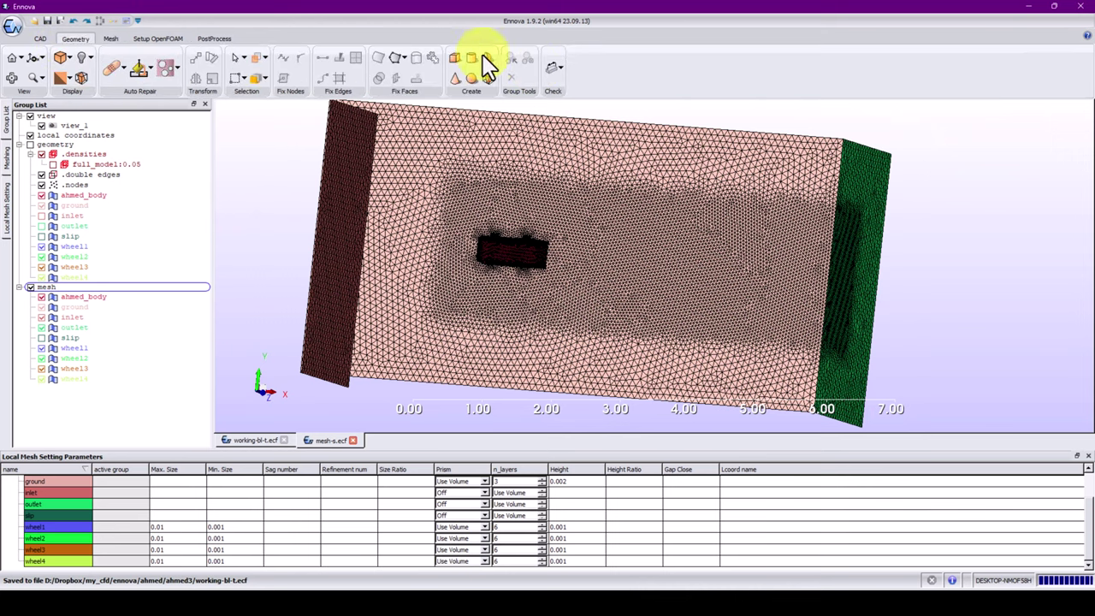
pyautogui.click(109, 39)
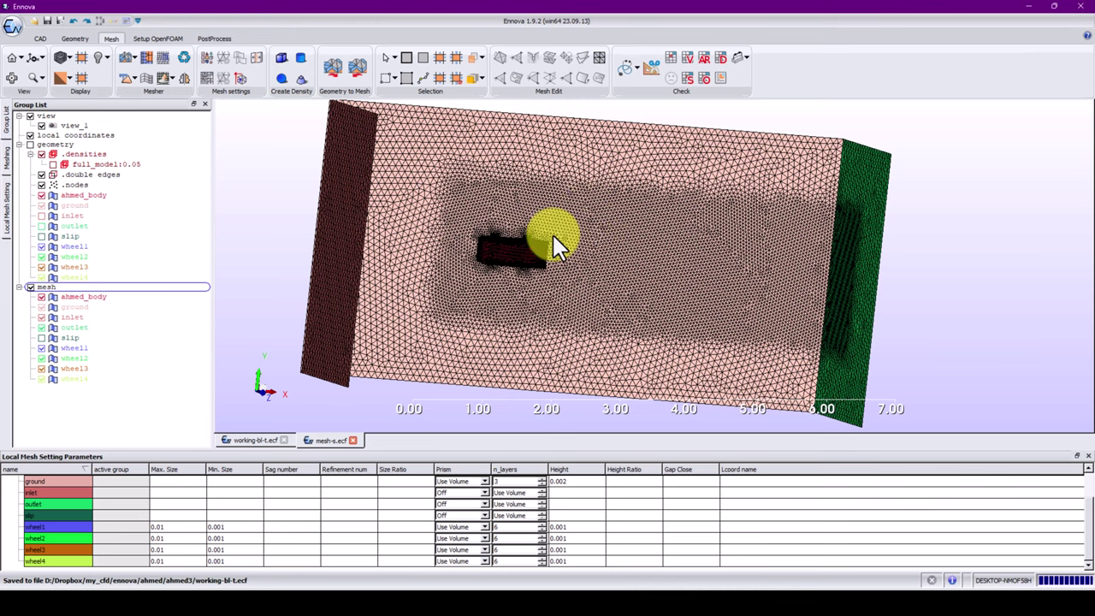
pyautogui.click(288, 60)
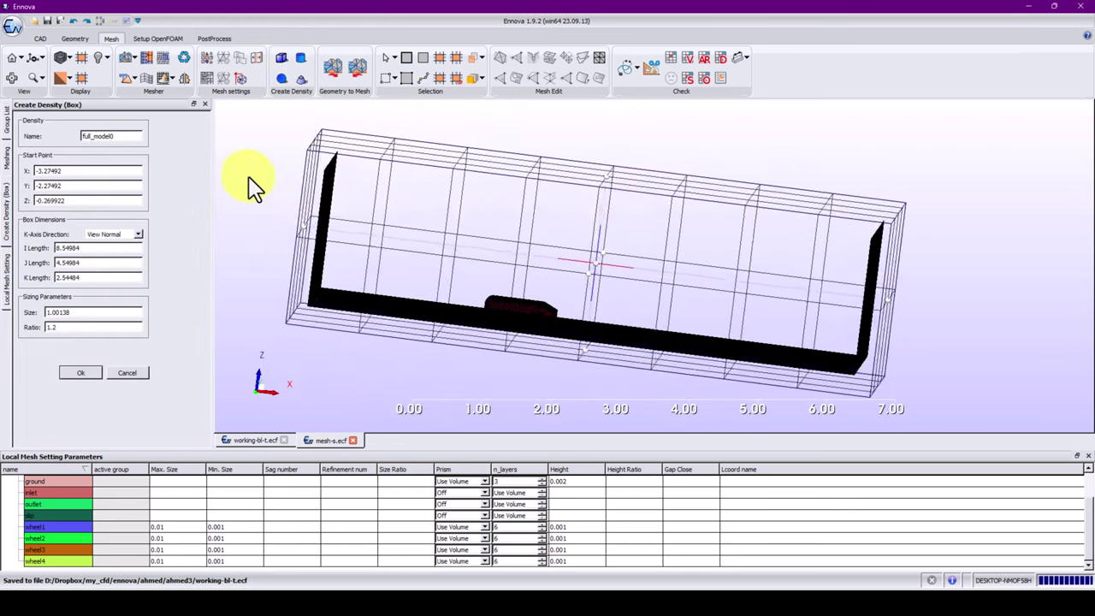
pyautogui.moveTo(305, 228); pyautogui.dragTo(450, 254)
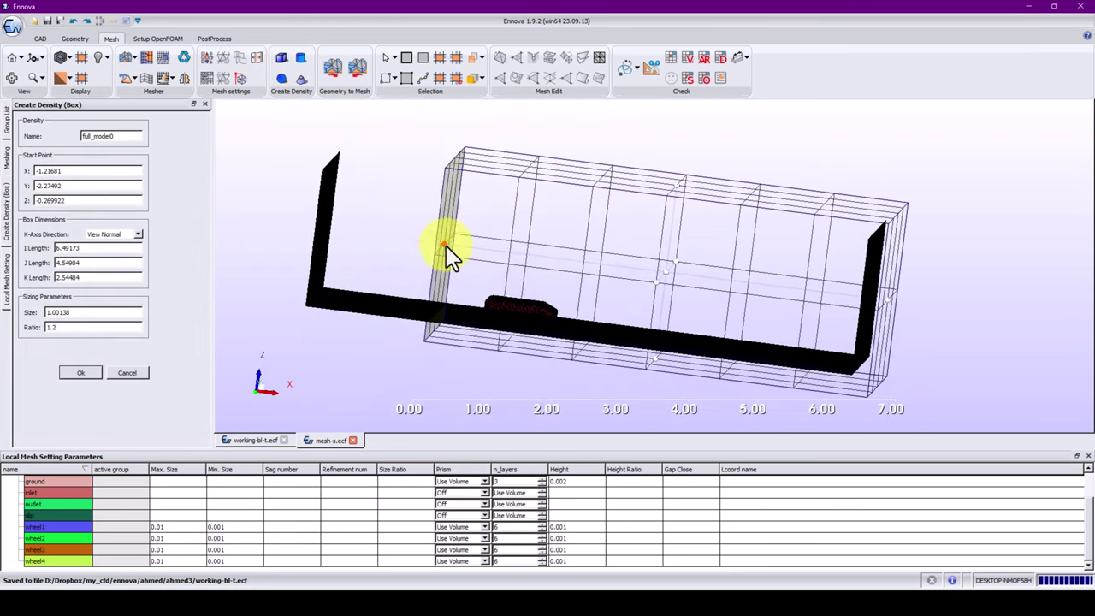
pyautogui.moveTo(675, 261)
pyautogui.mouseDown()
pyautogui.moveTo(671, 282)
pyautogui.moveTo(667, 268)
pyautogui.mouseUp()
pyautogui.moveTo(357, 325); pyautogui.dragTo(481, 350)
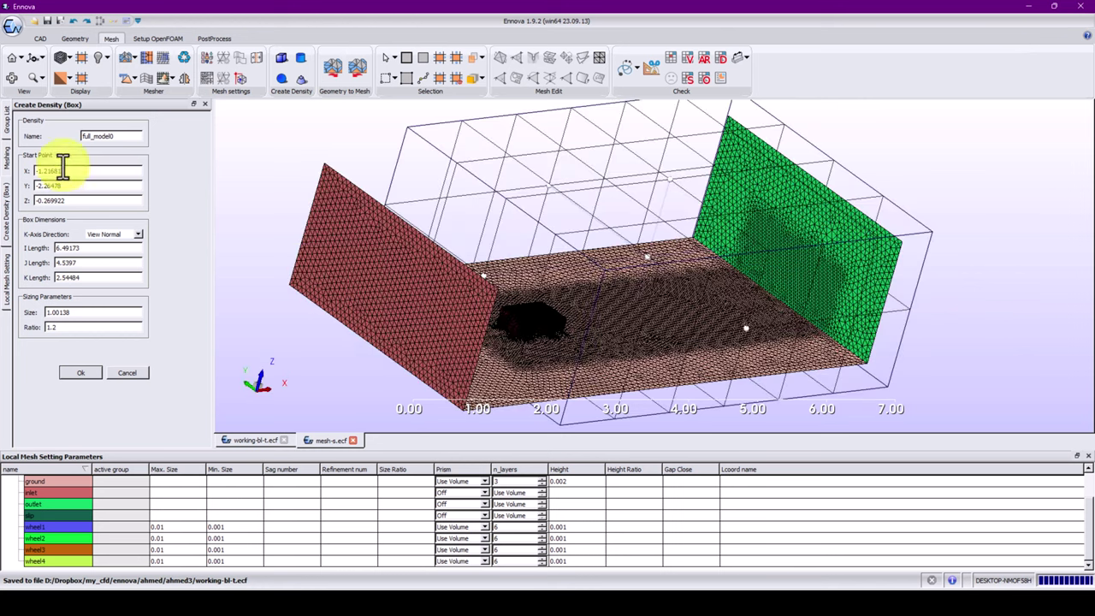
pyautogui.moveTo(648, 299); pyautogui.dragTo(488, 208)
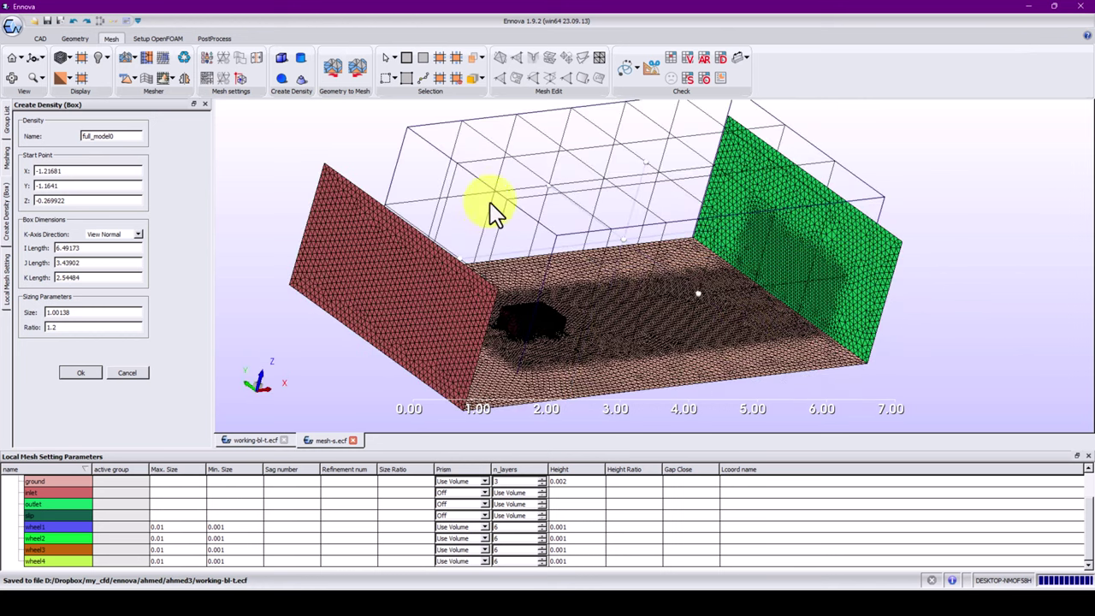
pyautogui.moveTo(582, 221); pyautogui.dragTo(624, 267)
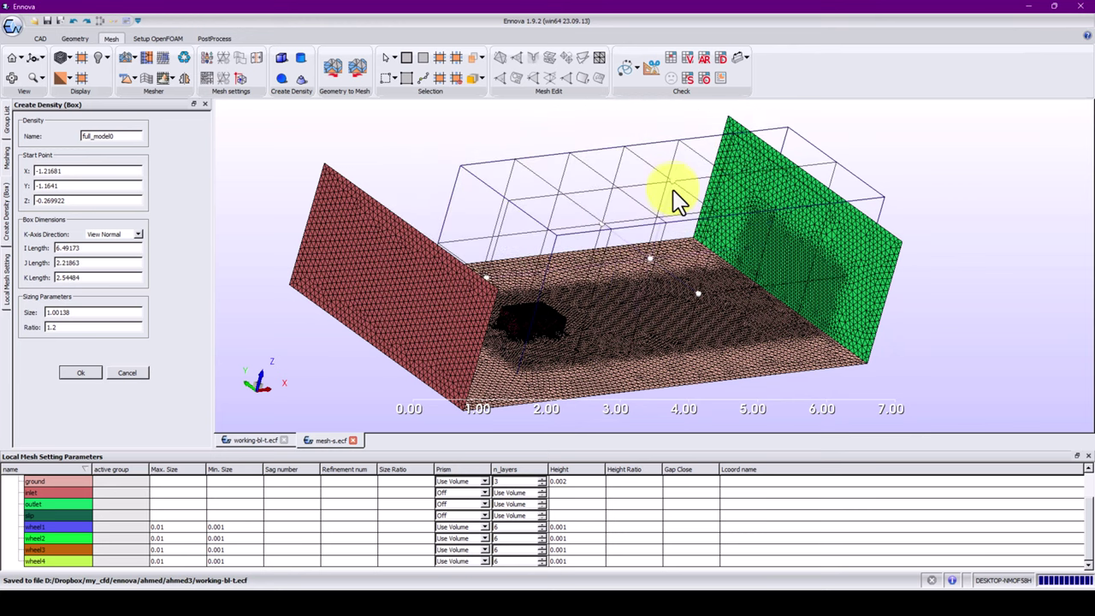
# Shrink the density box around the body's rear end to about 0.62 by 0.57 by 0.42
pyautogui.moveTo(672, 211); pyautogui.dragTo(633, 350)
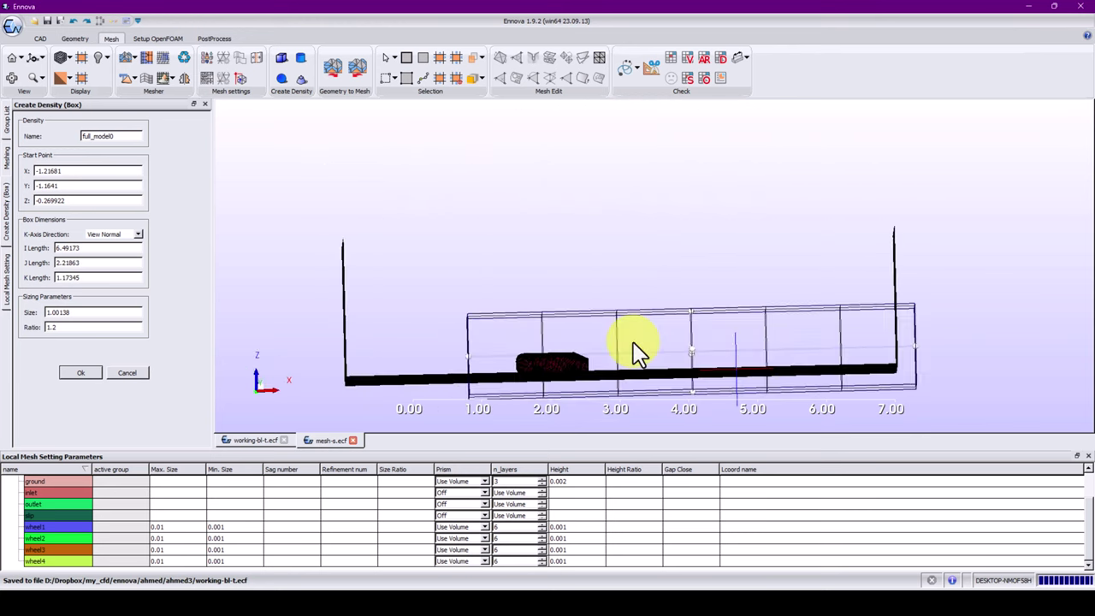
pyautogui.moveTo(919, 355); pyautogui.dragTo(598, 379)
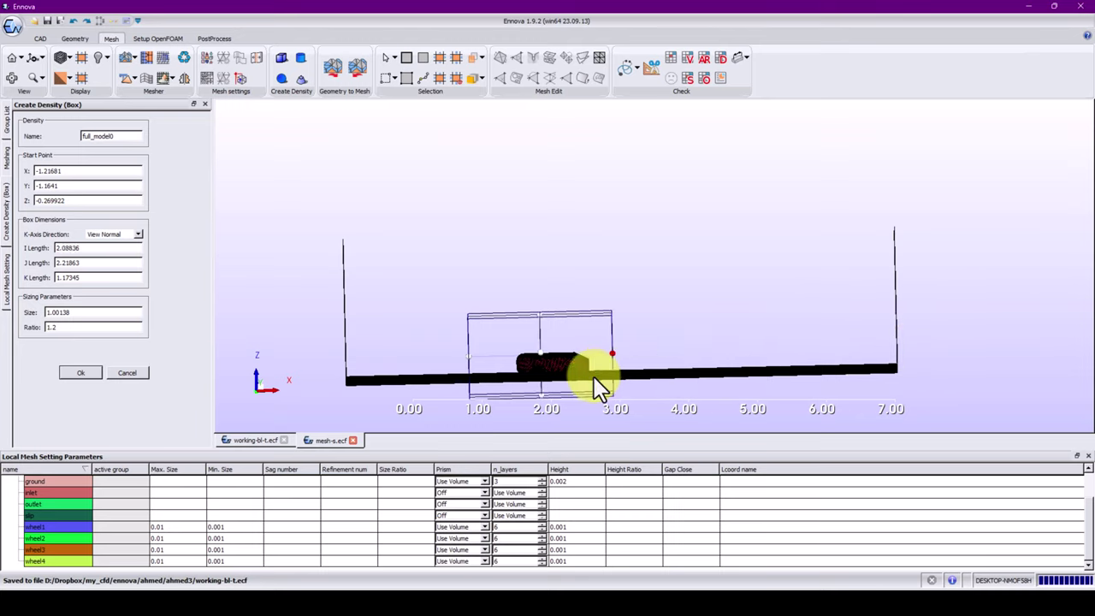
pyautogui.moveTo(460, 363); pyautogui.dragTo(584, 375)
pyautogui.moveTo(624, 318); pyautogui.dragTo(637, 377)
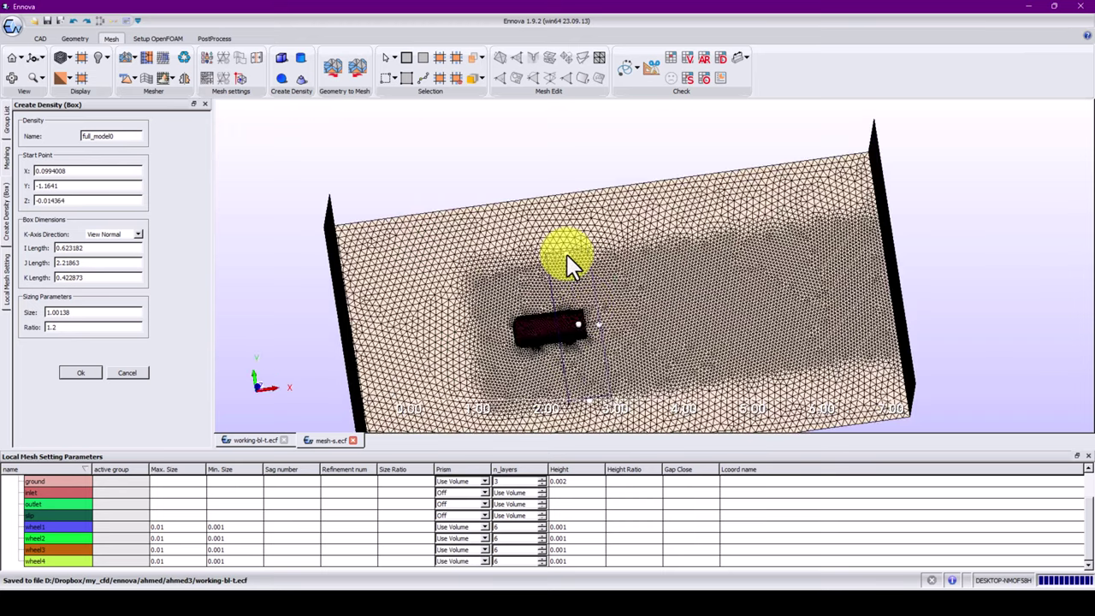
pyautogui.moveTo(568, 264); pyautogui.dragTo(579, 341)
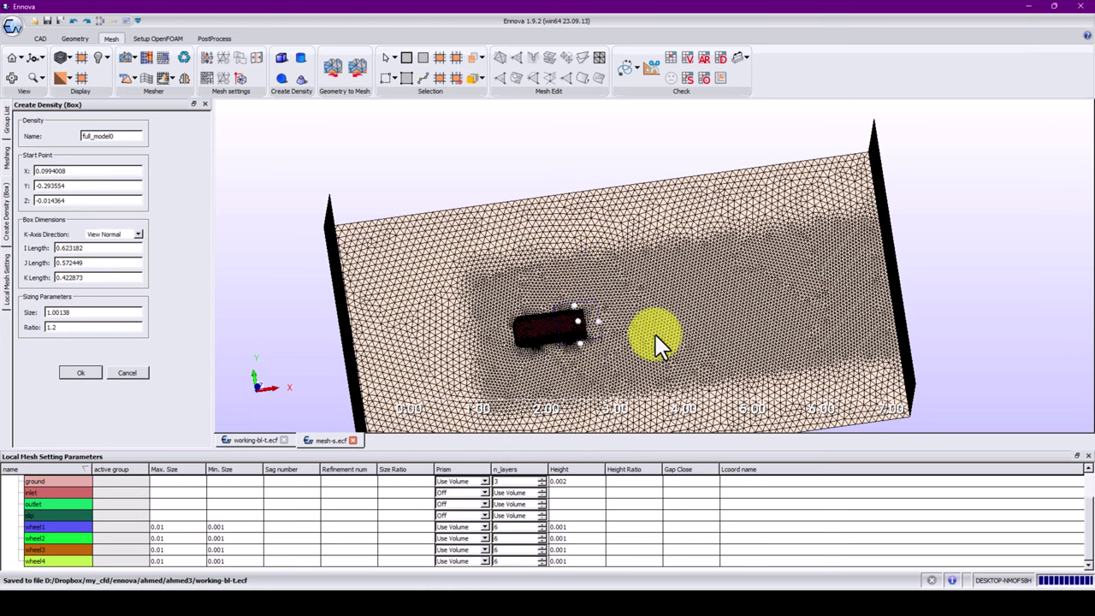
# Preview the density box behind the body with sizes 0.01 and 0.005, and discard it
pyautogui.moveTo(655, 335); pyautogui.dragTo(640, 261)
pyautogui.scroll(4, 627, 316)
pyautogui.moveTo(627, 318); pyautogui.dragTo(634, 272, button='middle')
pyautogui.scroll(6, 706, 186)
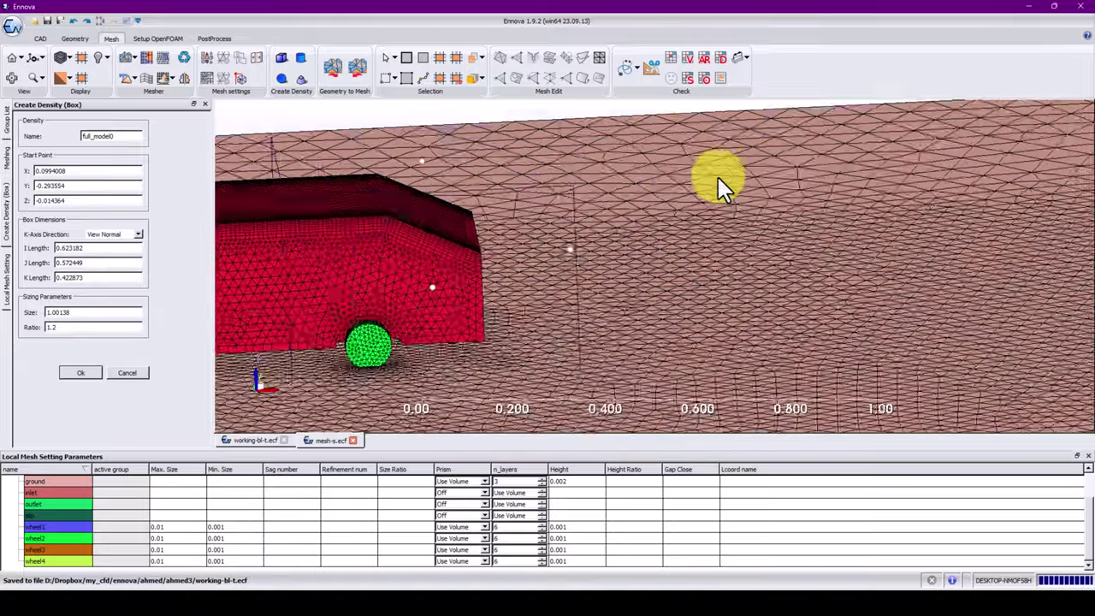
pyautogui.moveTo(718, 177); pyautogui.dragTo(849, 203, button='middle')
pyautogui.moveTo(849, 203); pyautogui.dragTo(793, 216)
pyautogui.moveTo(792, 218); pyautogui.dragTo(770, 184, button='middle')
pyautogui.moveTo(116, 328); pyautogui.dragTo(12, 310)
pyautogui.write('0.01')
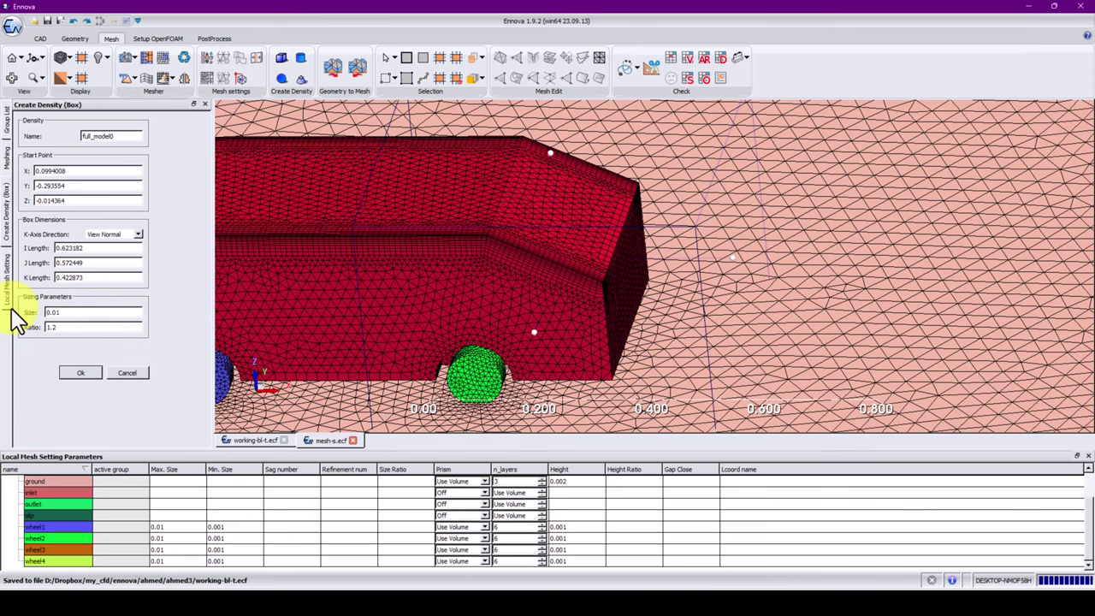
pyautogui.moveTo(12, 318); pyautogui.dragTo(78, 318)
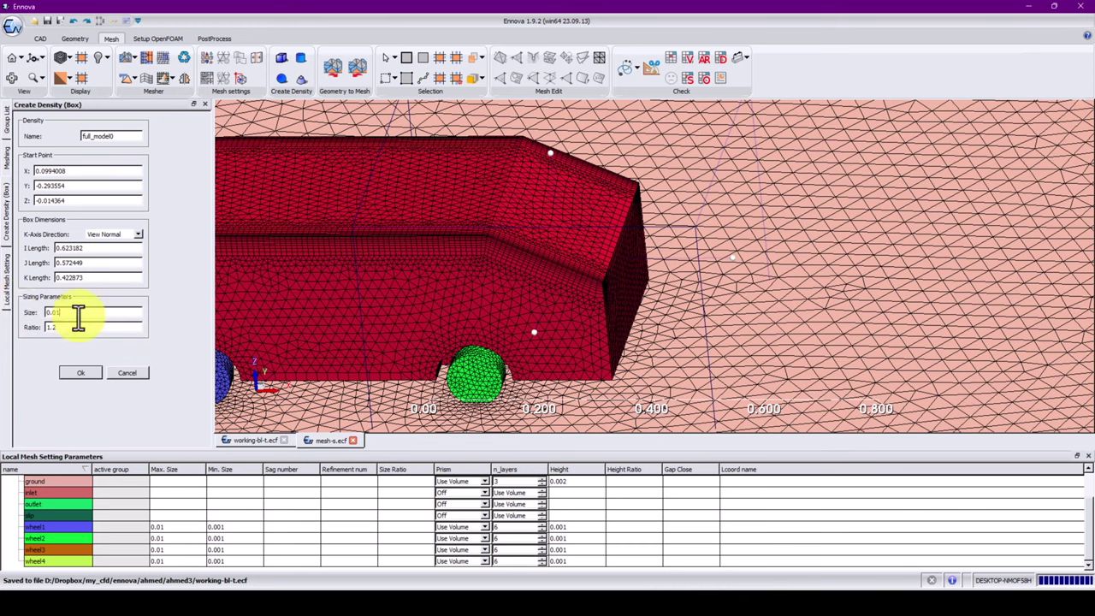
pyautogui.press('Return')
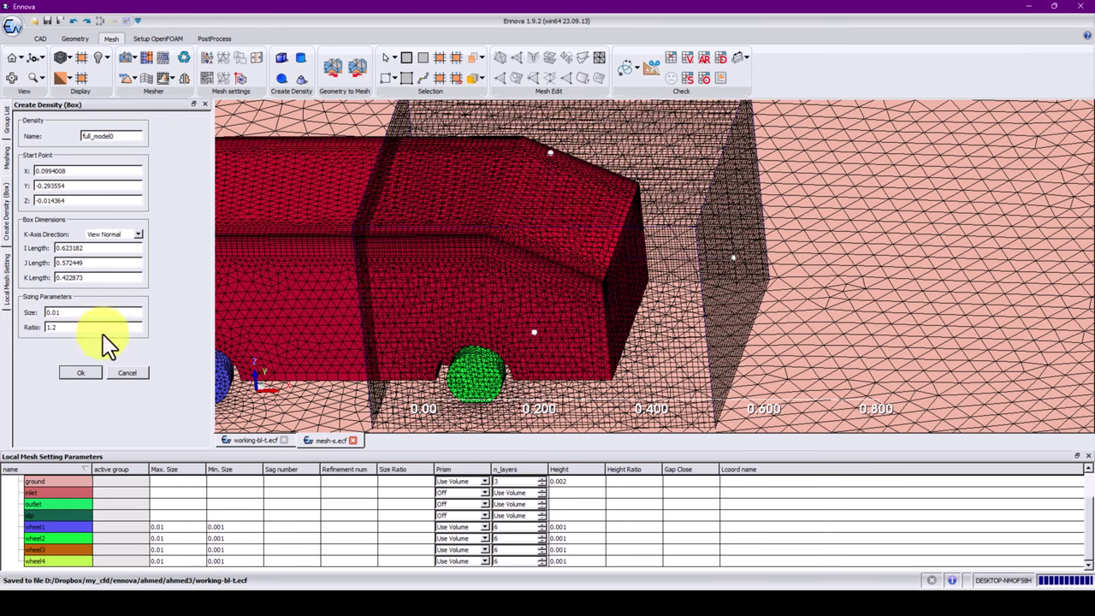
pyautogui.moveTo(818, 271); pyautogui.dragTo(934, 282, button='middle')
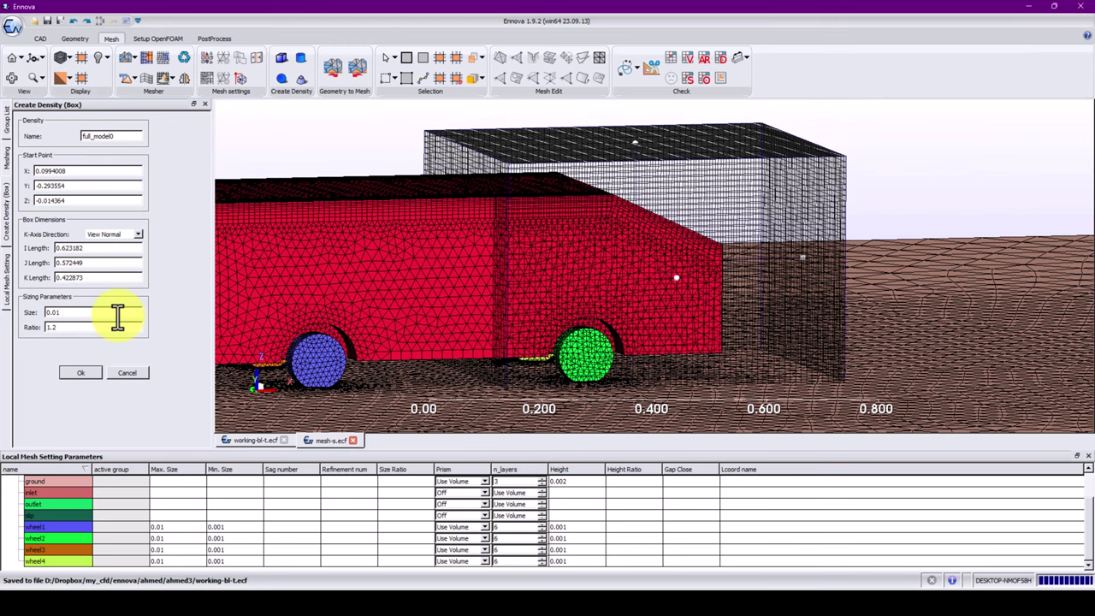
pyautogui.press('Return')
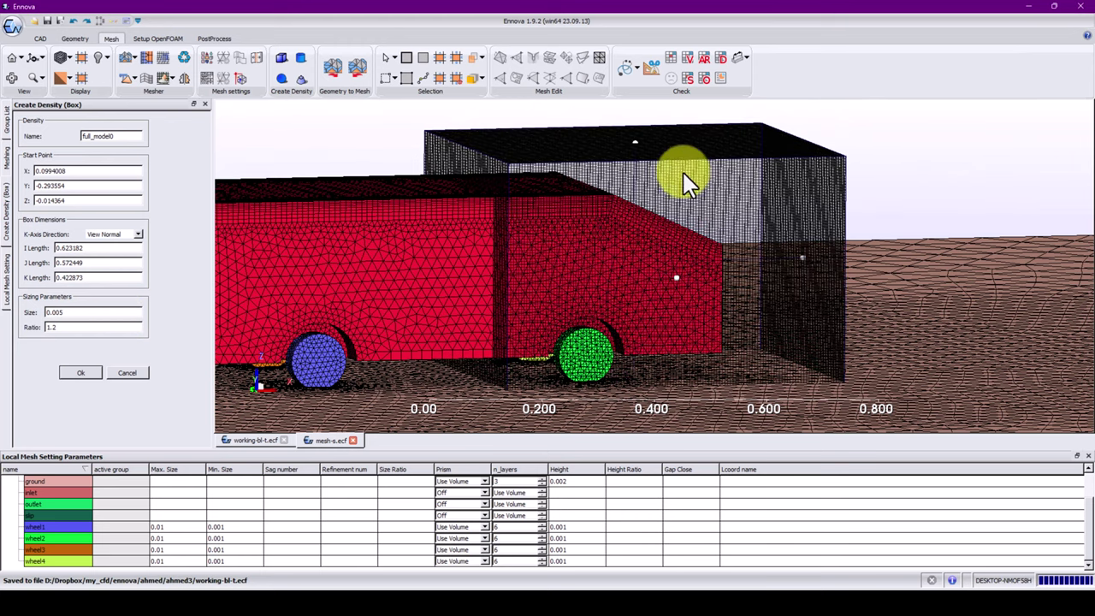
pyautogui.click(127, 373)
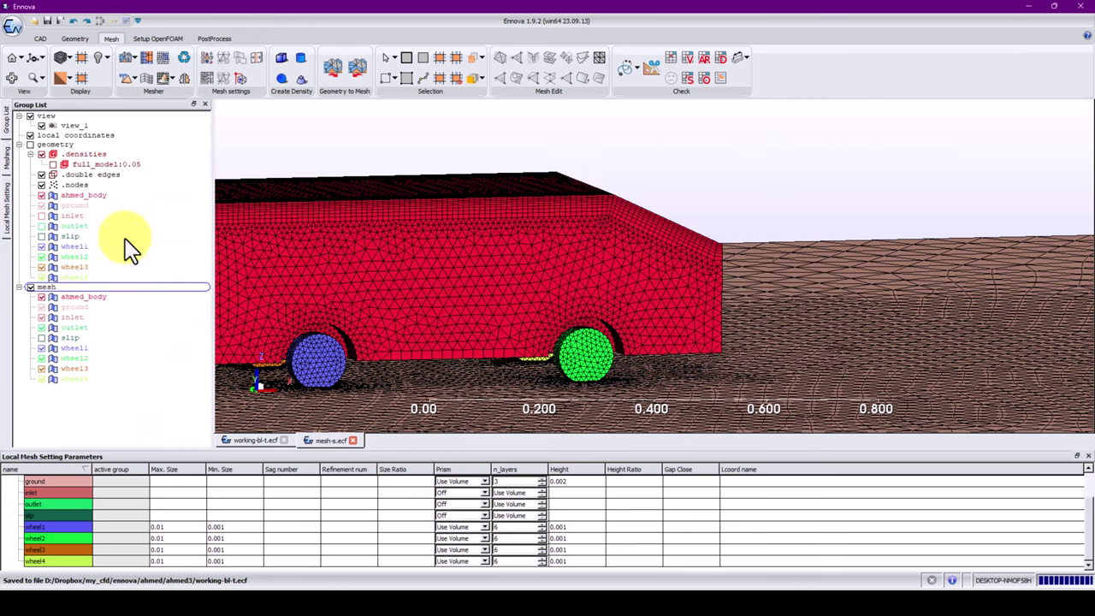
# Extract a Y-plane cut through the mesh-s.ecf mesh
pyautogui.scroll(-6, 554, 230)
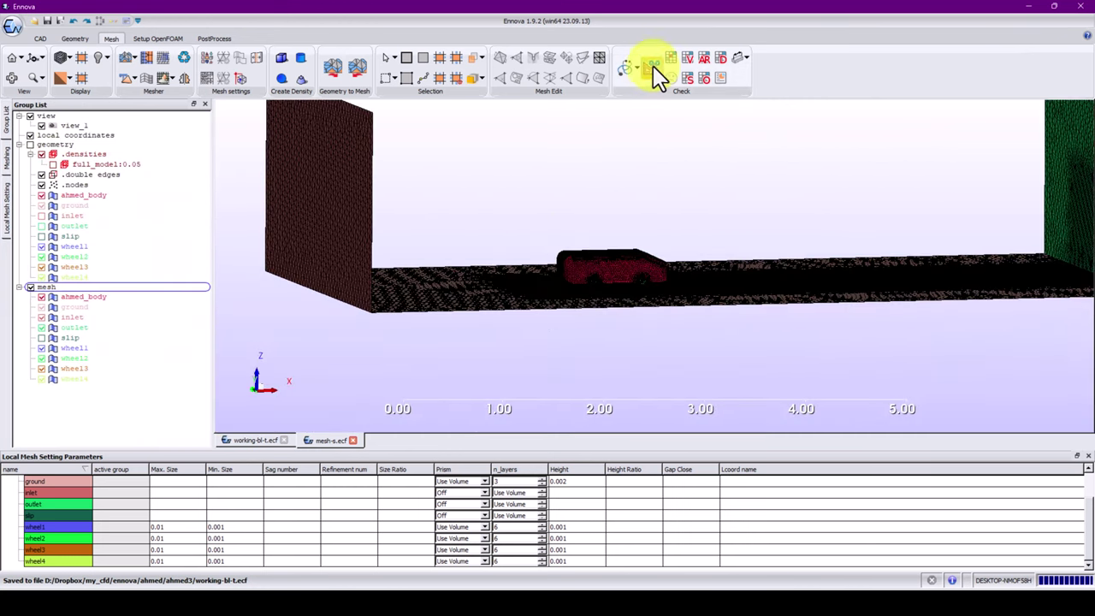
pyautogui.click(653, 67)
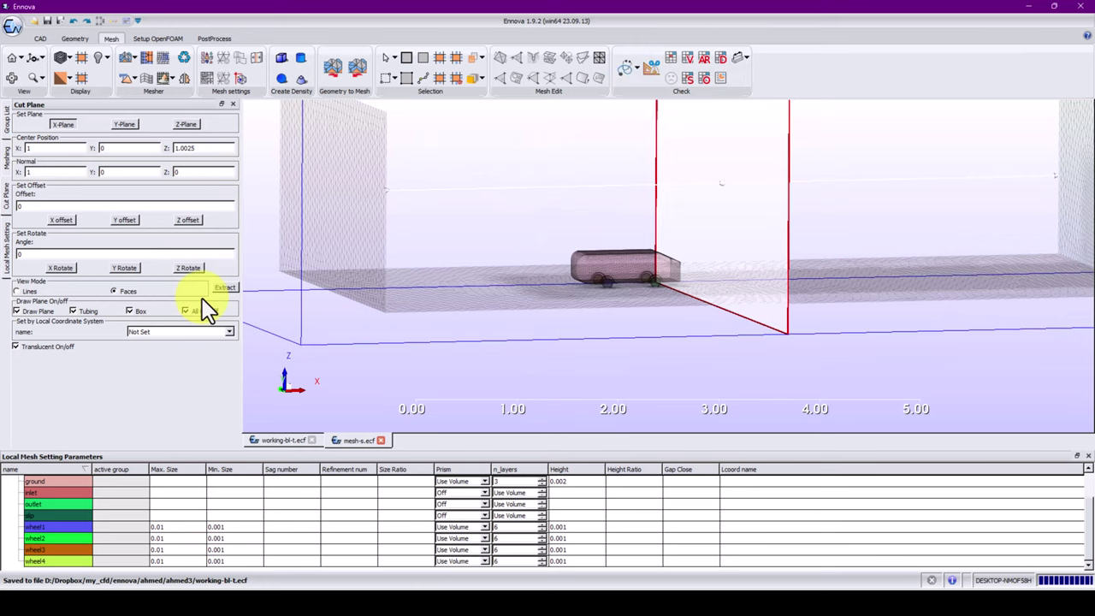
pyautogui.click(123, 126)
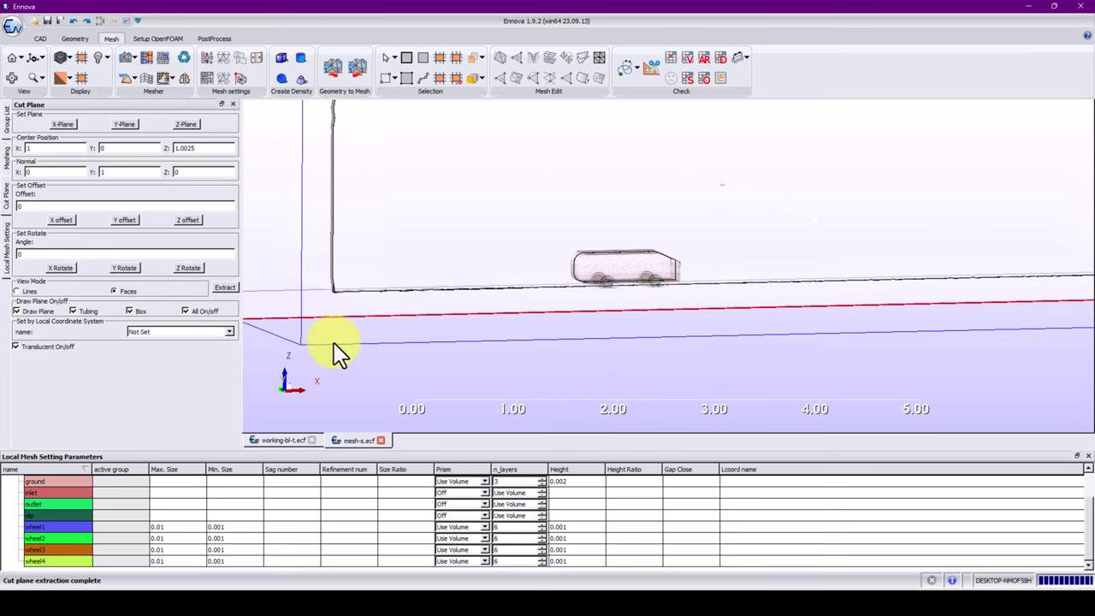
# Open the mesh-s-bl-t-p.ecf file
pyautogui.click(34, 21)
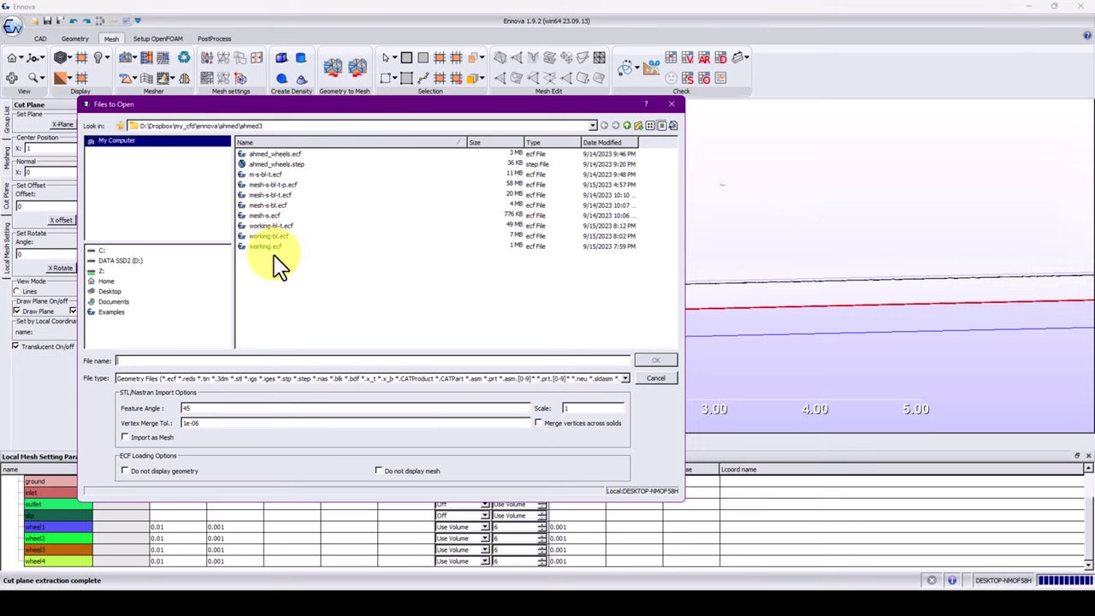
pyautogui.click(289, 187)
pyautogui.click(652, 360)
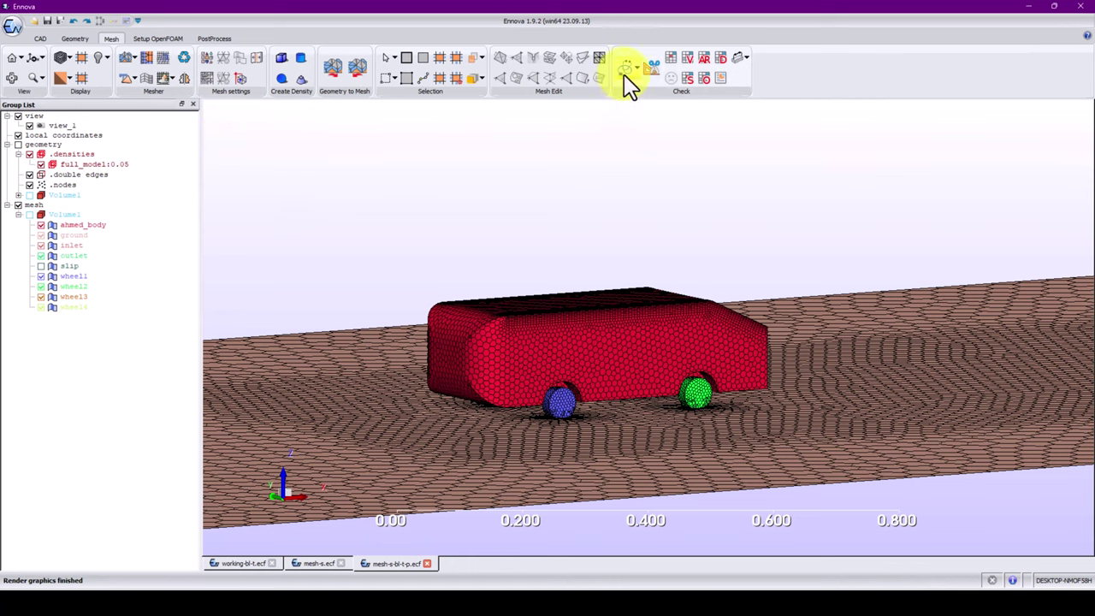
# Display the local mesh settings and their parameters table for the mesh-s-bl-t-p.ecf case
pyautogui.click(204, 63)
pyautogui.click(208, 78)
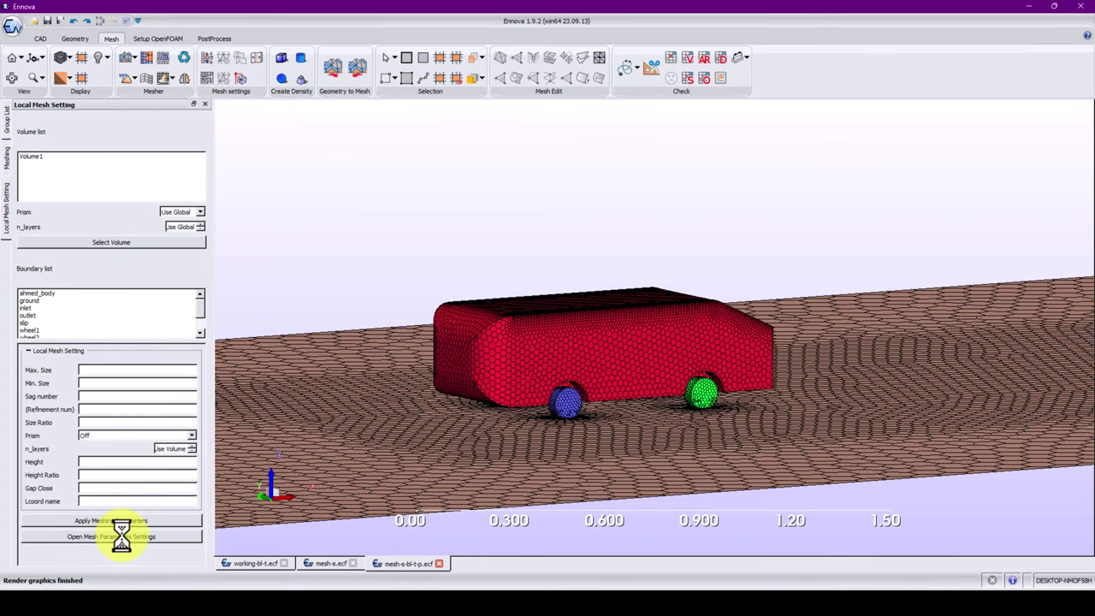
pyautogui.scroll(-2, 302, 513)
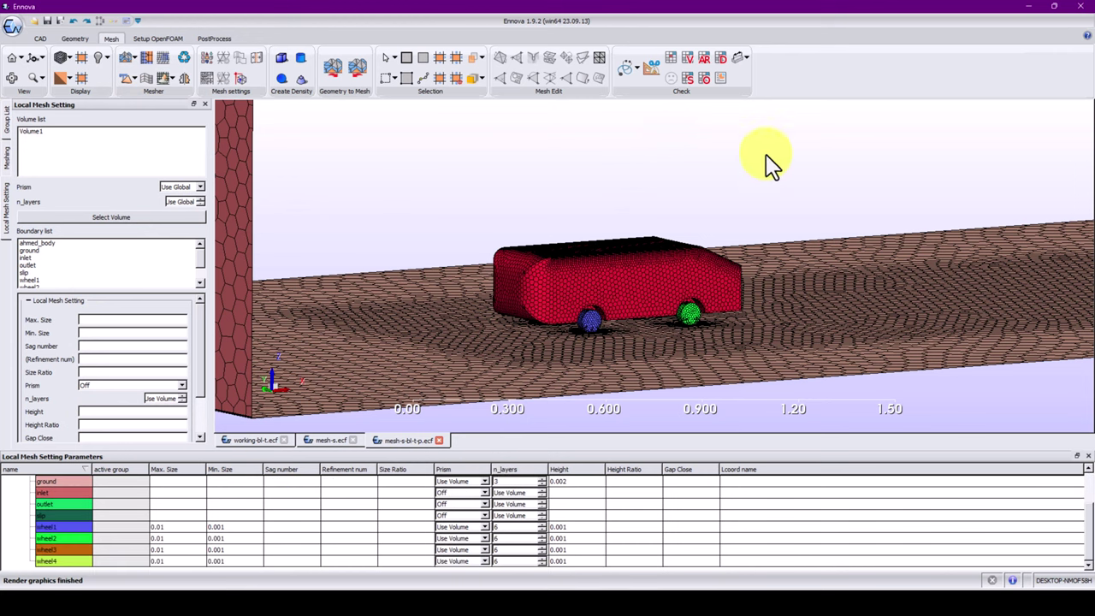
# Extract a Y-plane cut through the polyhedral mesh and turn off the All On/off and Translucent display options
pyautogui.click(648, 70)
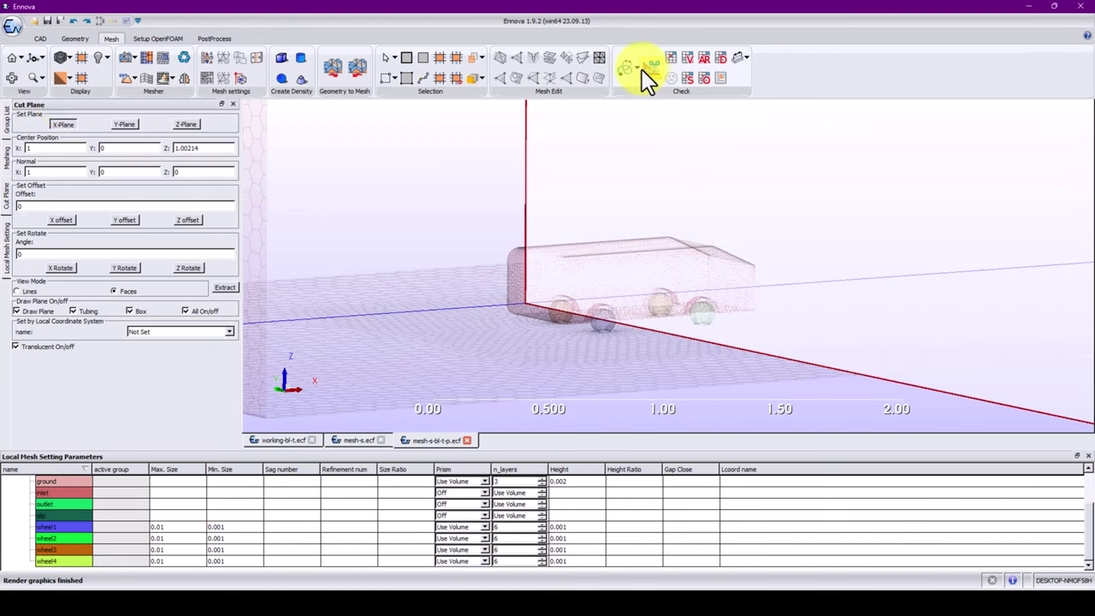
pyautogui.click(124, 126)
pyautogui.click(226, 287)
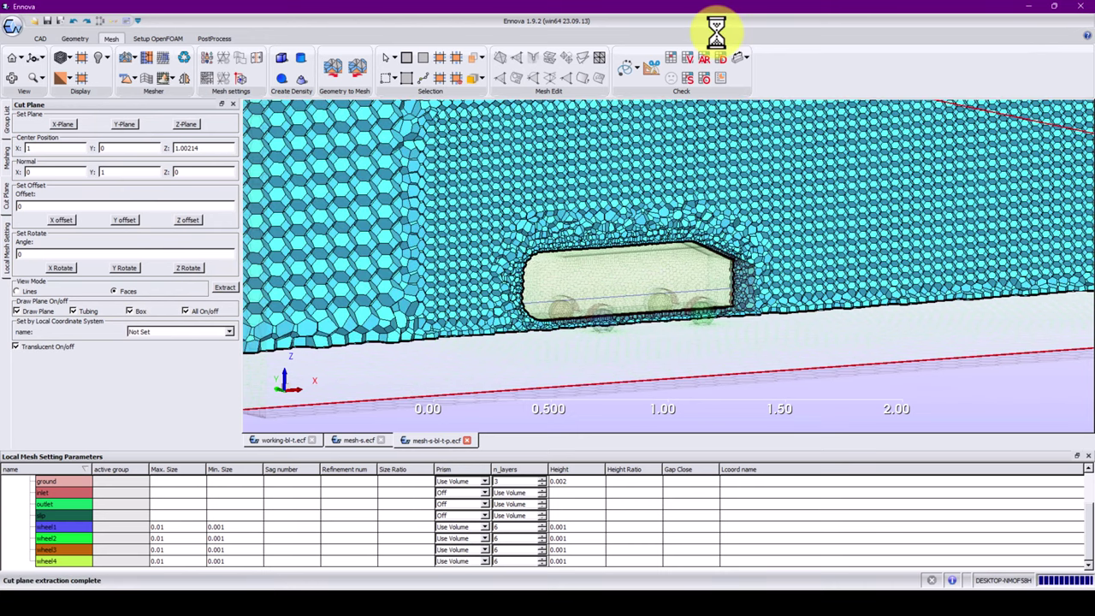
pyautogui.click(186, 312)
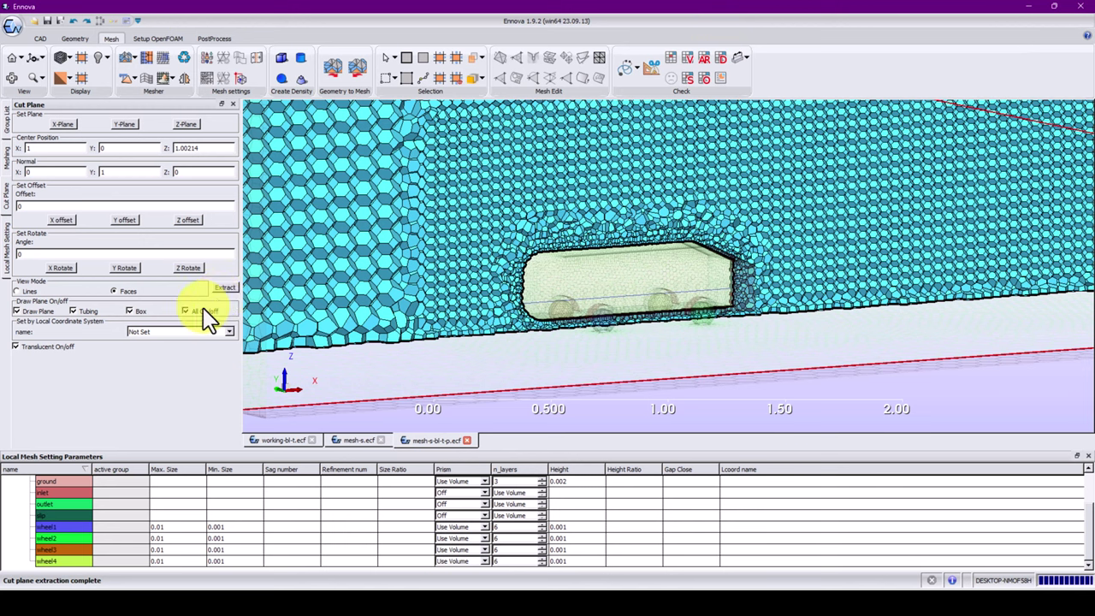
pyautogui.click(57, 355)
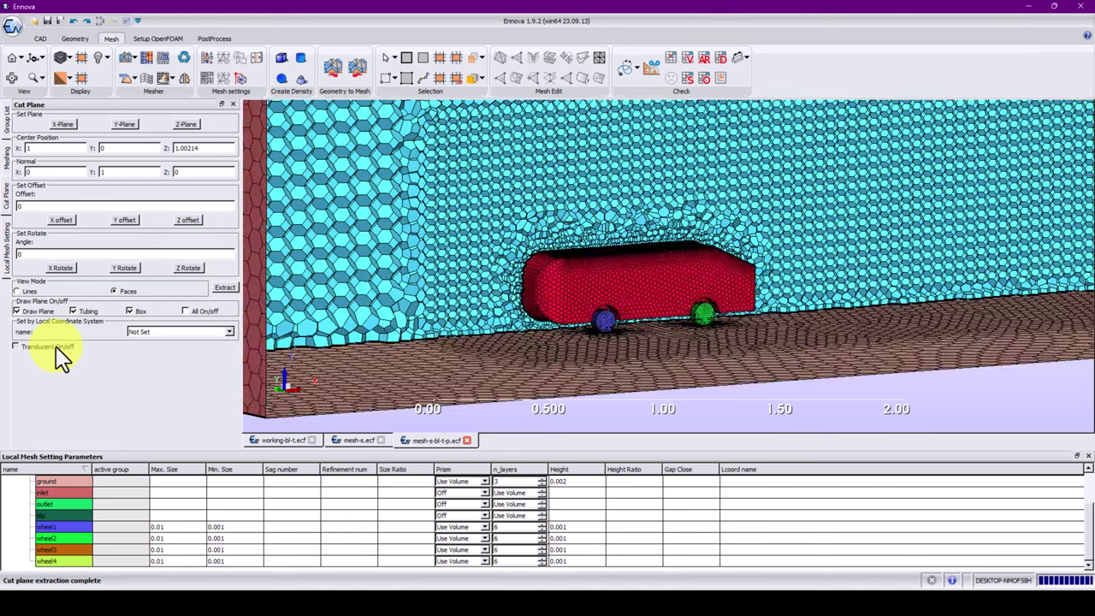
pyautogui.click(57, 347)
# Examine the cut-plane cells around the body and across the density box boundary in the full domain
pyautogui.scroll(-3, 625, 286)
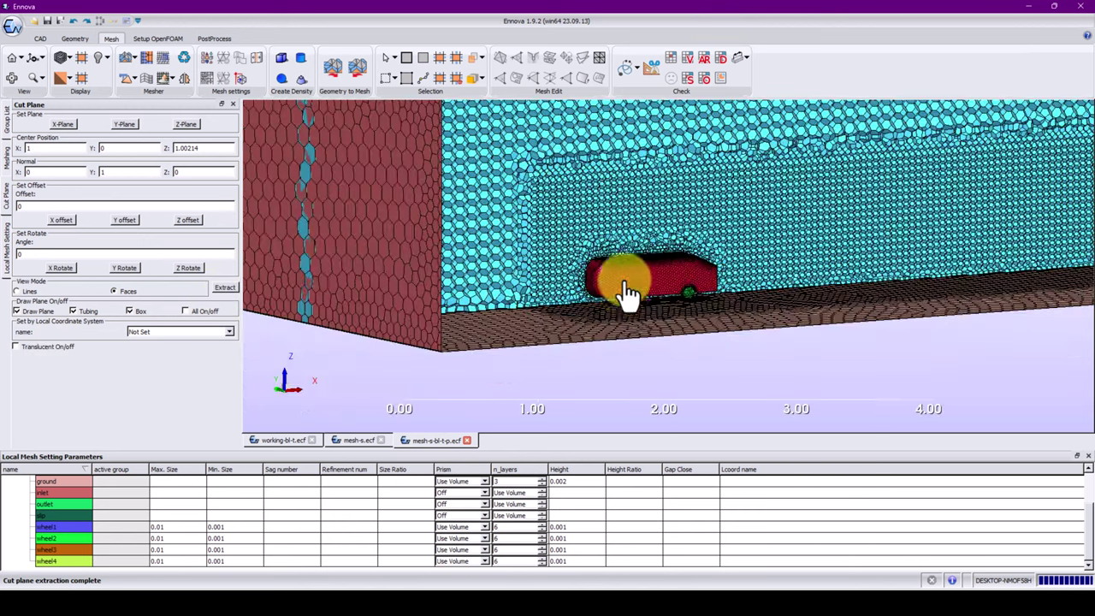
pyautogui.moveTo(625, 288); pyautogui.dragTo(491, 289, button='middle')
pyautogui.scroll(-5, 513, 293)
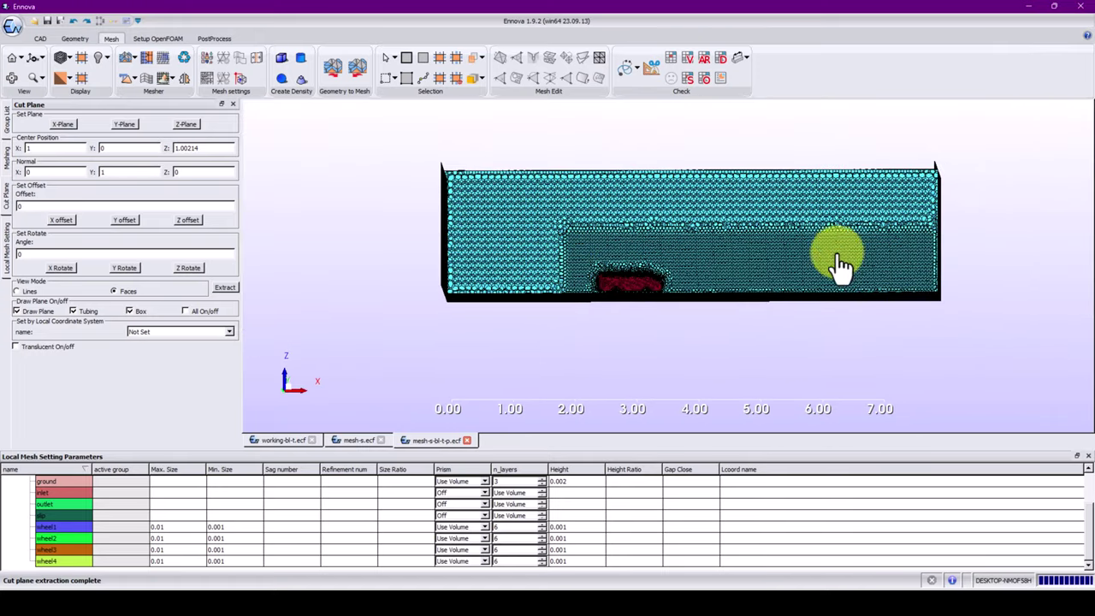
pyautogui.scroll(5, 626, 245)
pyautogui.scroll(2, 800, 265)
pyautogui.moveTo(626, 237); pyautogui.dragTo(451, 220, button='middle')
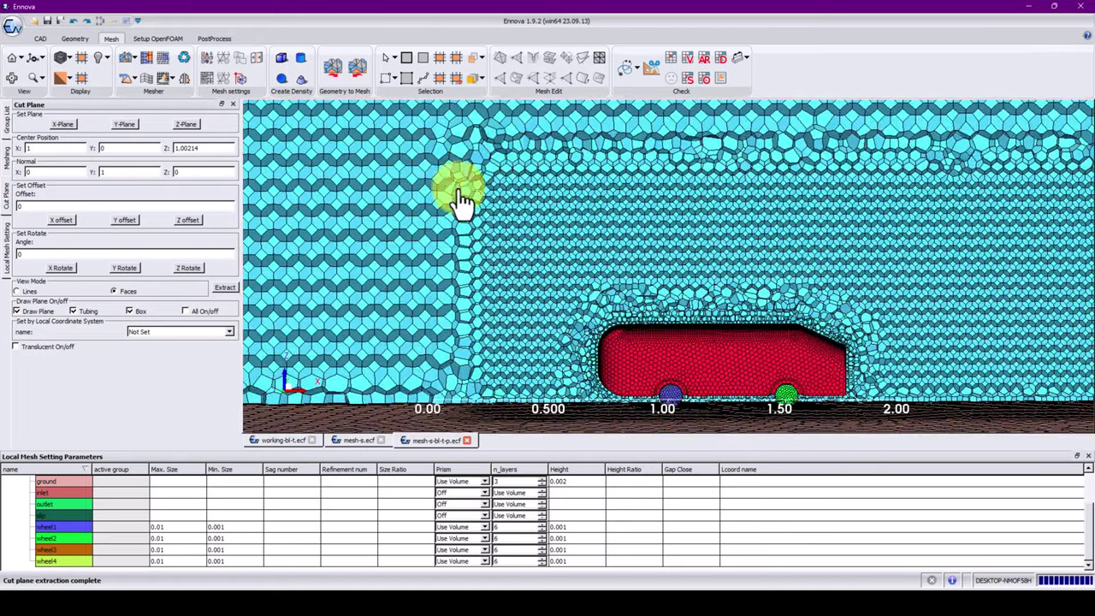
pyautogui.scroll(-4, 646, 239)
pyautogui.moveTo(591, 196); pyautogui.dragTo(611, 294)
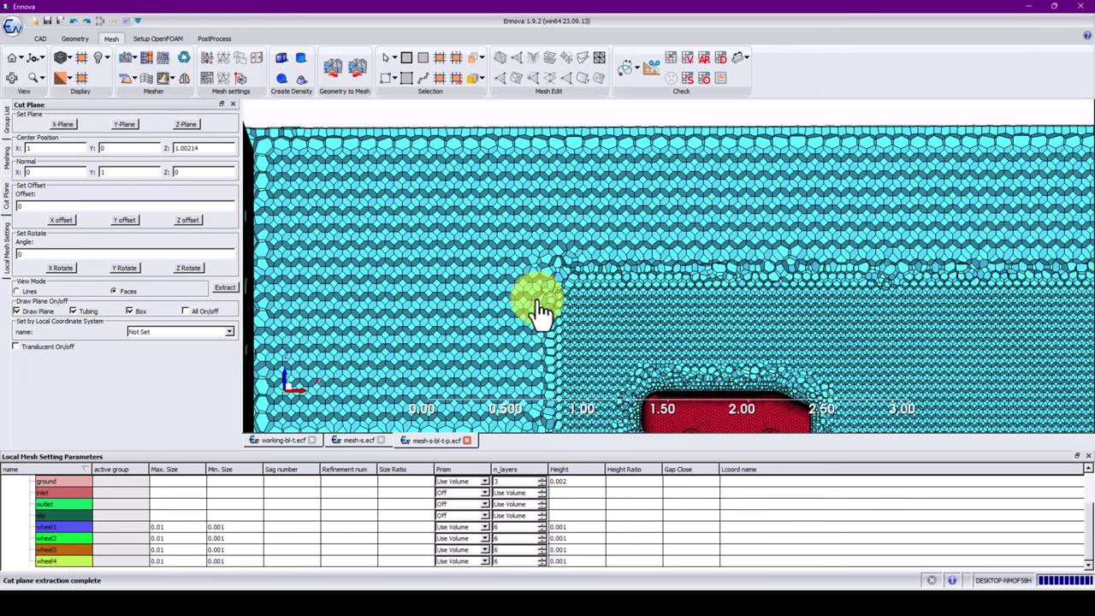
pyautogui.moveTo(533, 298); pyautogui.dragTo(450, 276)
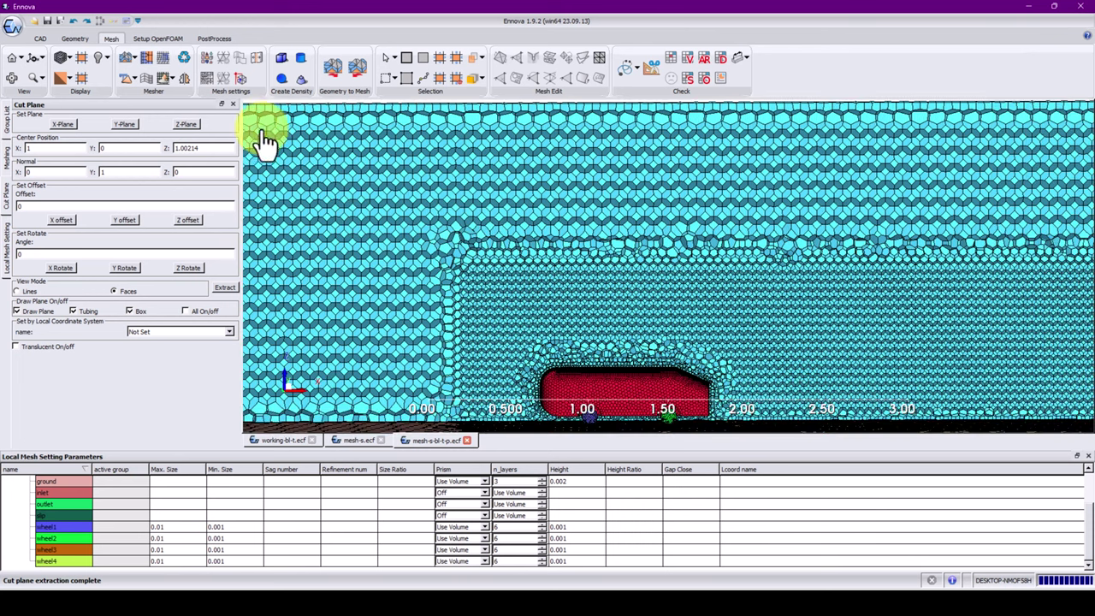
# Review the global meshing parameters down to the Tetrahedral Mesher's Use Lattice For Densities option
pyautogui.click(4, 159)
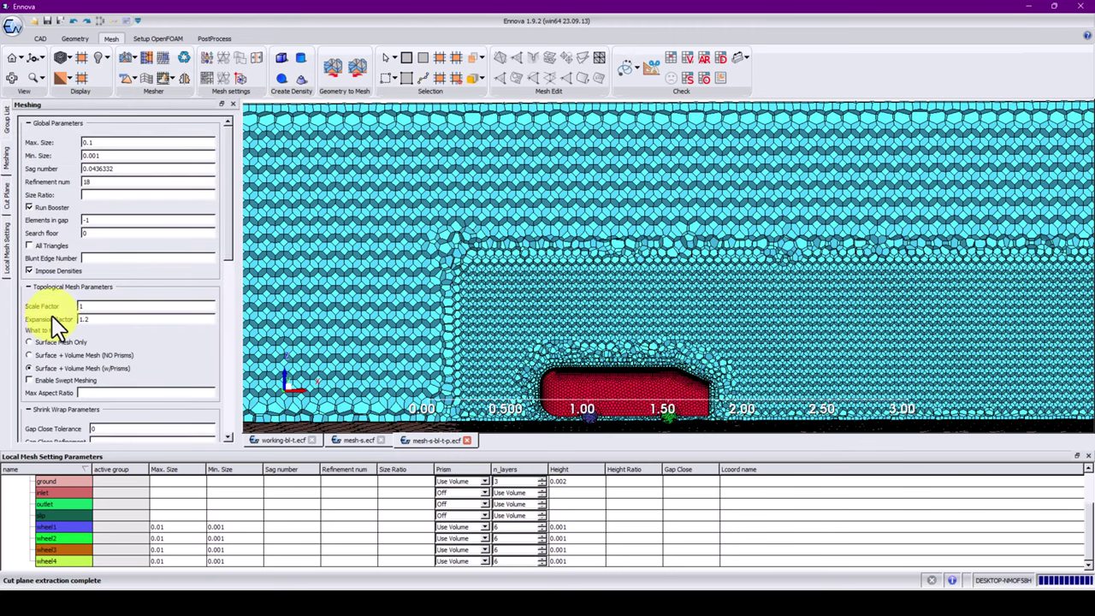
pyautogui.moveTo(229, 238); pyautogui.dragTo(215, 447)
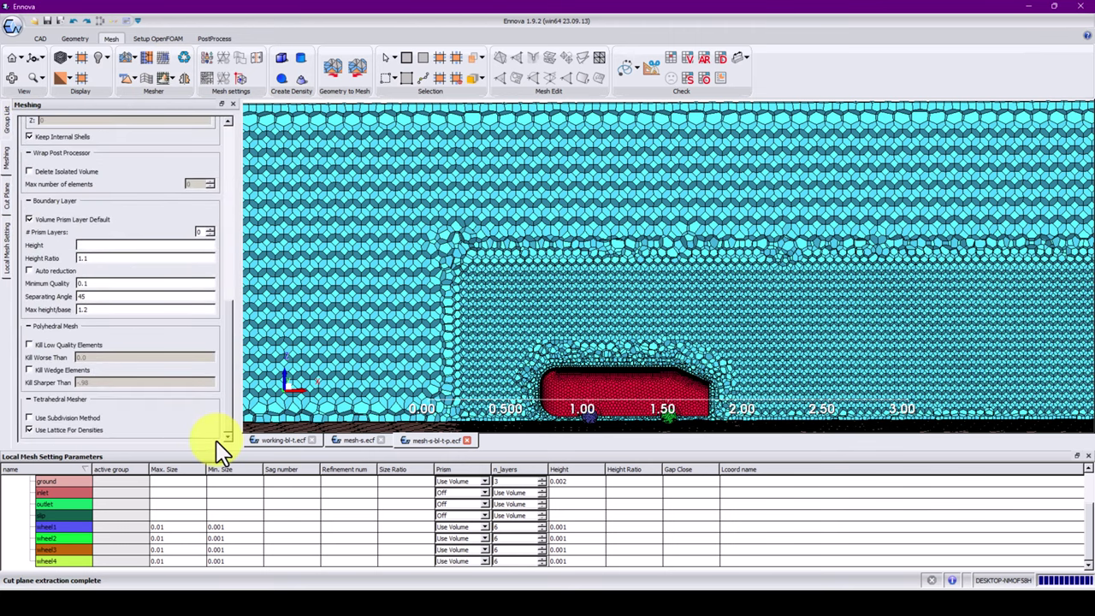
pyautogui.click(29, 430)
# Inspect the polyhedral mesh around the body and rear wheel and check the mesh orthogonality
pyautogui.scroll(-5, 496, 286)
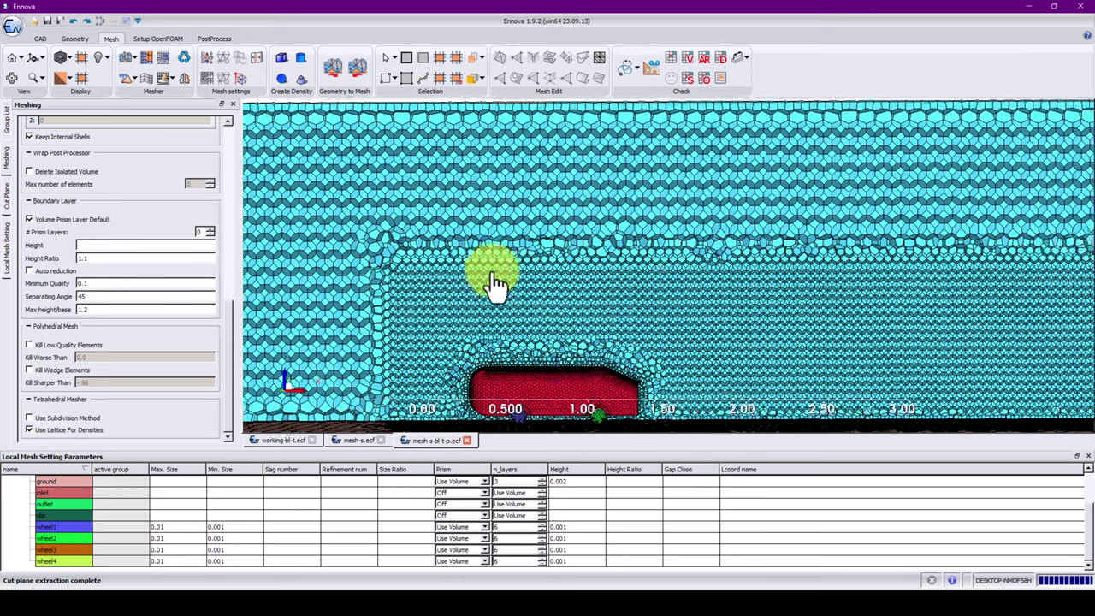
pyautogui.scroll(8, 648, 320)
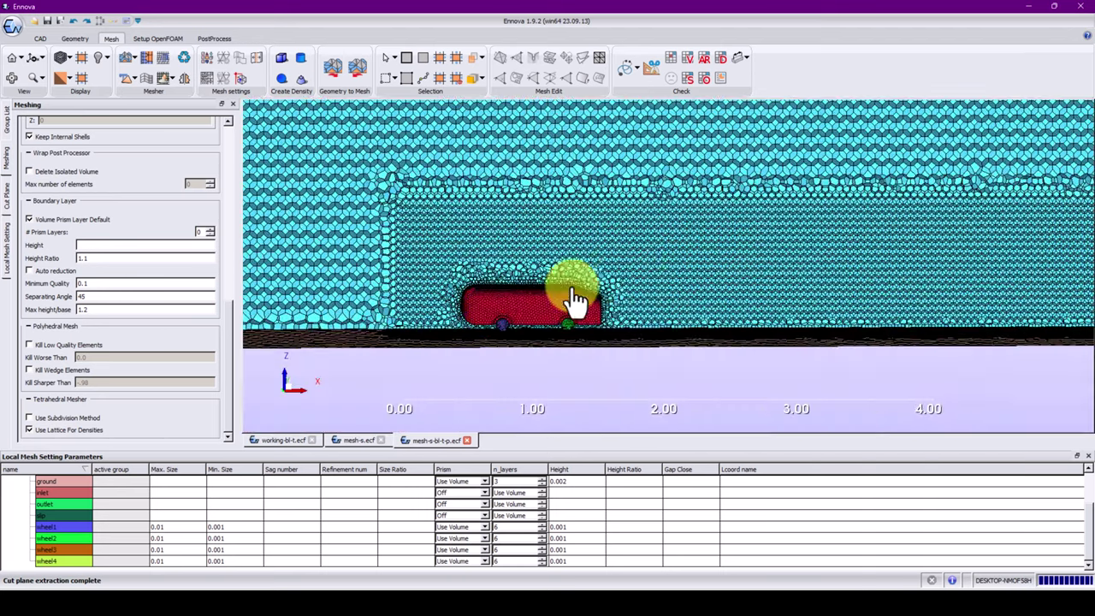
pyautogui.scroll(6, 764, 242)
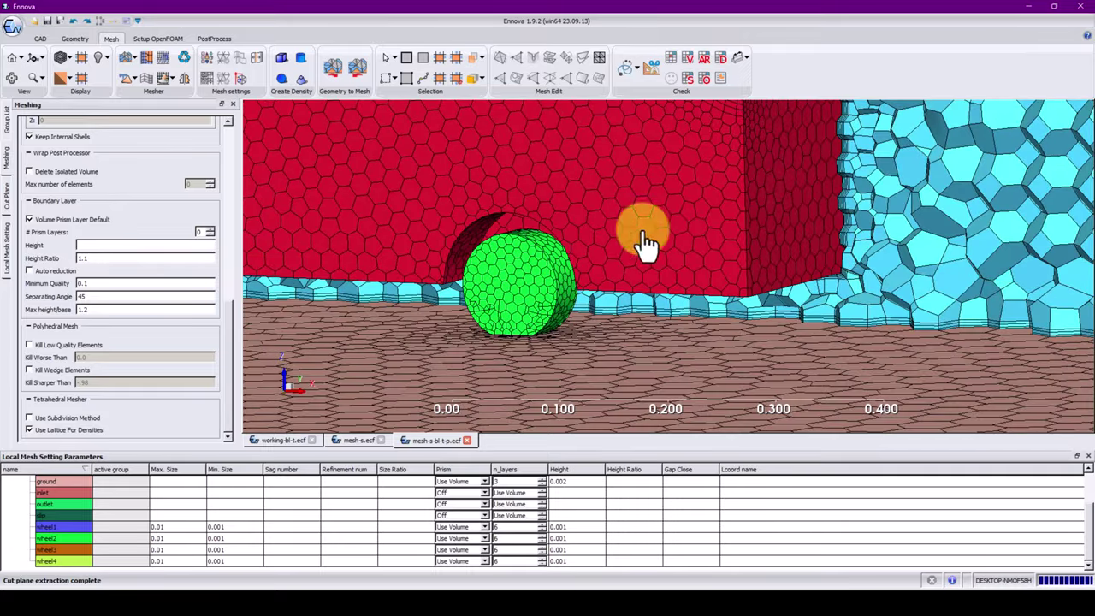
pyautogui.moveTo(643, 237); pyautogui.dragTo(733, 289, button='middle')
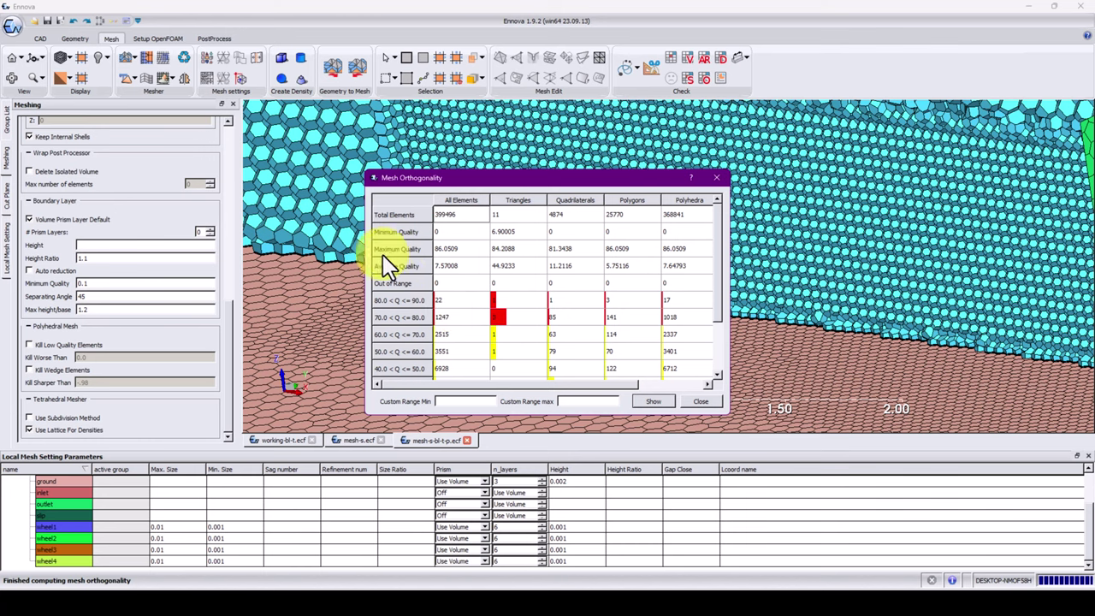
pyautogui.click(719, 176)
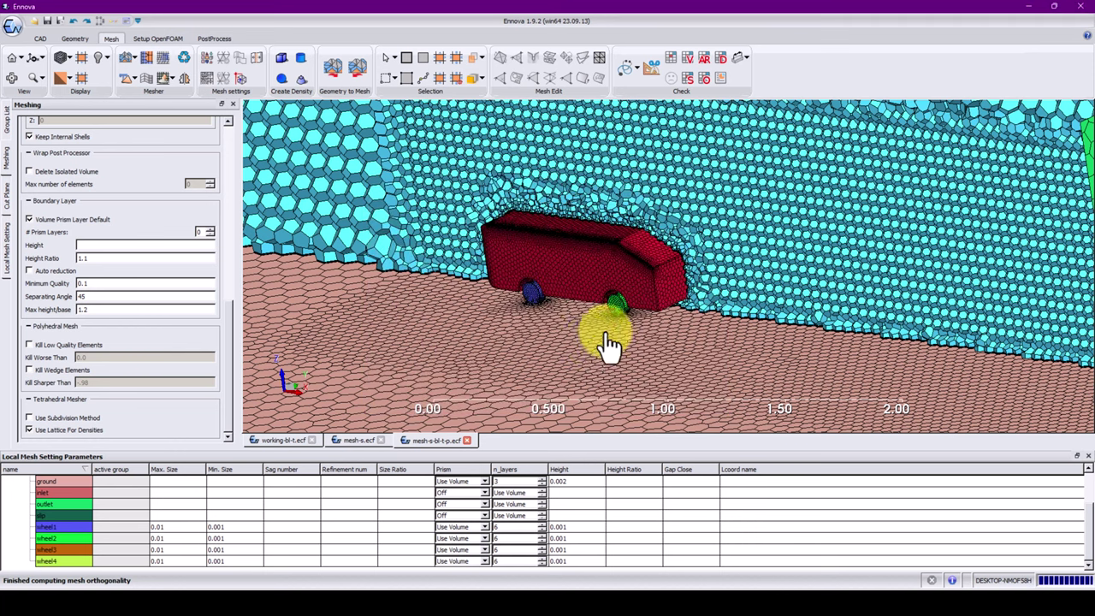
# Compare the wheel, body and ground mesh around the car with the global and group entries in the local settings table
pyautogui.scroll(5, 599, 350)
pyautogui.scroll(-5, 599, 350)
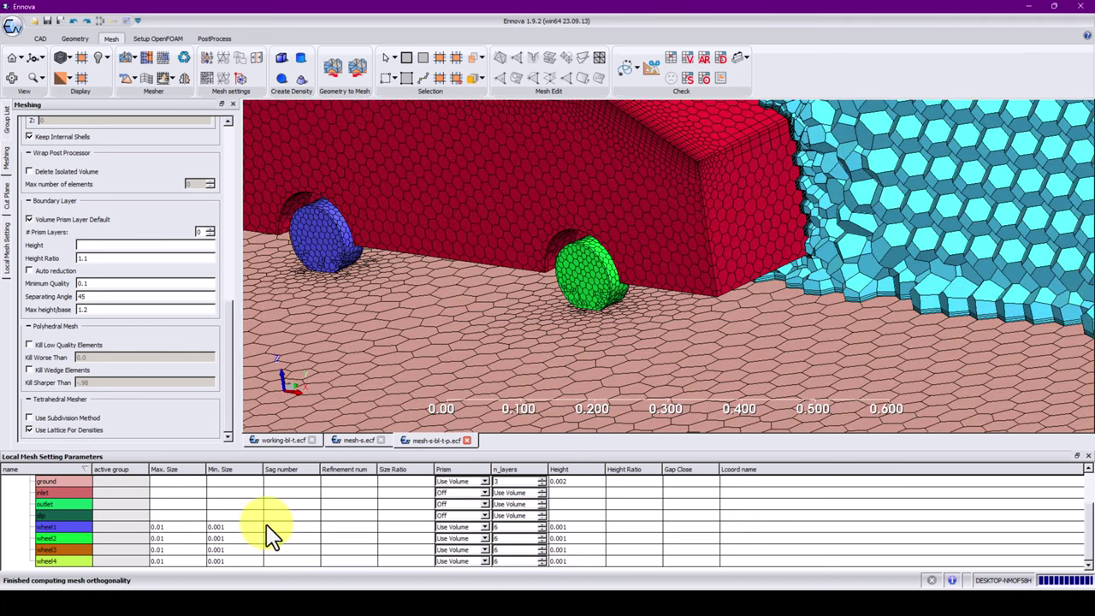
pyautogui.moveTo(1088, 527); pyautogui.dragTo(1089, 490)
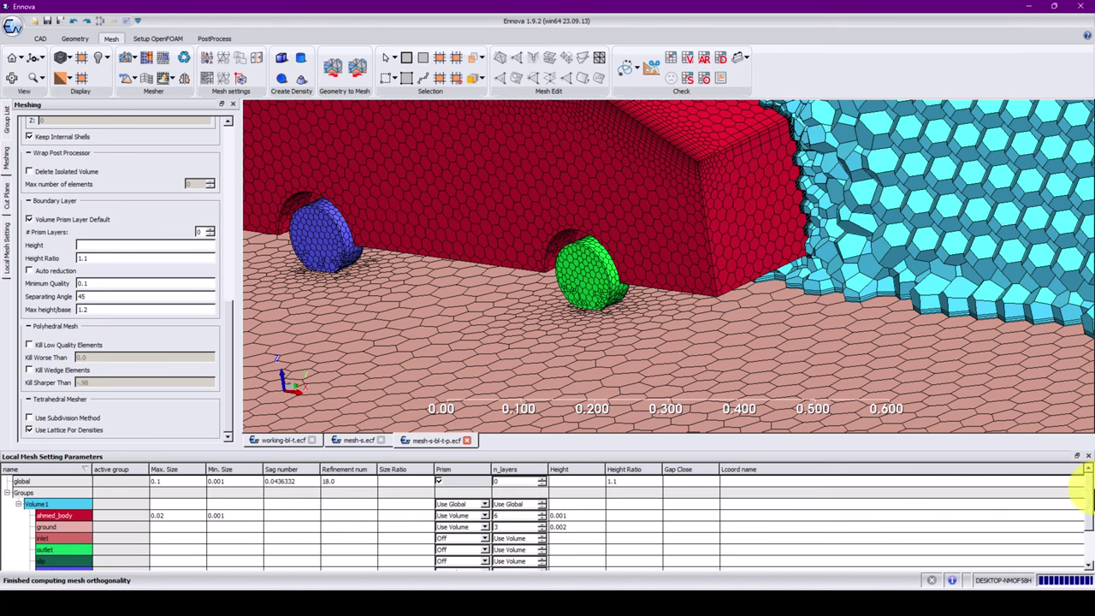
pyautogui.moveTo(1091, 491); pyautogui.dragTo(1091, 522)
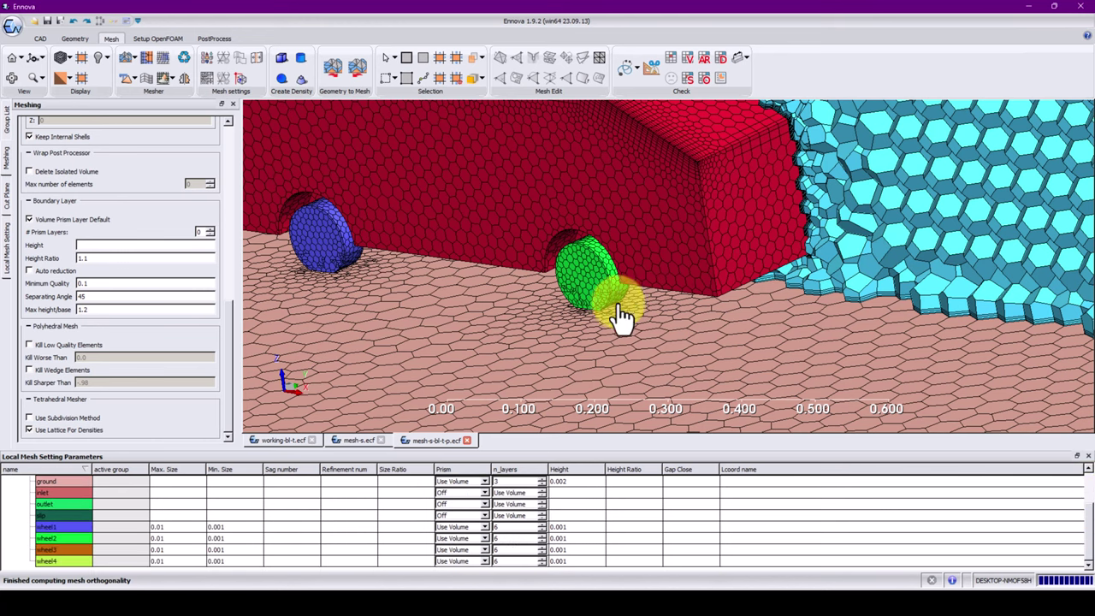
pyautogui.moveTo(350, 255); pyautogui.dragTo(416, 245, button='middle')
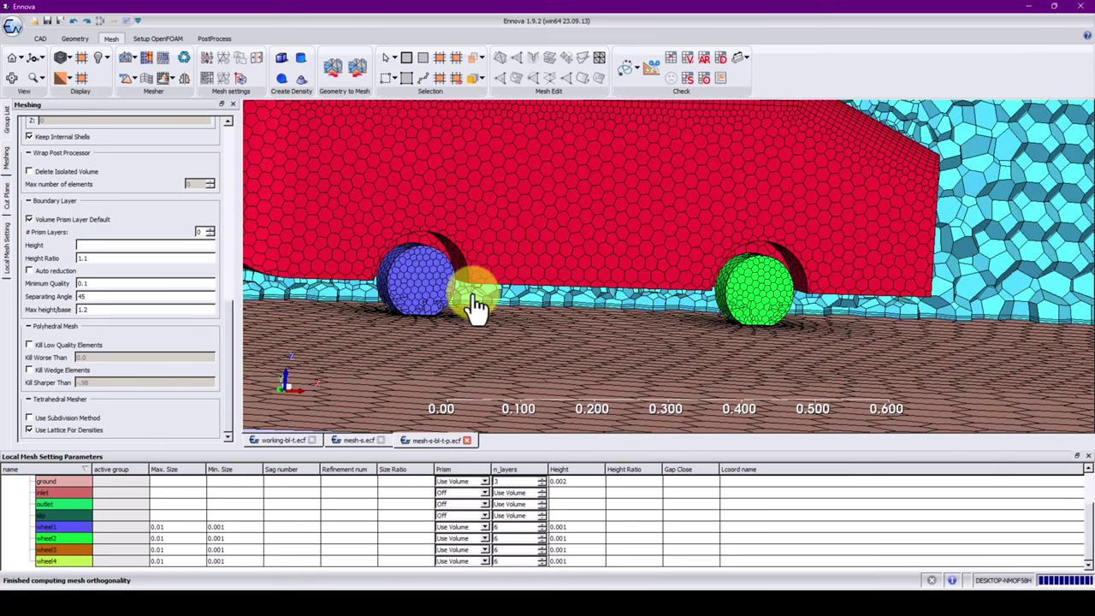
pyautogui.moveTo(524, 359); pyautogui.dragTo(709, 367, button='middle')
pyautogui.moveTo(457, 323); pyautogui.dragTo(625, 285, button='right')
pyautogui.moveTo(635, 285); pyautogui.dragTo(489, 355, button='middle')
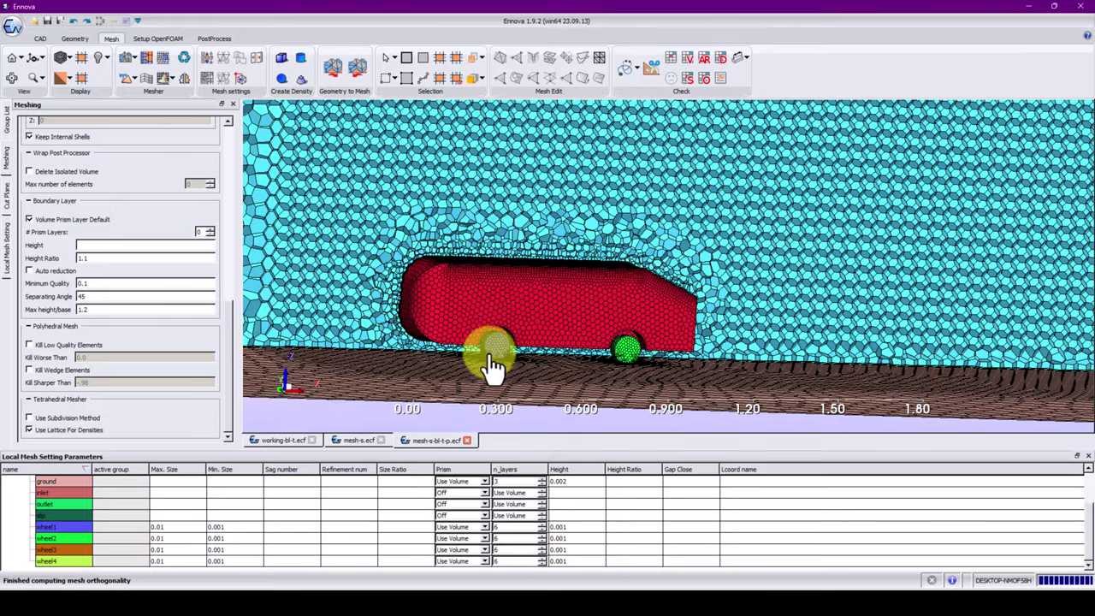
pyautogui.scroll(-4, 495, 364)
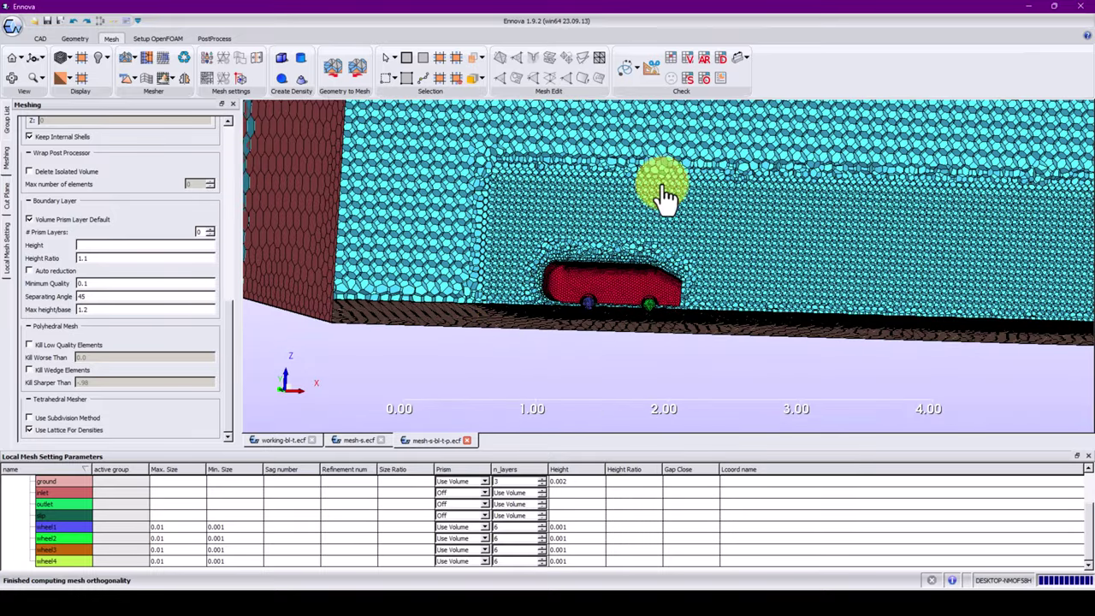
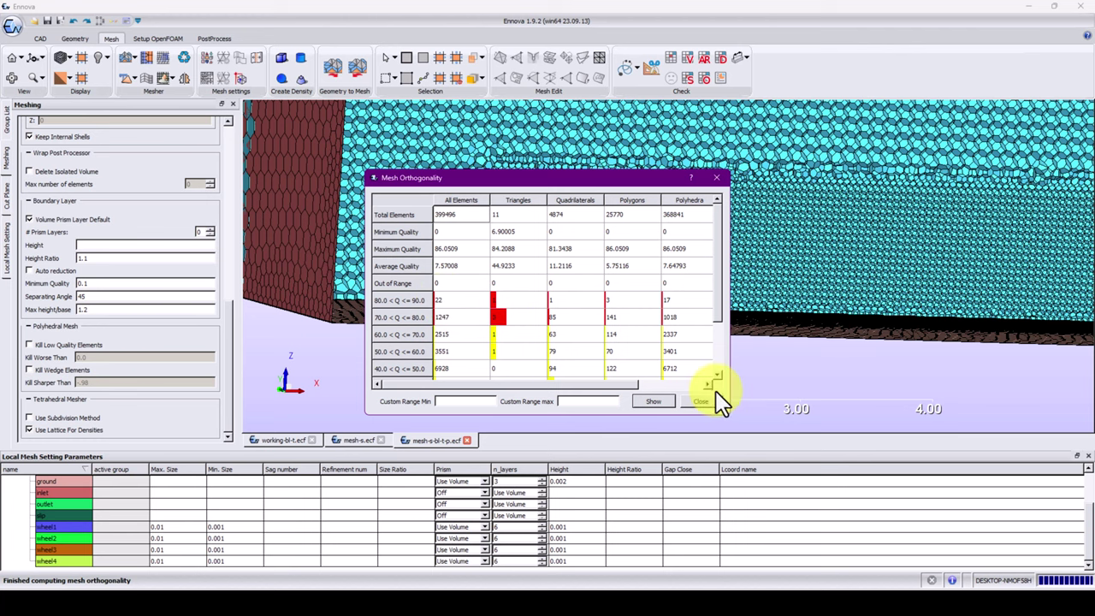
# Check the mesh orthogonality again and extract the elements in the 80.0 to 90.0 range
pyautogui.moveTo(663, 193); pyautogui.dragTo(707, 311)
pyautogui.click(13, 128)
pyautogui.click(9, 123)
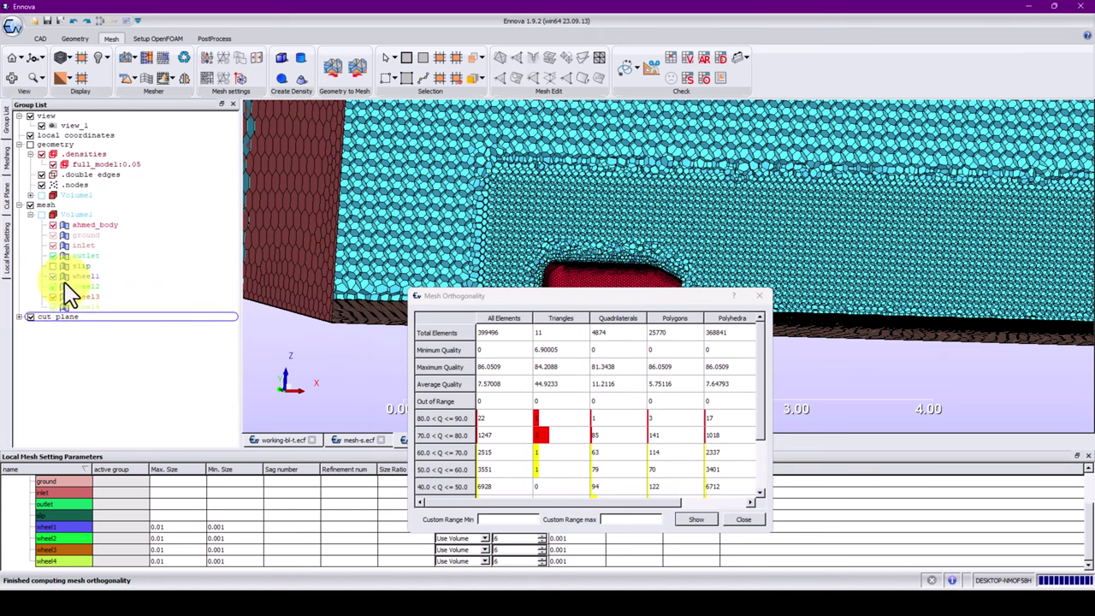
pyautogui.click(452, 419)
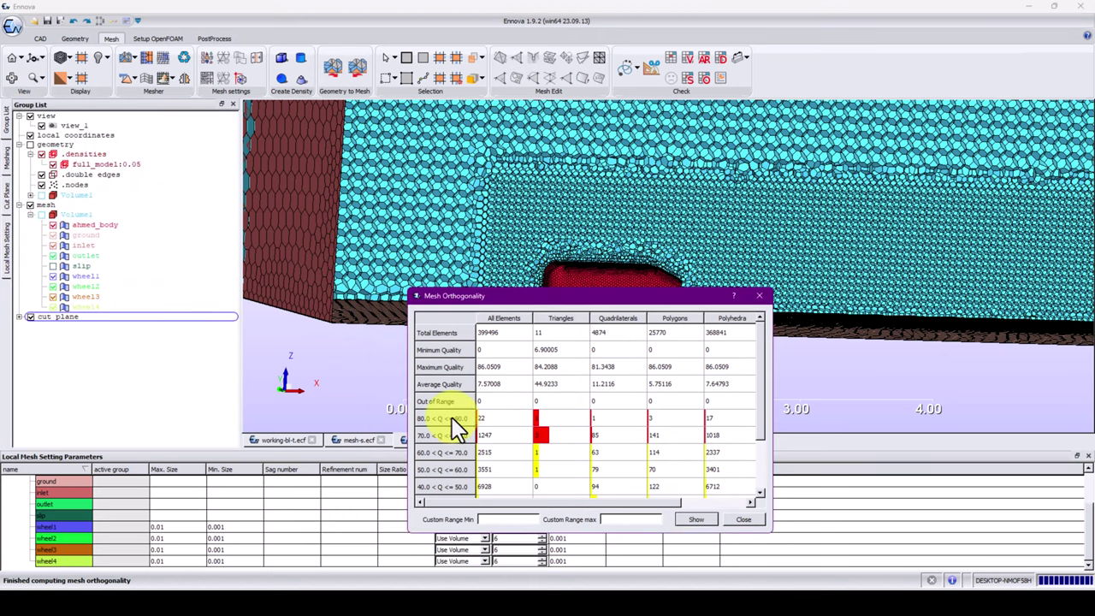
pyautogui.click(696, 519)
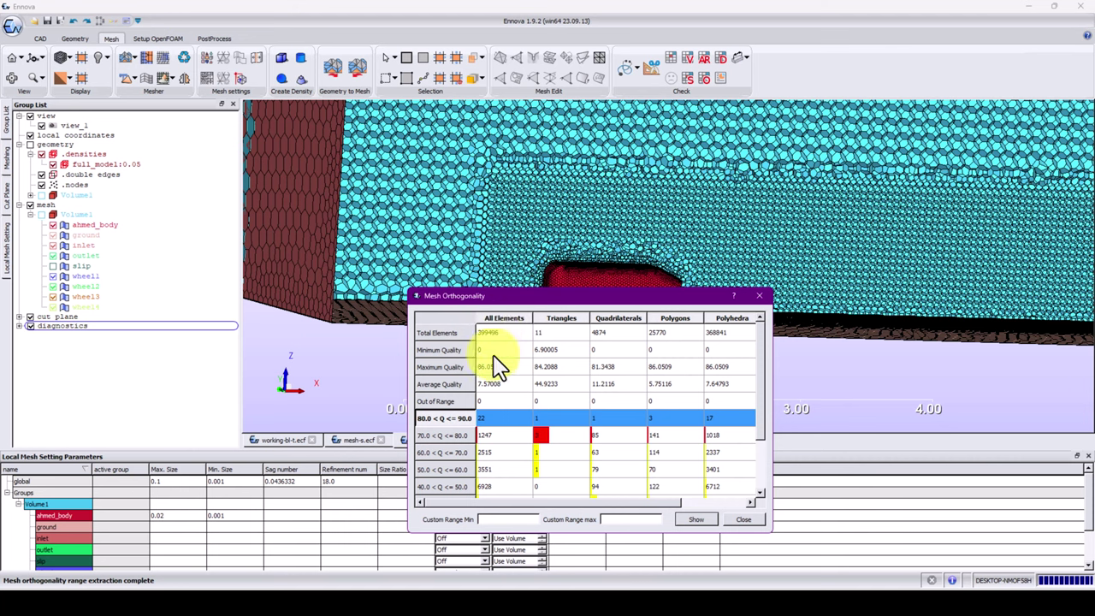
# Hide the cut plane and the mesh to isolate the extracted diagnostic elements
pyautogui.moveTo(697, 294); pyautogui.dragTo(392, 388)
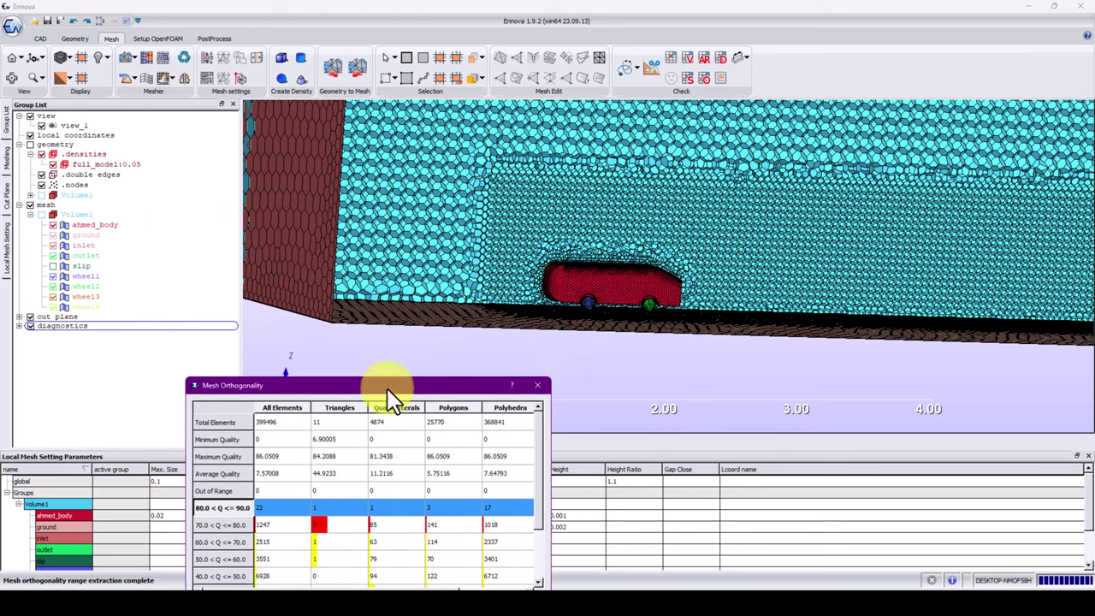
pyautogui.click(30, 317)
pyautogui.click(31, 205)
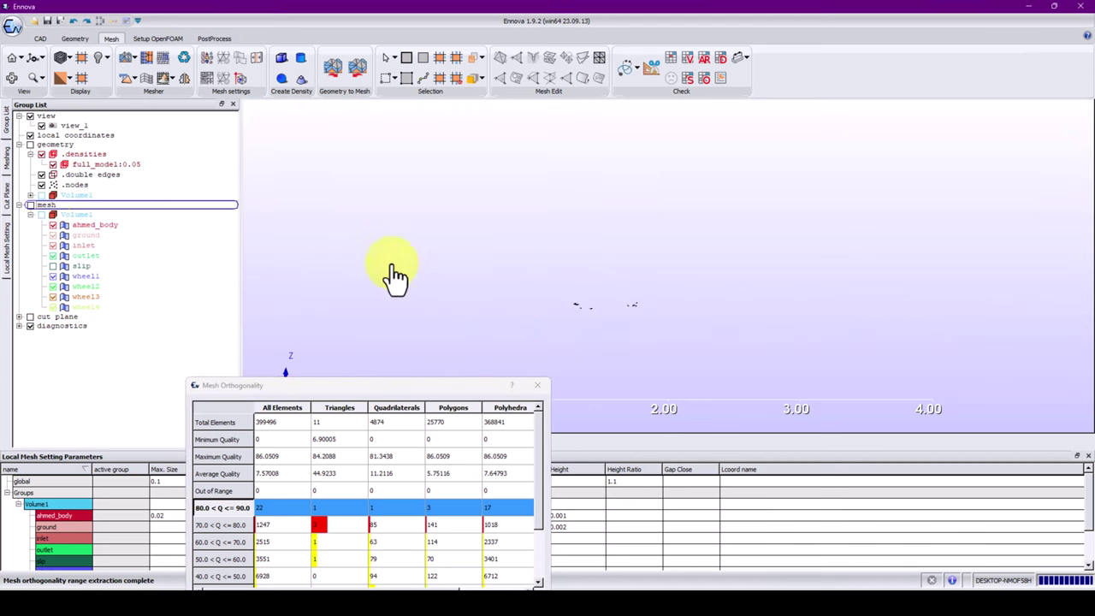
# Inspect the isolated poor-orthogonality elements up close and display the mesh again to locate them relative to the wheels
pyautogui.moveTo(565, 279); pyautogui.dragTo(795, 266, button='middle')
pyautogui.scroll(5, 669, 233)
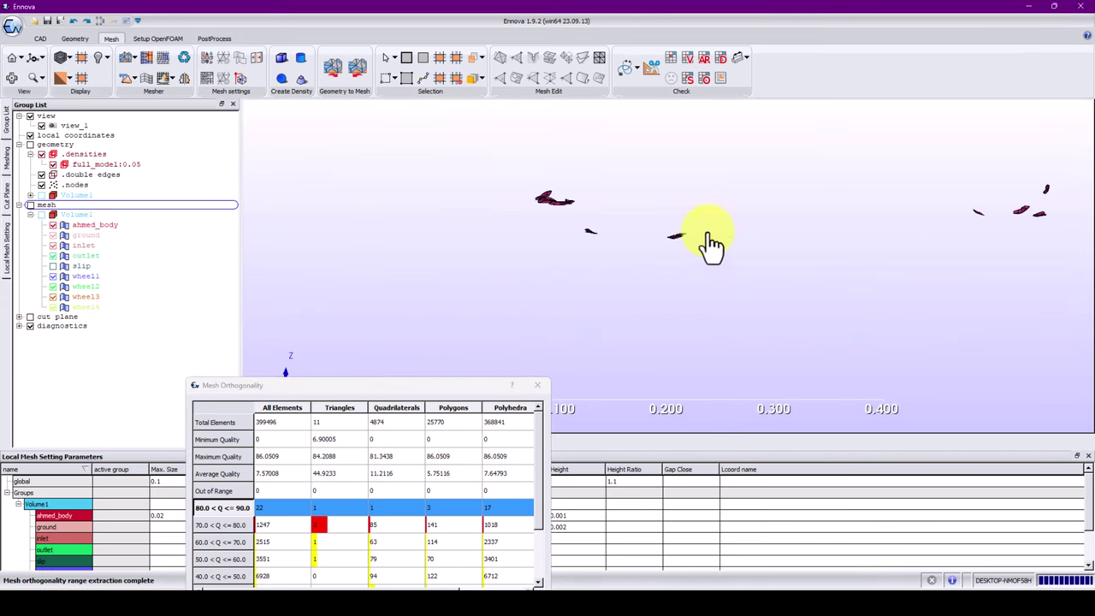
pyautogui.moveTo(708, 233); pyautogui.dragTo(437, 272, button='middle')
pyautogui.scroll(4, 703, 280)
pyautogui.moveTo(796, 248); pyautogui.dragTo(782, 343)
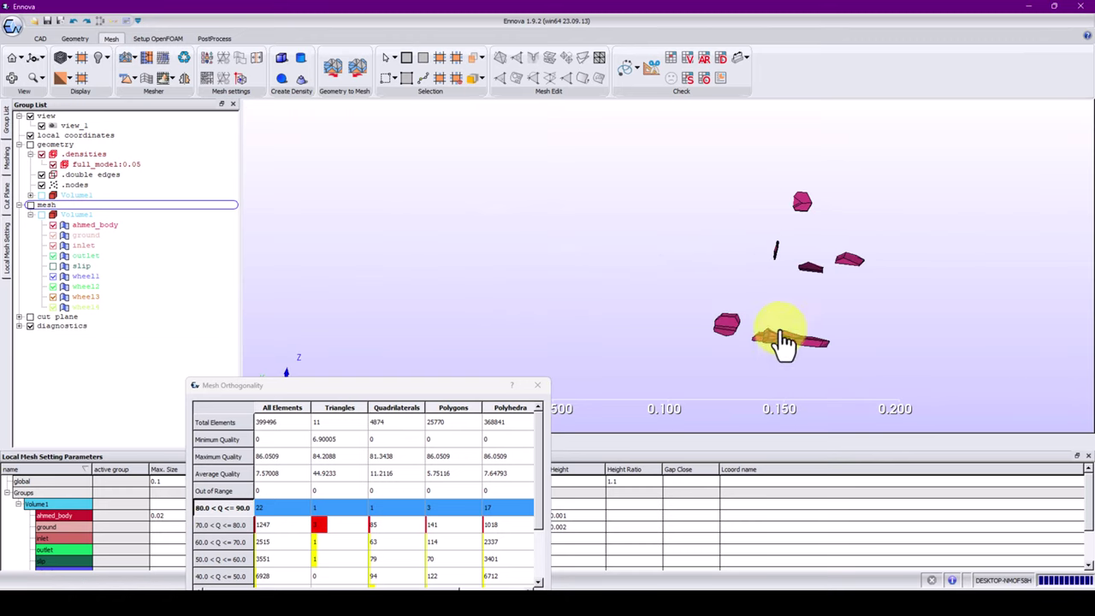
pyautogui.click(31, 206)
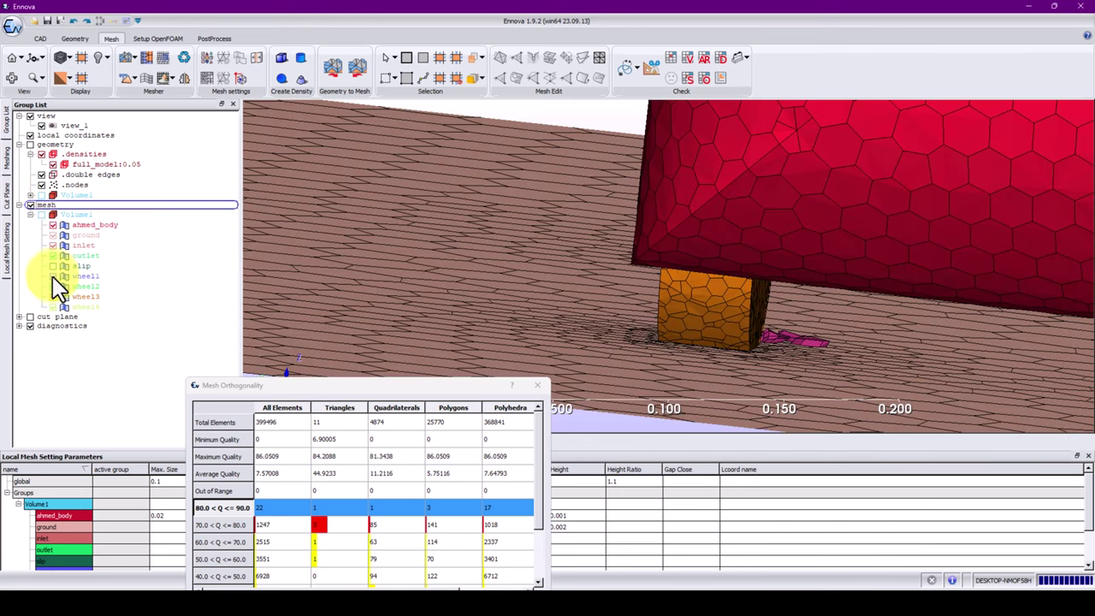
# Hide the ground and ahmed_body meshes, inspect the poor-orthogonality elements beside the wheels, and close the orthogonality report
pyautogui.click(53, 234)
pyautogui.click(53, 224)
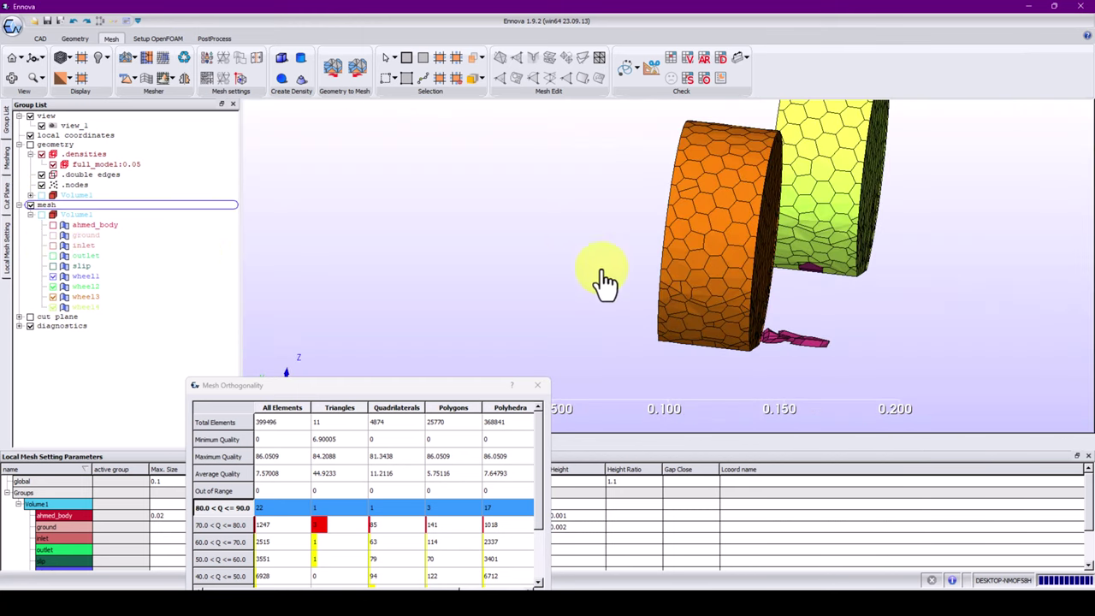
pyautogui.moveTo(606, 276); pyautogui.dragTo(587, 293)
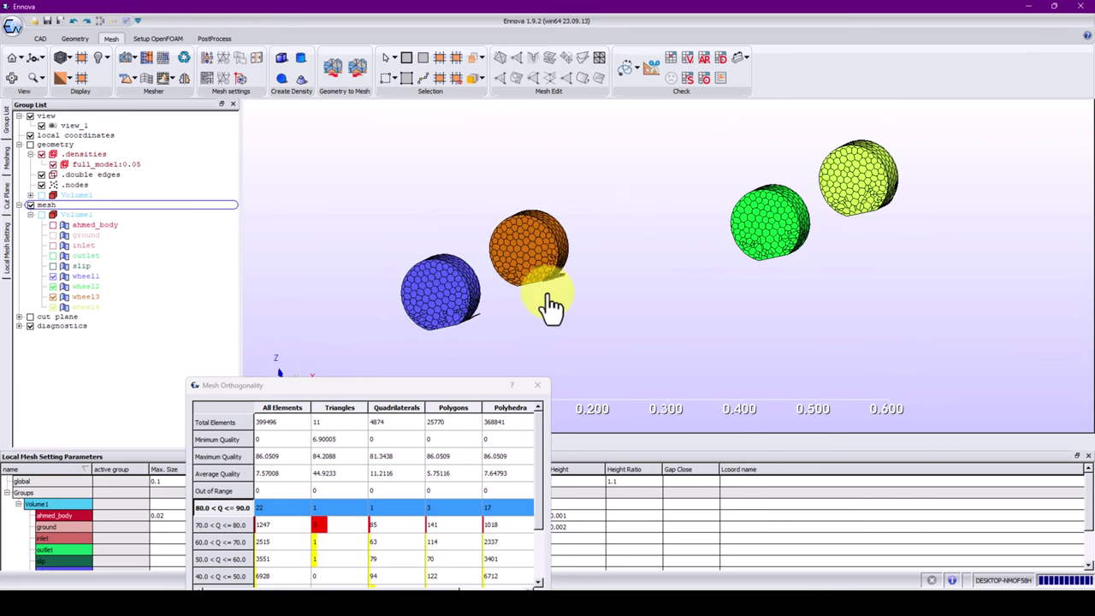
pyautogui.click(537, 385)
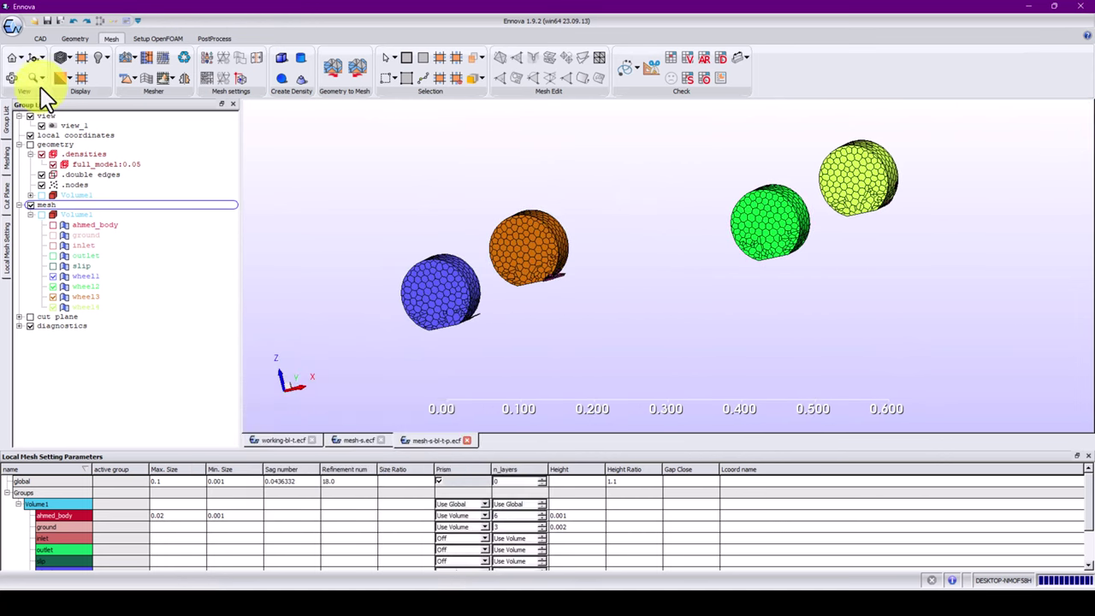
# Open mesh-s-bl-t.ecf and review its mesh orthogonality report
pyautogui.click(38, 22)
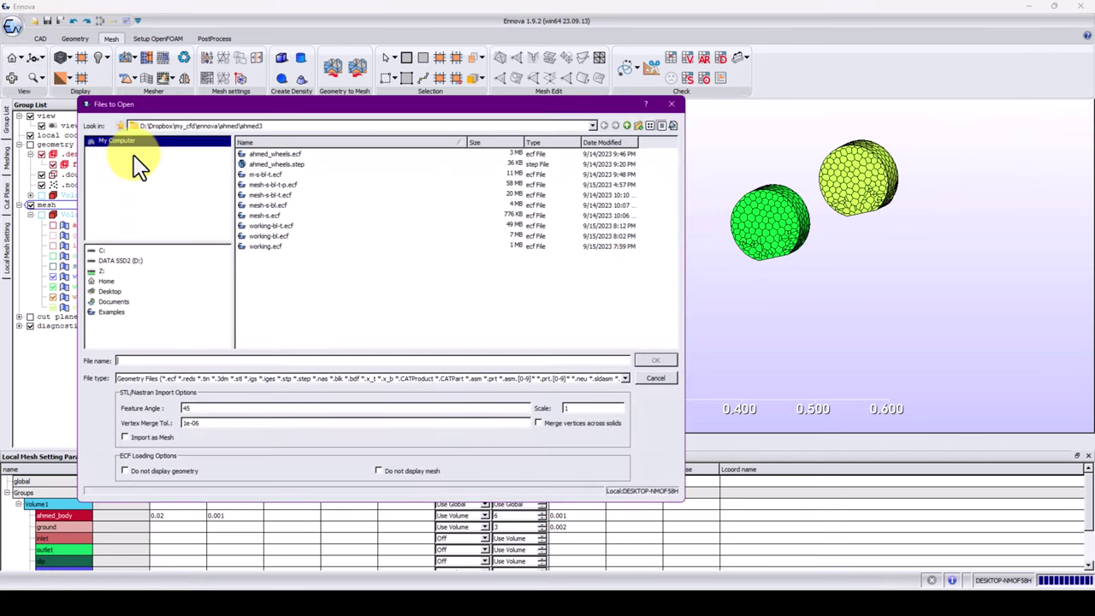
pyautogui.doubleClick(286, 196)
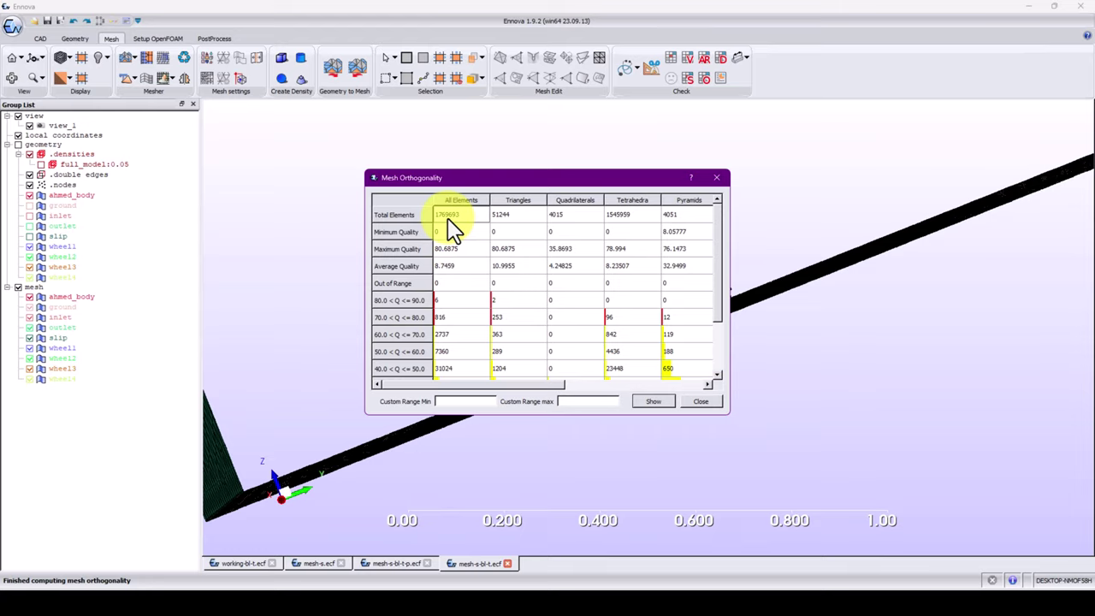
pyautogui.click(719, 180)
# Examine the tetrahedral surface mesh on the outlet and side boundaries of the flow domain
pyautogui.scroll(5, 662, 286)
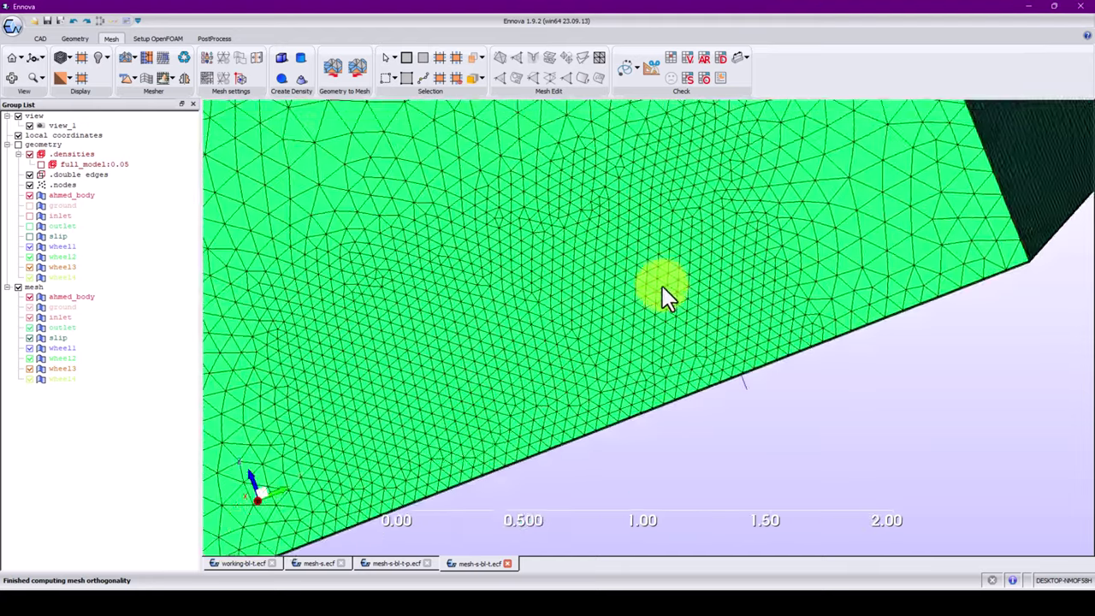
pyautogui.moveTo(662, 286); pyautogui.dragTo(646, 290, button='middle')
pyautogui.scroll(-5, 647, 290)
pyautogui.moveTo(531, 326); pyautogui.dragTo(839, 286, button='middle')
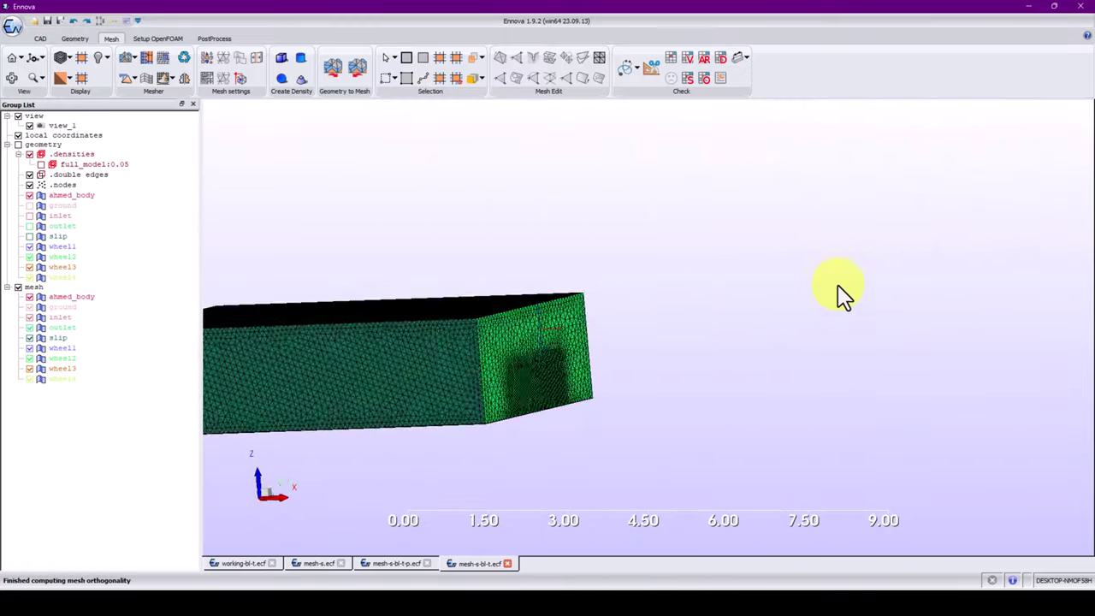
pyautogui.moveTo(556, 327); pyautogui.dragTo(947, 249, button='middle')
pyautogui.scroll(2, 804, 290)
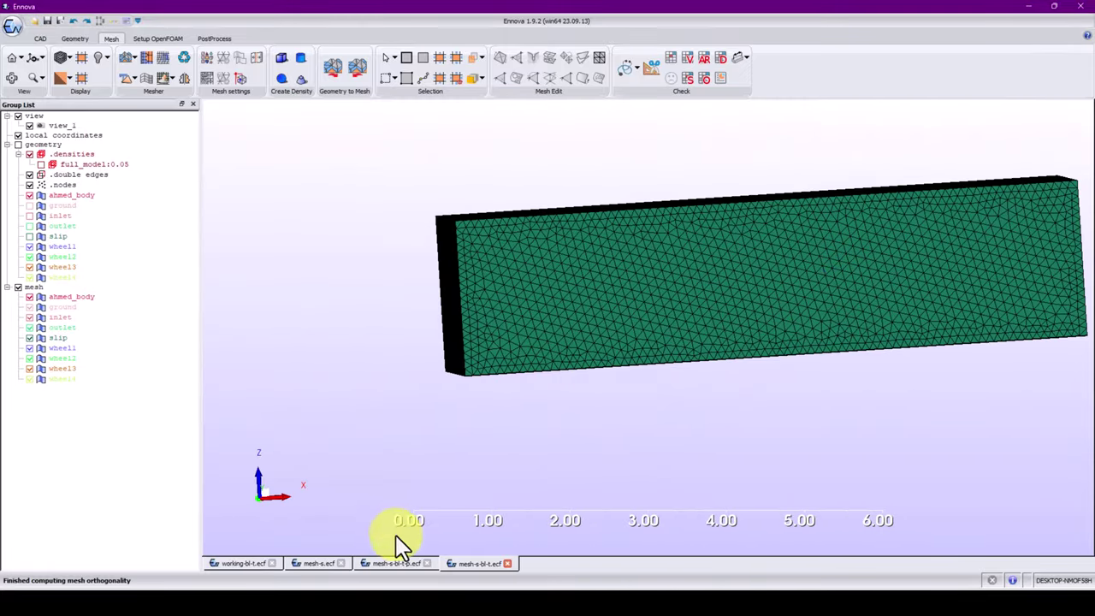
# Return to the polyhedral mesh in mesh-s-bl-t-p.ecf and toggle the mesh display off and on
pyautogui.click(396, 563)
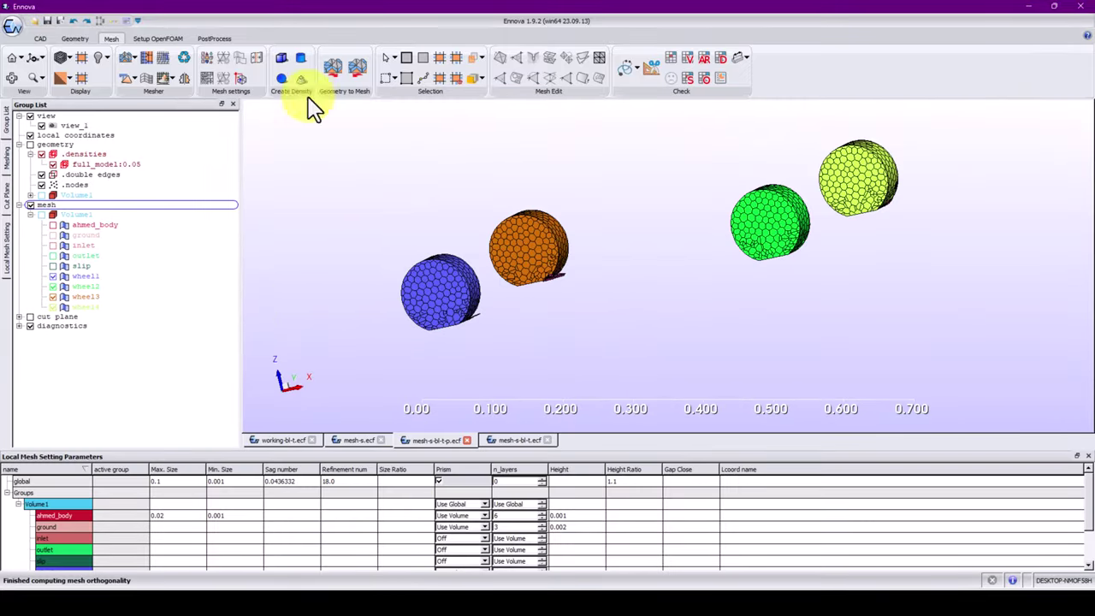
pyautogui.click(31, 205)
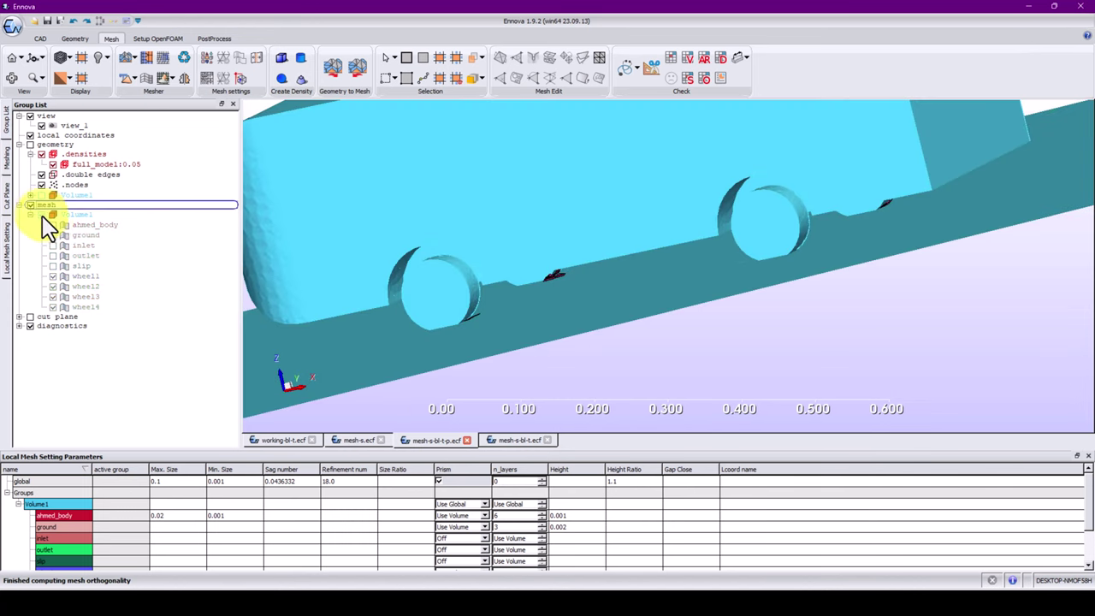
pyautogui.click(31, 205)
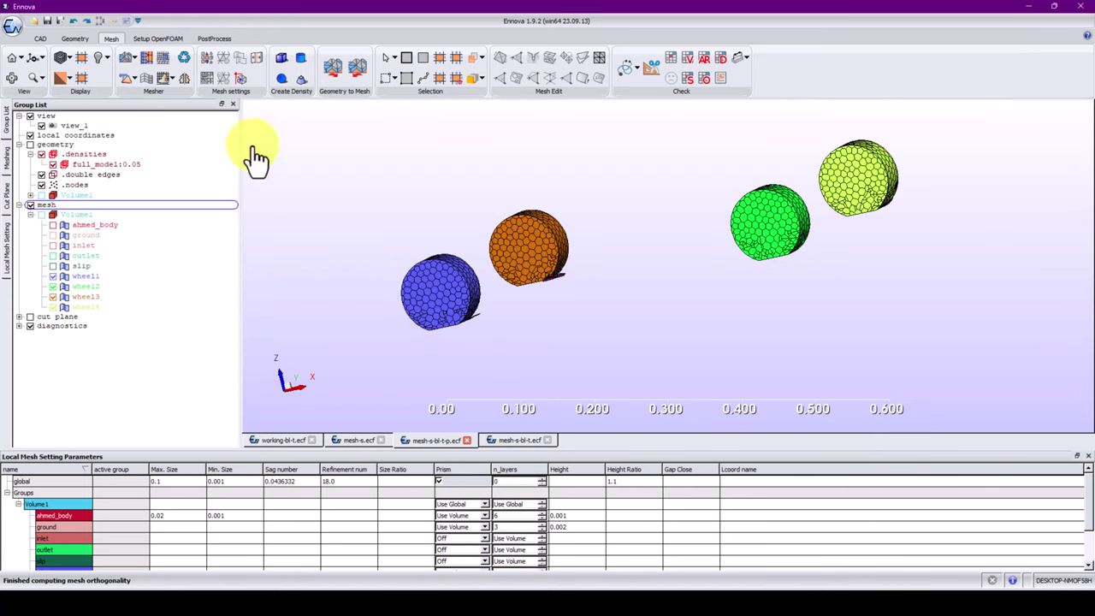
# Go to the OpenFOAM case setup and display the writeDict export settings
pyautogui.click(158, 39)
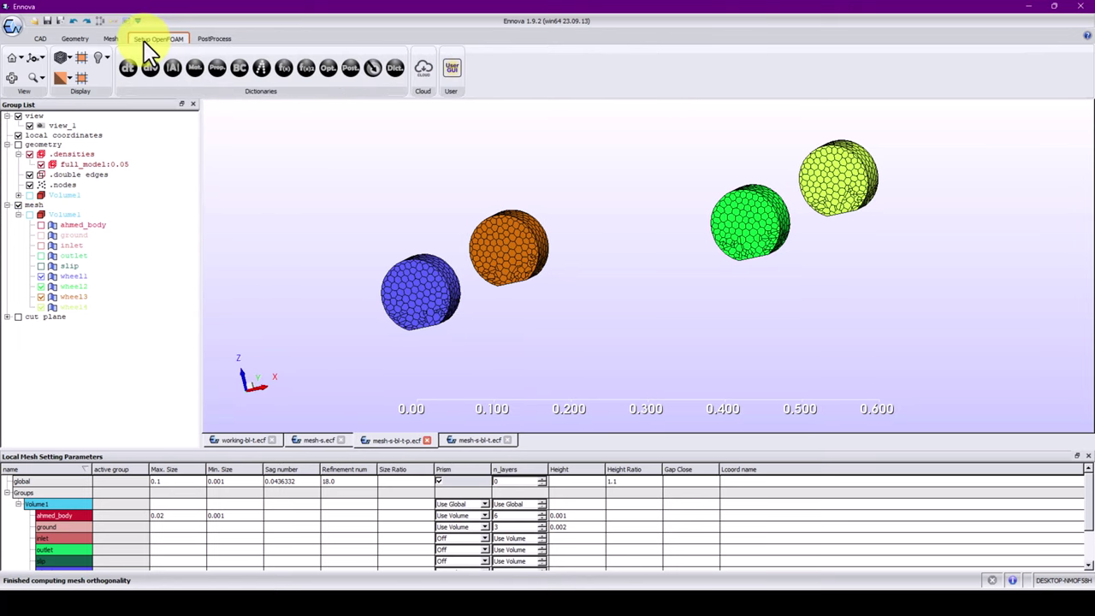
pyautogui.click(401, 64)
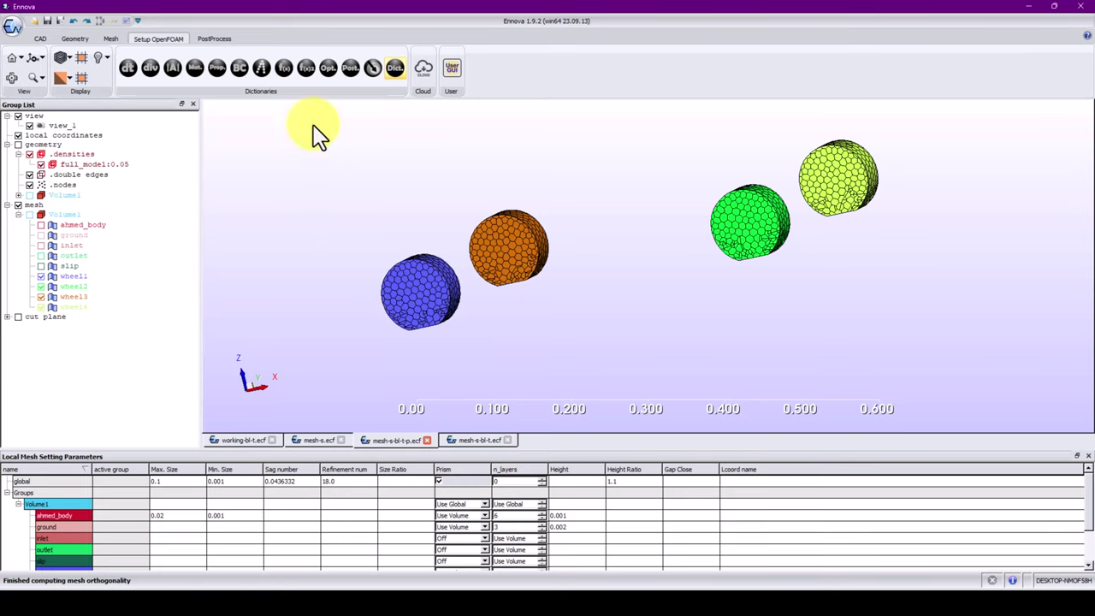
pyautogui.click(385, 67)
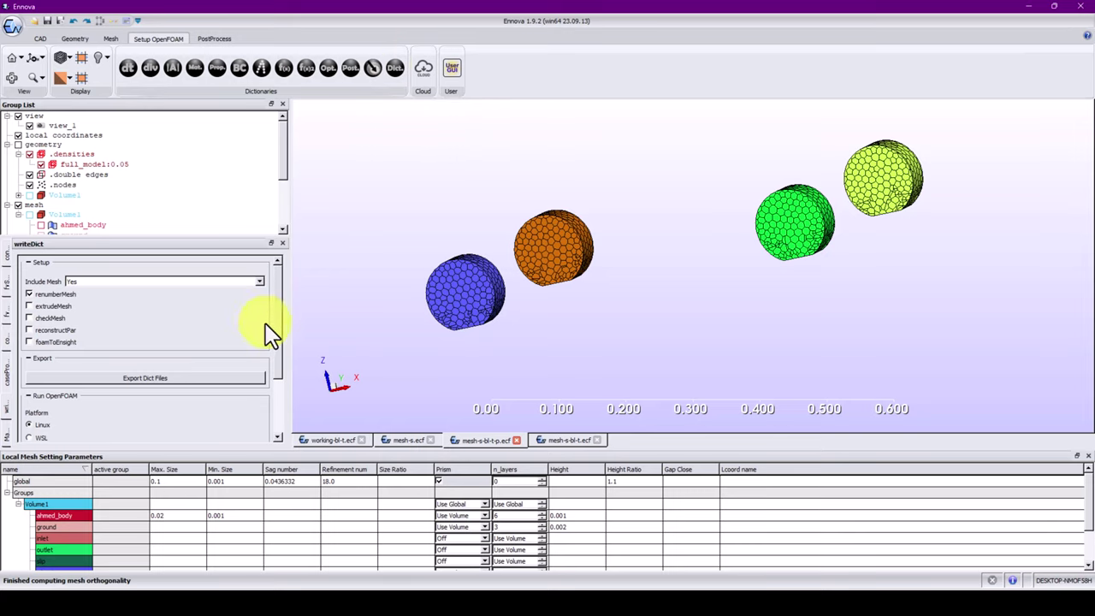
# Look through the OpenFOAM dictionaries, including controlDict, caseProperties, functions and fvOptions, and return to the writeDict settings
pyautogui.click(127, 70)
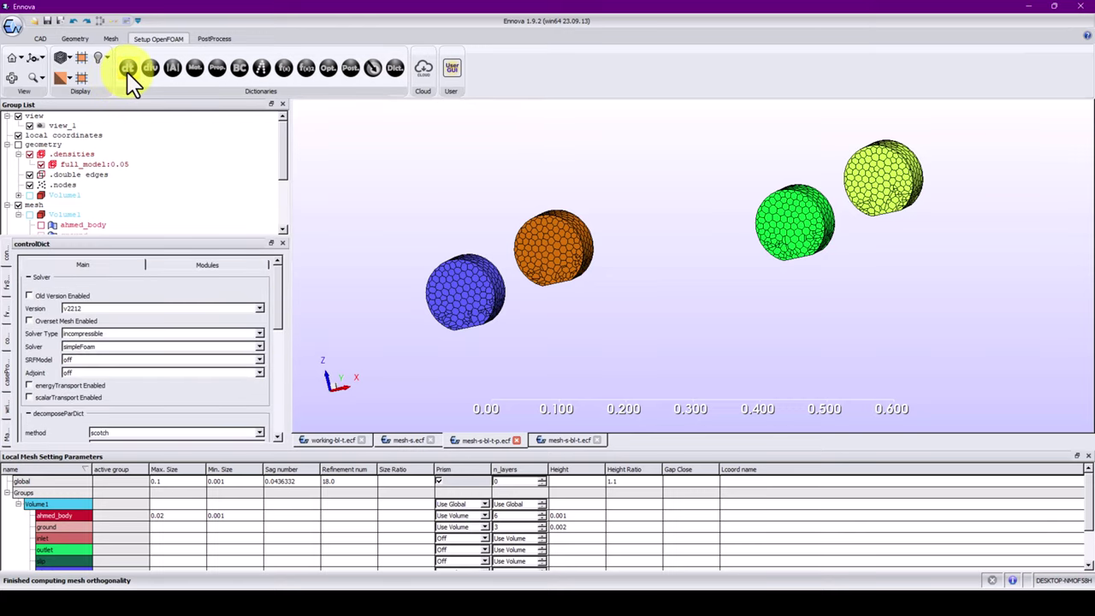
pyautogui.moveTo(279, 286); pyautogui.dragTo(262, 196)
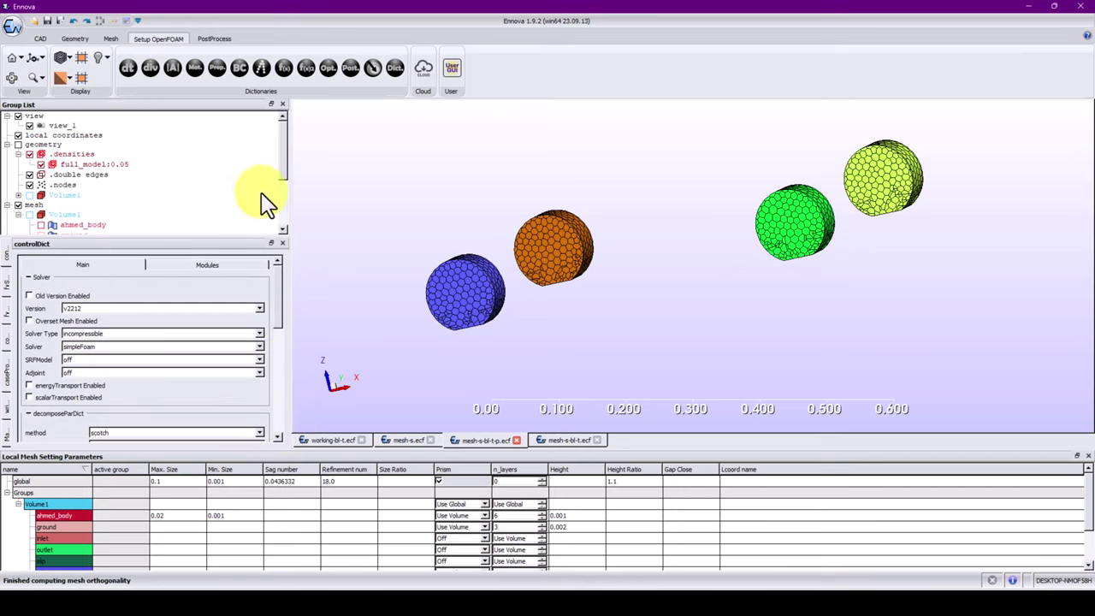
pyautogui.click(152, 68)
pyautogui.click(174, 67)
pyautogui.click(196, 68)
pyautogui.click(218, 68)
pyautogui.click(240, 69)
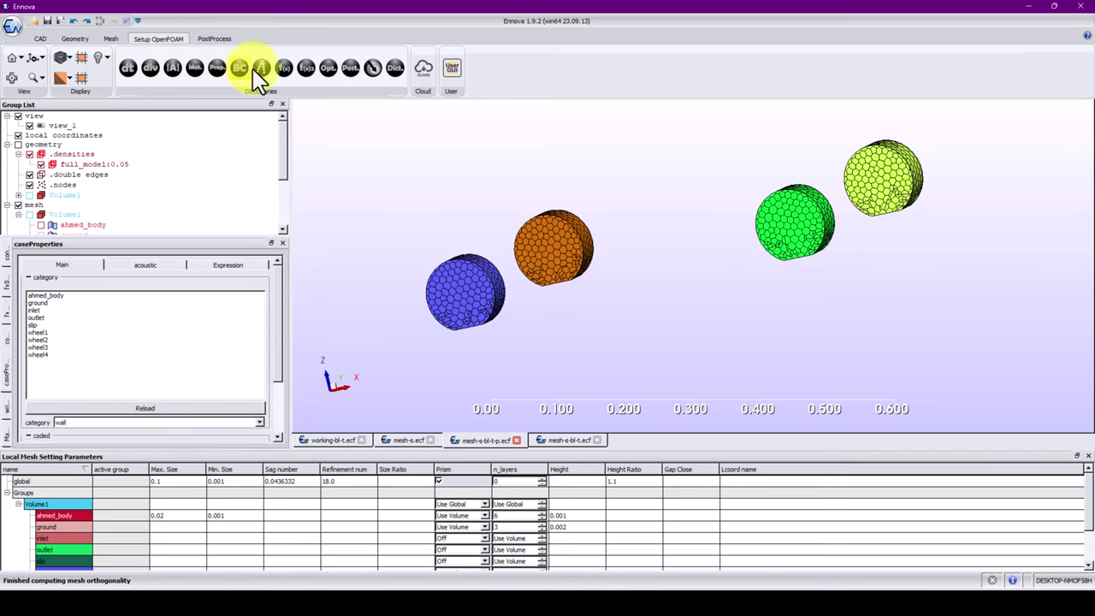
pyautogui.click(282, 72)
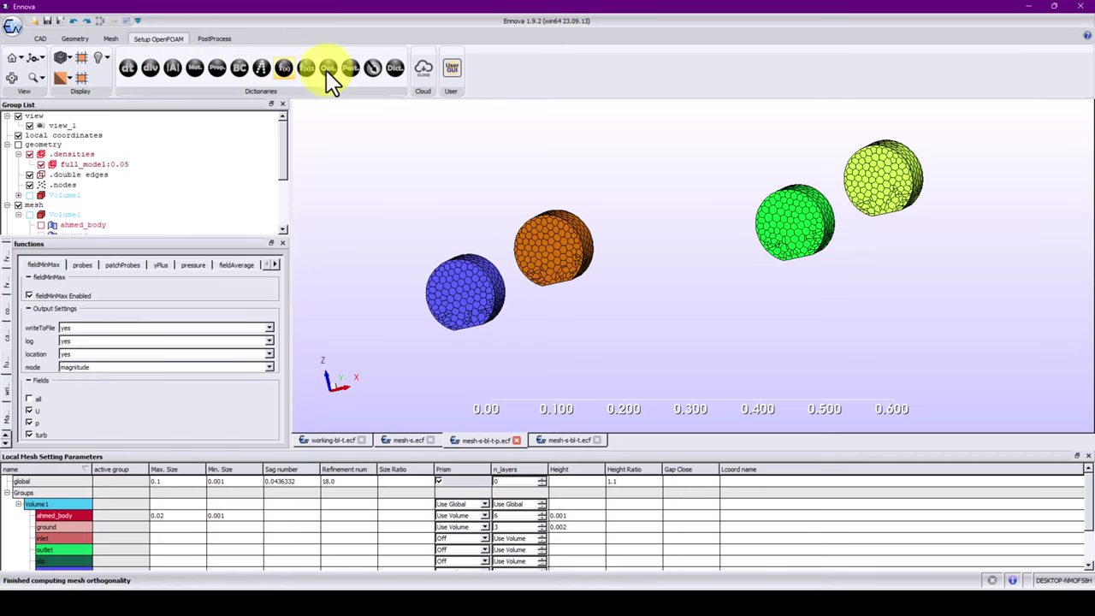
pyautogui.click(376, 72)
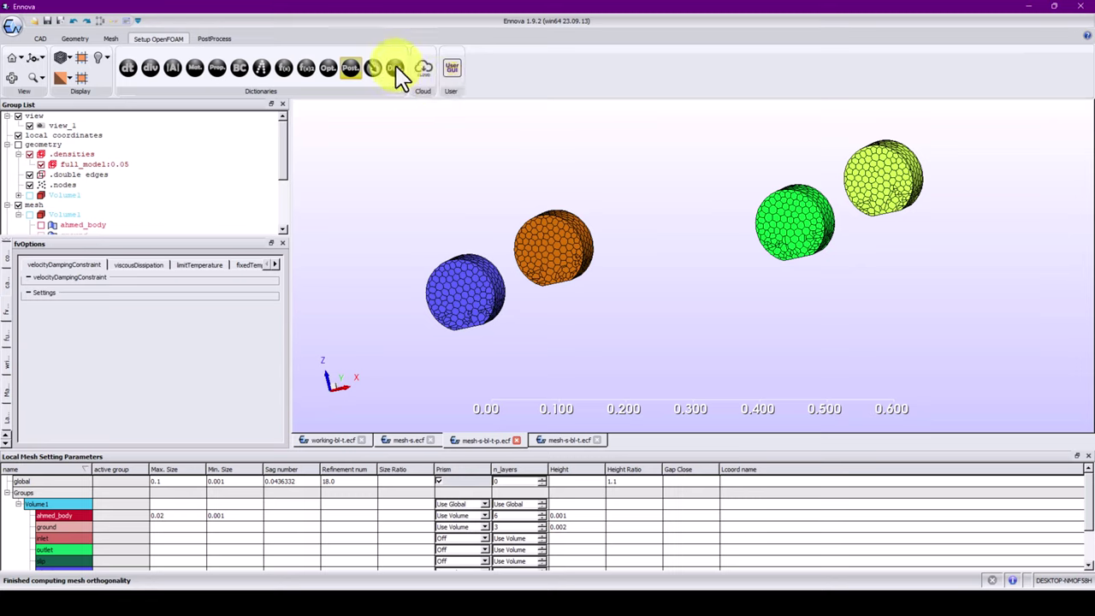
pyautogui.click(399, 75)
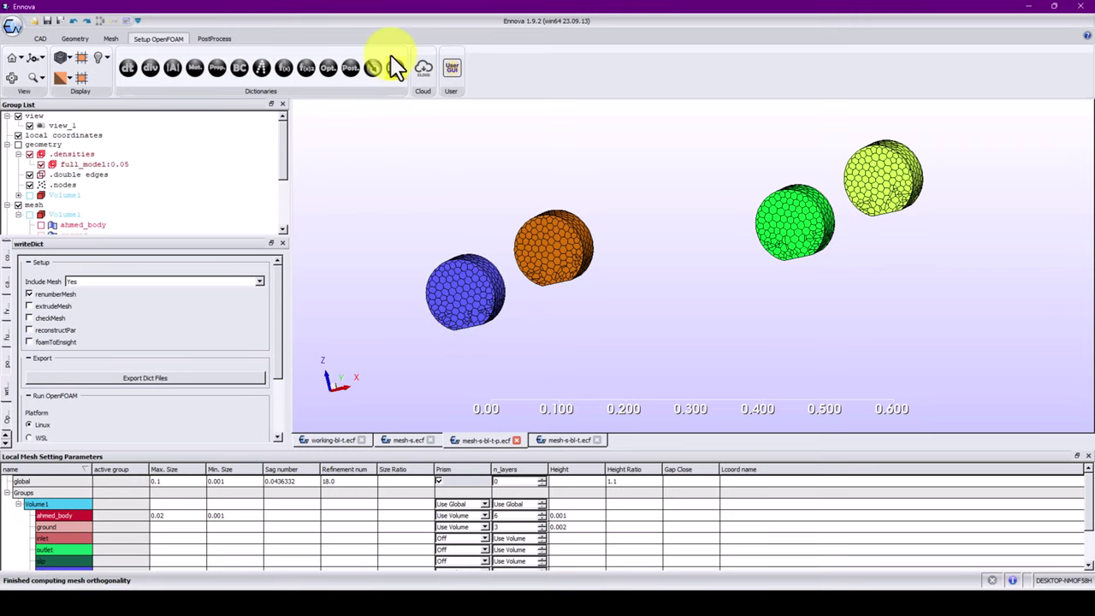
# Look over the available mesh export formats, such as Fluent, CGNS and OpenFOAM, without exporting
pyautogui.click(12, 27)
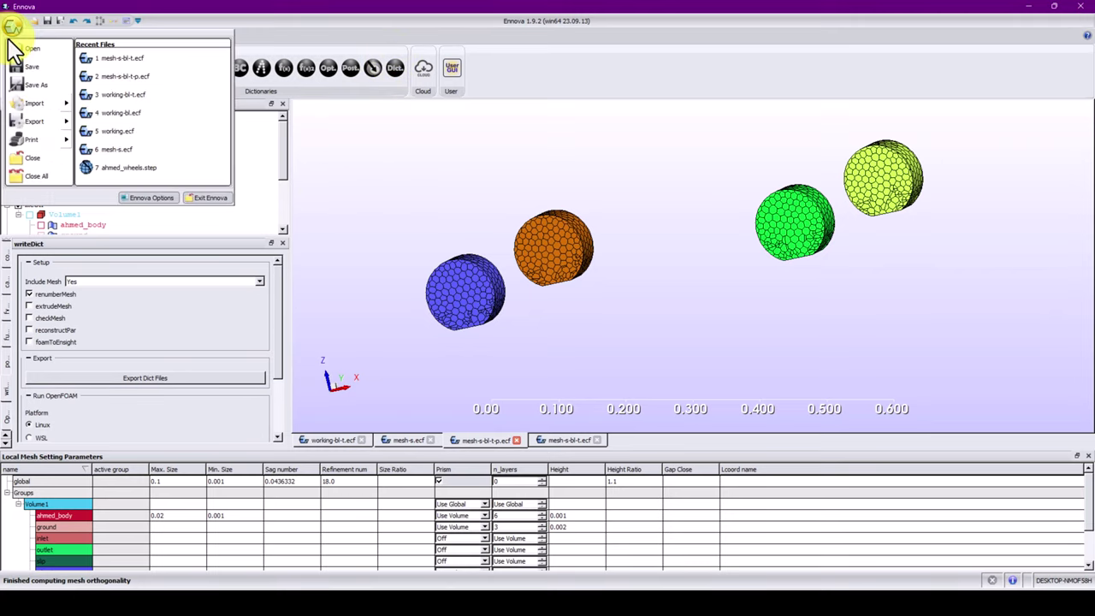
pyautogui.click(36, 122)
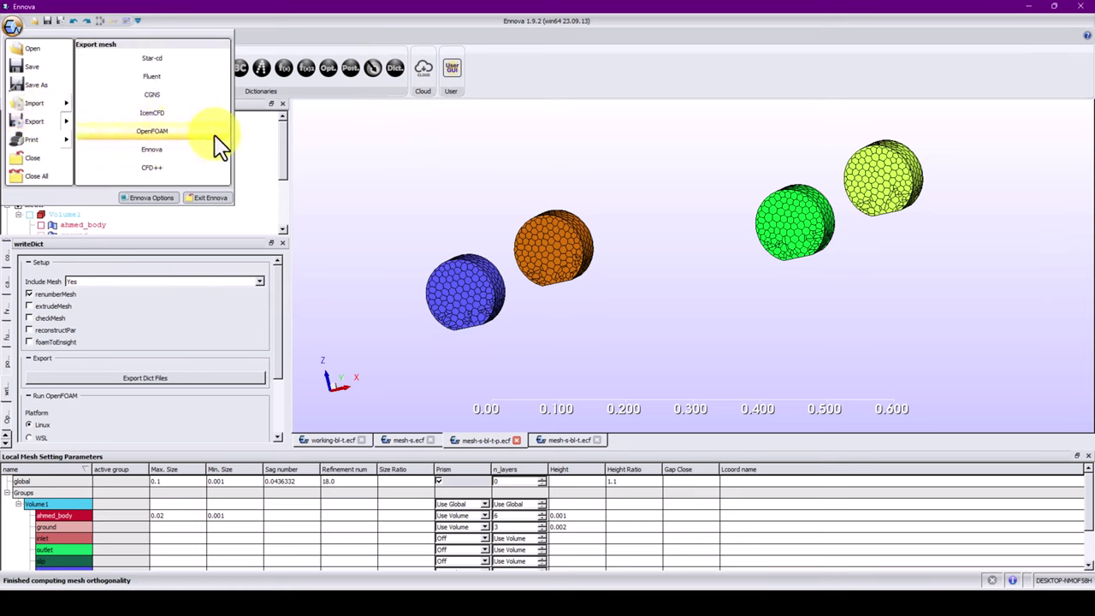
pyautogui.moveTo(433, 149); pyautogui.dragTo(447, 154)
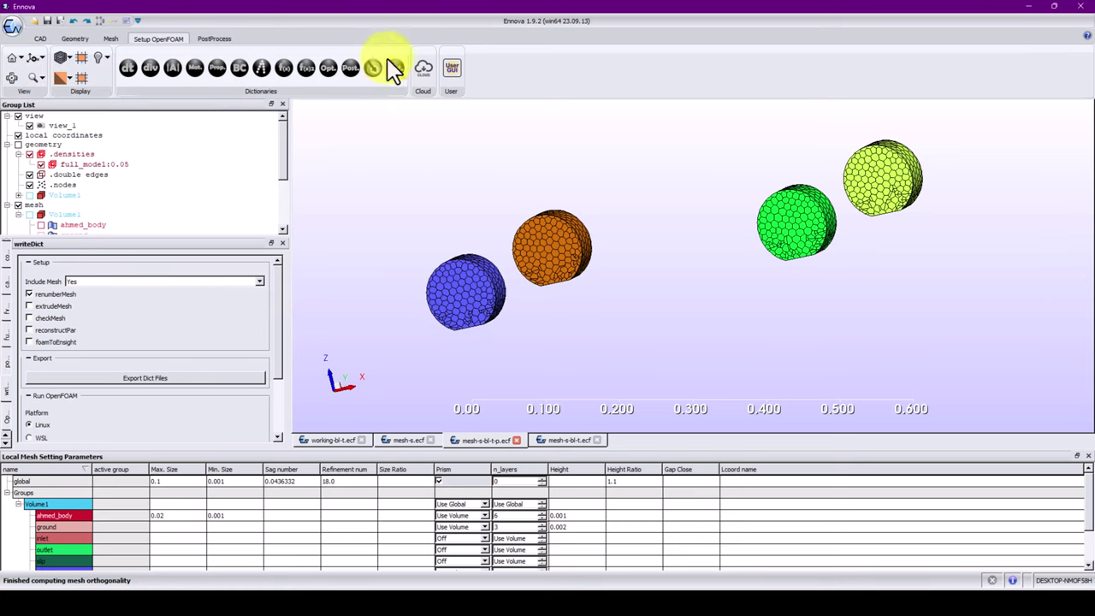
# Export the OpenFOAM dictionary files with the mesh to a directory named sim1
pyautogui.click(158, 381)
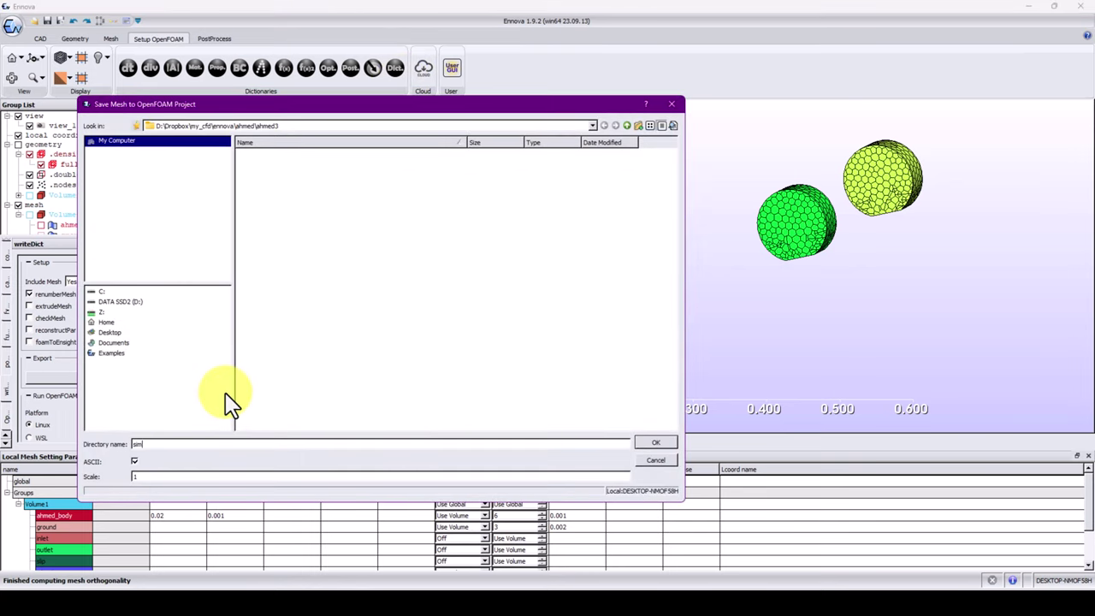
pyautogui.press('Return')
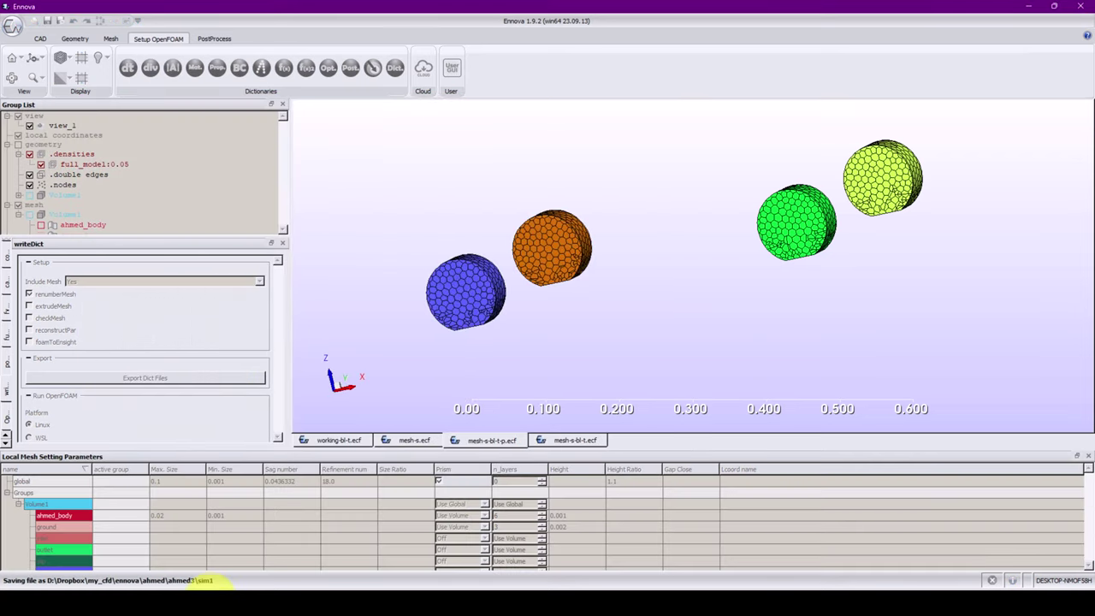
# Switch to File Explorer and open the exported sim1 case folder inside ahmed3
pyautogui.moveTo(206, 582)
pyautogui.click(245, 565)
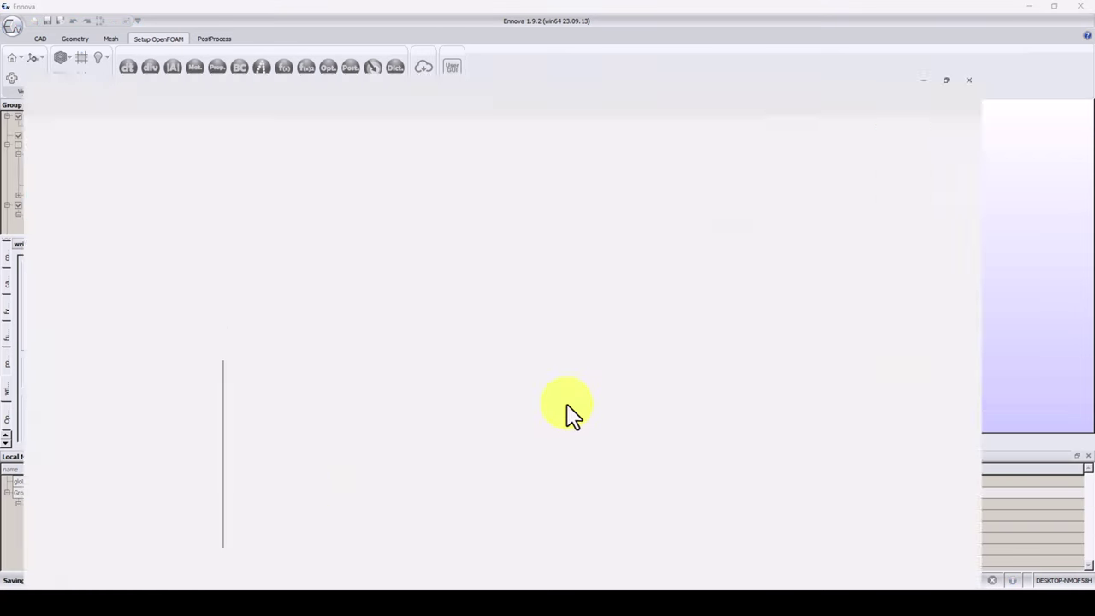
pyautogui.moveTo(493, 11); pyautogui.dragTo(837, 113)
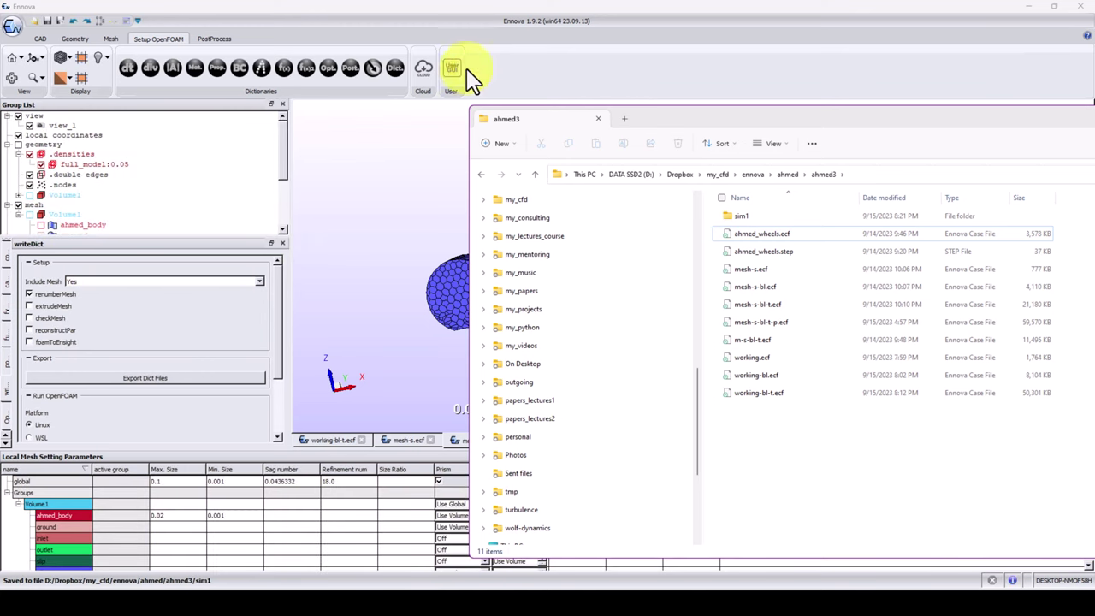
pyautogui.click(817, 217)
pyautogui.doubleClick(773, 215)
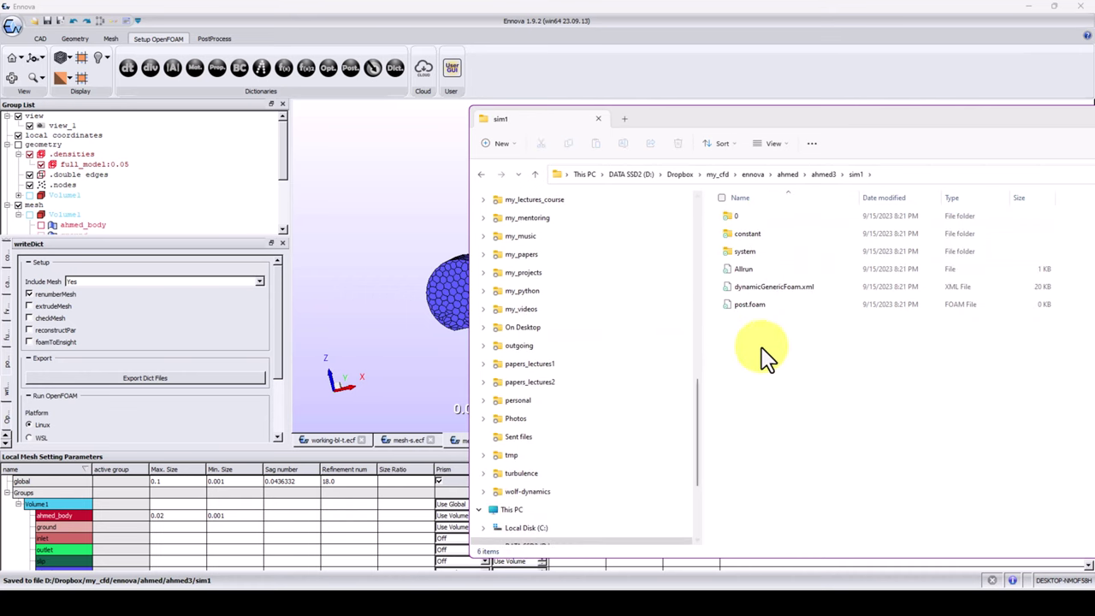
pyautogui.moveTo(849, 130); pyautogui.dragTo(544, 94)
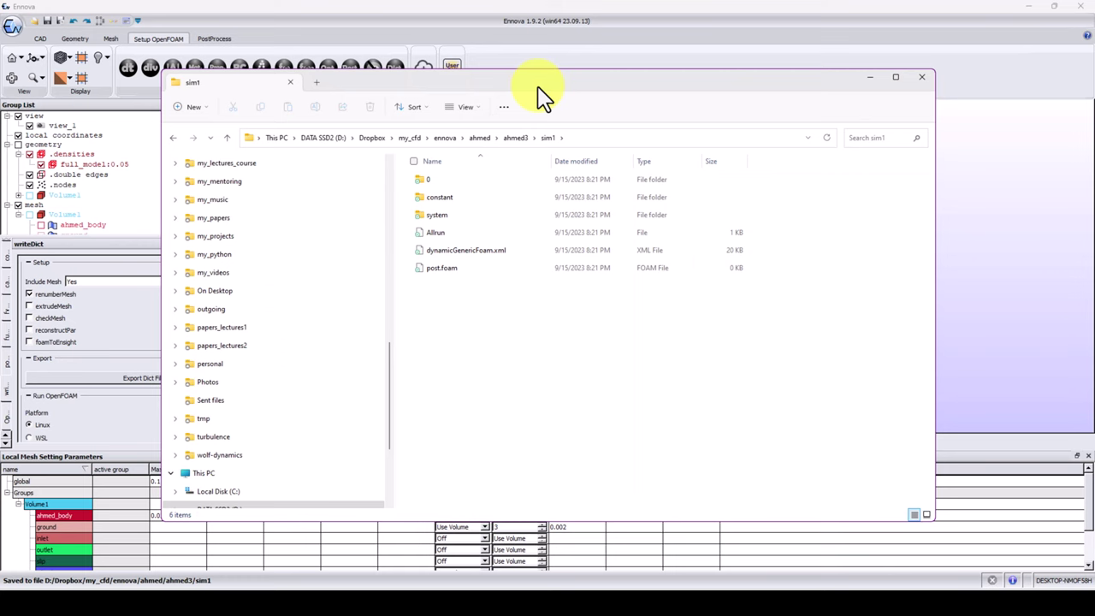
# Open the k, nut, omega, p and U files from sim1's 0 folder in Sublime Text
pyautogui.click(251, 602)
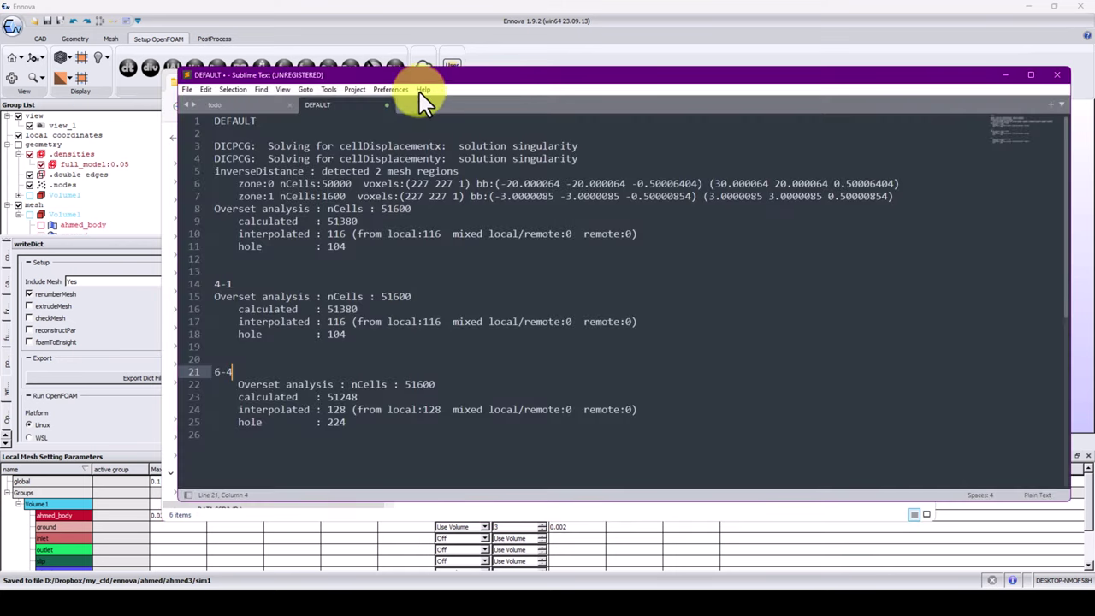
pyautogui.moveTo(469, 83); pyautogui.dragTo(690, 185)
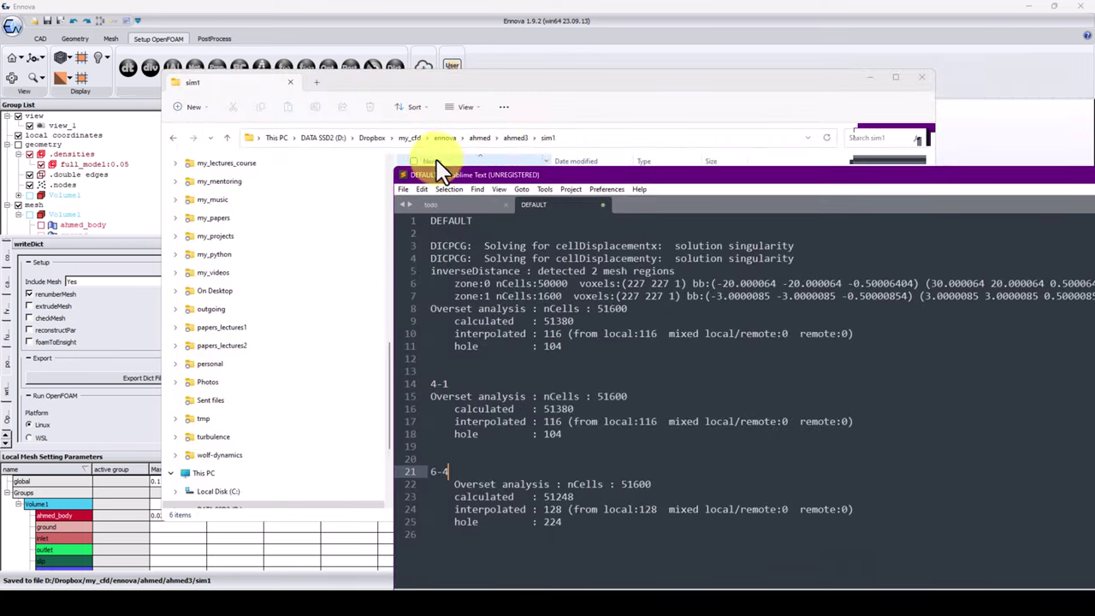
pyautogui.moveTo(468, 90); pyautogui.dragTo(366, 60)
pyautogui.click(325, 149)
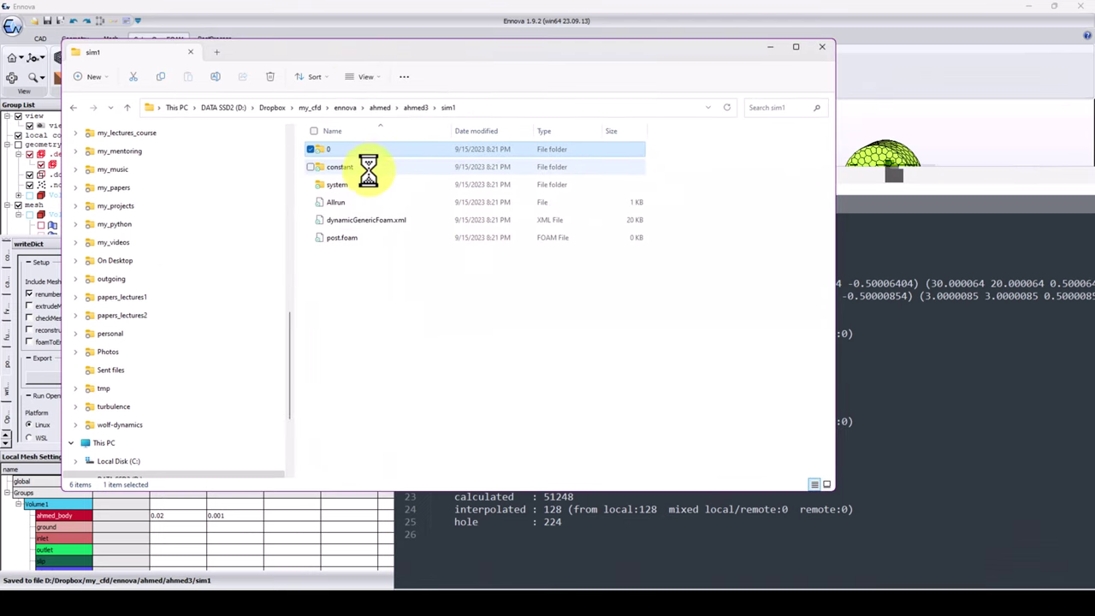
pyautogui.moveTo(405, 255); pyautogui.dragTo(323, 154)
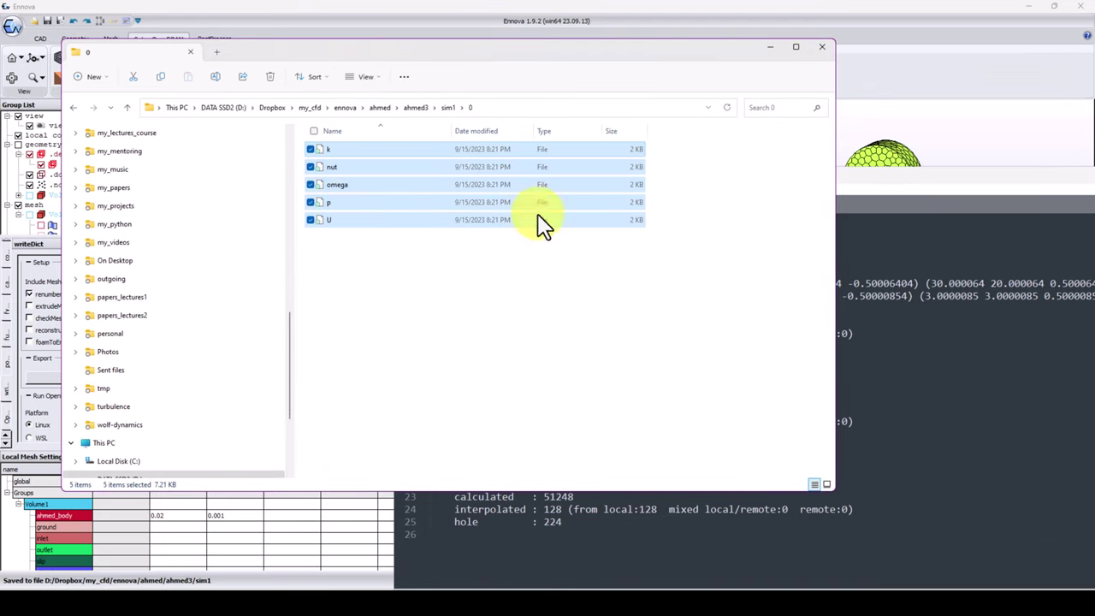
pyautogui.moveTo(539, 216); pyautogui.dragTo(873, 262)
pyautogui.moveTo(909, 180); pyautogui.dragTo(699, 79)
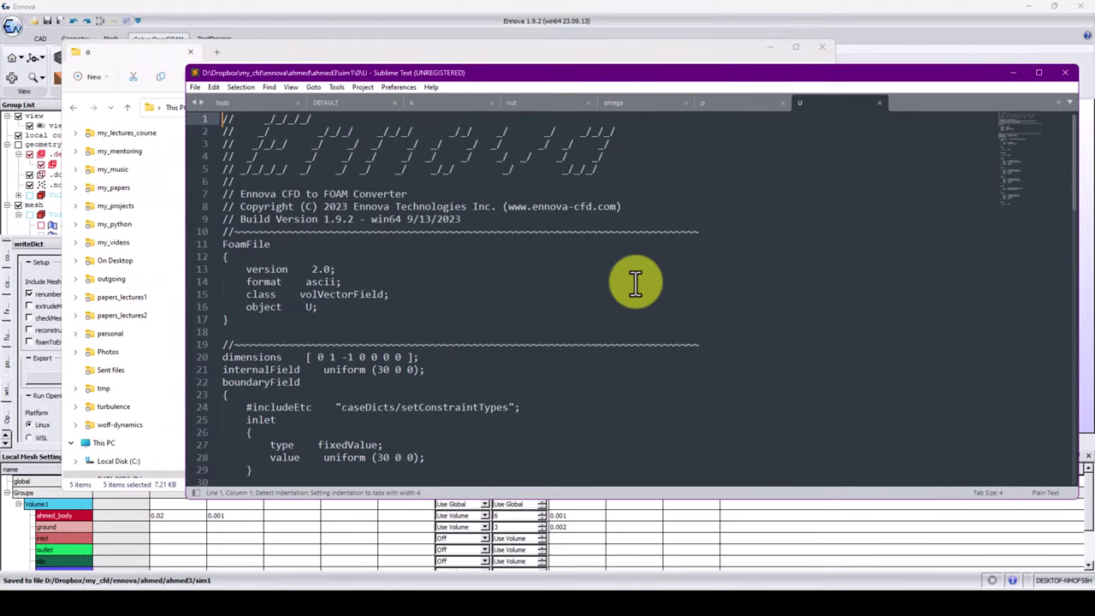
# Review the velocity boundary conditions for the inlet, outlet, wheels and ground in the U file
pyautogui.scroll(-10, 599, 289)
pyautogui.scroll(-12, 596, 299)
pyautogui.scroll(8, 596, 305)
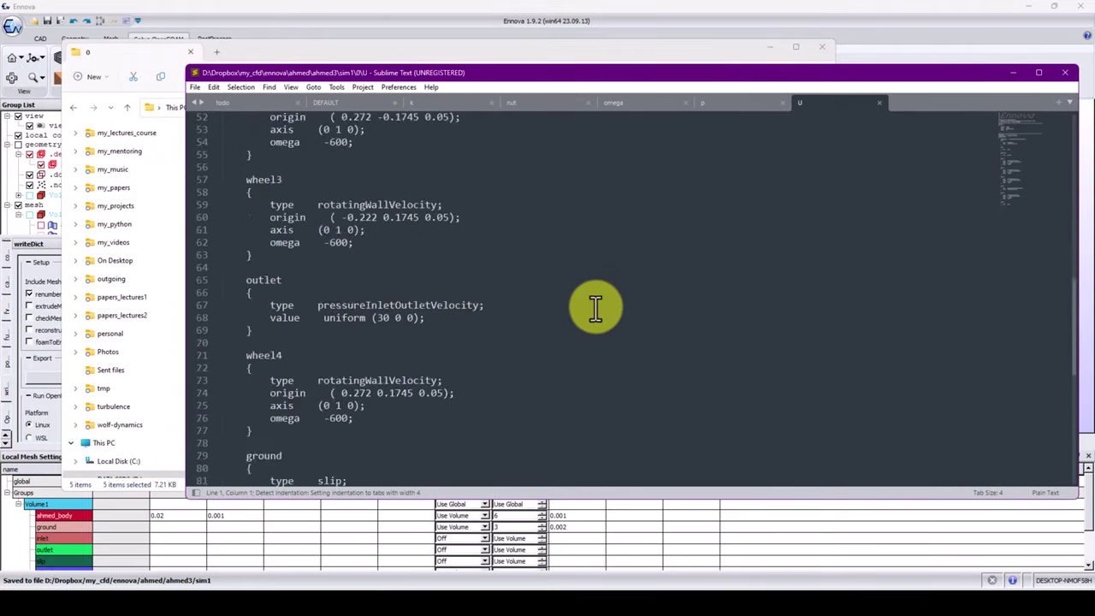
# Close the U, p, omega, nut and k files, go back up to the sim1 folder, and return to Ennova
pyautogui.hotkey('ctrl', 'w')
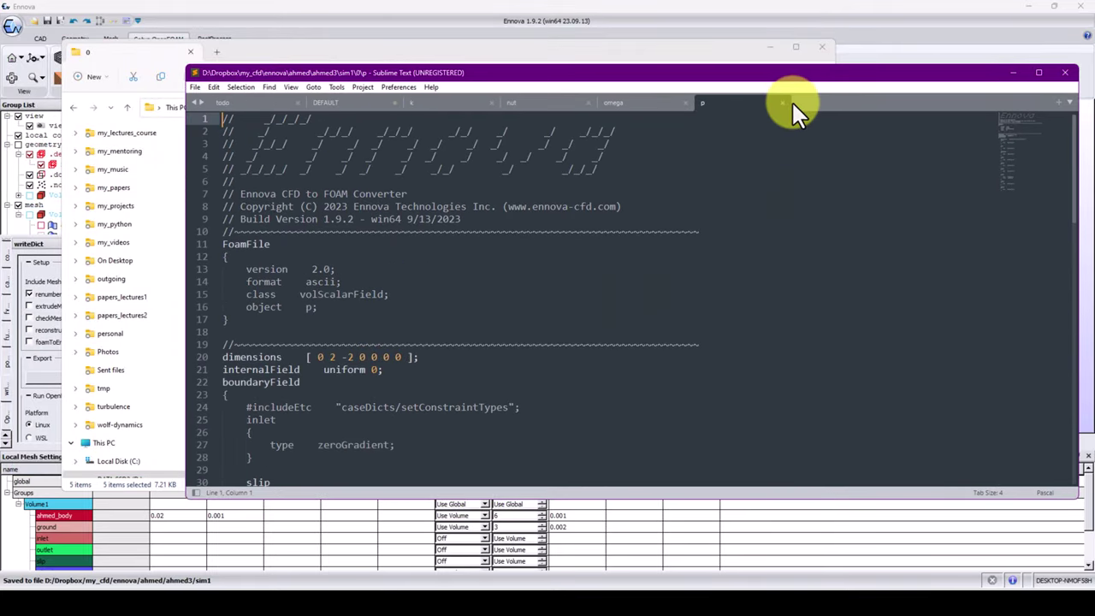
pyautogui.click(782, 103)
pyautogui.click(685, 103)
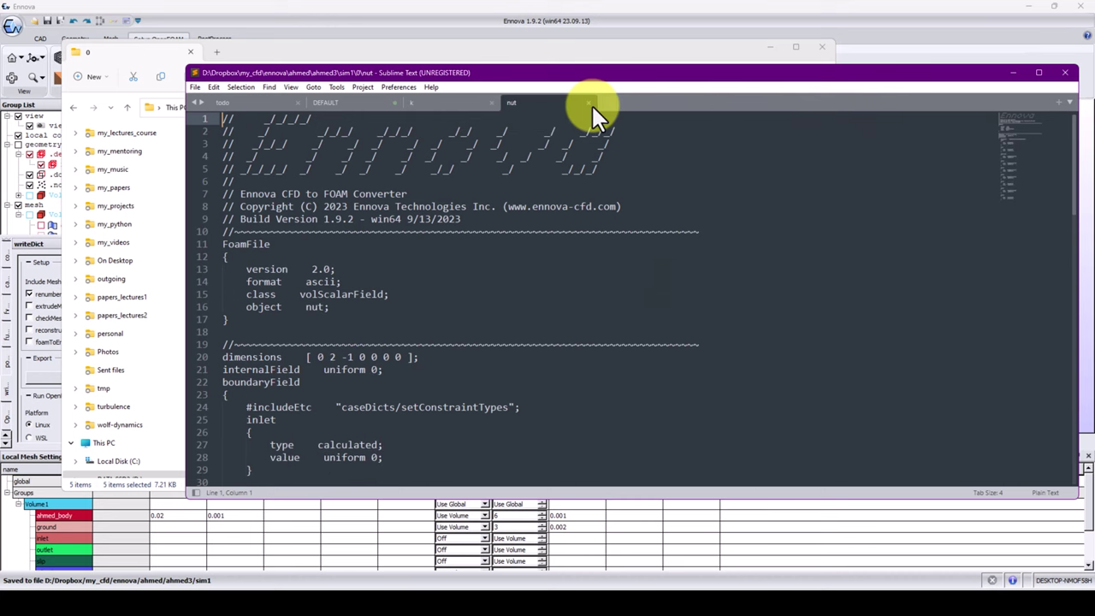
pyautogui.click(588, 103)
pyautogui.click(492, 103)
pyautogui.click(1013, 73)
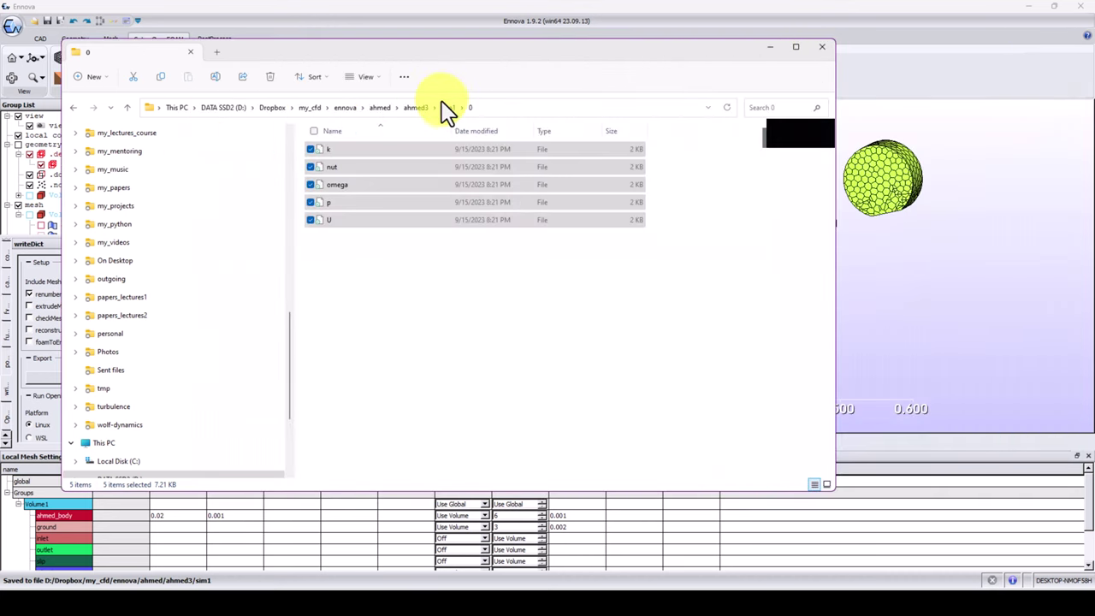
pyautogui.click(446, 108)
pyautogui.click(771, 48)
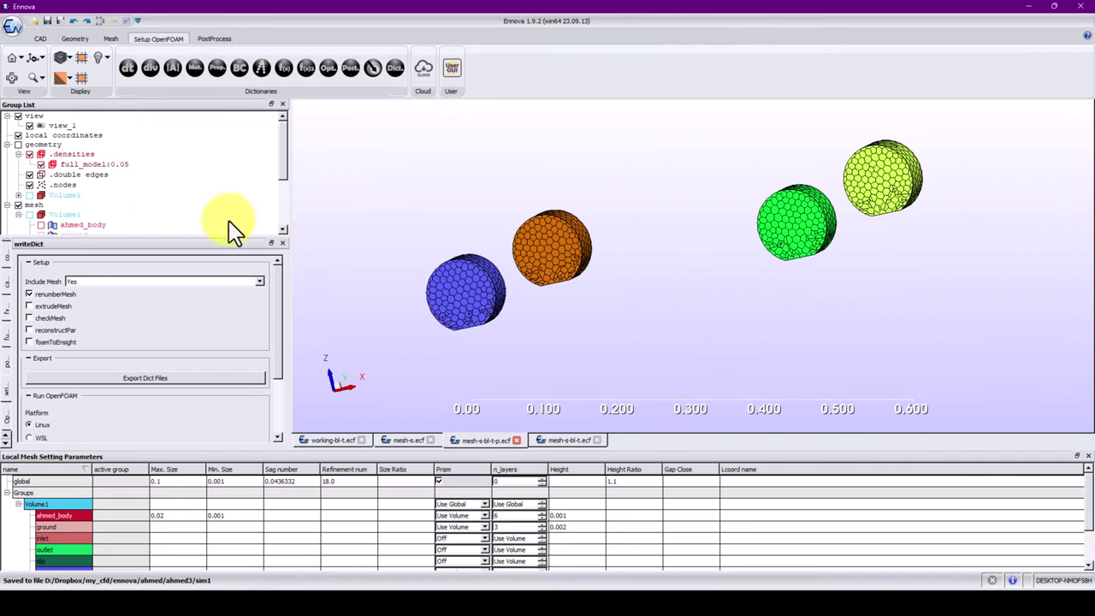
# Open the controlDict settings and select v2212 as the OpenFOAM version
pyautogui.click(126, 69)
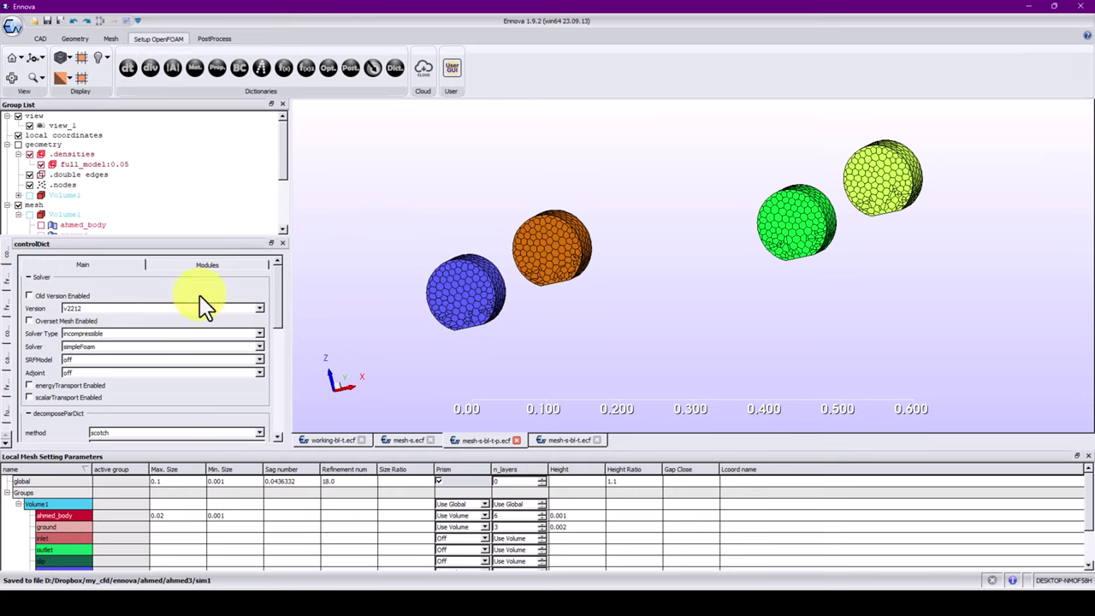
pyautogui.click(256, 308)
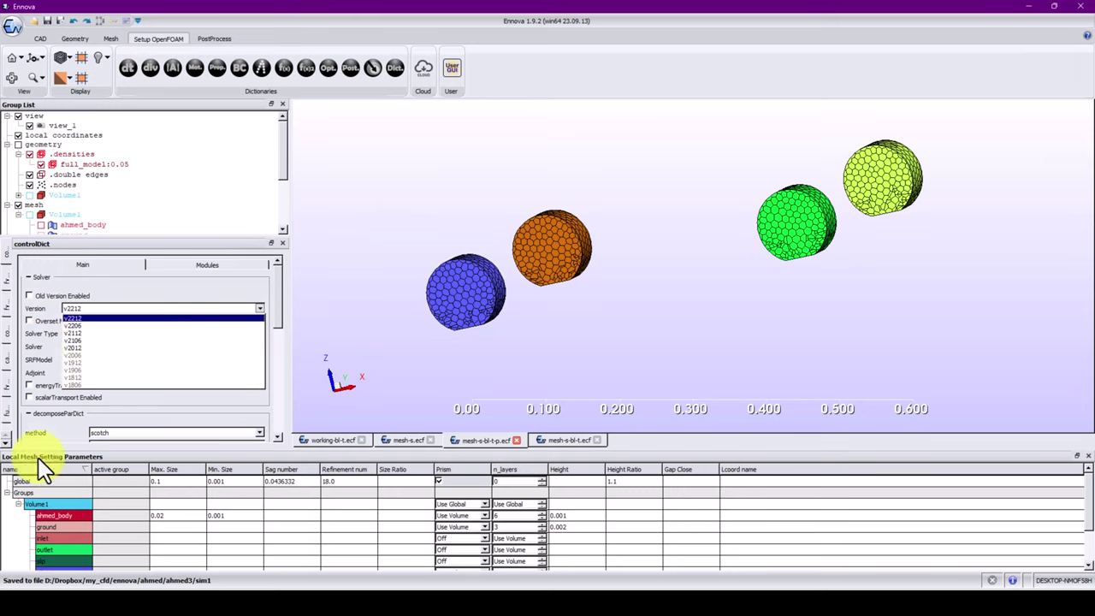
pyautogui.click(81, 318)
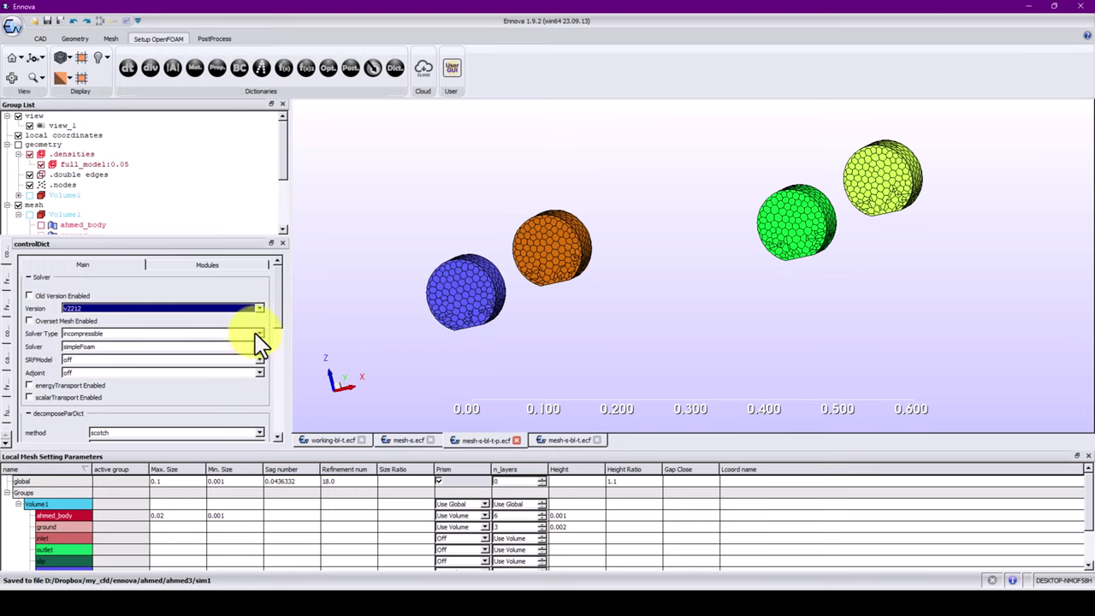
# Keep scotch as the decomposition method, collapse the decomposeParDict section, and set the controlDict endTime to 30
pyautogui.scroll(-1, 278, 321)
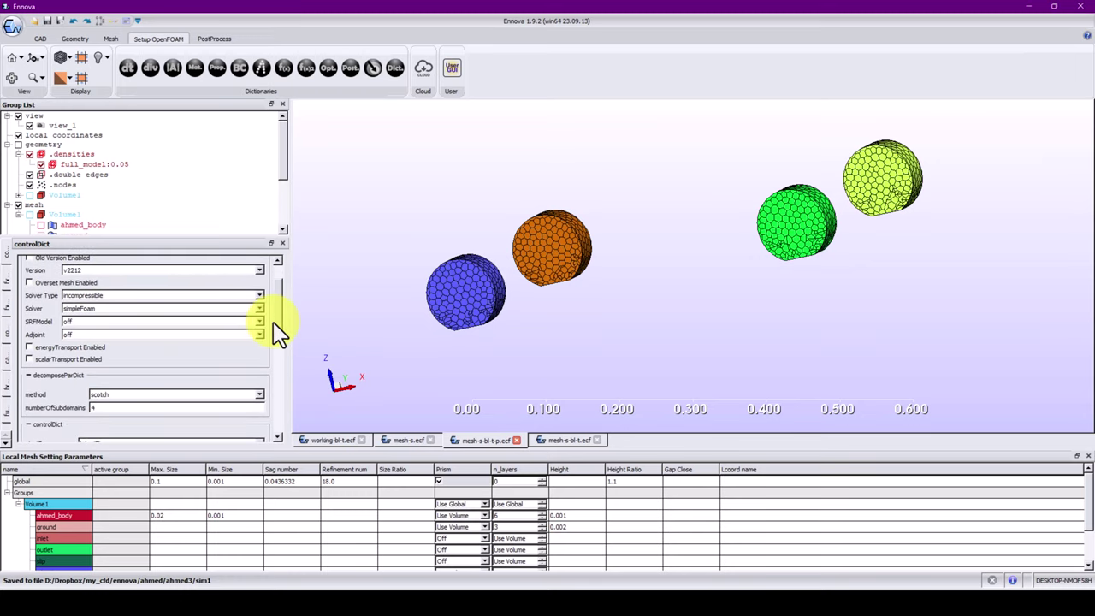
pyautogui.scroll(-3, 274, 327)
pyautogui.scroll(1, 282, 338)
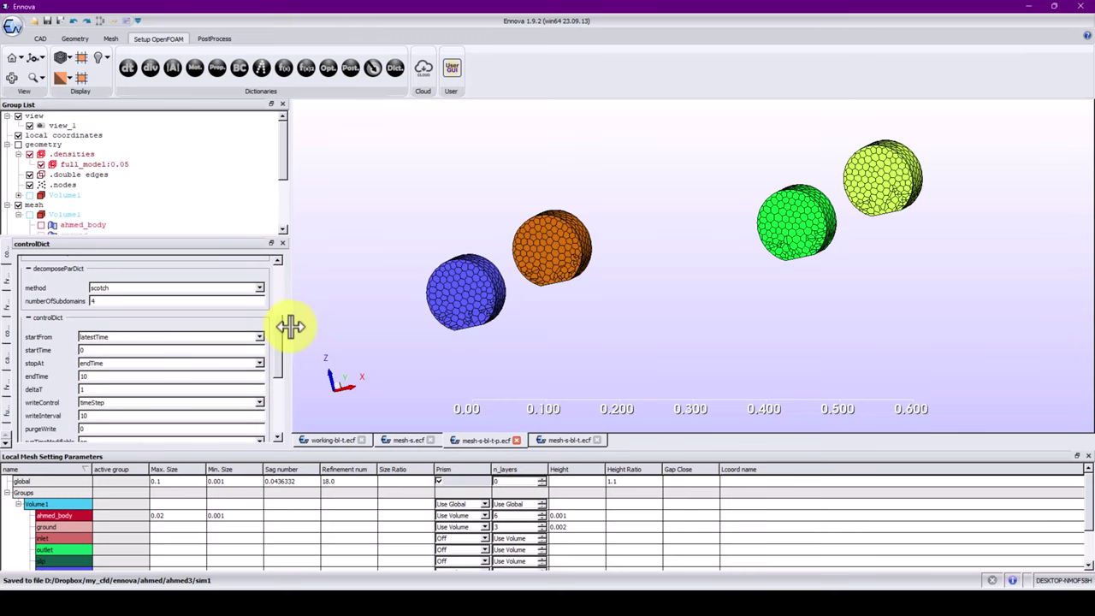
pyautogui.click(261, 291)
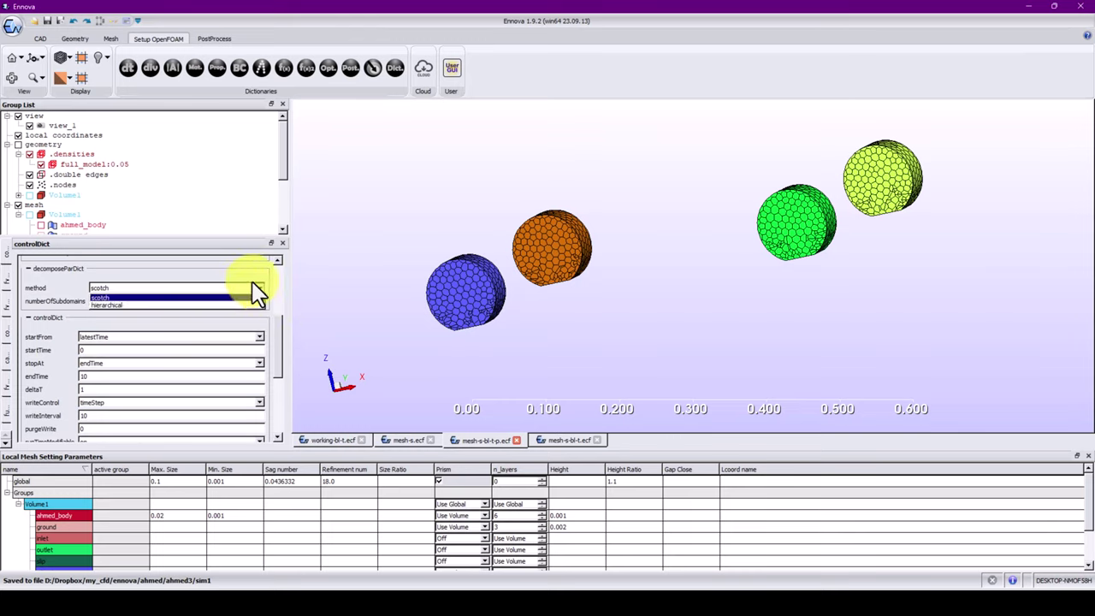
pyautogui.click(111, 283)
pyautogui.scroll(-1, 111, 282)
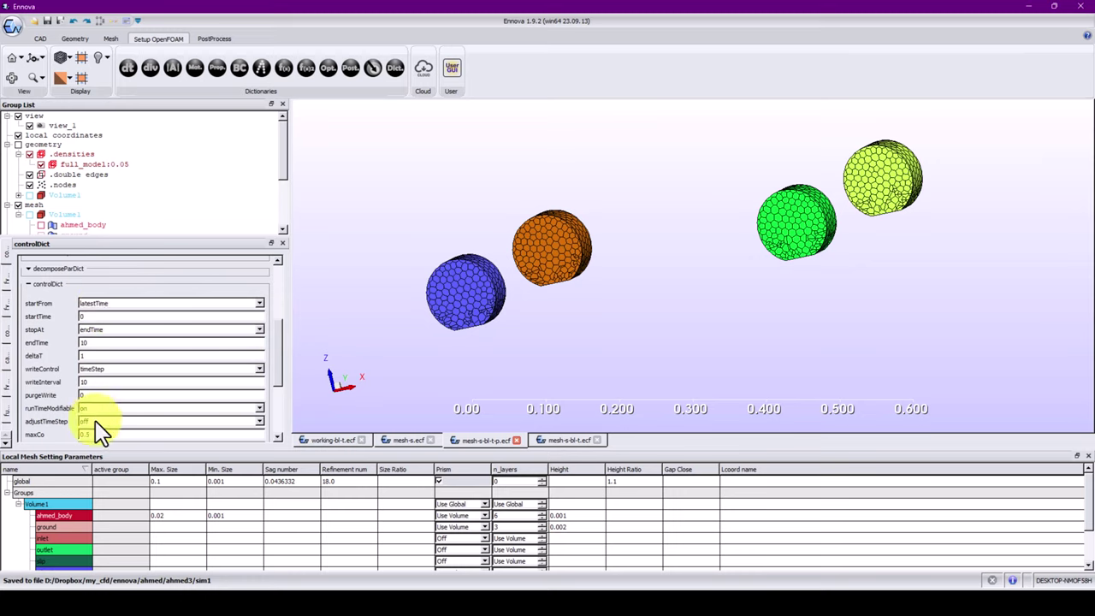
pyautogui.doubleClick(92, 343)
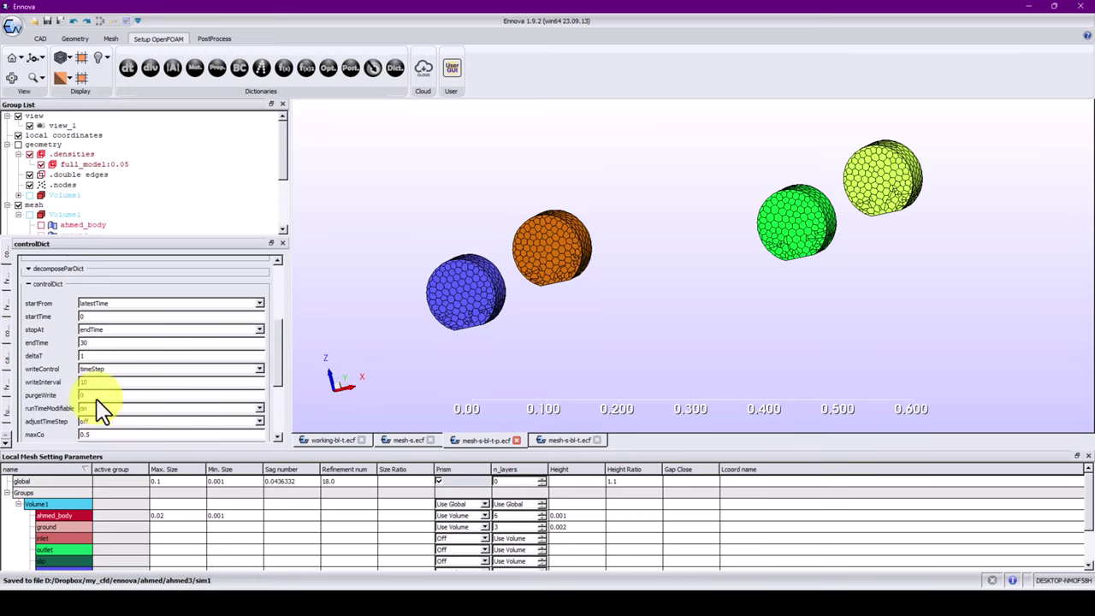
pyautogui.moveTo(284, 368); pyautogui.dragTo(114, 102)
# Show the controlDict list of modules with the installation directory of each OpenFOAM version
pyautogui.click(151, 68)
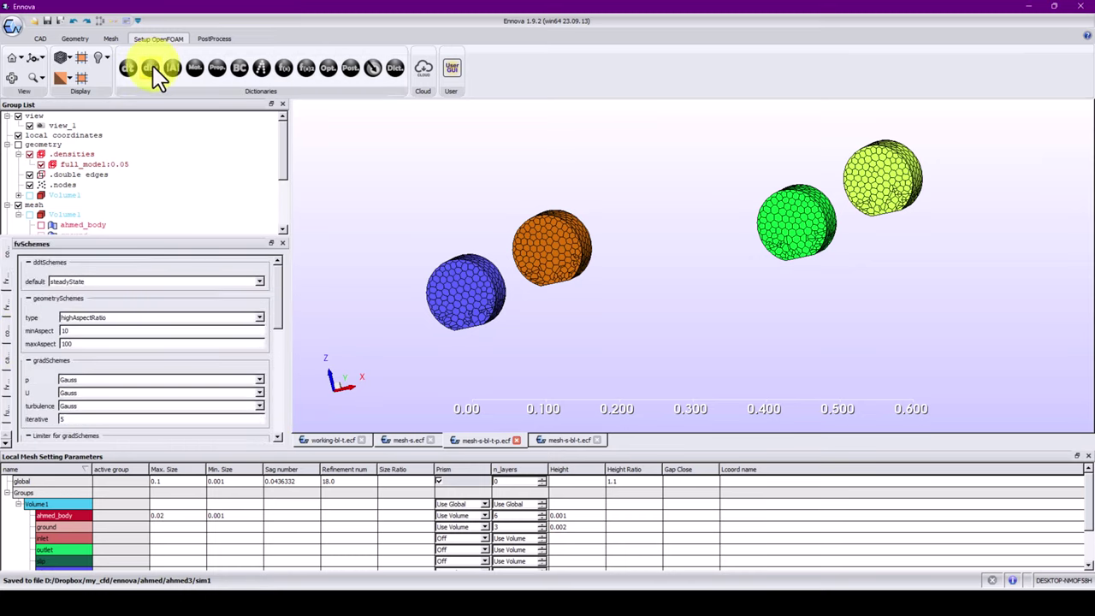
pyautogui.click(128, 72)
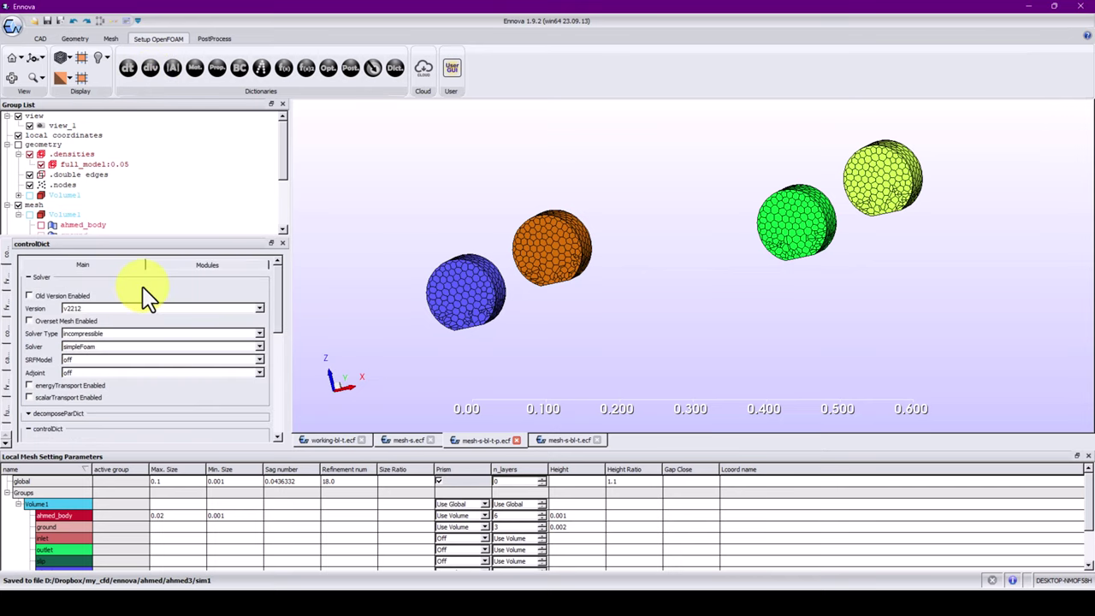
pyautogui.click(206, 270)
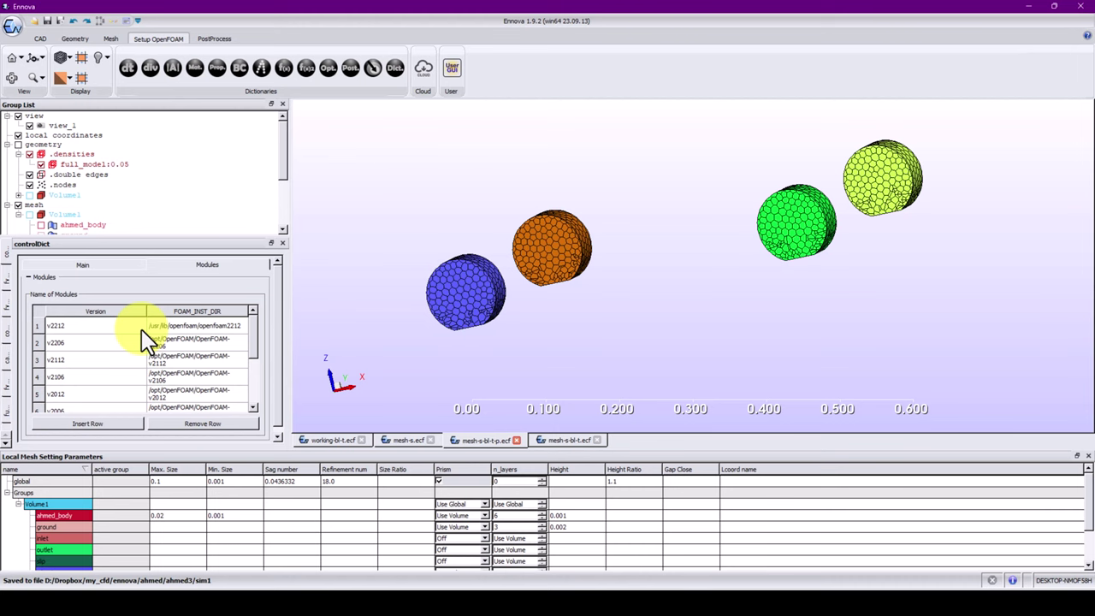
# Move the Ennova window aside, open Terminal Preview, and list the installed WSL distributions with wsl -l -v
pyautogui.moveTo(355, 5); pyautogui.dragTo(548, 11)
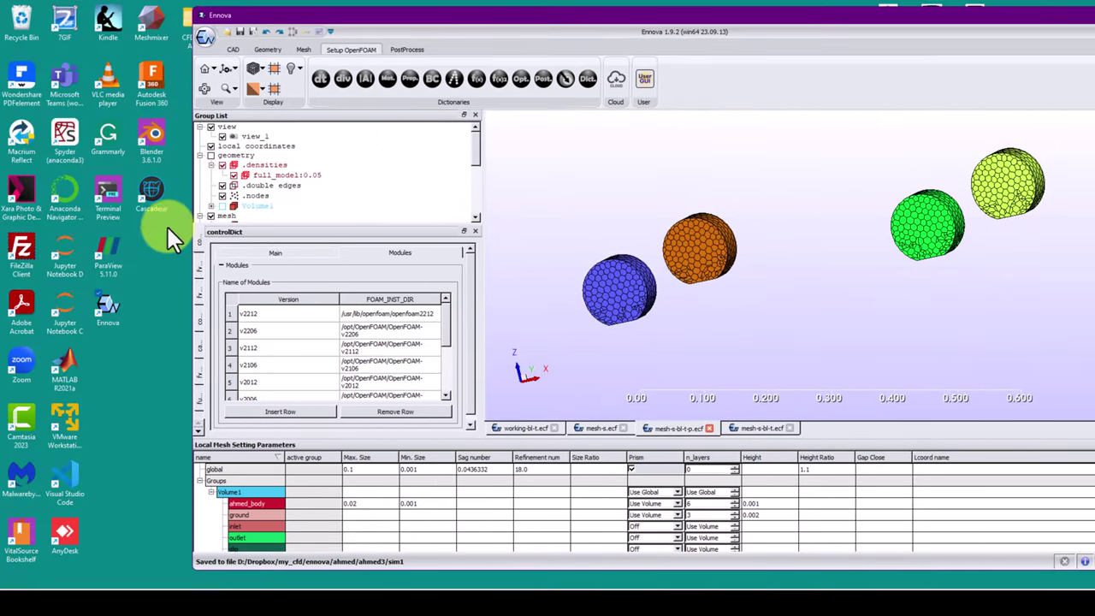
pyautogui.click(116, 200)
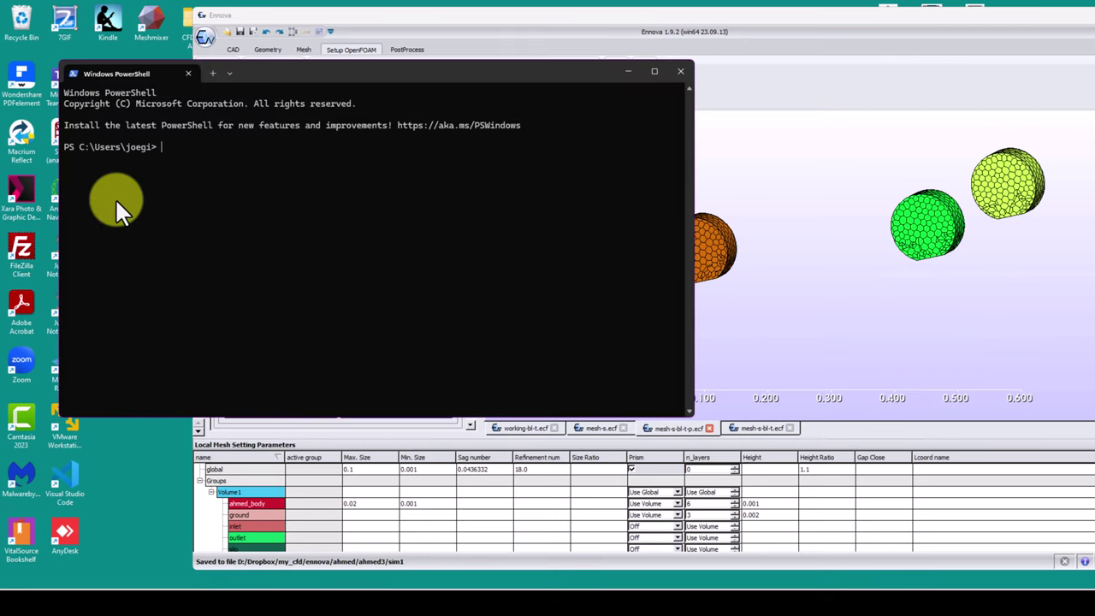
pyautogui.write('wsl -l -v')
pyautogui.press('Return')
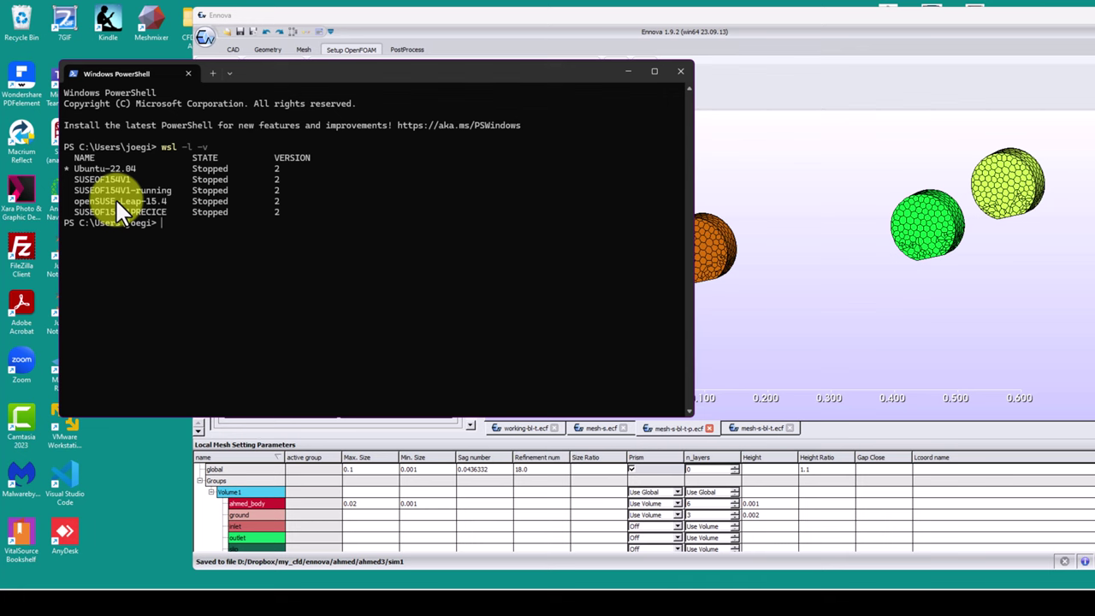
pyautogui.moveTo(263, 69); pyautogui.dragTo(218, 229)
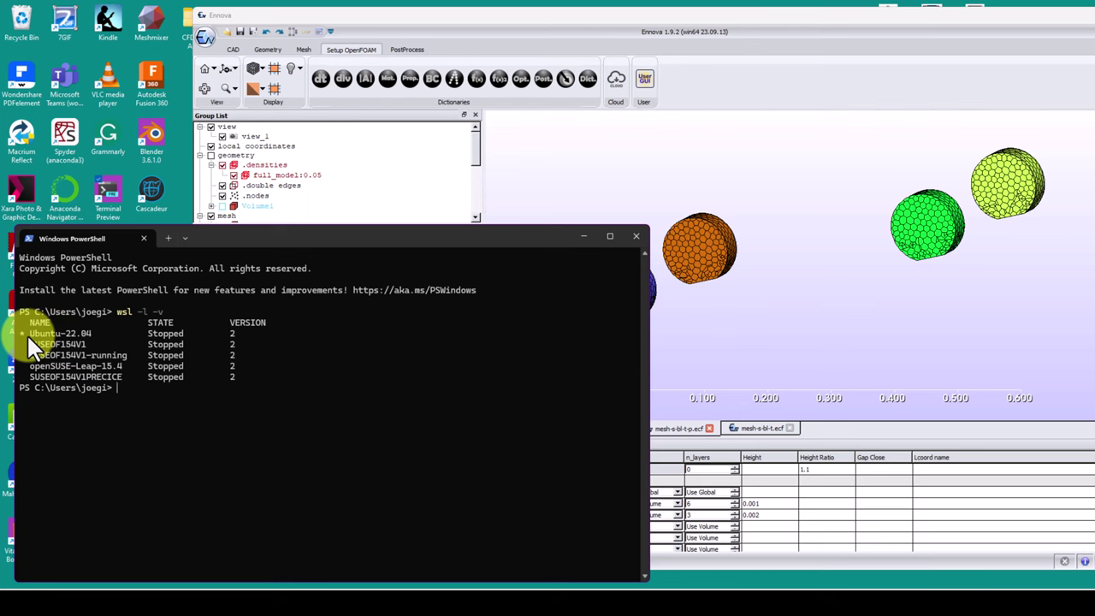
# Compare the v2212 installation directory in Ennova's module list with the default WSL distribution listed in PowerShell
pyautogui.click(489, 13)
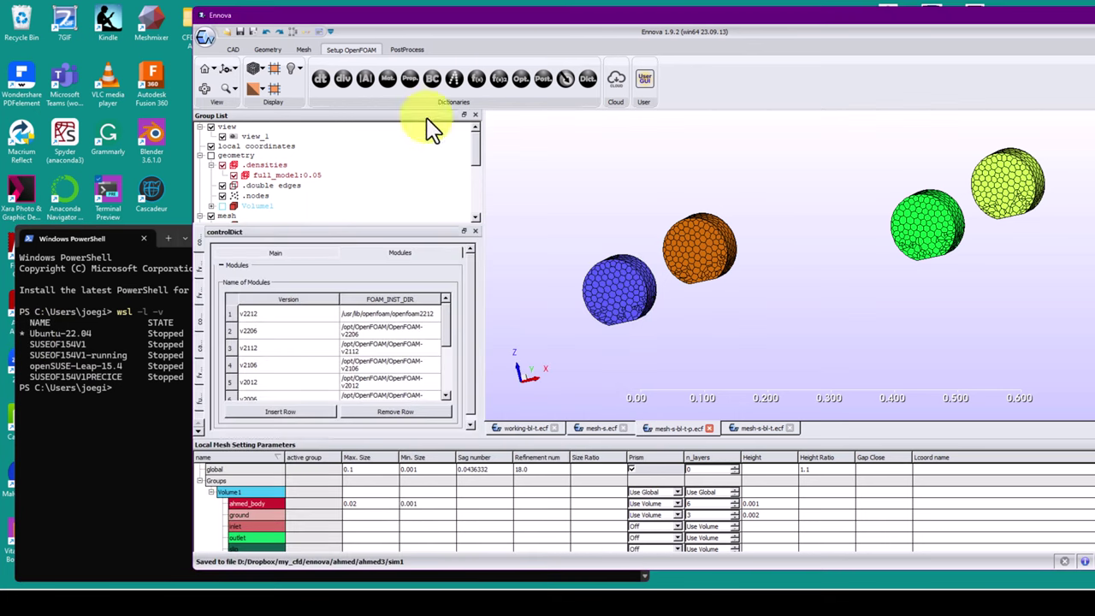
pyautogui.doubleClick(429, 315)
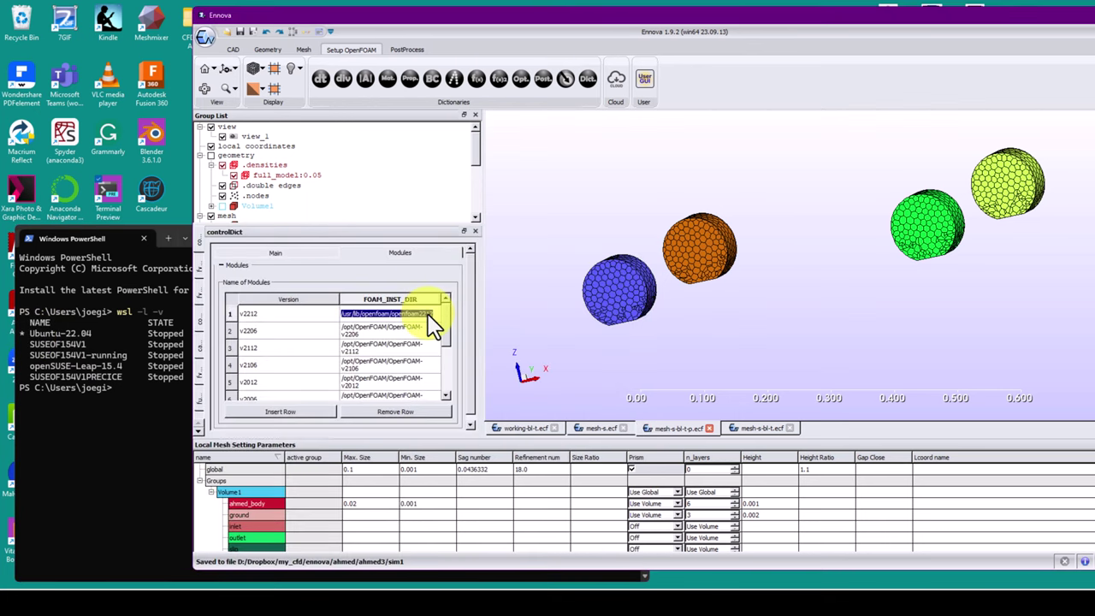
pyautogui.doubleClick(426, 315)
pyautogui.click(96, 400)
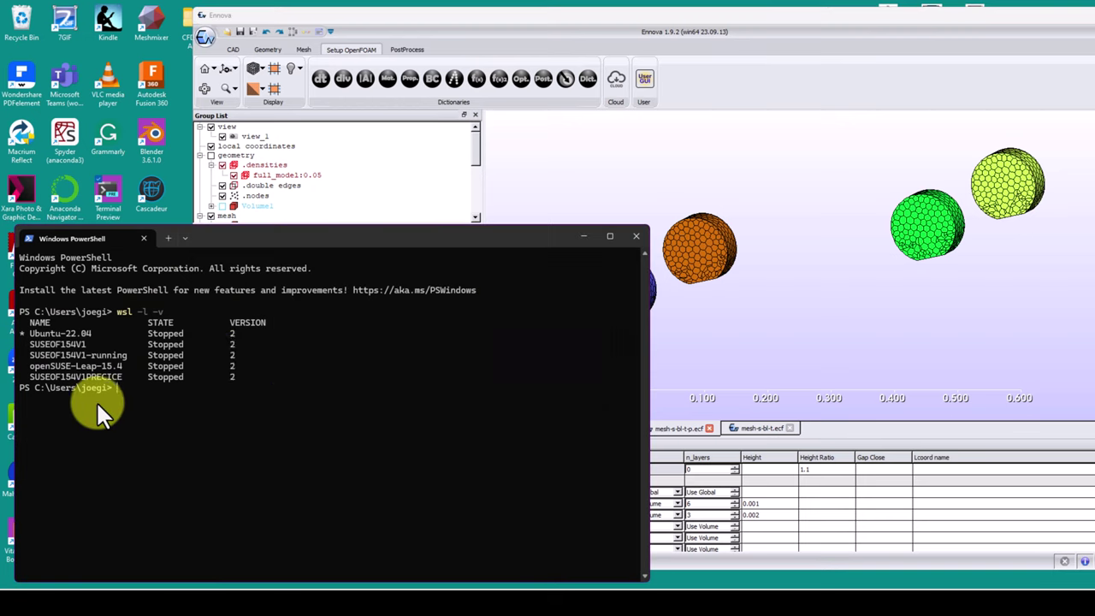
# Close the PowerShell window and restore the Ennova window to full screen
pyautogui.click(634, 240)
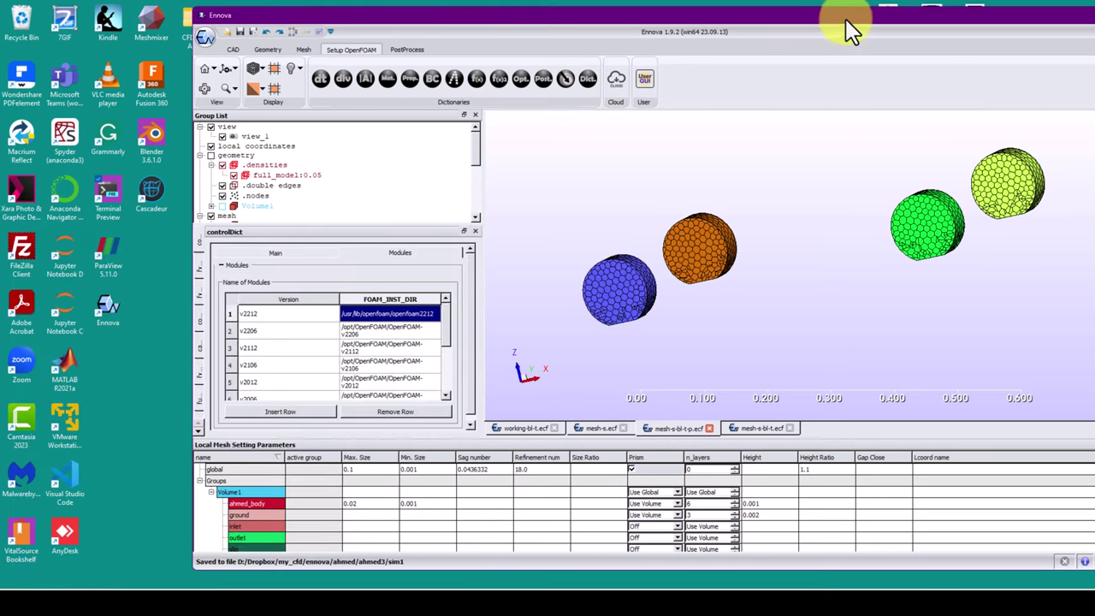
pyautogui.moveTo(851, 29); pyautogui.dragTo(689, 35)
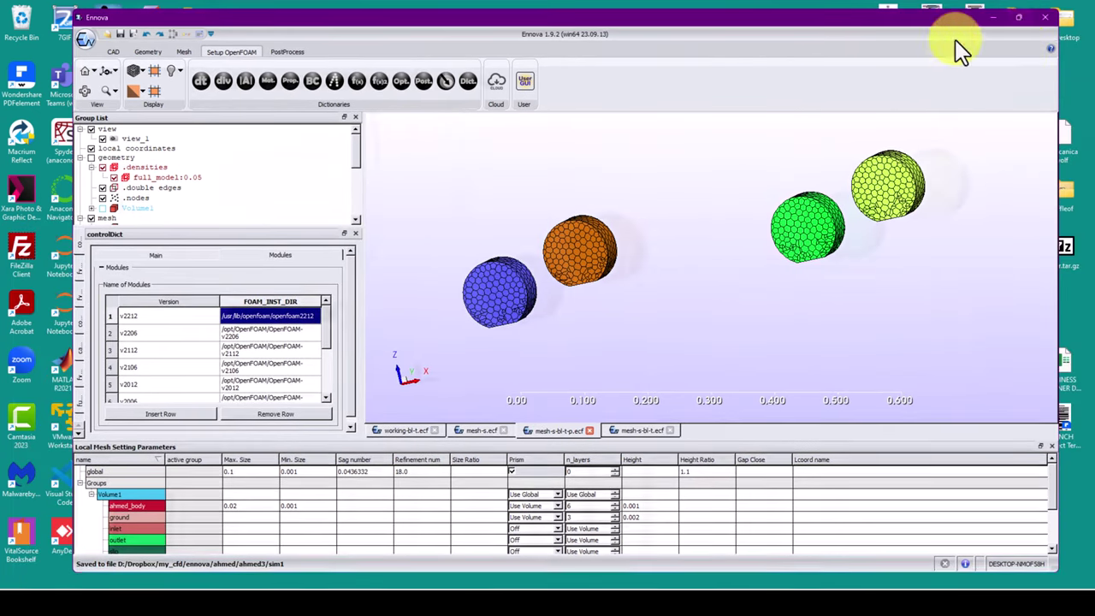
pyautogui.click(1018, 17)
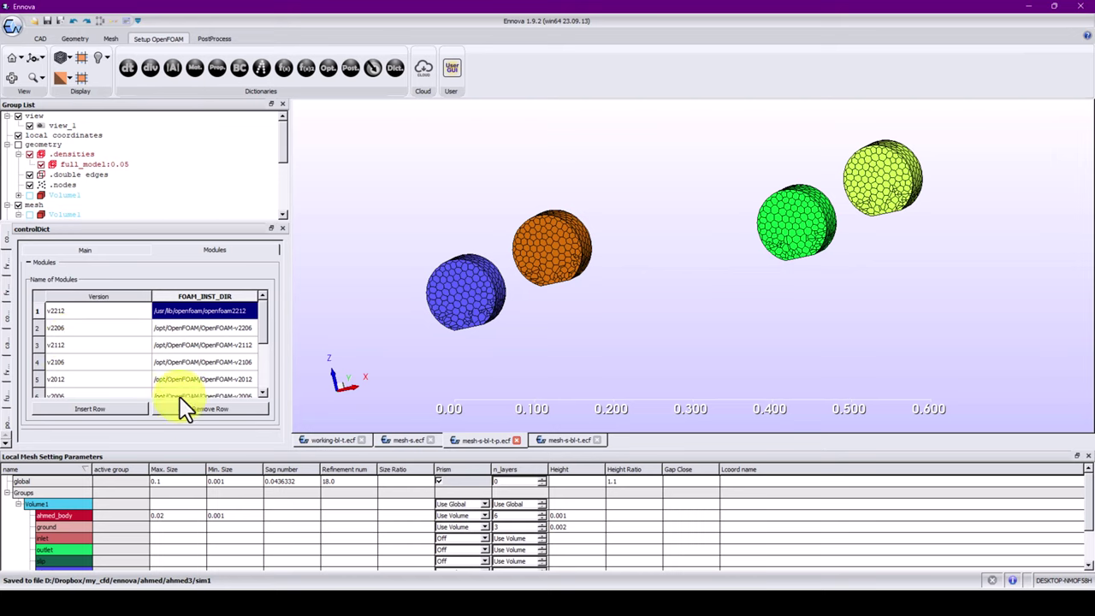
# Review the discretization schemes in fvSchemes and the SIMPLE and linear solver settings in fvSolution
pyautogui.click(153, 64)
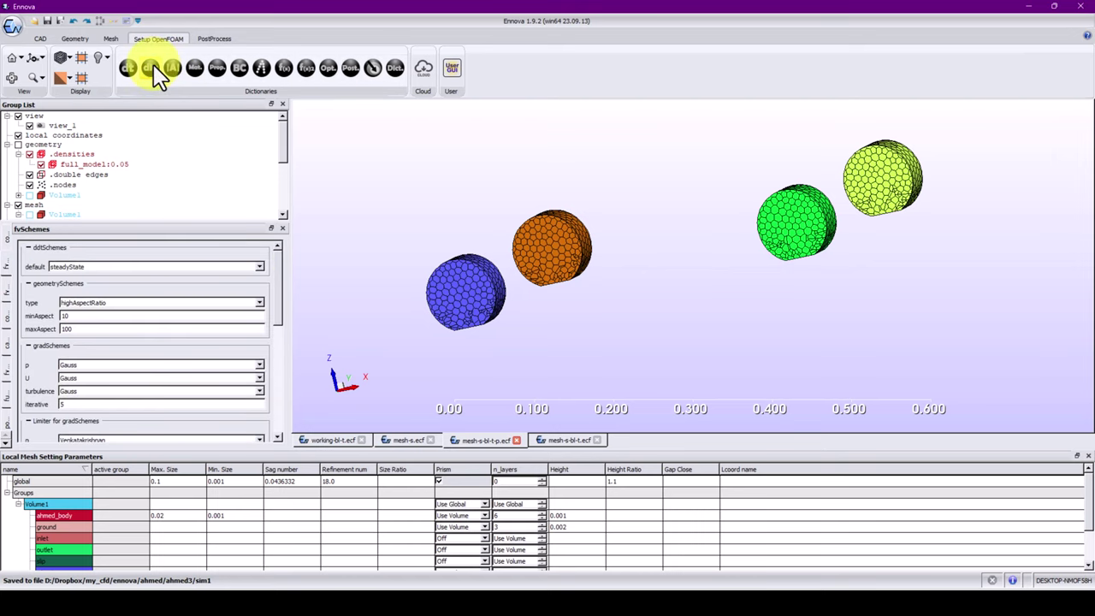
pyautogui.moveTo(279, 276); pyautogui.dragTo(281, 251)
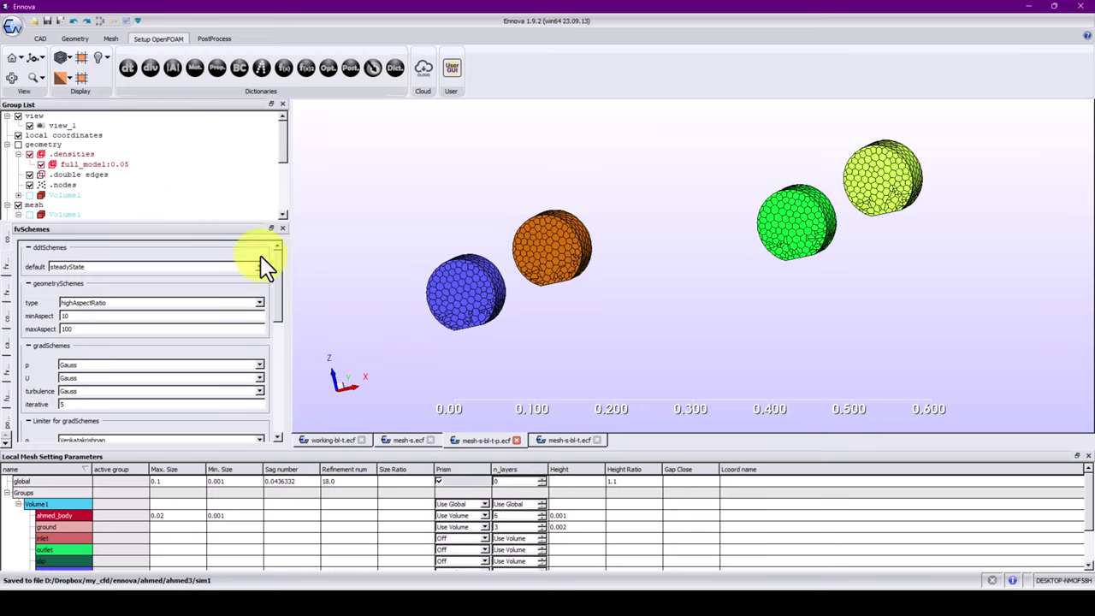
pyautogui.click(169, 68)
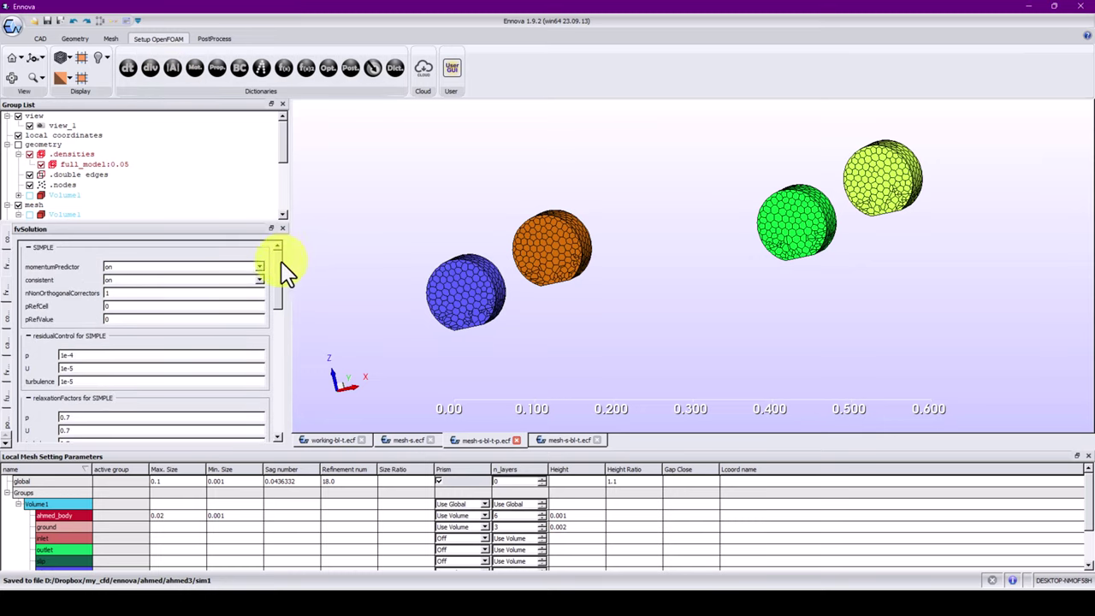
pyautogui.scroll(-10, 273, 313)
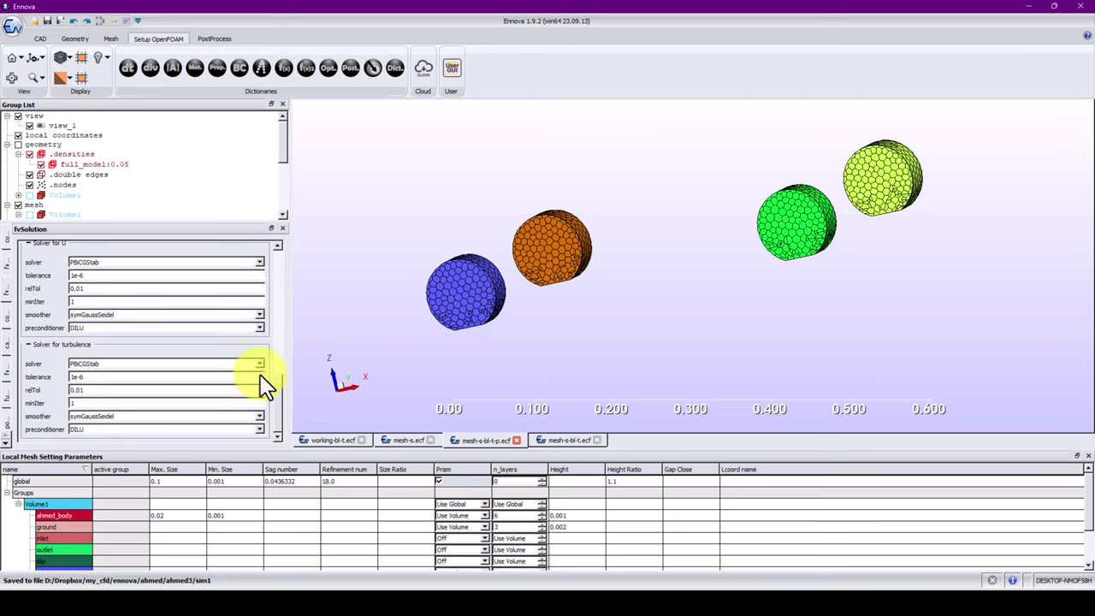
pyautogui.scroll(10, 263, 342)
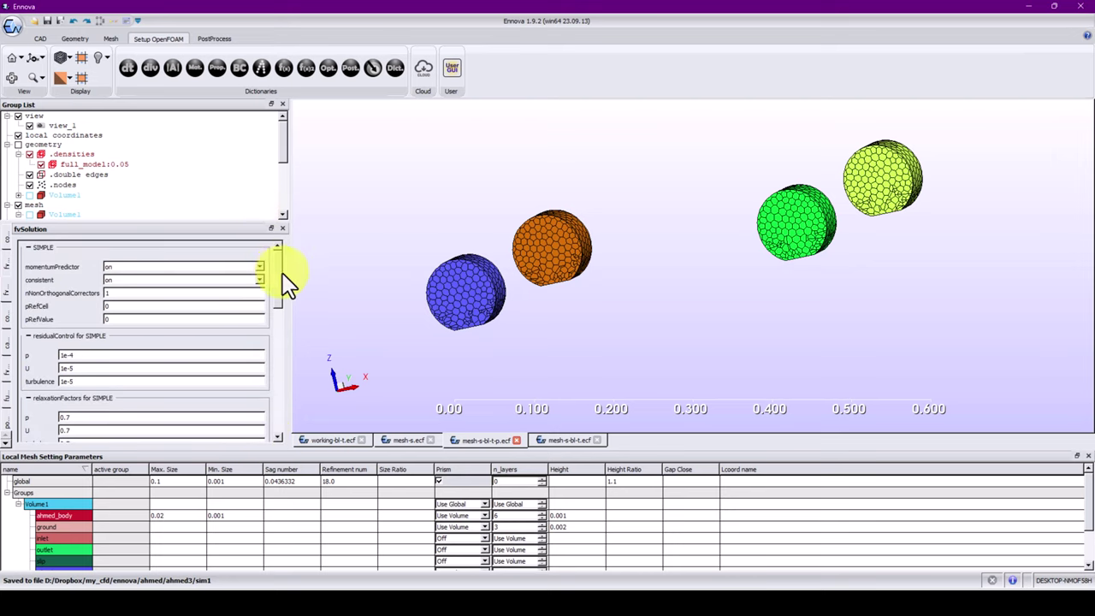
pyautogui.scroll(-10, 276, 342)
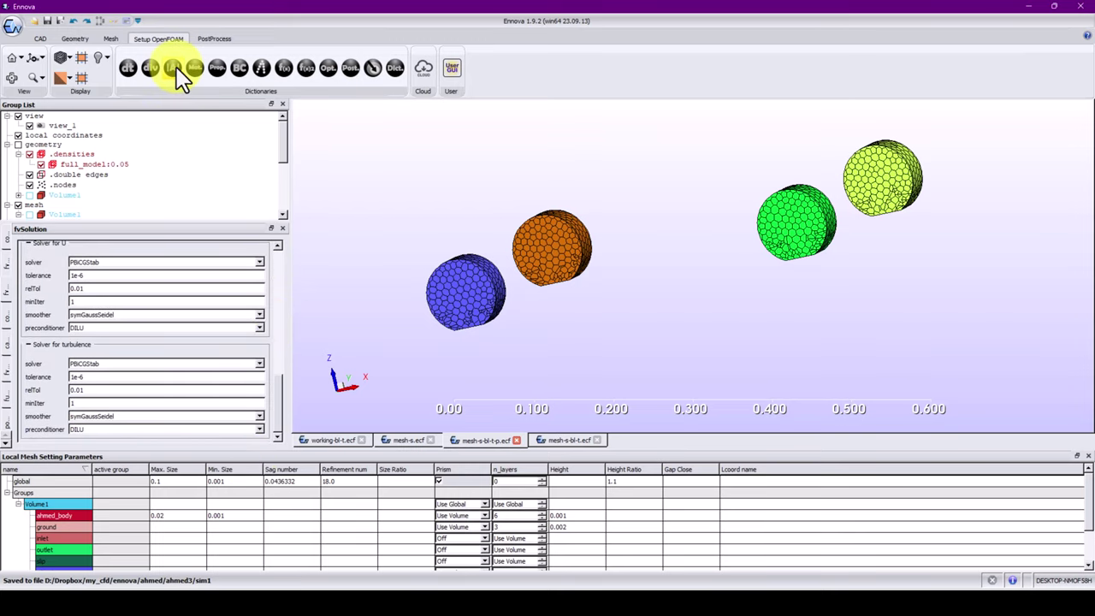
# Review the material type and transport properties of Air in the Materials settings
pyautogui.click(198, 70)
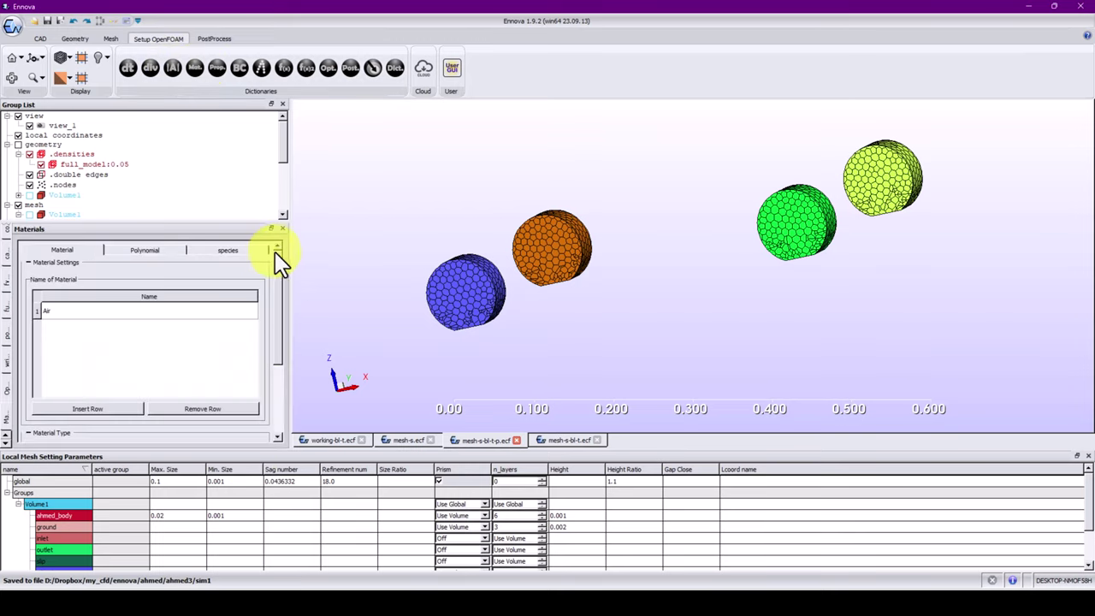
pyautogui.moveTo(281, 262); pyautogui.dragTo(283, 359)
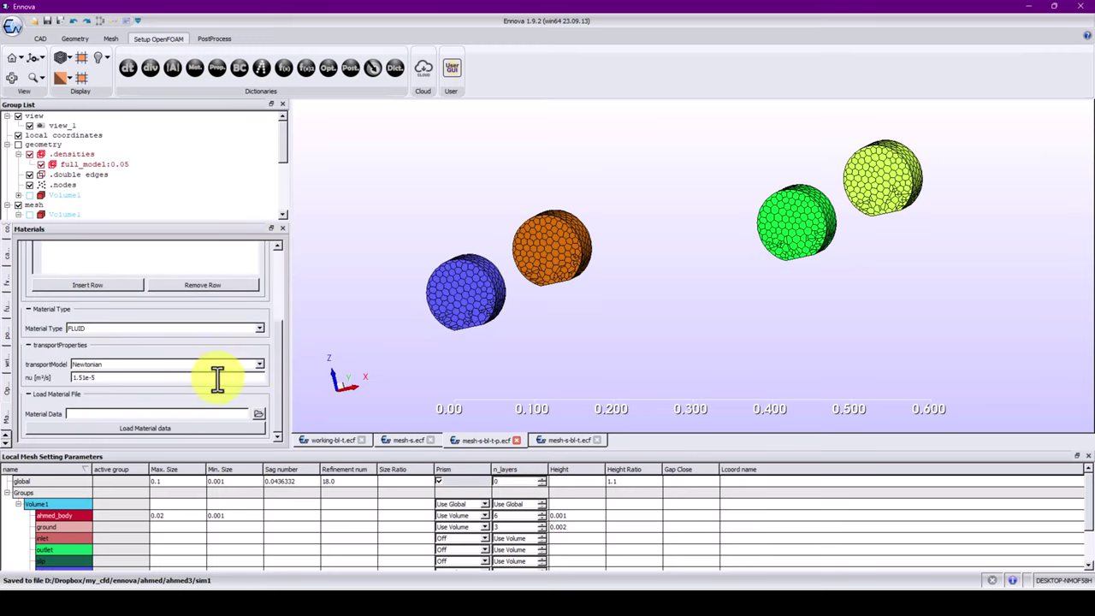
pyautogui.click(257, 363)
pyautogui.click(29, 346)
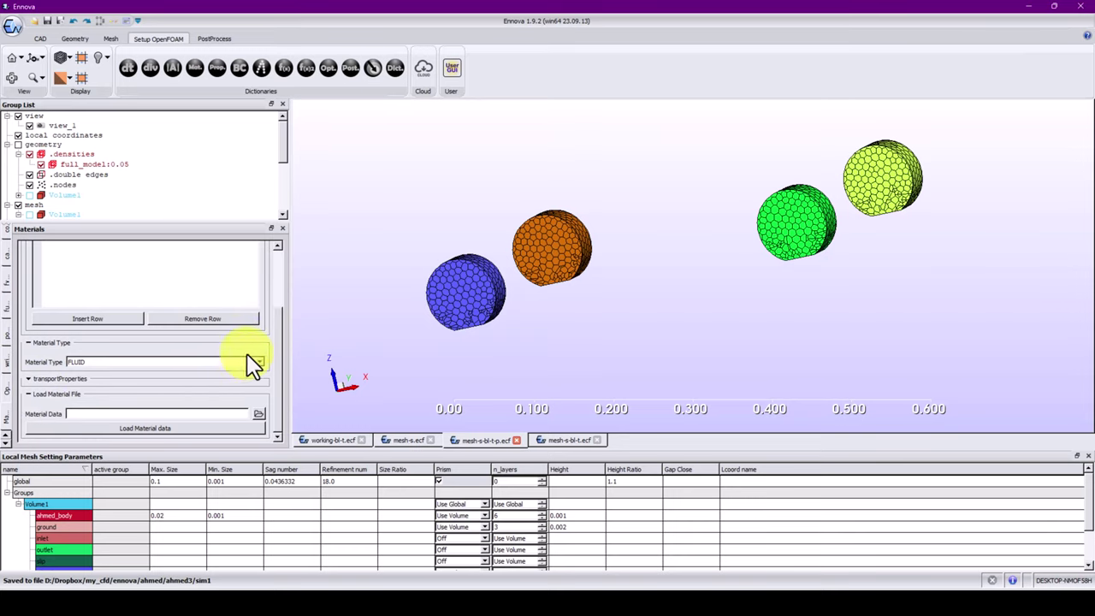
pyautogui.click(29, 379)
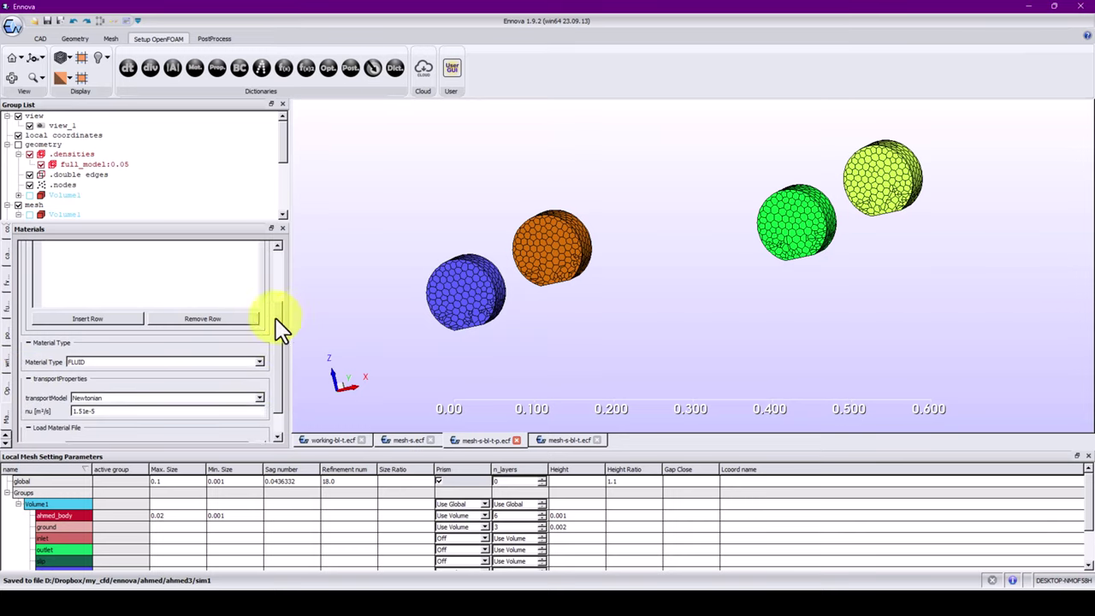
# Add an empty second row below Air in the material name table and remove it again
pyautogui.moveTo(277, 321); pyautogui.dragTo(265, 269)
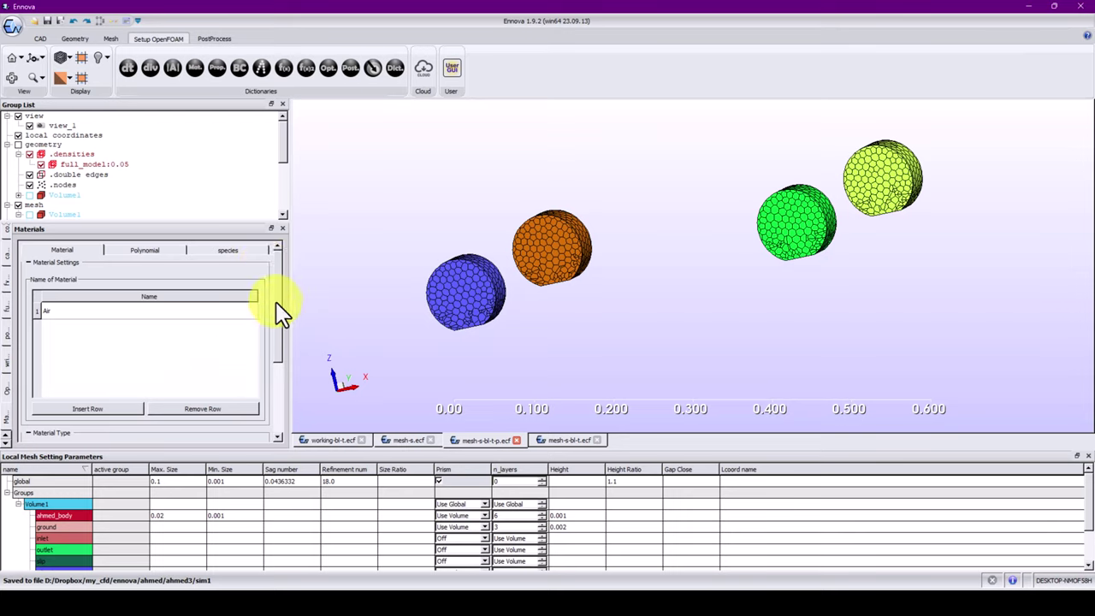
pyautogui.moveTo(276, 305); pyautogui.dragTo(284, 275)
pyautogui.scroll(1, 289, 282)
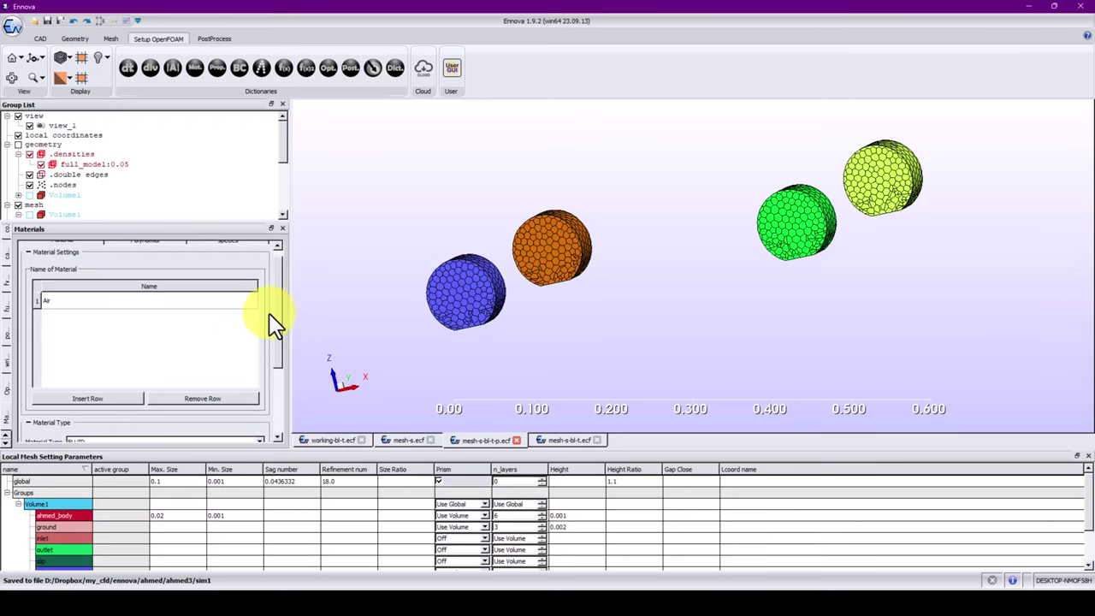
pyautogui.click(86, 397)
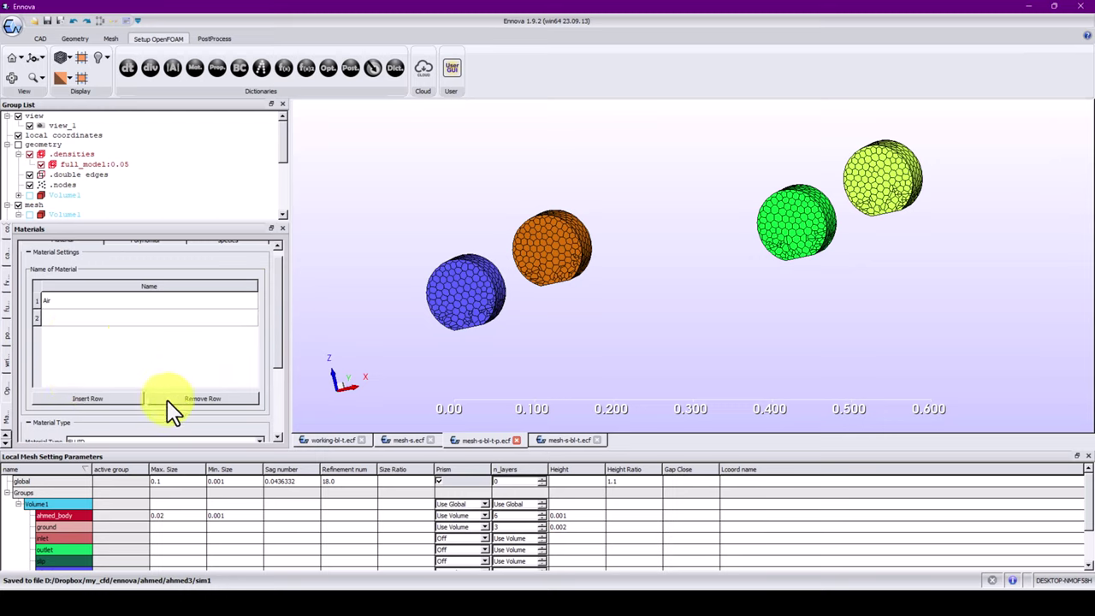
pyautogui.scroll(-3, 282, 358)
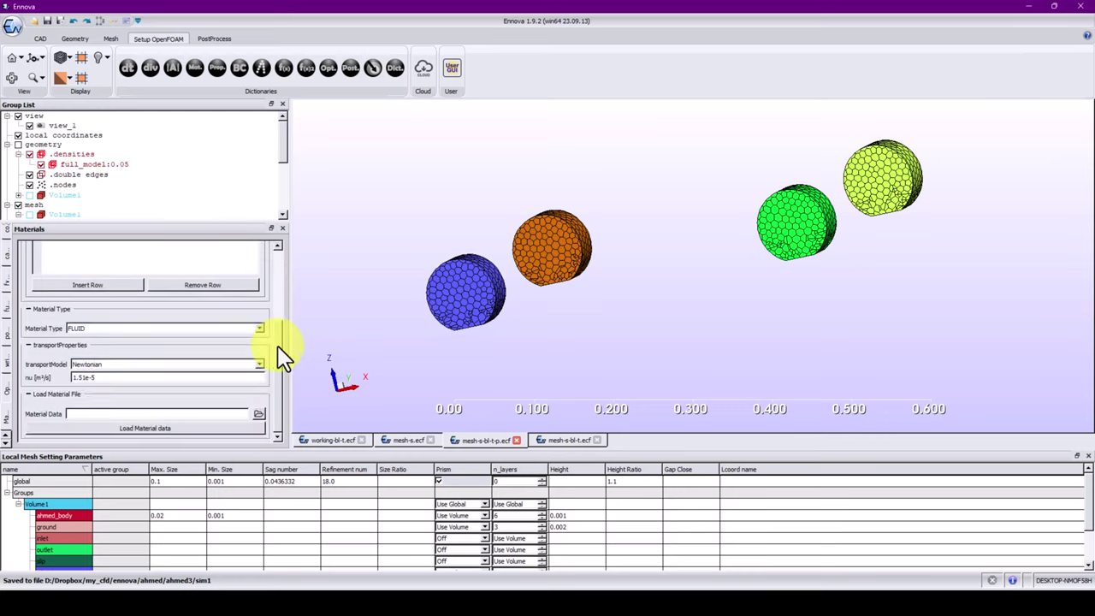
# Review the Polynomial and species settings of the Air material and return to its main material settings
pyautogui.scroll(3, 277, 276)
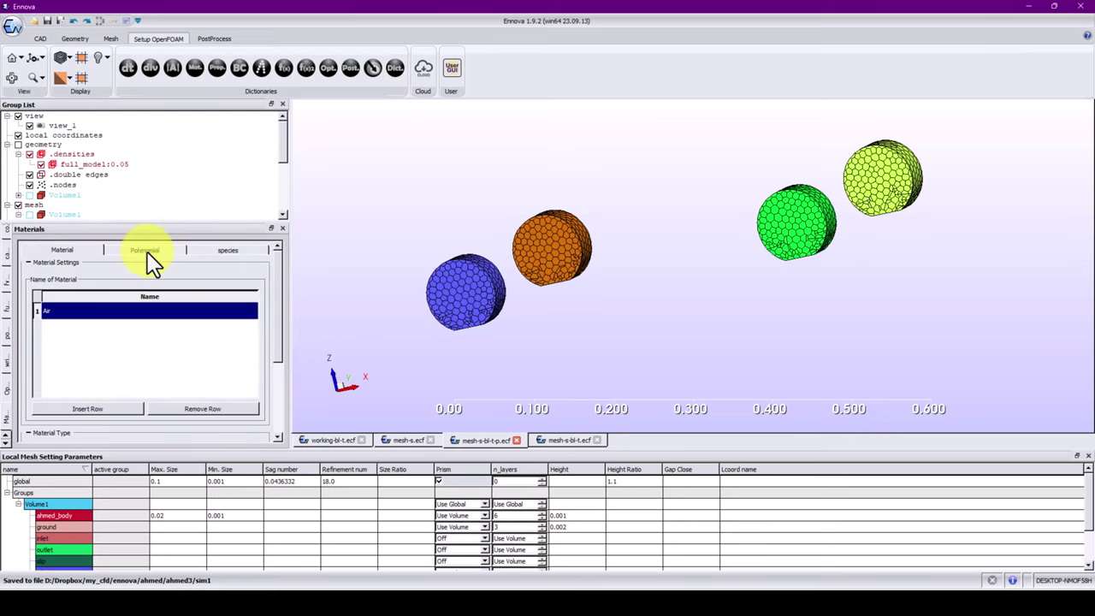
pyautogui.click(157, 257)
pyautogui.click(227, 251)
pyautogui.click(86, 252)
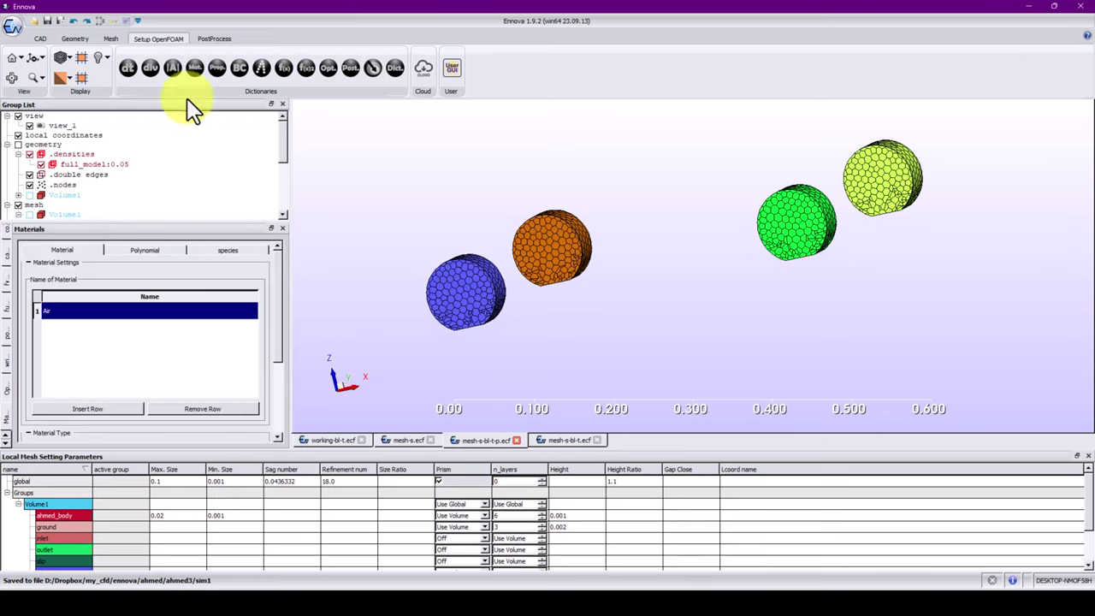
# Review the constant properties of Volume1 along with the Functions, Overset, WaveModel and setExprFields settings
pyautogui.click(218, 69)
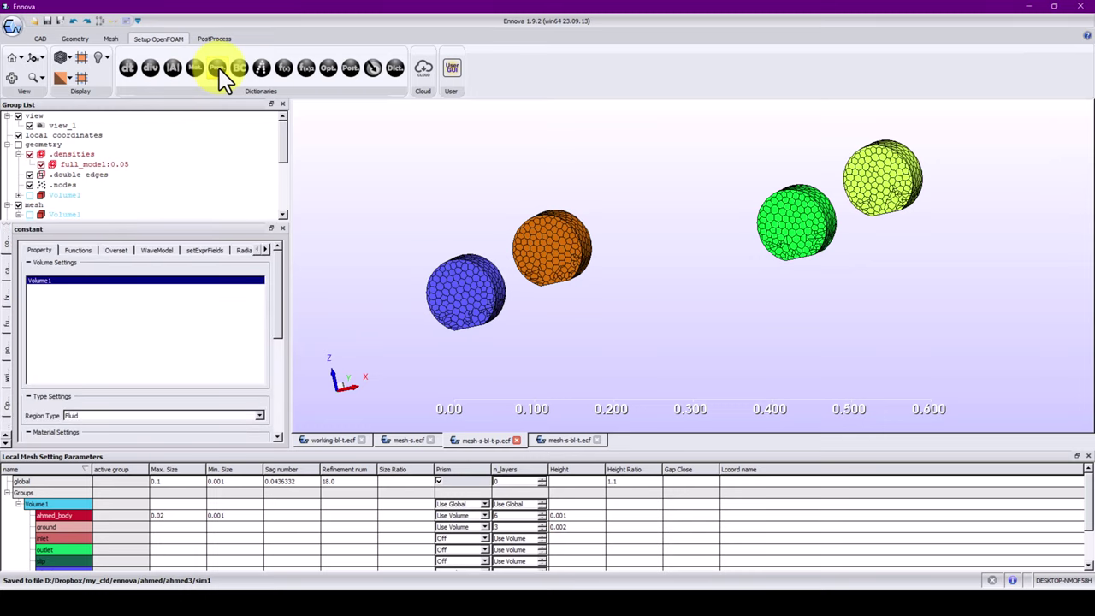
pyautogui.moveTo(277, 294)
pyautogui.mouseDown()
pyautogui.moveTo(278, 398)
pyautogui.moveTo(276, 294)
pyautogui.mouseUp()
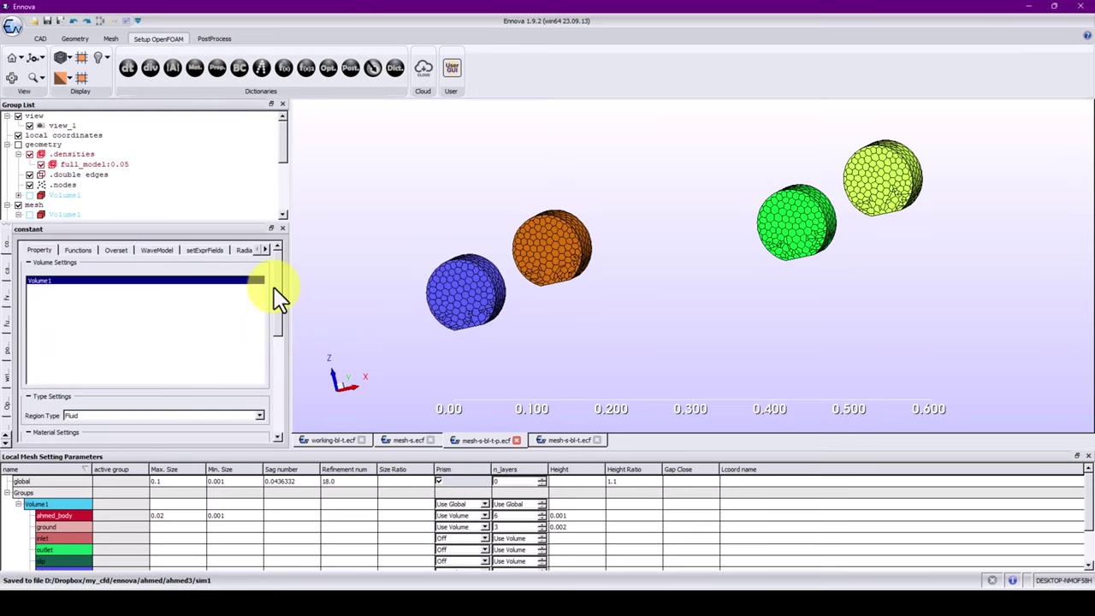
pyautogui.click(78, 250)
pyautogui.click(116, 251)
pyautogui.click(155, 251)
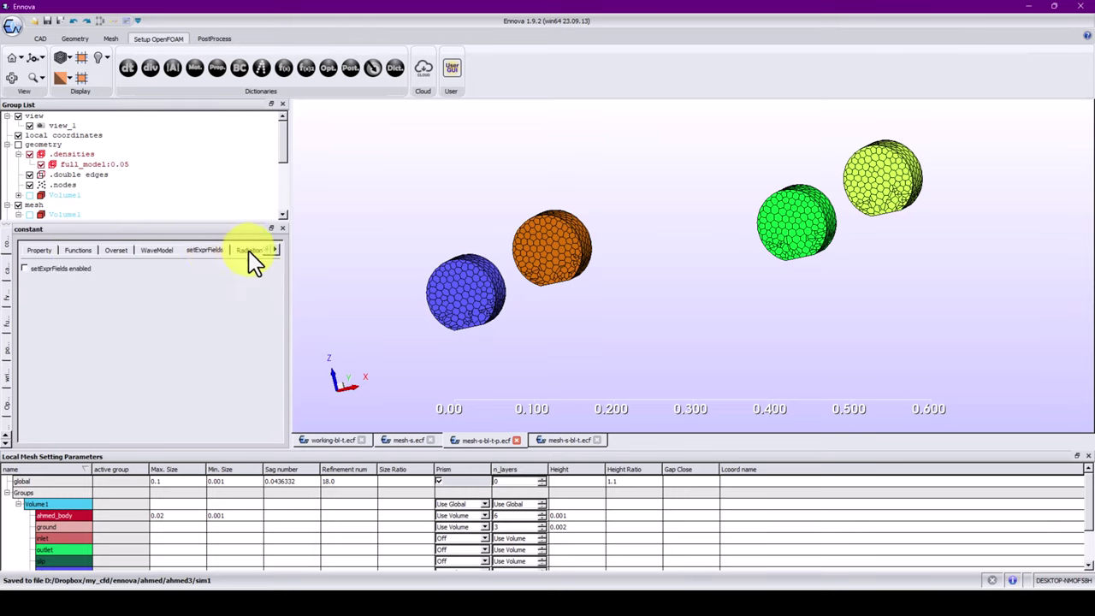
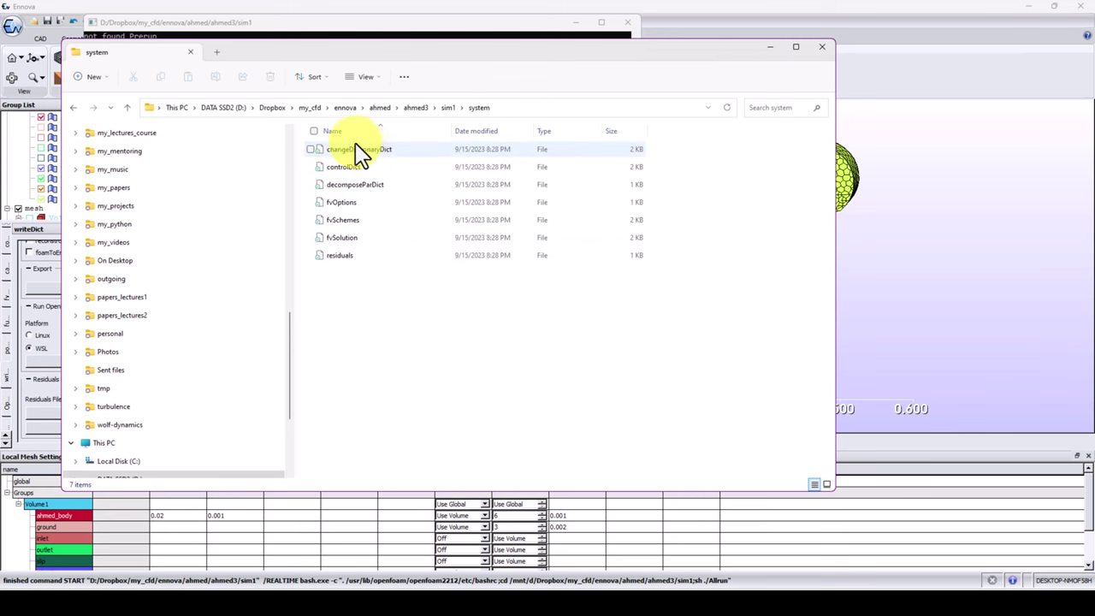
# Open changeDictionaryDict from the system folder in Sublime Text, read through its boundary entries and minimise the editor
pyautogui.moveTo(557, 66); pyautogui.dragTo(882, 87)
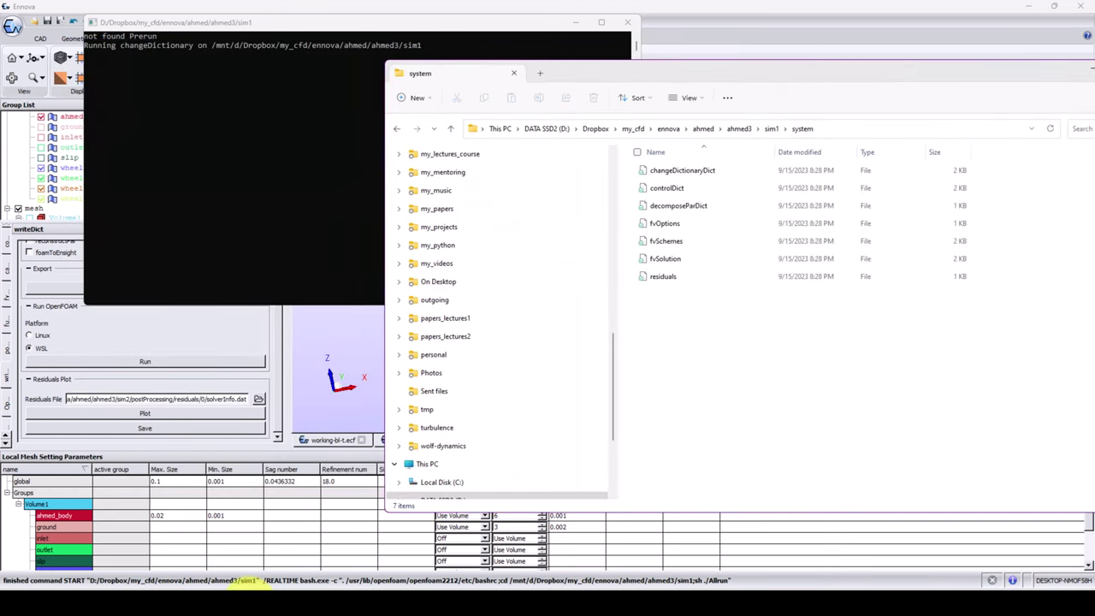
pyautogui.click(250, 599)
pyautogui.moveTo(704, 73); pyautogui.dragTo(523, 215)
pyautogui.click(749, 75)
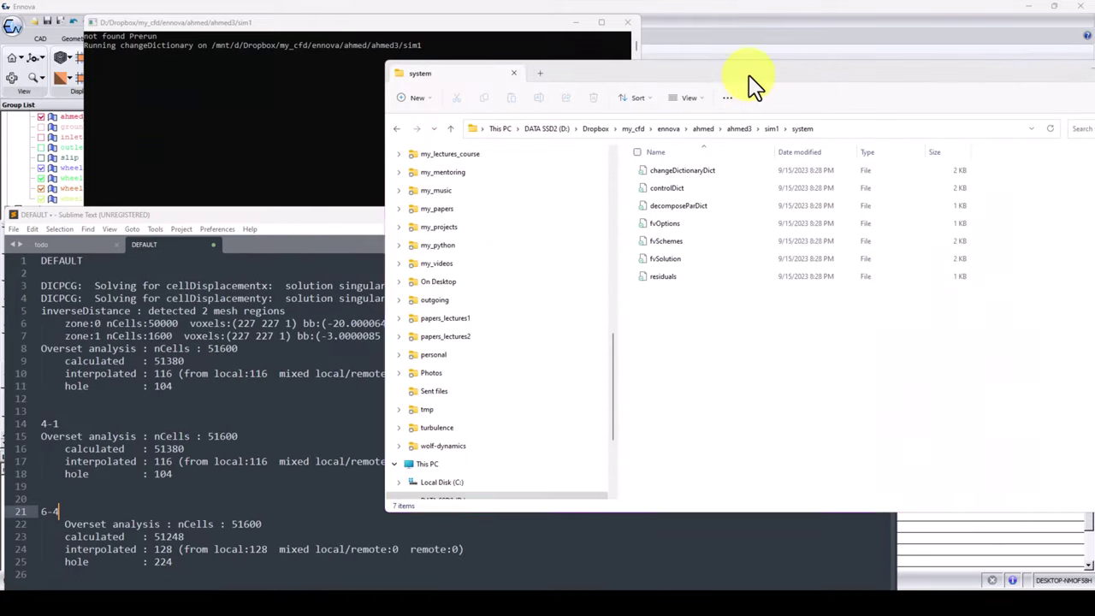
pyautogui.moveTo(682, 170); pyautogui.dragTo(256, 386)
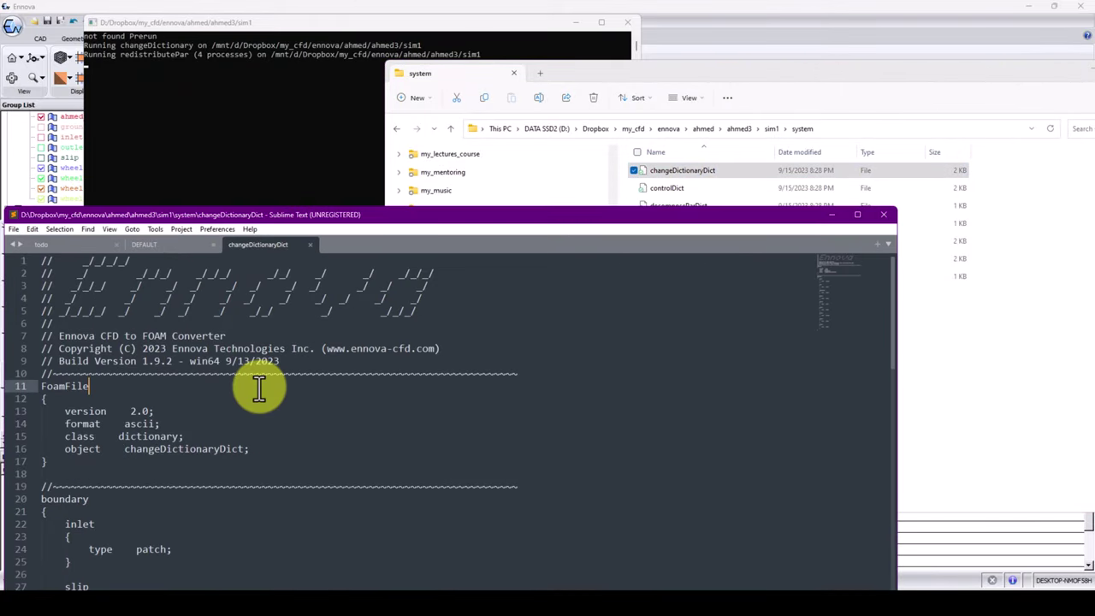
pyautogui.scroll(-7, 257, 386)
pyautogui.scroll(-15, 122, 329)
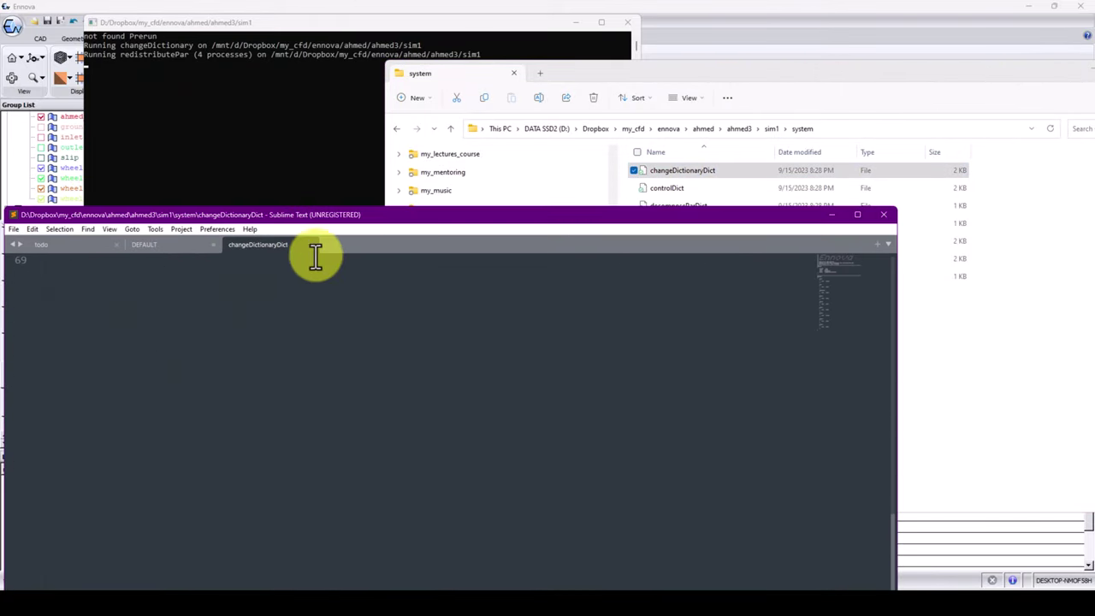
pyautogui.click(832, 214)
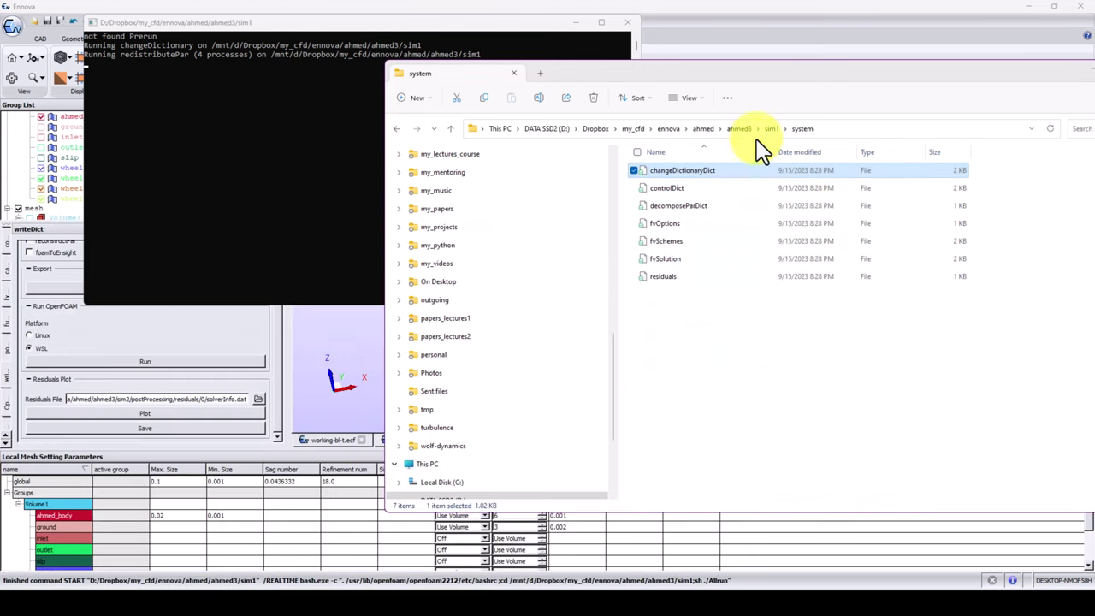
# Compare the run progress in the console with the processor folders and log files in the sim1 case folder, and minimise the file browser
pyautogui.click(264, 126)
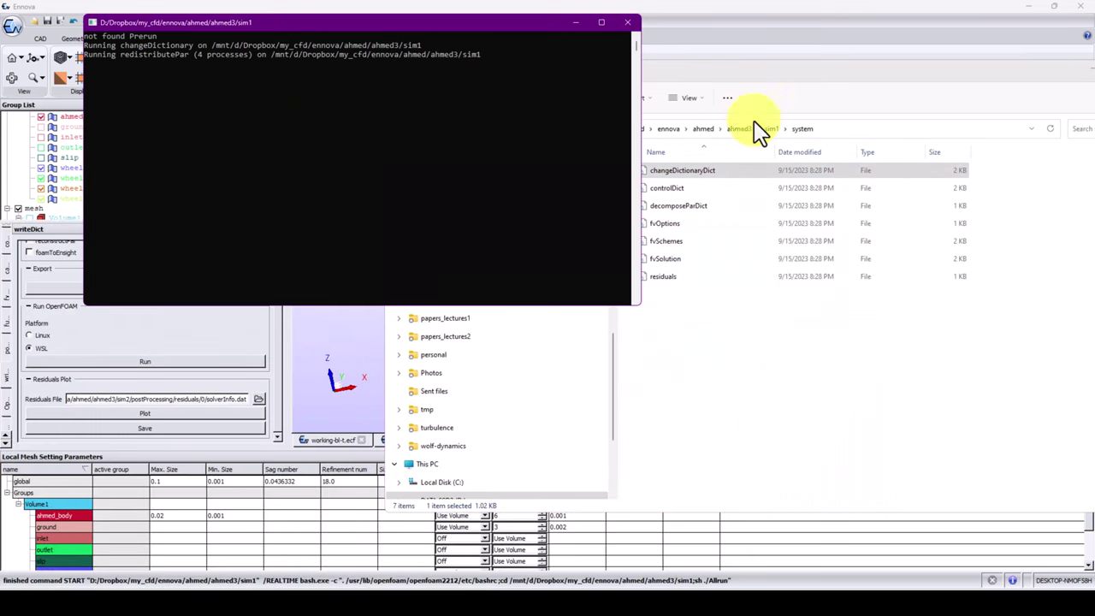
pyautogui.click(795, 77)
pyautogui.click(452, 130)
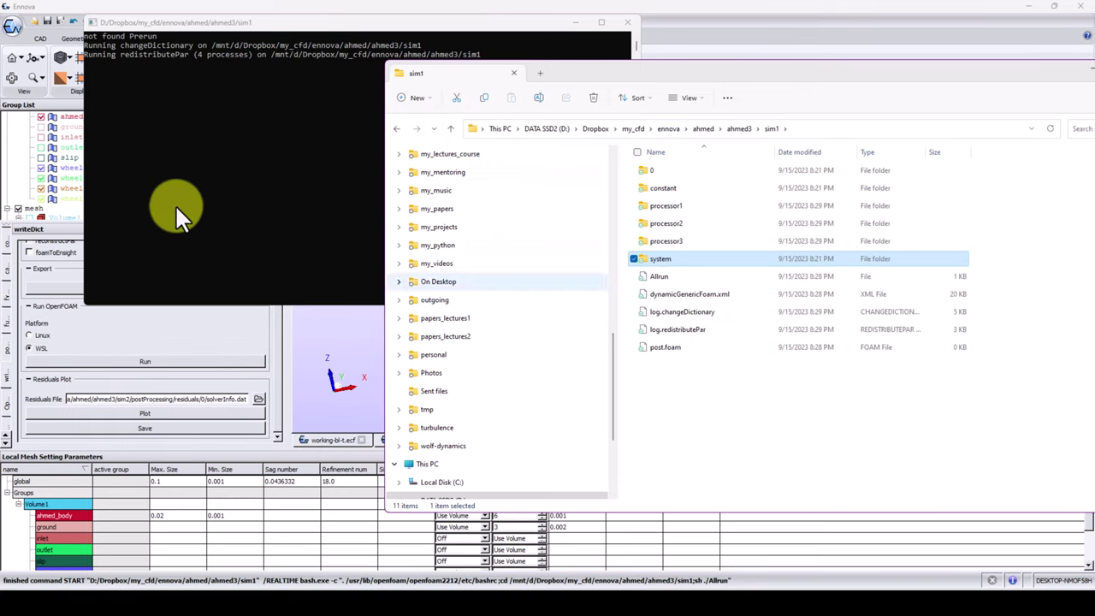
pyautogui.click(236, 214)
pyautogui.moveTo(1039, 66); pyautogui.dragTo(780, 97)
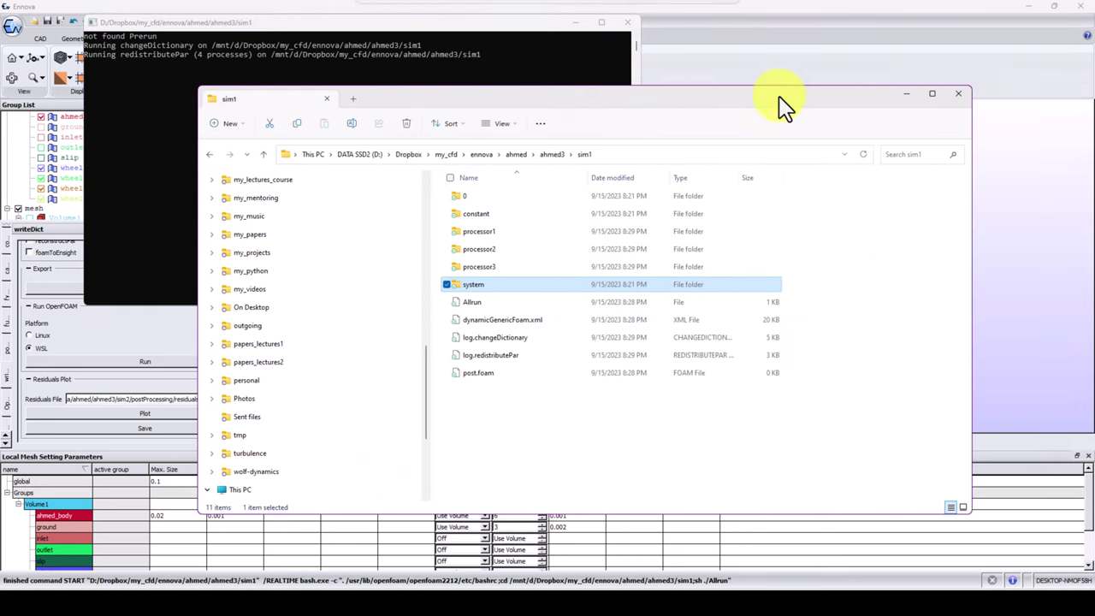
pyautogui.click(903, 92)
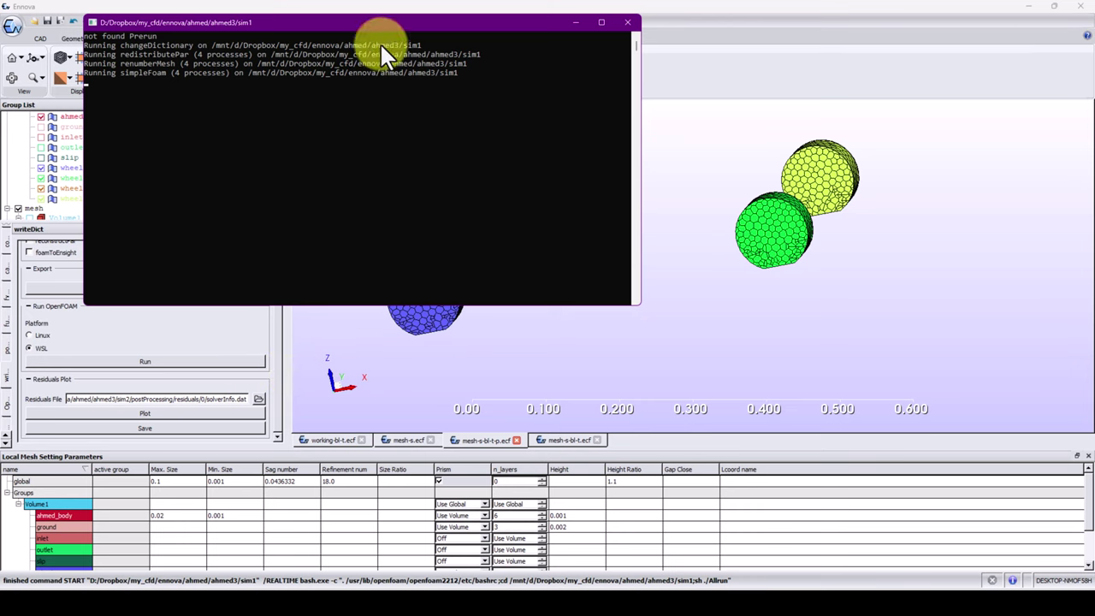
# Set the residuals file to solverInfo.dat in sim1/postProcessing/residuals/0
pyautogui.moveTo(400, 22); pyautogui.dragTo(643, 24)
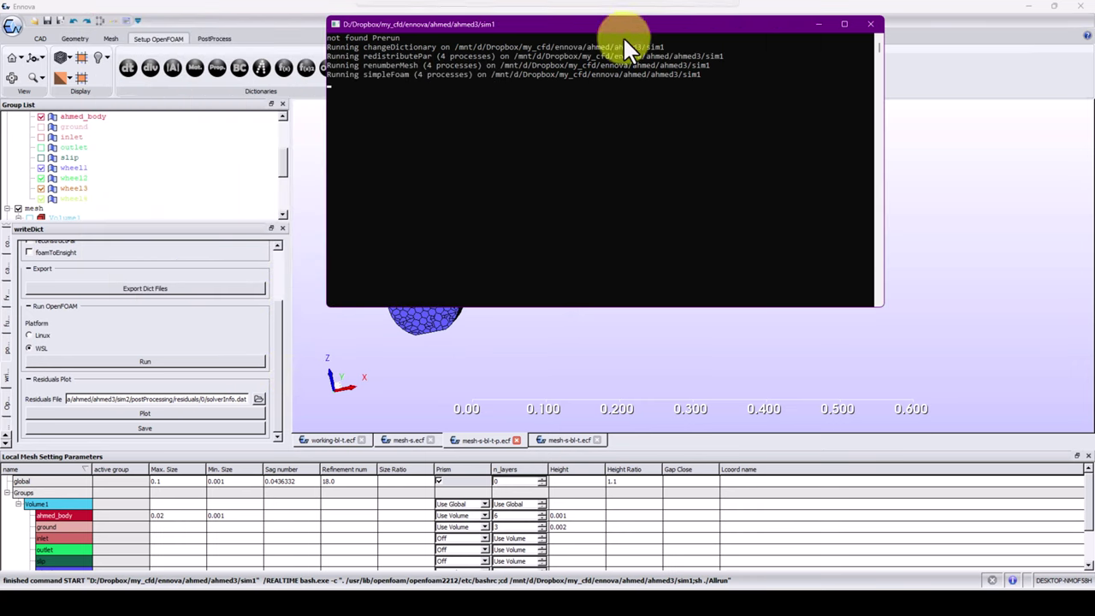
pyautogui.click(259, 401)
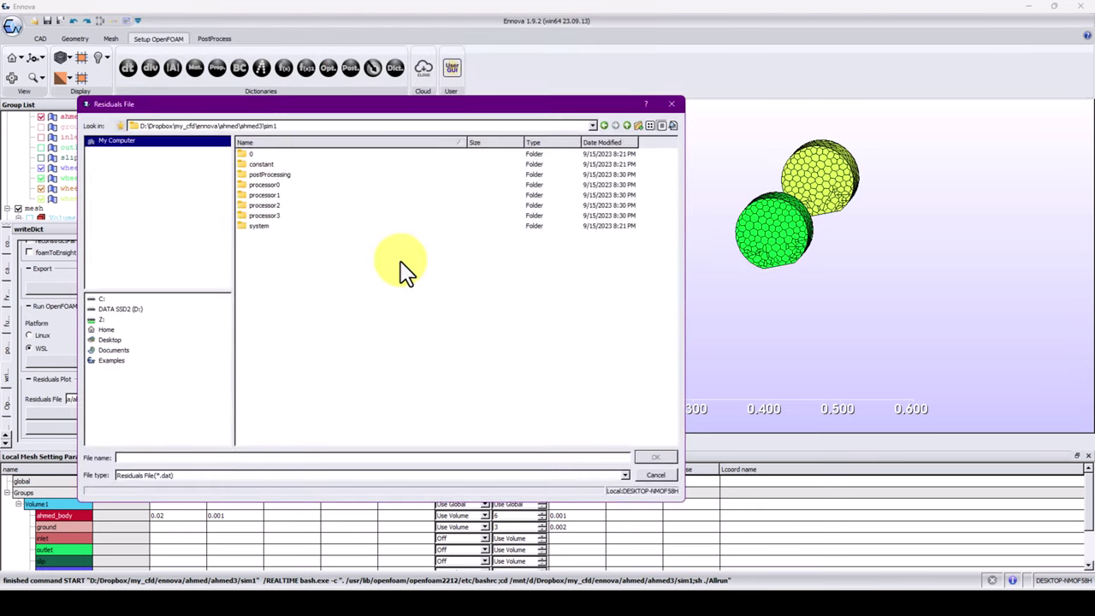
pyautogui.doubleClick(282, 178)
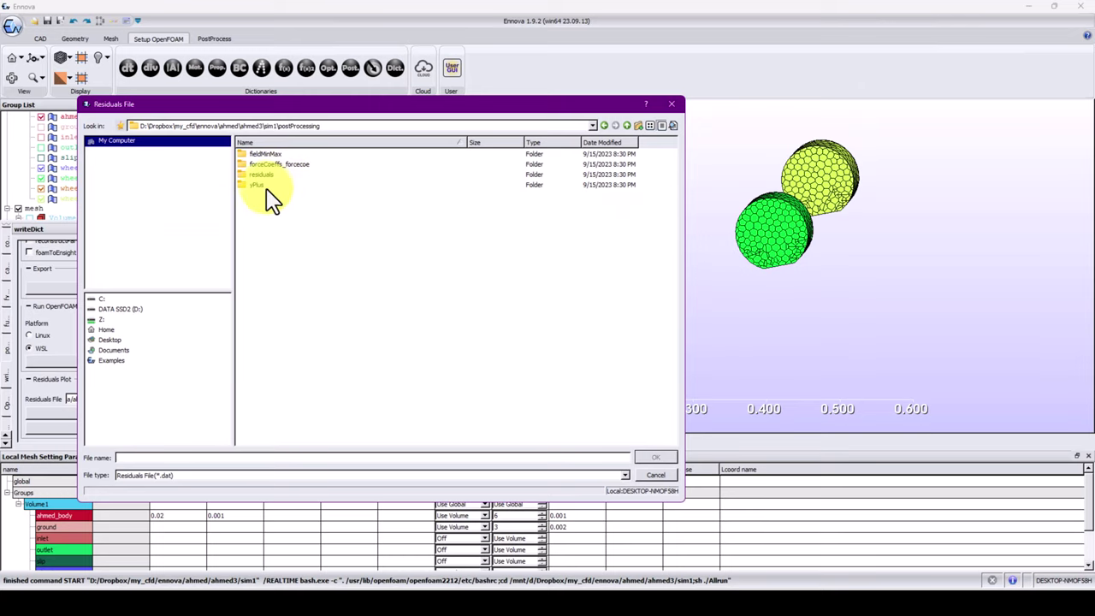
pyautogui.click(266, 177)
pyautogui.doubleClick(264, 175)
pyautogui.doubleClick(254, 156)
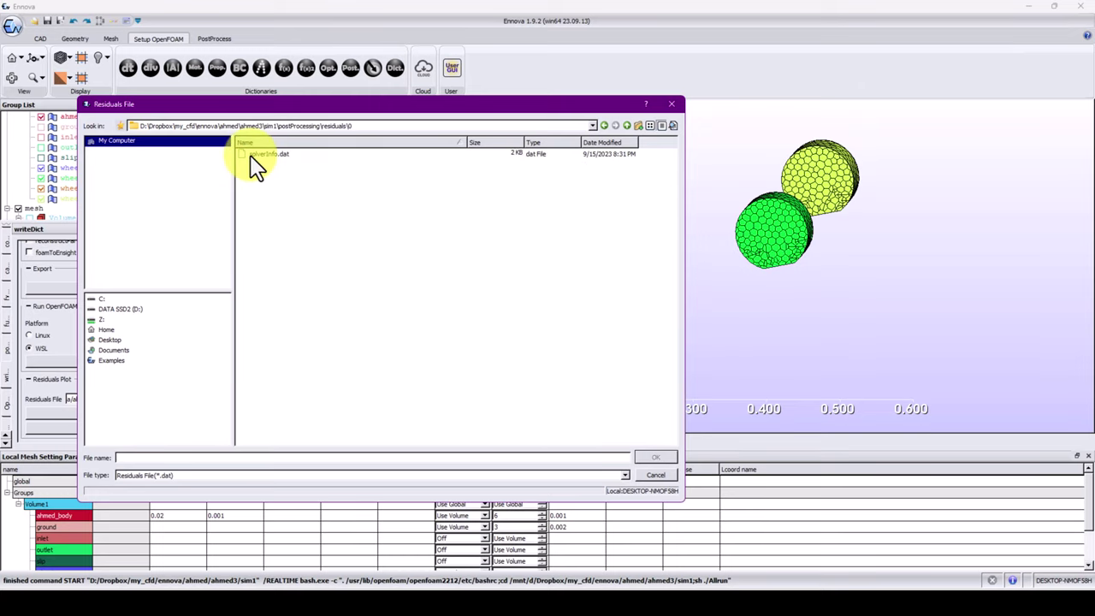
pyautogui.click(254, 155)
pyautogui.click(655, 462)
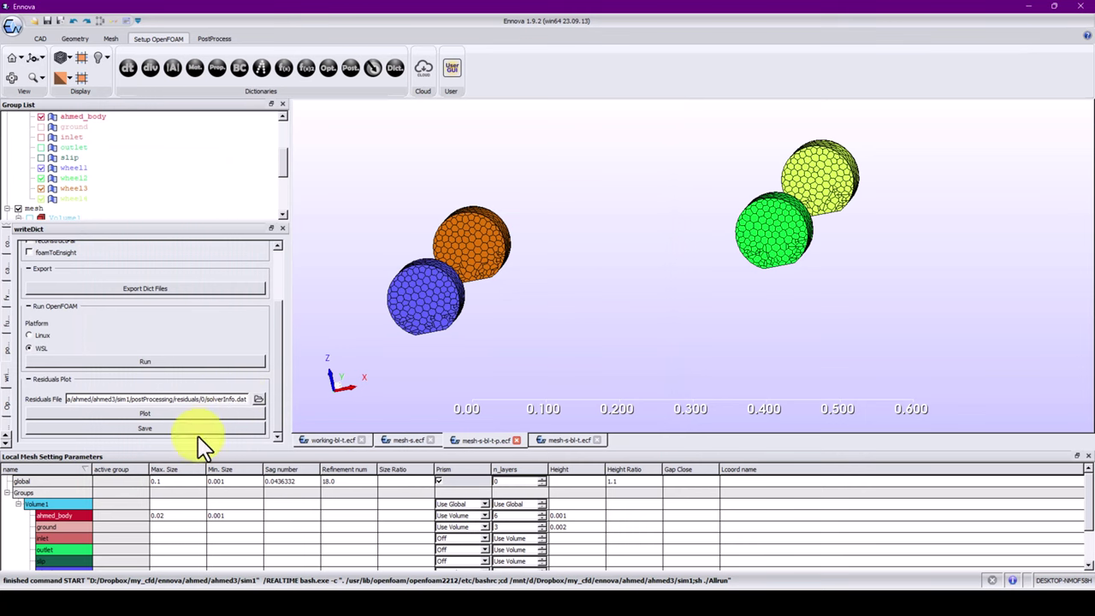
# Plot the residuals in an enlarged floating graph over the model view and refresh the plot with the latest iterations
pyautogui.click(194, 414)
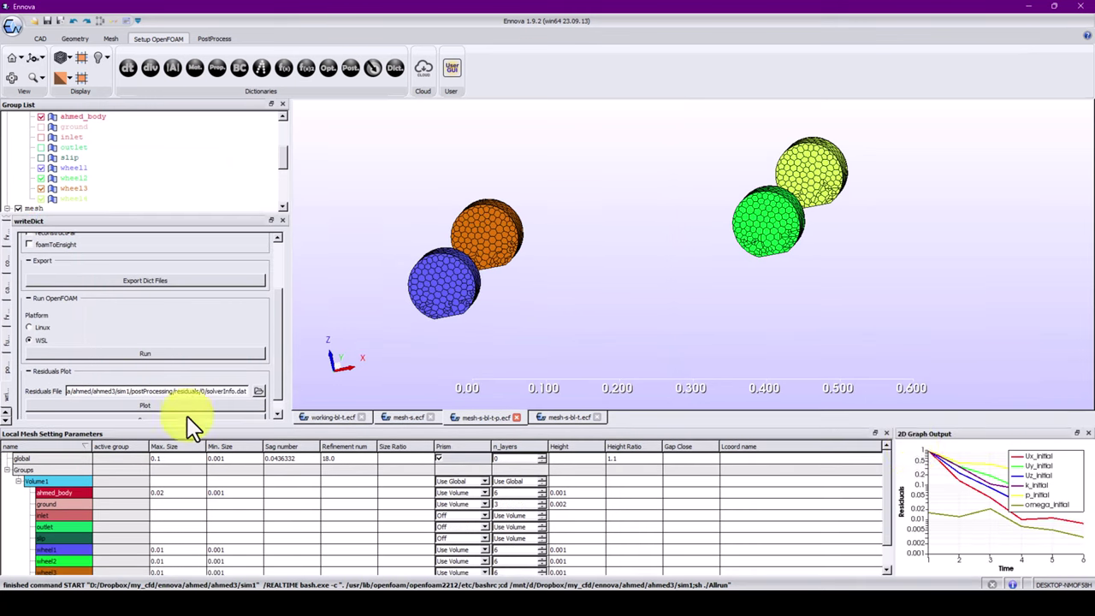
pyautogui.moveTo(963, 438); pyautogui.dragTo(357, 223)
pyautogui.moveTo(487, 384); pyautogui.dragTo(849, 514)
pyautogui.moveTo(580, 240); pyautogui.dragTo(624, 110)
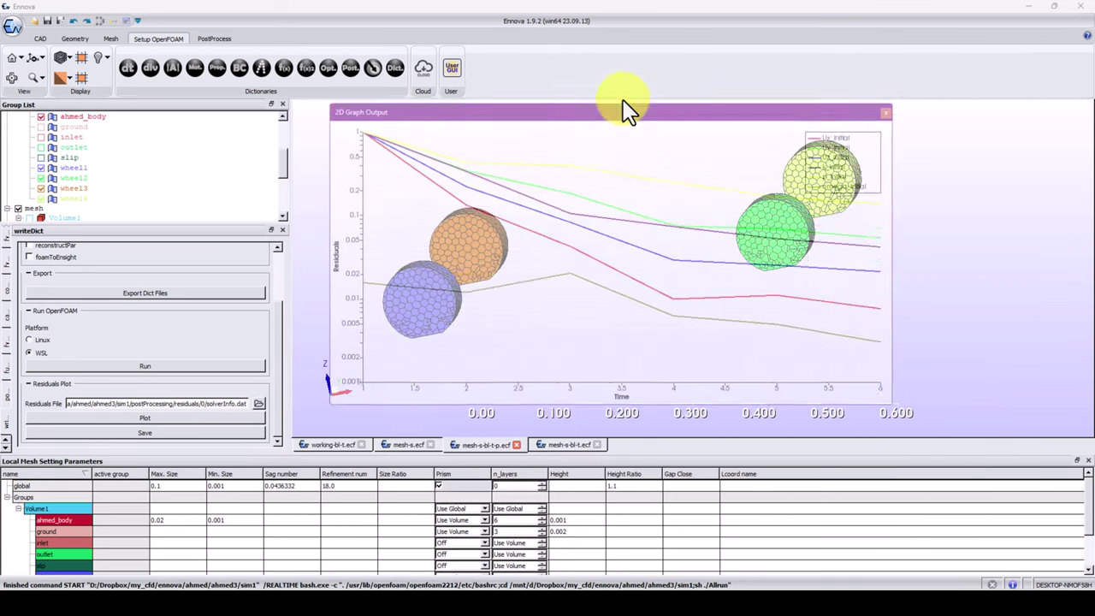
pyautogui.click(144, 419)
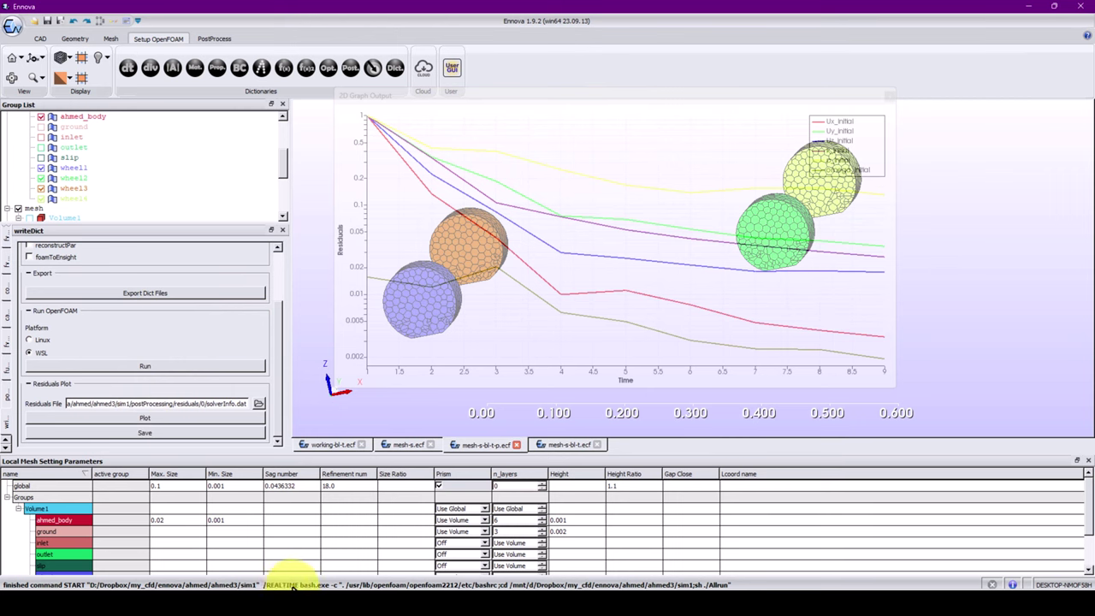
# Open log.simpleFoam from the sim1 case folder in Sublime Text and maximise the editor
pyautogui.moveTo(198, 585)
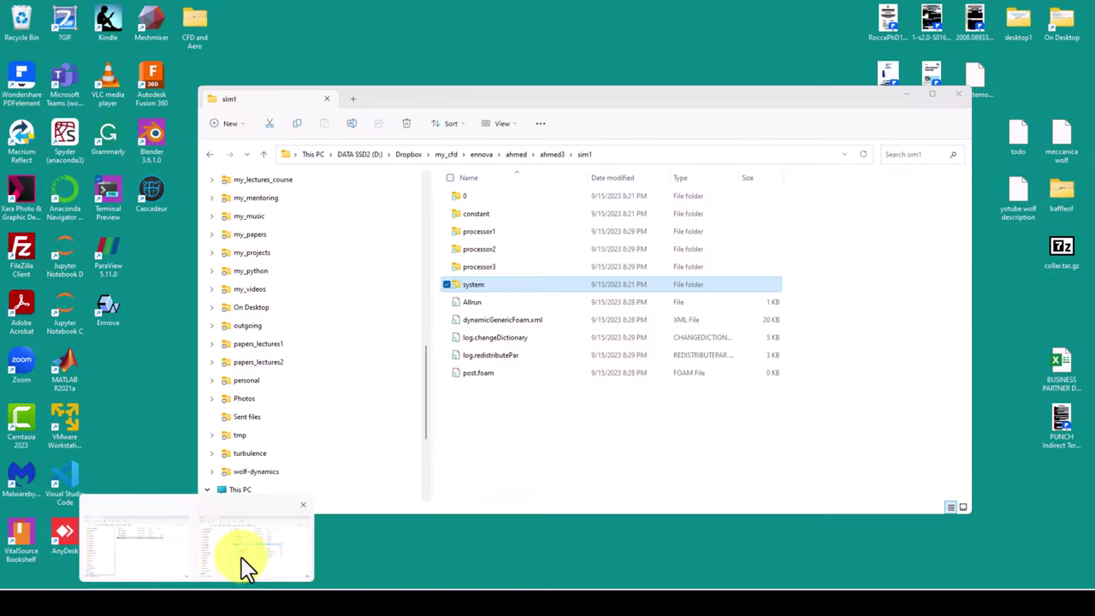
pyautogui.click(245, 567)
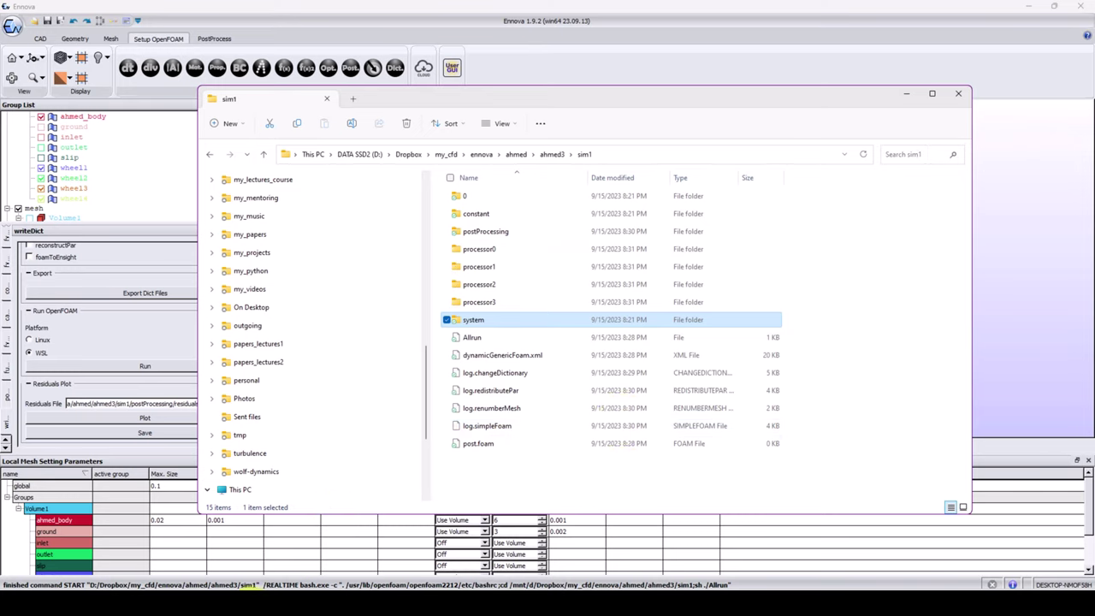
pyautogui.click(248, 588)
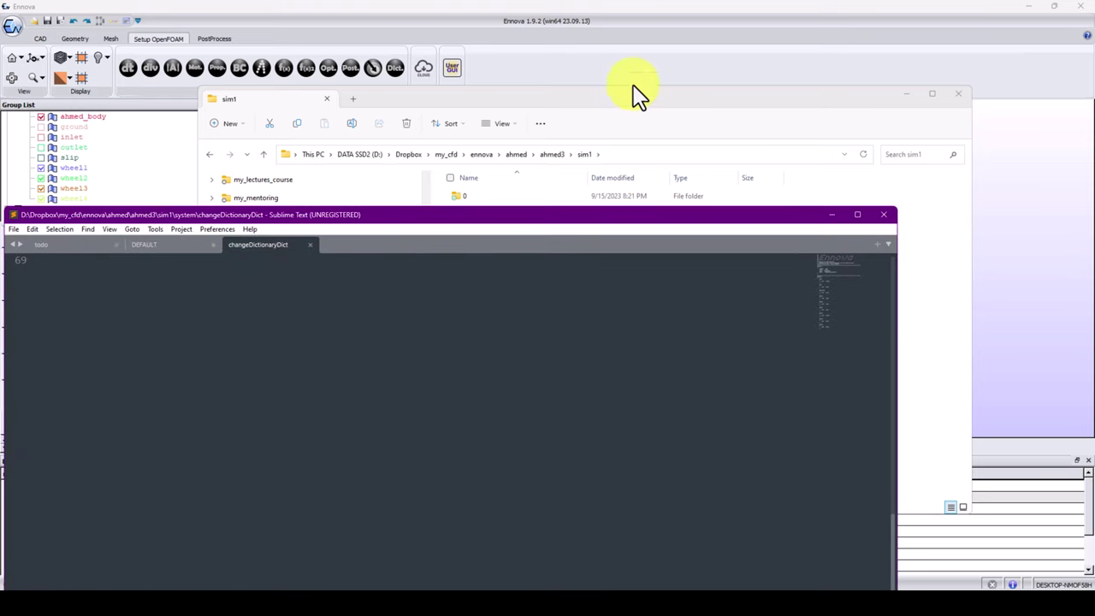
pyautogui.click(638, 94)
pyautogui.moveTo(679, 85); pyautogui.dragTo(710, 47)
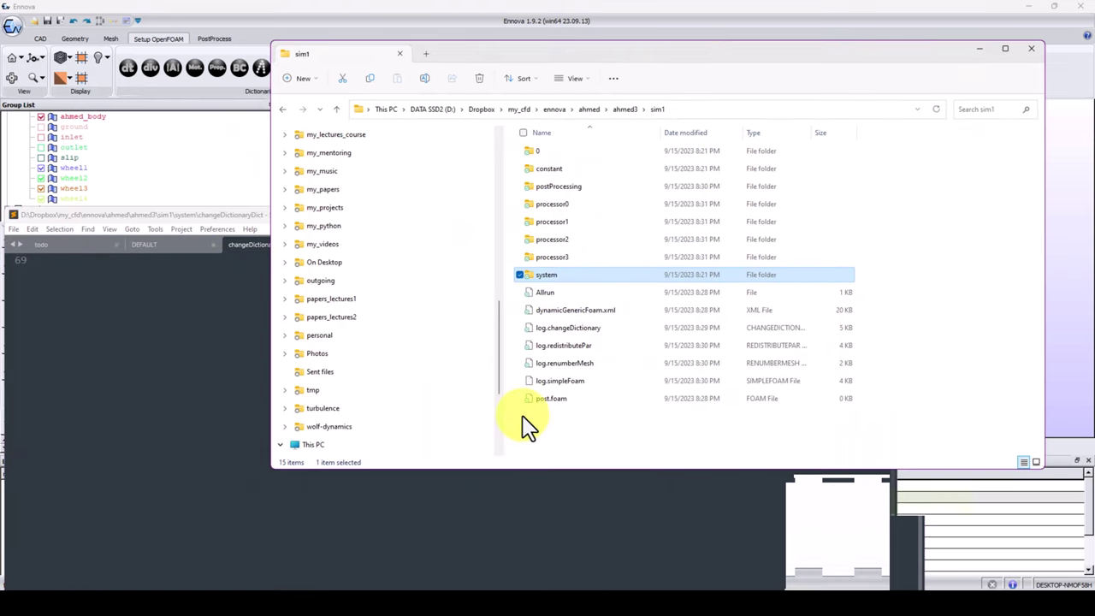
pyautogui.moveTo(558, 381); pyautogui.dragTo(519, 497)
pyautogui.click(859, 214)
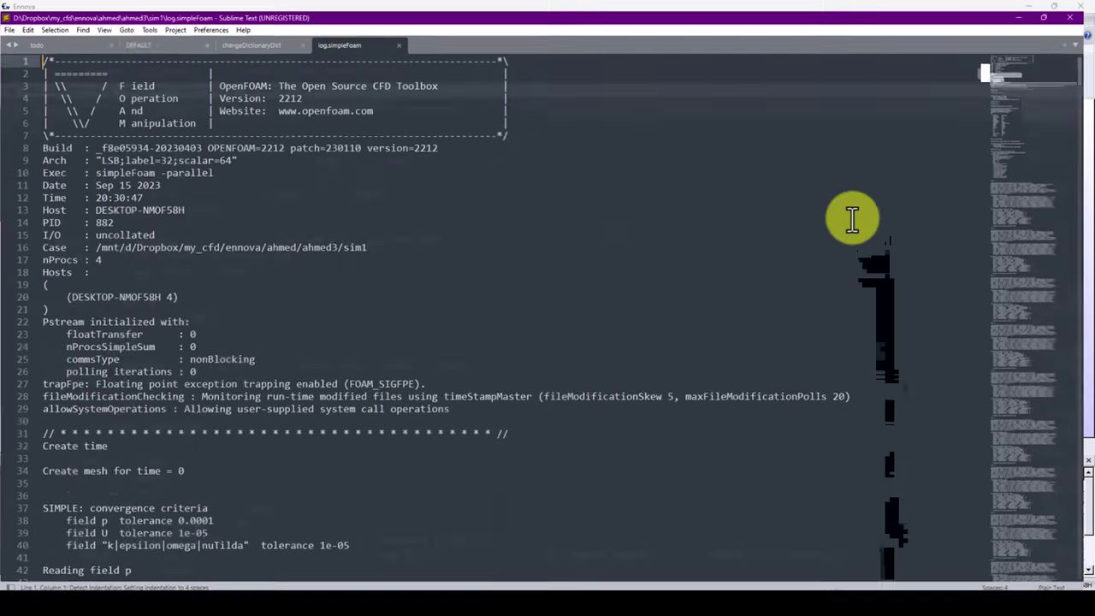
# Examine the residuals, field minima and maxima, and force coefficients of the time steps written in log.simpleFoam
pyautogui.scroll(-2, 1047, 73)
pyautogui.scroll(-15, 1045, 94)
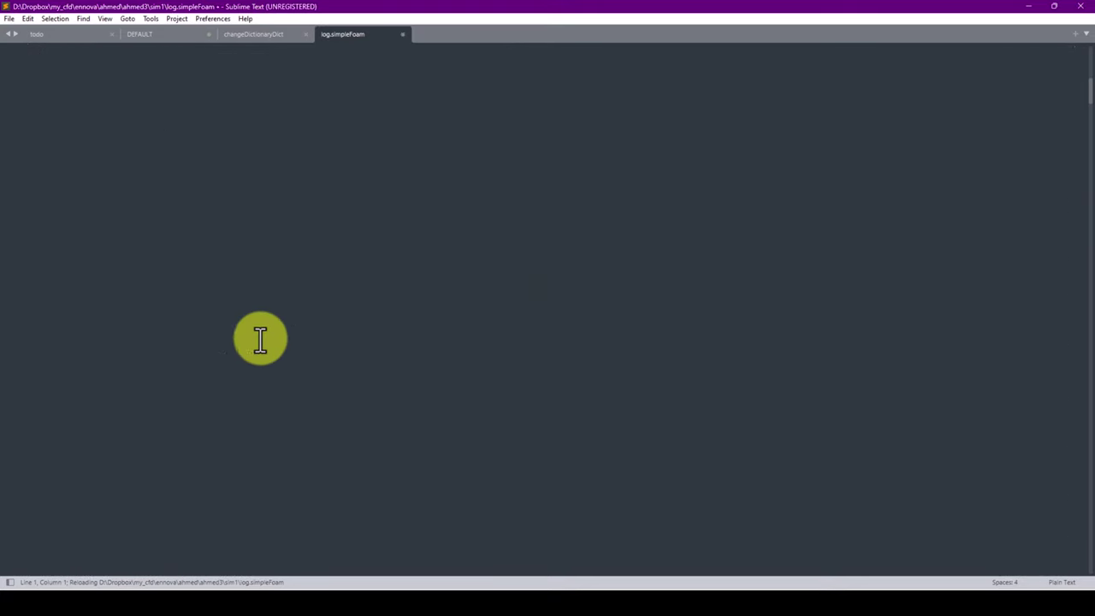
pyautogui.scroll(-15, 269, 352)
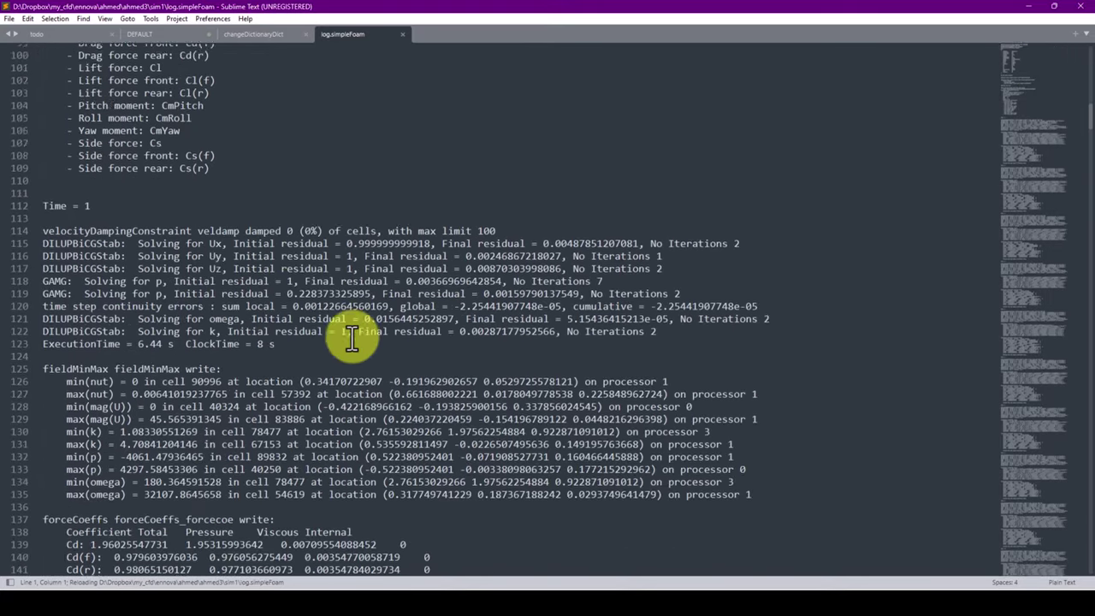
pyautogui.moveTo(1040, 134); pyautogui.dragTo(1018, 556)
pyautogui.scroll(8, 323, 446)
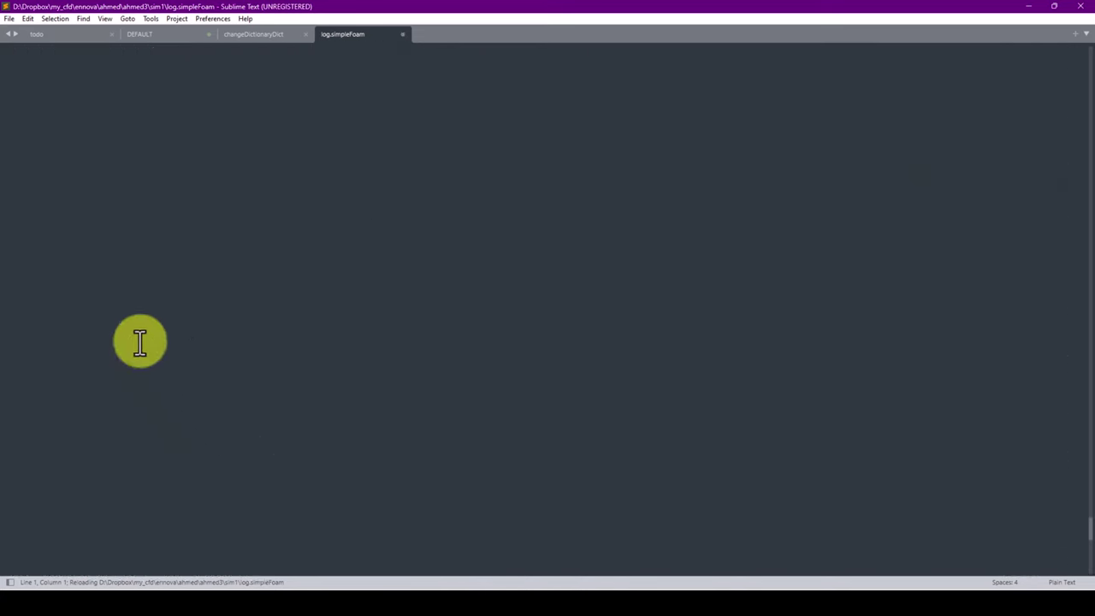
pyautogui.scroll(-4, 115, 331)
pyautogui.moveTo(1053, 78); pyautogui.dragTo(1026, 465)
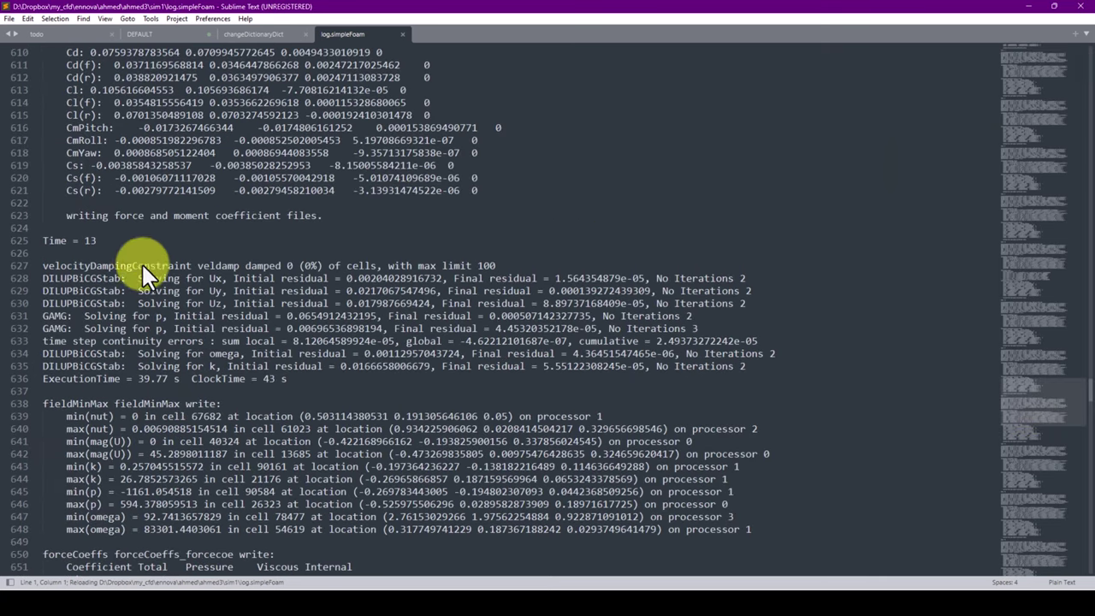
pyautogui.scroll(-13, 119, 212)
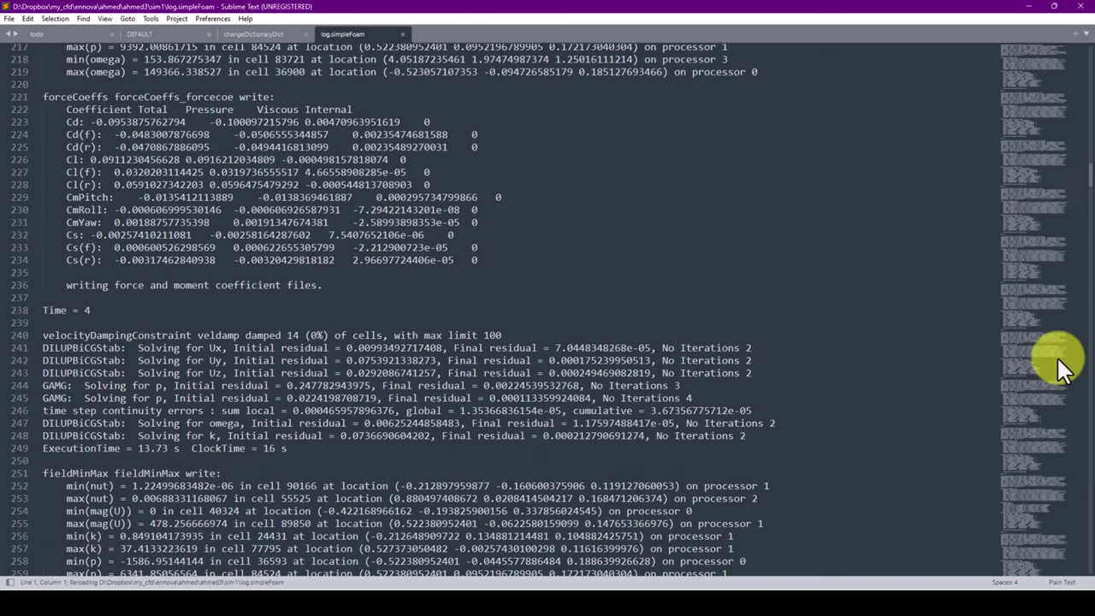
# Return to Ennova, refresh the residuals plot with the latest iterations, and check the run console
pyautogui.click(1028, 6)
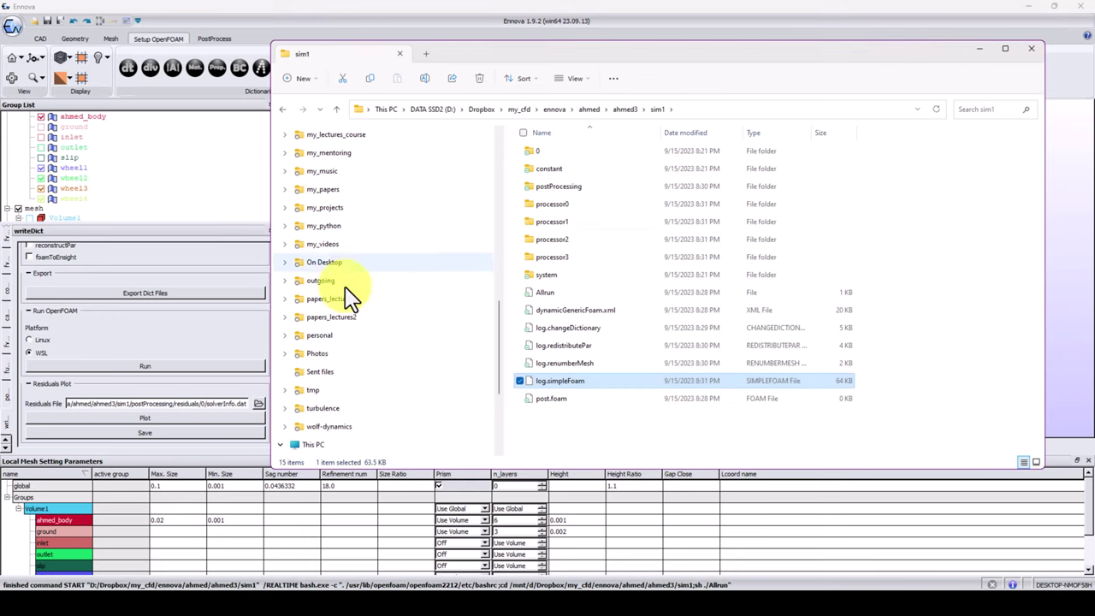
pyautogui.click(980, 48)
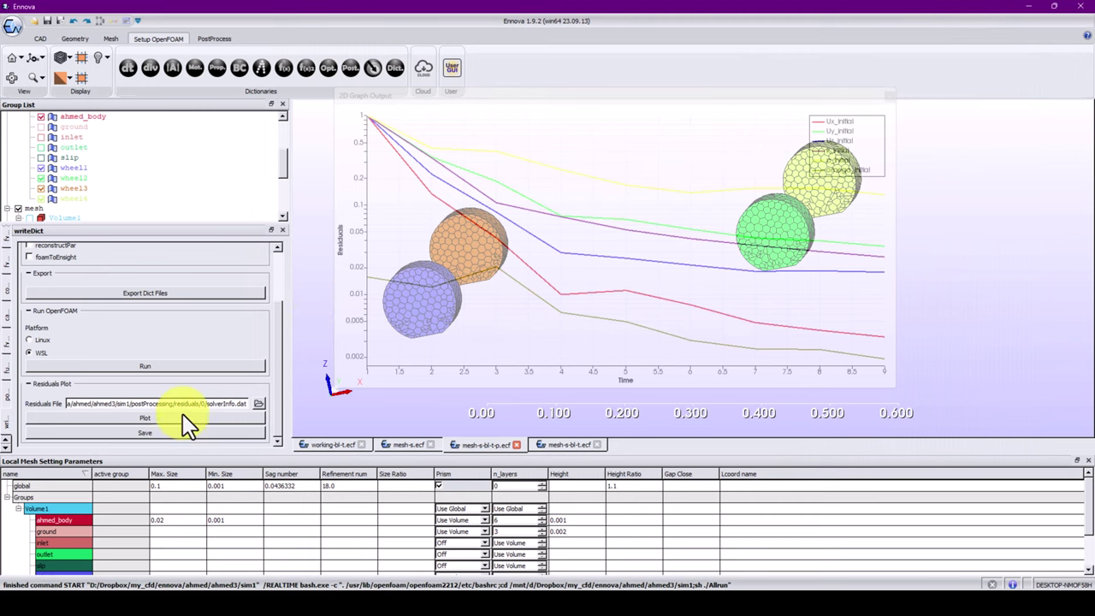
pyautogui.click(186, 419)
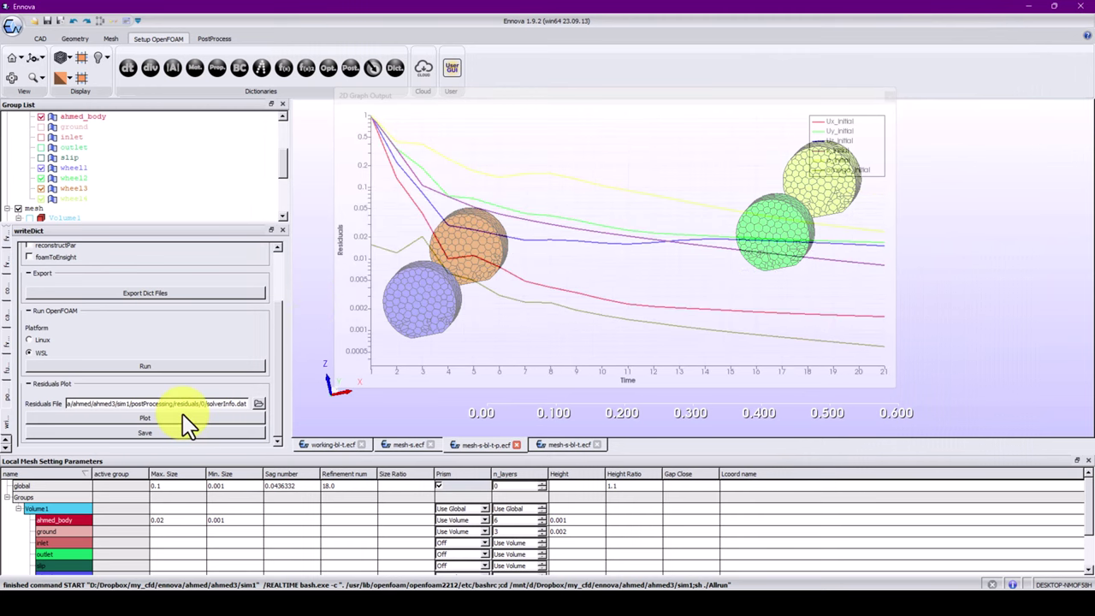
pyautogui.click(597, 597)
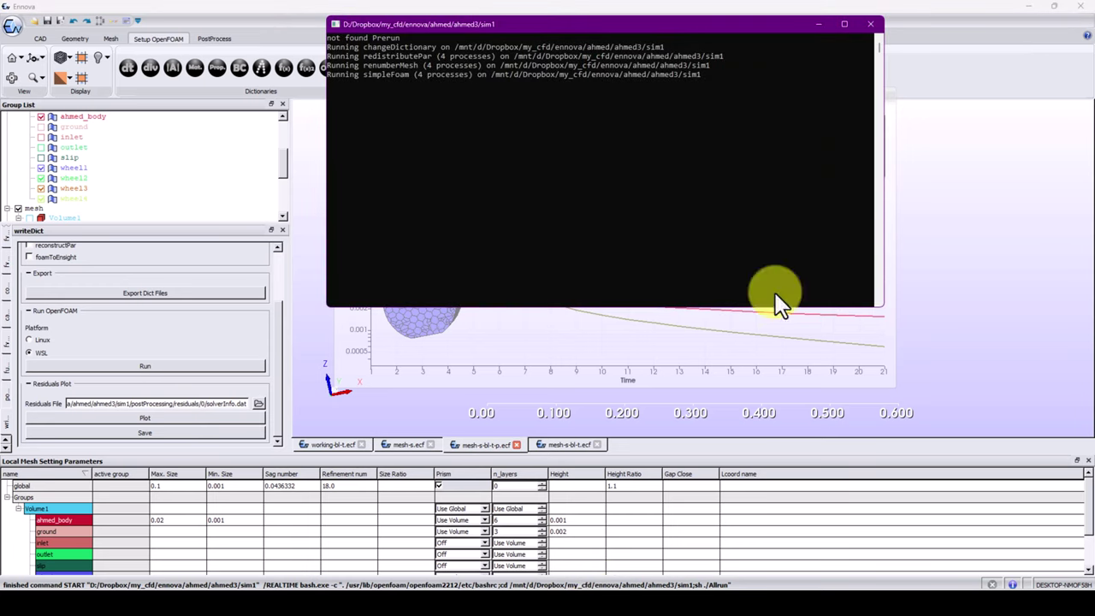
pyautogui.moveTo(550, 33); pyautogui.dragTo(582, 170)
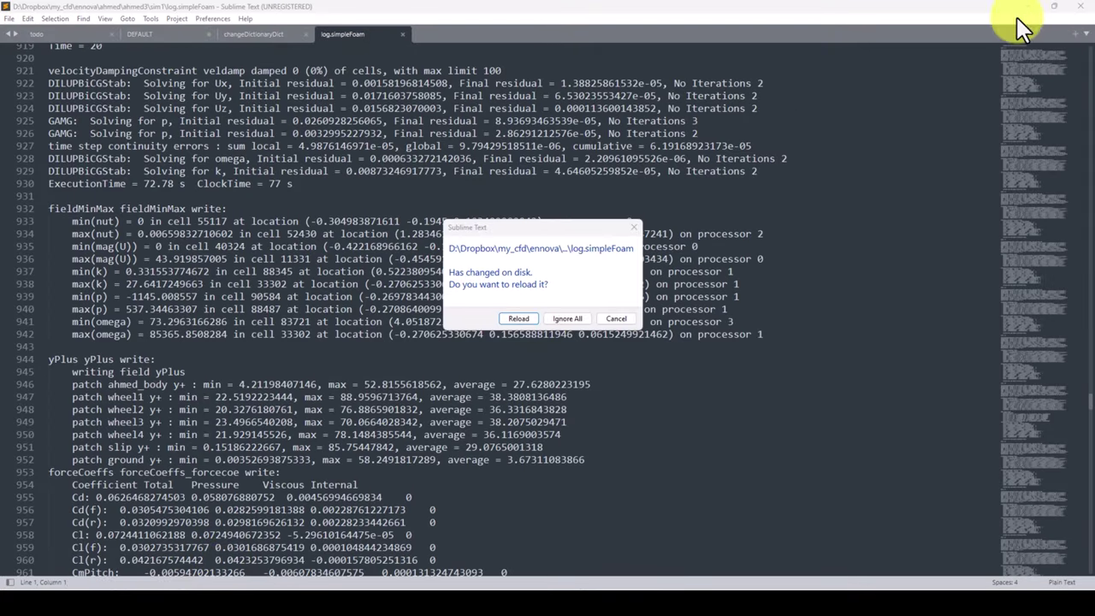
# Close log.simpleFoam without reloading it and open controlDict from the sim1/system folder
pyautogui.click(628, 323)
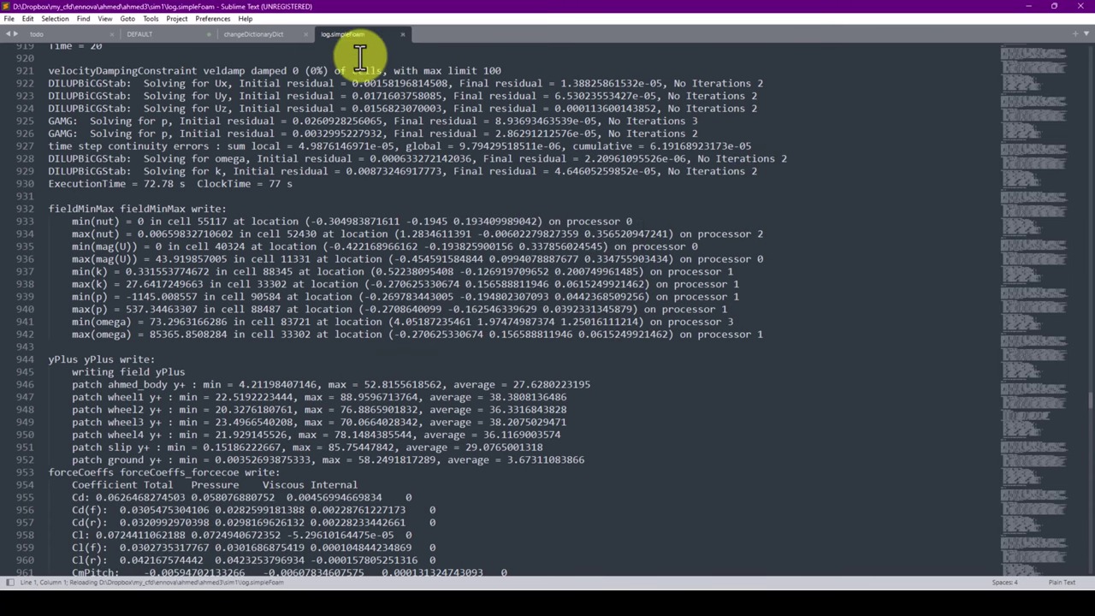
pyautogui.click(402, 34)
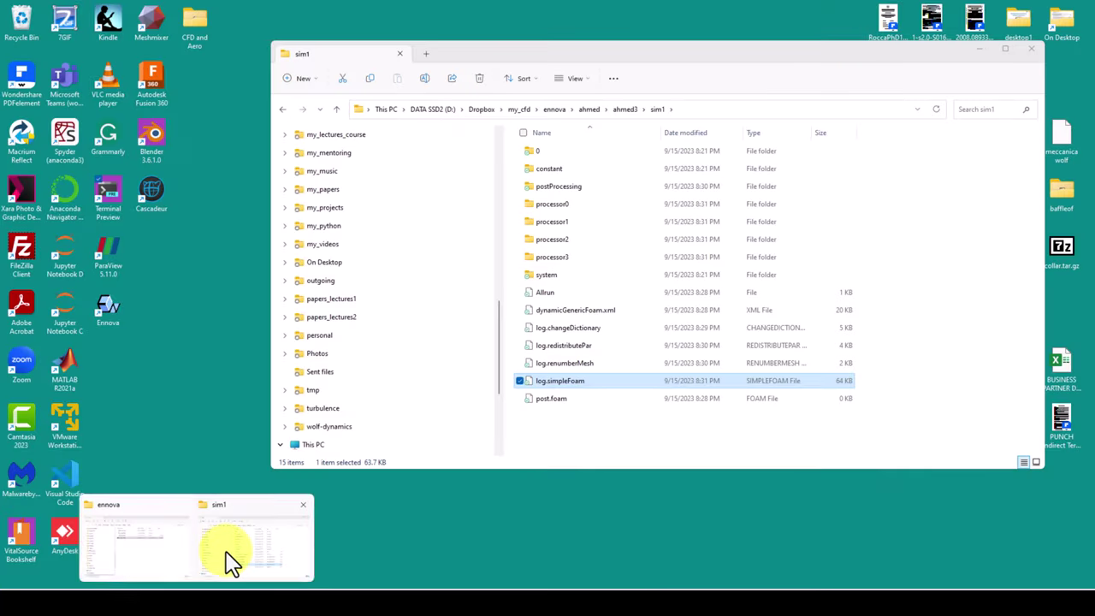
pyautogui.press('super+e')
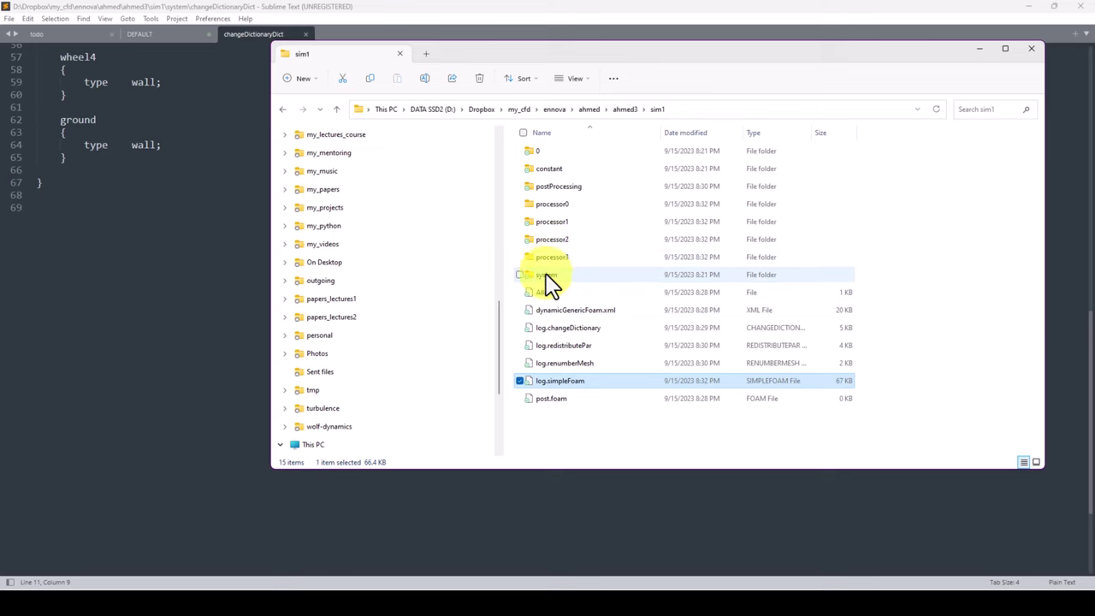
pyautogui.click(544, 274)
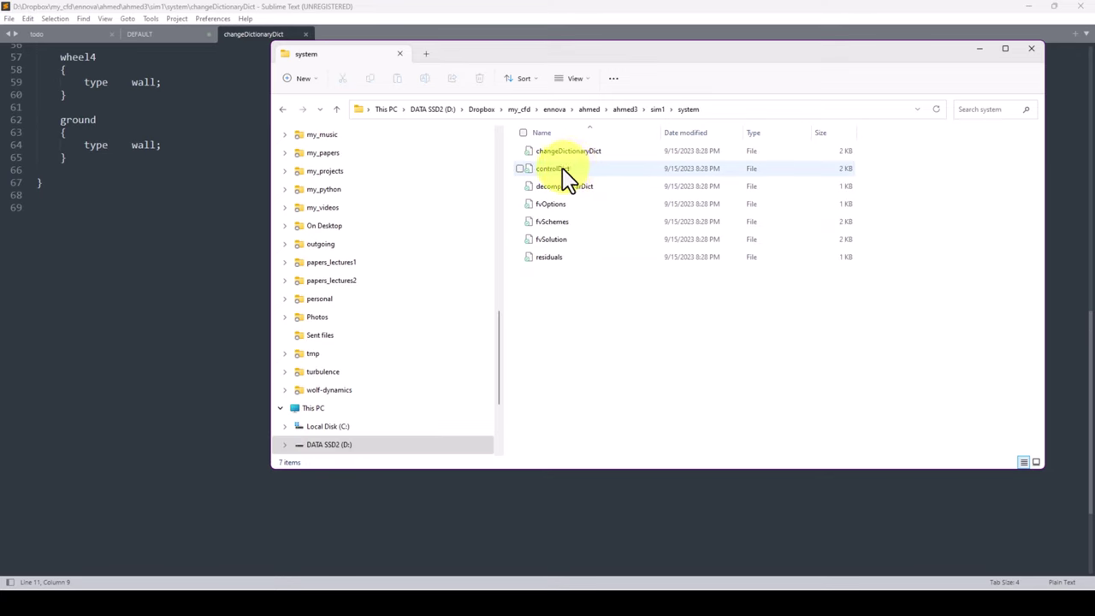
pyautogui.doubleClick(556, 169)
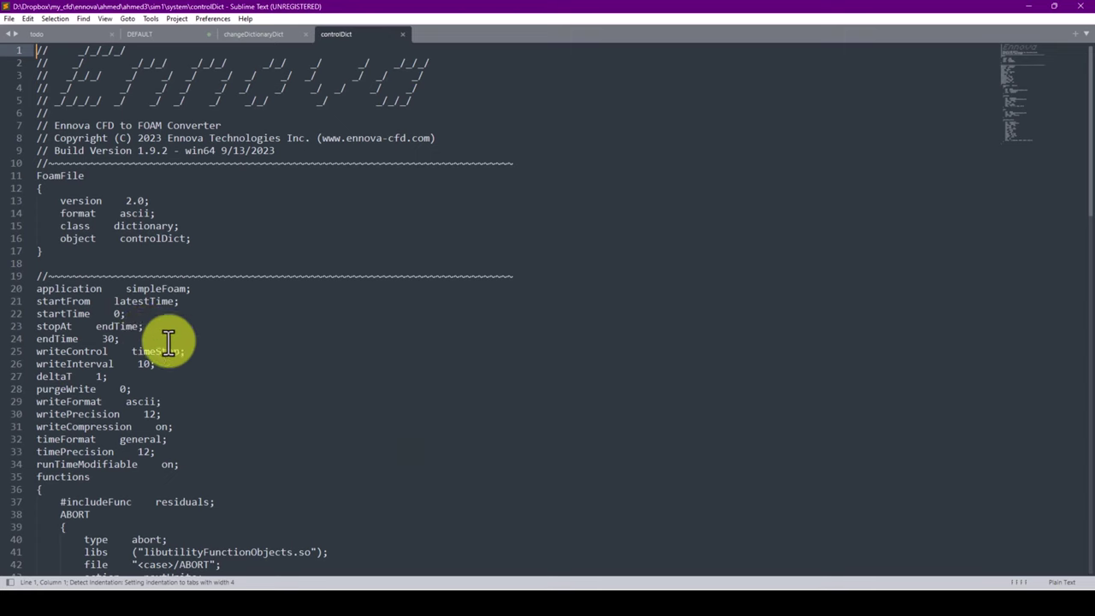
# Check the stopAt and endTime entries in controlDict, and close controlDict and changeDictionaryDict
pyautogui.click(126, 326)
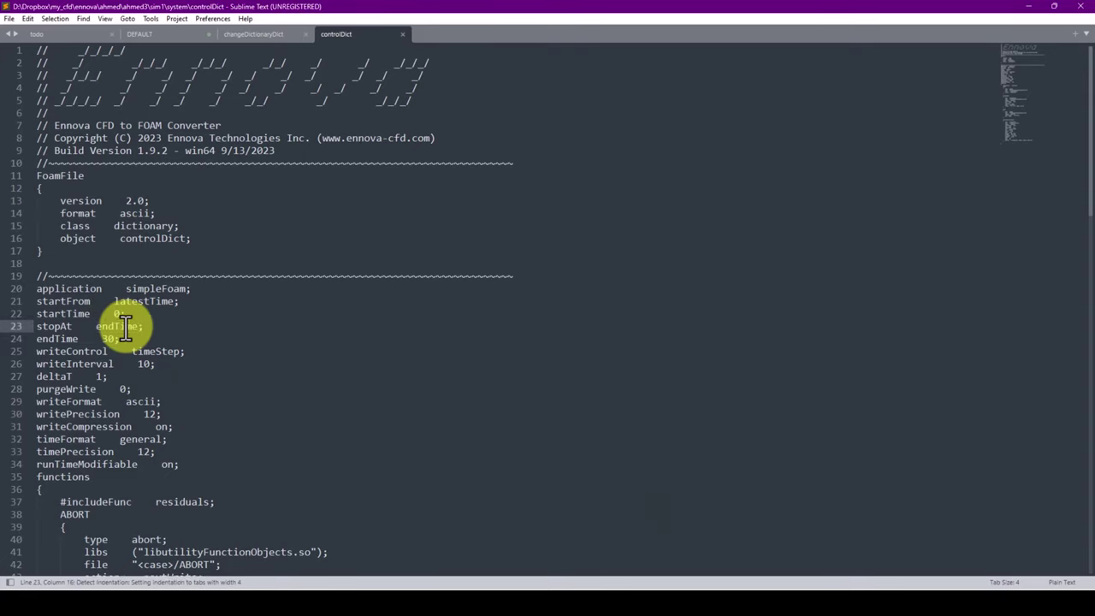
pyautogui.doubleClick(125, 327)
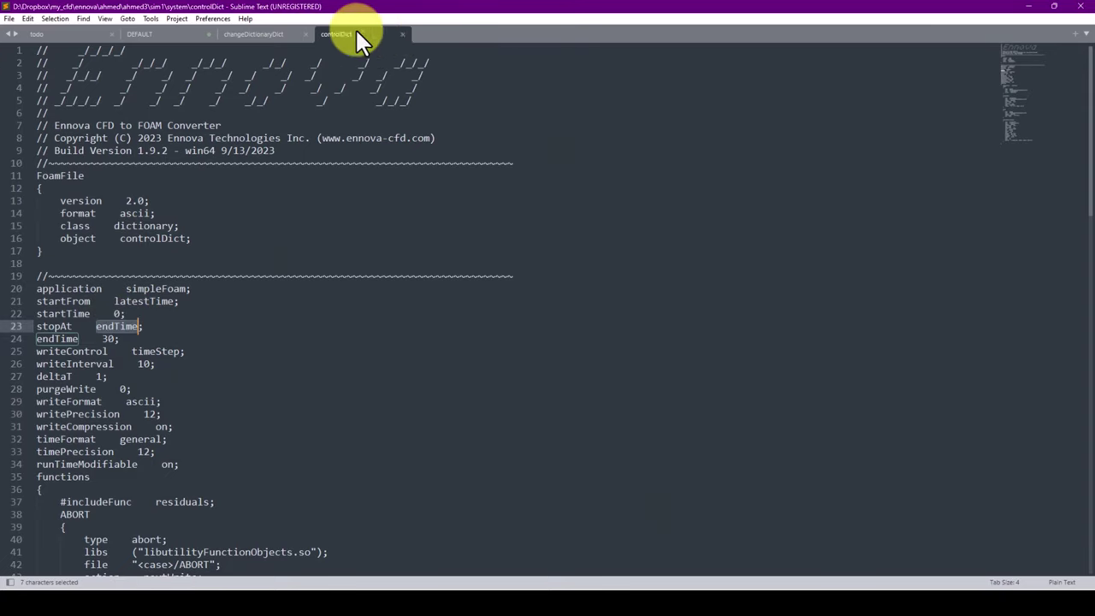
pyautogui.click(400, 35)
pyautogui.click(301, 34)
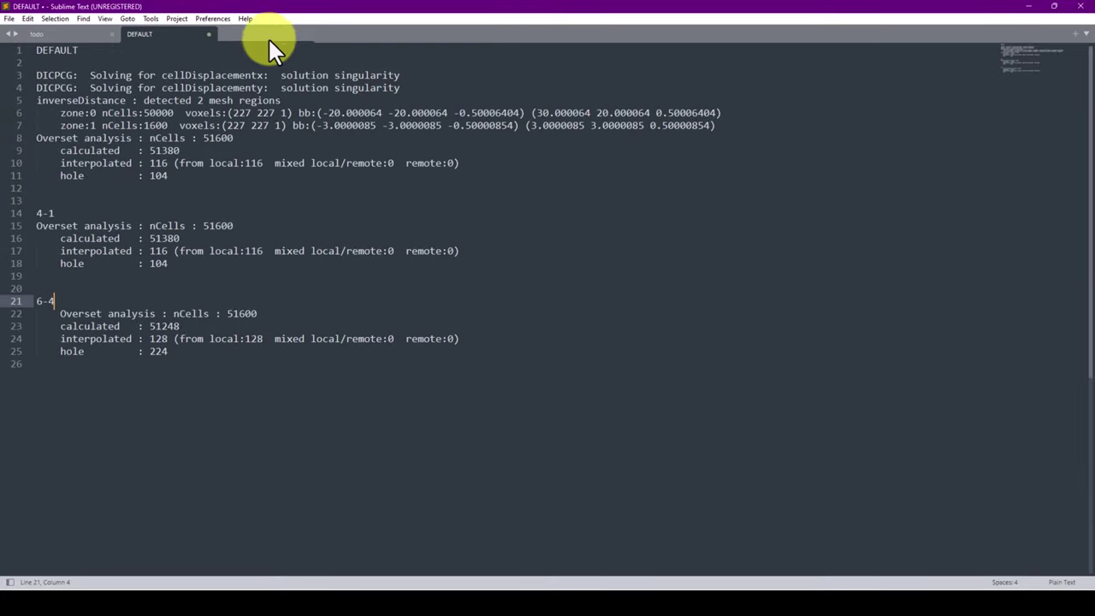
# Minimise the text editor and file browser, and update the residuals plot with the newest solver data
pyautogui.click(1027, 7)
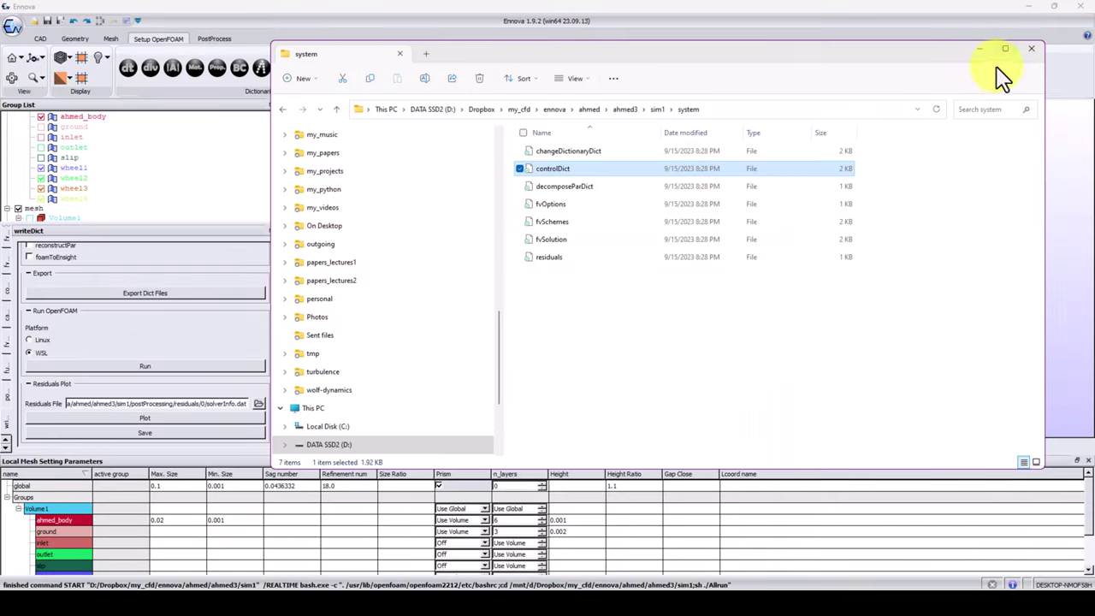
pyautogui.click(980, 50)
pyautogui.click(143, 422)
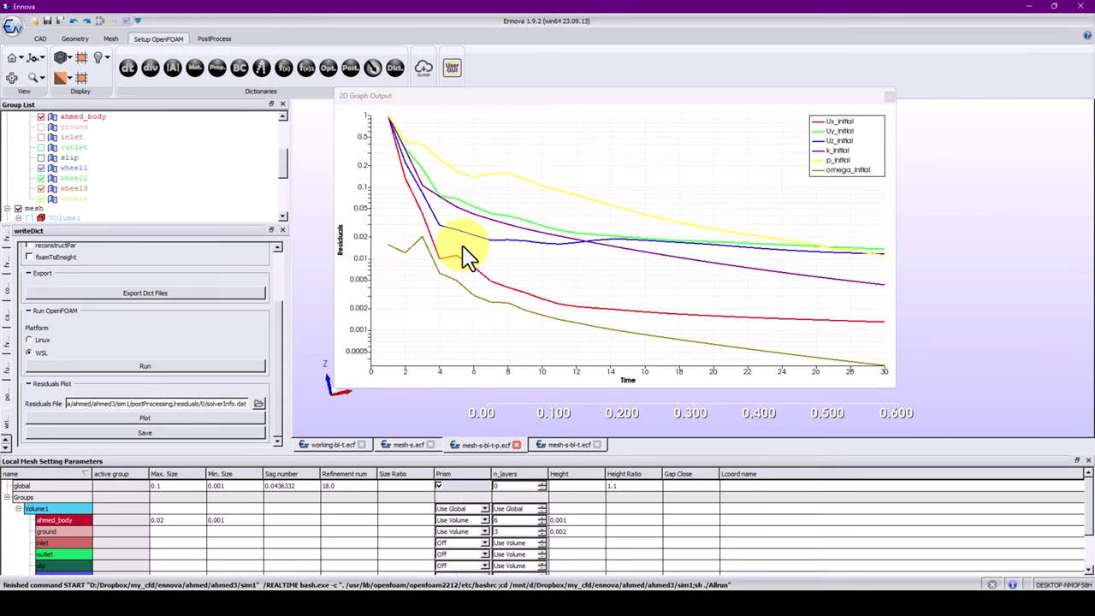
# Launch ParaView 5.11.0 from the desktop and go back to the sim1 case folder in the file browser
pyautogui.click(1028, 6)
pyautogui.click(115, 270)
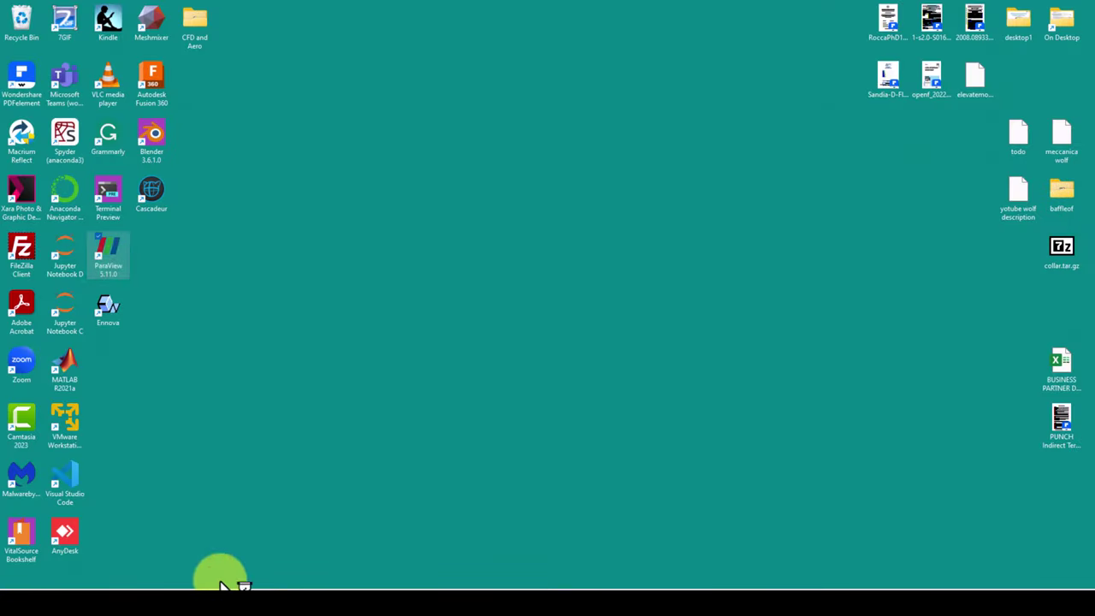
pyautogui.moveTo(197, 587)
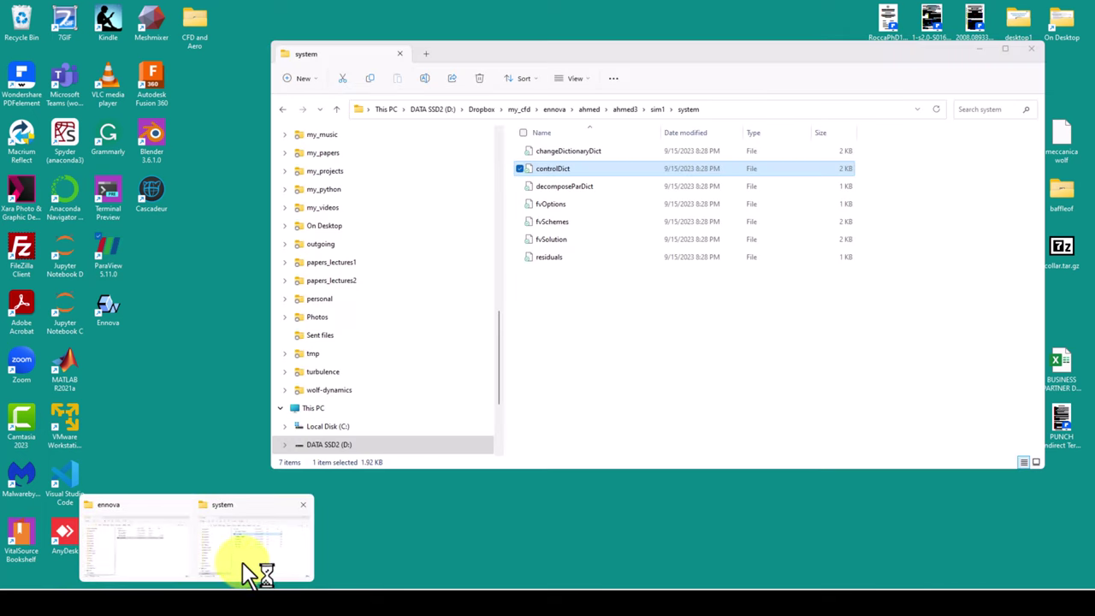
pyautogui.click(251, 577)
pyautogui.click(663, 110)
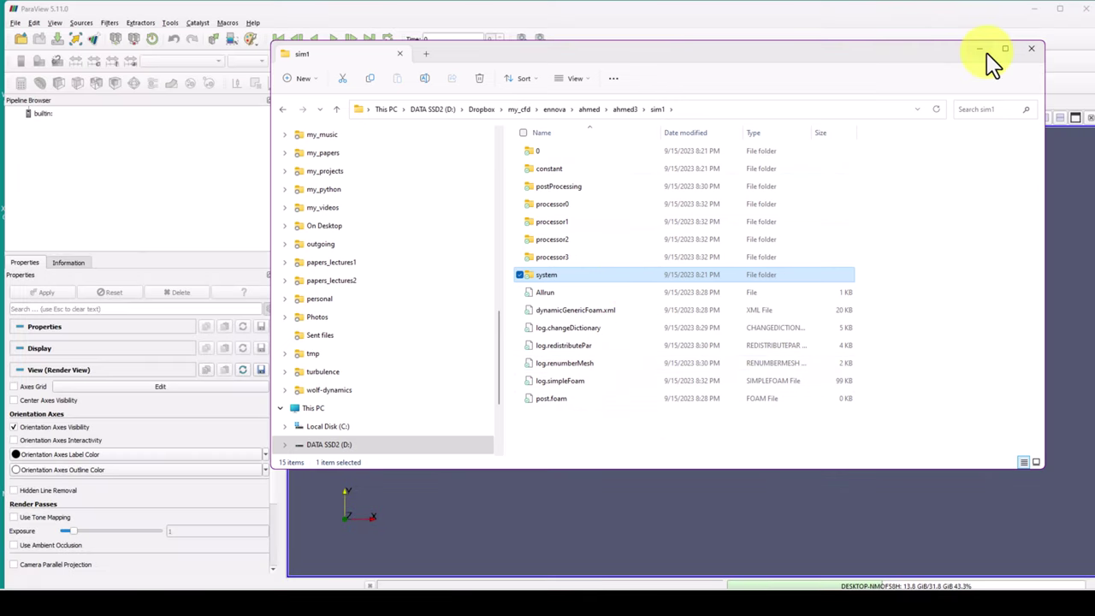
pyautogui.click(980, 49)
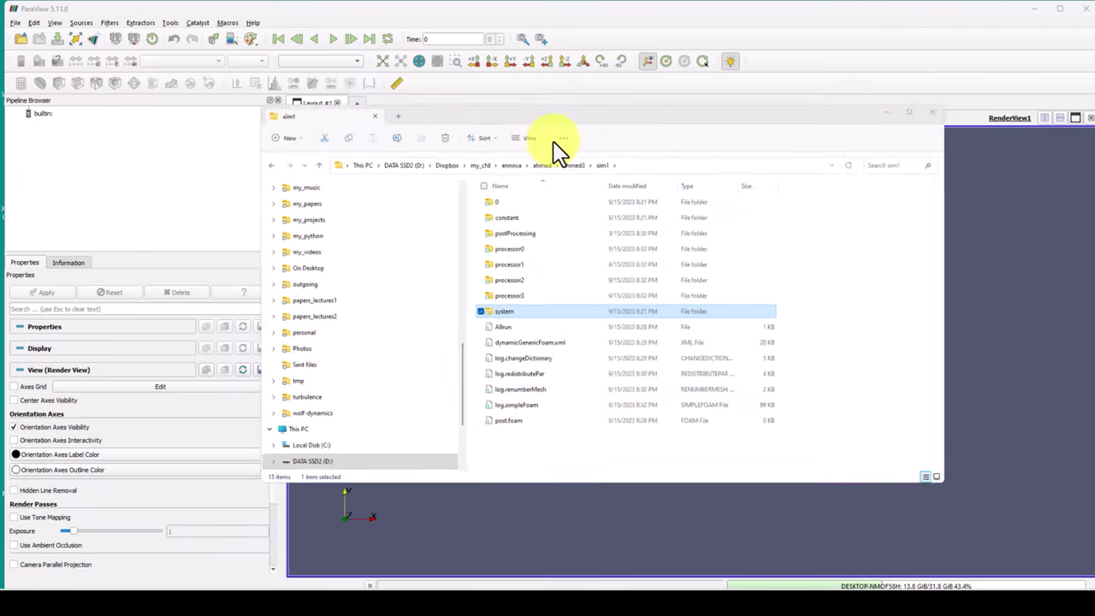
# Point ParaView's open-file dialog to D:\Dropbox\my_cfd\ennova\ahmed\ahmed3\sim1, using the folder path copied from the file browser
pyautogui.click(20, 38)
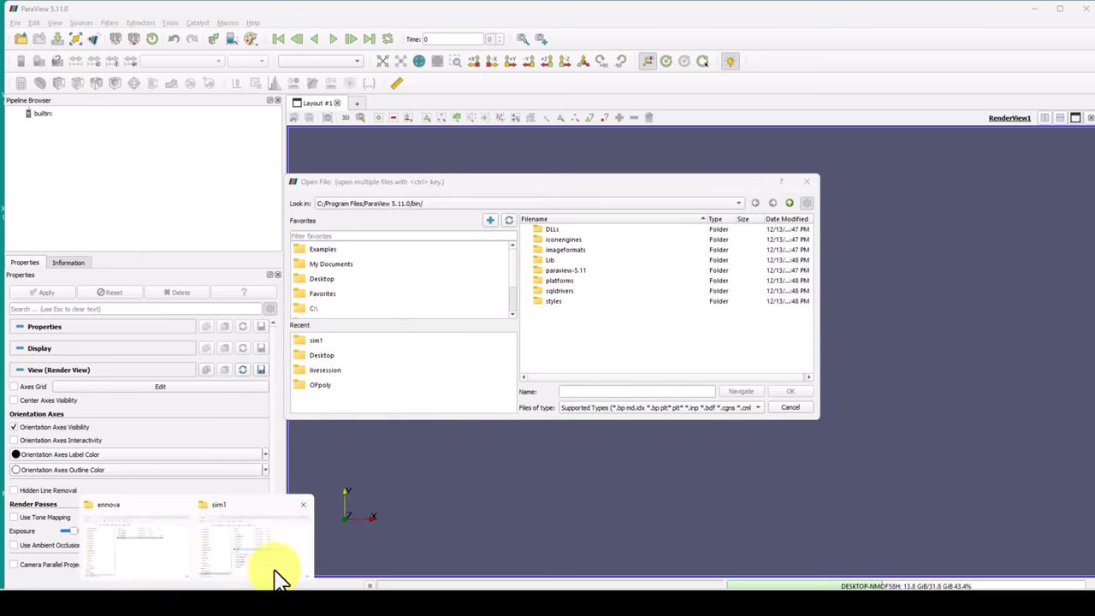
pyautogui.click(276, 572)
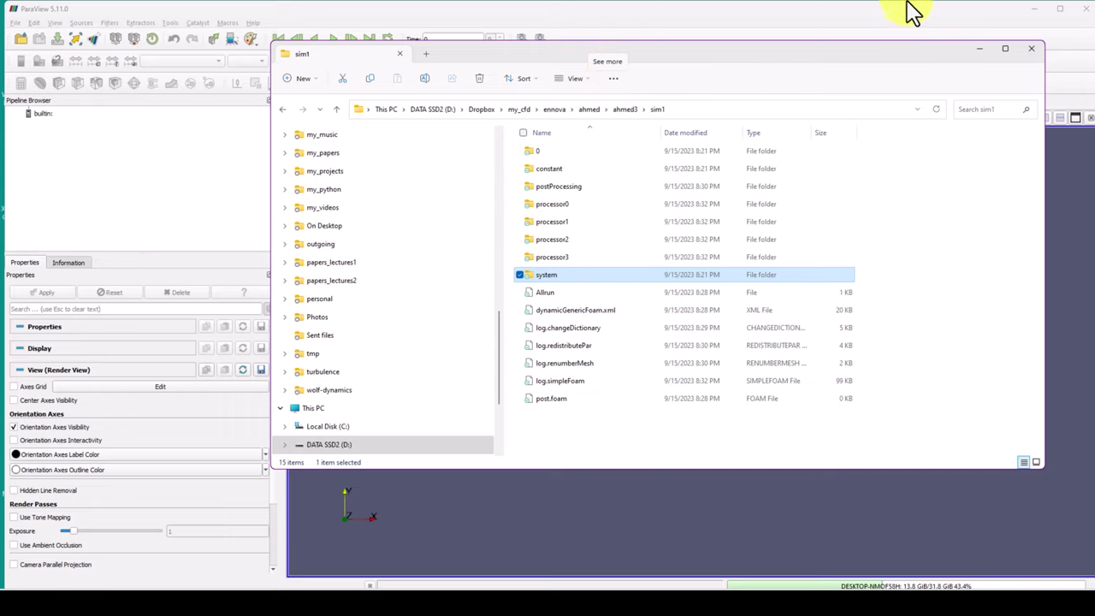
pyautogui.click(979, 48)
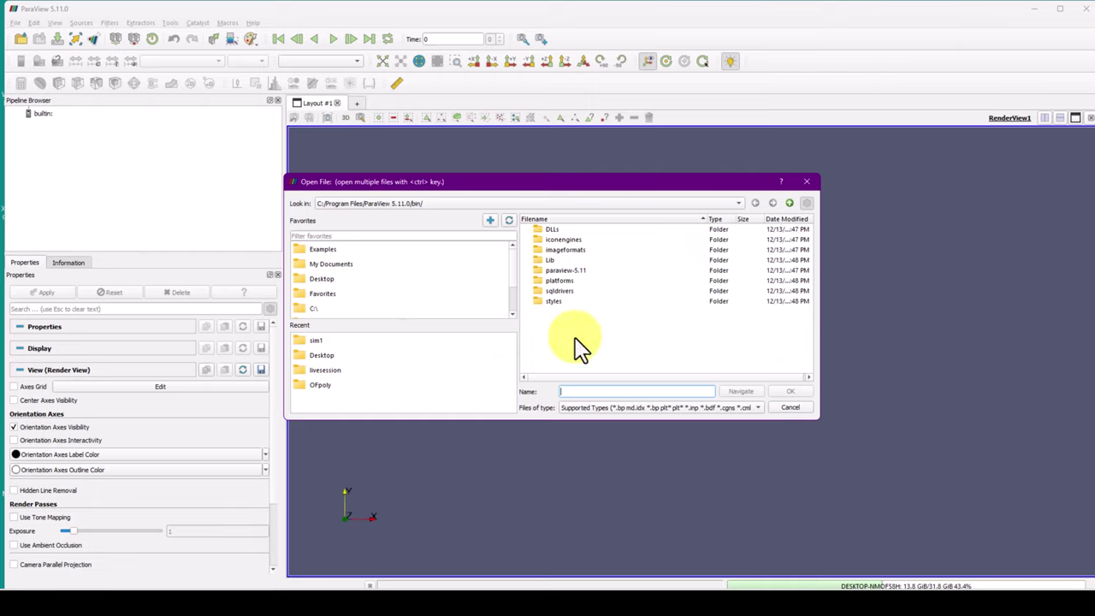
pyautogui.write('103')
pyautogui.click(197, 599)
pyautogui.click(236, 577)
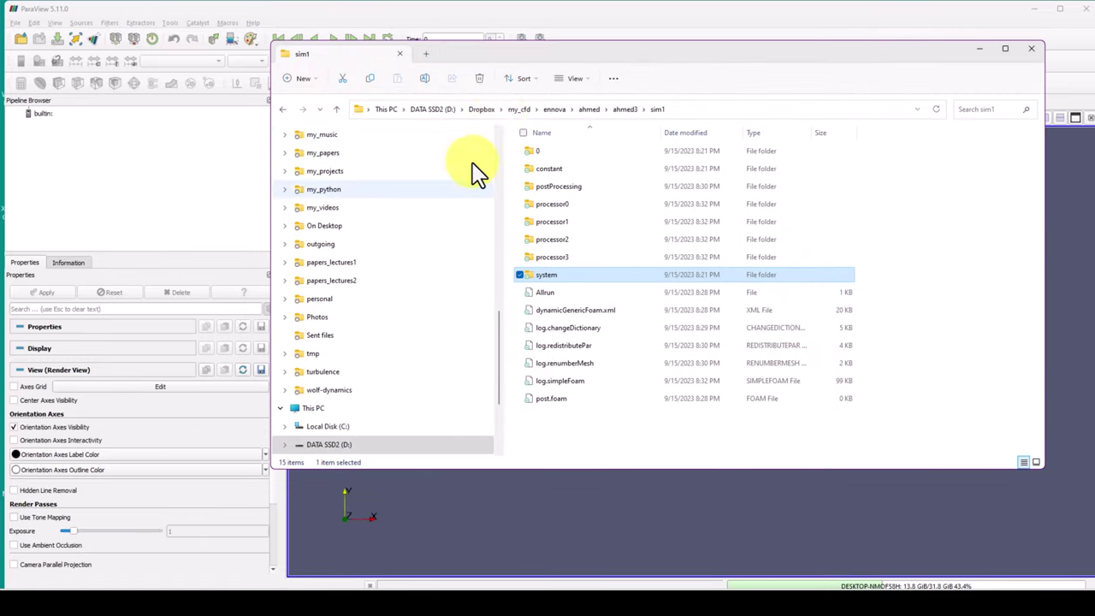
pyautogui.click(714, 109)
pyautogui.hotkey('ctrl', 'c')
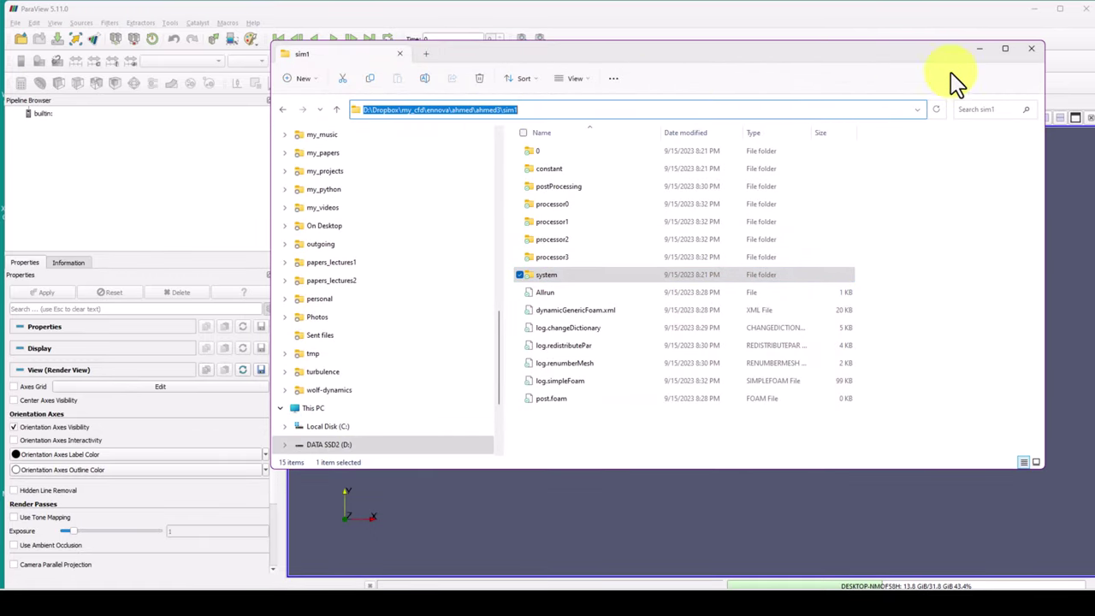
pyautogui.click(980, 48)
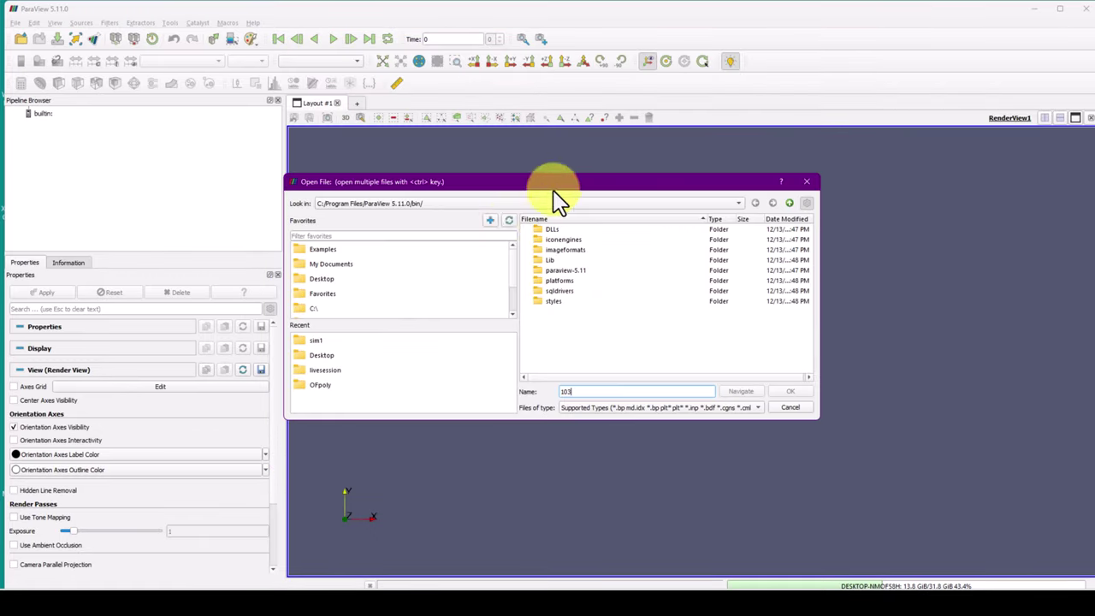
pyautogui.doubleClick(607, 391)
pyautogui.hotkey('ctrl', 'v')
pyautogui.press('Return')
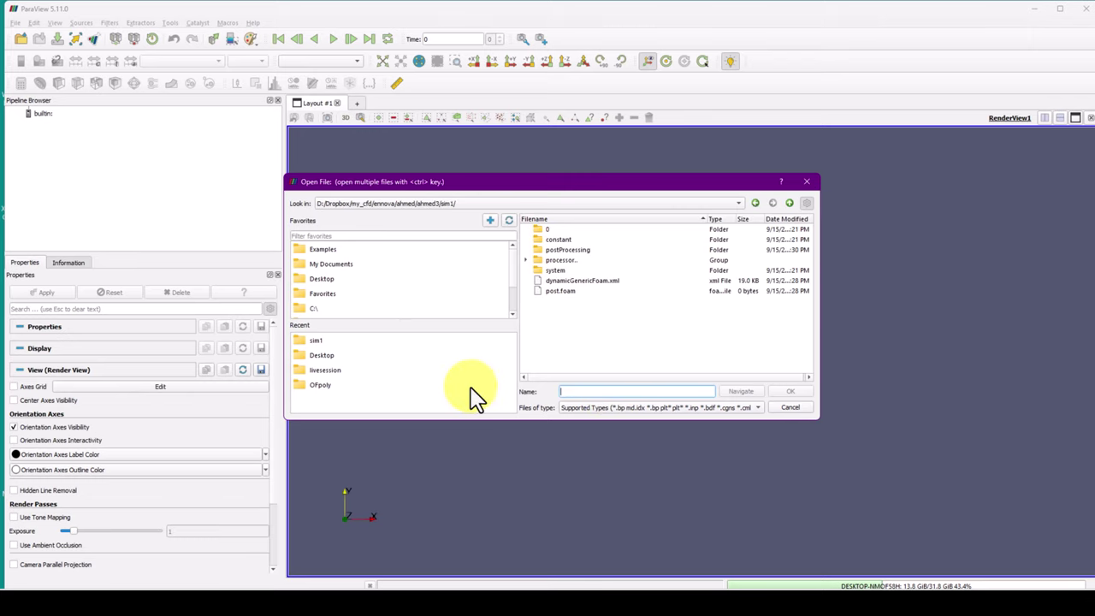
# Open post.foam from sim1, set its case type to Decomposed Case, and apply the reader settings
pyautogui.click(582, 291)
pyautogui.click(788, 392)
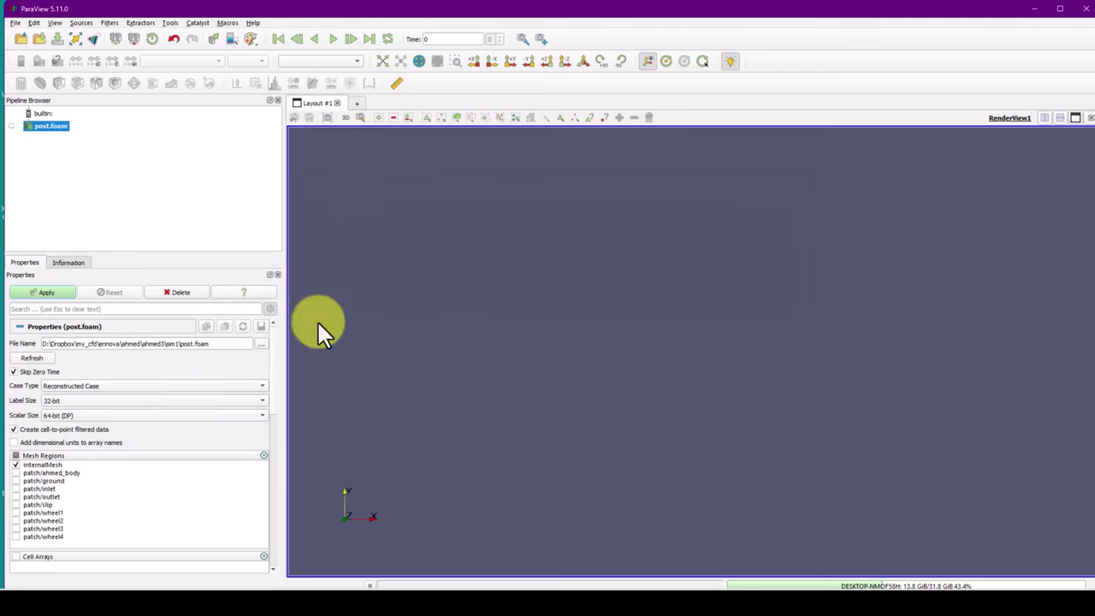
pyautogui.click(218, 389)
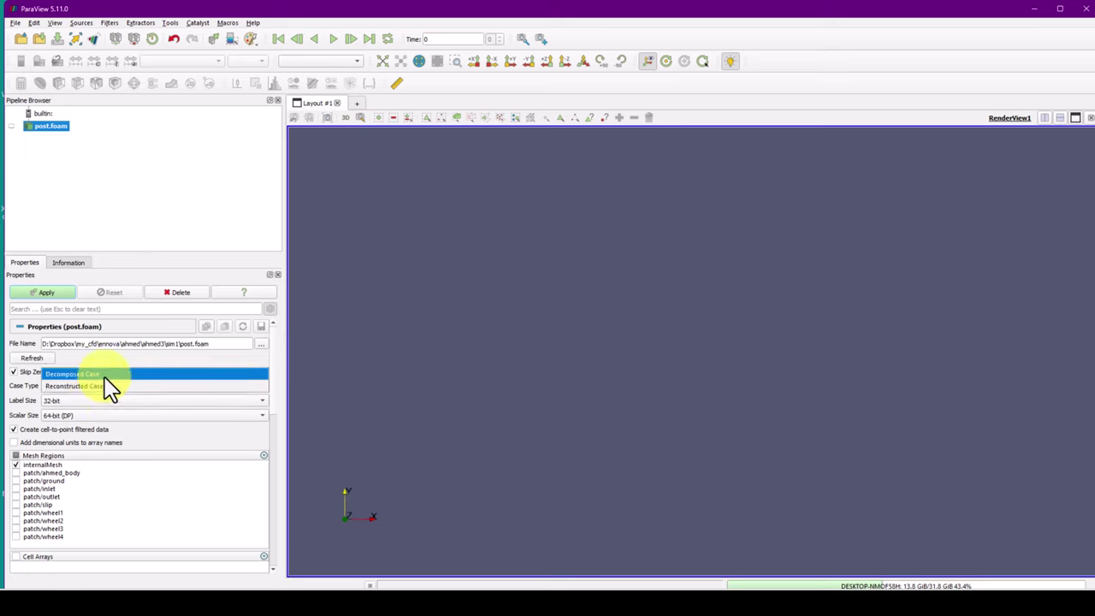
pyautogui.click(107, 377)
pyautogui.click(52, 294)
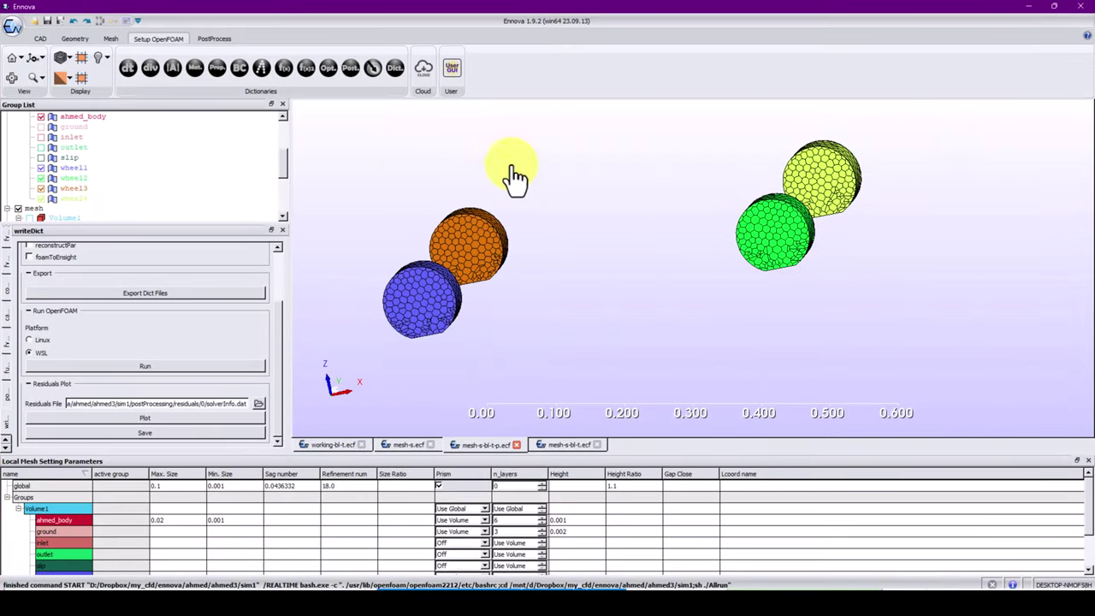
# Switch to post-processing in Ennova, open post.foam from the sim1 case folder, and list its default result parts
pyautogui.click(216, 40)
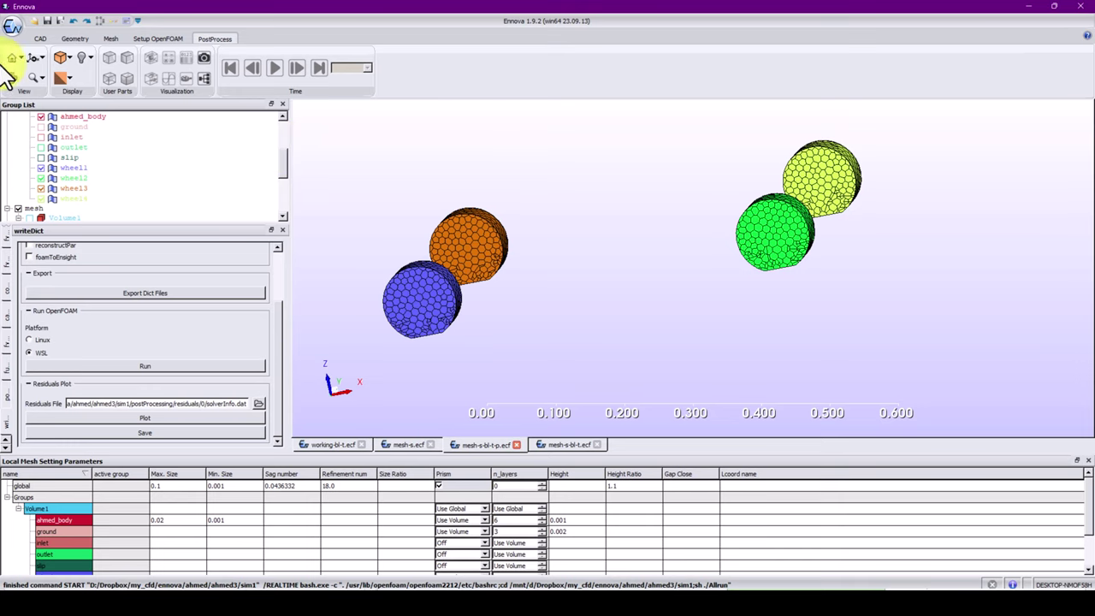
pyautogui.click(32, 31)
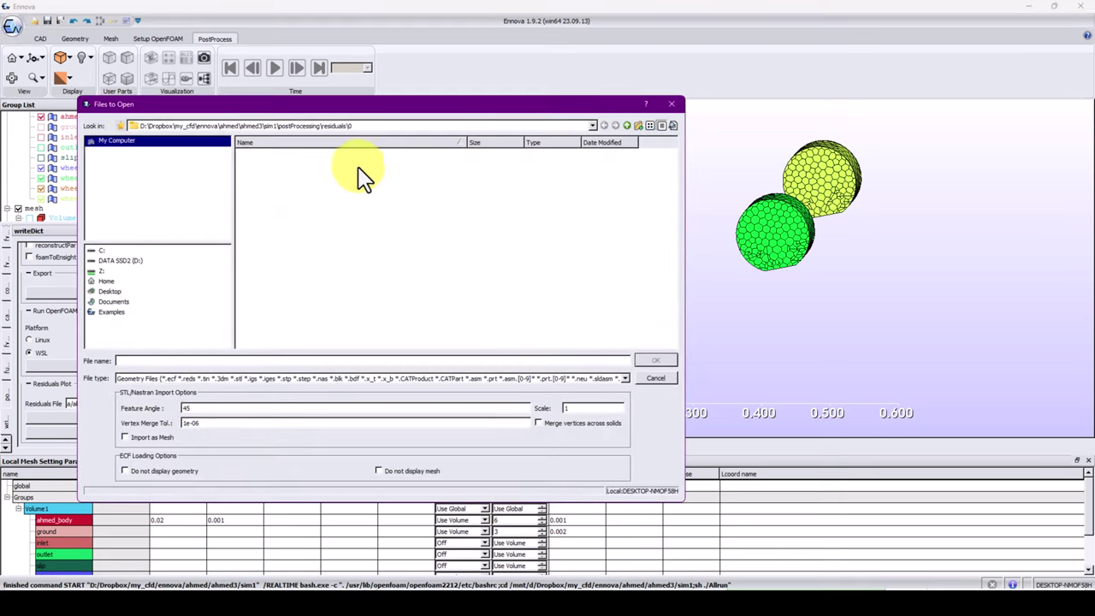
pyautogui.click(626, 127)
pyautogui.click(627, 127)
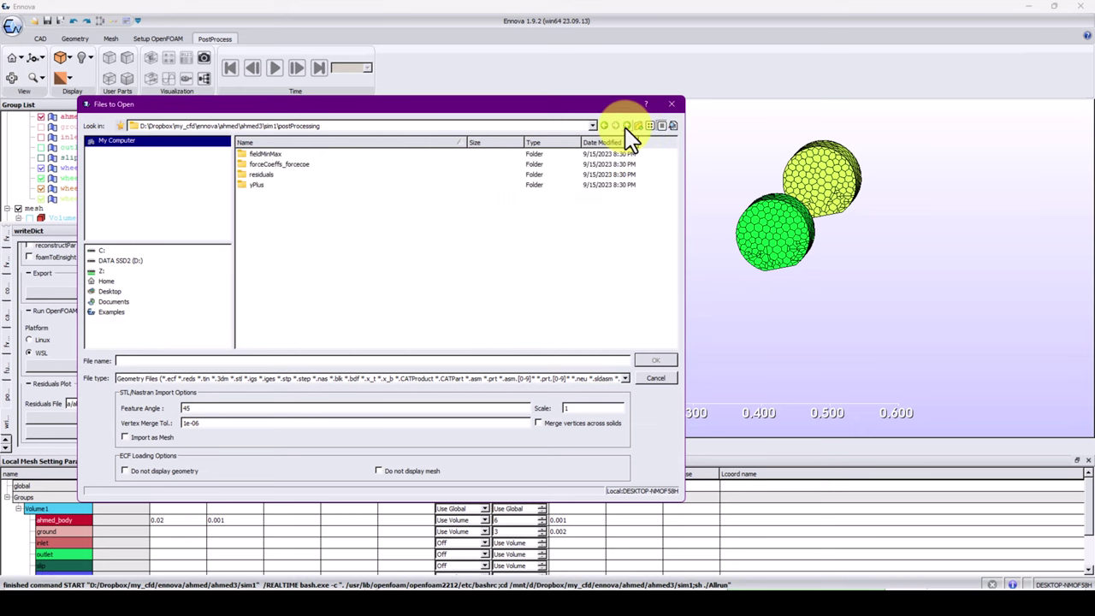
pyautogui.click(626, 126)
pyautogui.click(262, 236)
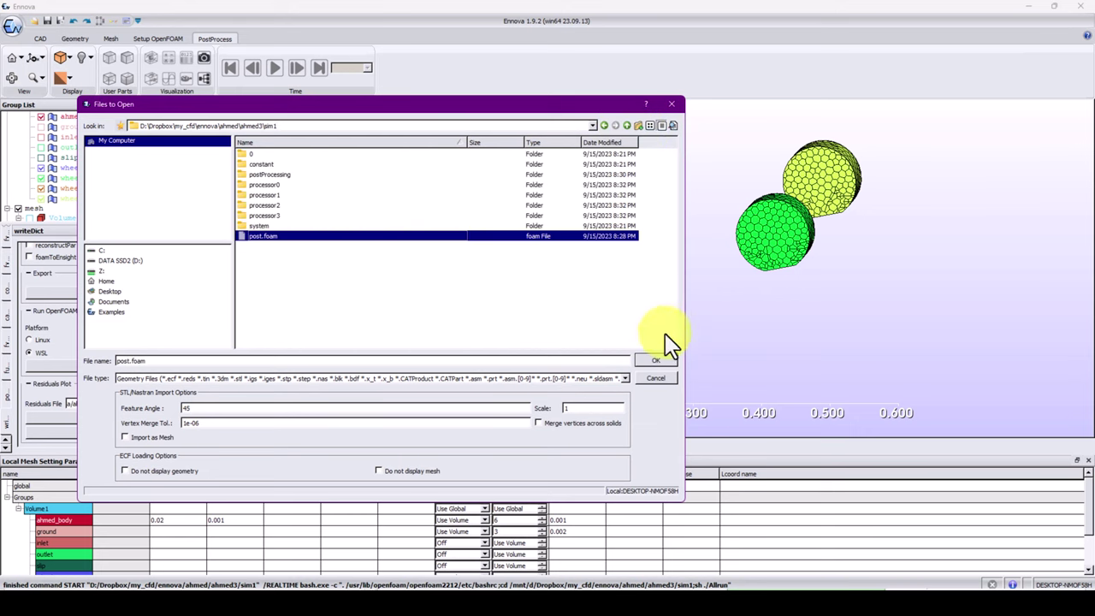
pyautogui.click(655, 361)
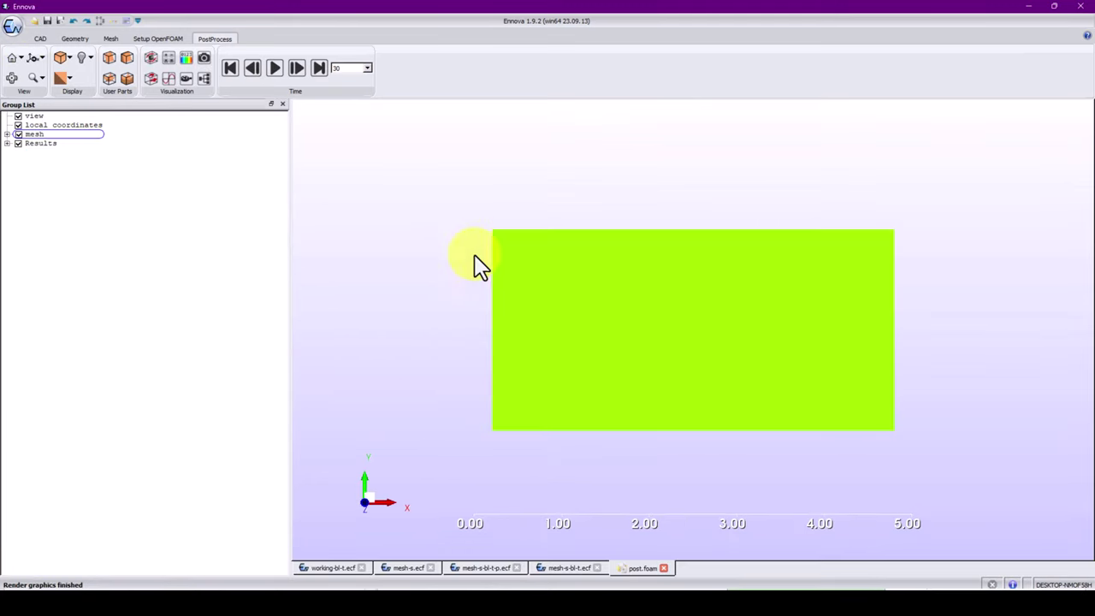
pyautogui.moveTo(475, 255); pyautogui.dragTo(528, 229, button='middle')
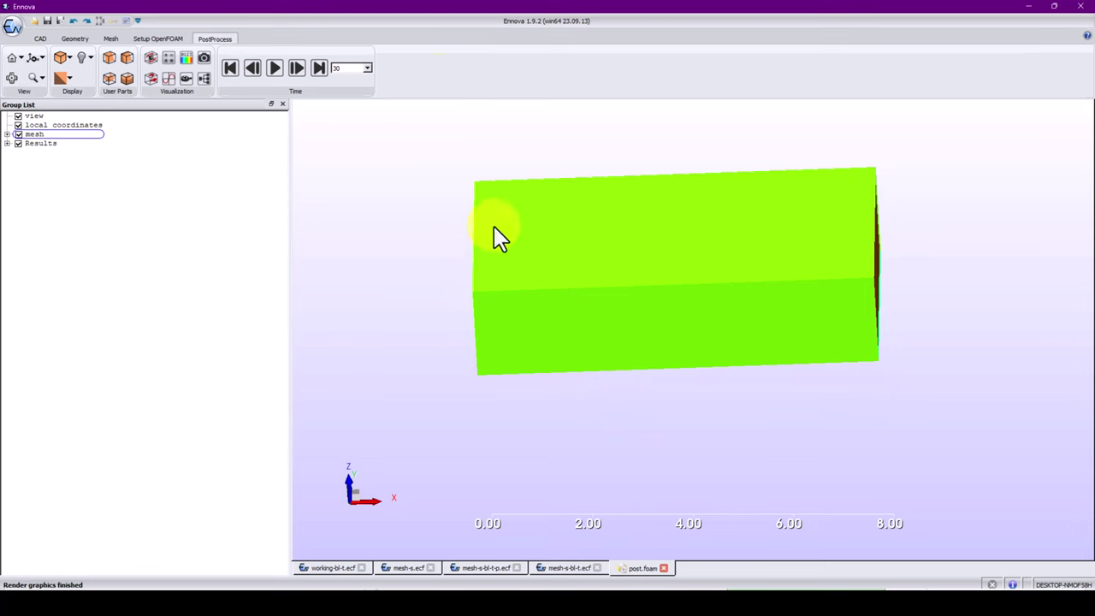
pyautogui.moveTo(498, 235); pyautogui.dragTo(402, 261)
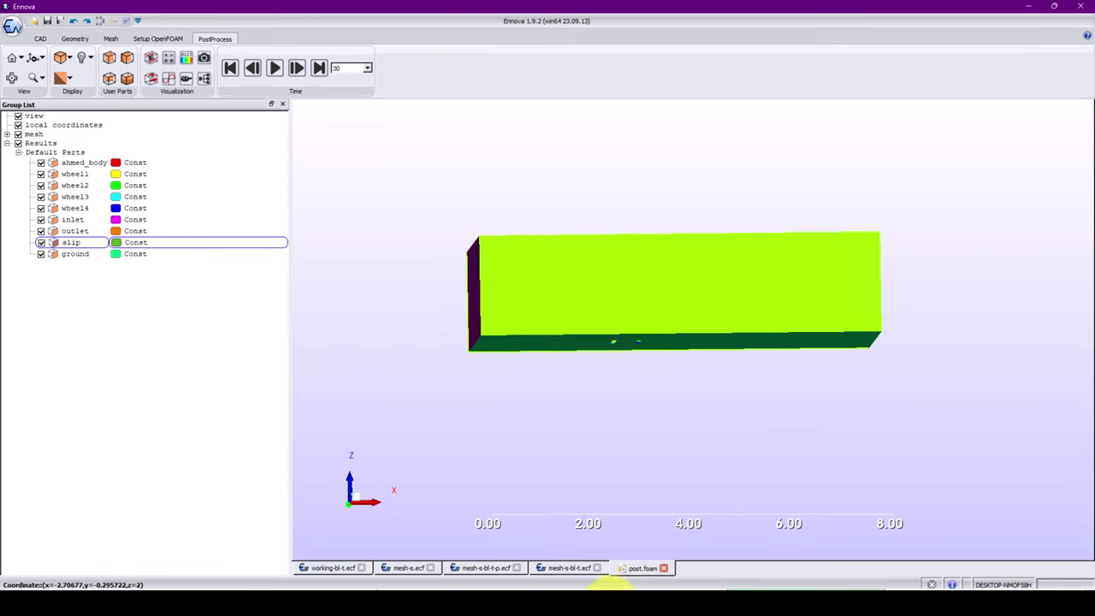
# Compare the post.foam domain shown in ParaView with the case loaded in Ennova, examining its boundary parts from the inlet side
pyautogui.click(604, 603)
pyautogui.moveTo(544, 229)
pyautogui.mouseDown()
pyautogui.moveTo(534, 124)
pyautogui.moveTo(539, 224)
pyautogui.mouseUp()
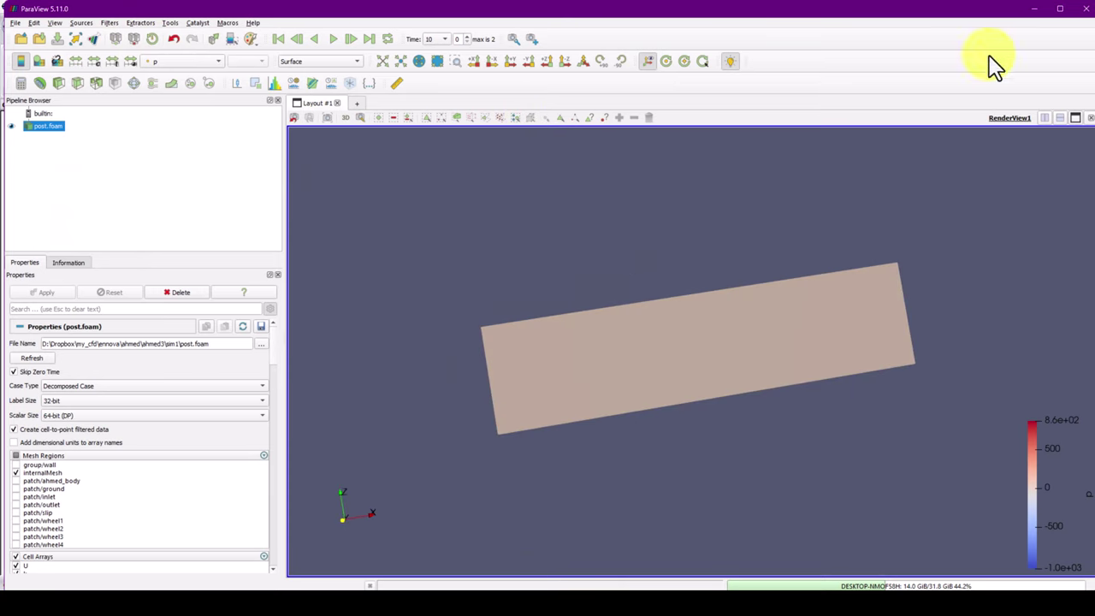
pyautogui.click(1031, 10)
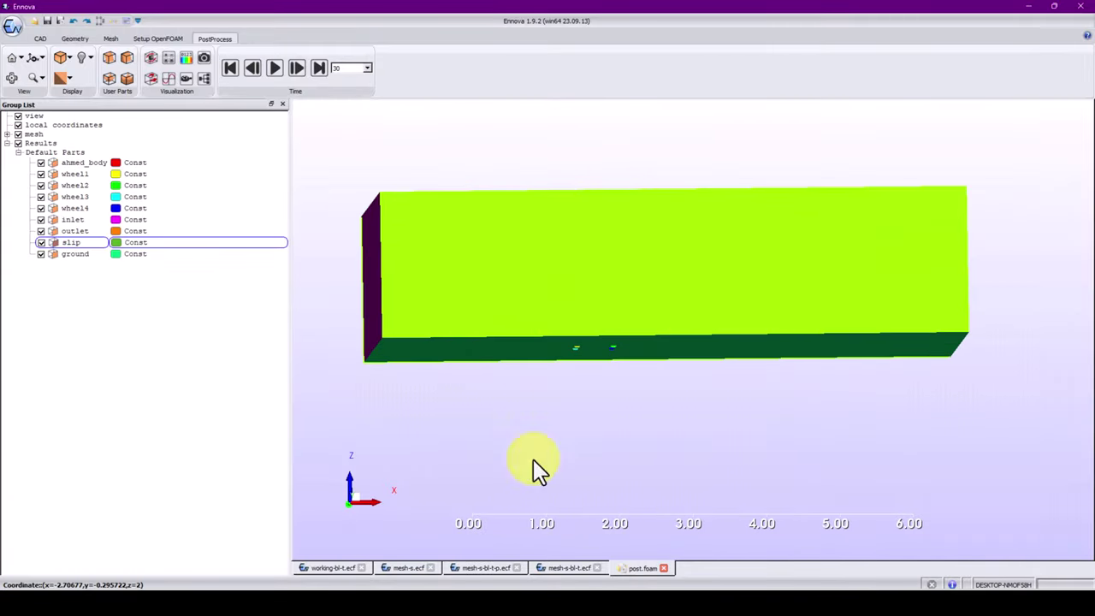
pyautogui.click(604, 597)
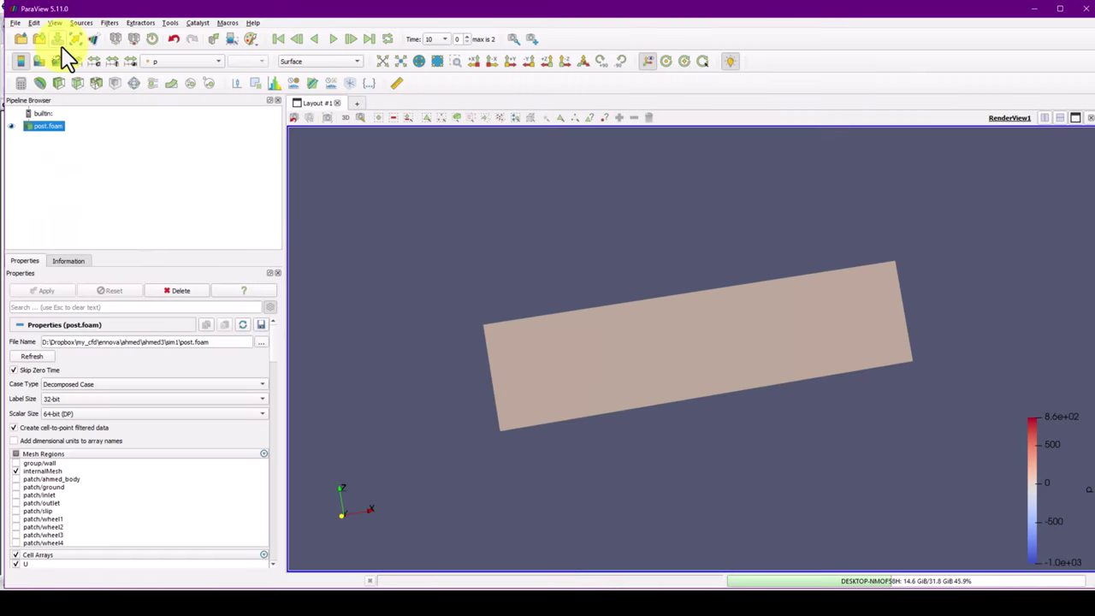
pyautogui.click(1034, 7)
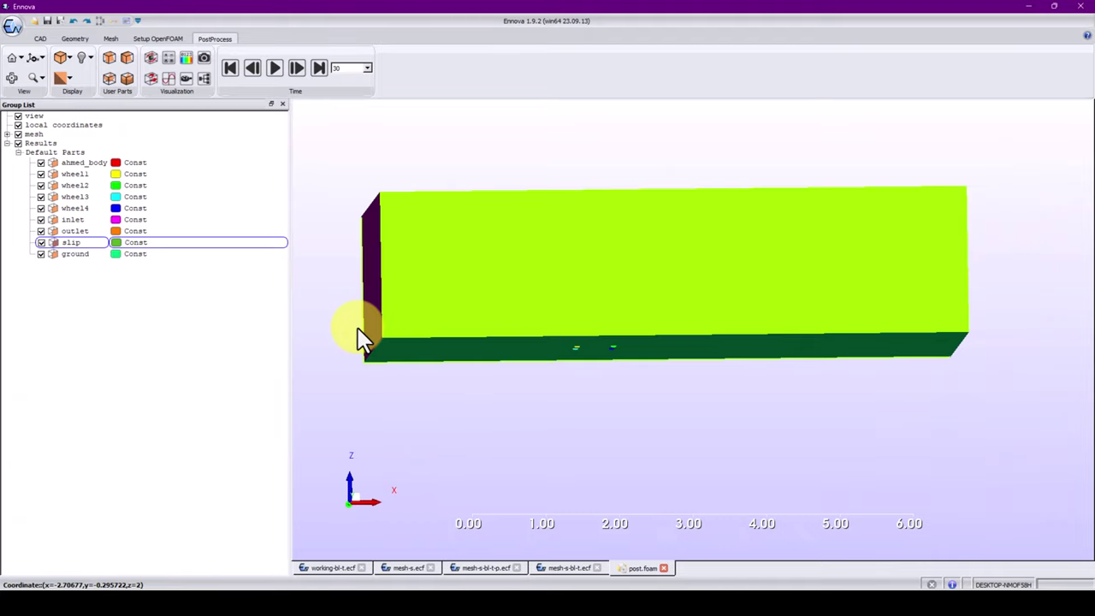
pyautogui.scroll(-2, 474, 246)
pyautogui.scroll(3, 474, 247)
pyautogui.moveTo(492, 266); pyautogui.dragTo(618, 250, button='middle')
pyautogui.moveTo(590, 274); pyautogui.dragTo(471, 274)
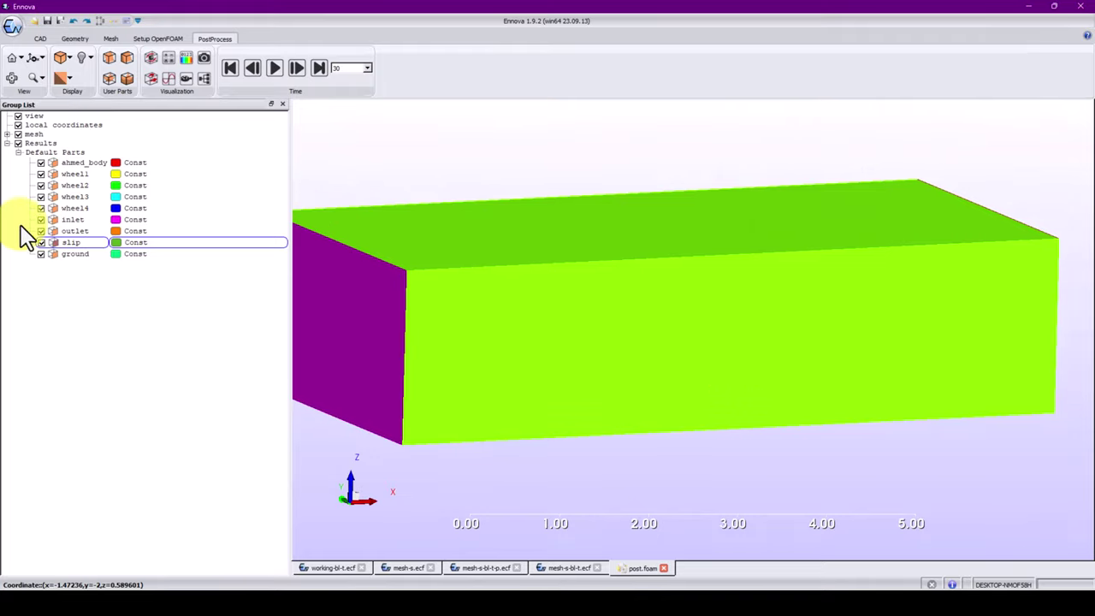